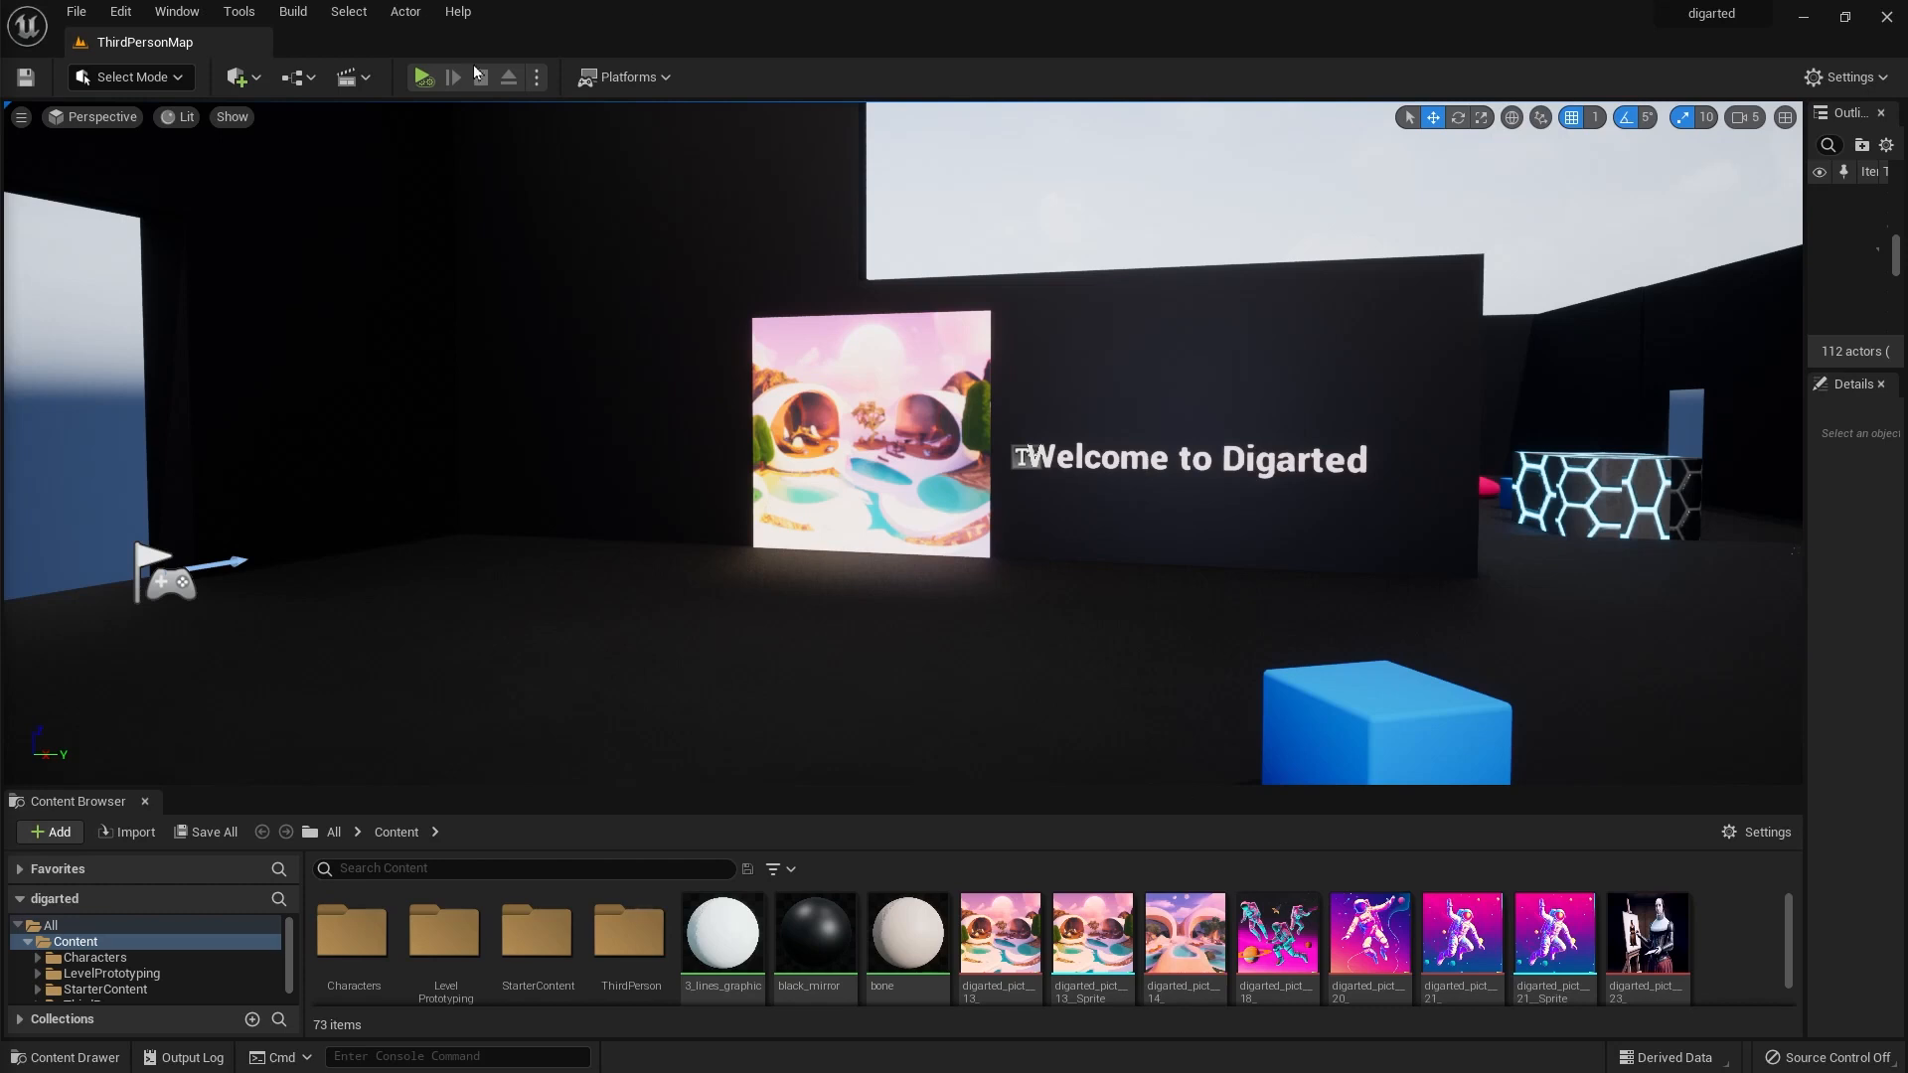
Switch the editor to Modeling mode and save all modified files.
click(155, 80)
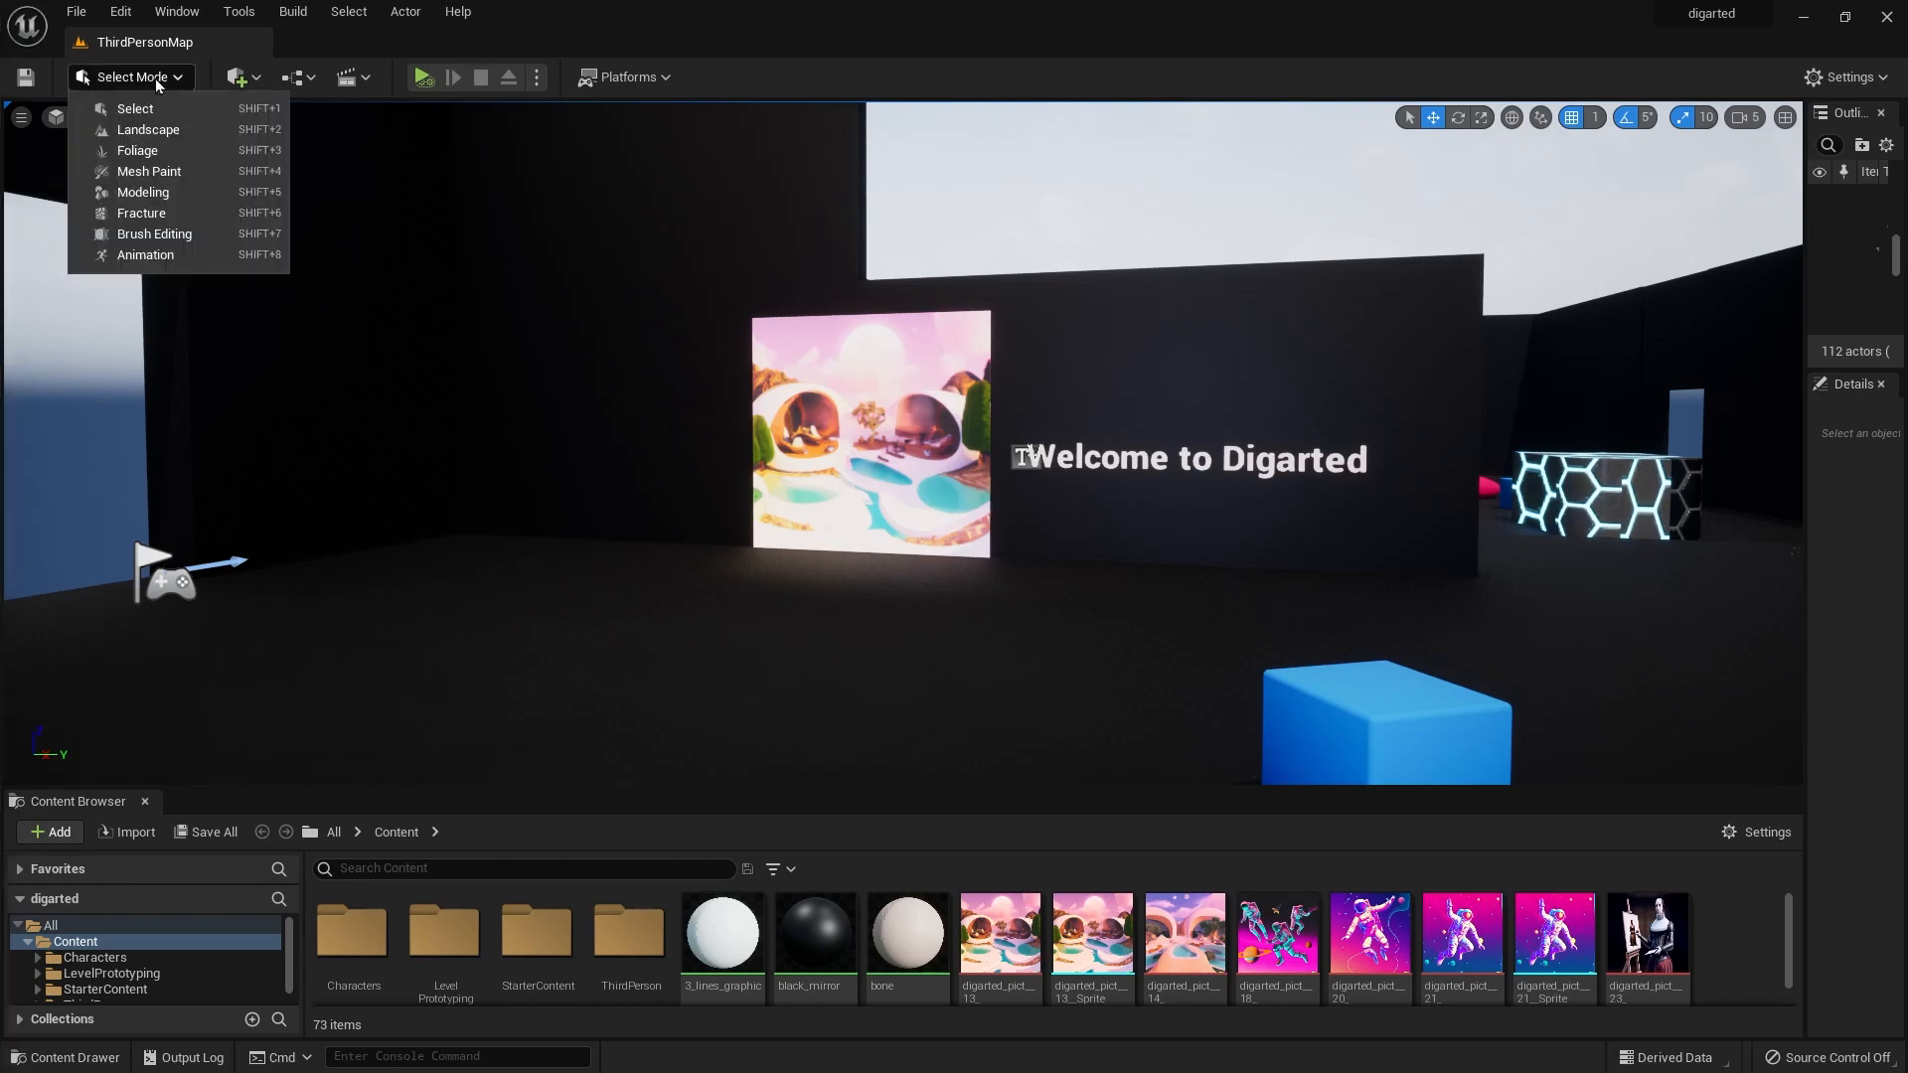
click(146, 191)
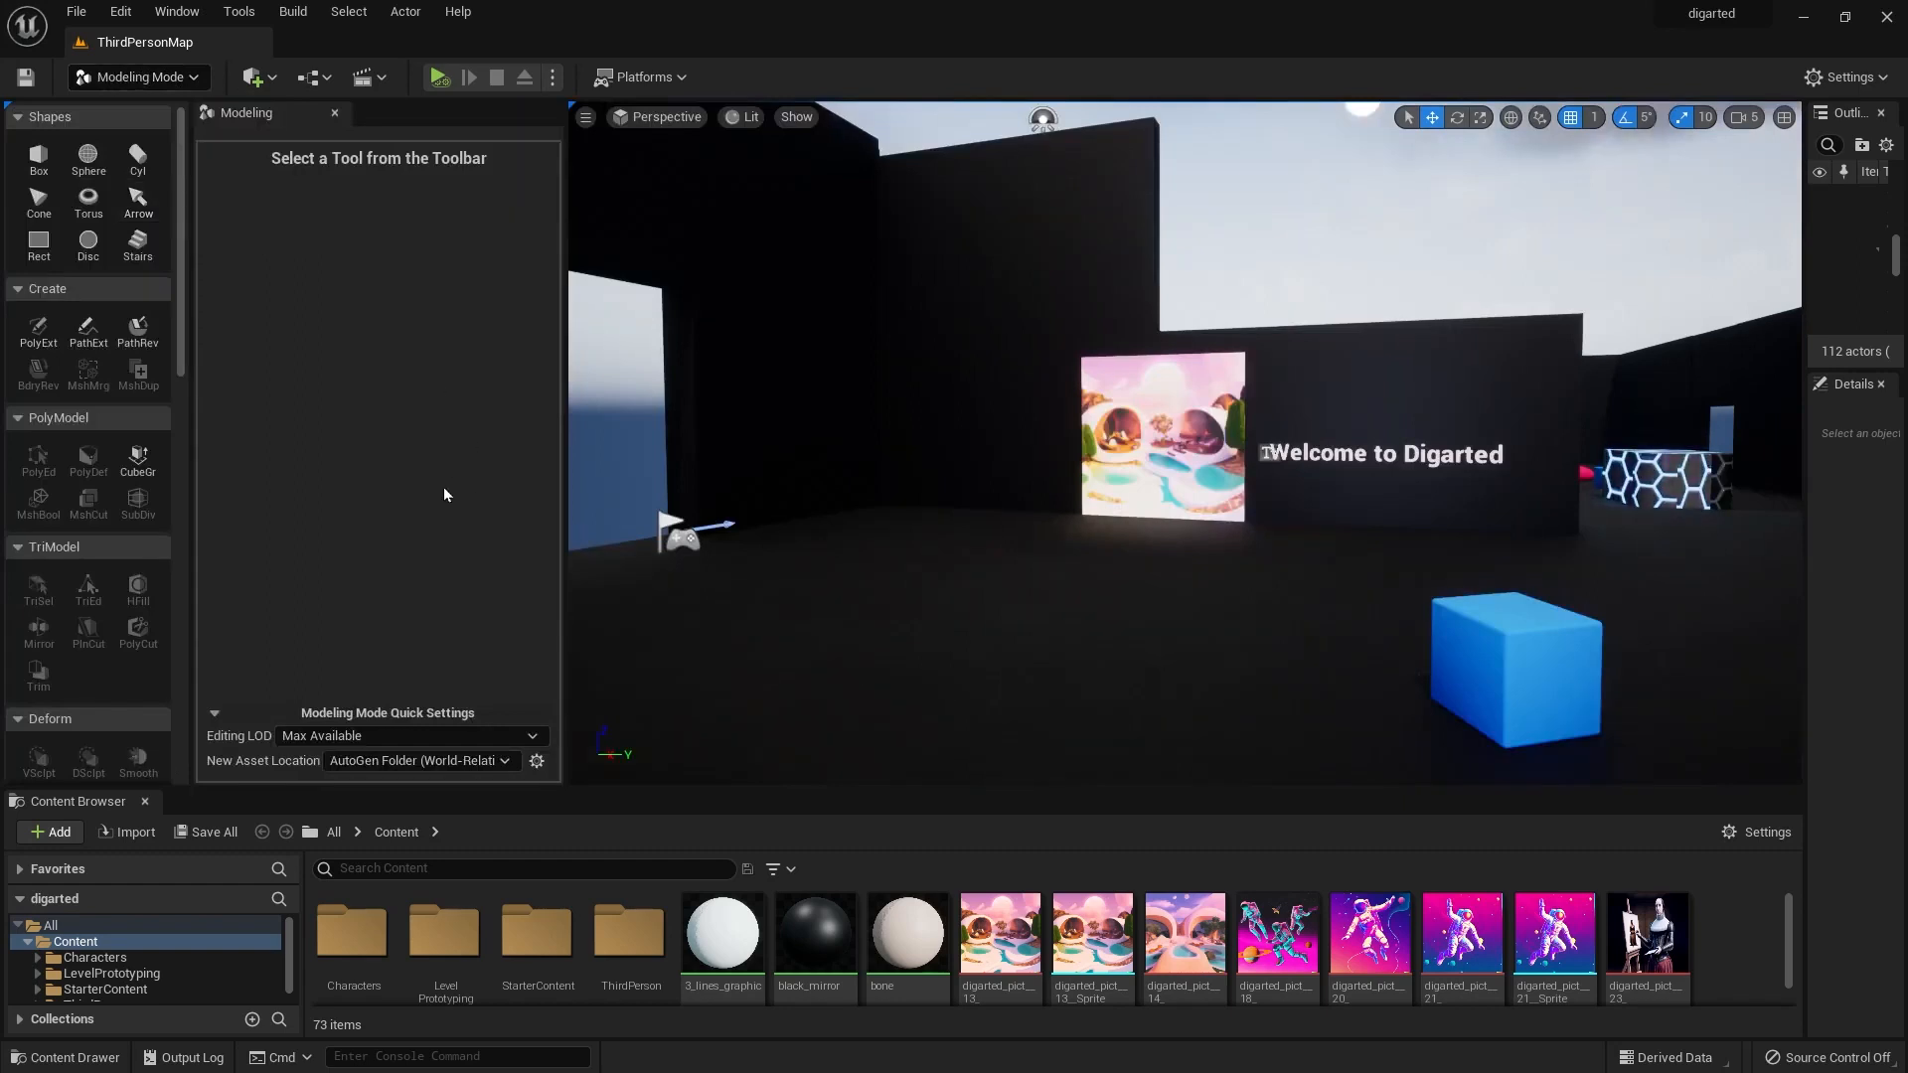
click(76, 11)
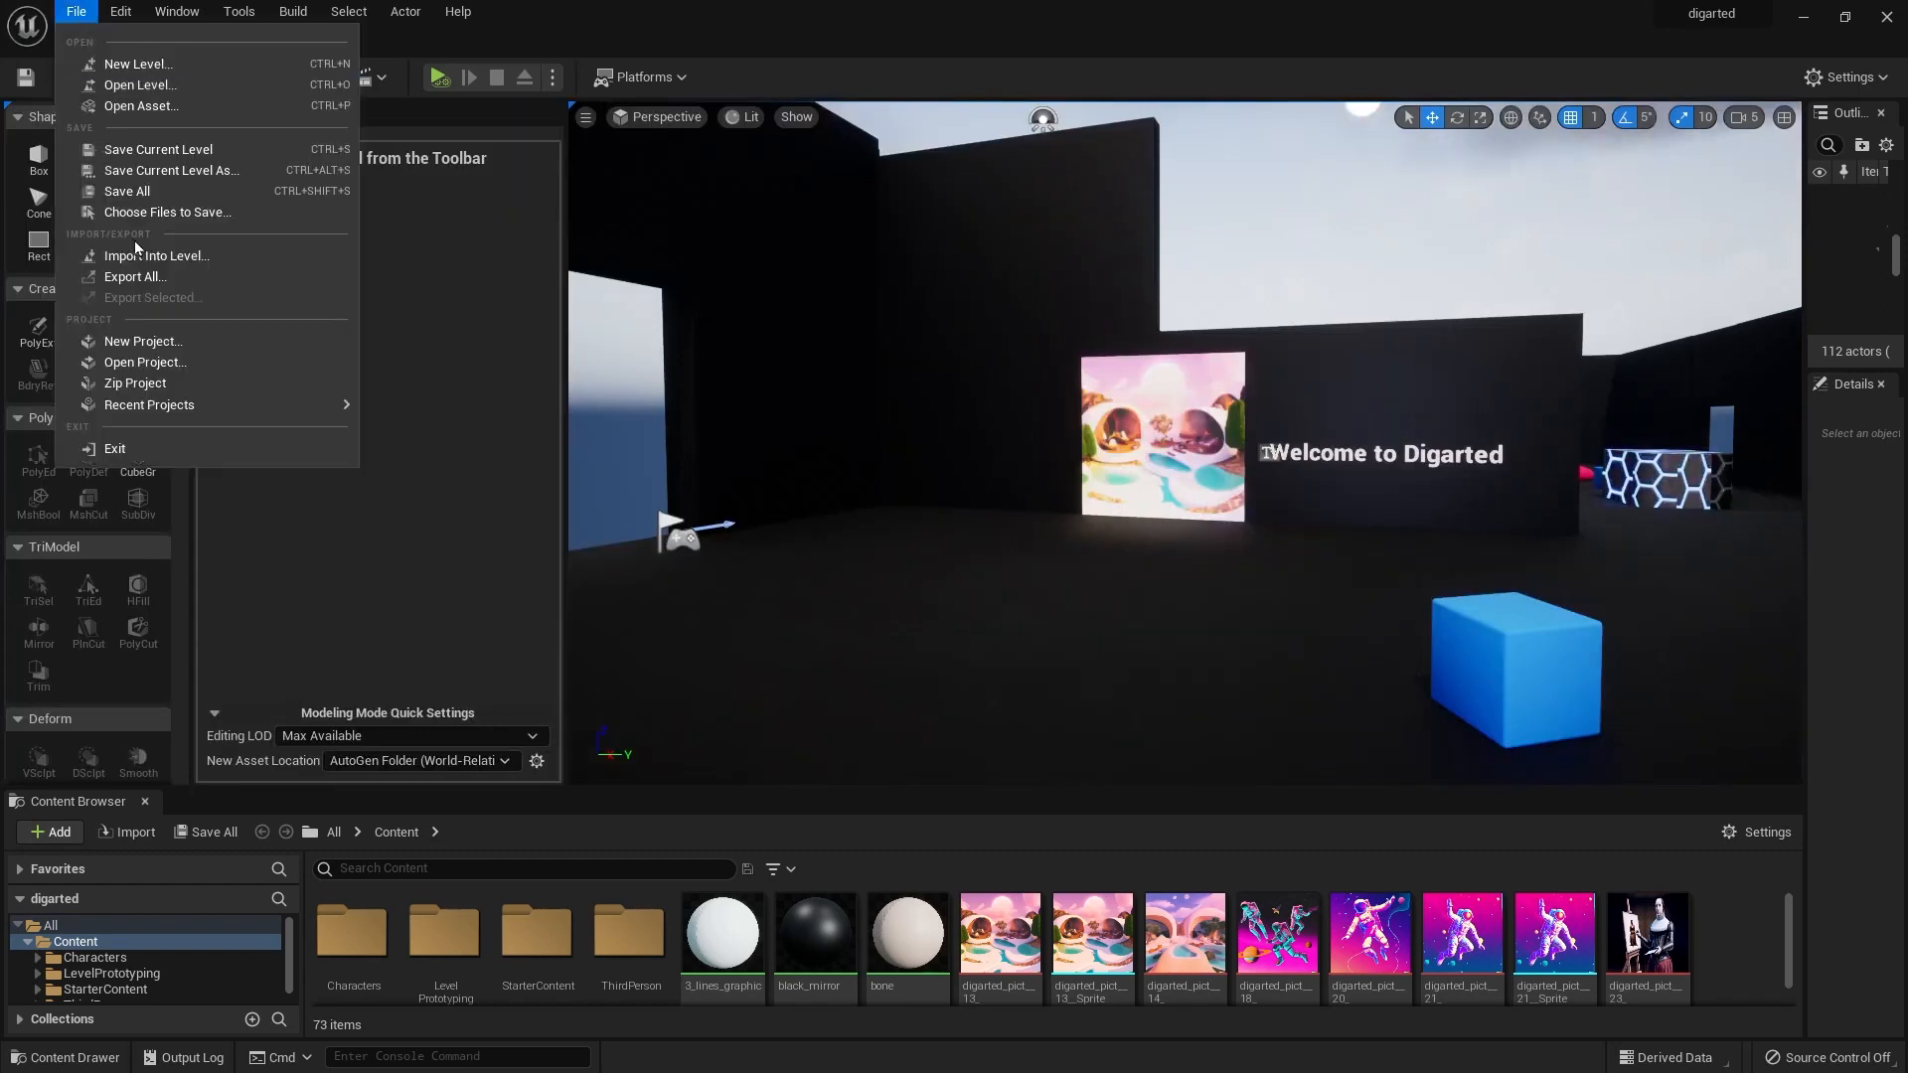
click(128, 191)
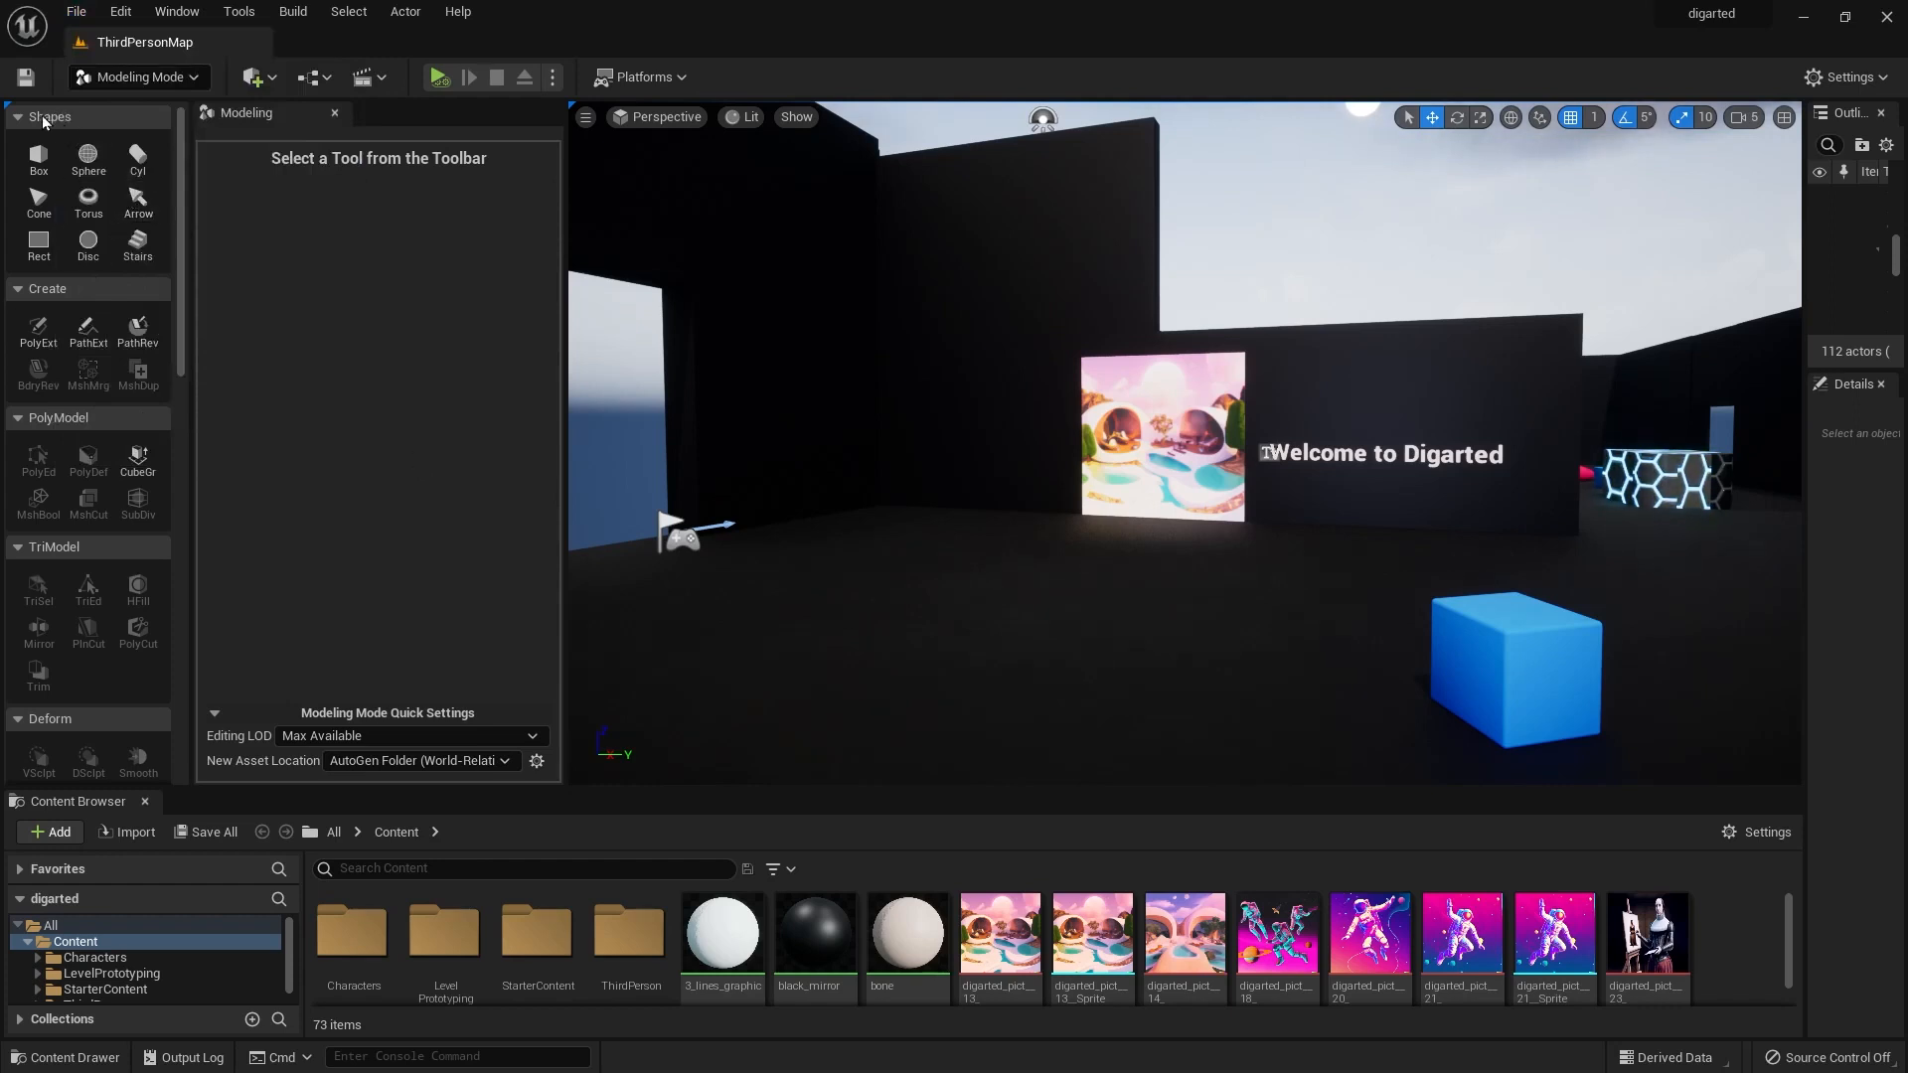
Create a 100 × 100 × 100 box and place it on the wall just above the pink picture.
drag(181, 194, 107, 159)
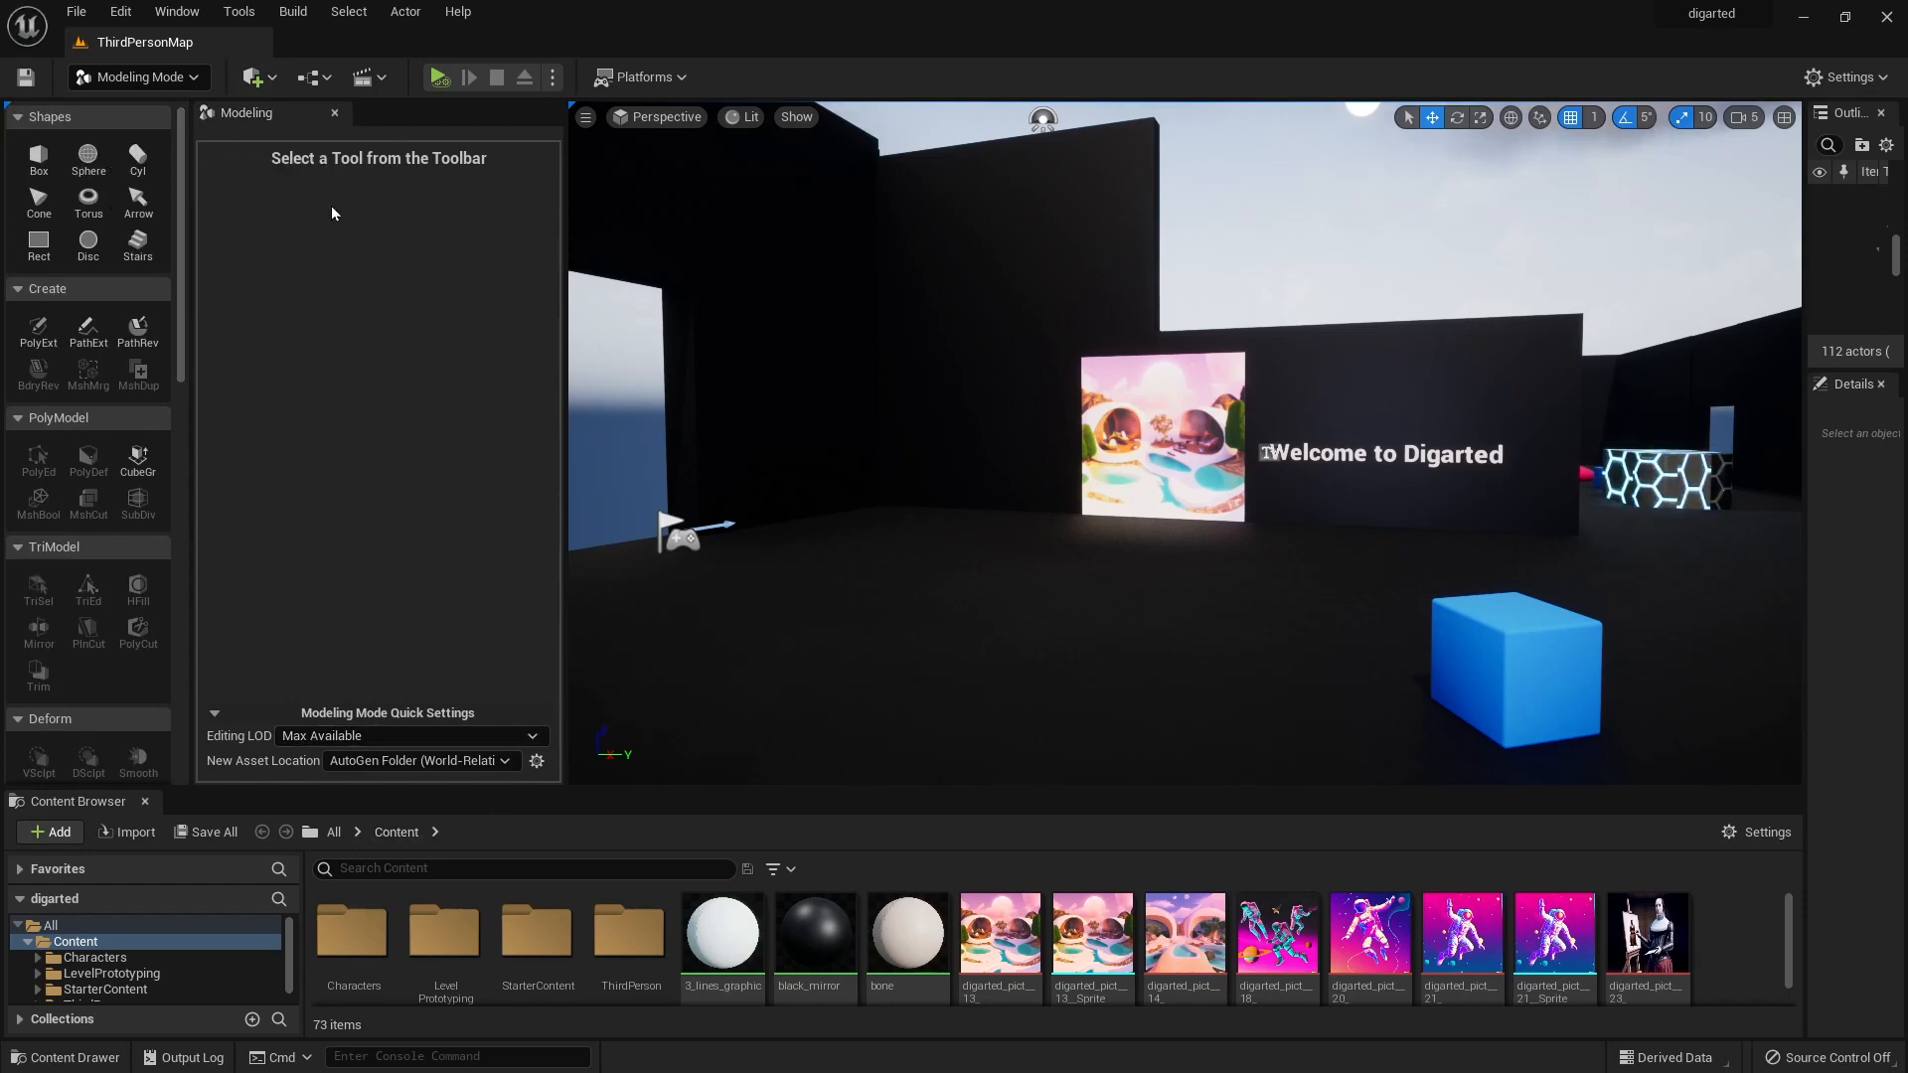
click(39, 159)
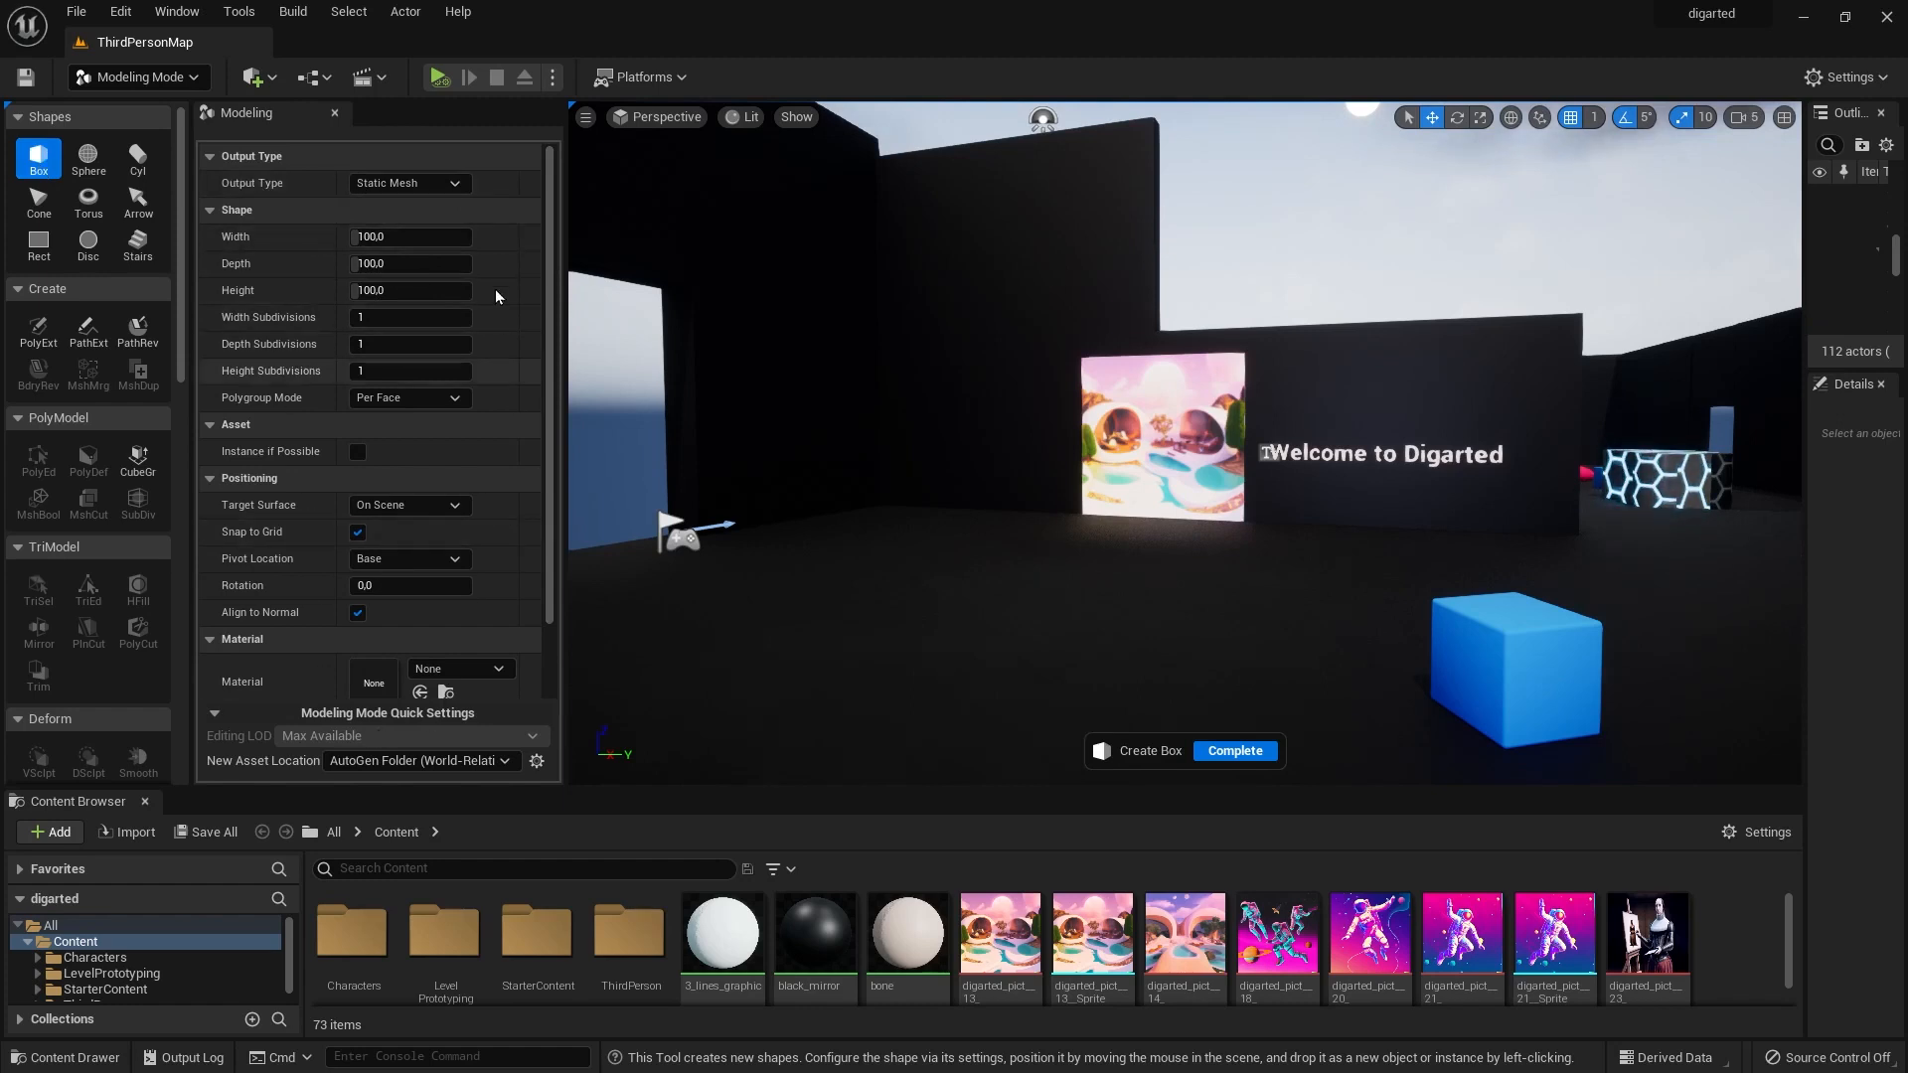
drag(549, 388, 563, 516)
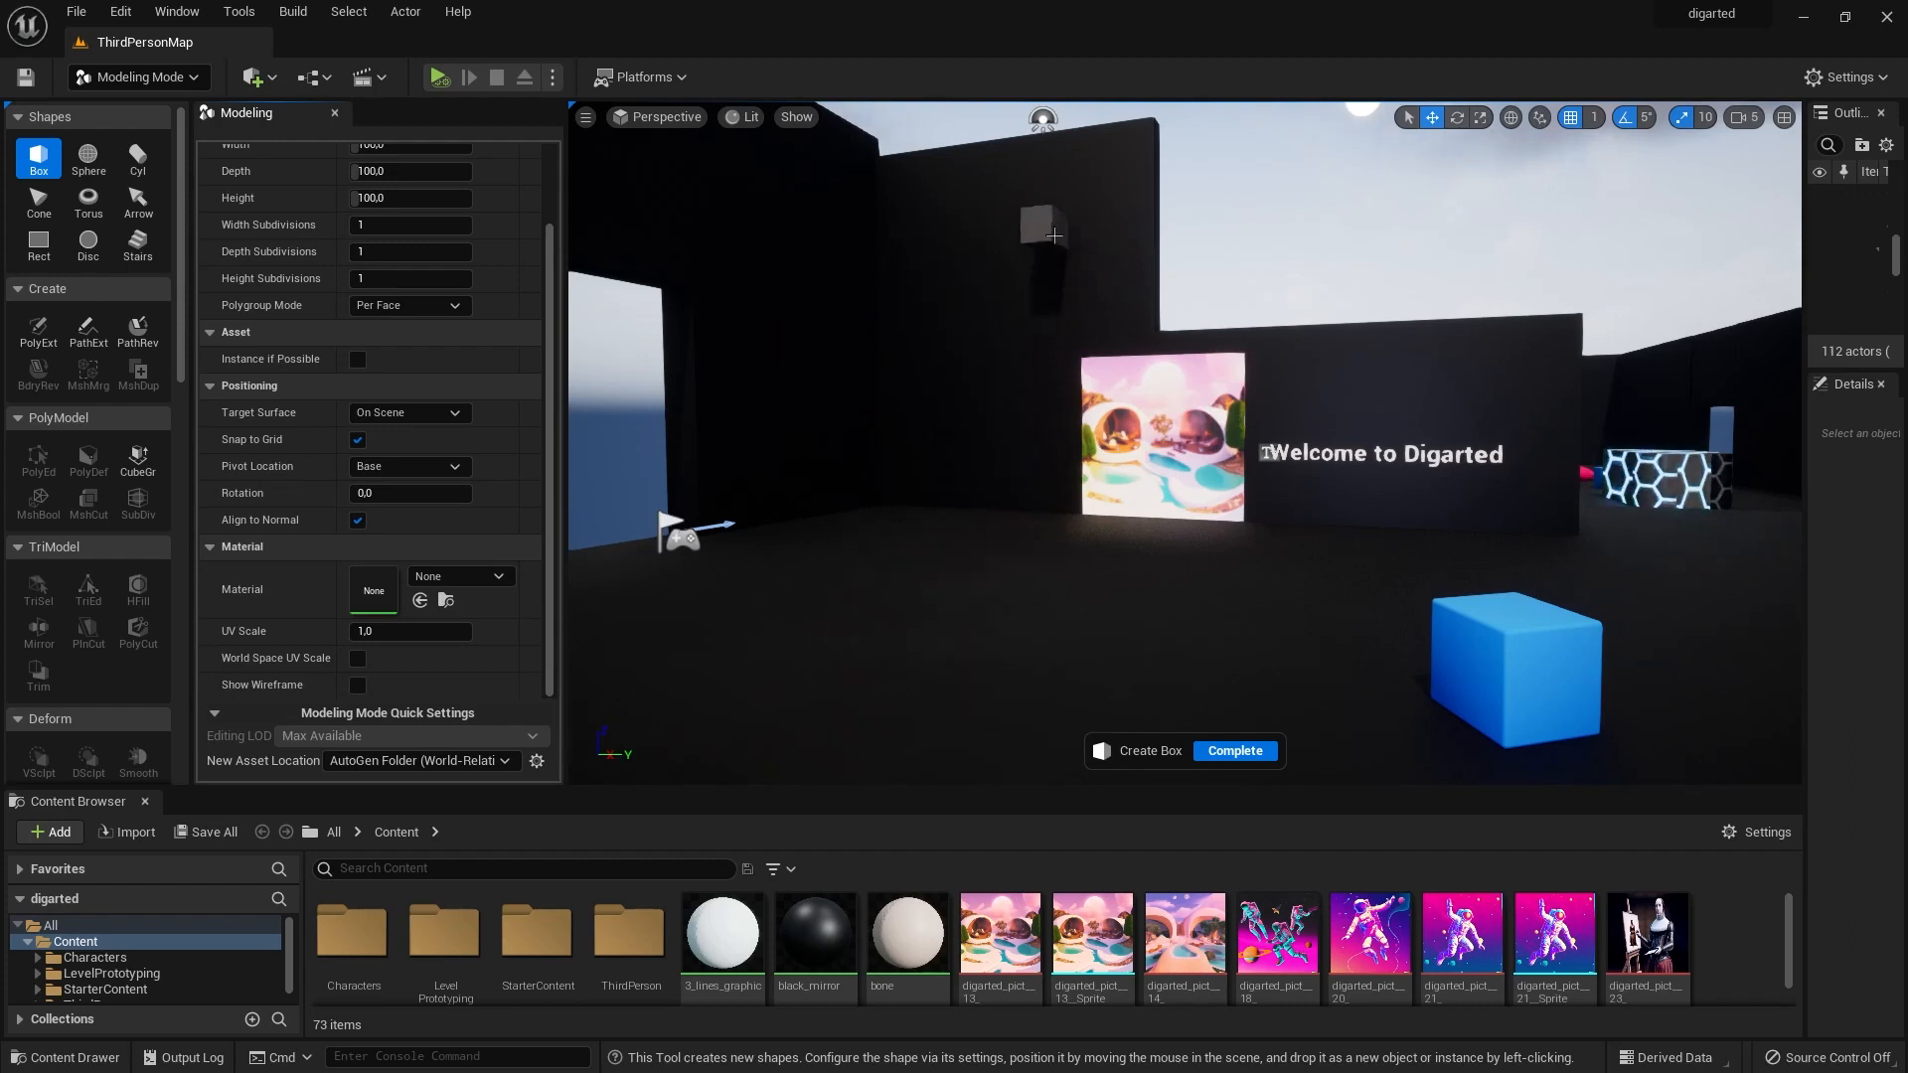
scroll(341, 439, up, 2)
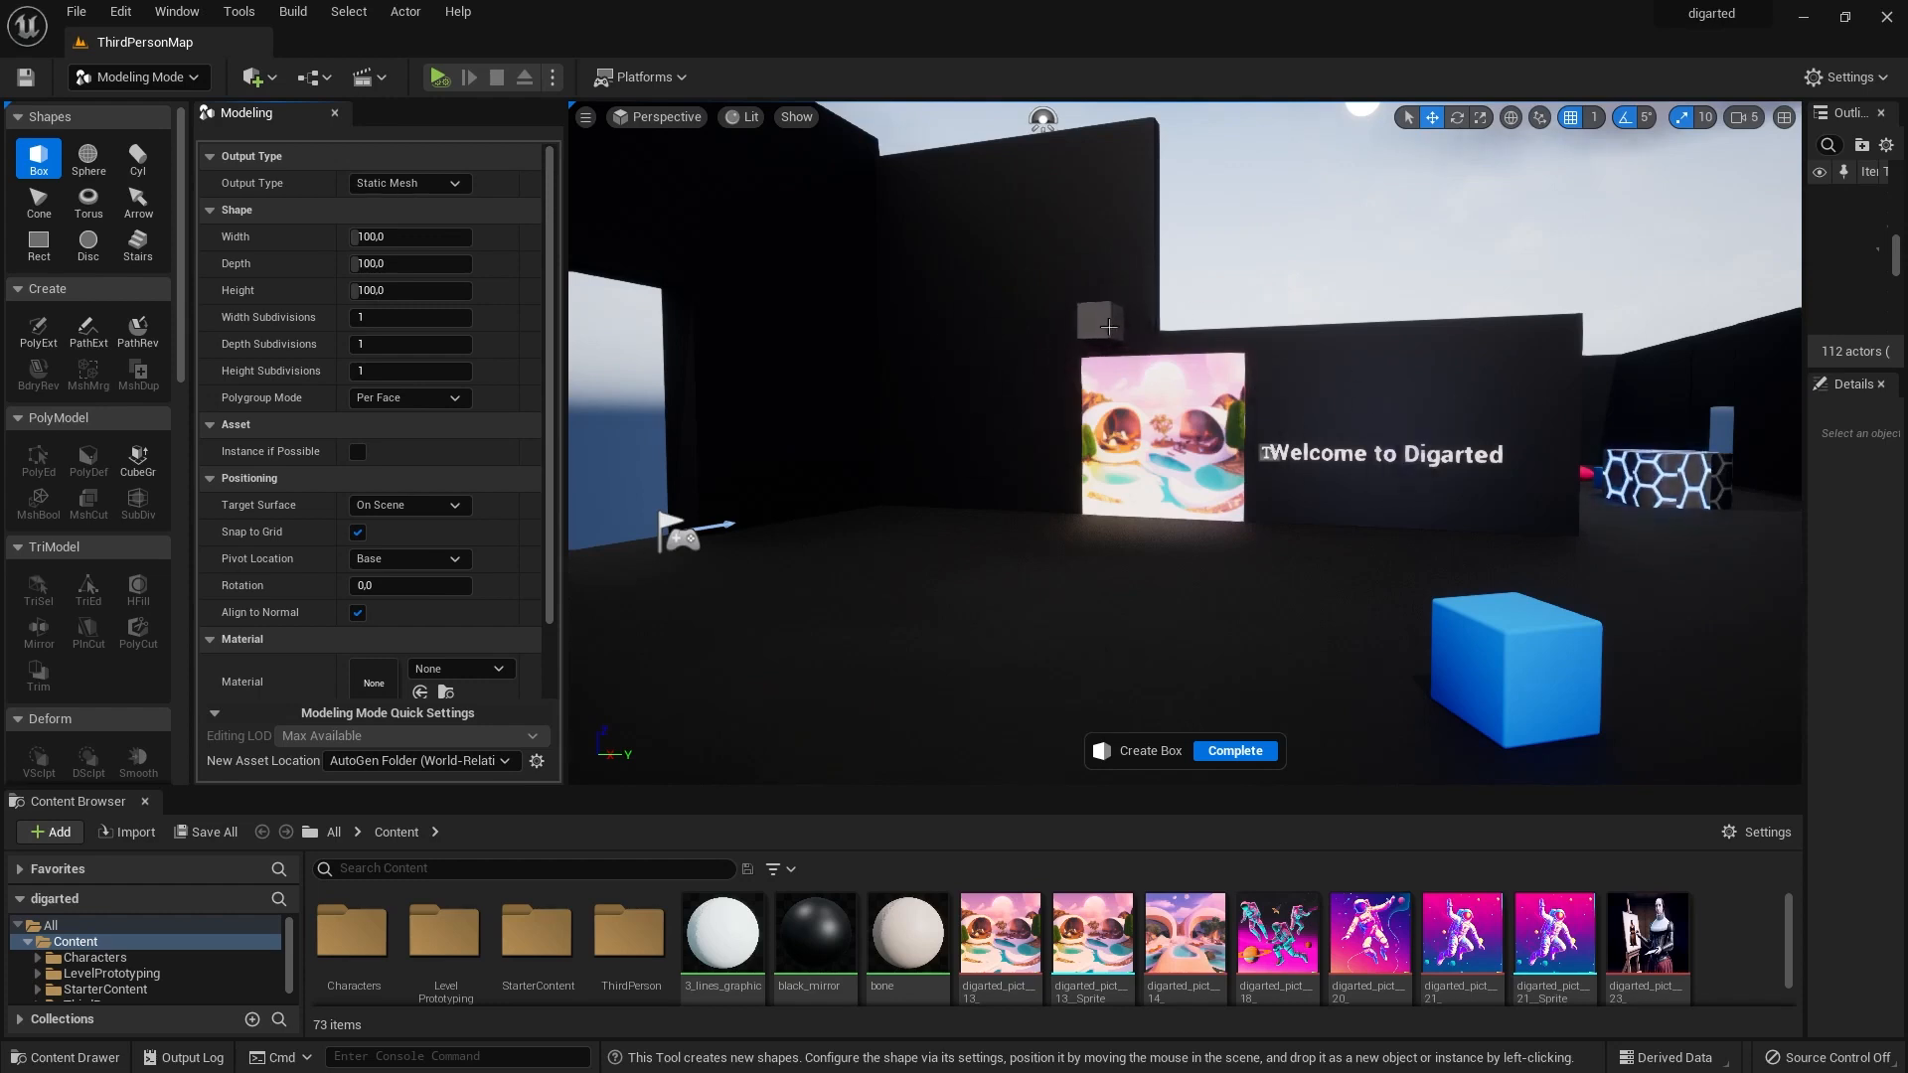
click(1108, 327)
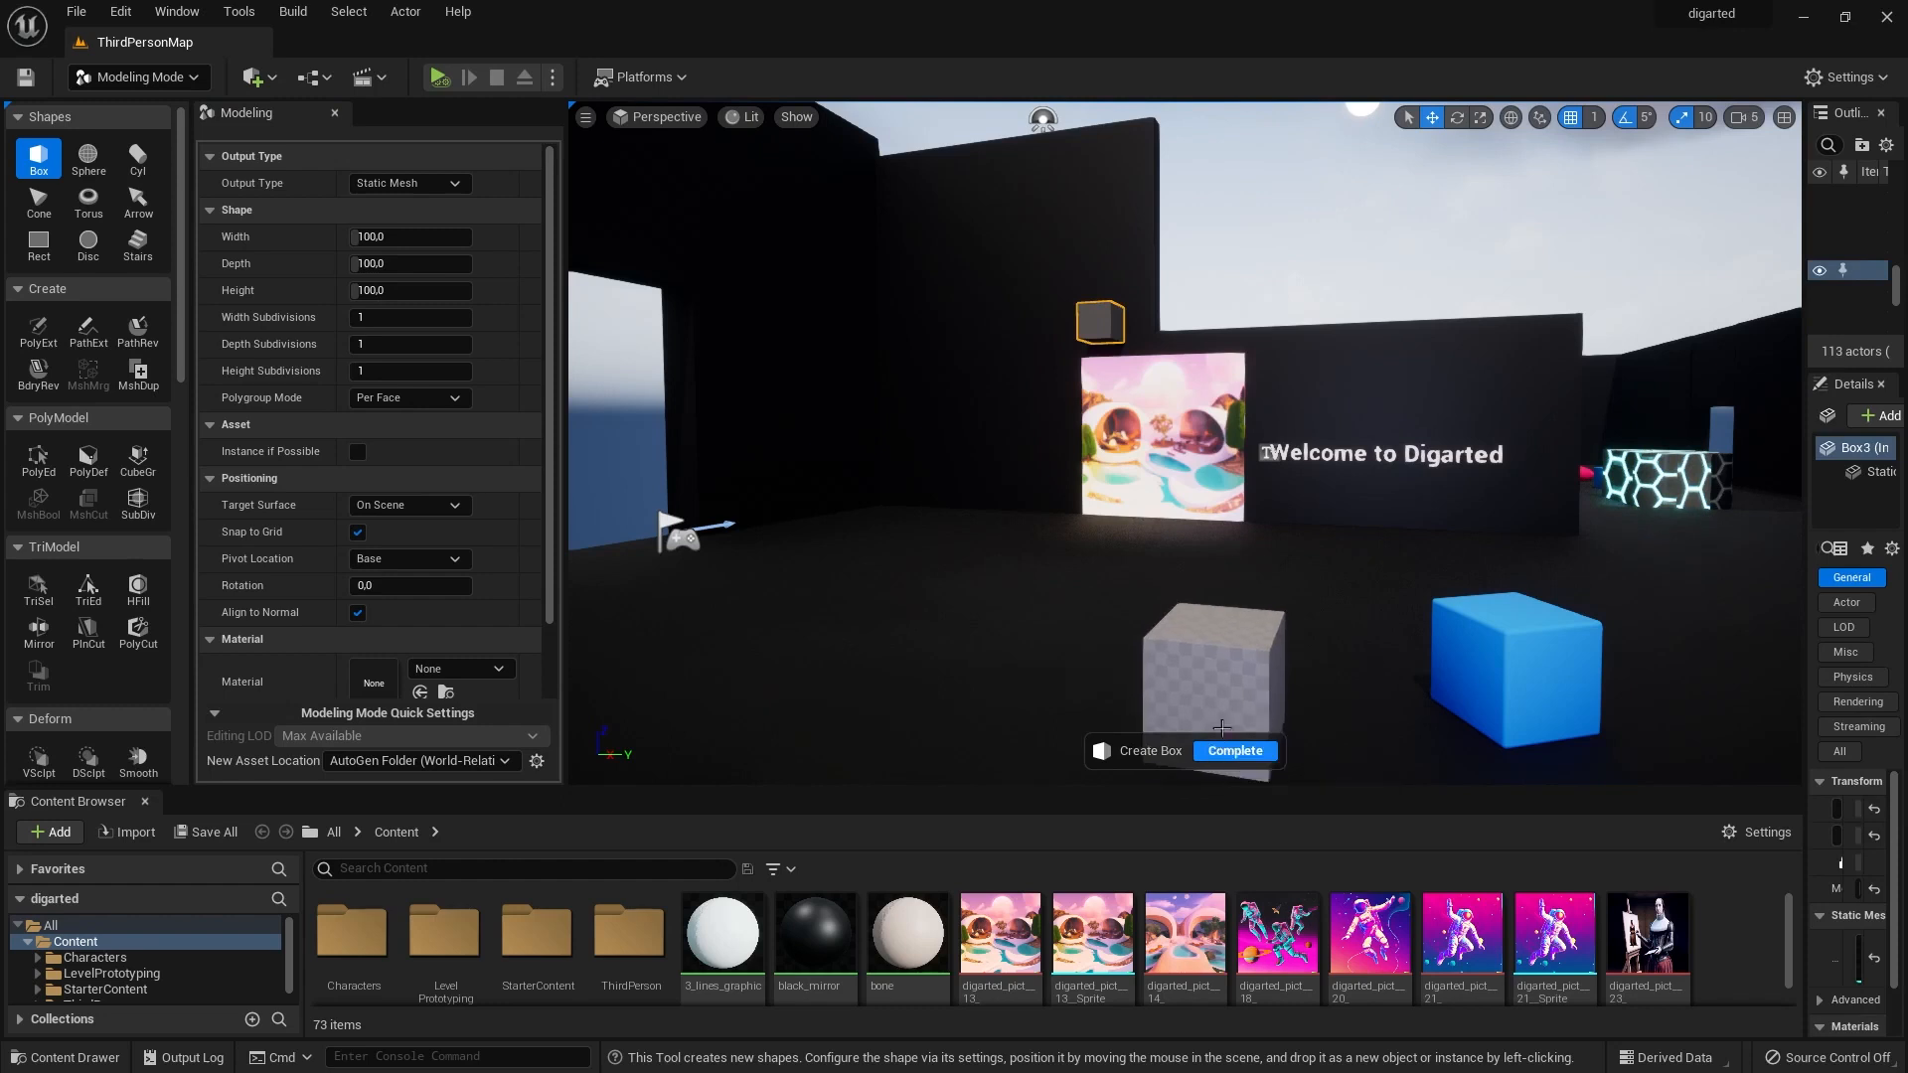
Place a second box, 52 wide, 20 deep and 10 high, on the wall above the welcome text and complete the Box tool.
click(386, 239)
text(5)
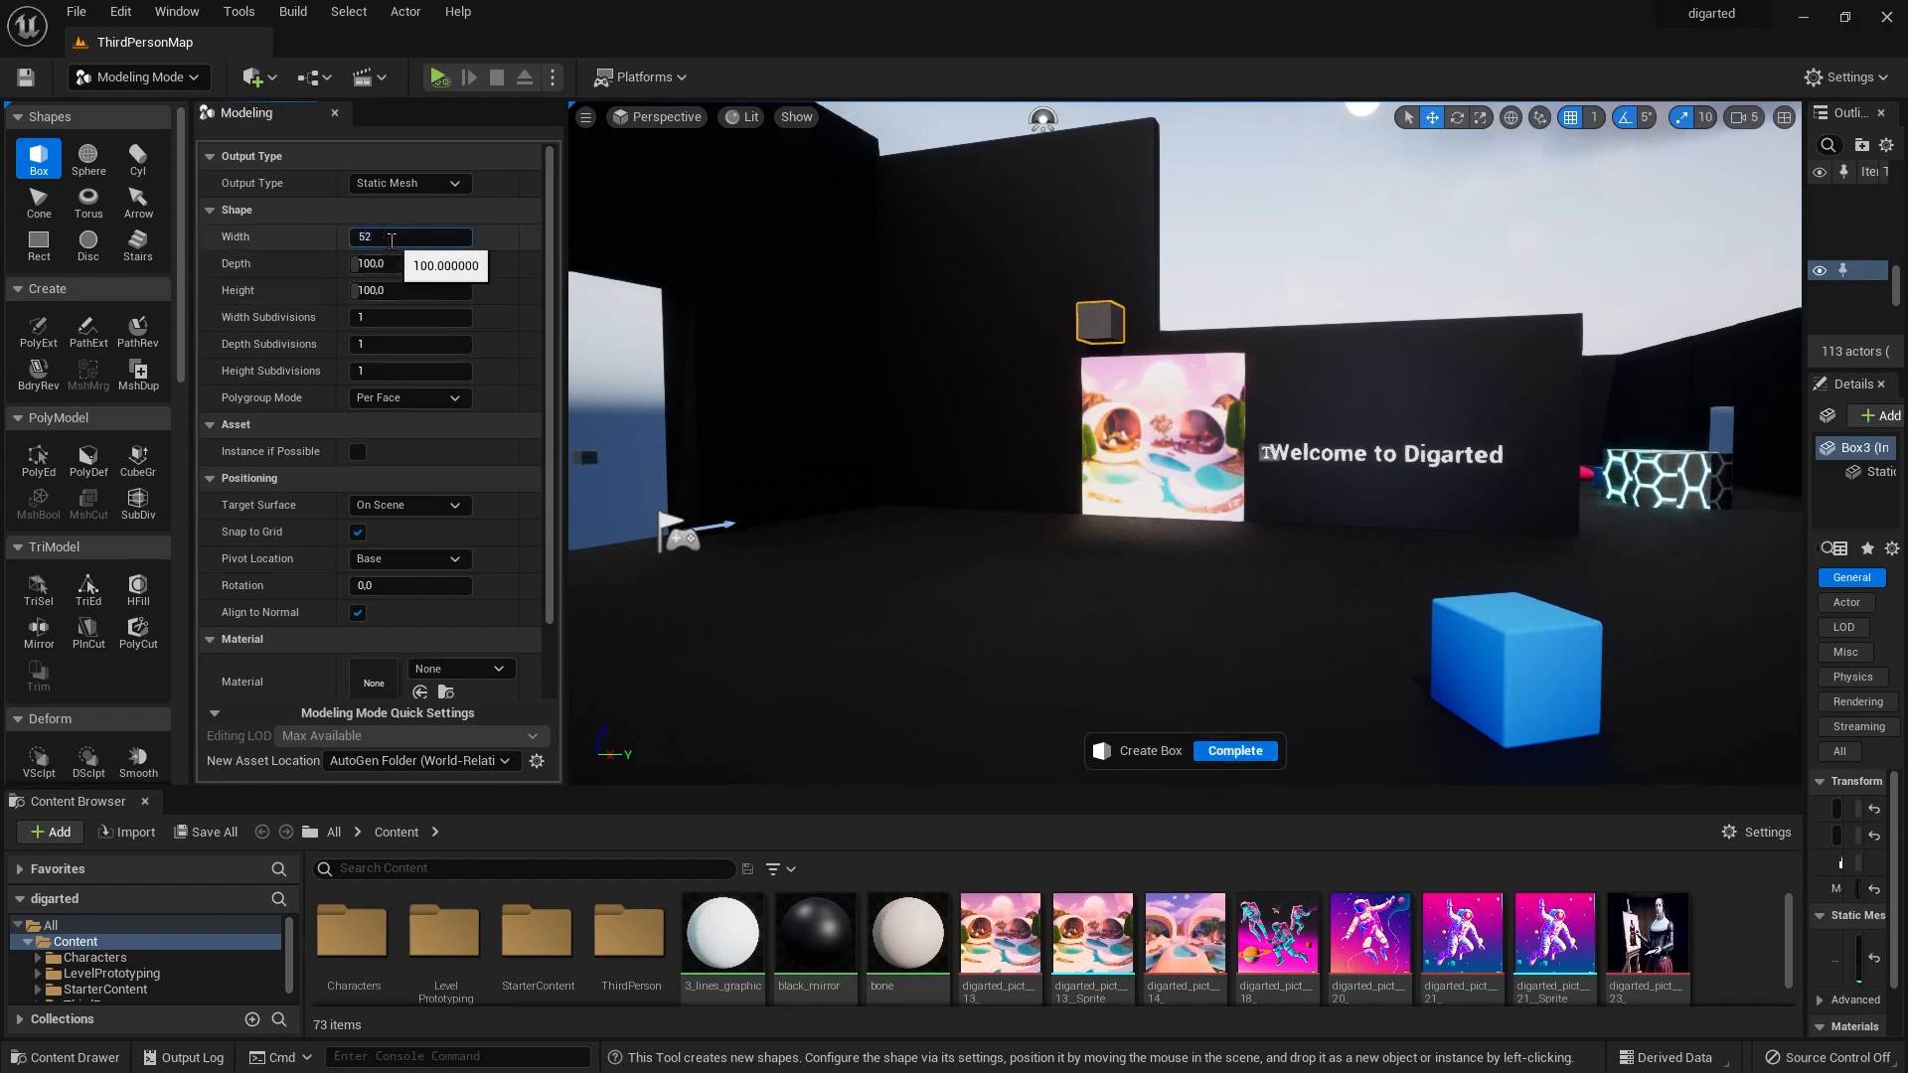
text(2)
key(Tab)
text(20)
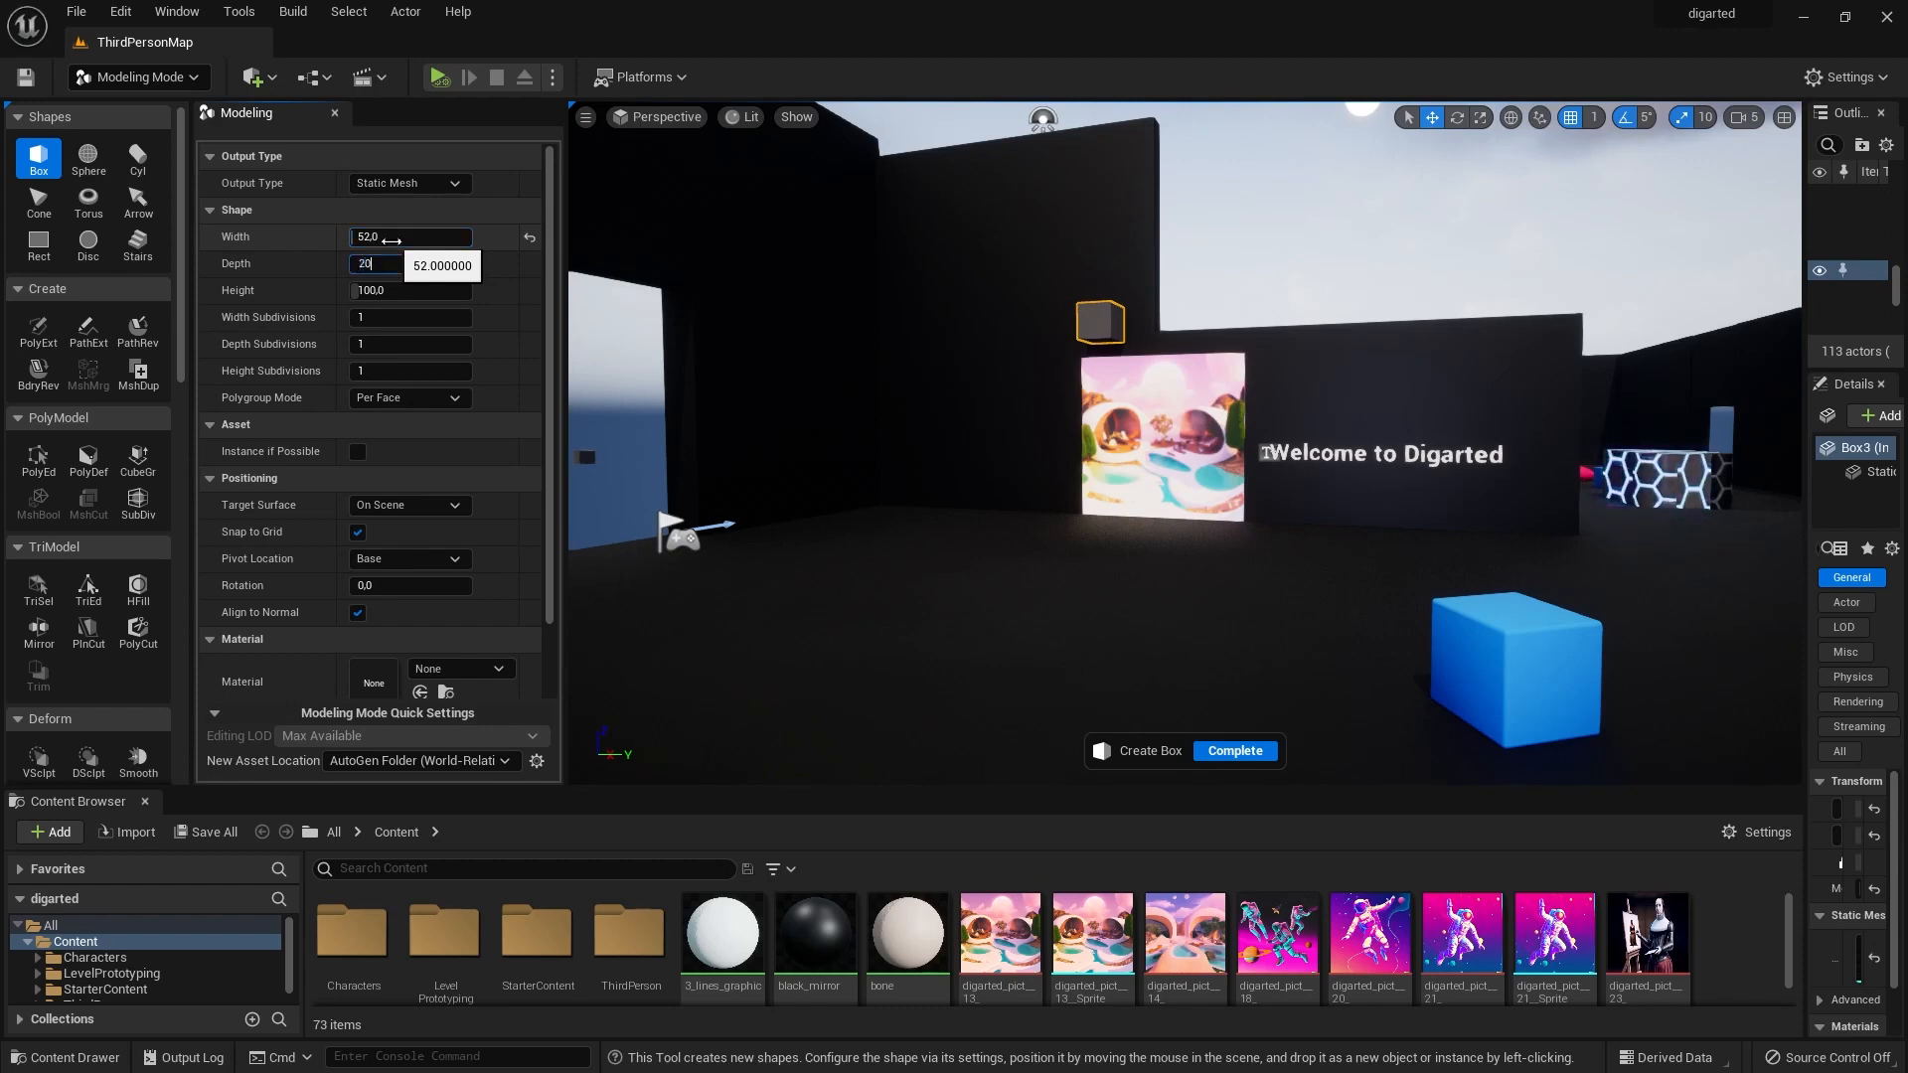
key(Tab)
text(10)
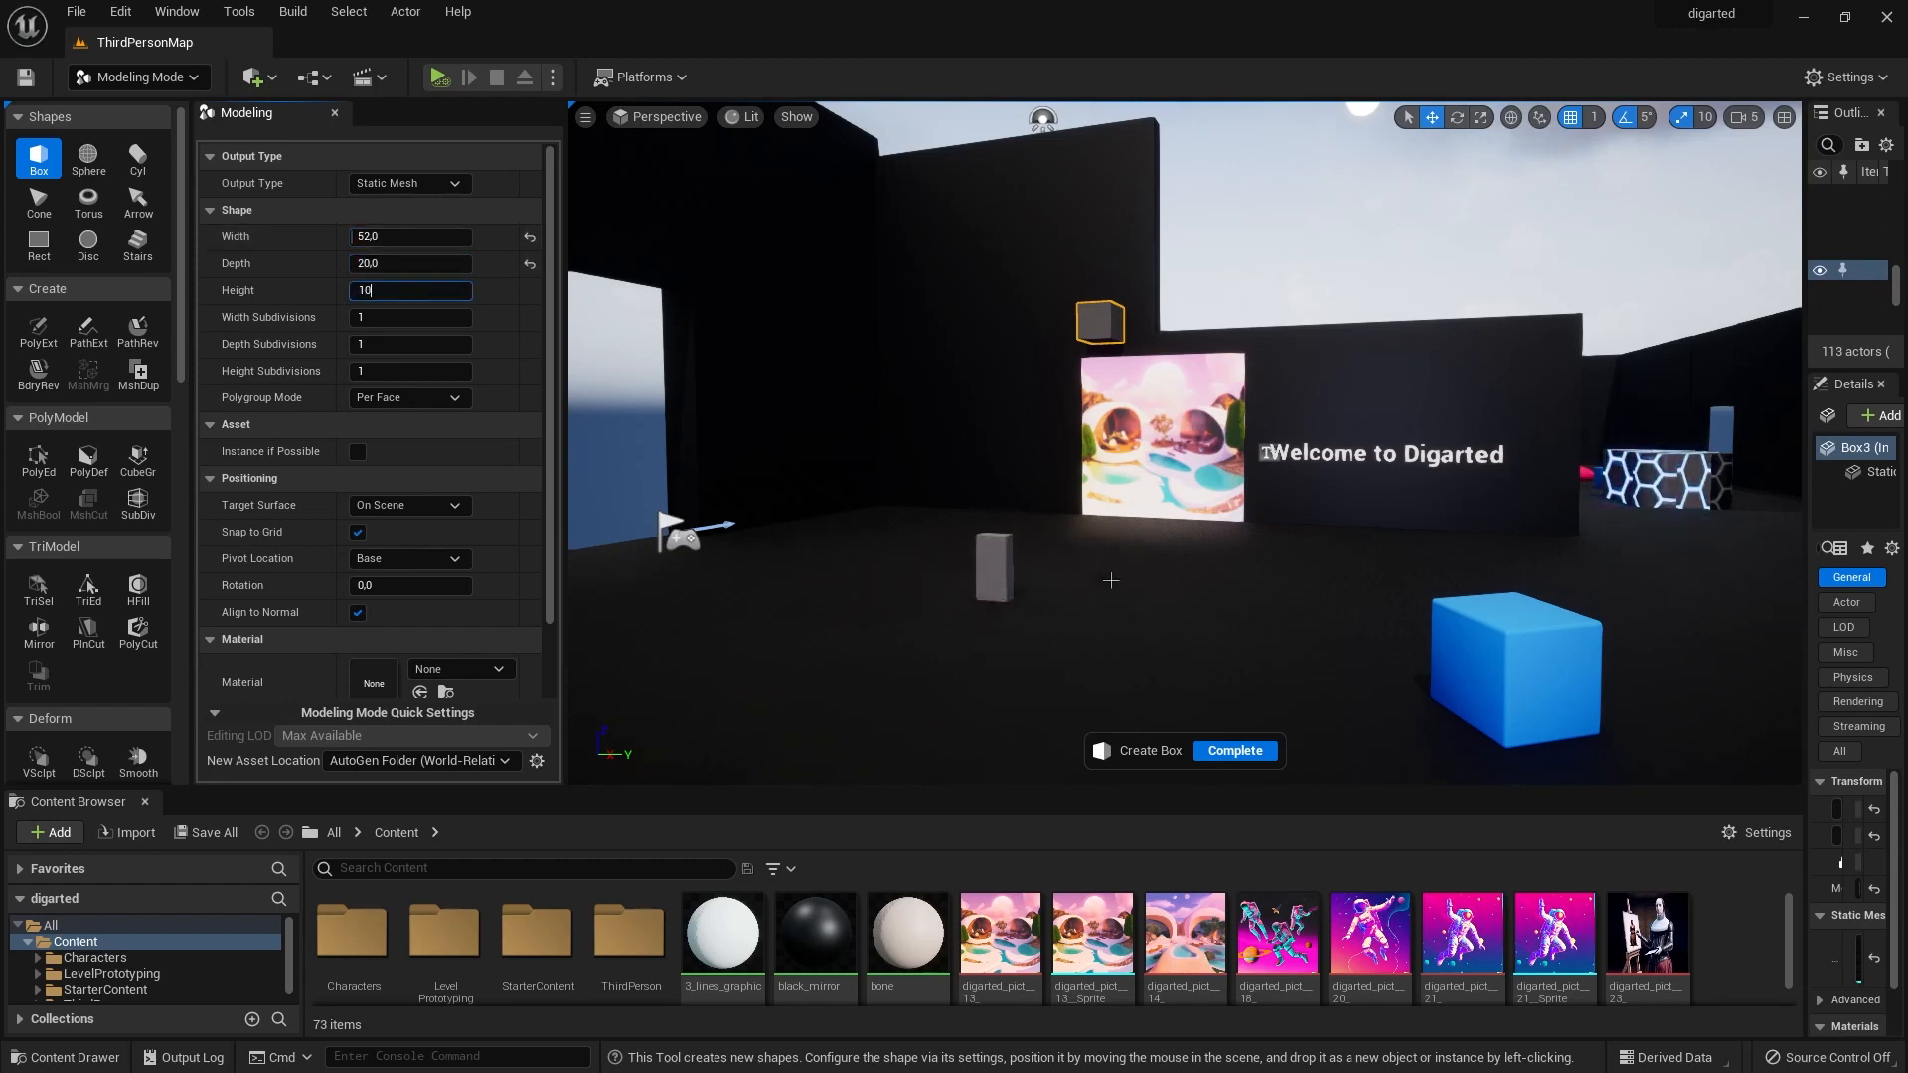
click(391, 238)
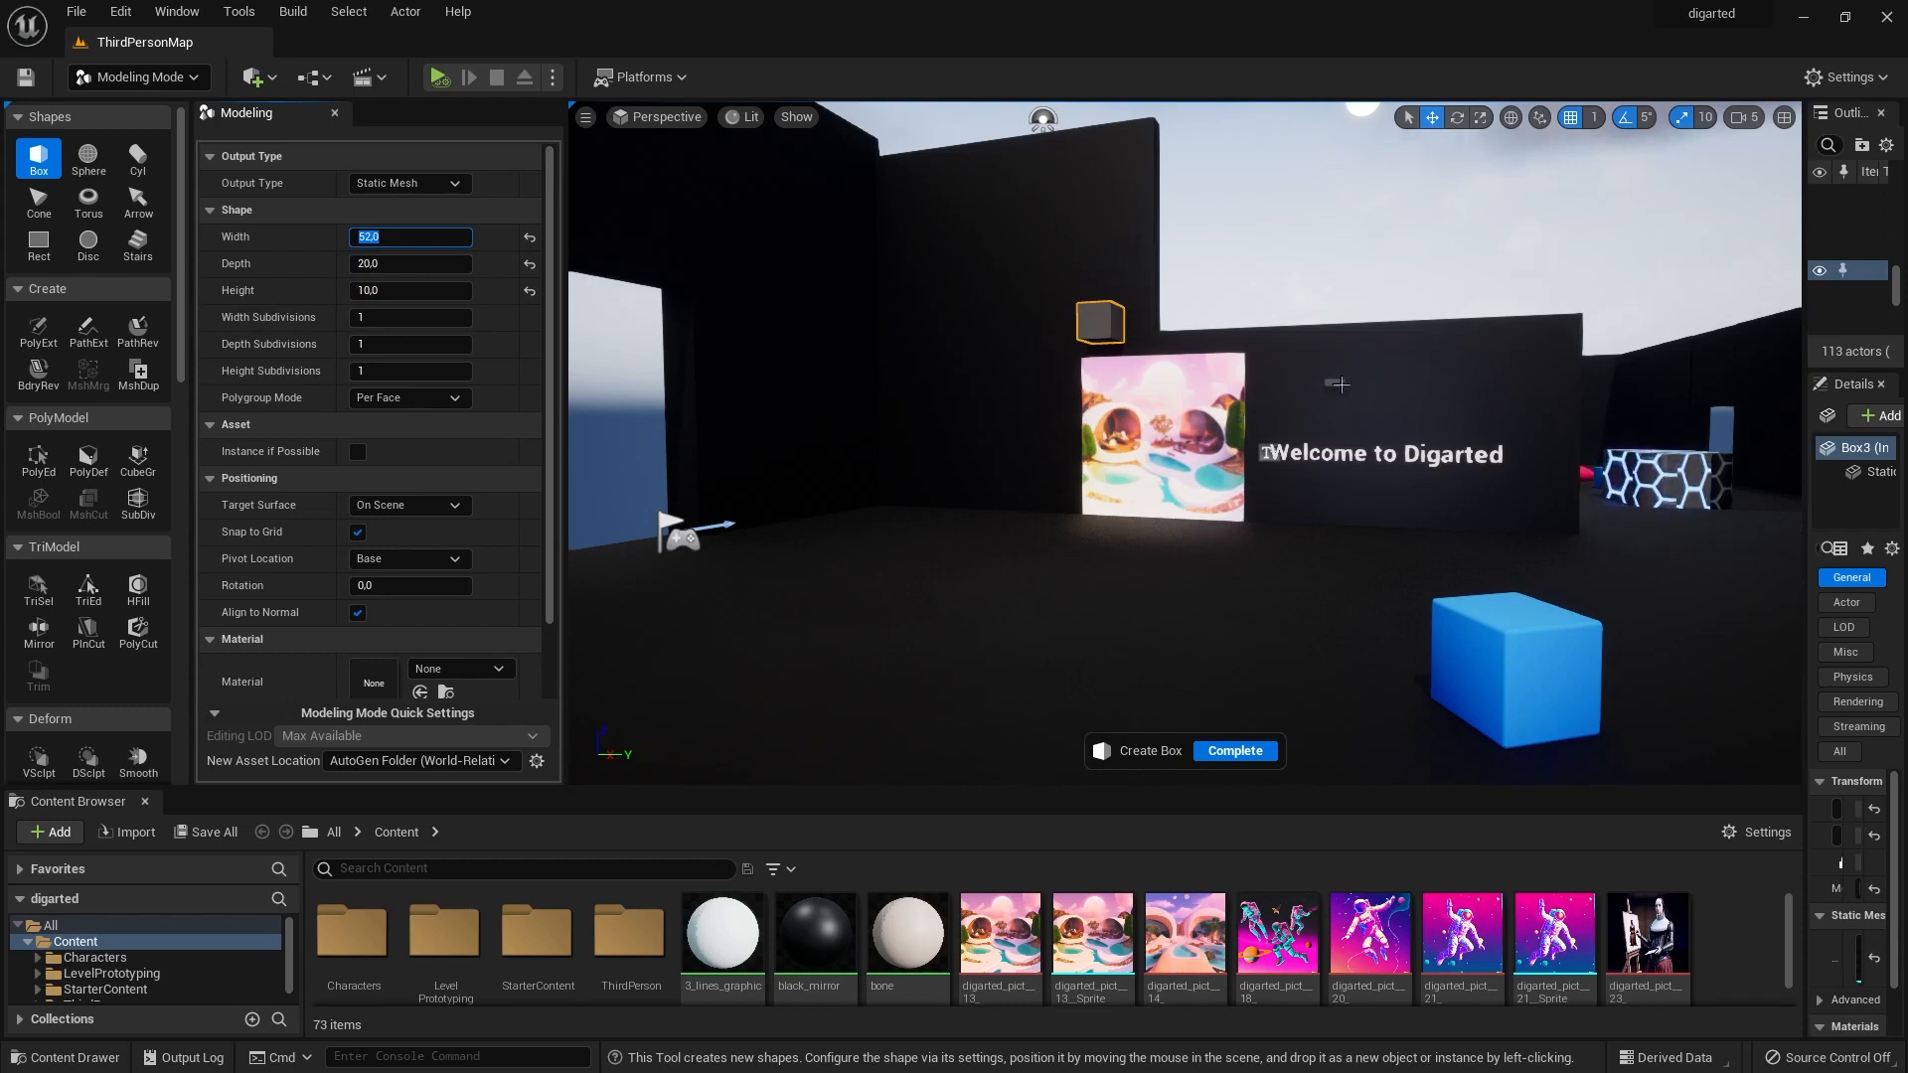
click(1341, 384)
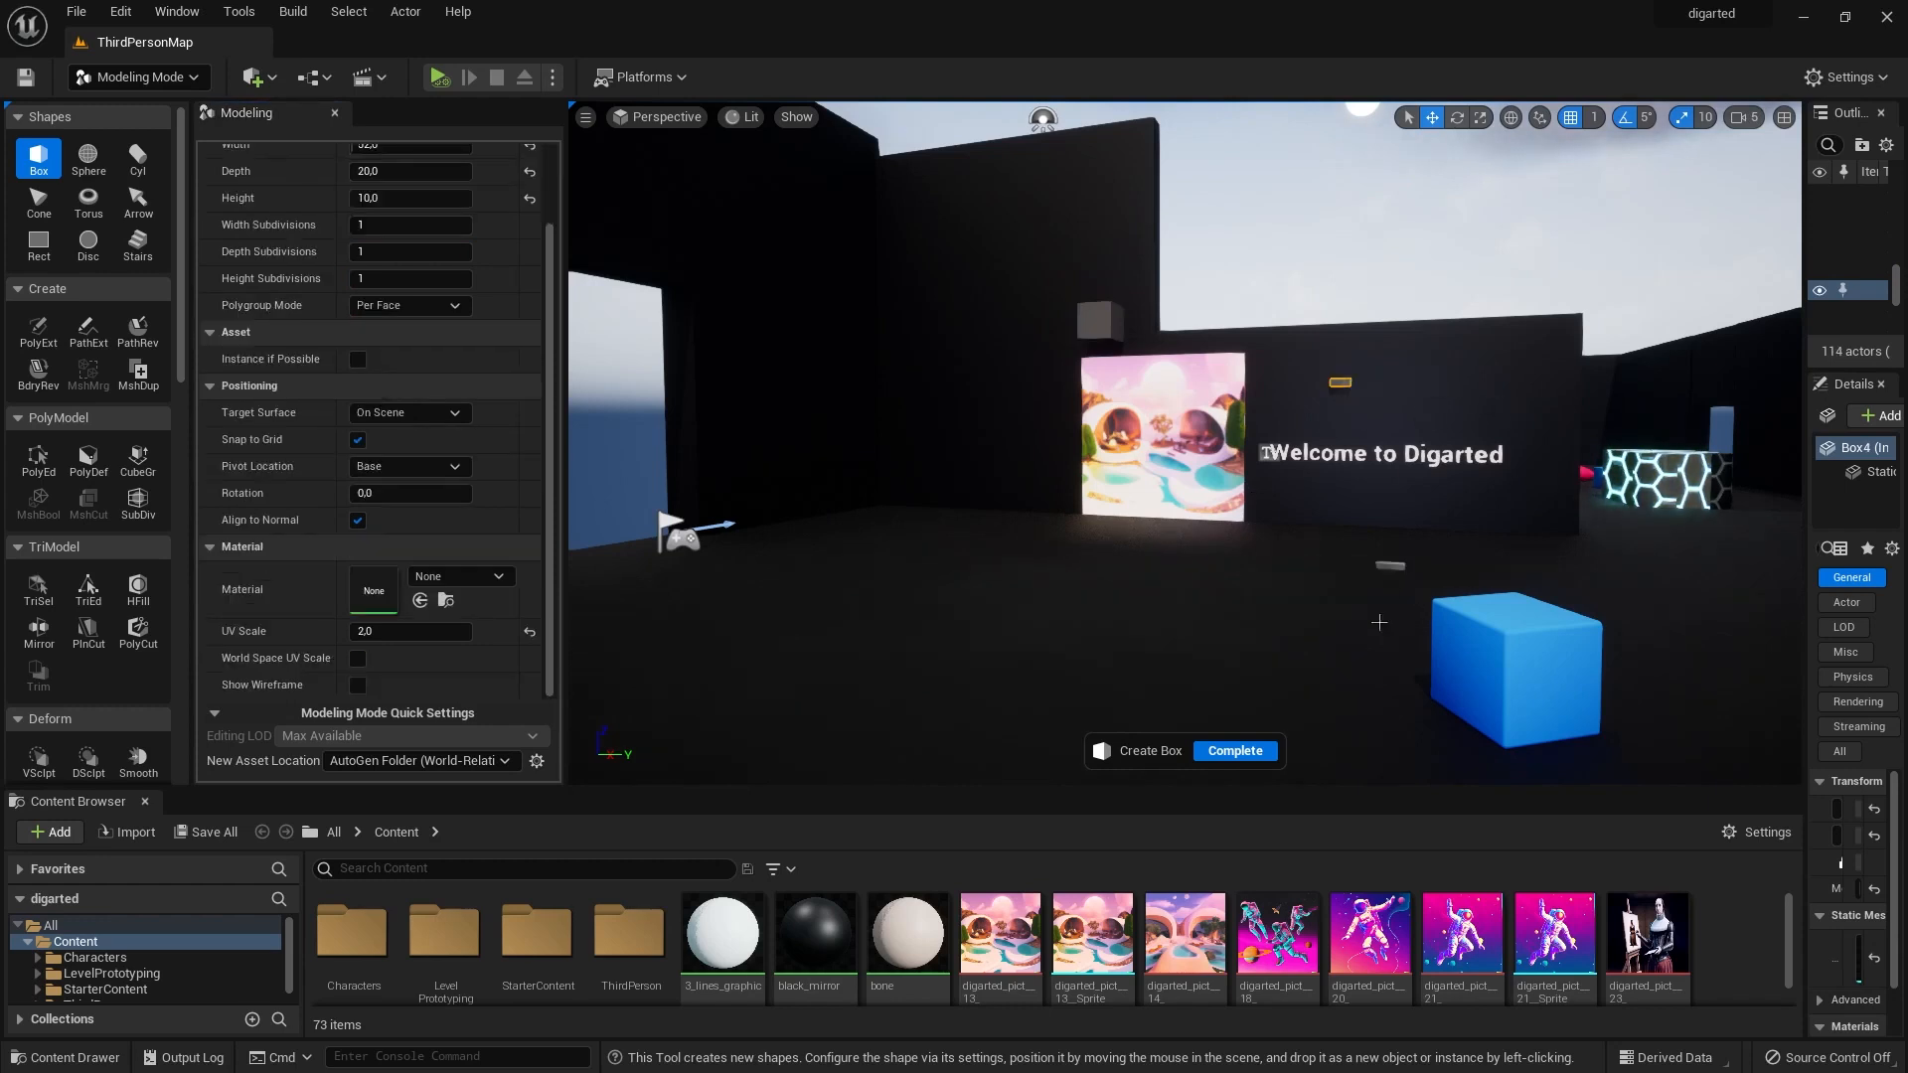
click(1227, 751)
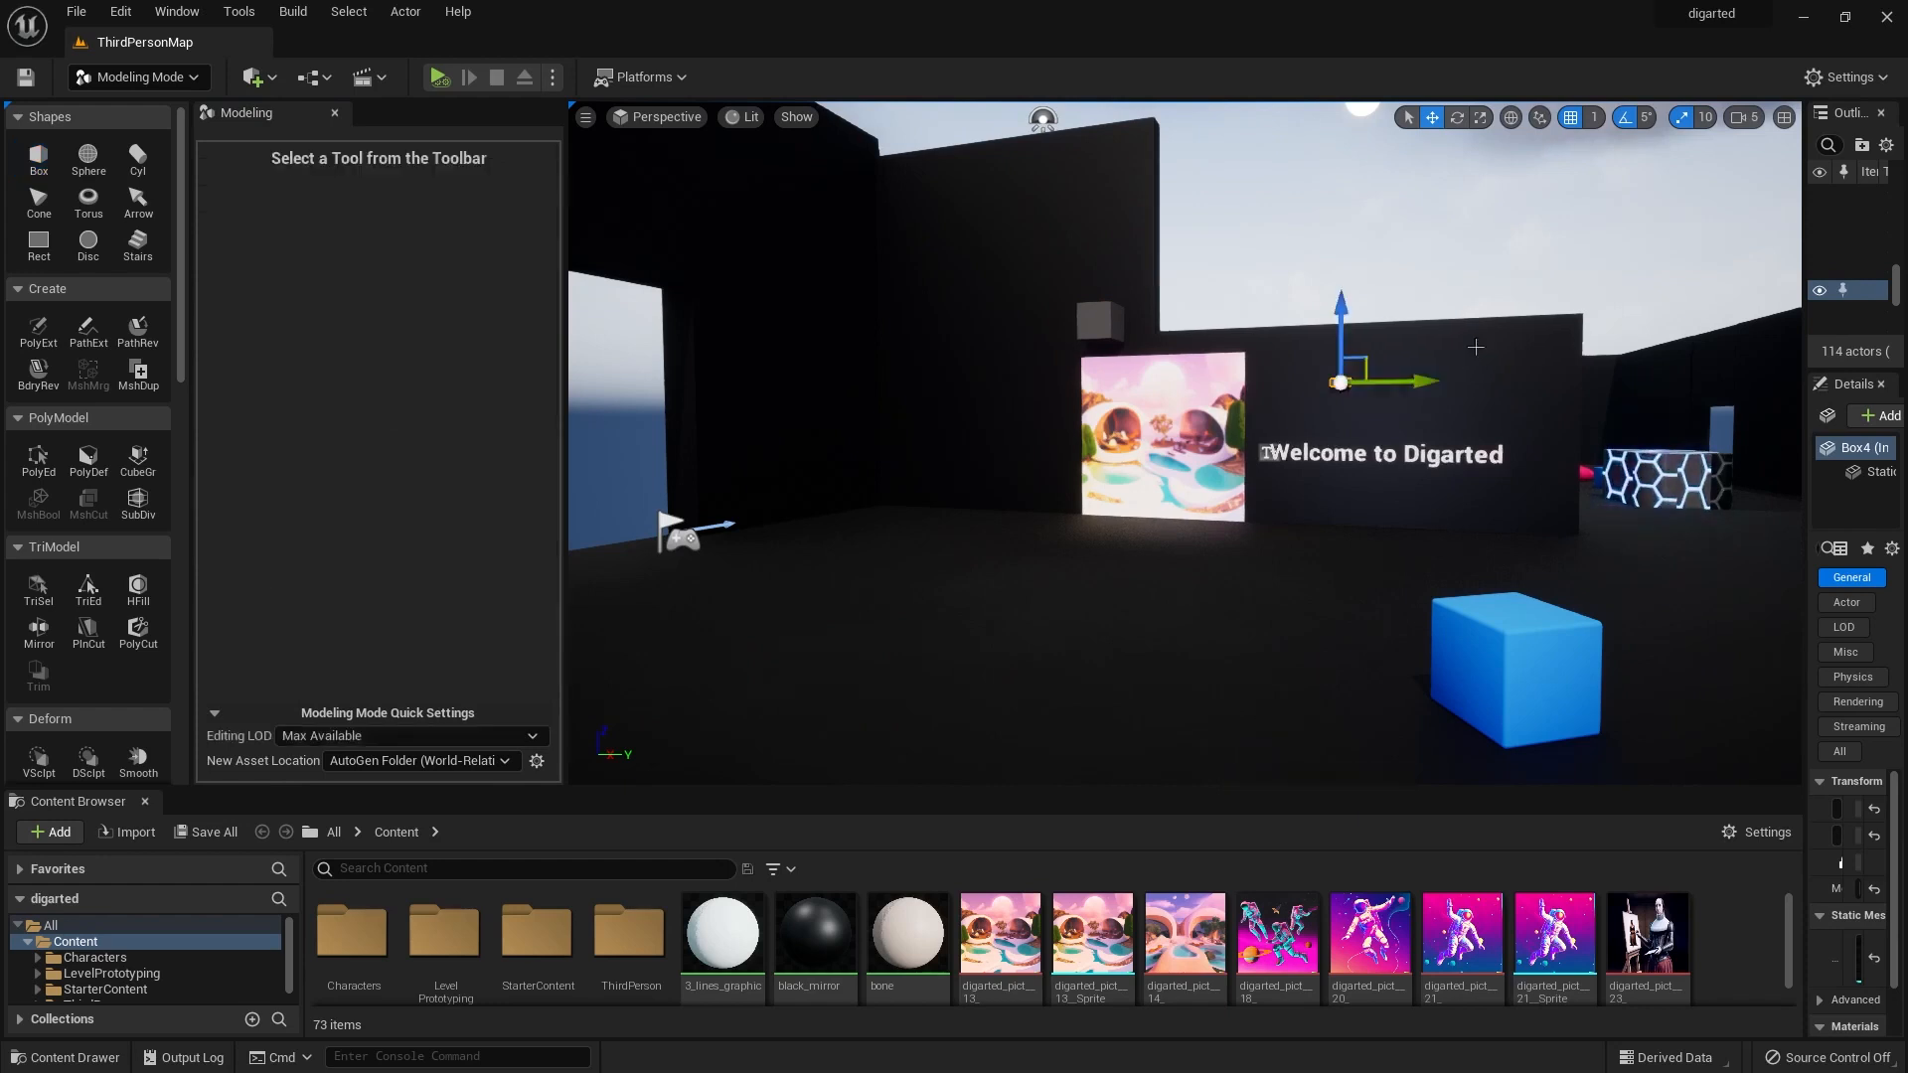
Move the small box along the Y axis to centre it above the welcome text and stretch it along Y into a long bar.
scroll(1476, 347, up, 5)
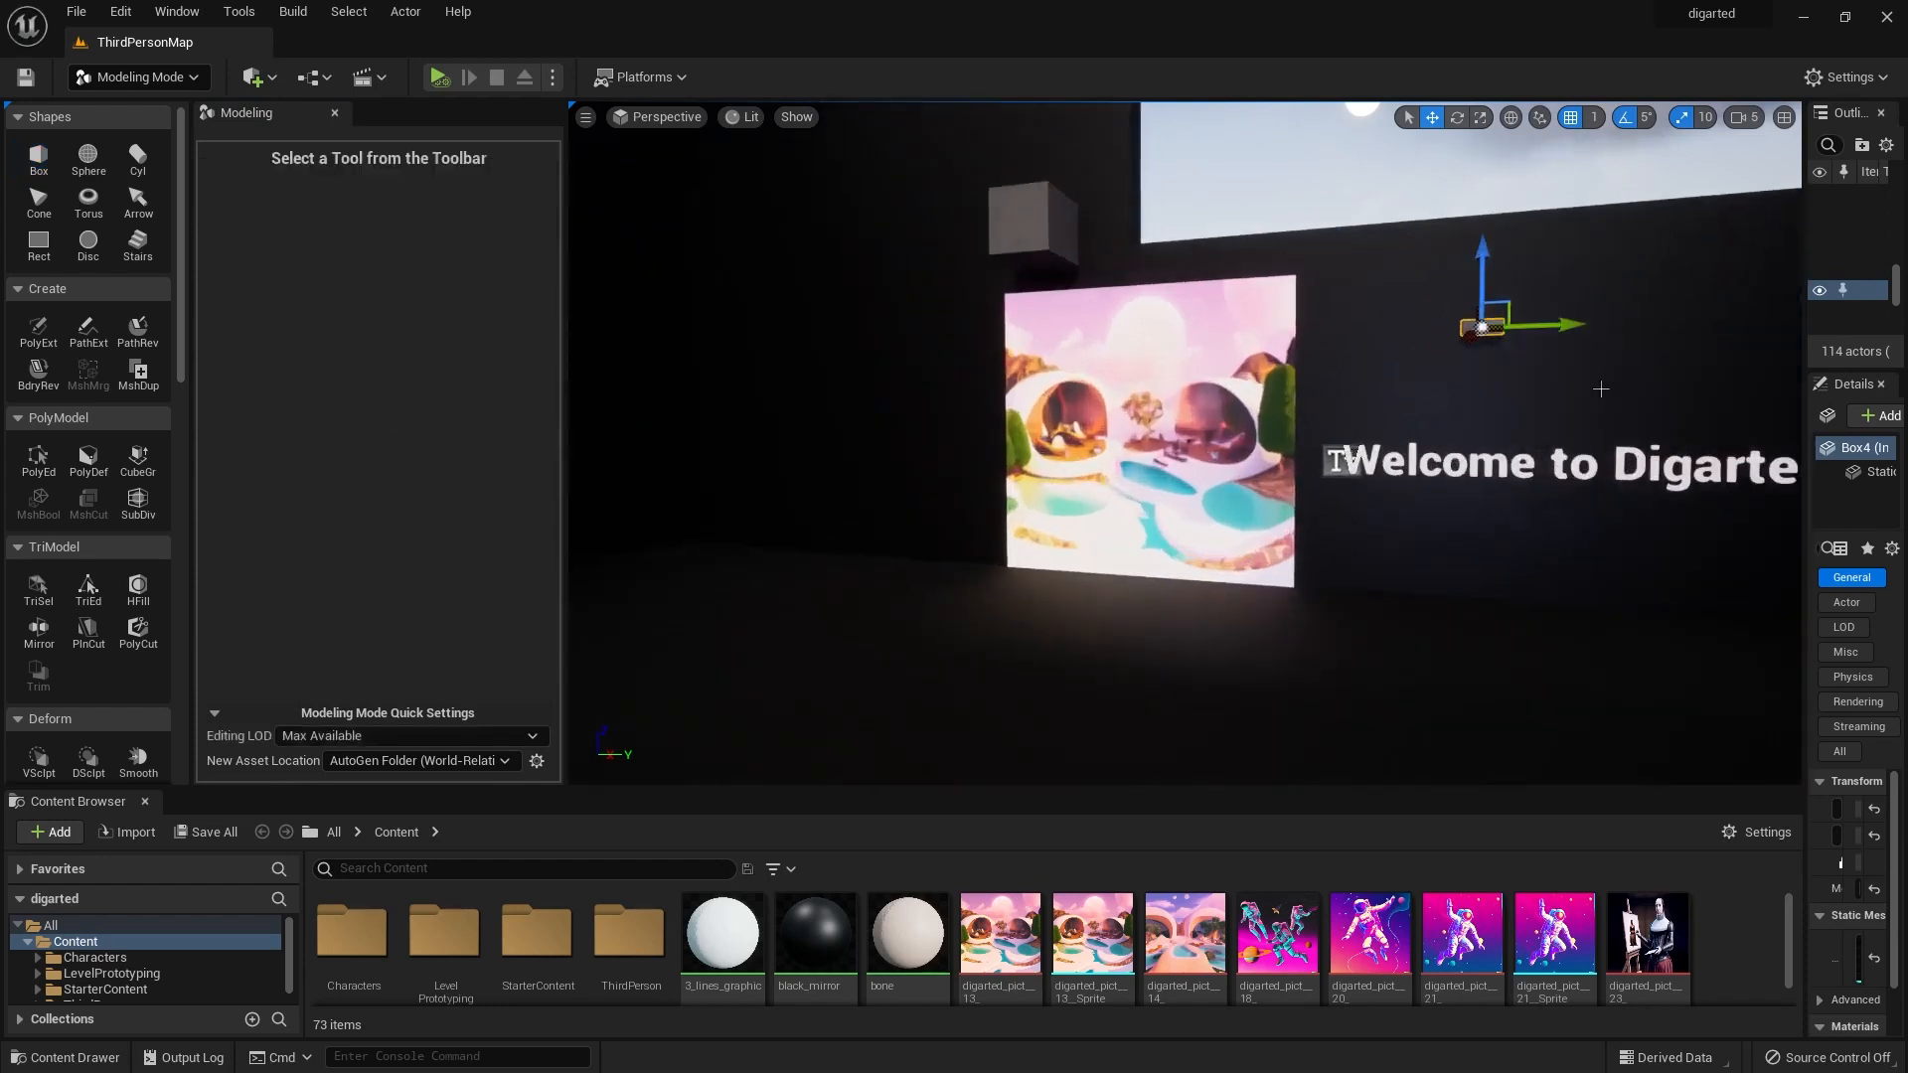
middle_drag(1601, 389, 1769, 298)
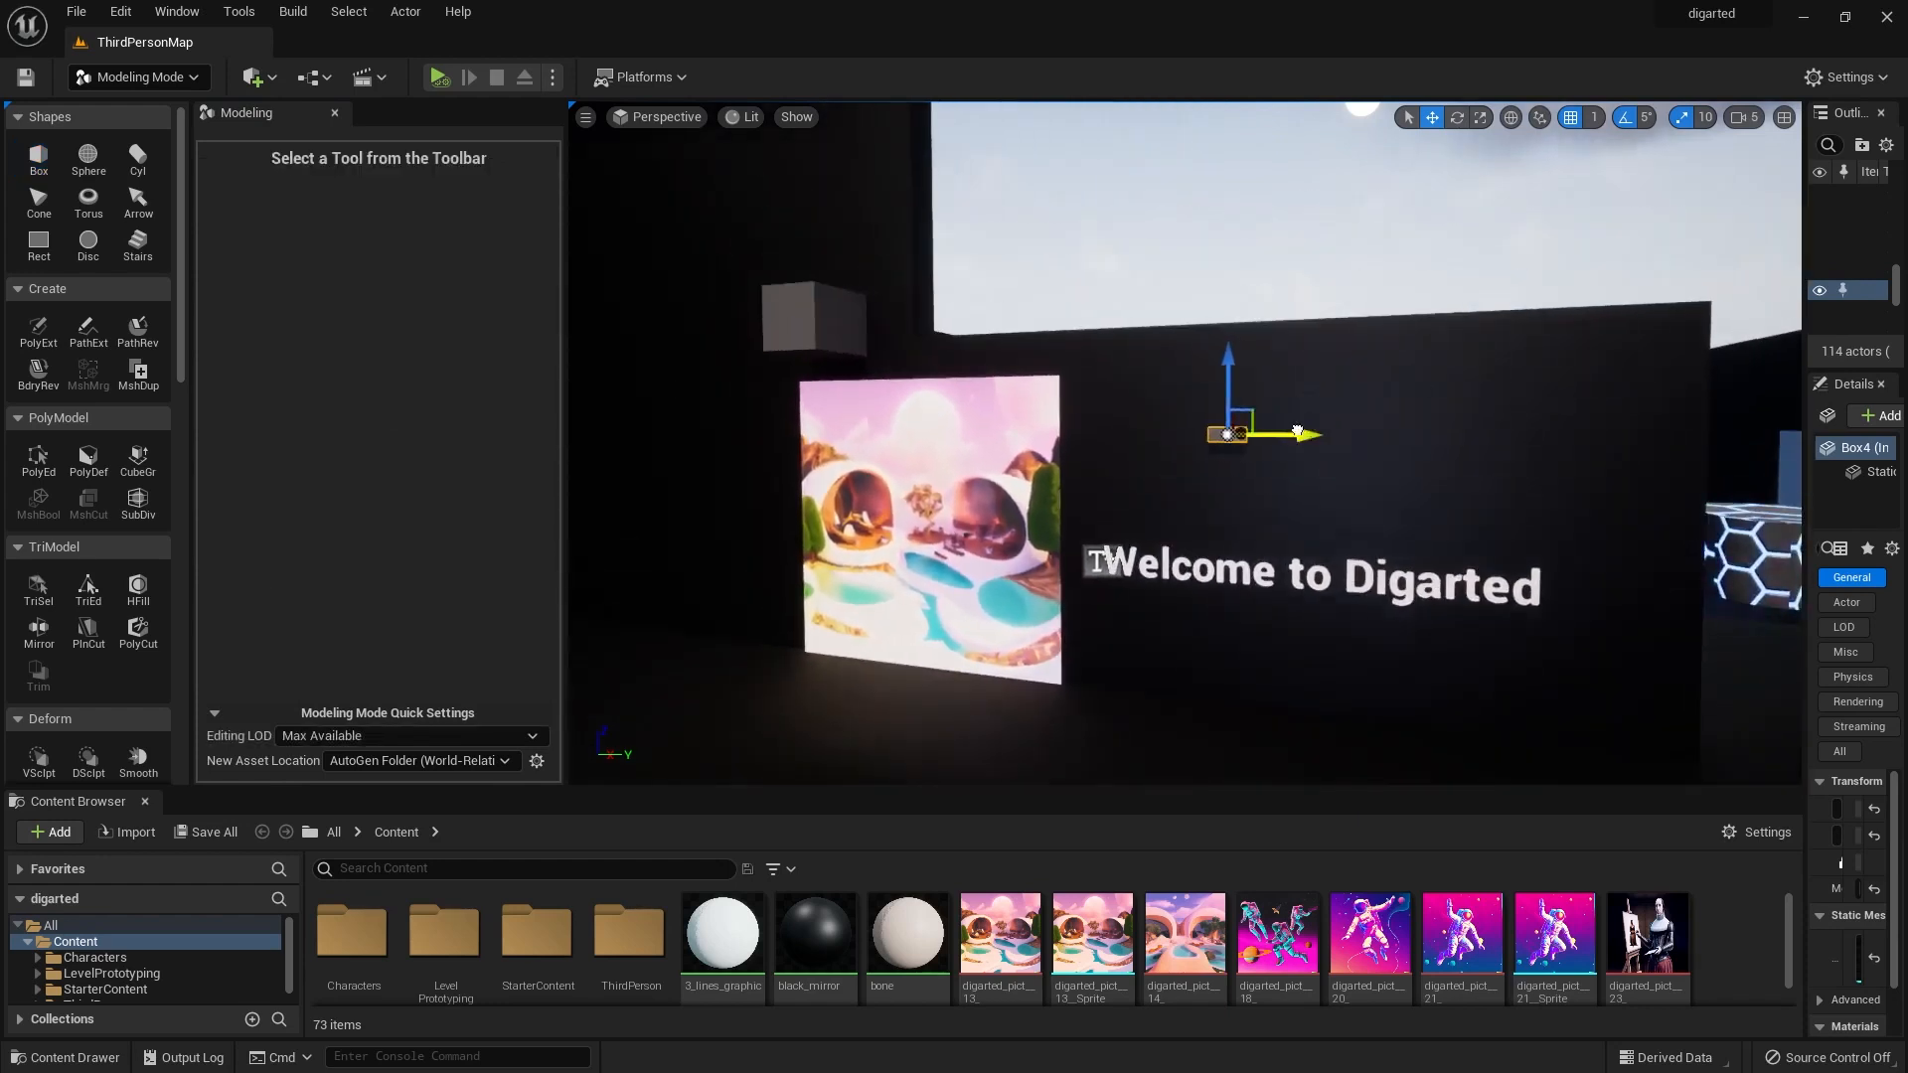
drag(1297, 432, 1384, 433)
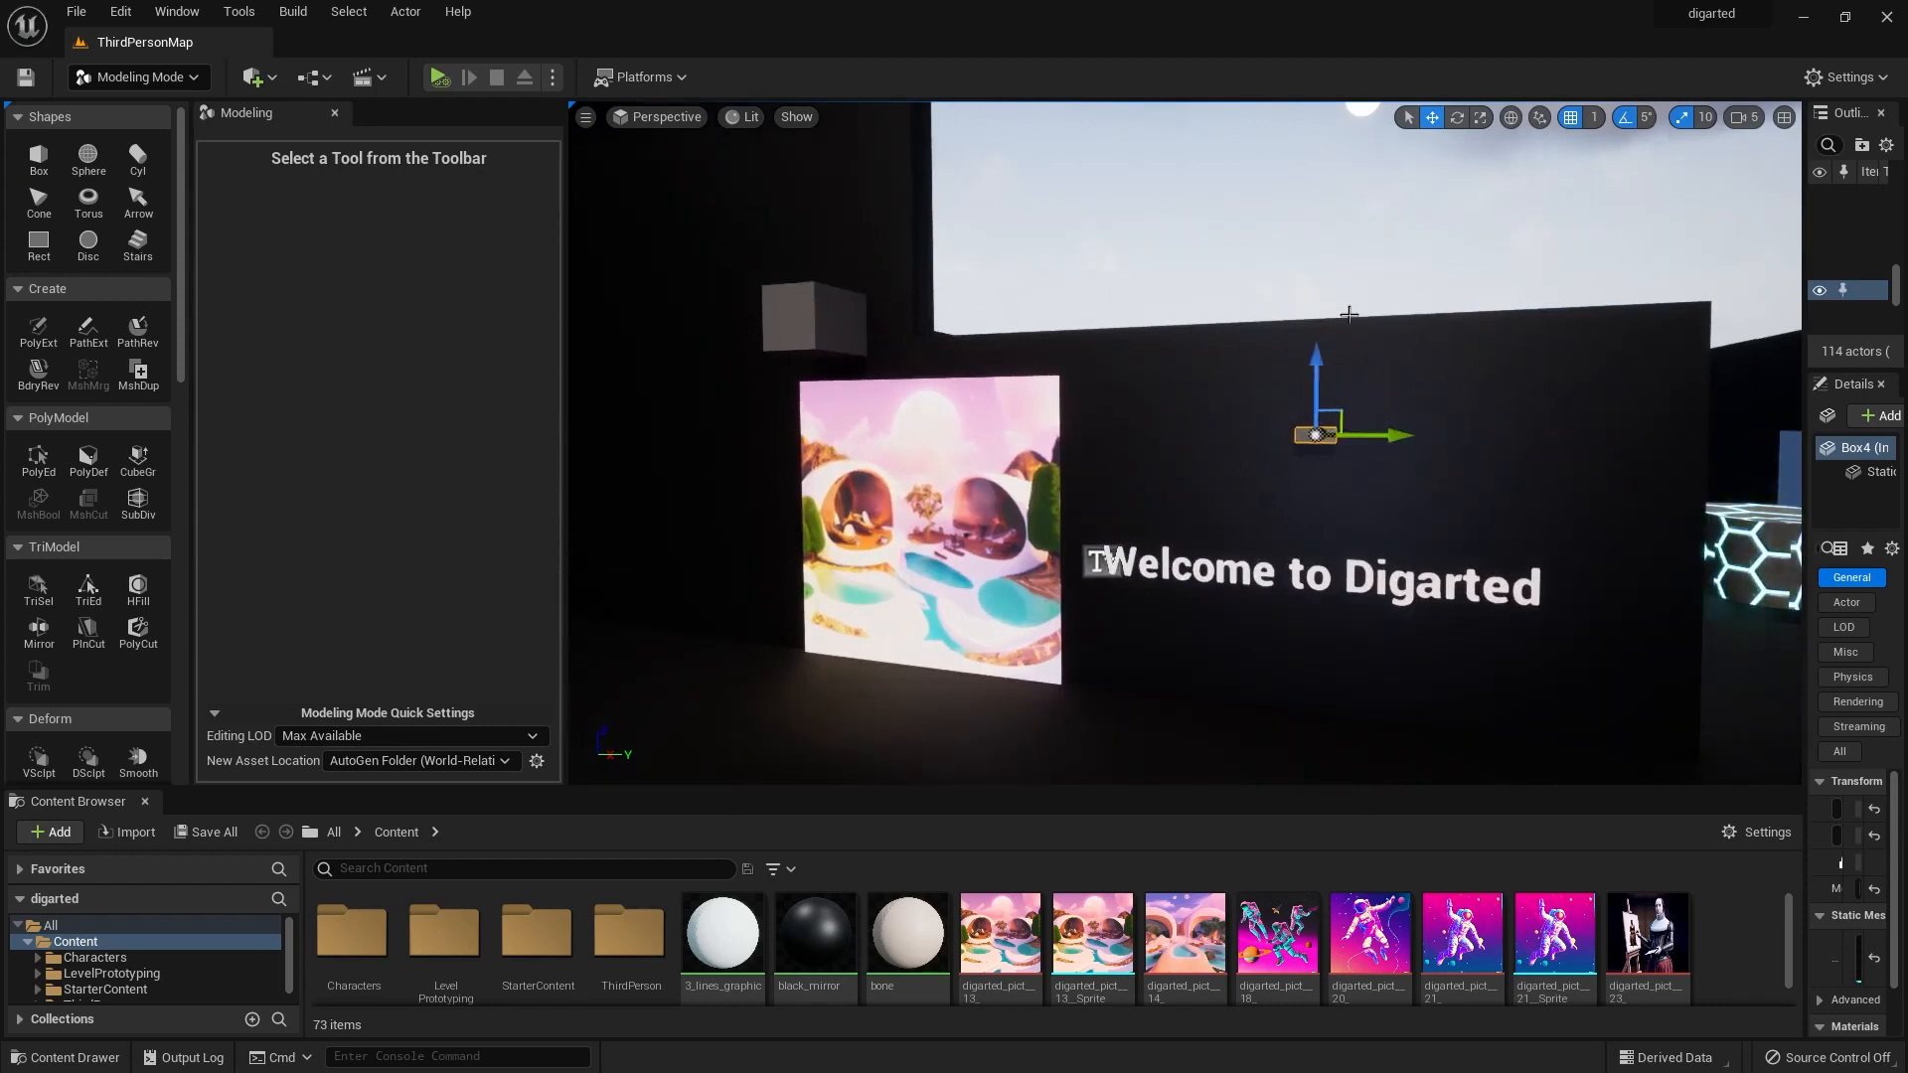
click(1457, 117)
click(1480, 117)
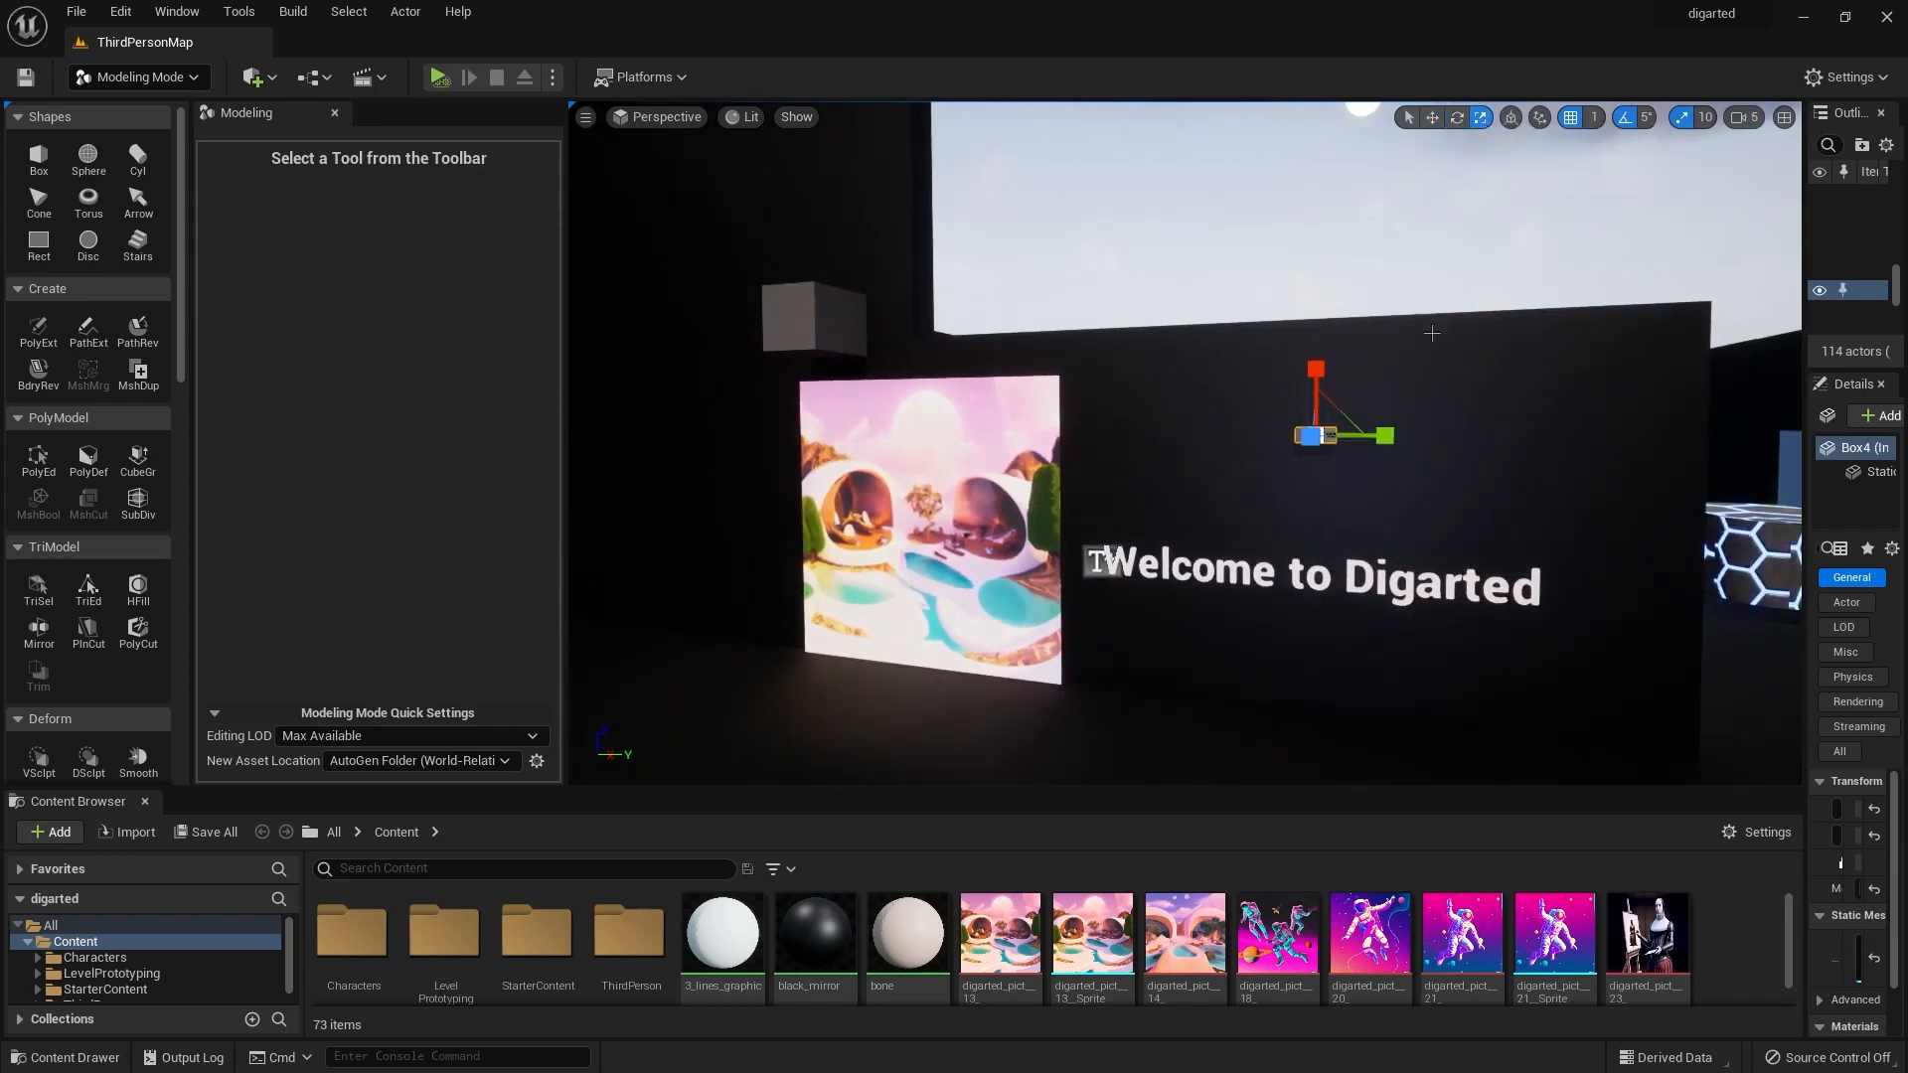
drag(1385, 435, 1358, 350)
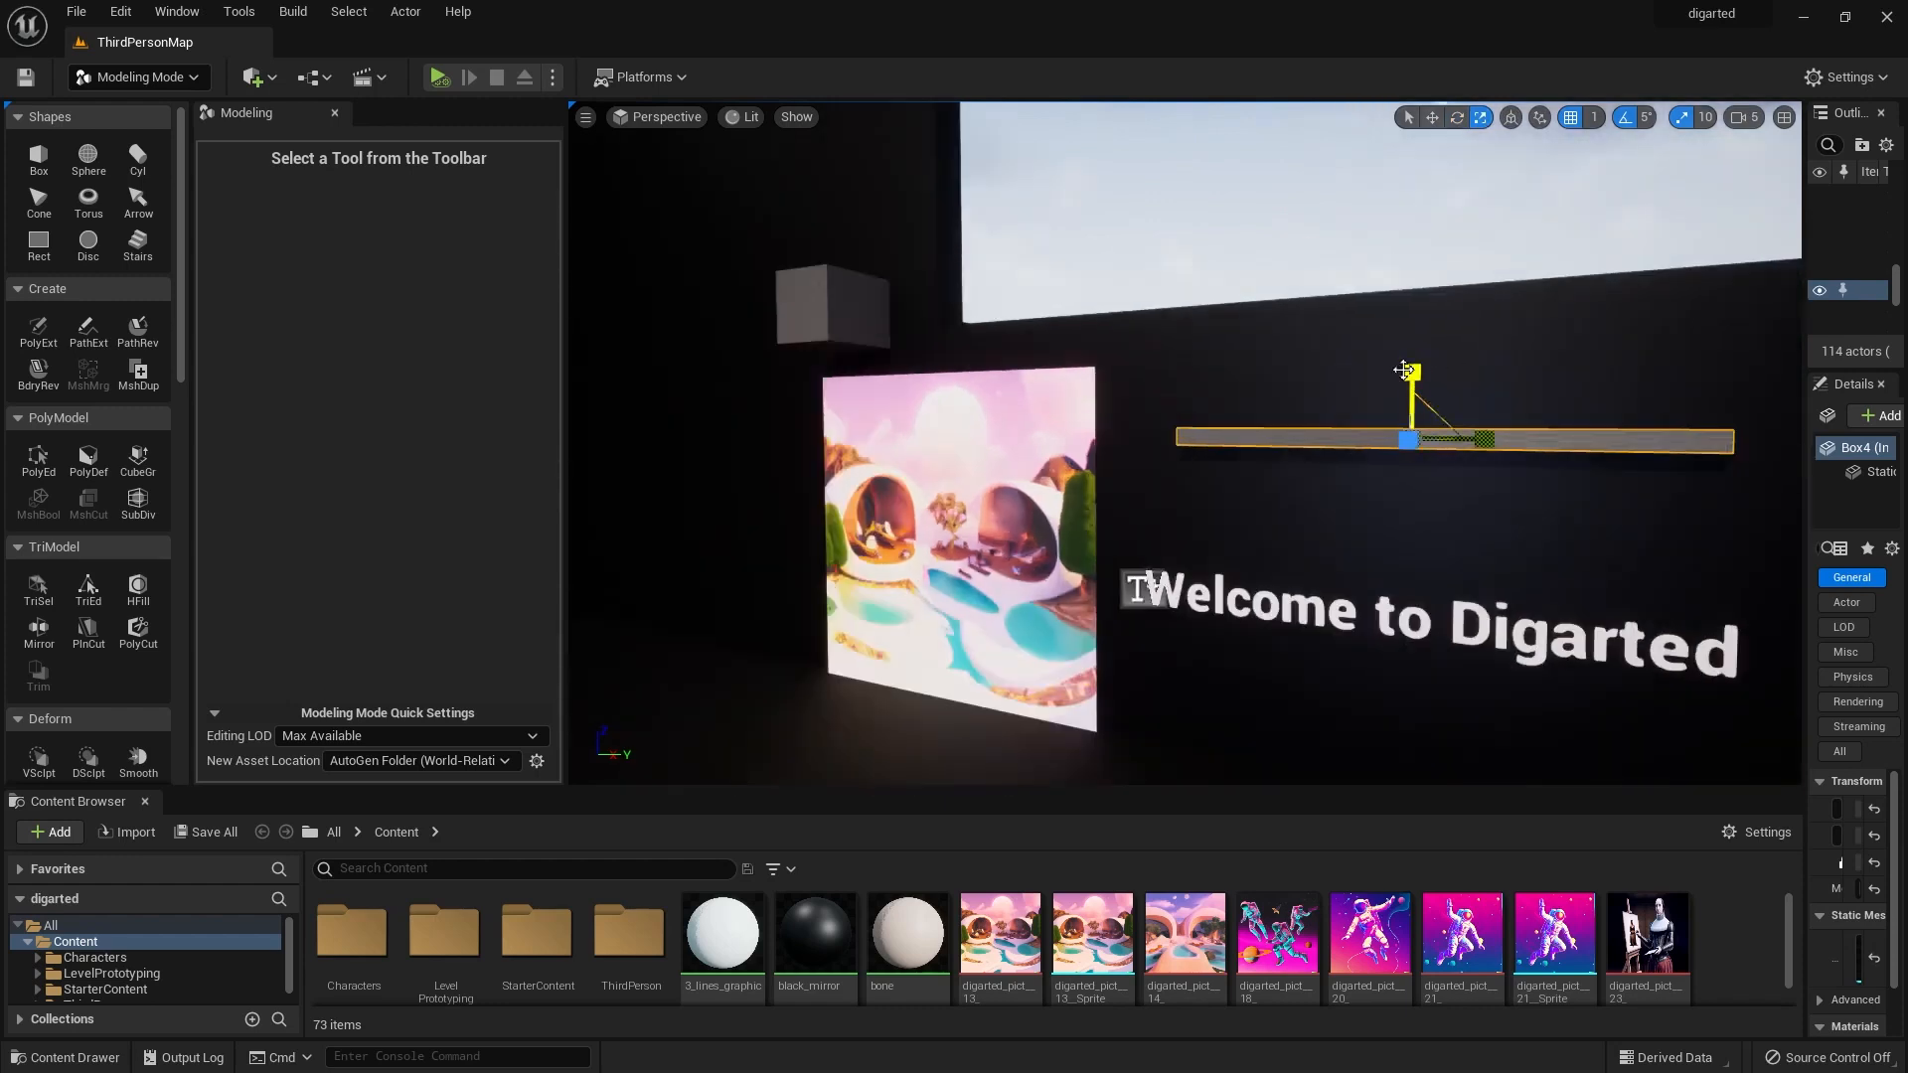
Set scale snapping to 0,5, rescale the bar into a taller, slightly shorter panel, and return to the Move tool.
click(1705, 121)
click(1726, 216)
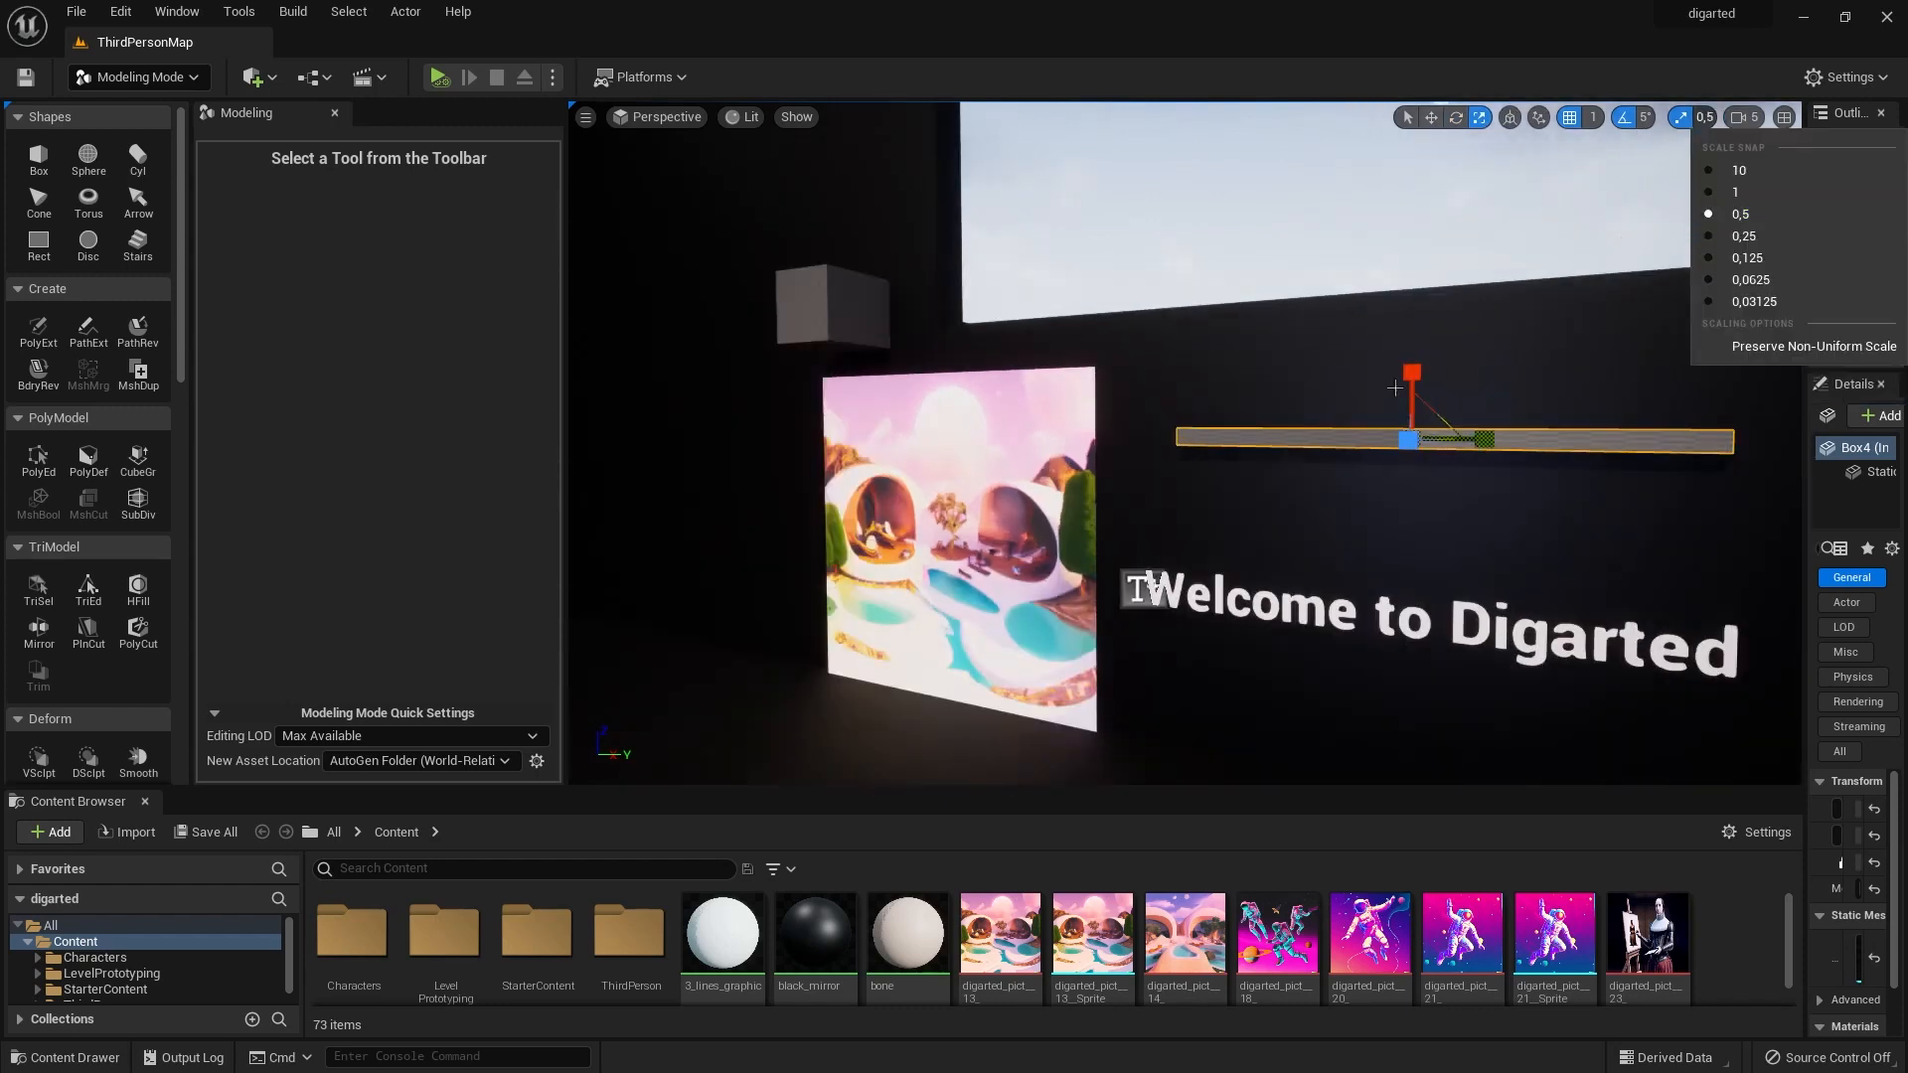
drag(1433, 377, 1433, 348)
drag(1504, 438, 1478, 438)
drag(1435, 375, 1437, 348)
right_drag(1437, 348, 1531, 387)
mouse_move(987, 588)
mouse_down()
mouse_move(972, 596)
mouse_move(995, 586)
mouse_up()
key(w)
Apply the digarted_pict_2_ texture to the wide panel and the digarted_pict_2_Mat material to the box above the pink picture.
scroll(1295, 986, down, 2)
drag(1290, 788, 1290, 675)
drag(453, 909, 1173, 586)
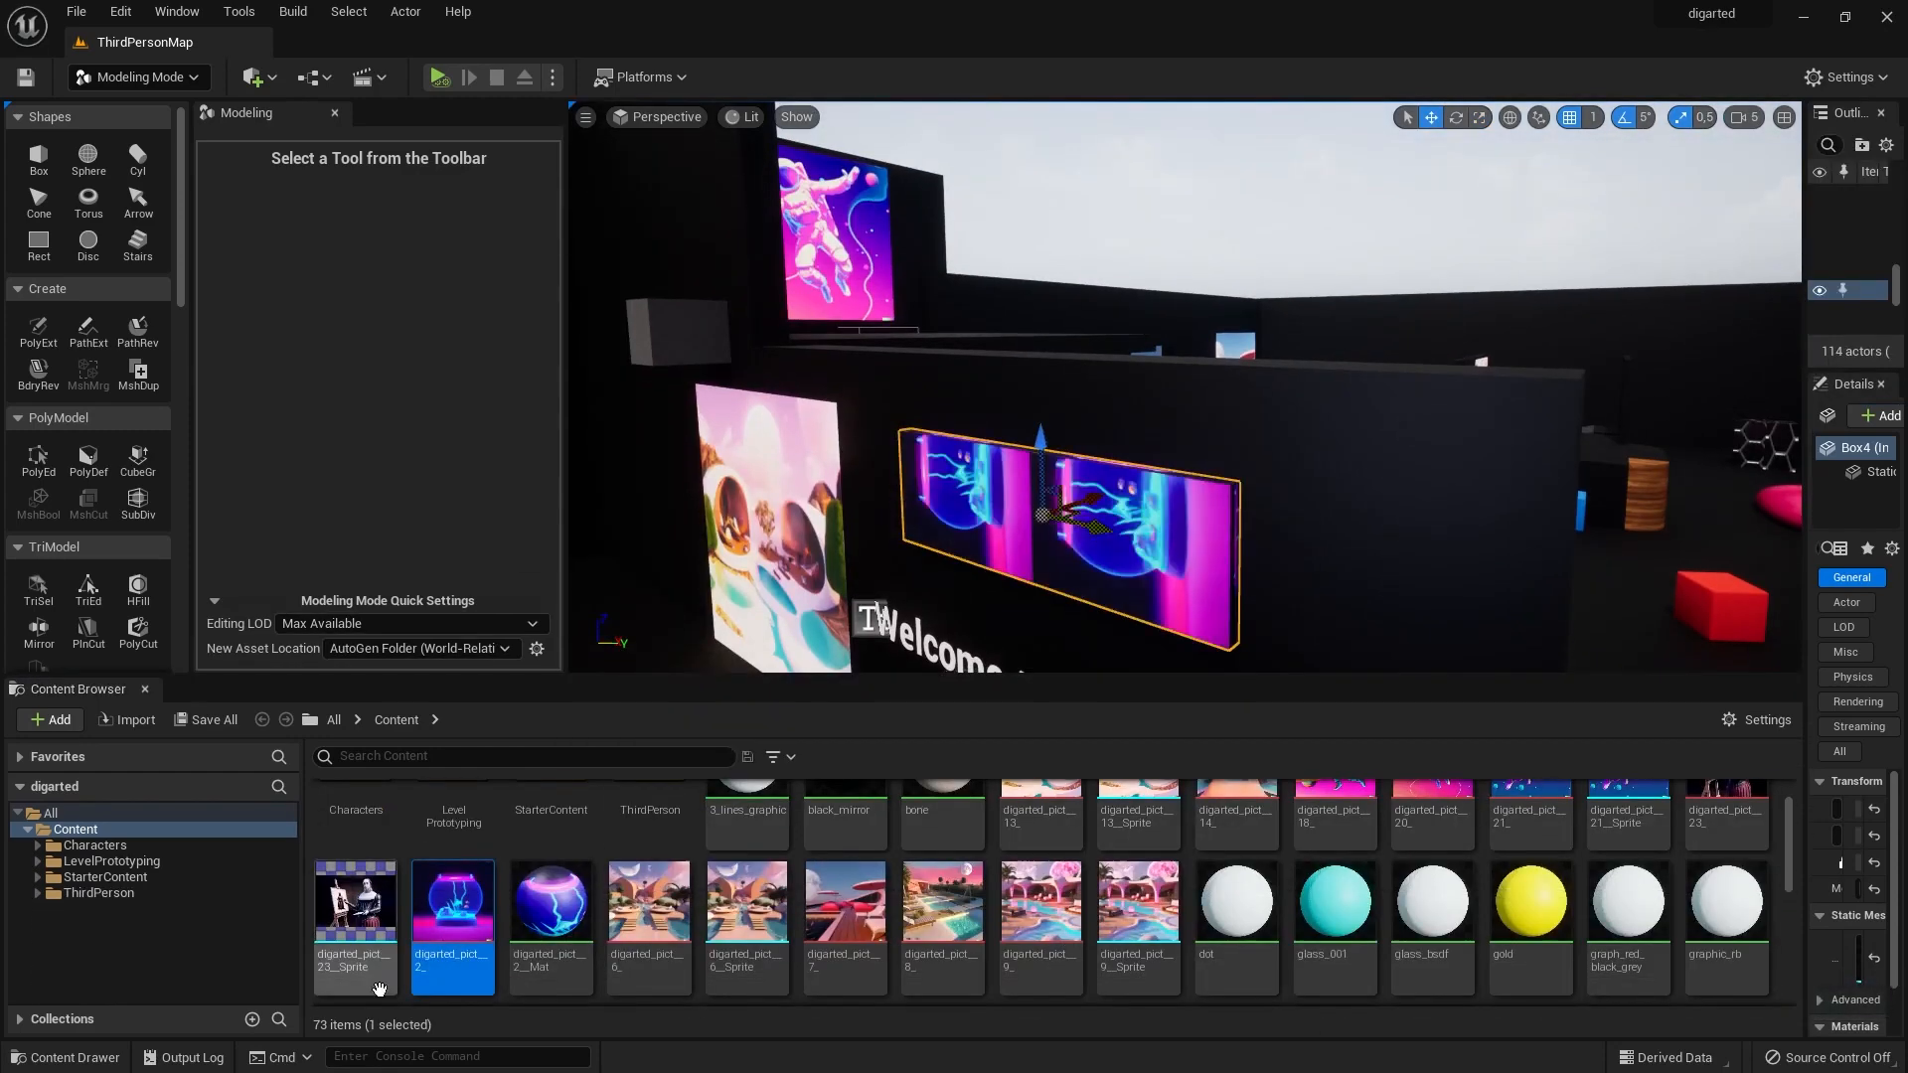
drag(557, 958, 694, 347)
right_drag(1183, 472, 1245, 482)
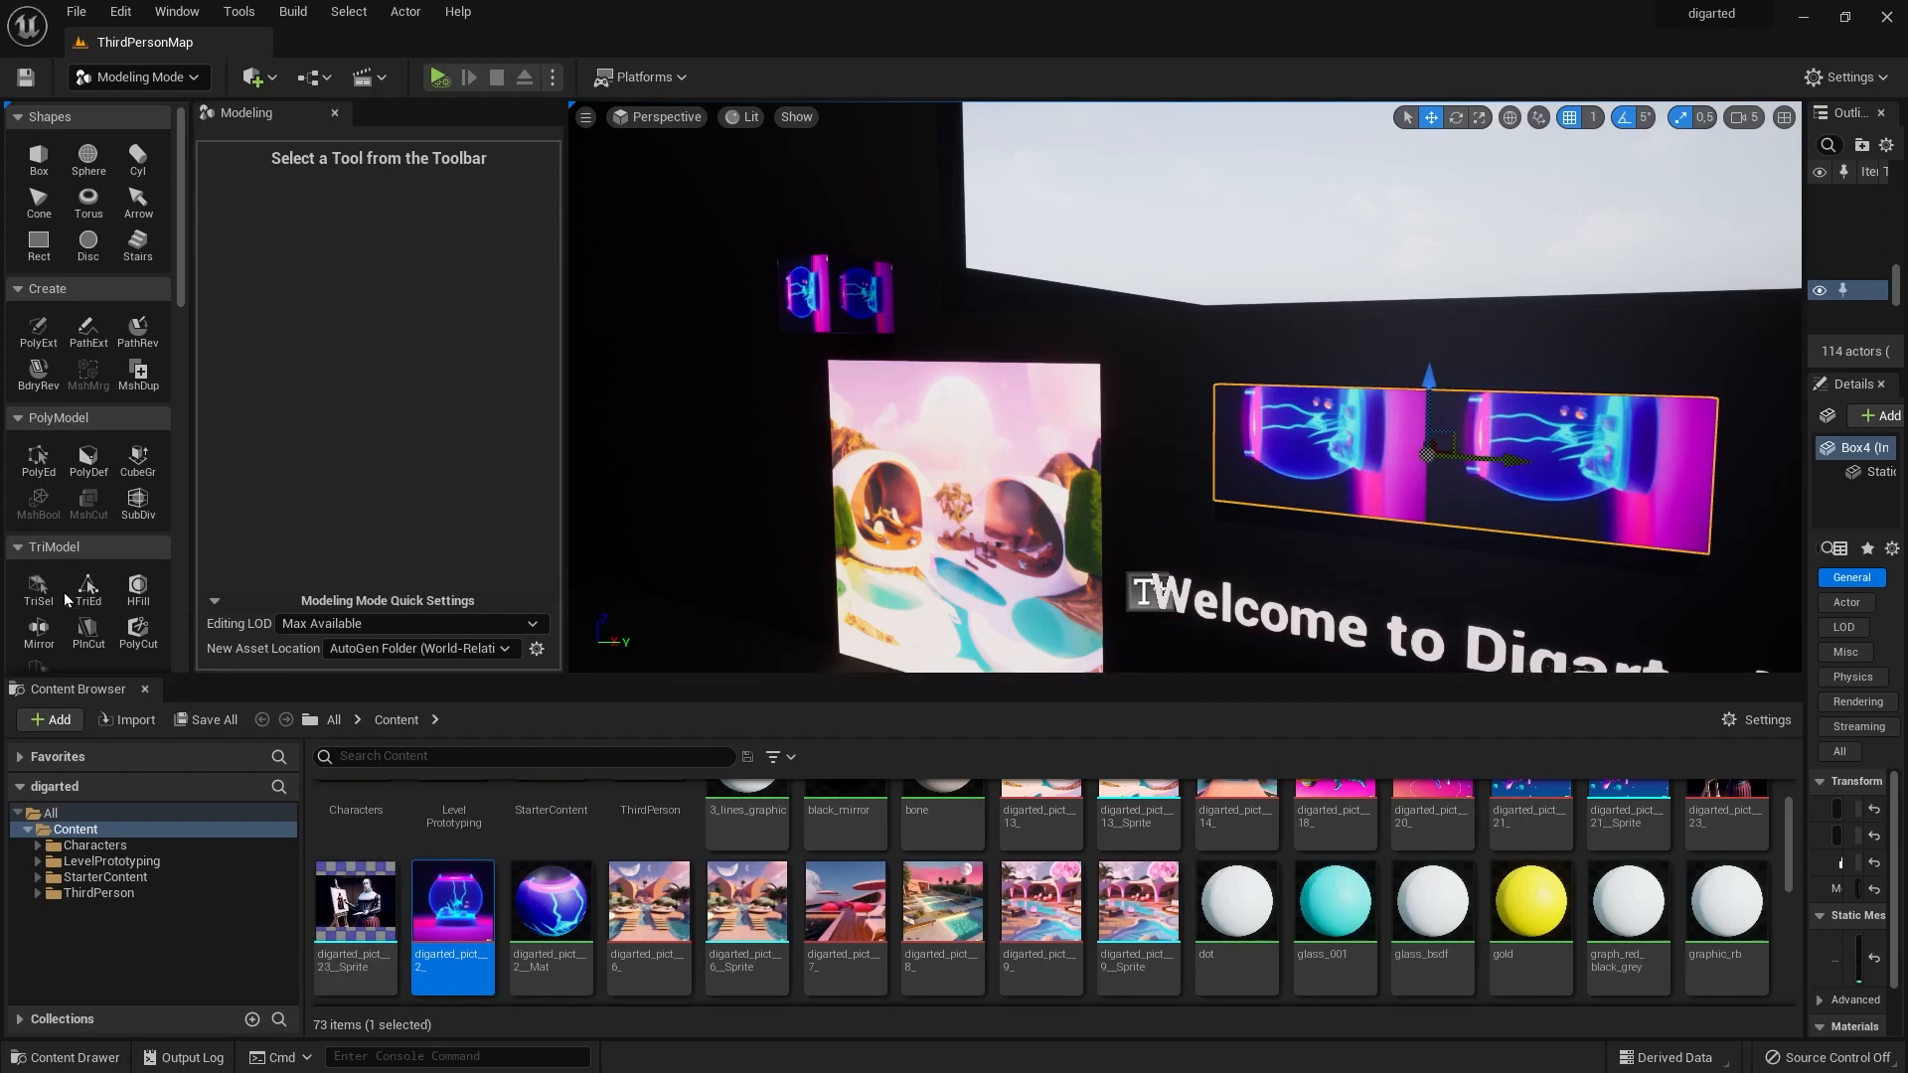
Generate new UVs for the wide panel with AutoUV, using the Patch Builder method, and accept the result.
scroll(73, 602, down, 1)
scroll(74, 606, down, 9)
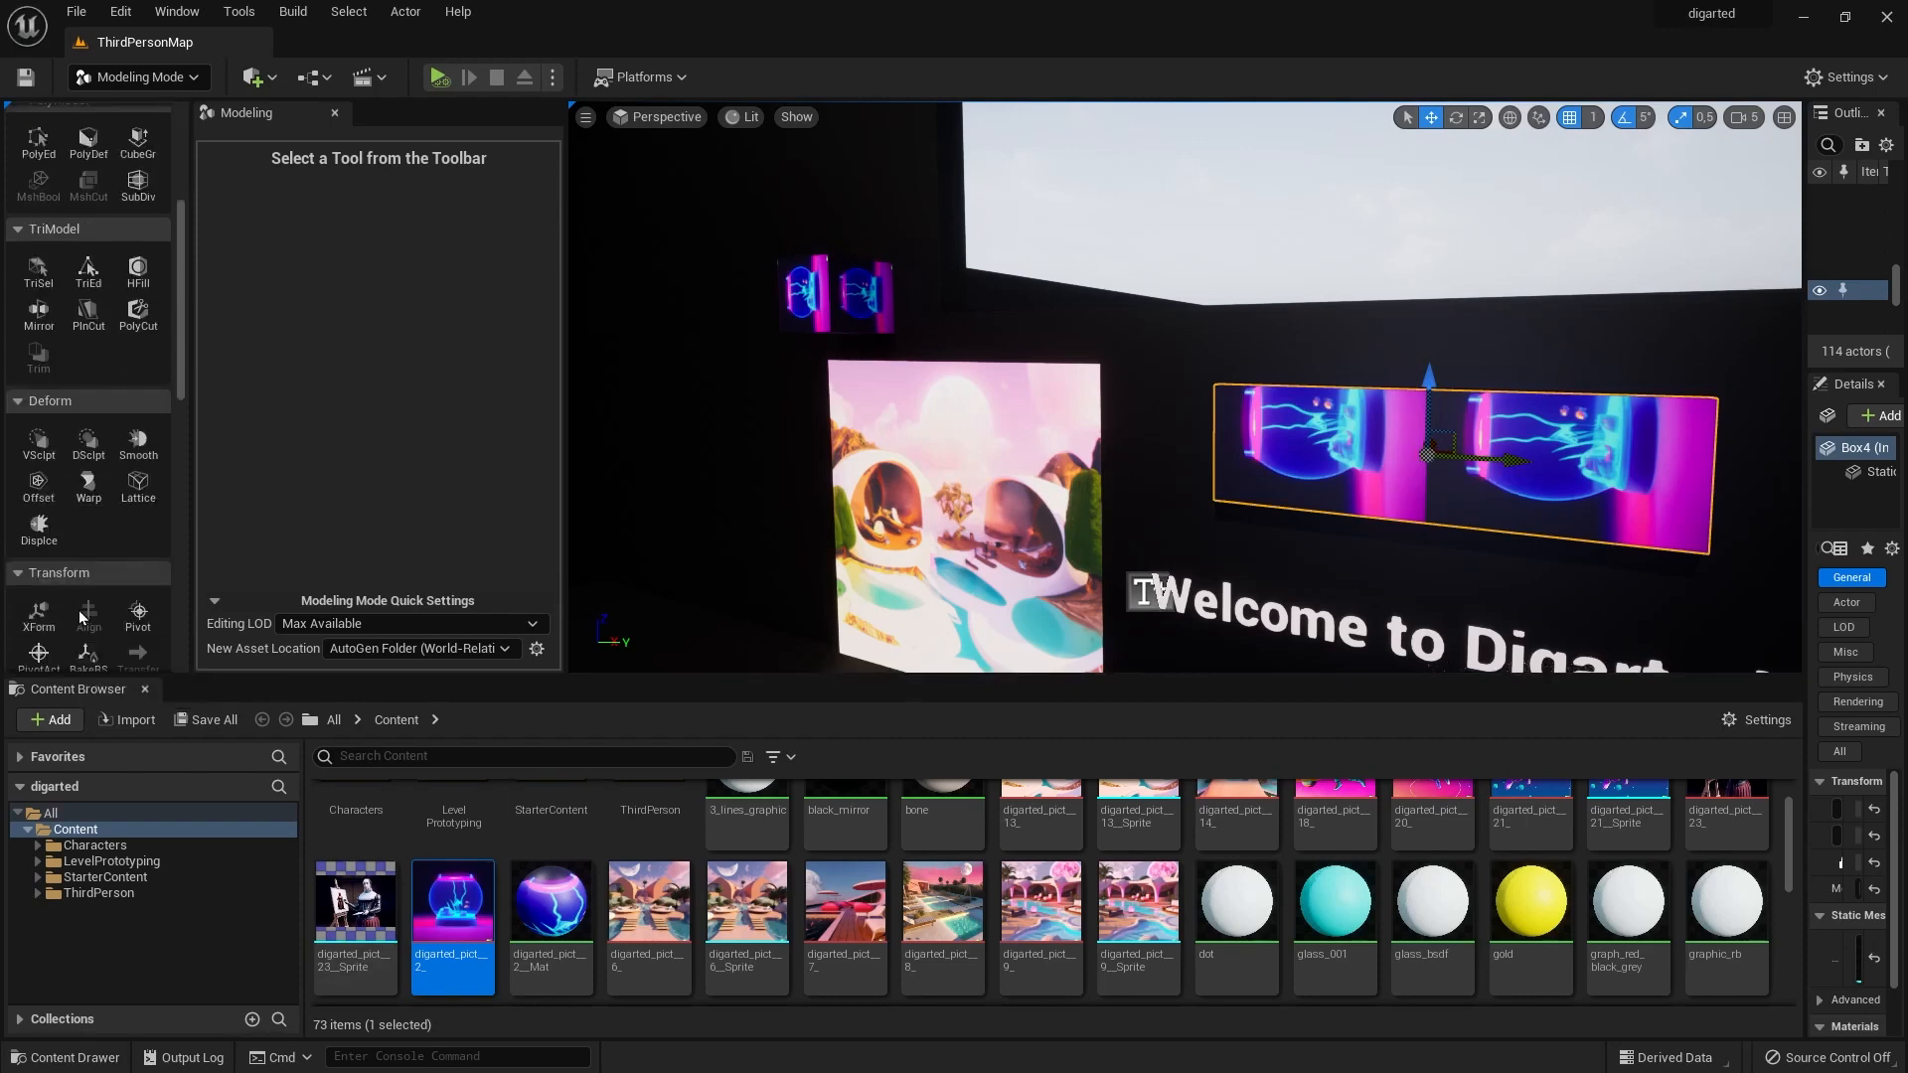
scroll(82, 616, down, 8)
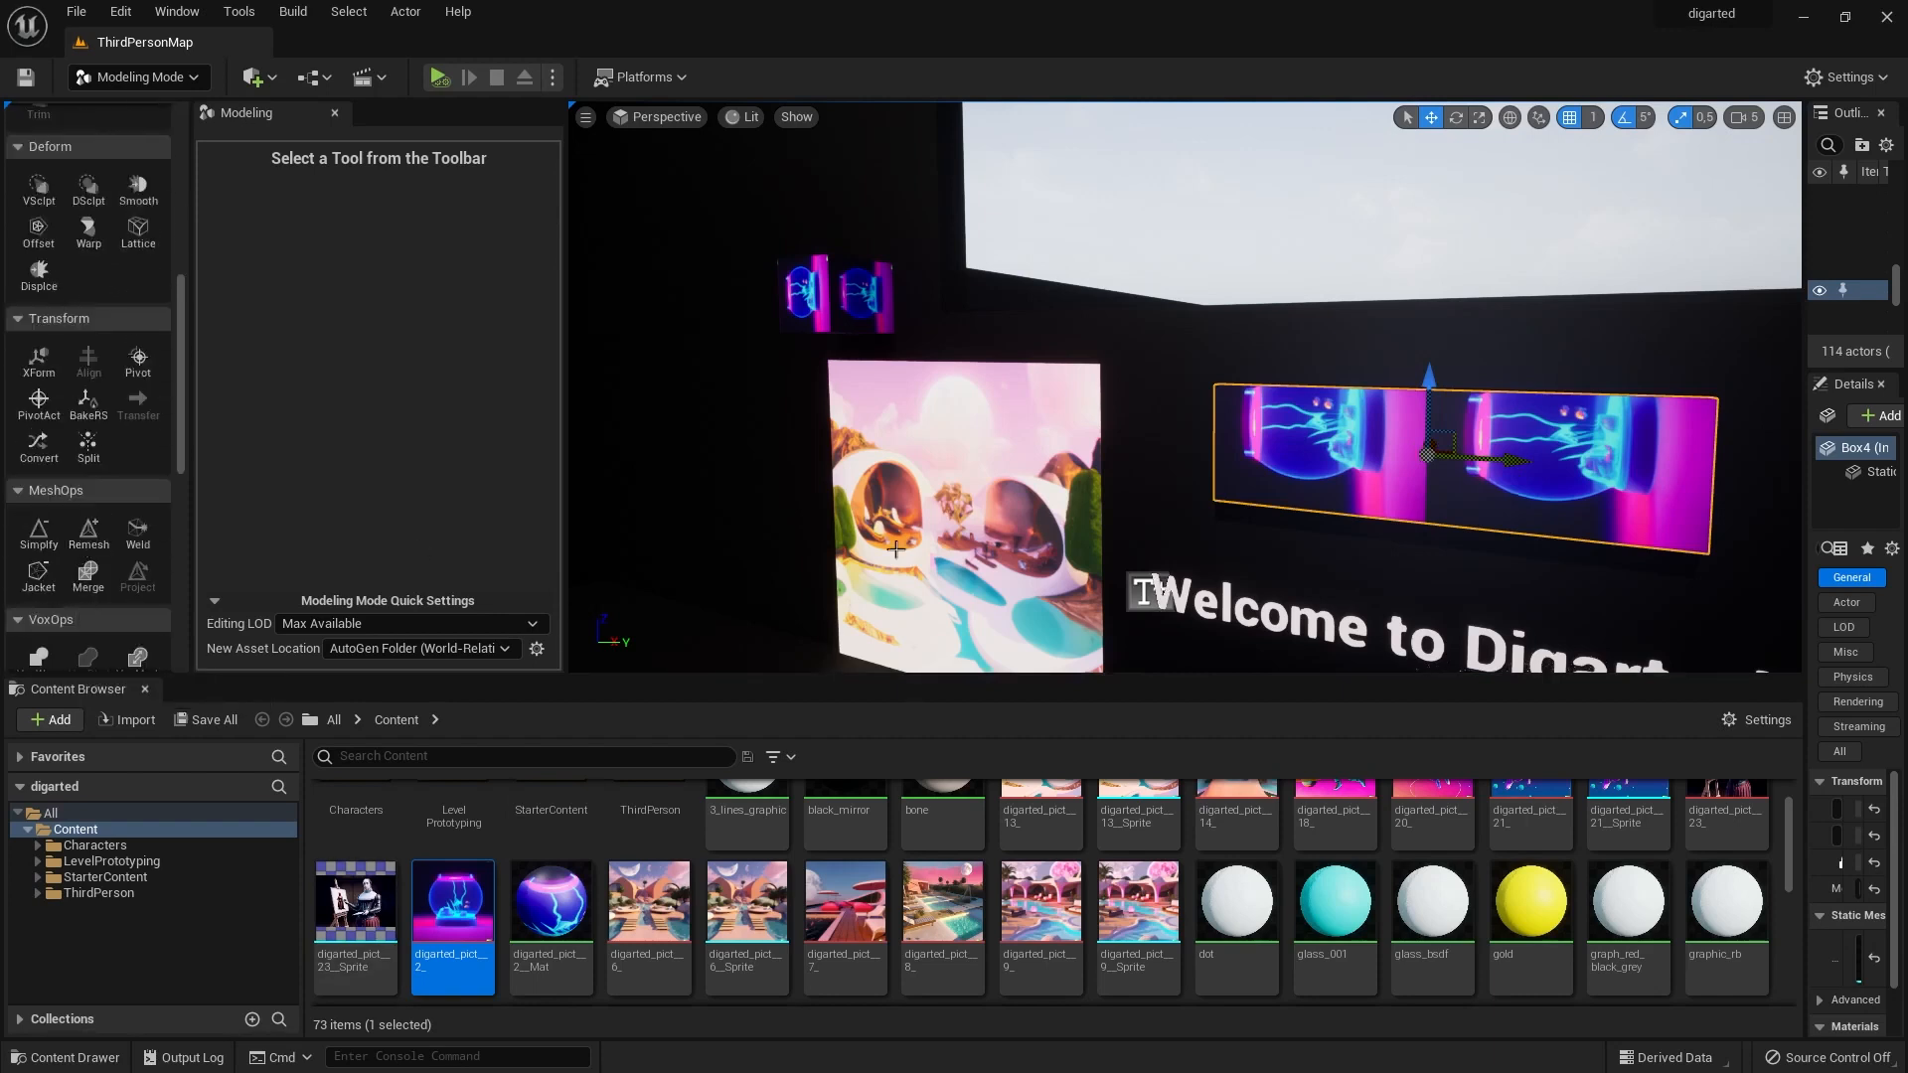
scroll(80, 575, down, 5)
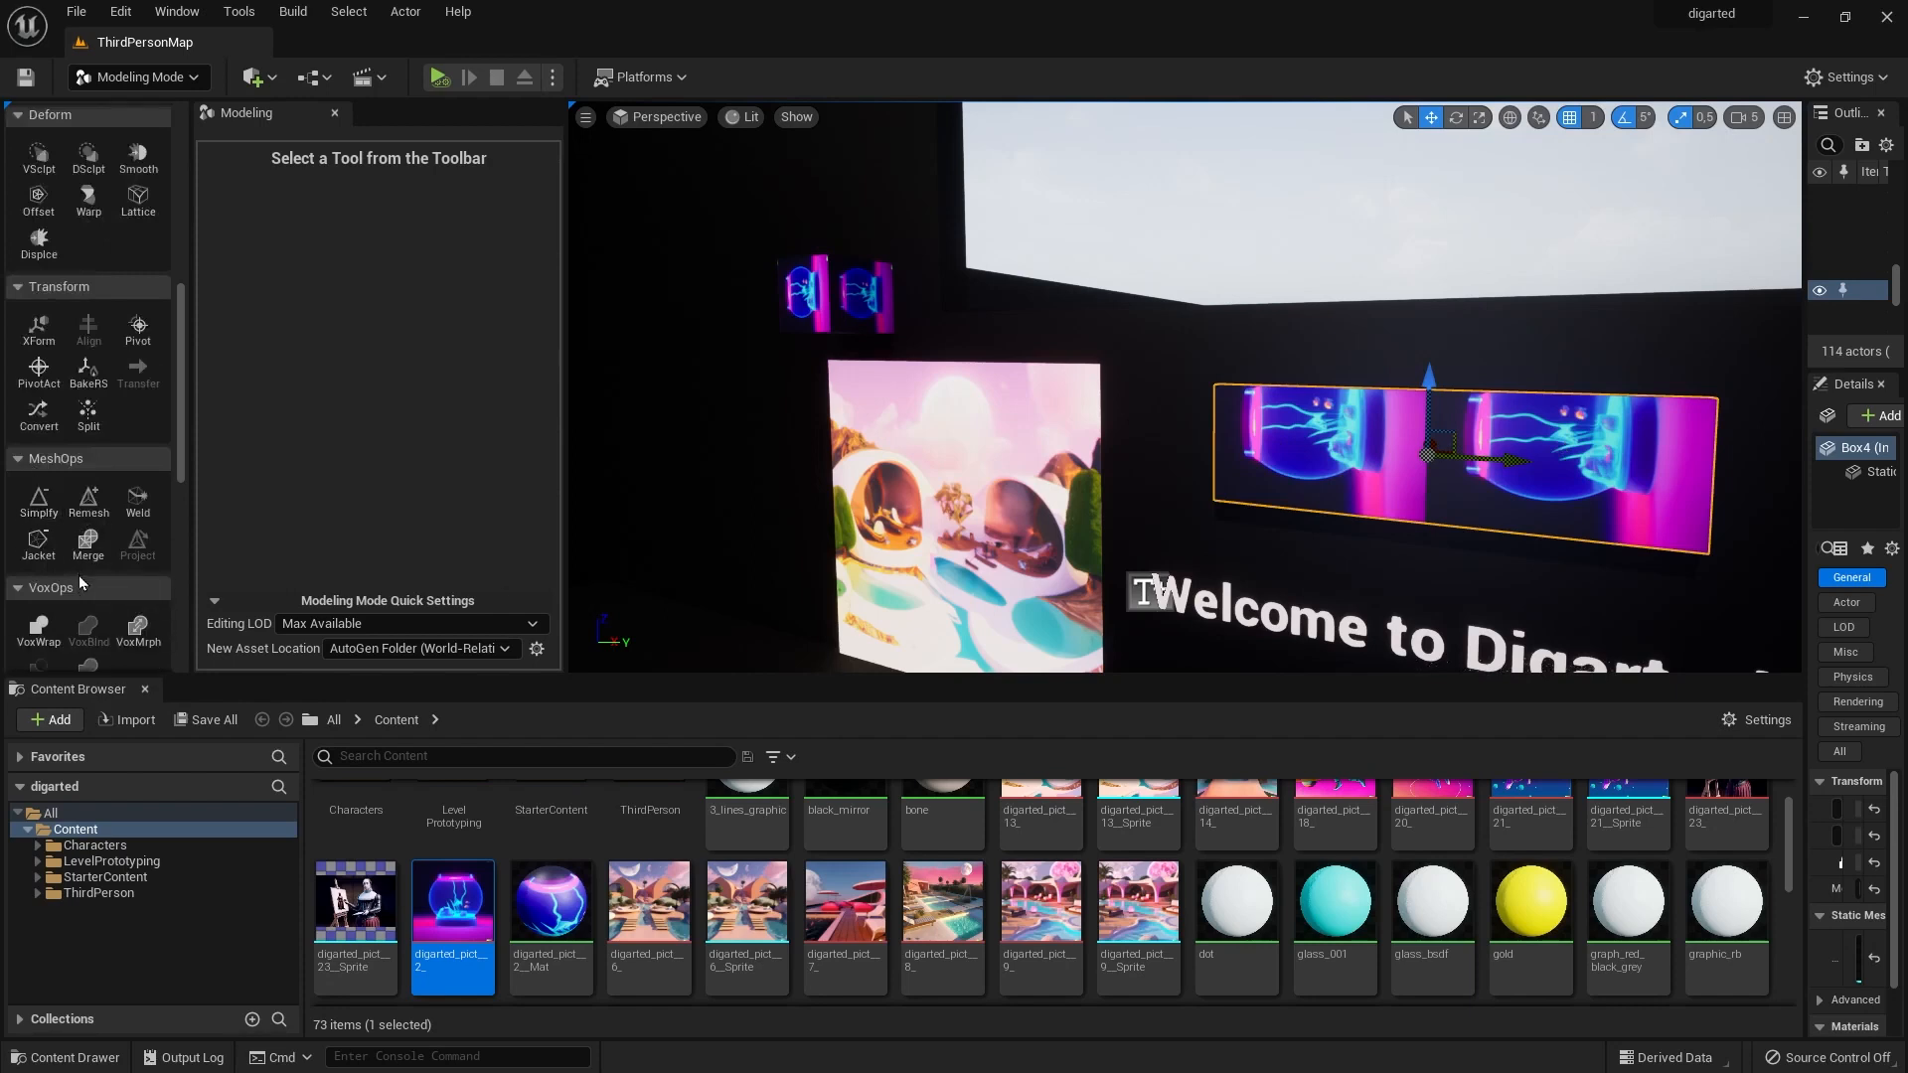
scroll(76, 592, down, 7)
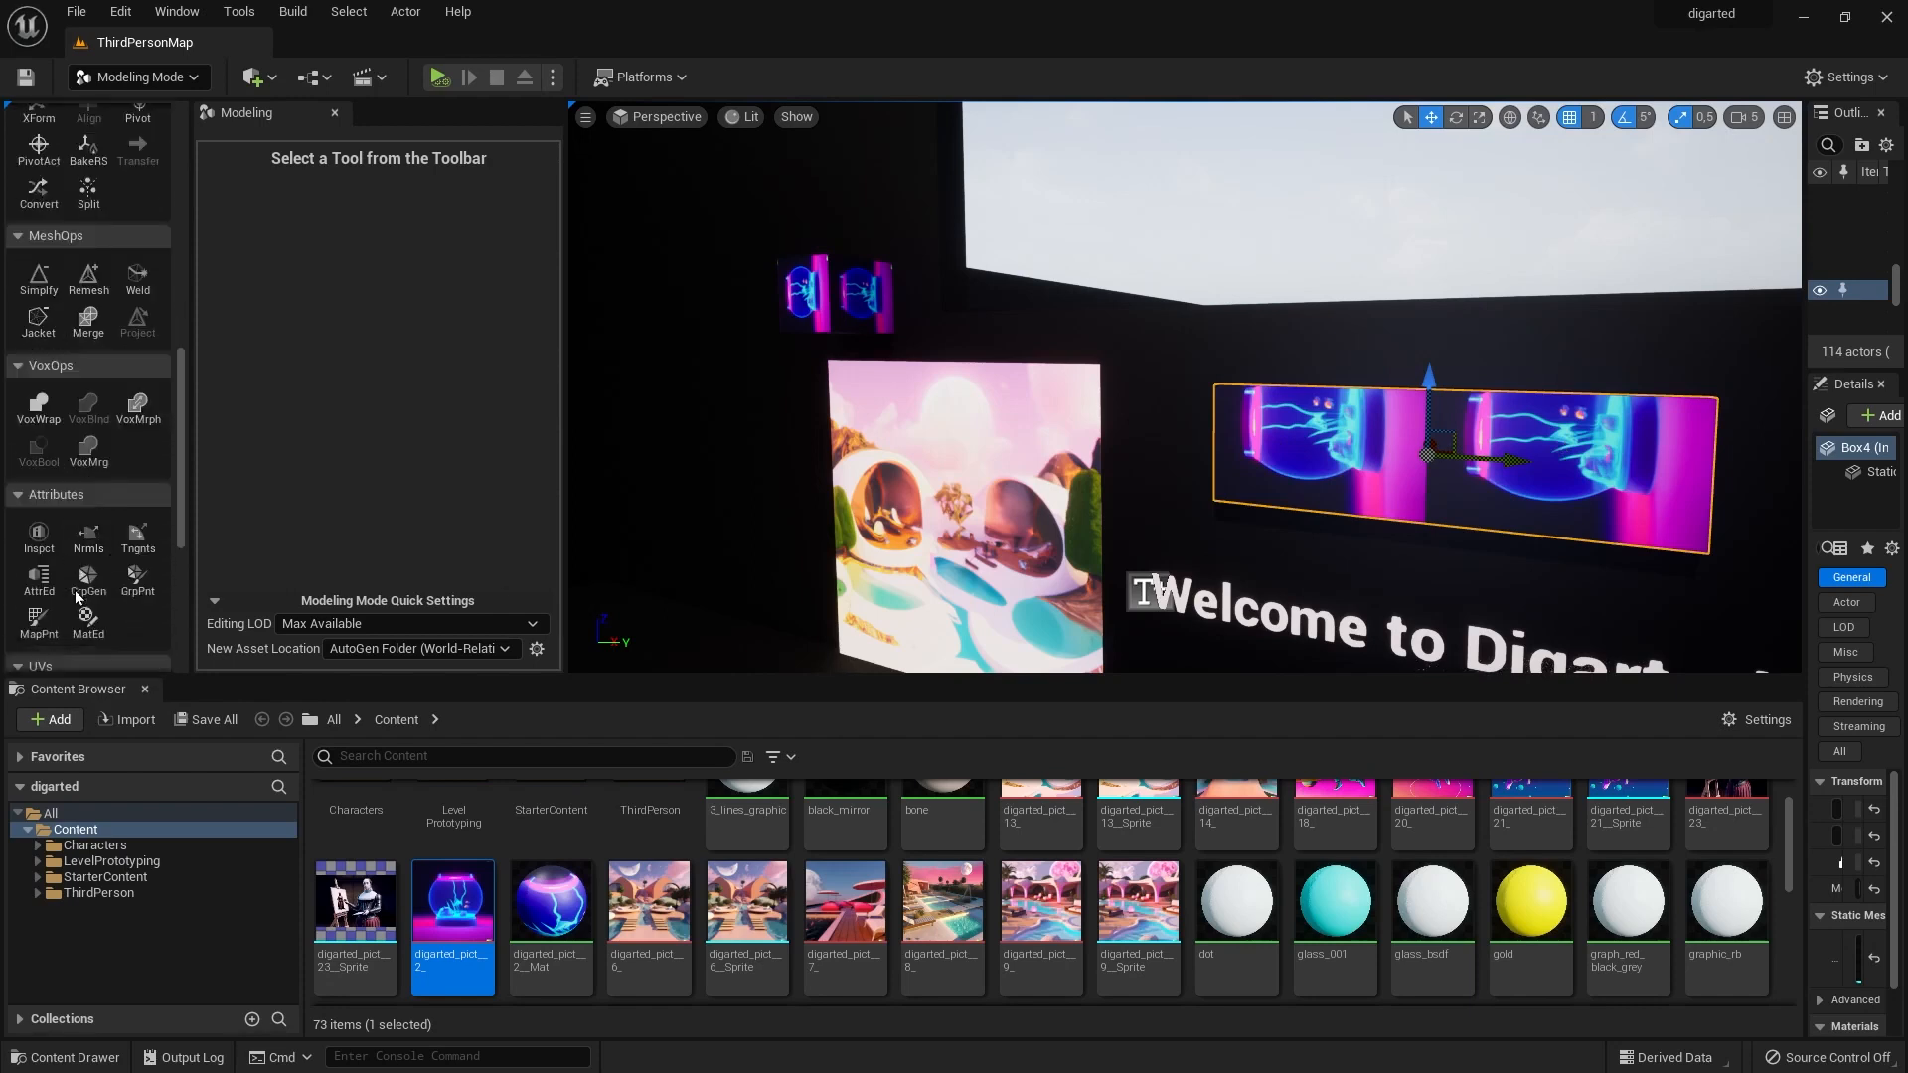
scroll(74, 599, down, 1)
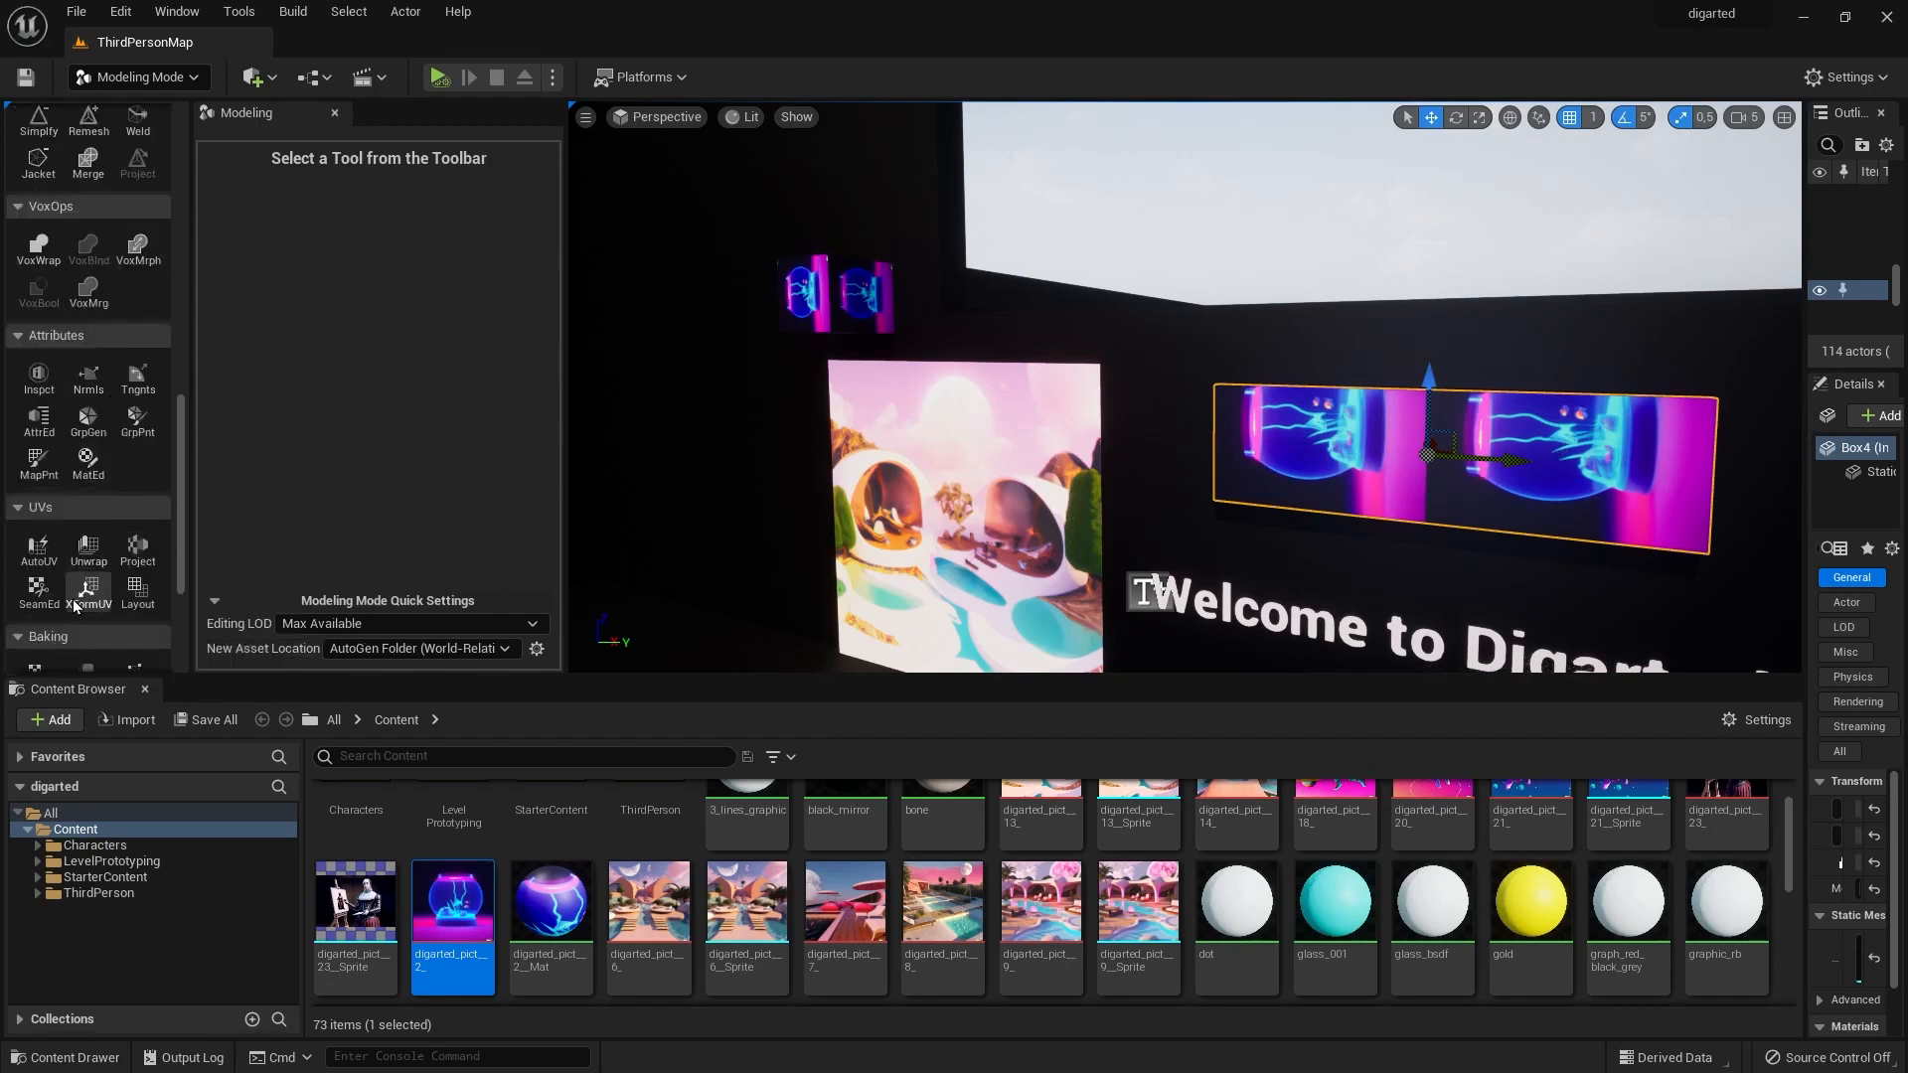
click(41, 549)
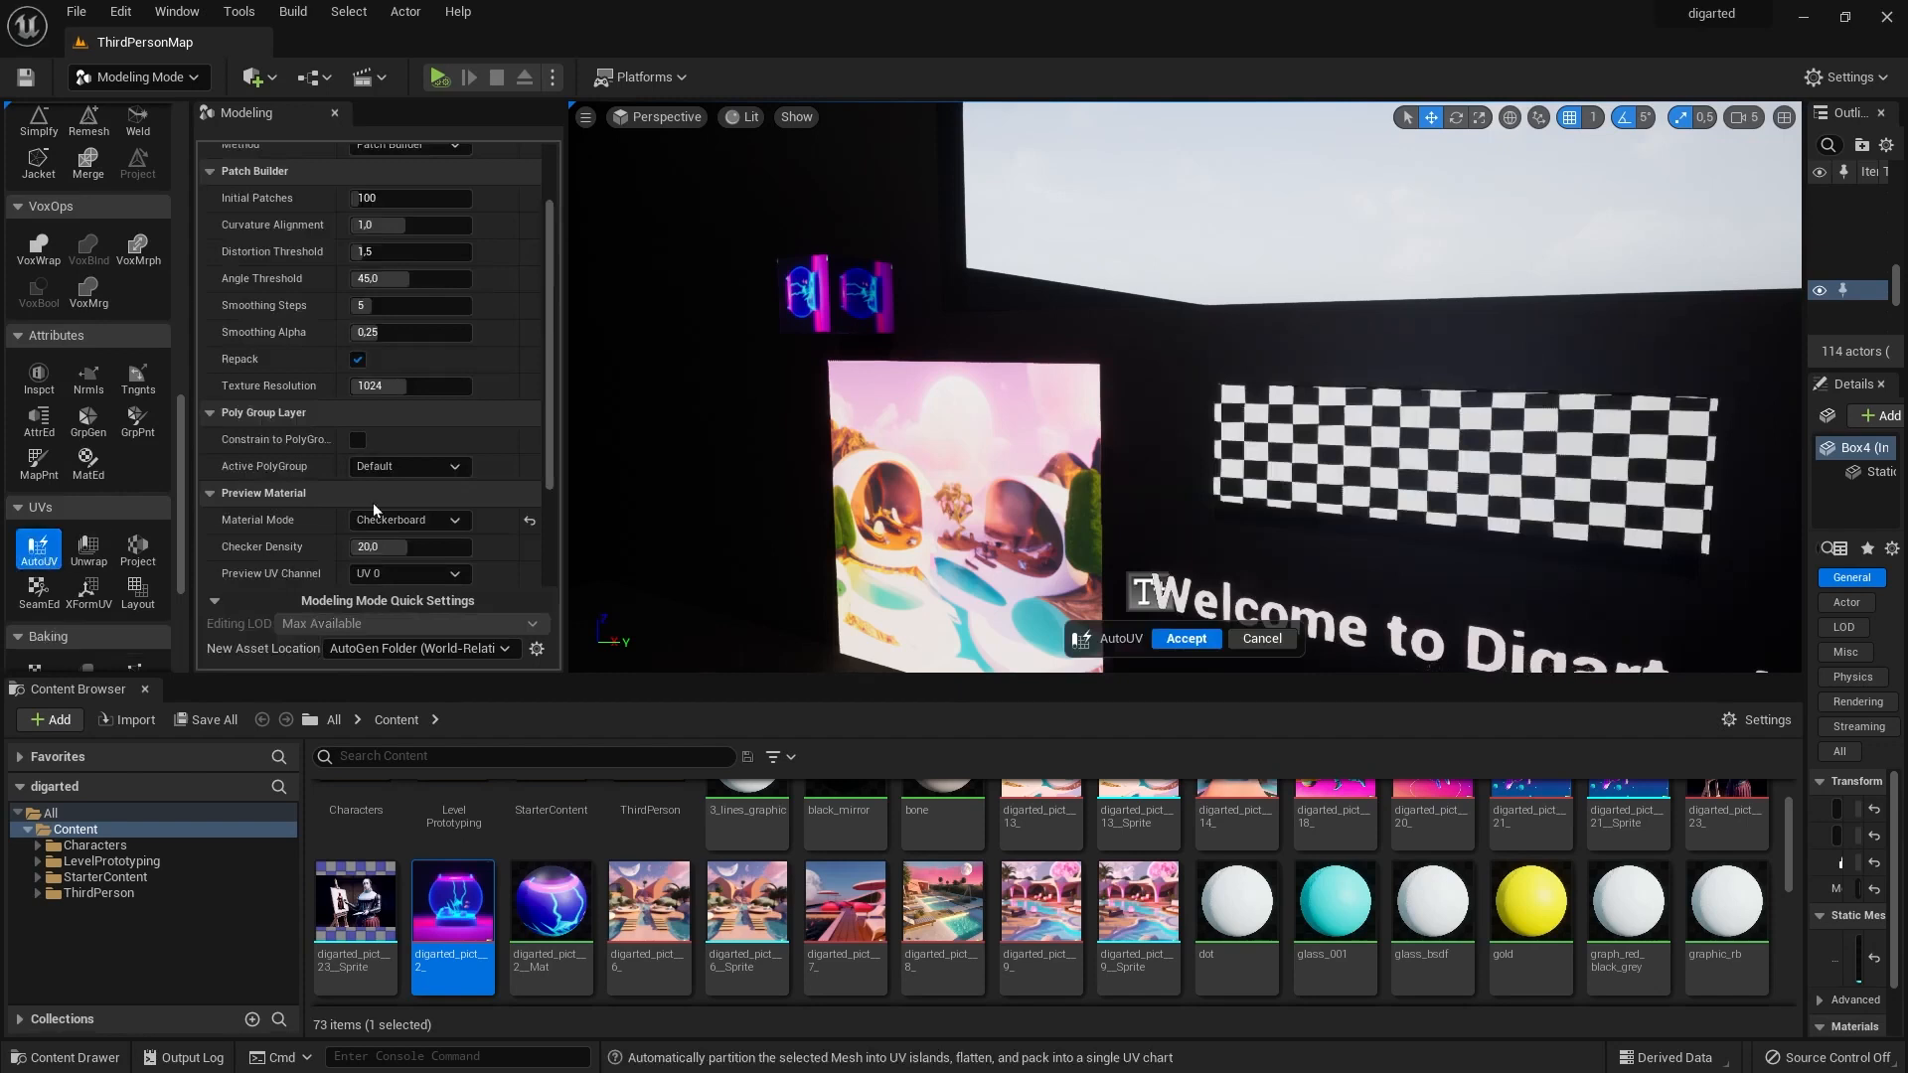
click(1186, 638)
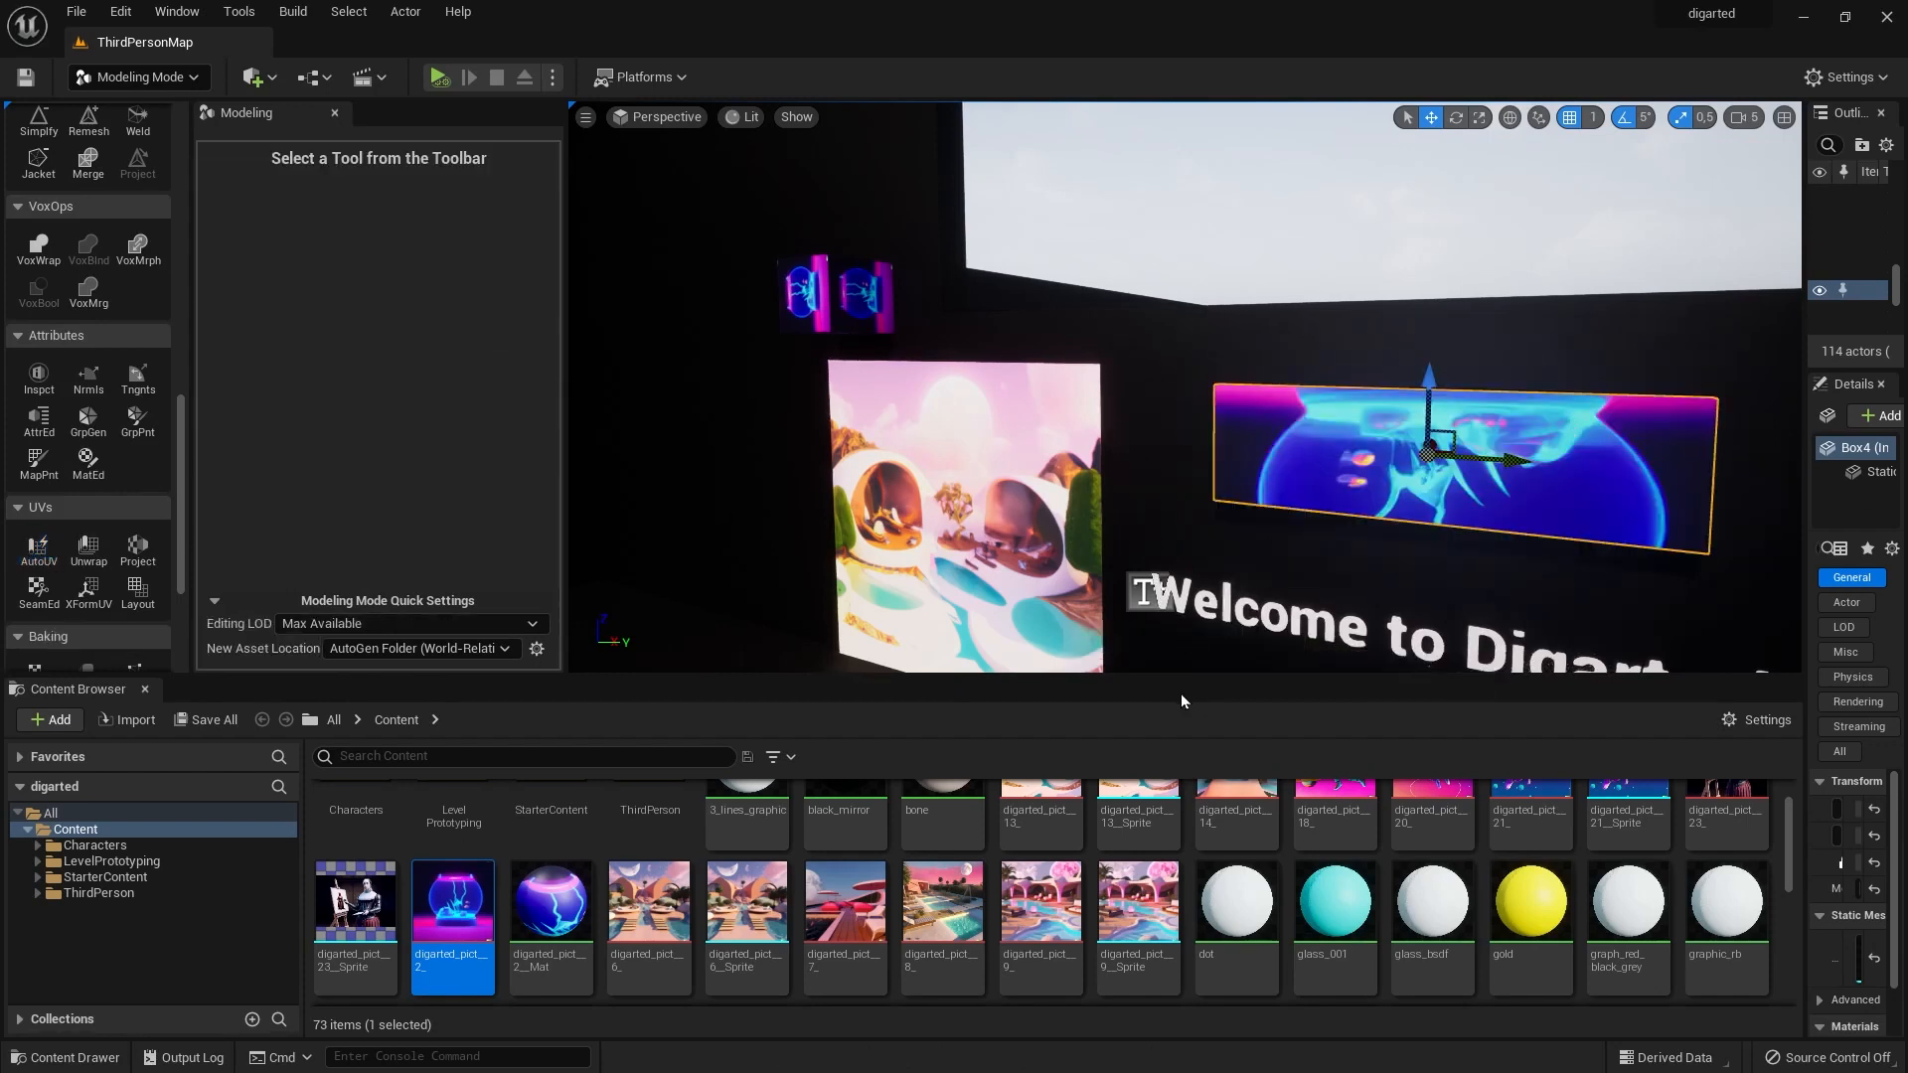
Unwrap the UVs of the box above the pink picture with Existing UVs and Conformal unwrapping, and accept the result.
click(822, 301)
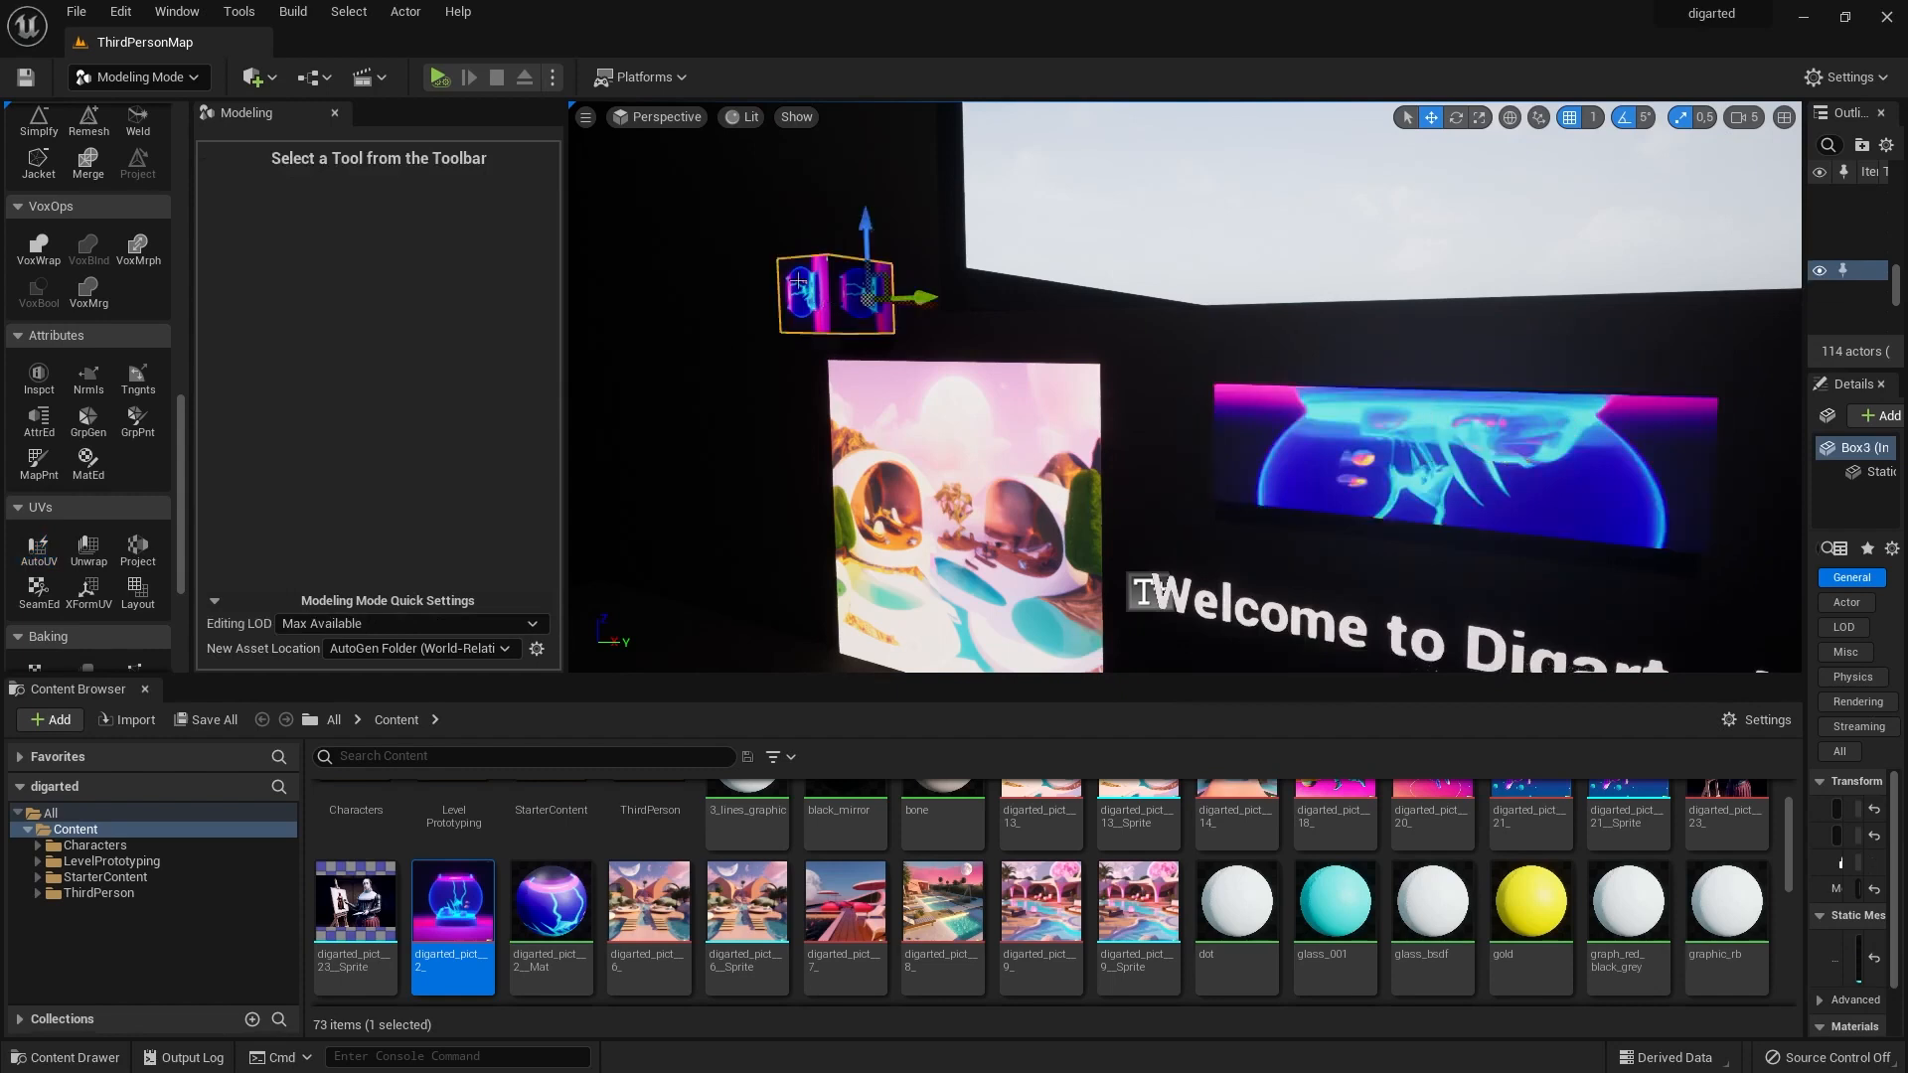
click(88, 548)
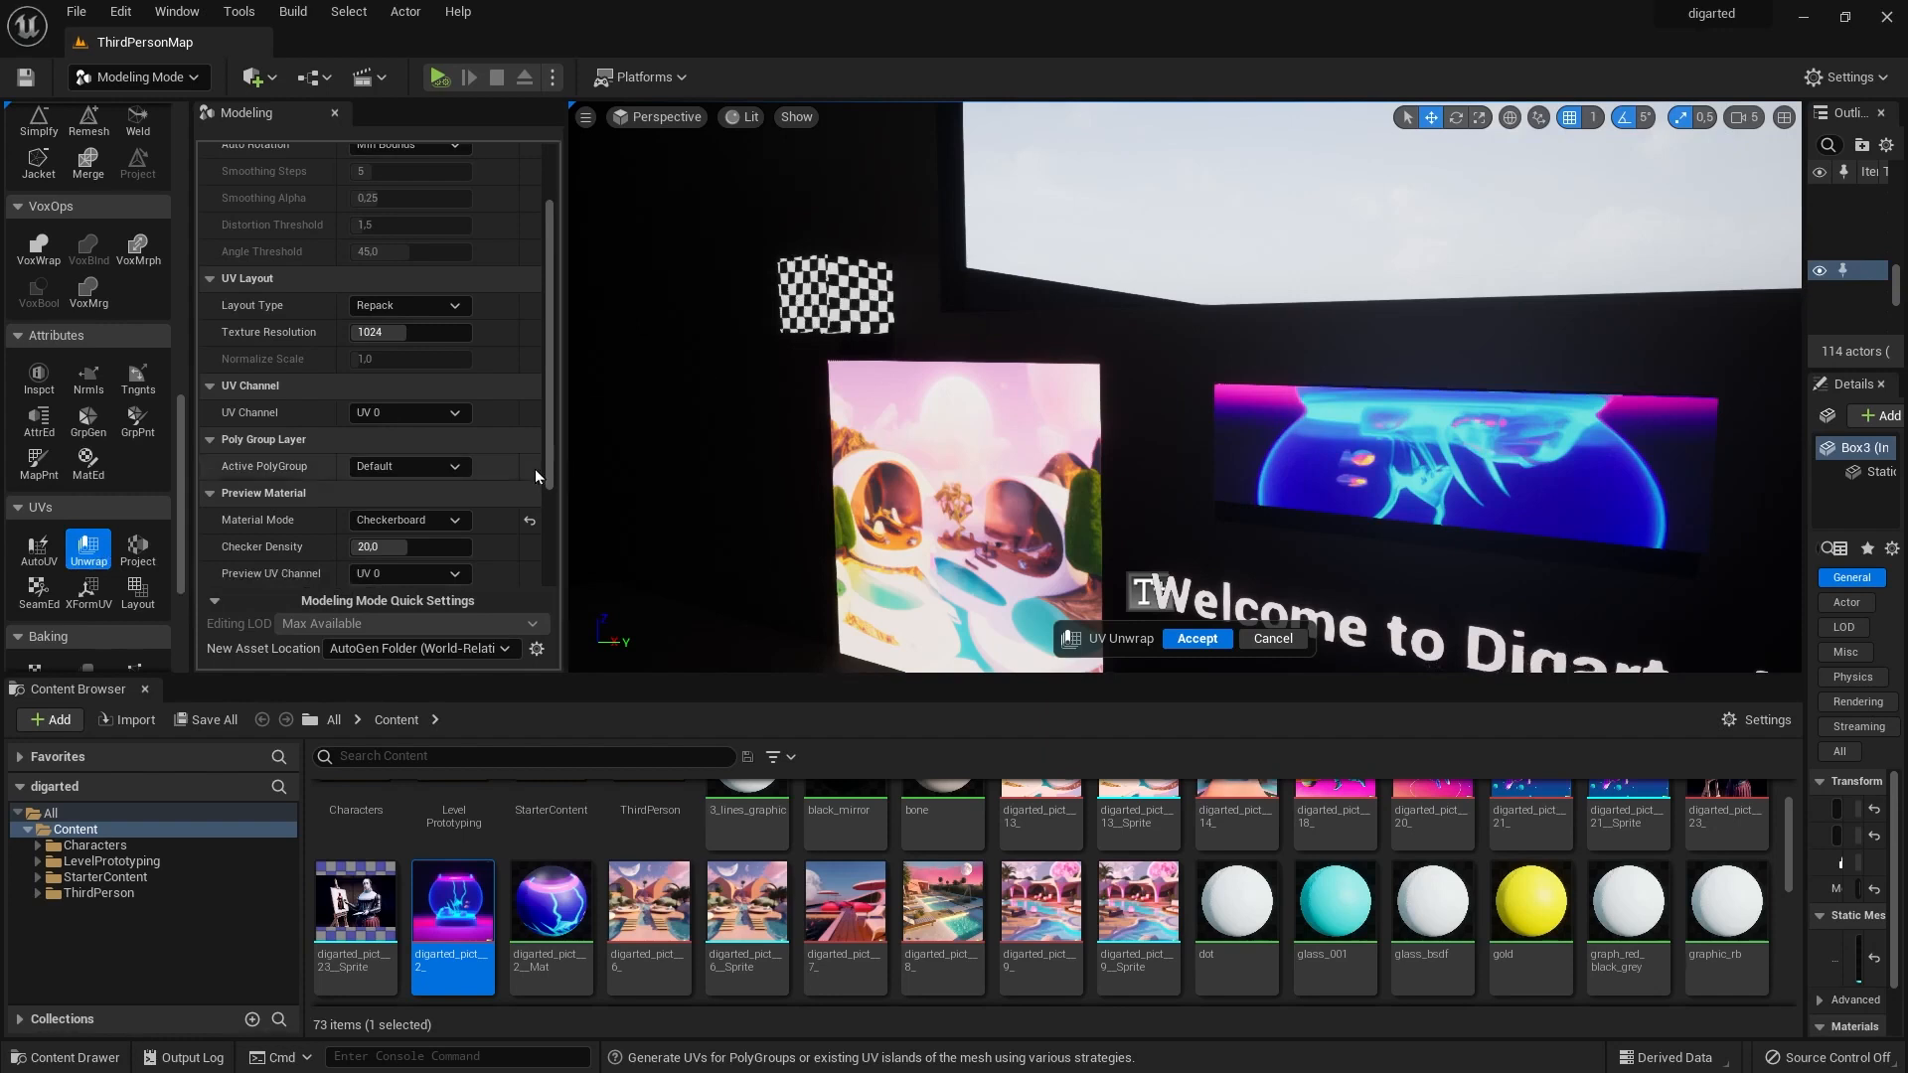
scroll(537, 462, up, 3)
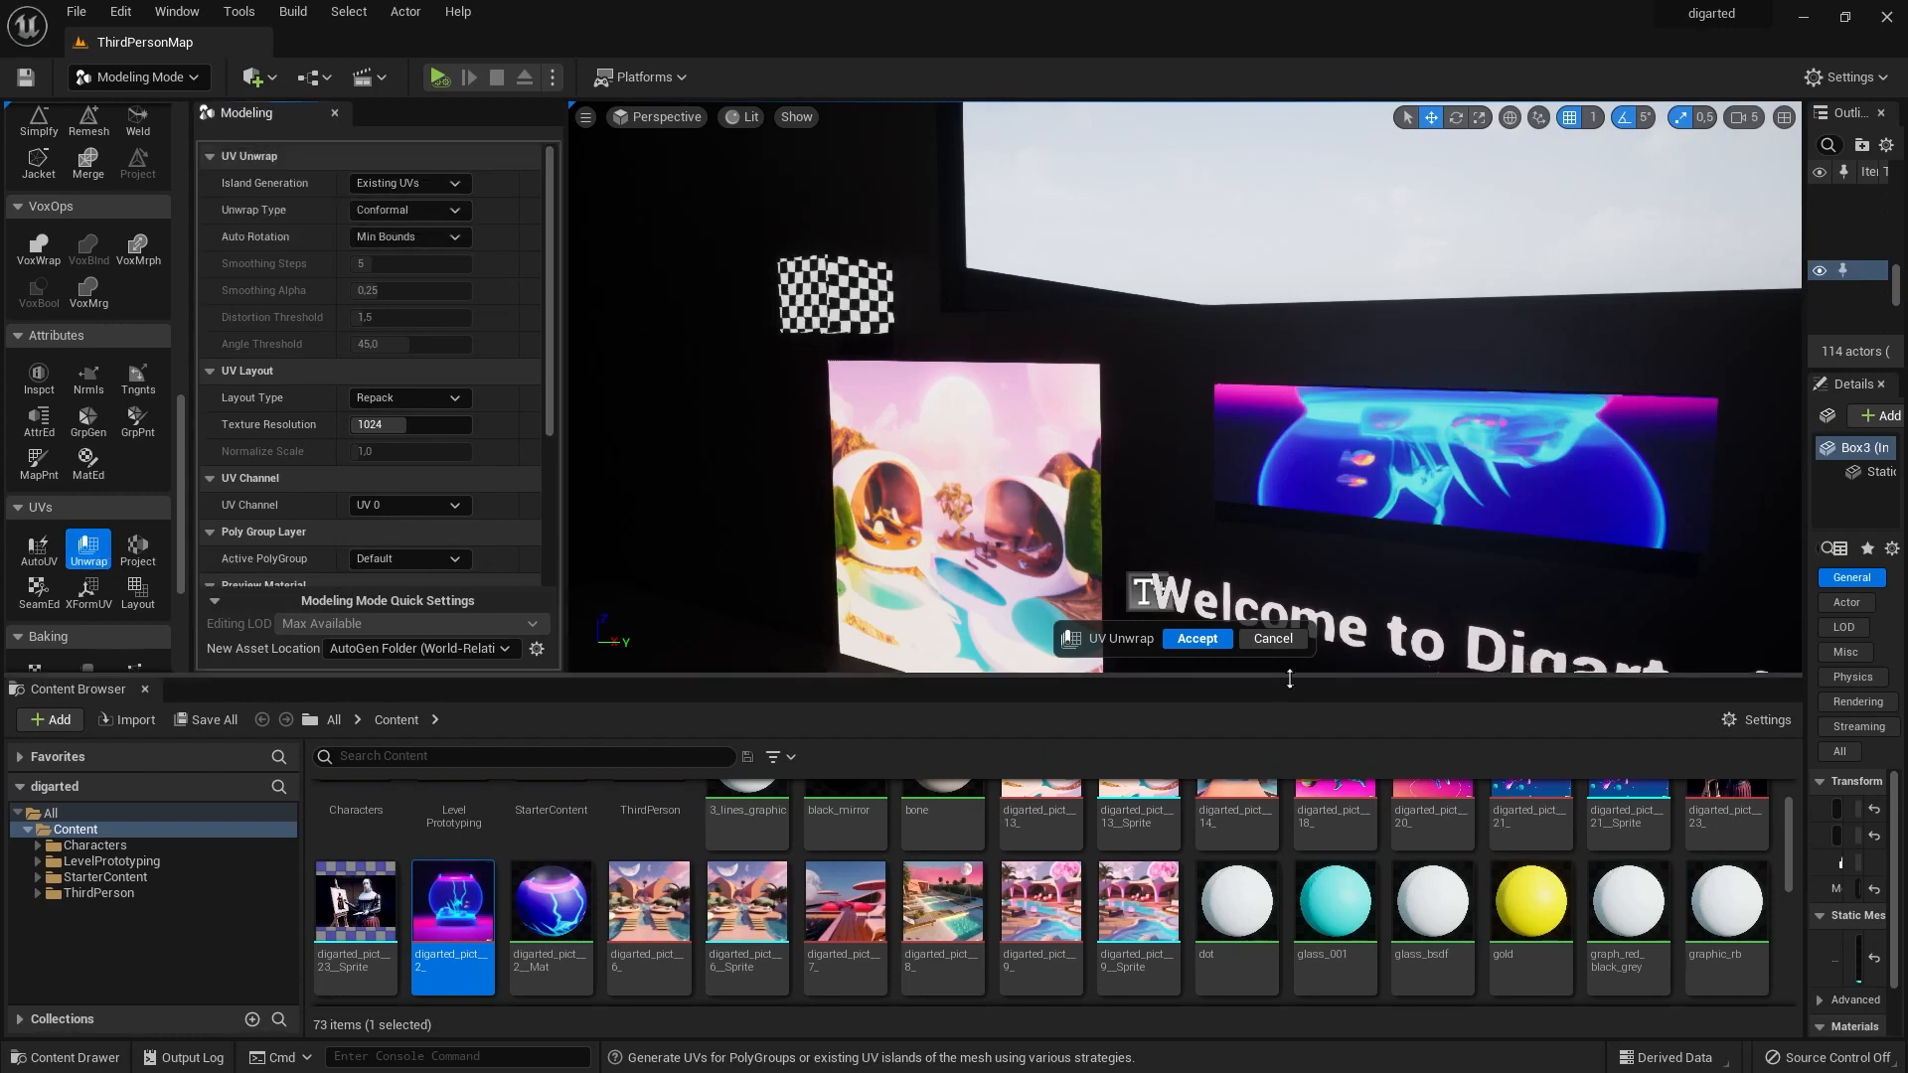
click(1196, 640)
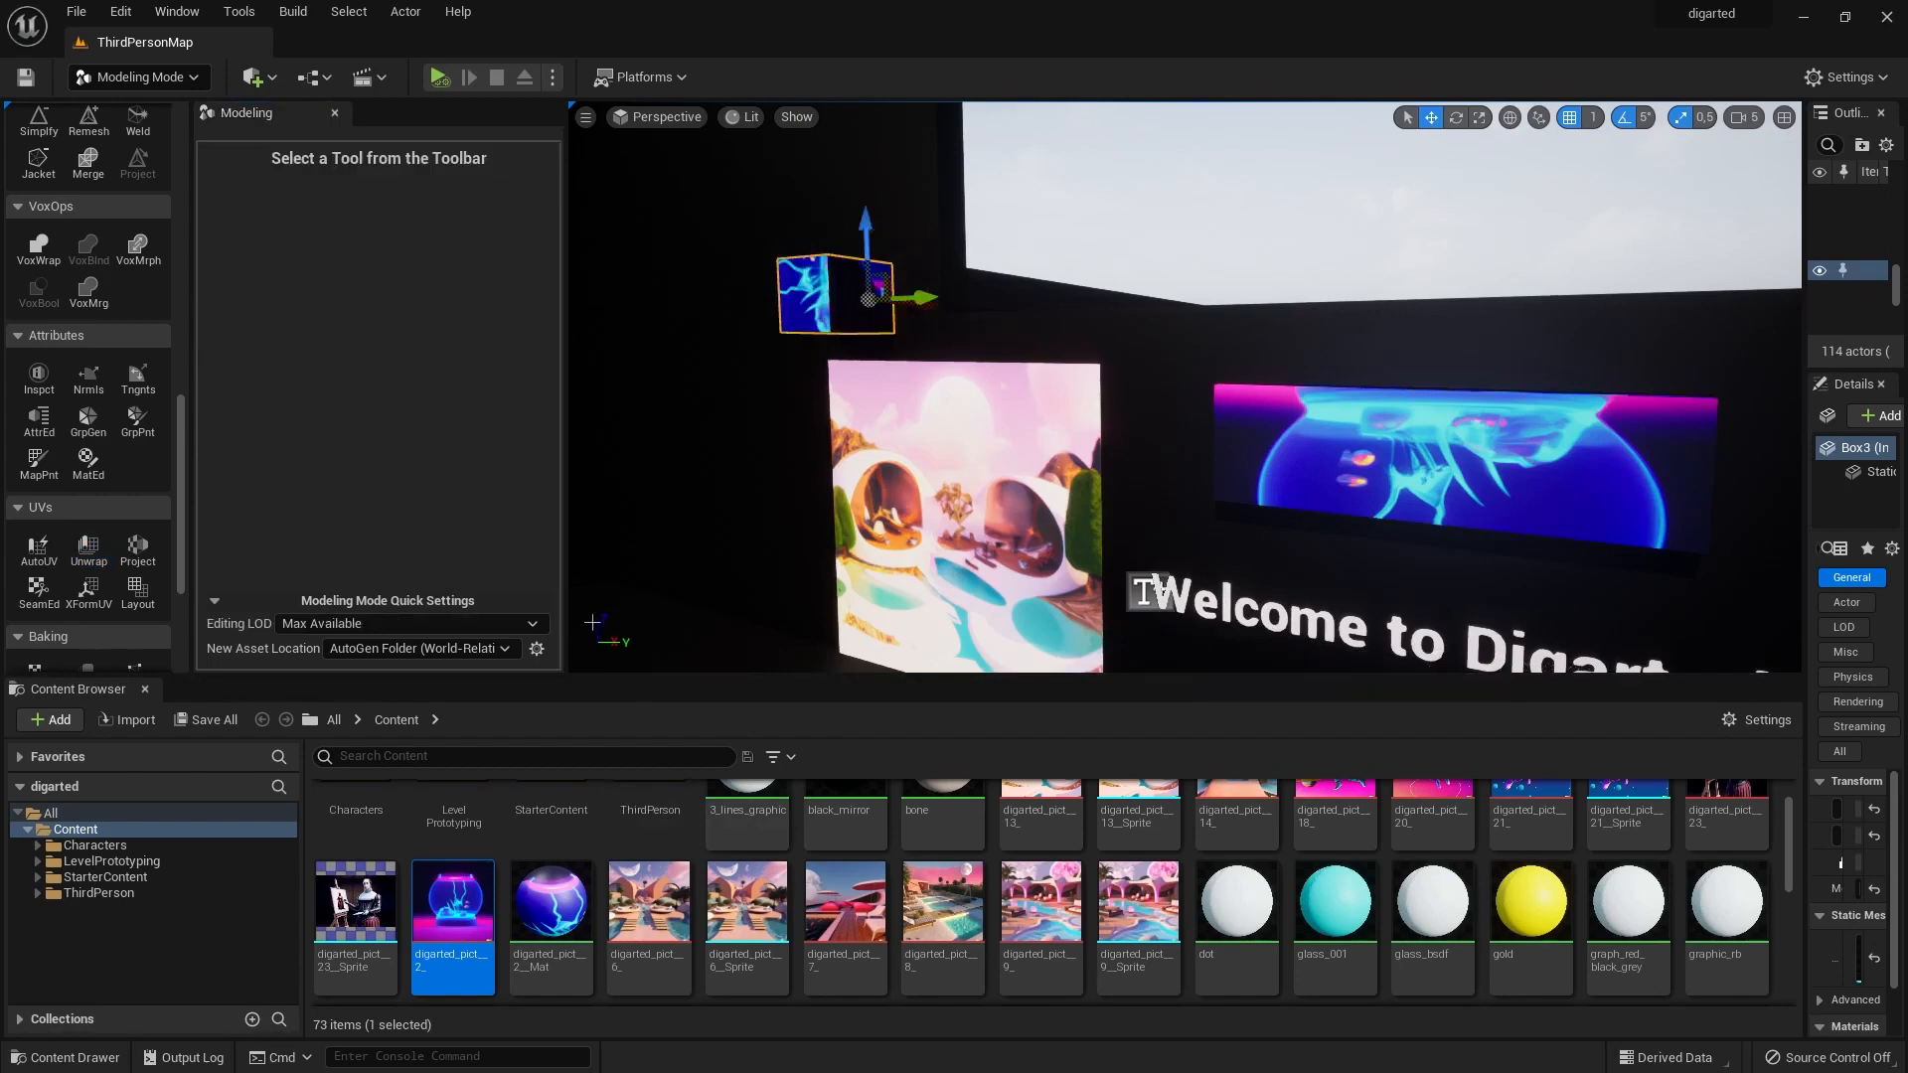
scroll(1337, 914, down, 3)
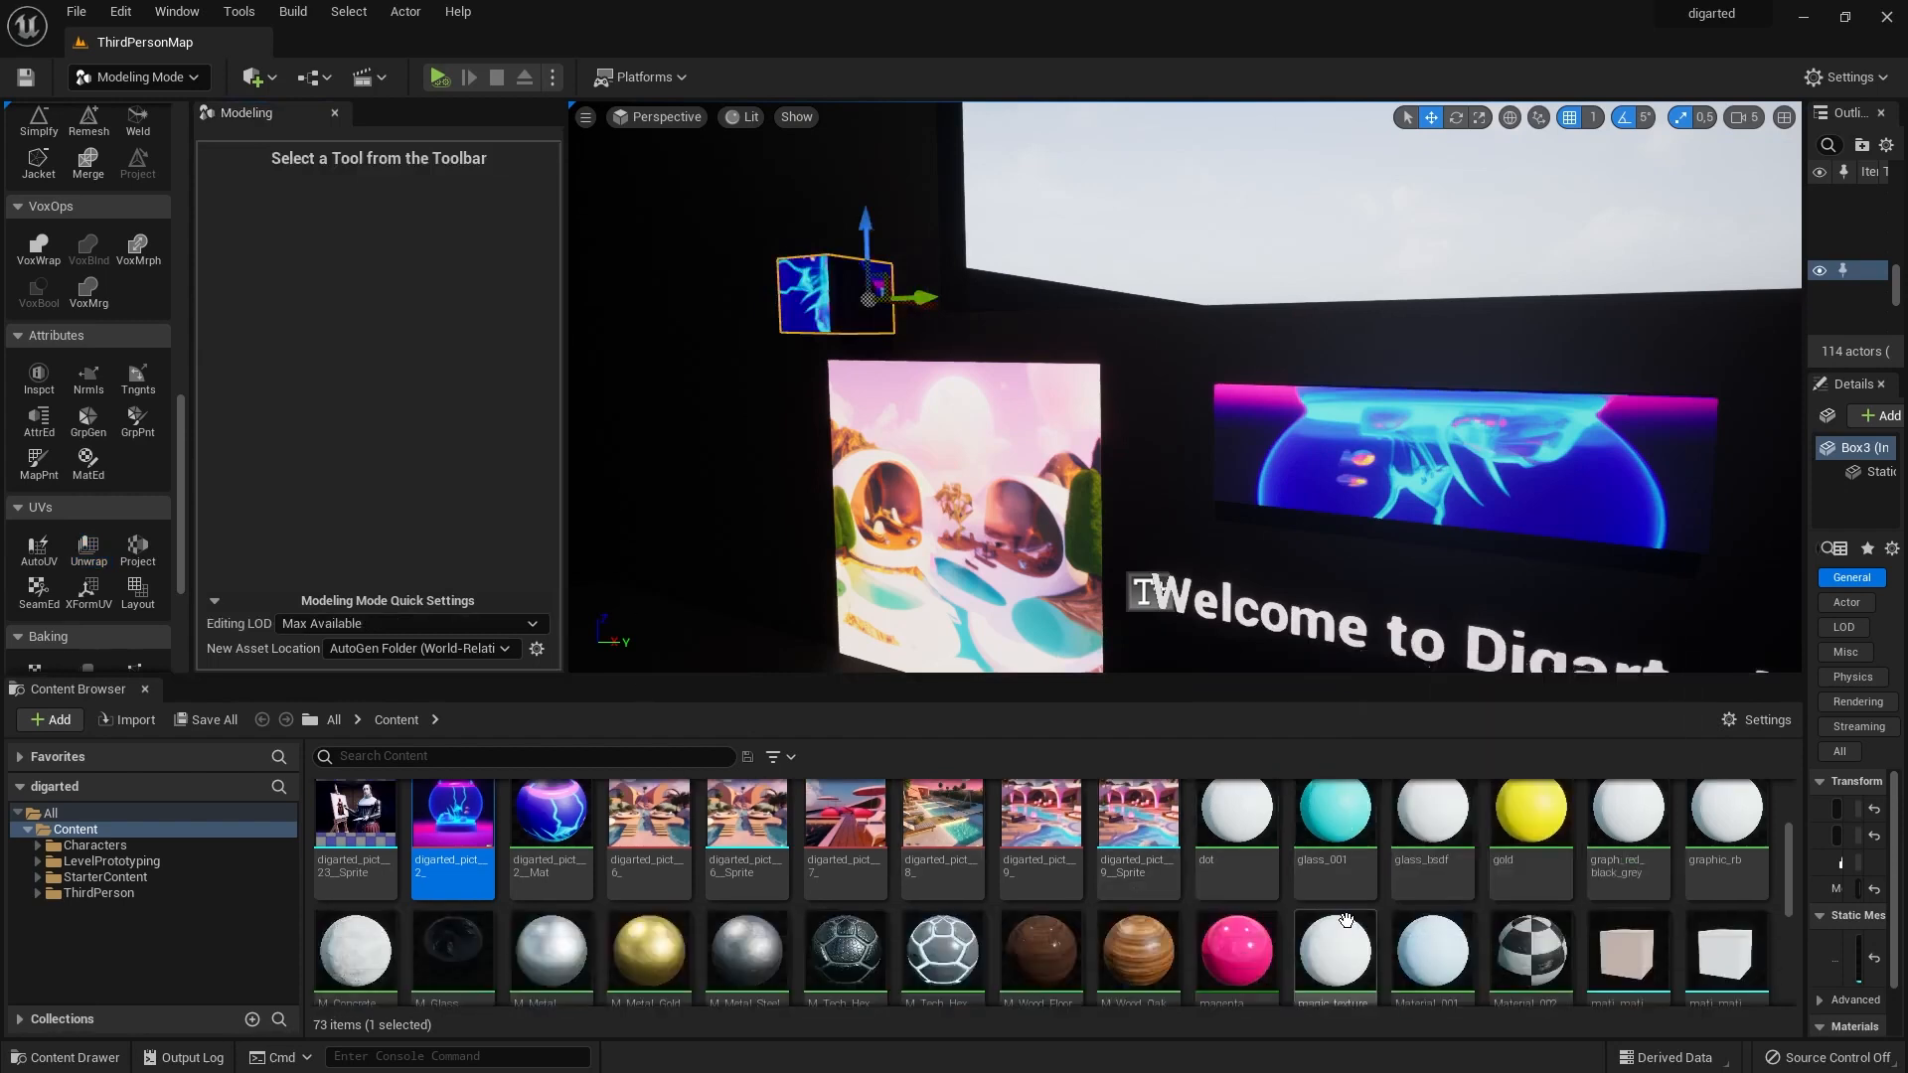
Apply M_Tech_Hex_Tile, followed by M_Glass, to the box above the pink picture, and black_mirror to the wide panel.
scroll(1347, 919, down, 1)
drag(845, 884, 835, 298)
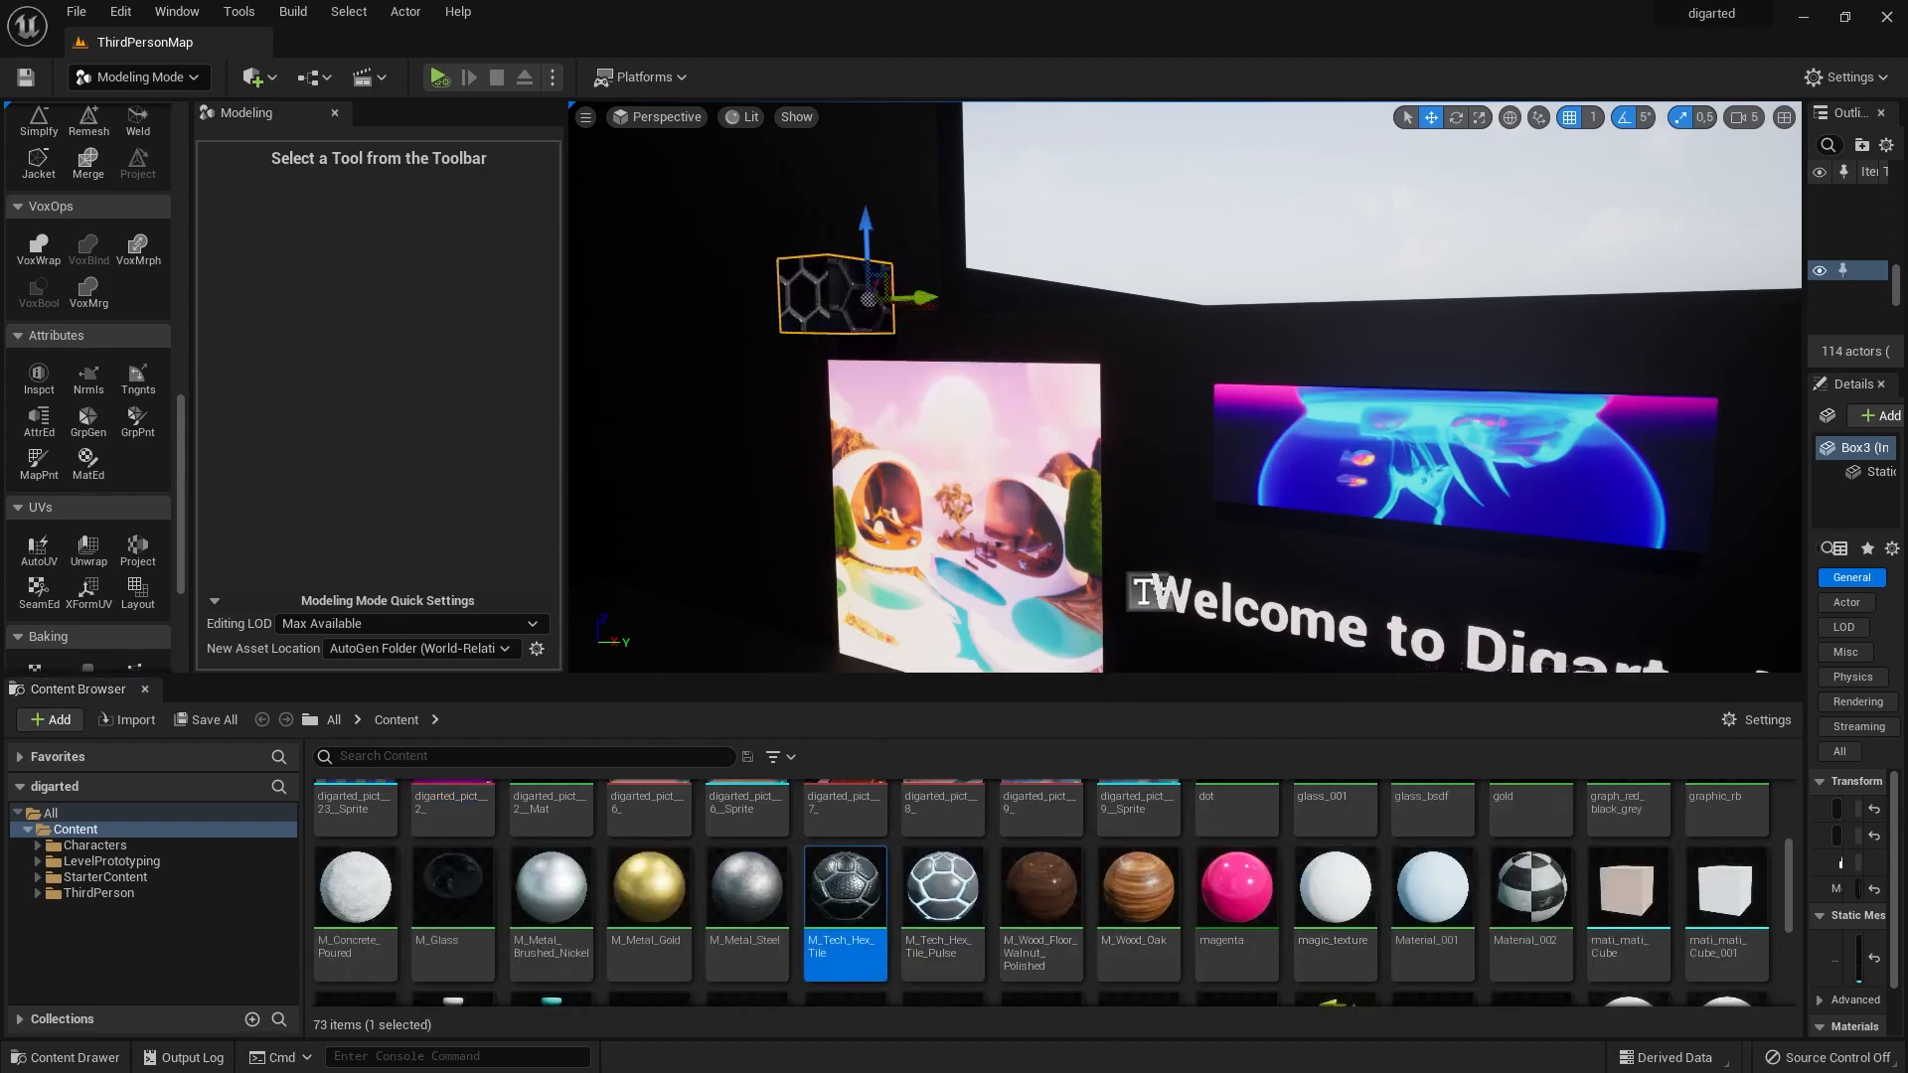
scroll(1044, 954, up, 1)
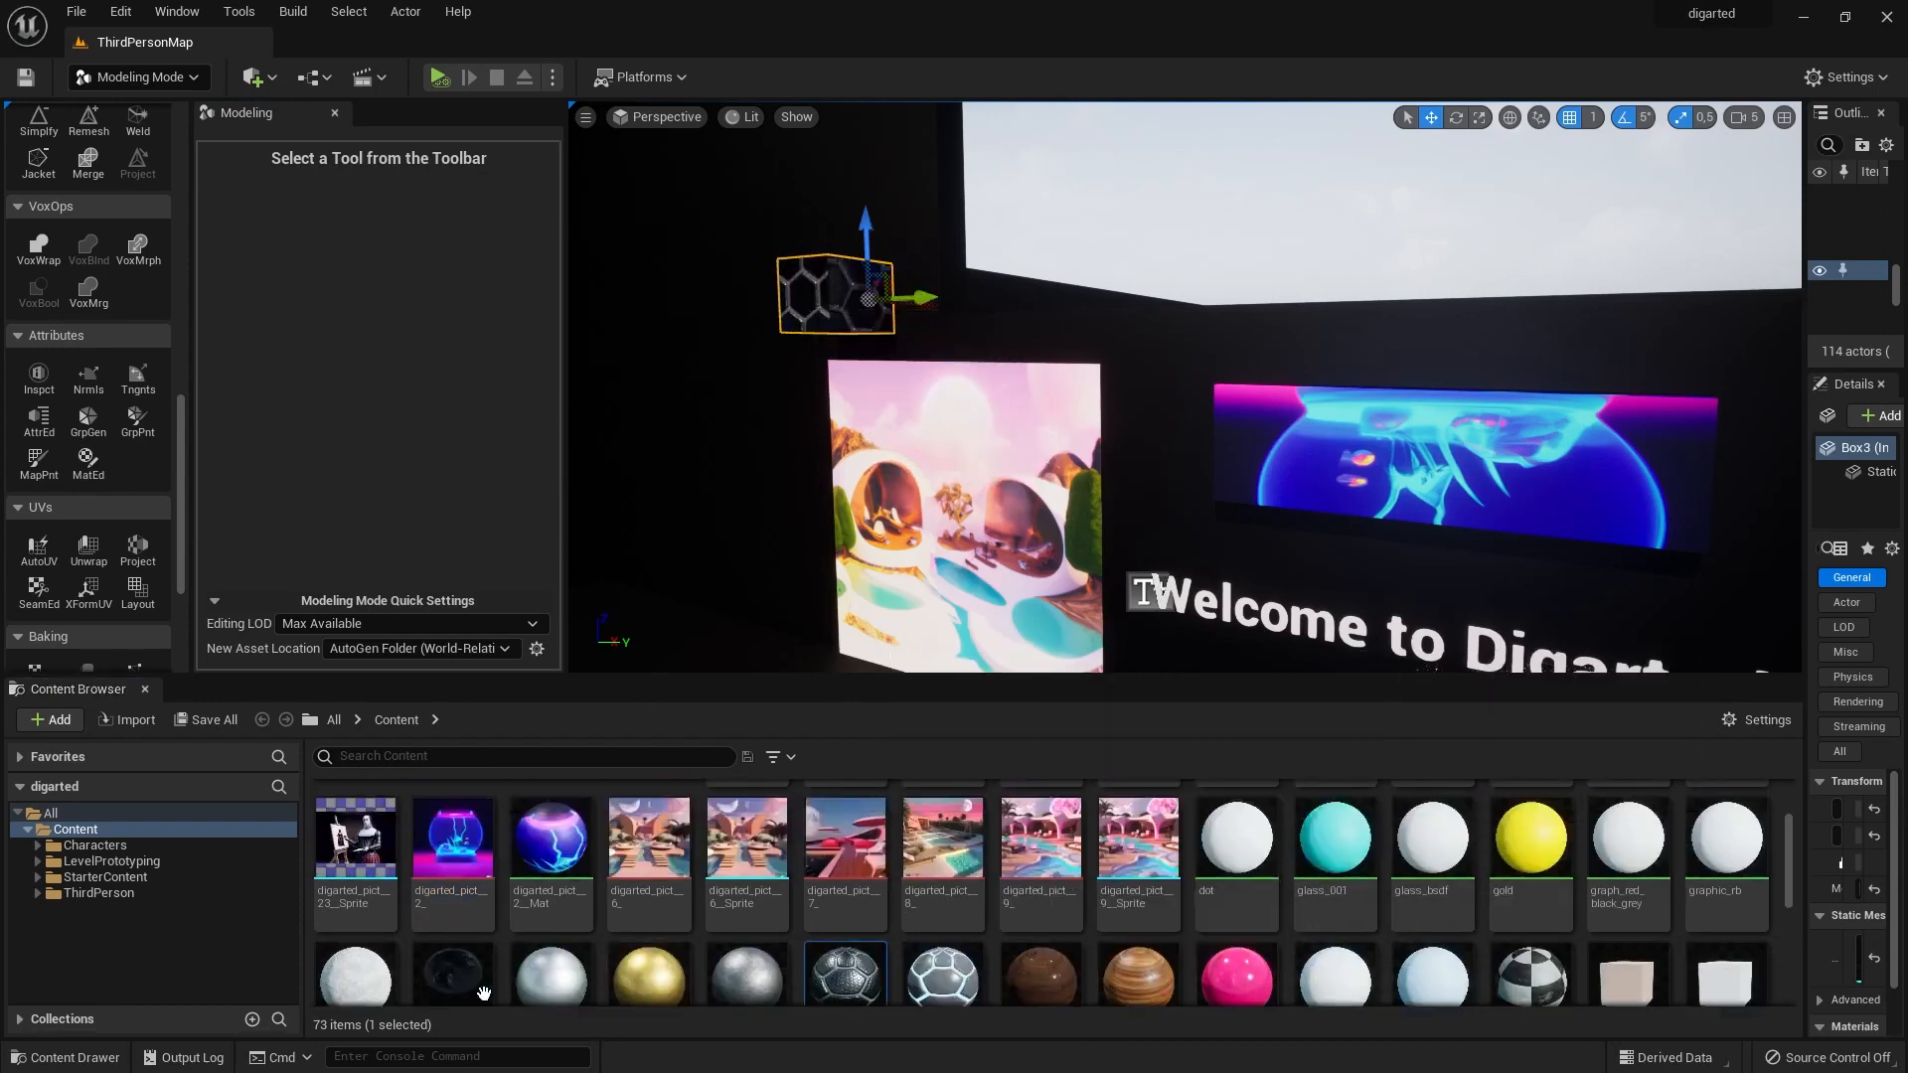
drag(453, 979, 830, 298)
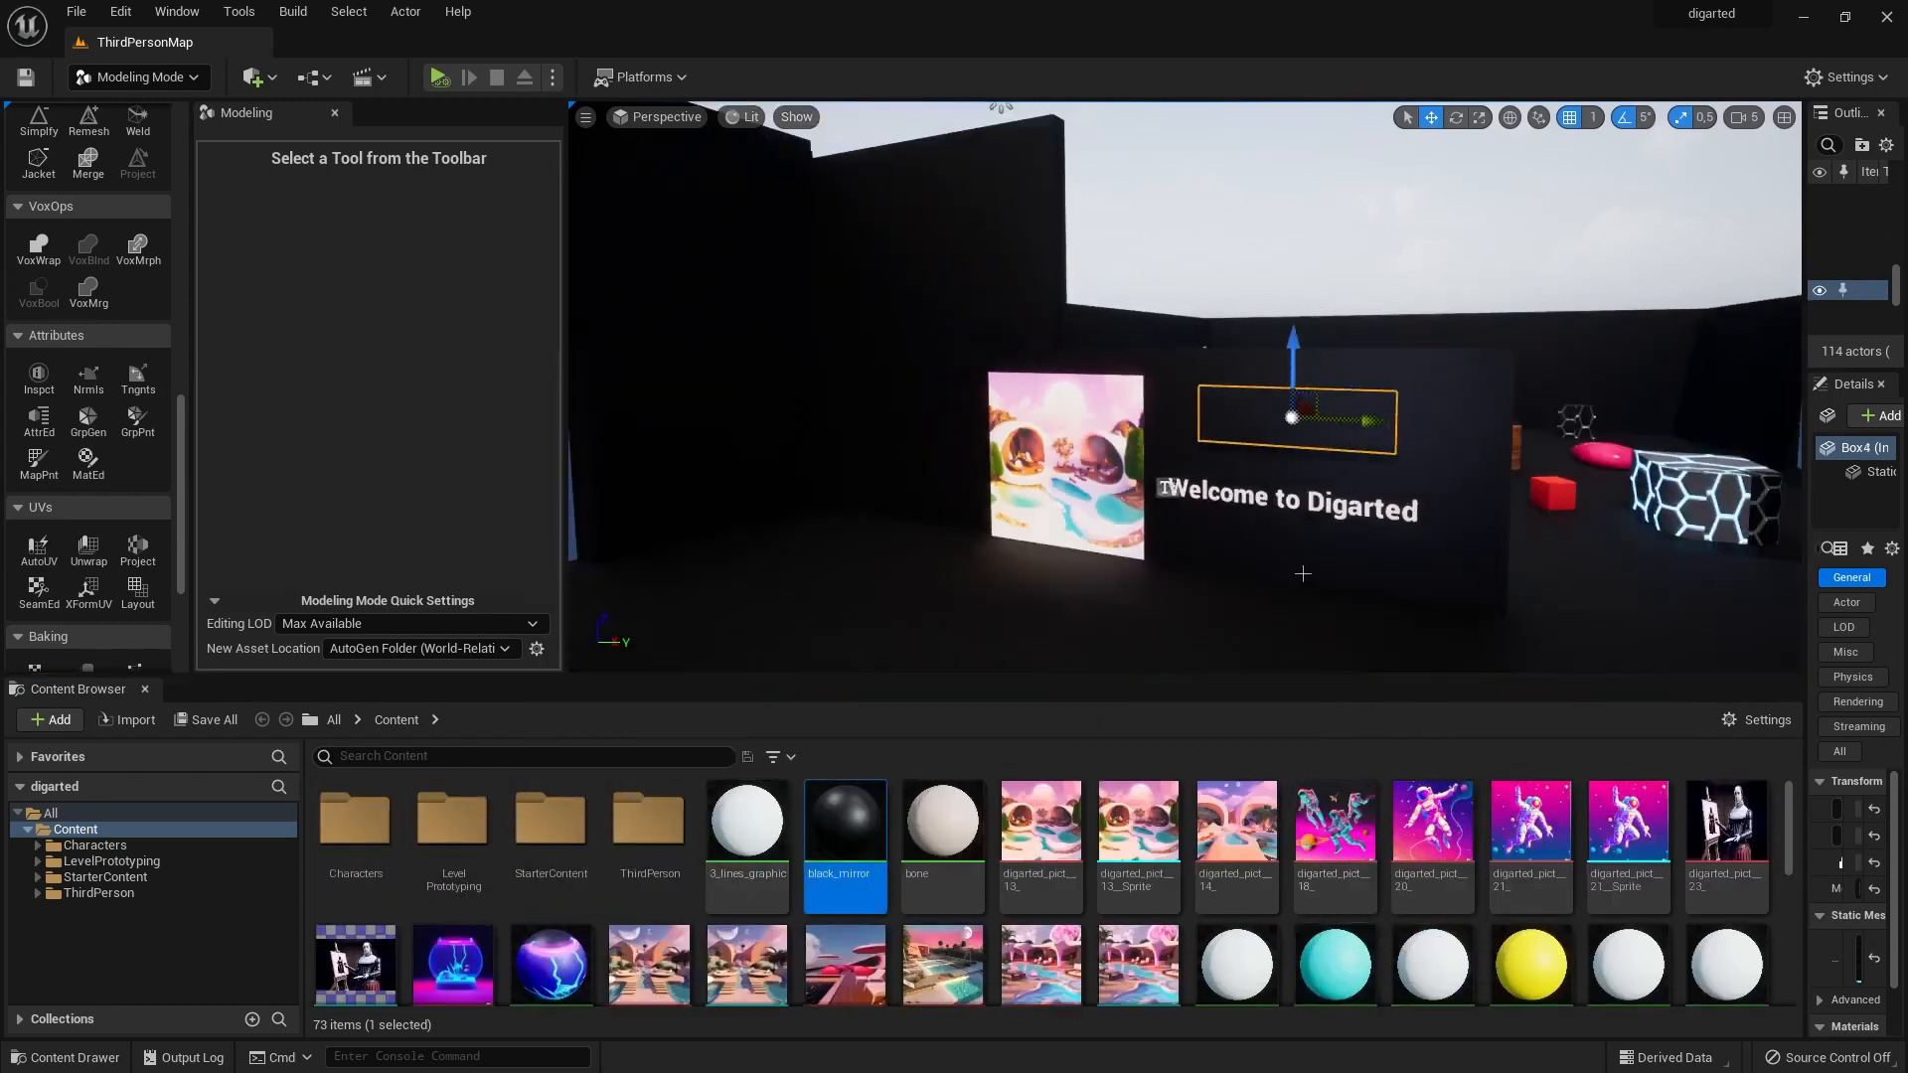
Start creating Linear stairs with 16 steps and a step width of about 302.
scroll(1303, 573, down, 2)
scroll(68, 468, up, 10)
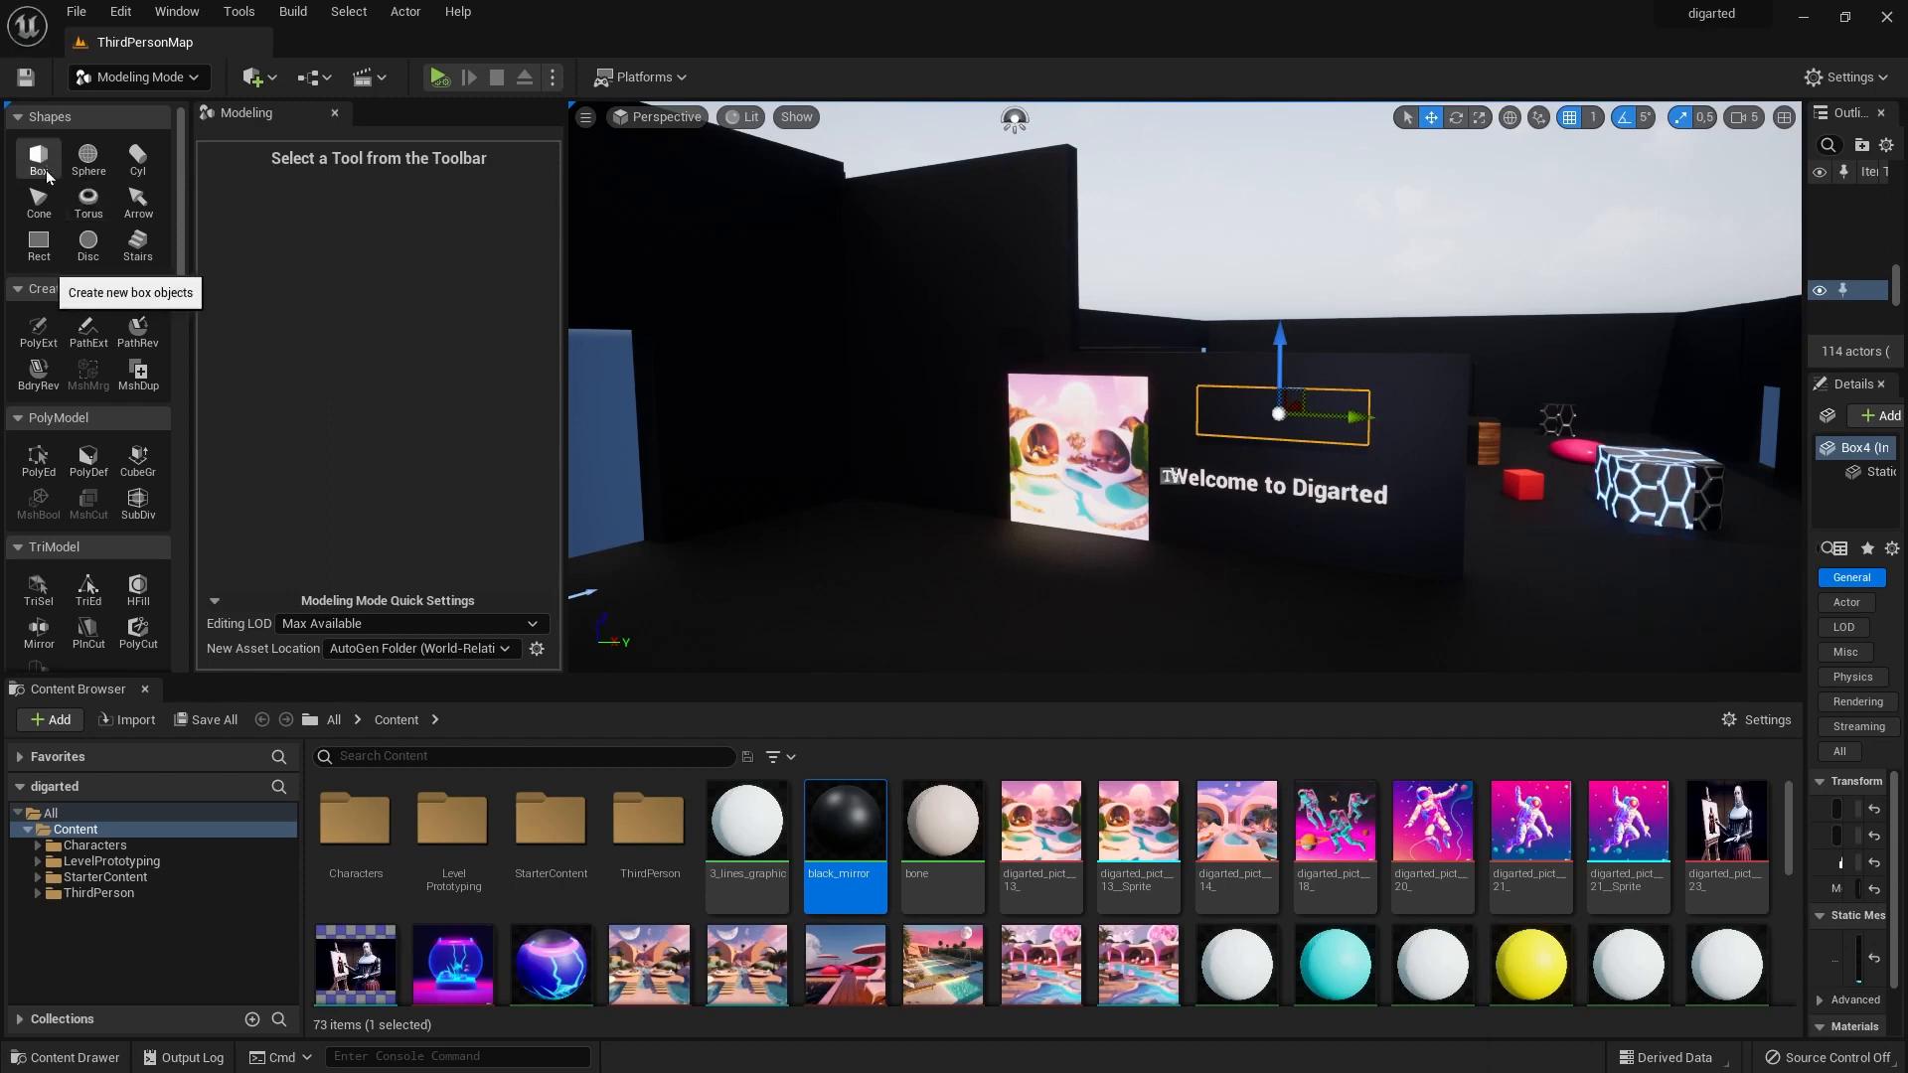
click(140, 245)
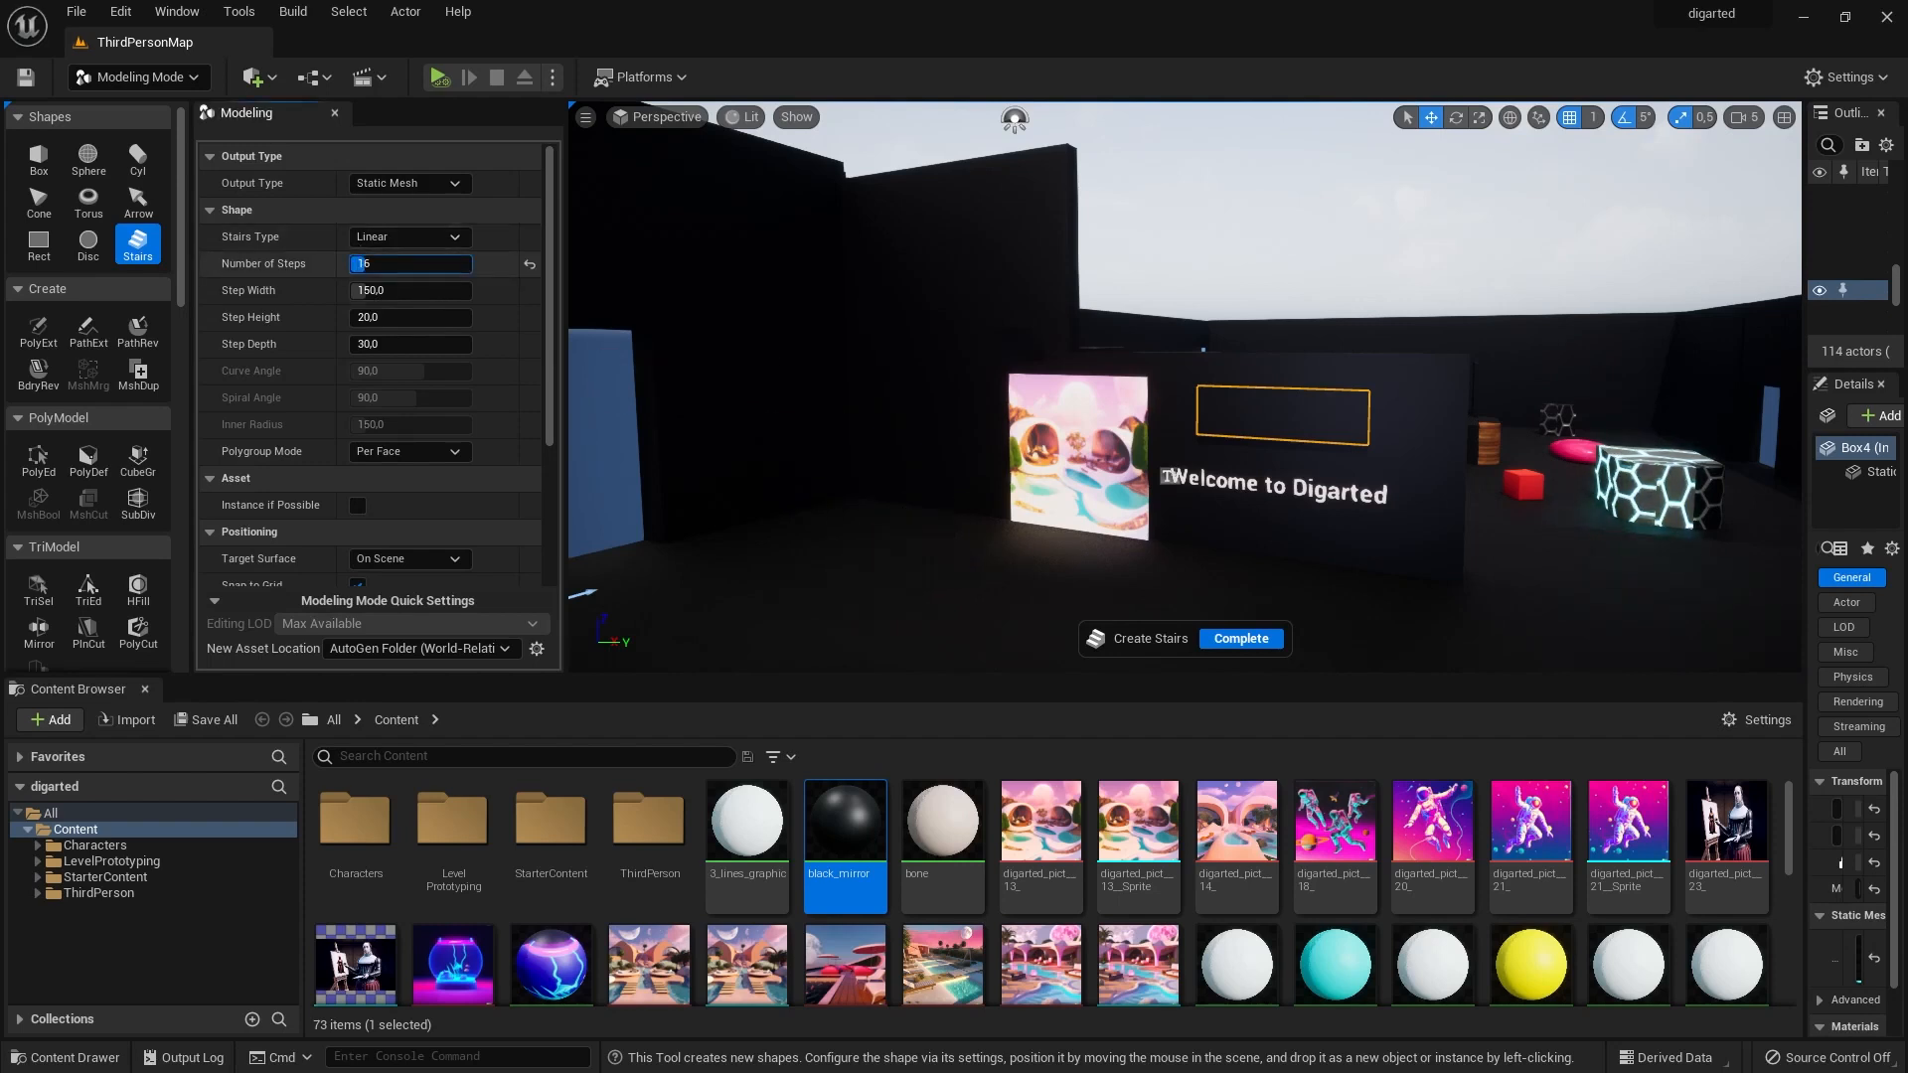
key(Return)
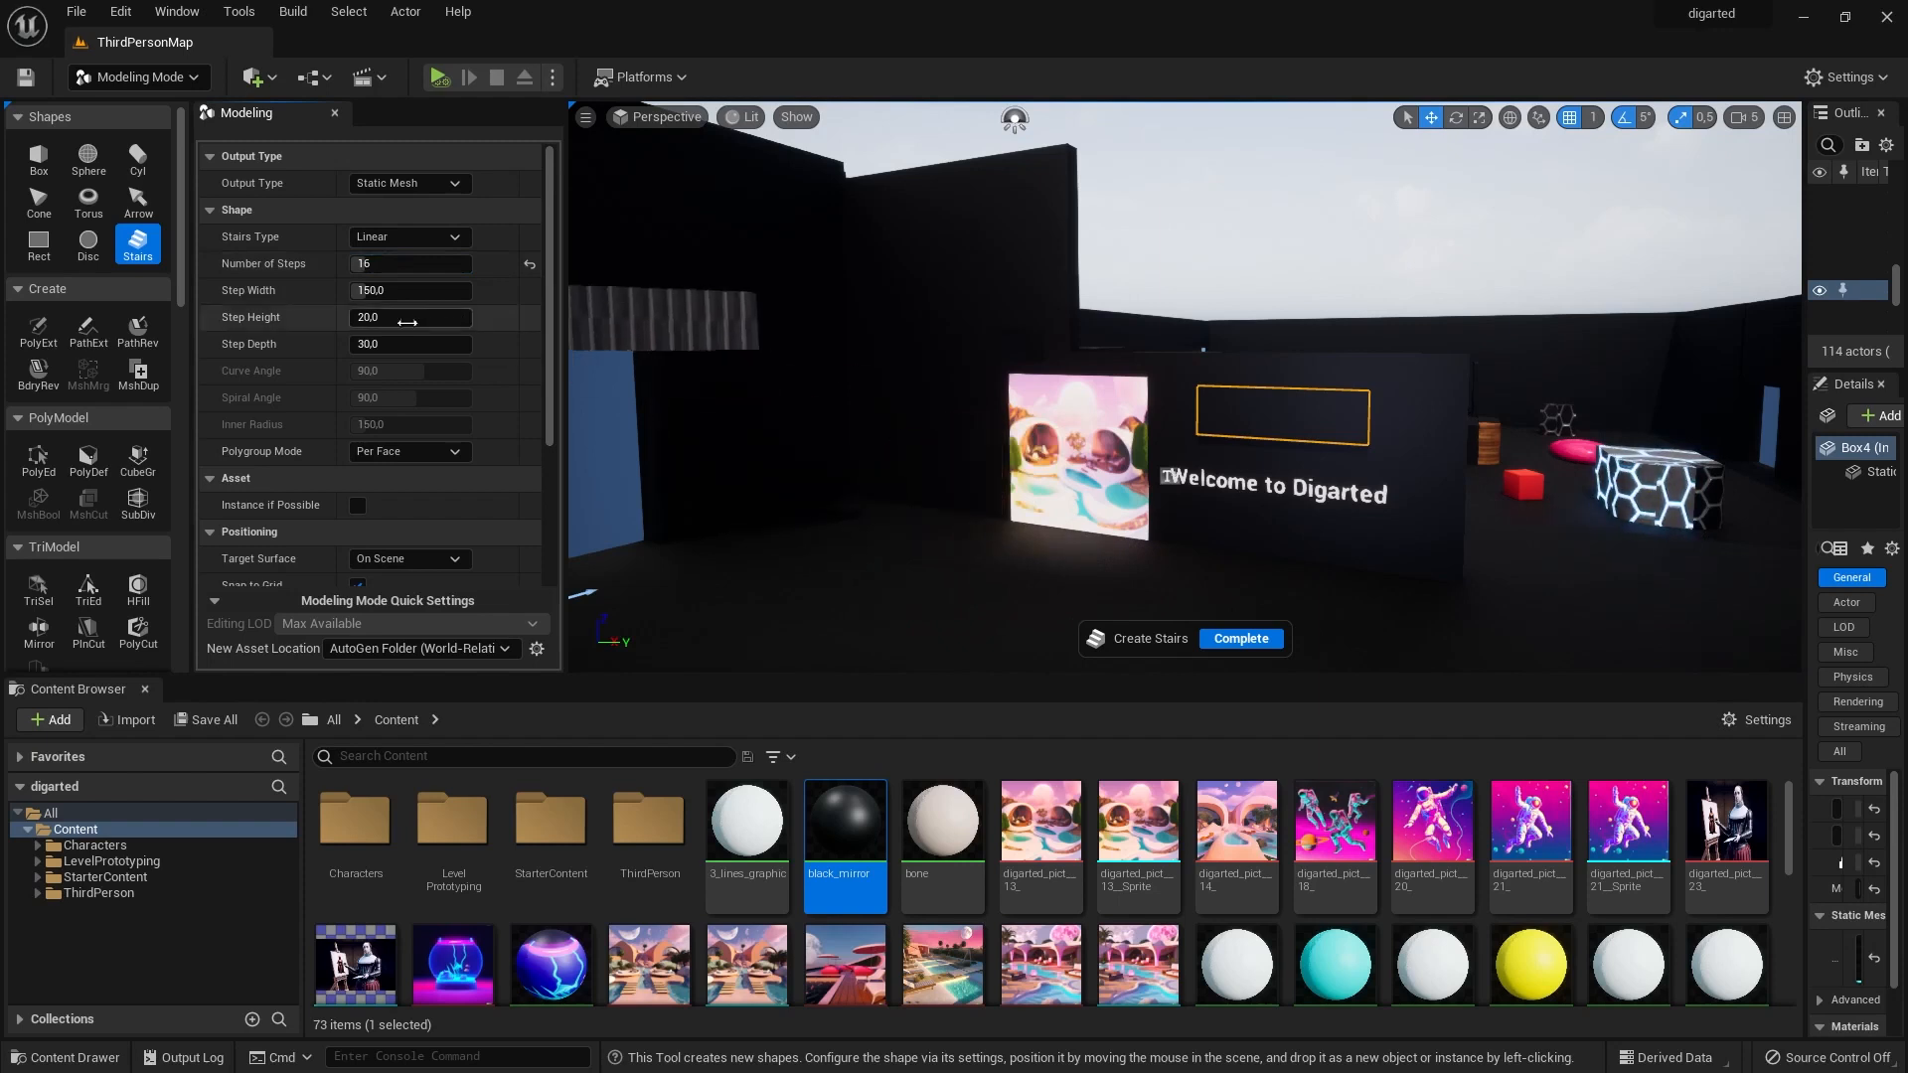
drag(390, 292, 412, 292)
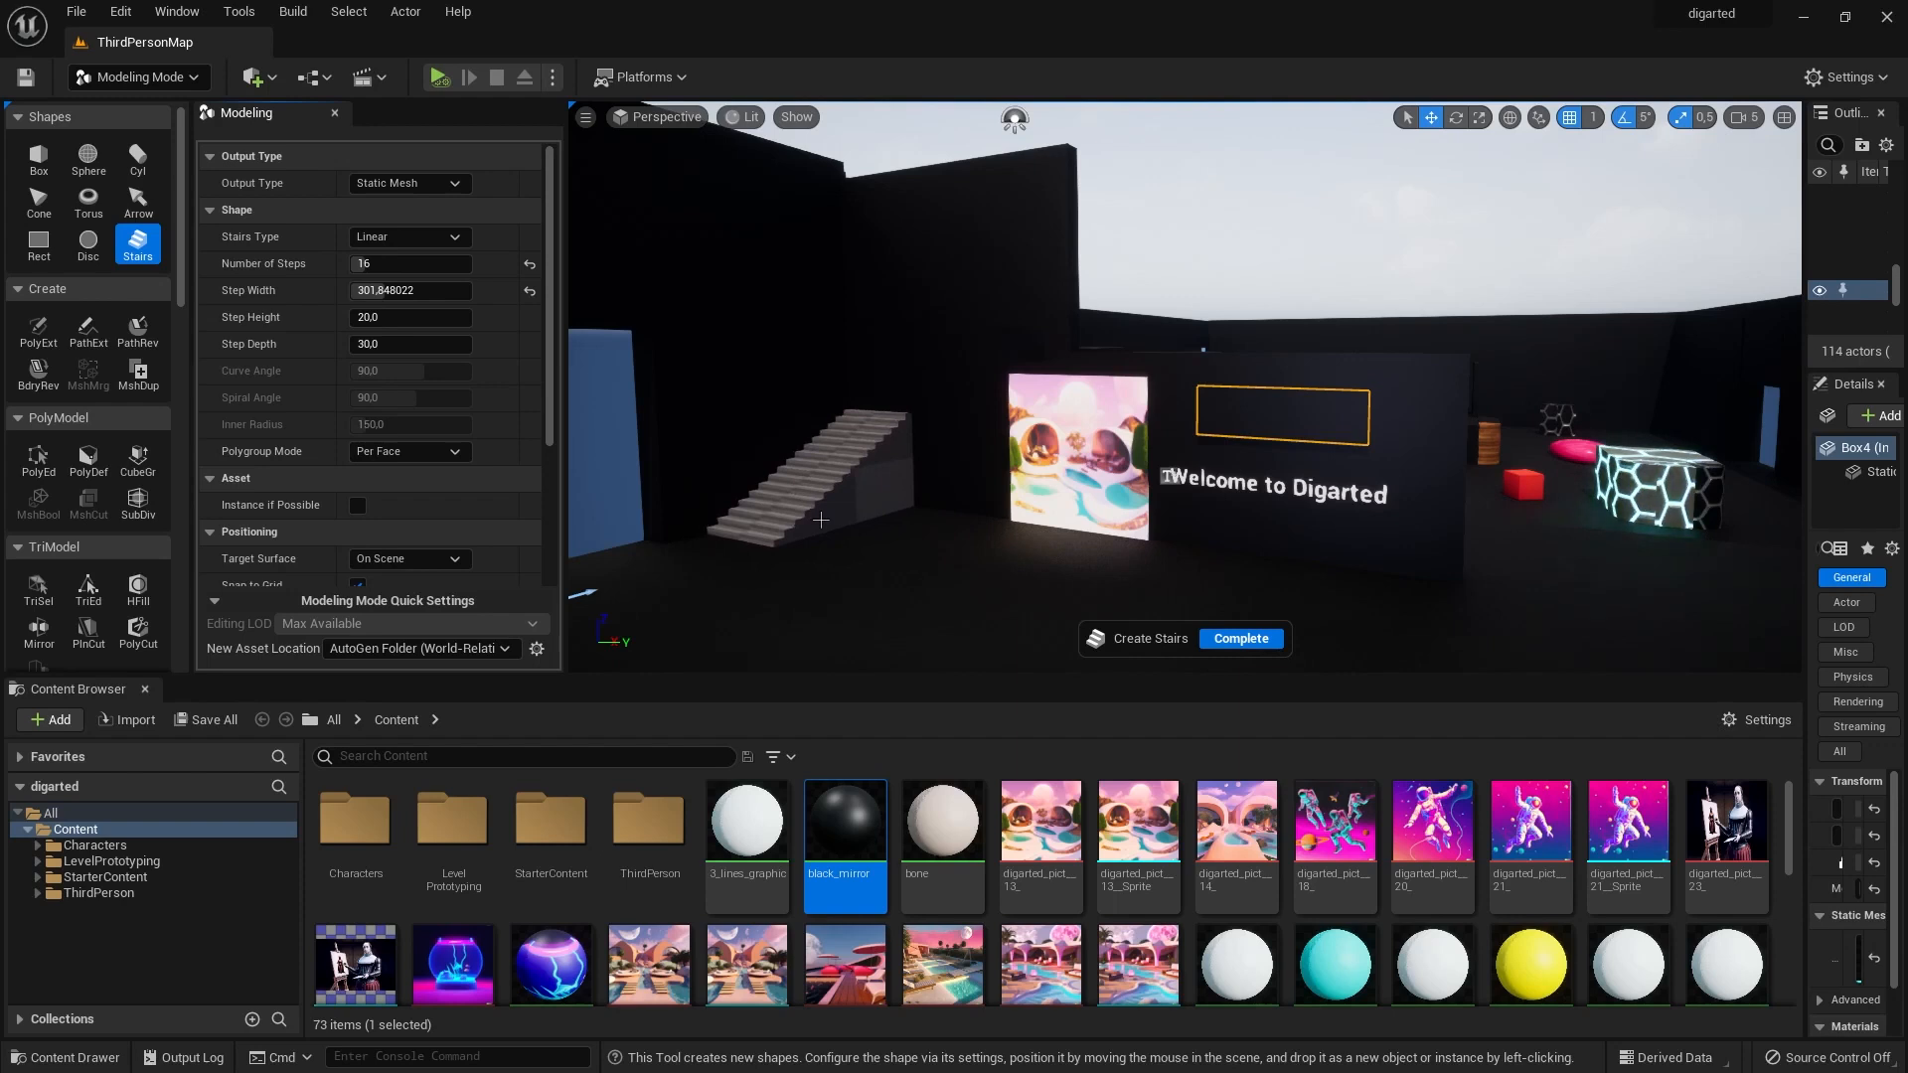
Try Floating stairs with 15 steps, step width 150, step height about 105 and step depth about 113.
drag(398, 344, 408, 291)
drag(409, 265, 407, 264)
click(404, 238)
click(398, 275)
drag(446, 344, 394, 318)
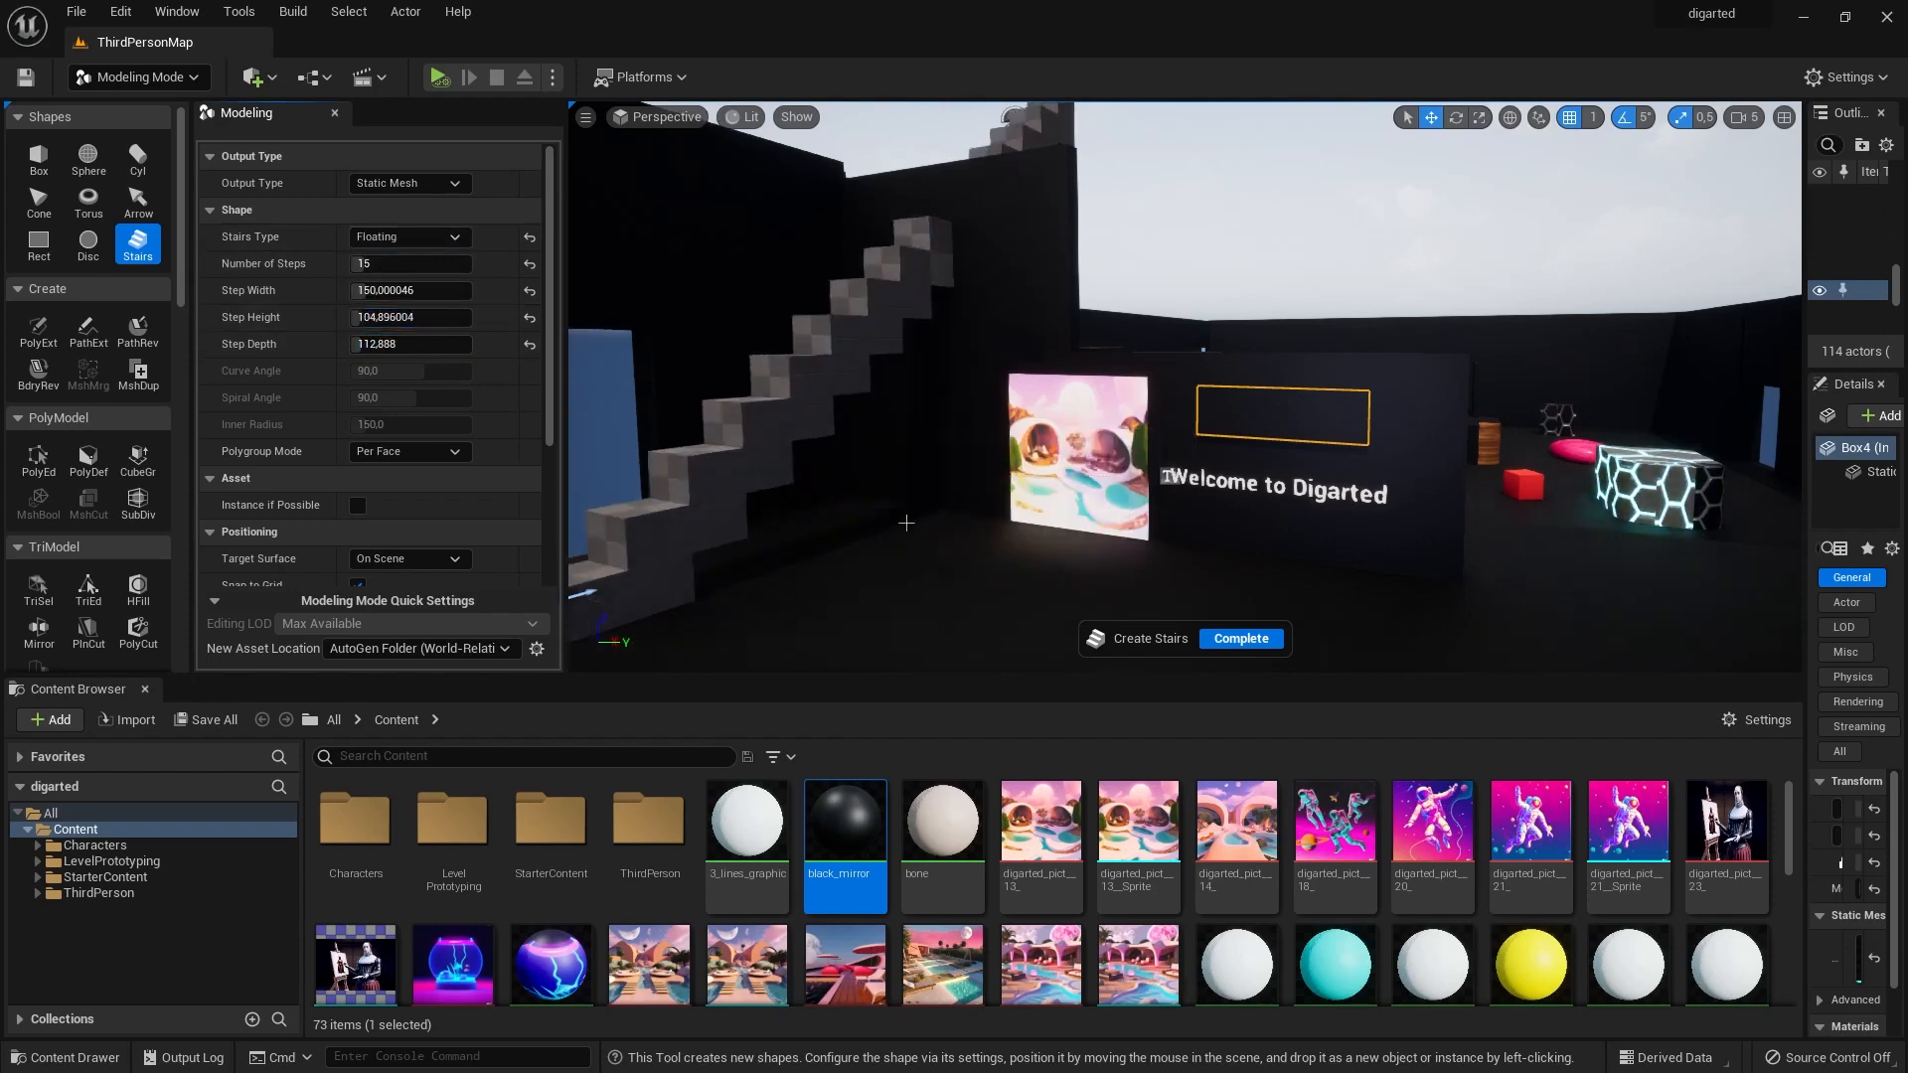
Reset the stairs' step depth, step height, step width and number of steps to their defaults.
click(529, 345)
click(530, 318)
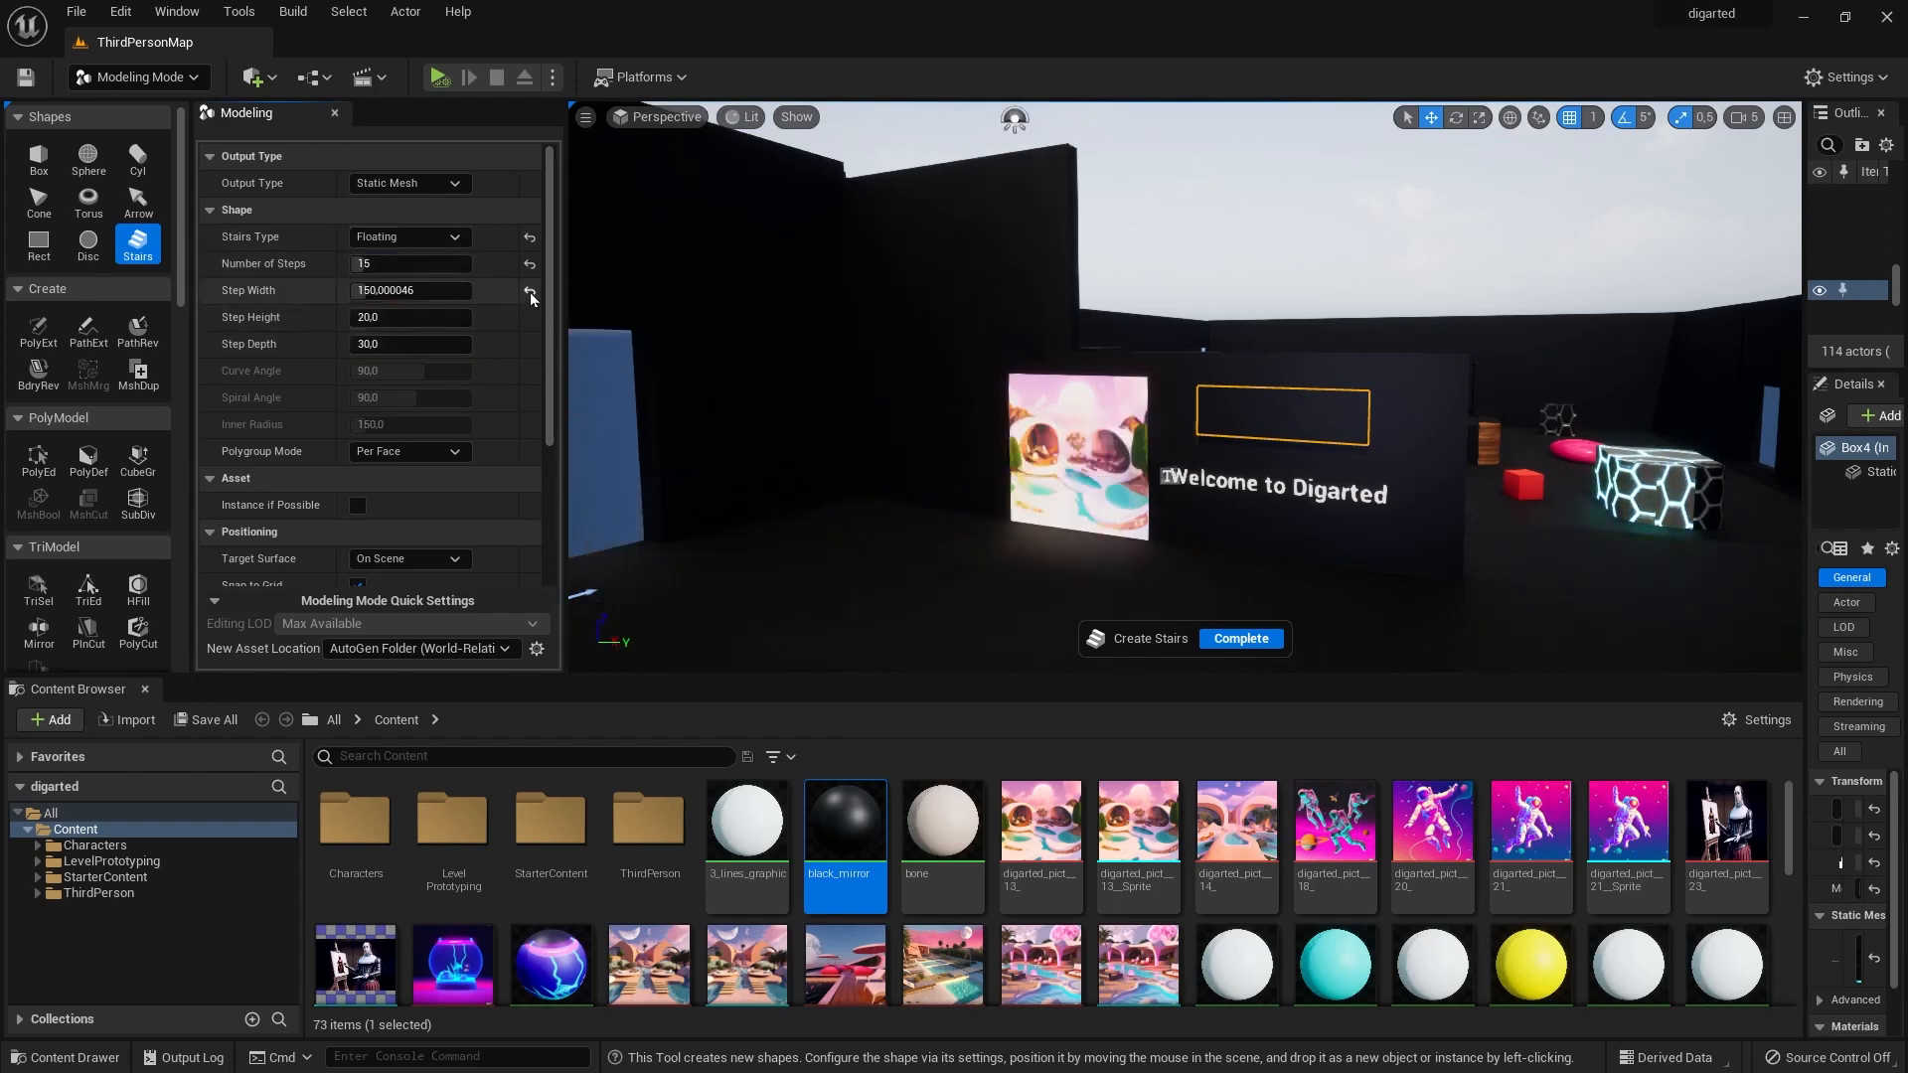
click(529, 291)
click(528, 266)
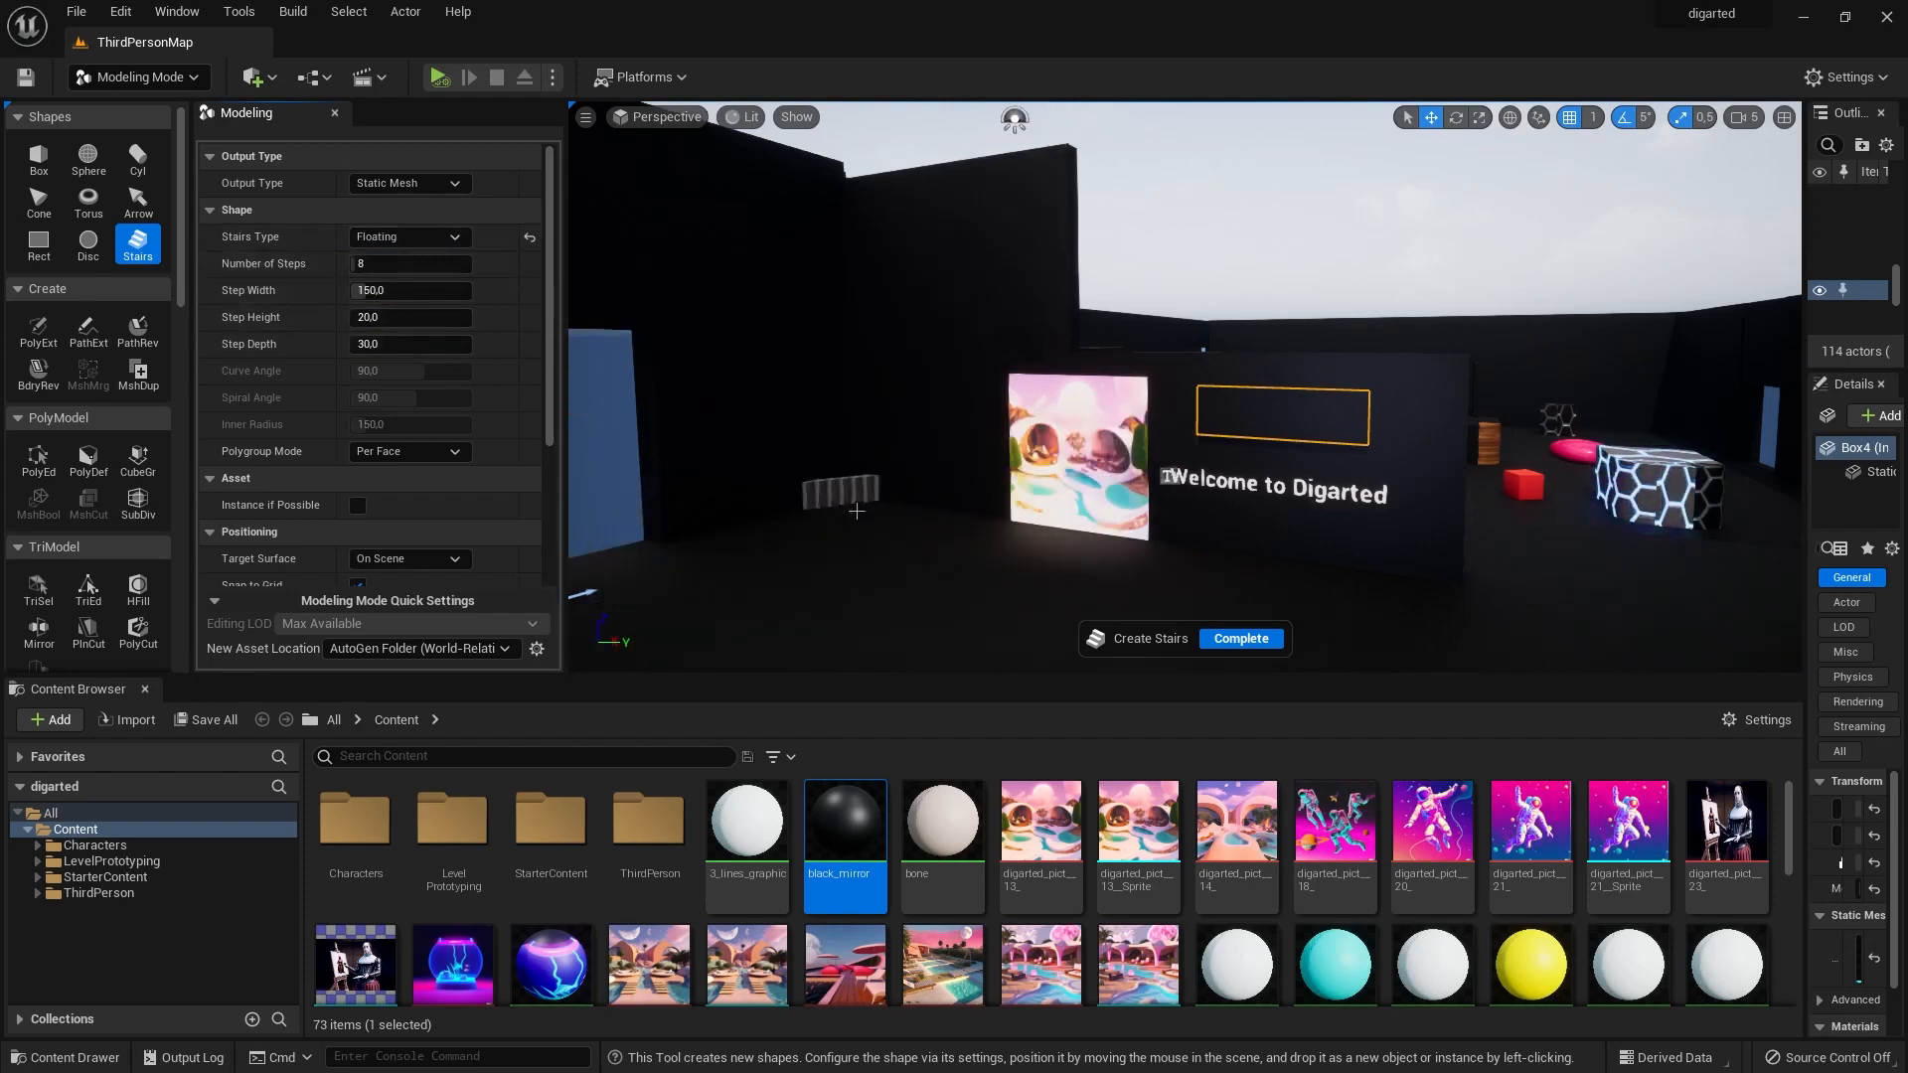
Try 15 steps for the stairs, undo that change, and set the step width to about 278.
click(363, 263)
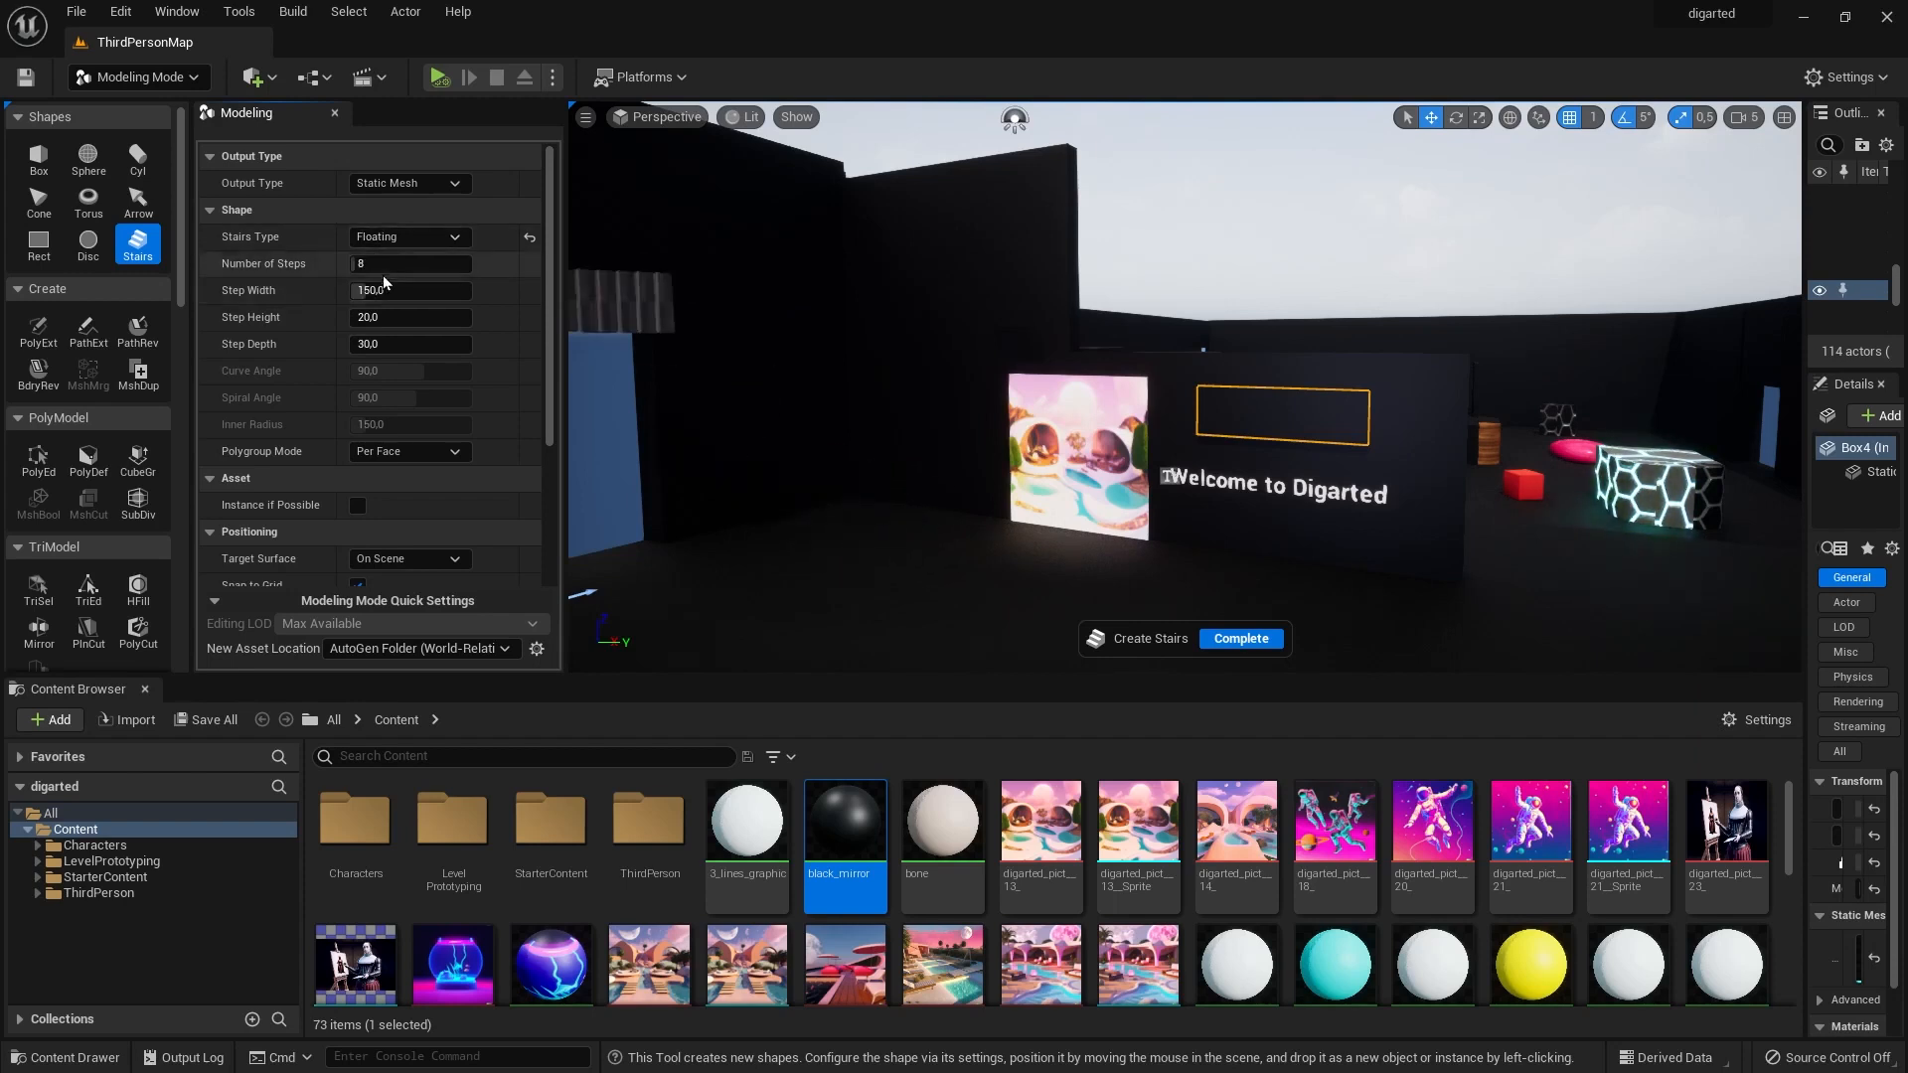
text(15)
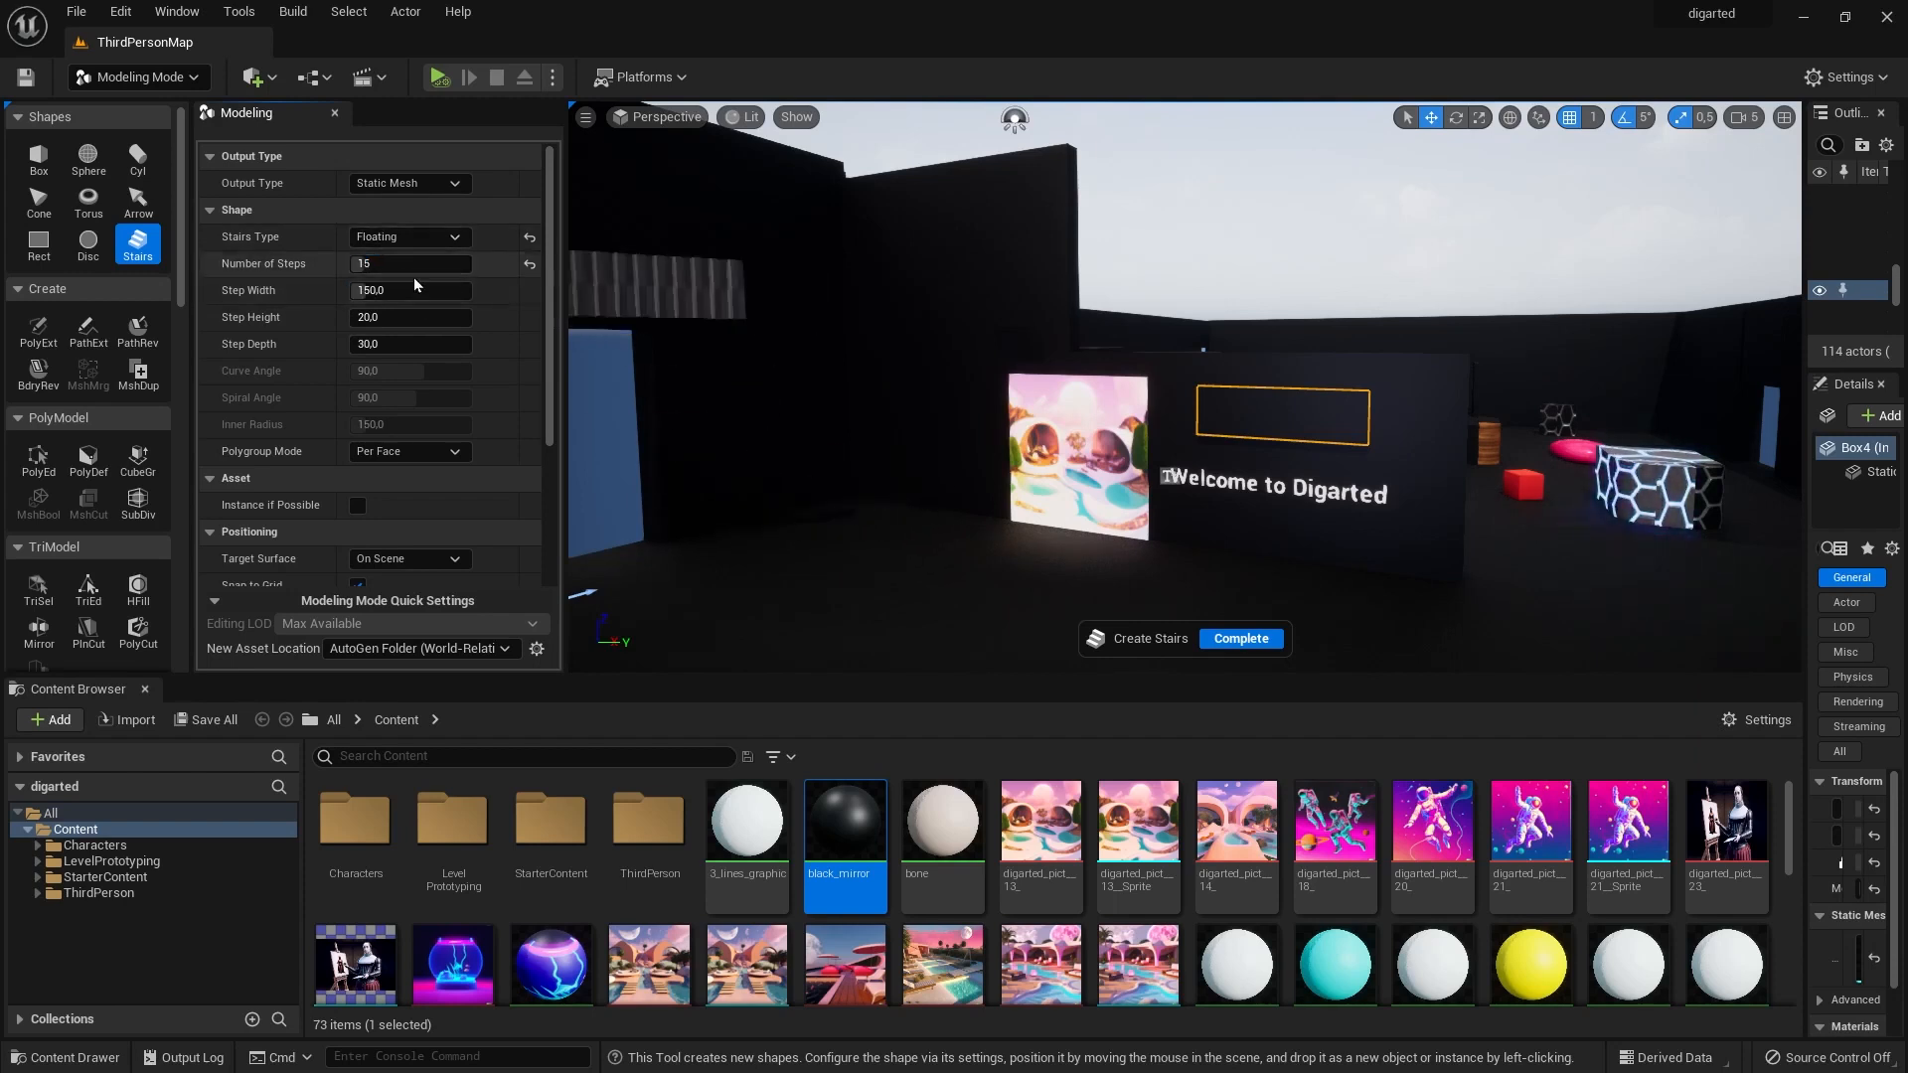
key(ctrl+z)
mouse_move(418, 290)
mouse_down()
mouse_move(446, 290)
mouse_move(383, 291)
mouse_up()
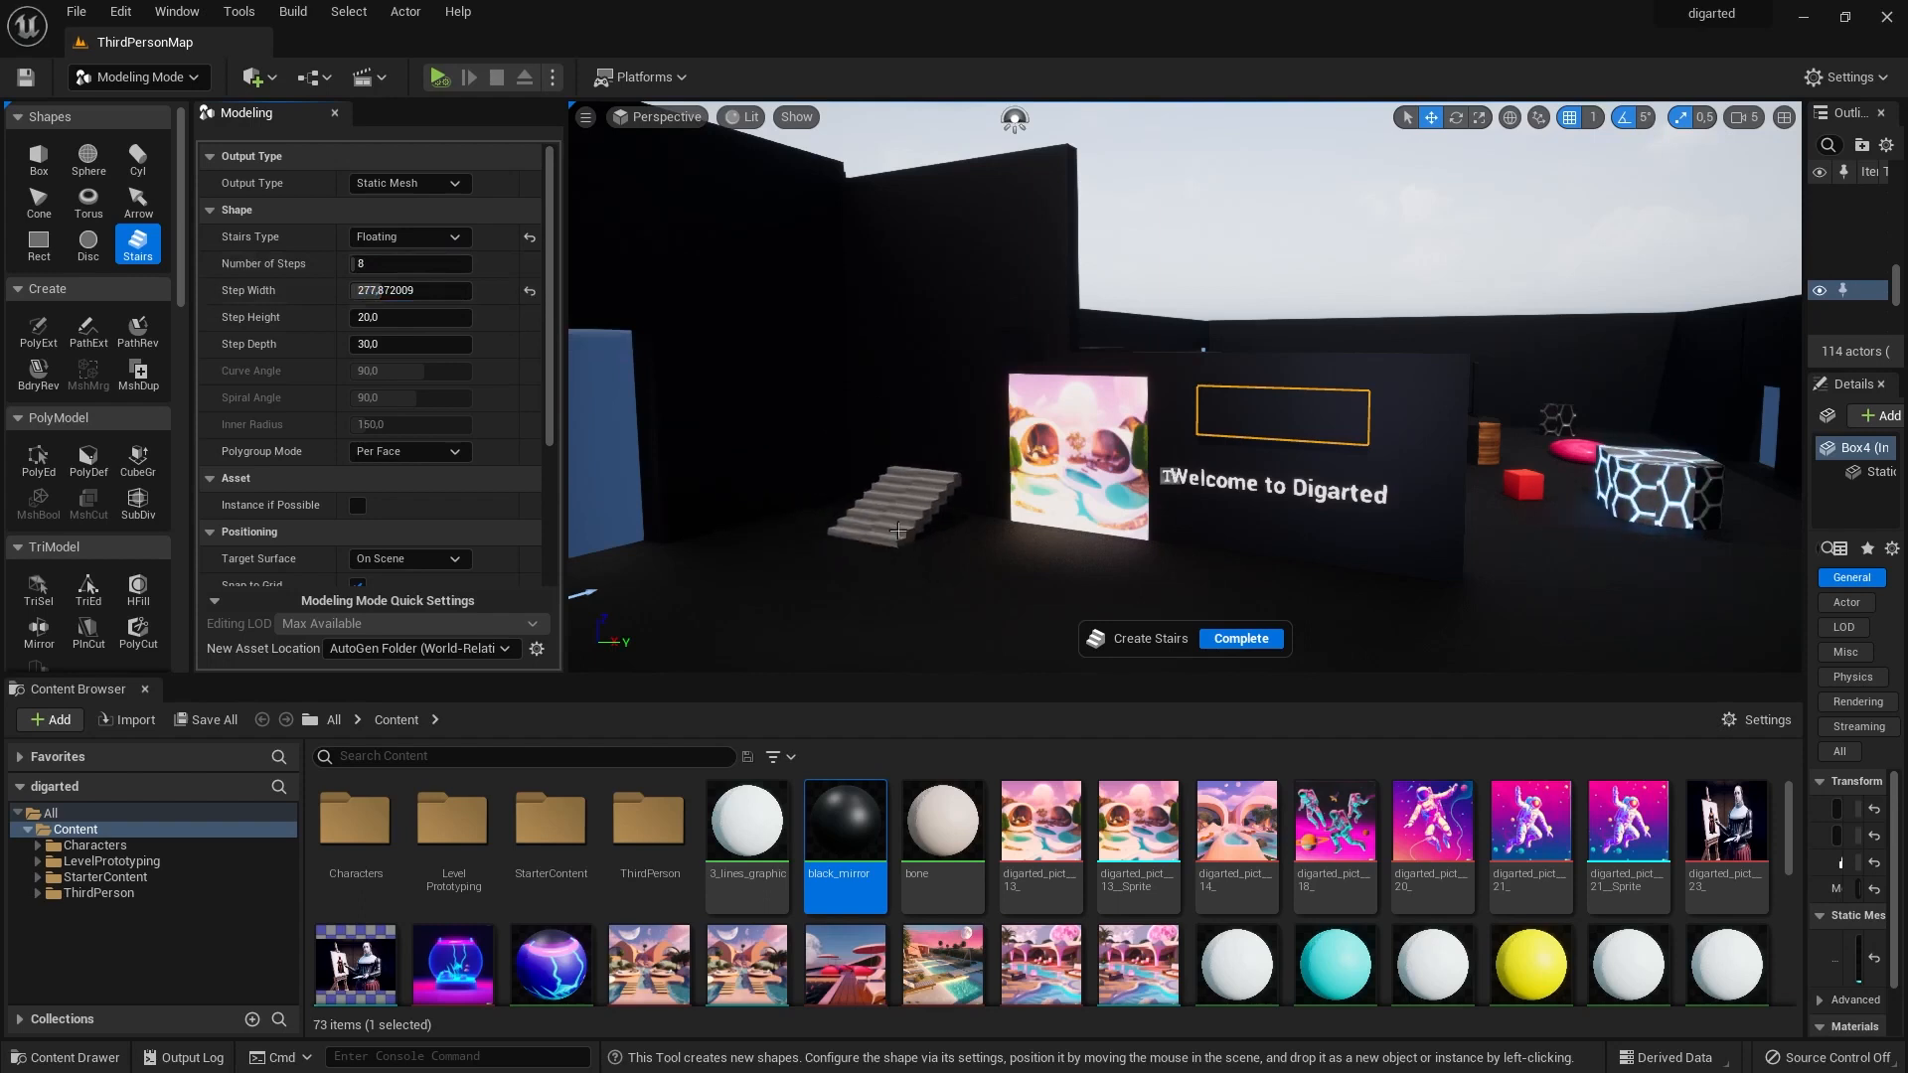
Try the Curved stairs type, switch to Spiral, and place the finished stairs on the floor beside the pink picture.
click(407, 236)
click(388, 298)
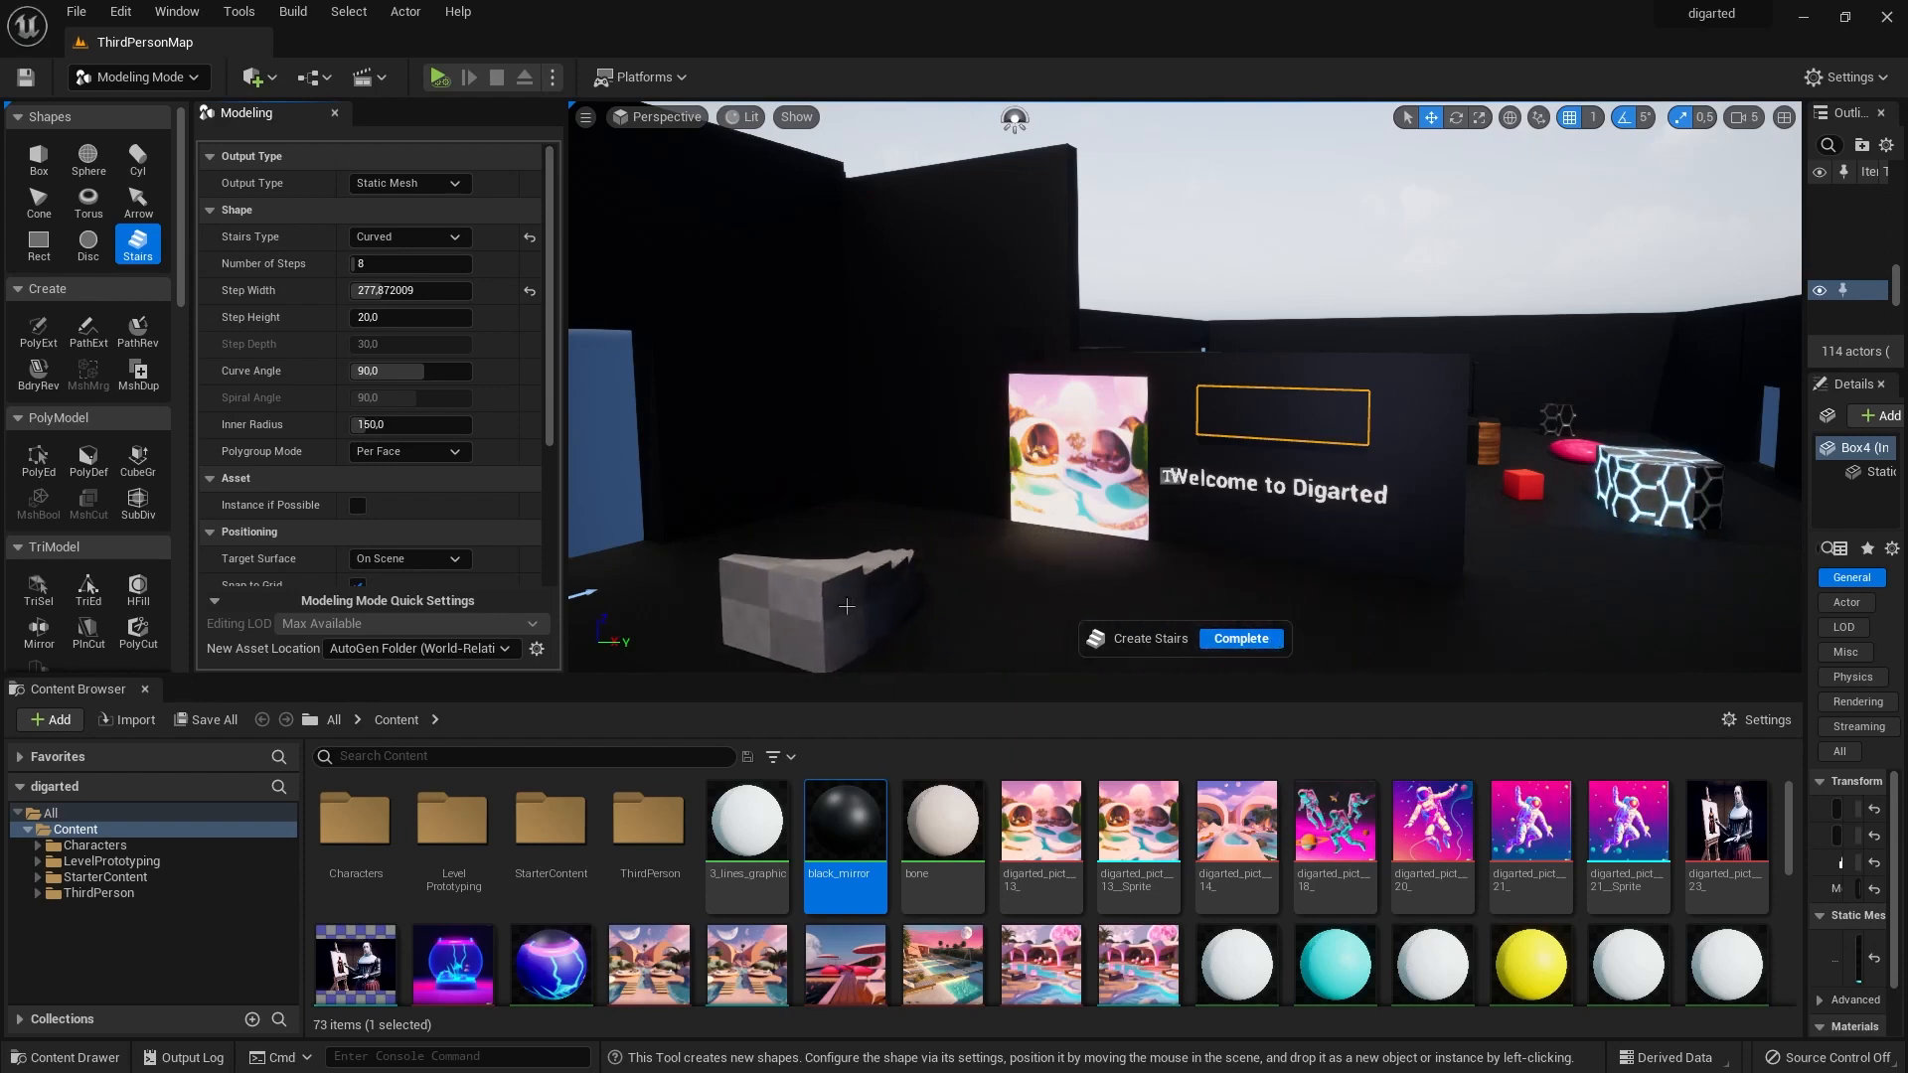
click(444, 242)
click(382, 313)
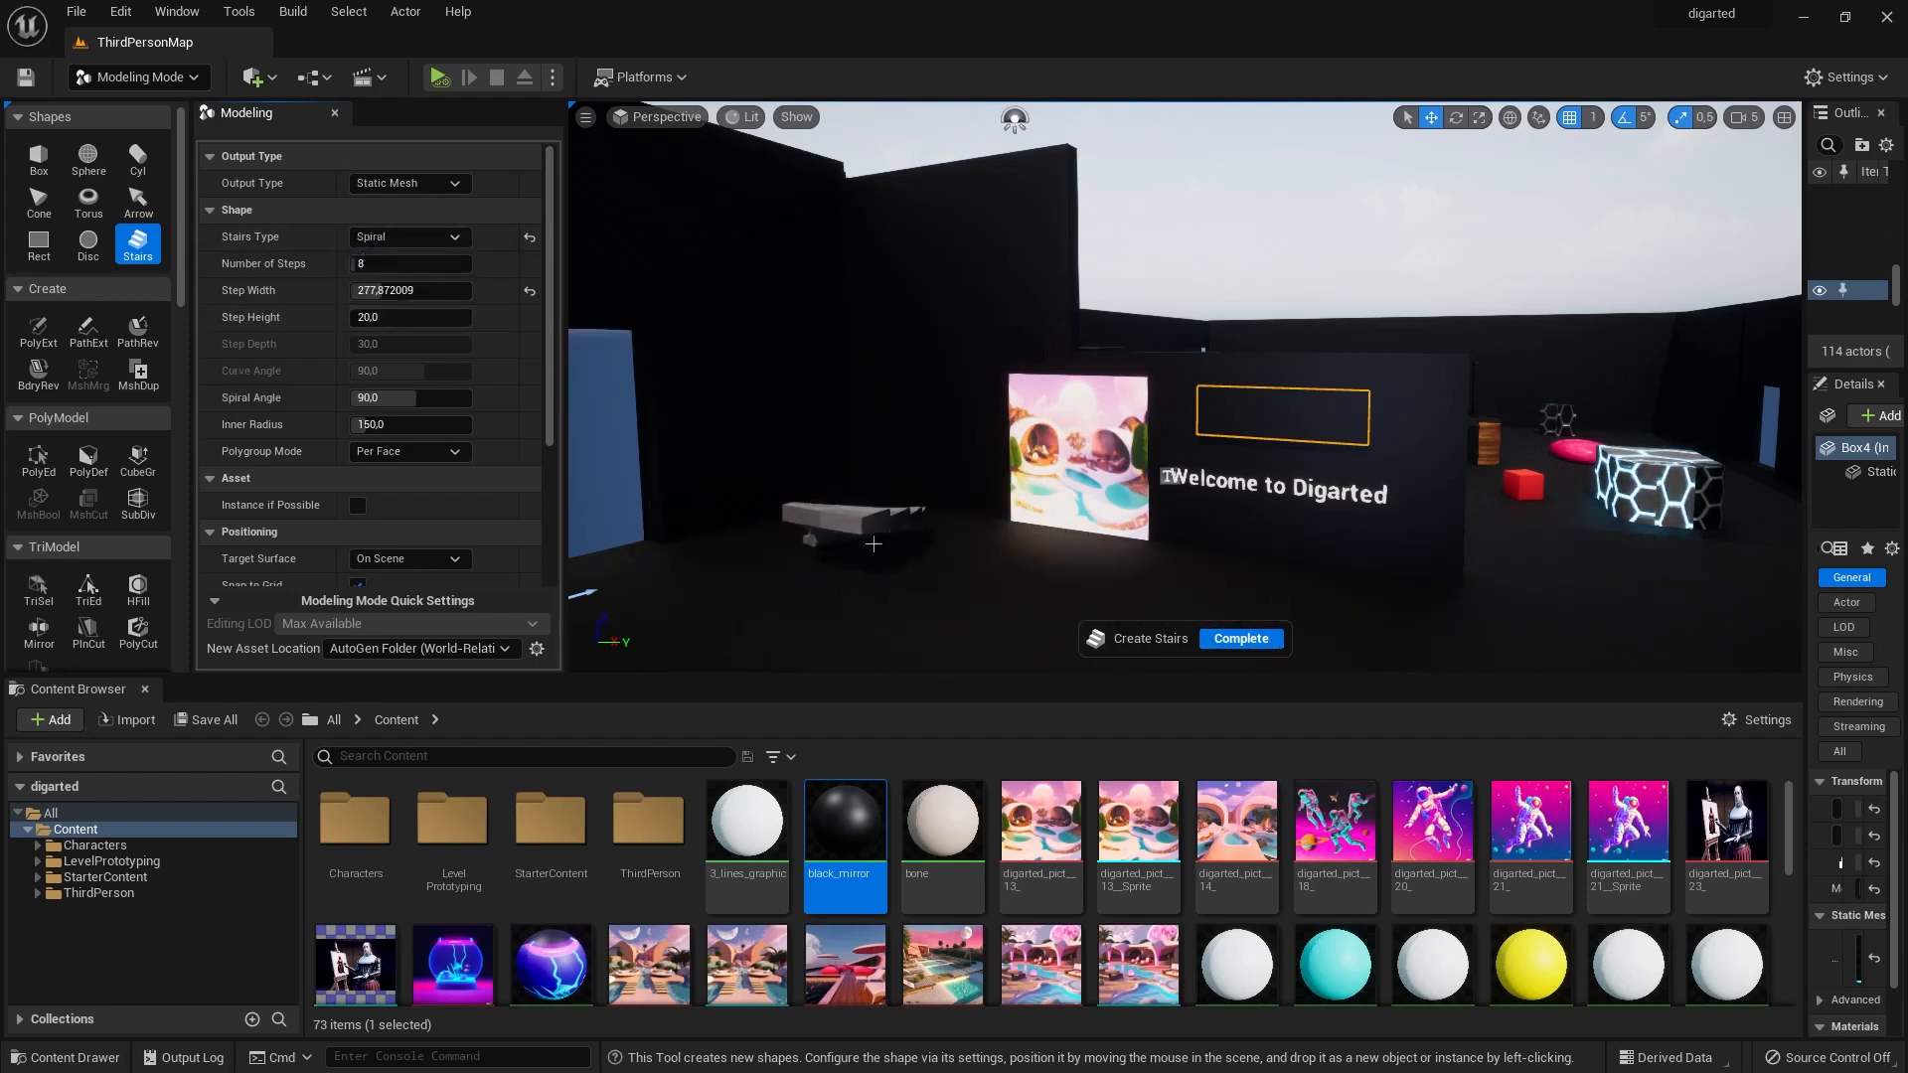
click(896, 574)
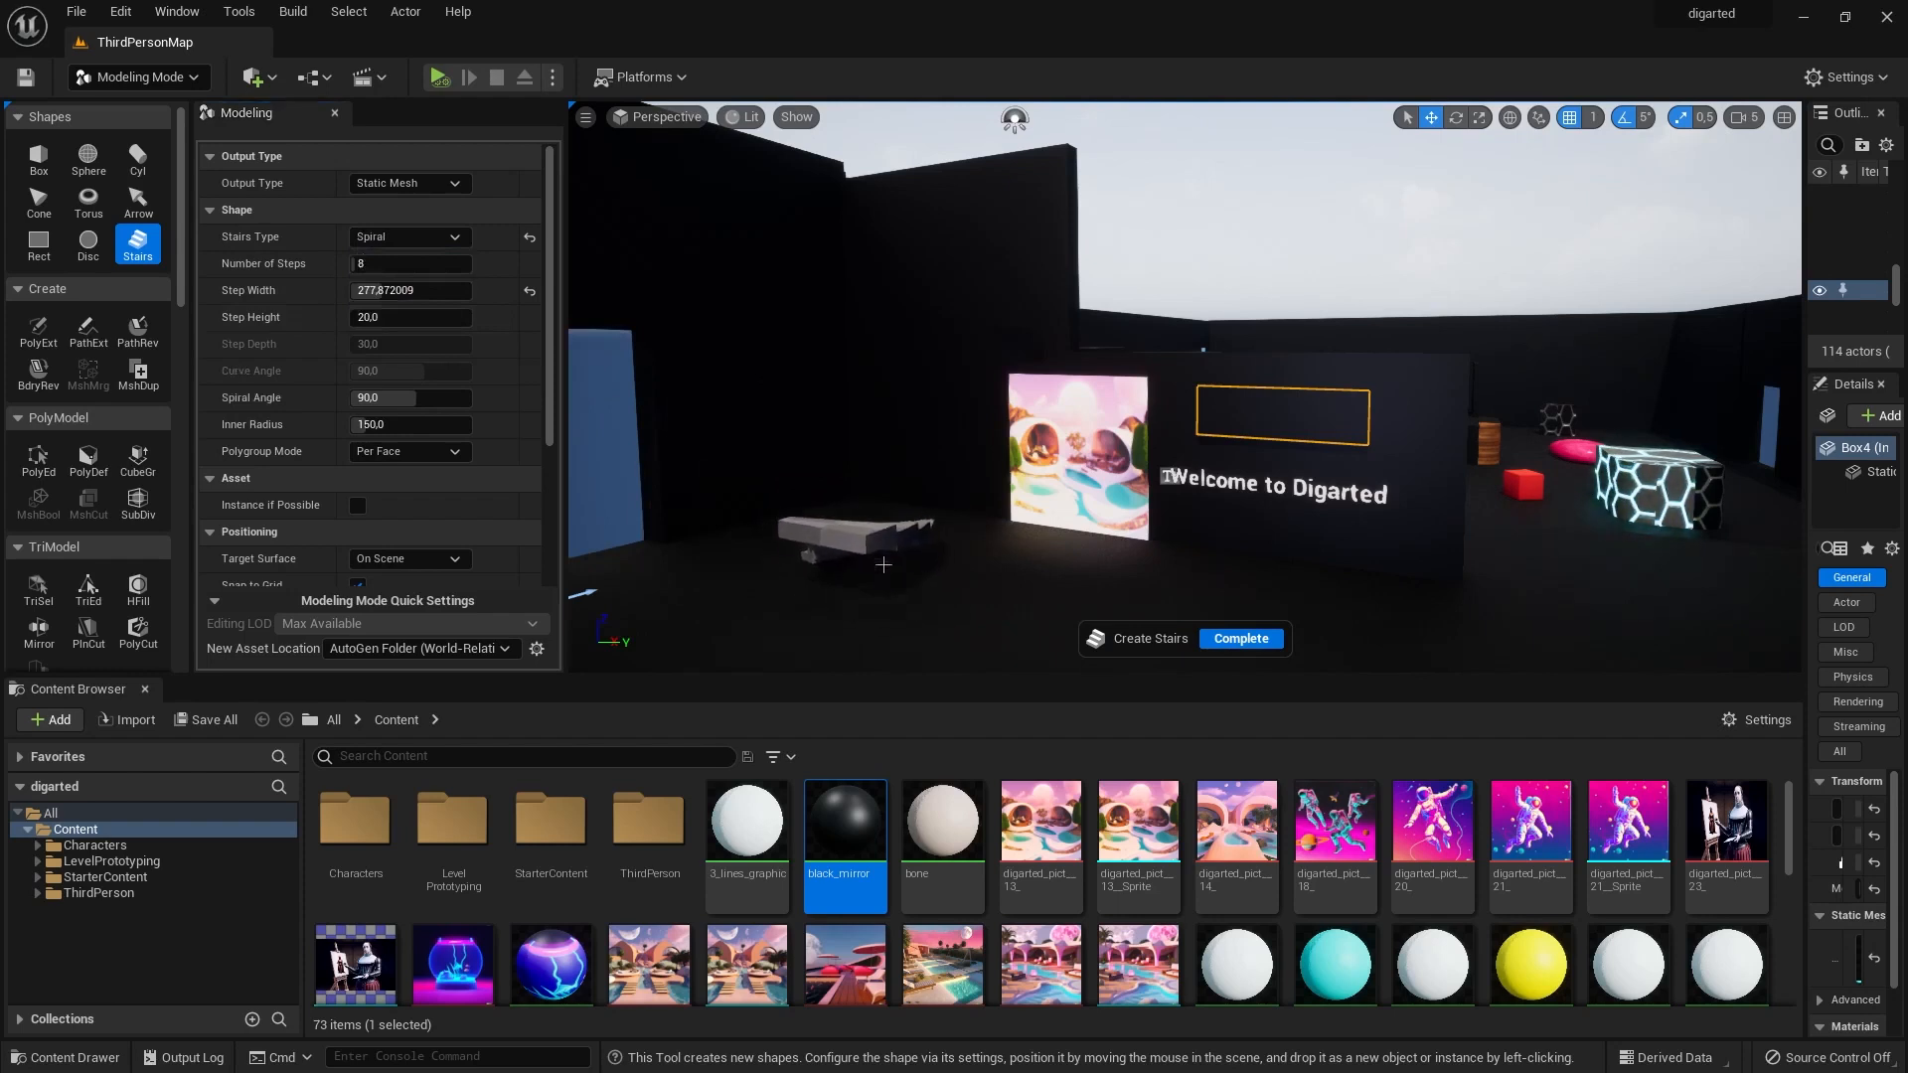
click(1237, 640)
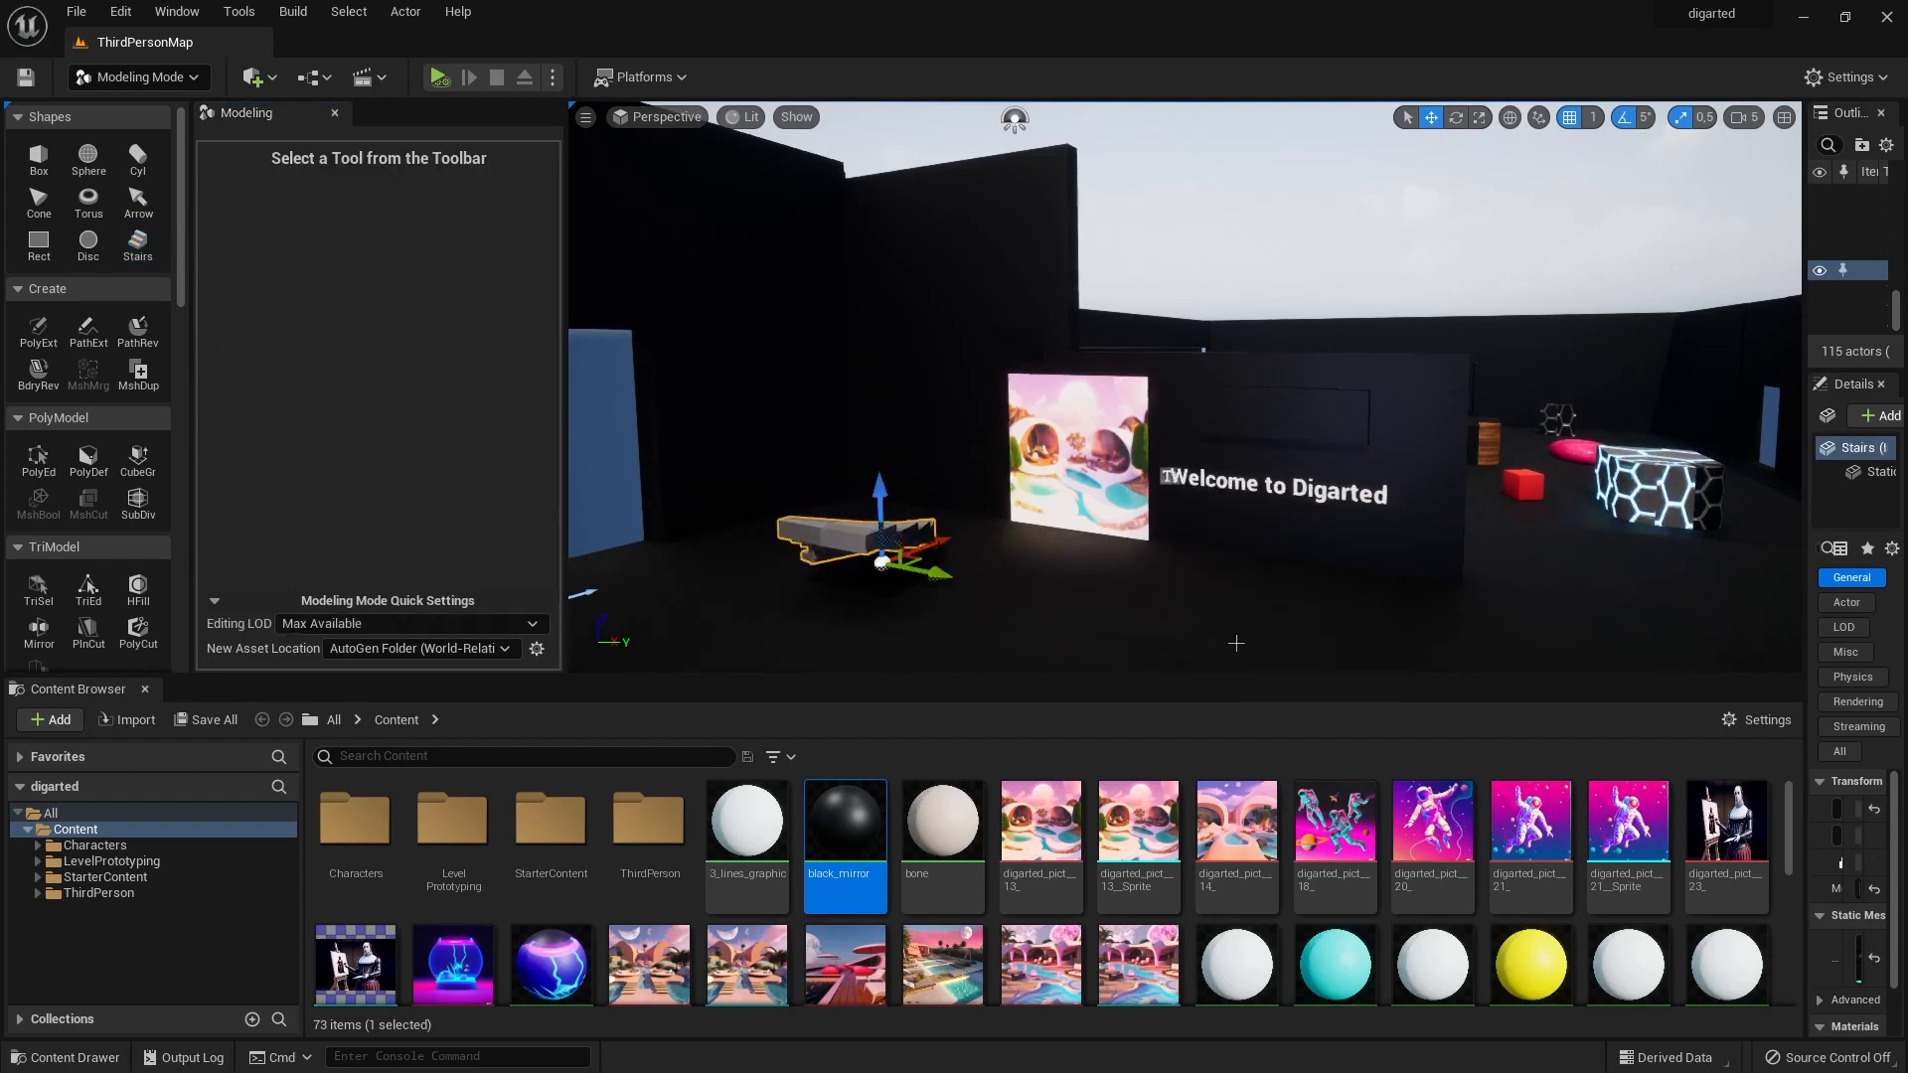
Rotate the spiral stairs about the vertical axis and move them across the level towards the wooden cylinder.
key(e)
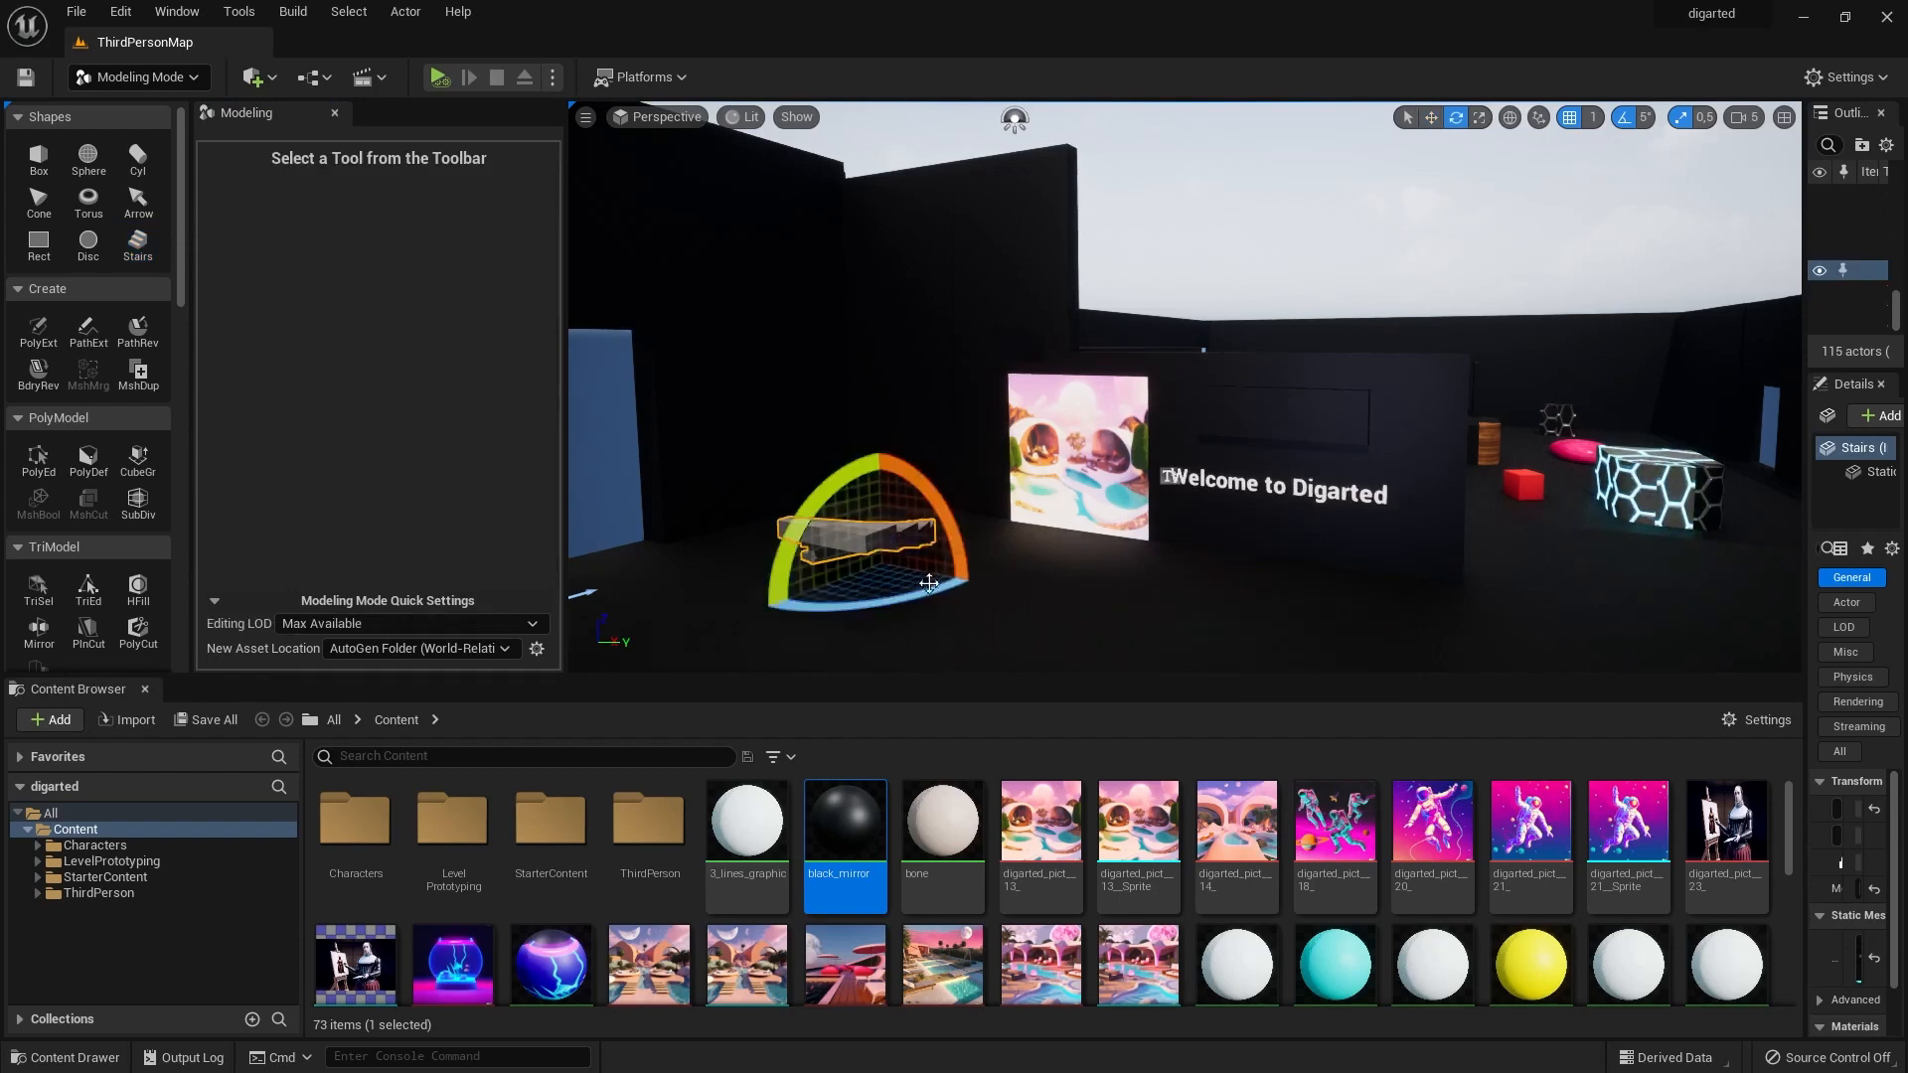
drag(1014, 549, 710, 624)
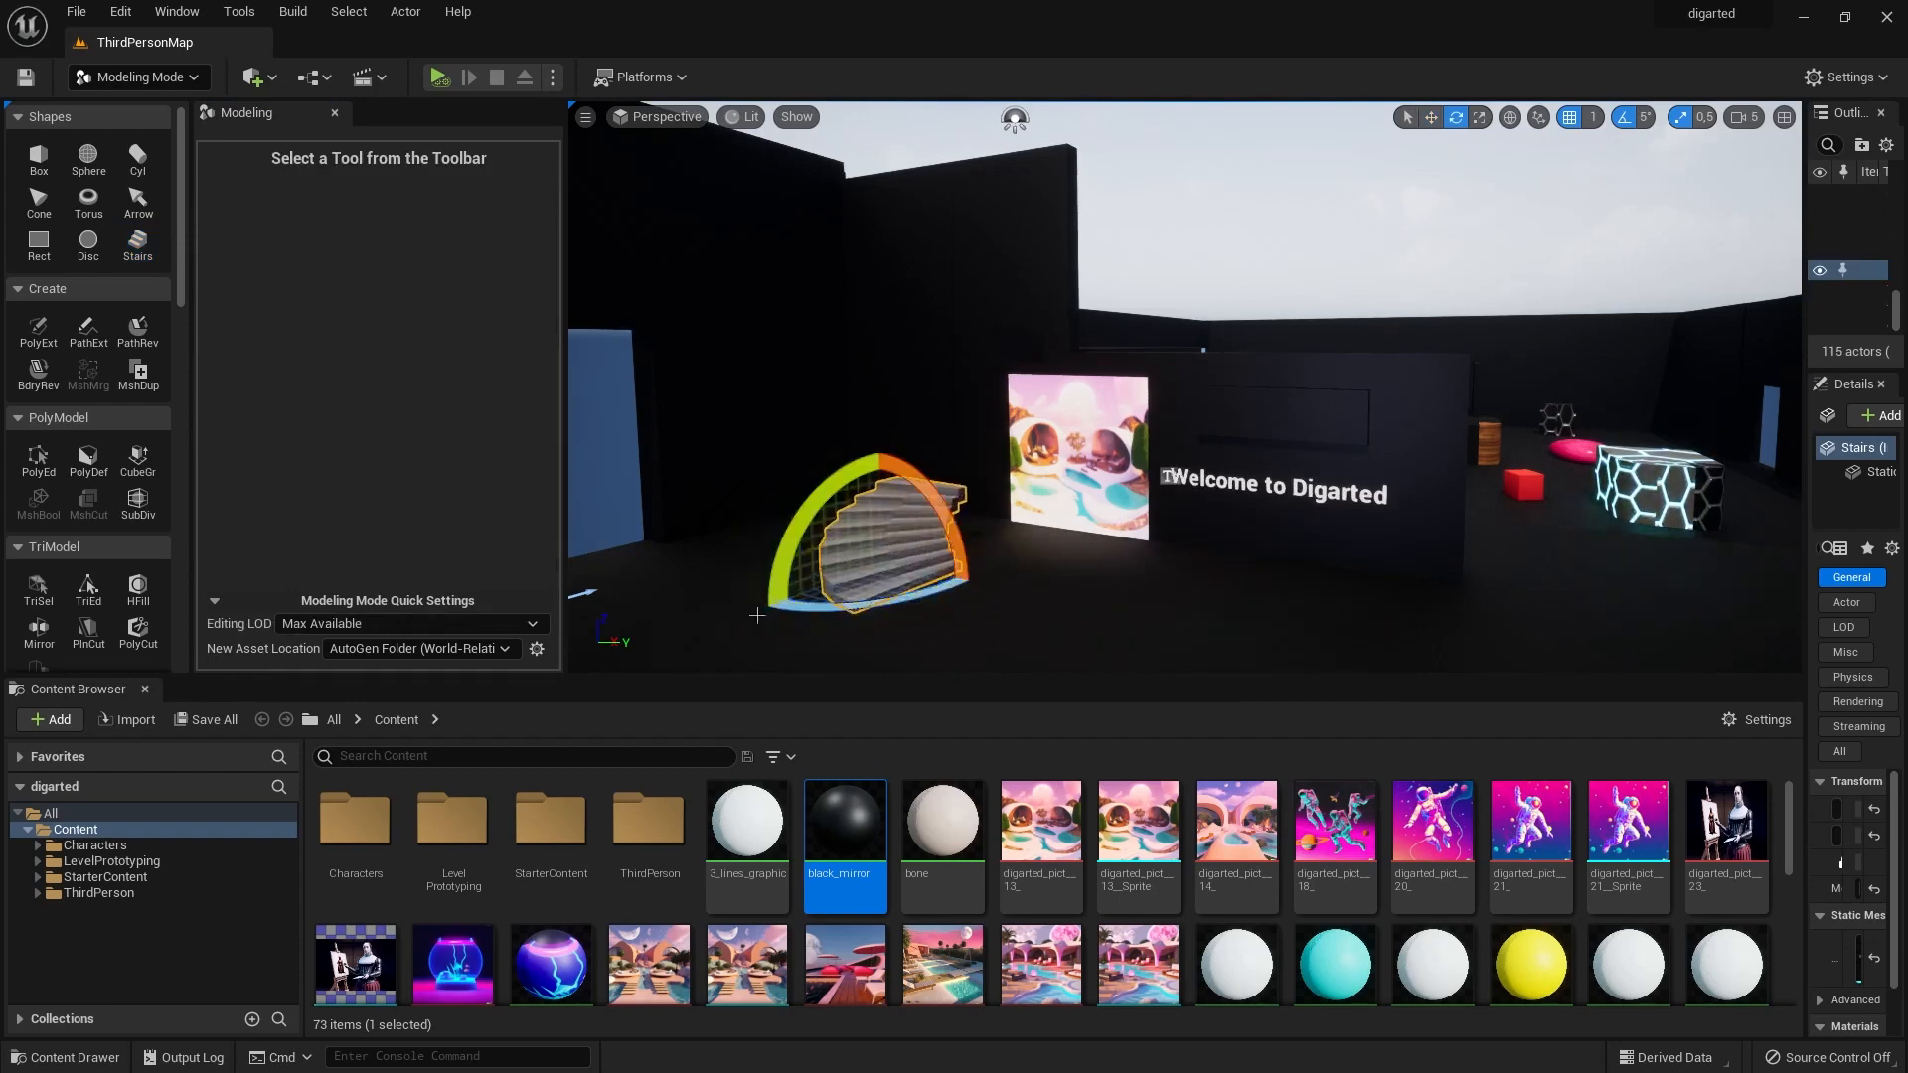
key(w)
drag(940, 575, 1746, 636)
right_drag(1747, 637, 1769, 636)
drag(1053, 626, 1431, 537)
right_drag(1431, 537, 1451, 537)
drag(1491, 612, 1536, 622)
Fine-position the spiral stairs against the raised platform beside the wooden cylinder, adjusting their height to the floor.
right_drag(1536, 623, 1282, 617)
drag(1290, 616, 1292, 606)
mouse_move(1293, 606)
right_down()
mouse_move(1322, 587)
mouse_move(1292, 577)
right_up()
drag(1205, 462, 1206, 477)
click(1324, 529)
drag(1366, 555, 1456, 646)
click(1218, 527)
mouse_move(1206, 481)
mouse_down()
mouse_move(1205, 458)
mouse_move(1203, 497)
mouse_move(1202, 437)
mouse_move(1203, 481)
mouse_up()
Switch to the Scale tool with rotation snapping at 5° and scale snapping at 10, and save all changes.
key(e)
key(r)
click(1646, 119)
click(1654, 192)
click(1710, 121)
click(1718, 171)
click(1708, 119)
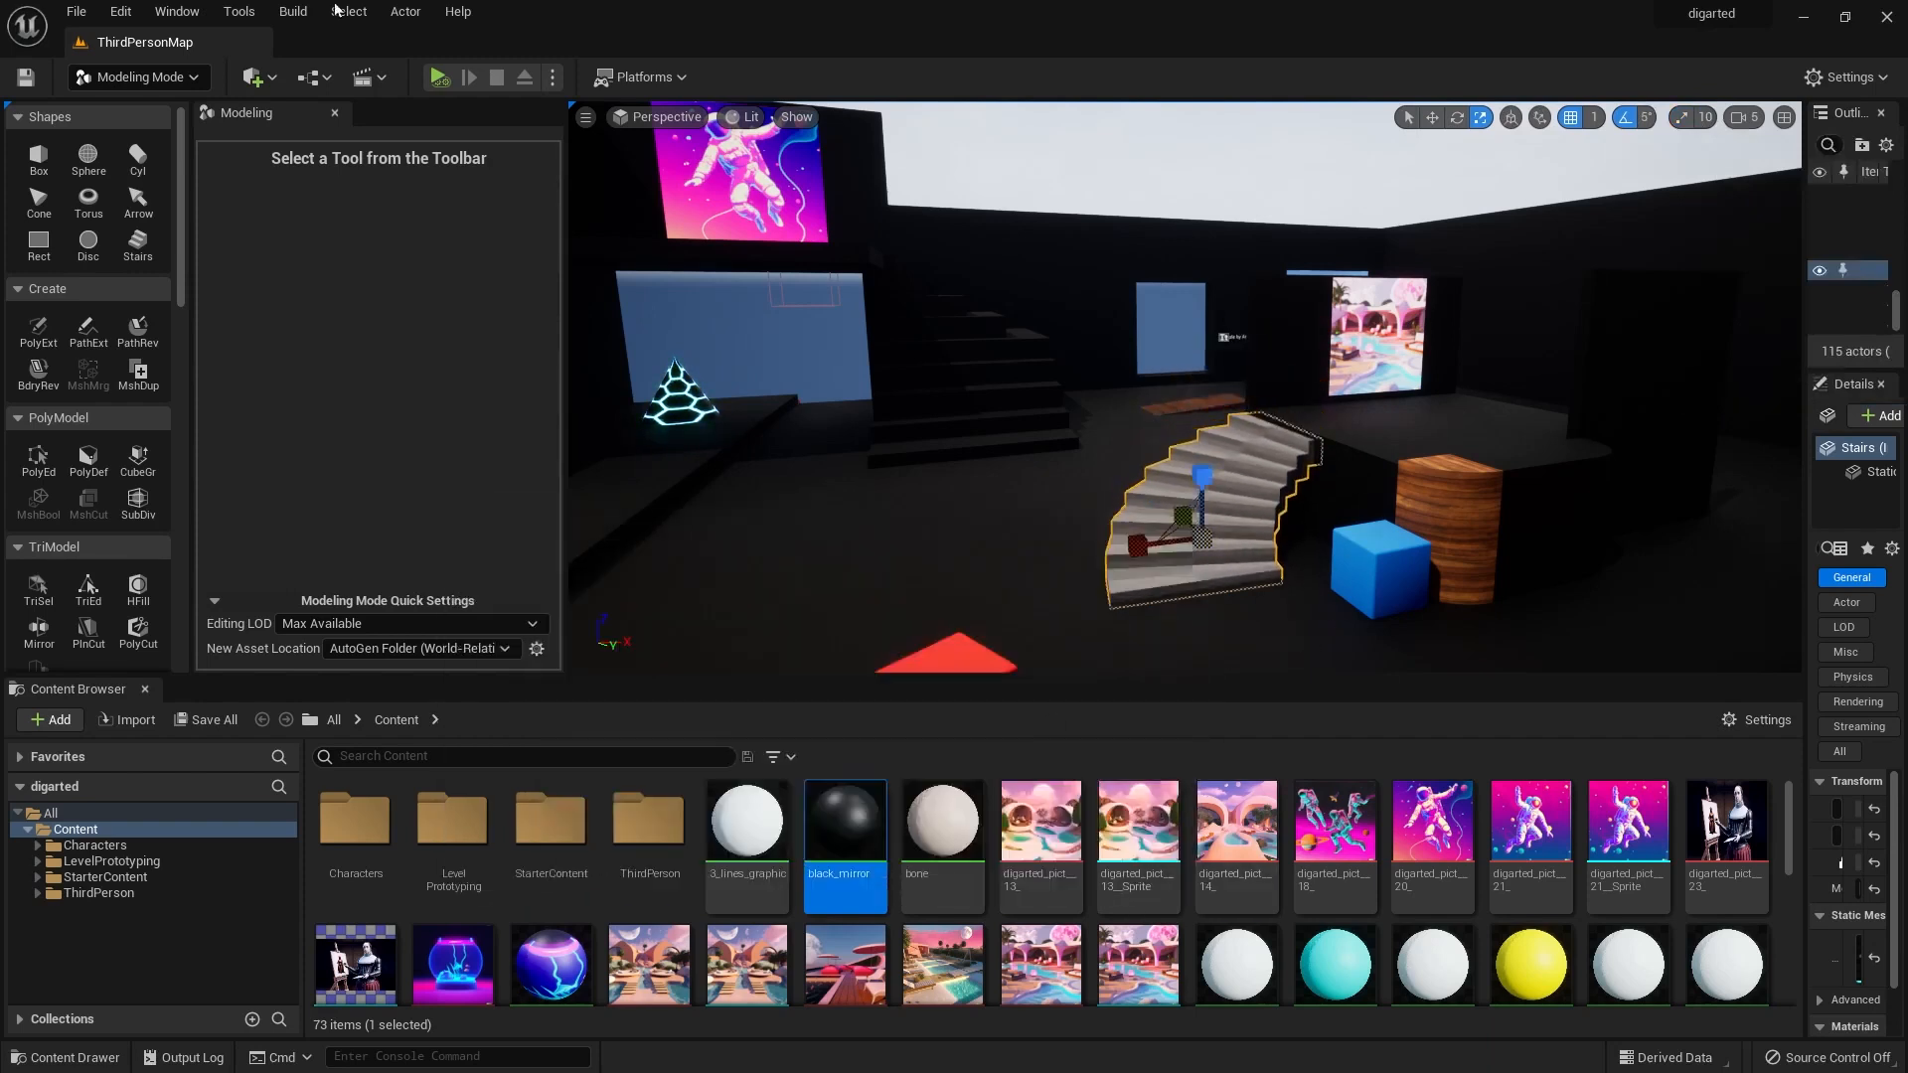
click(80, 12)
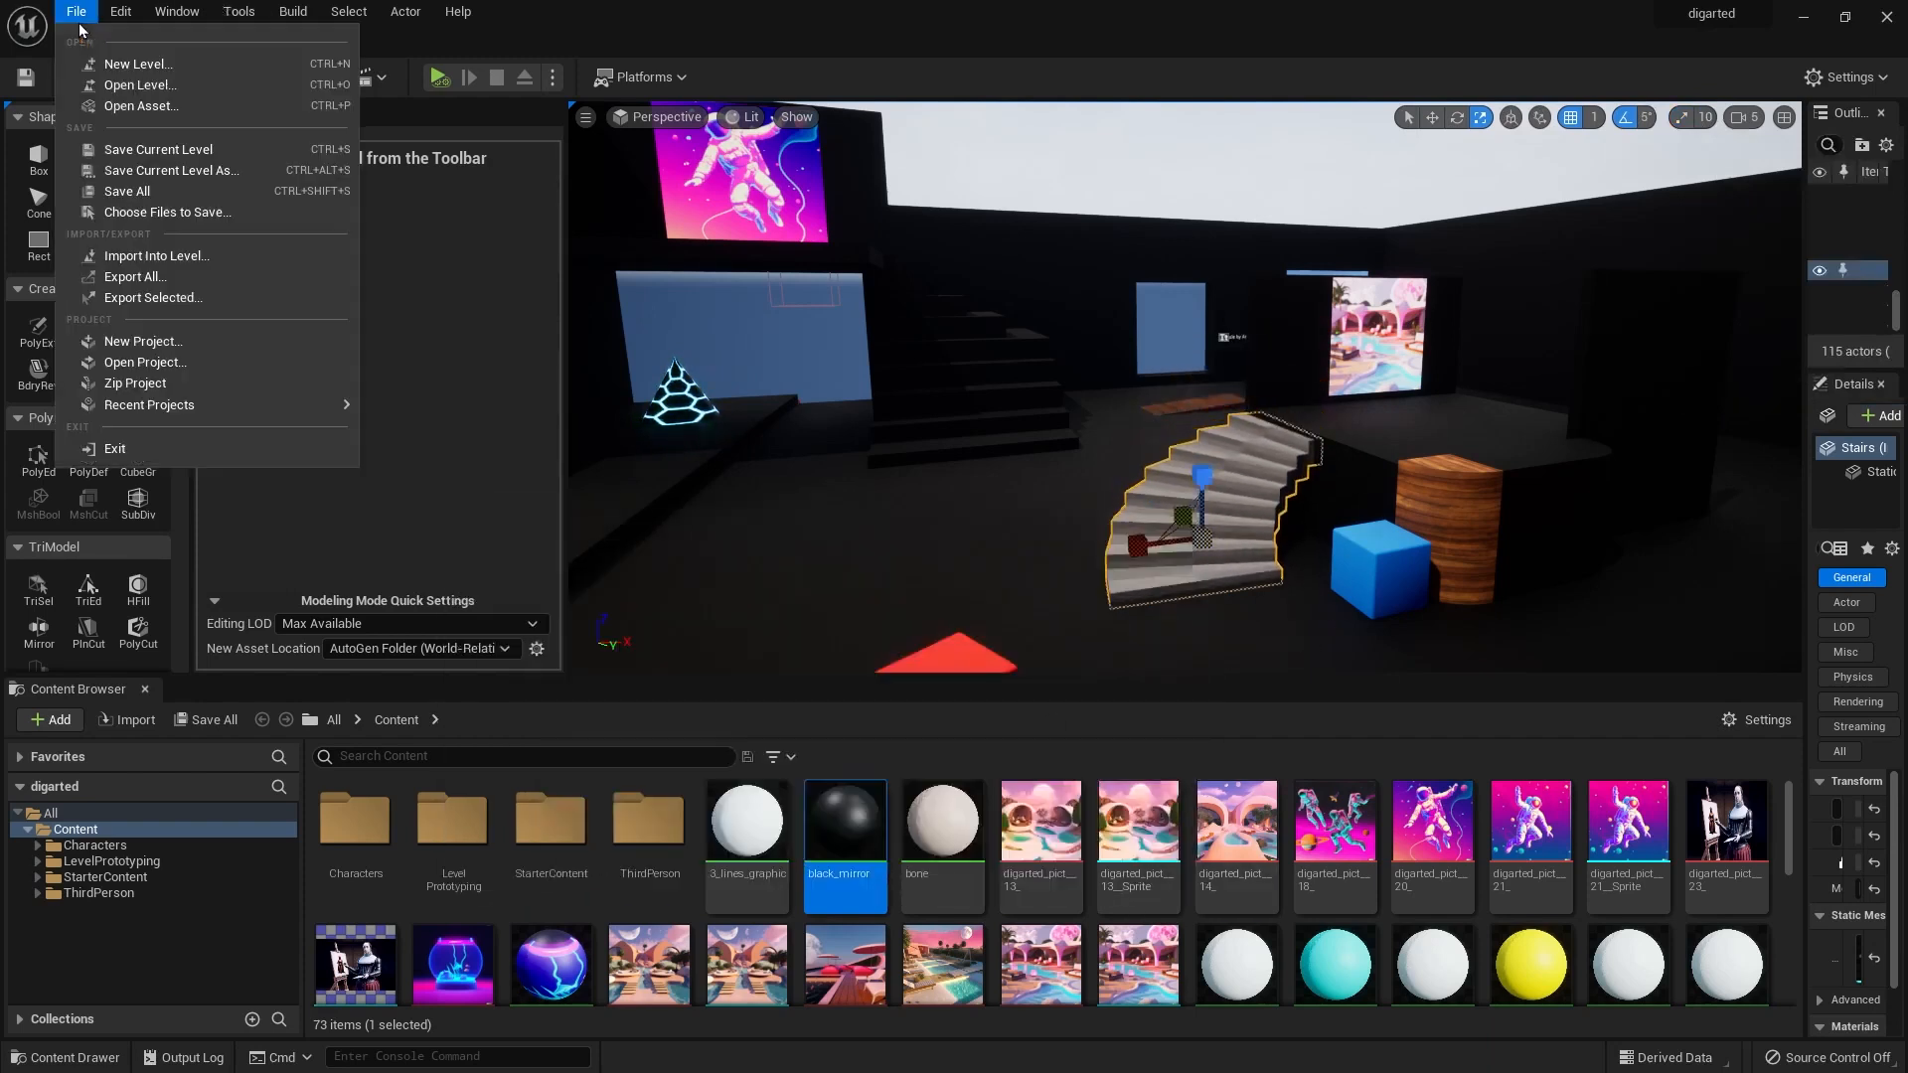
click(144, 195)
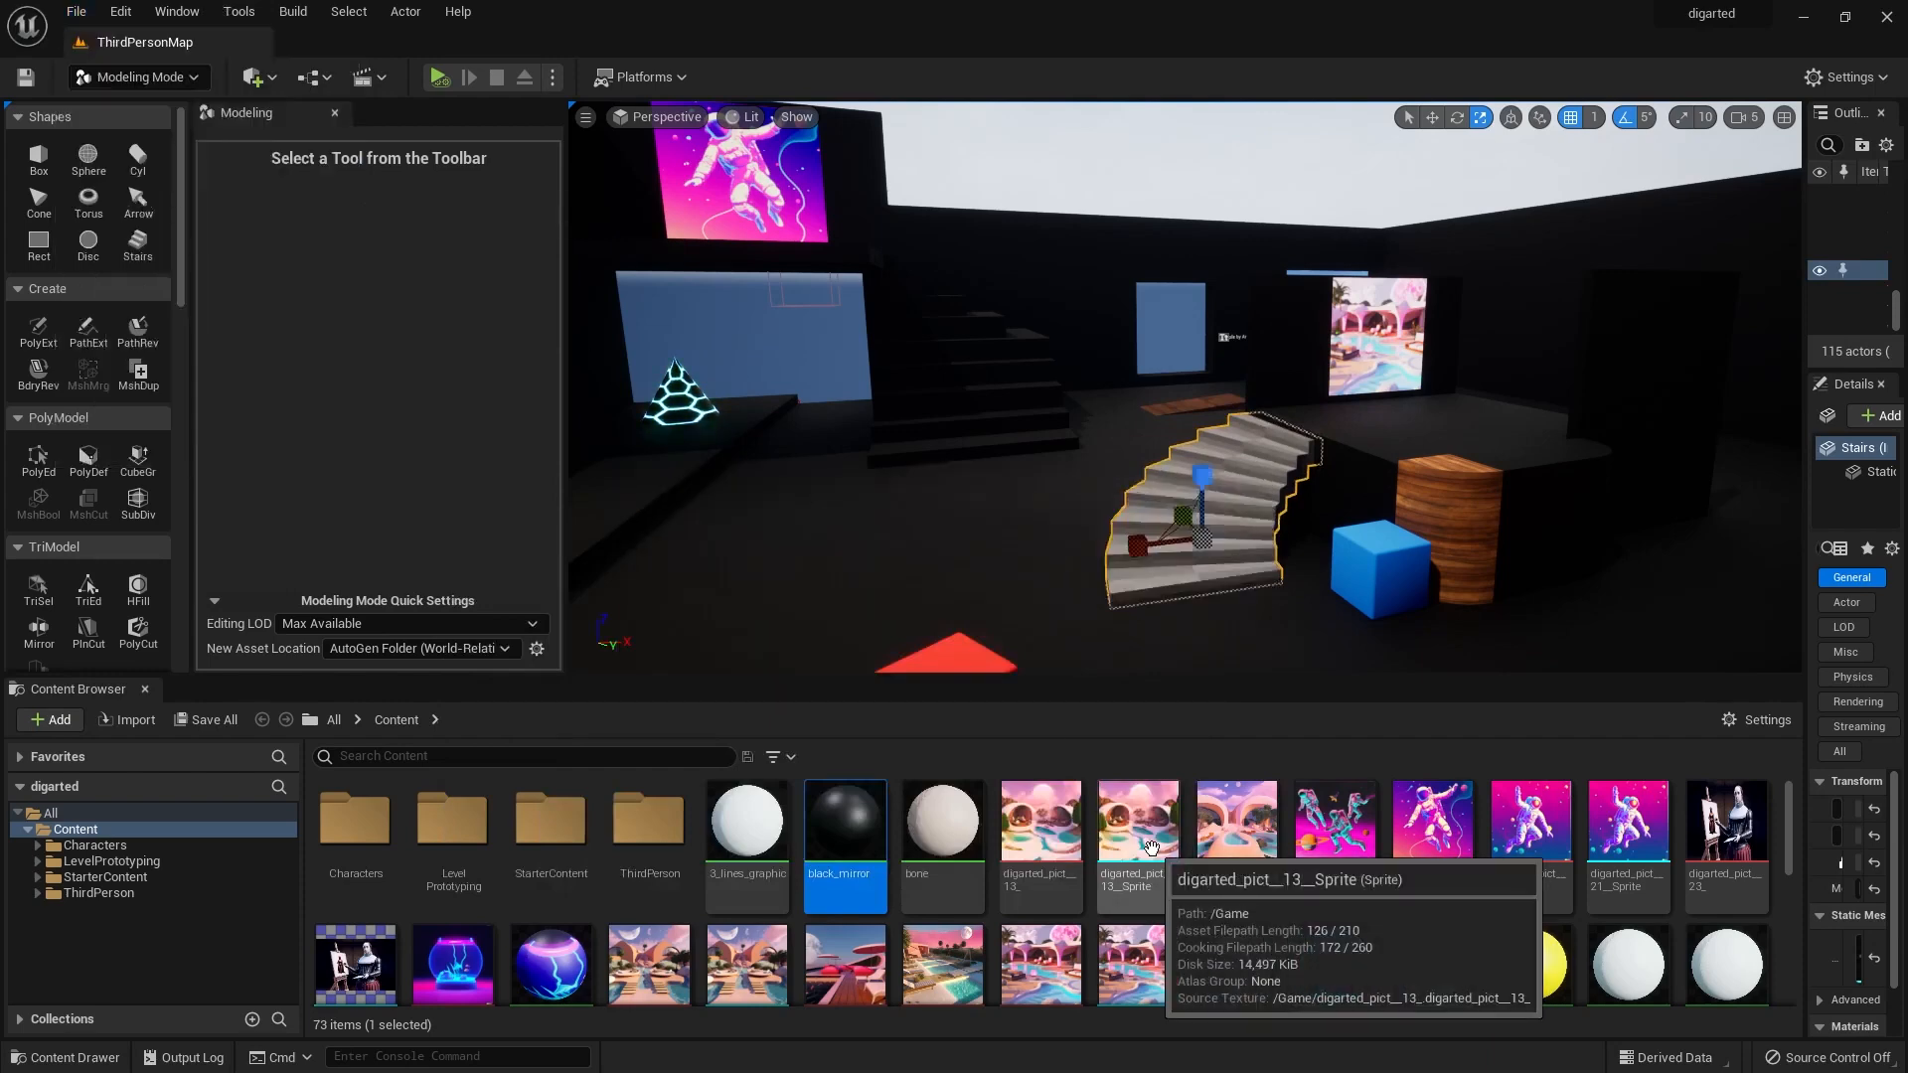
Apply the M_Wood_Floor_Walnut_Polished material to the spiral stairs and inspect the wooden steps up close.
scroll(1226, 880, down, 1)
scroll(1212, 885, down, 1)
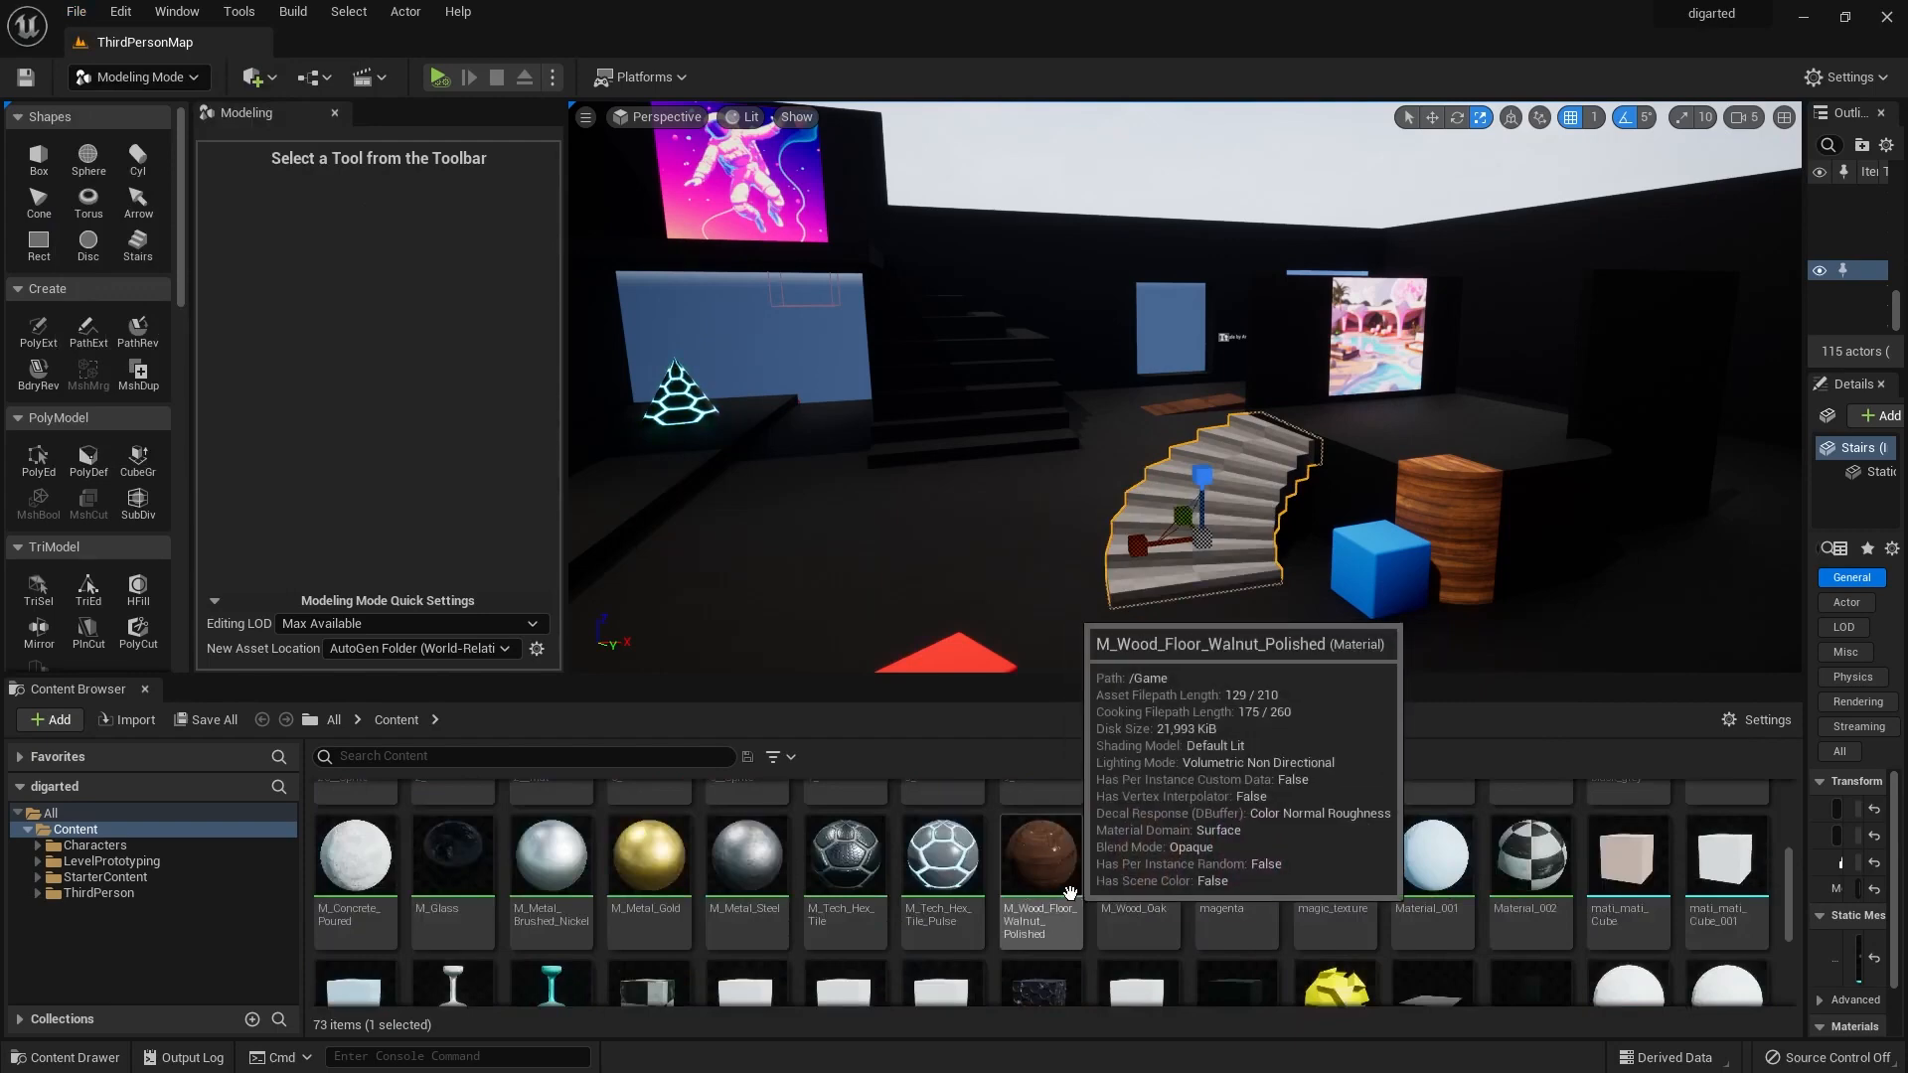
drag(1042, 859, 1250, 540)
scroll(1342, 630, up, 2)
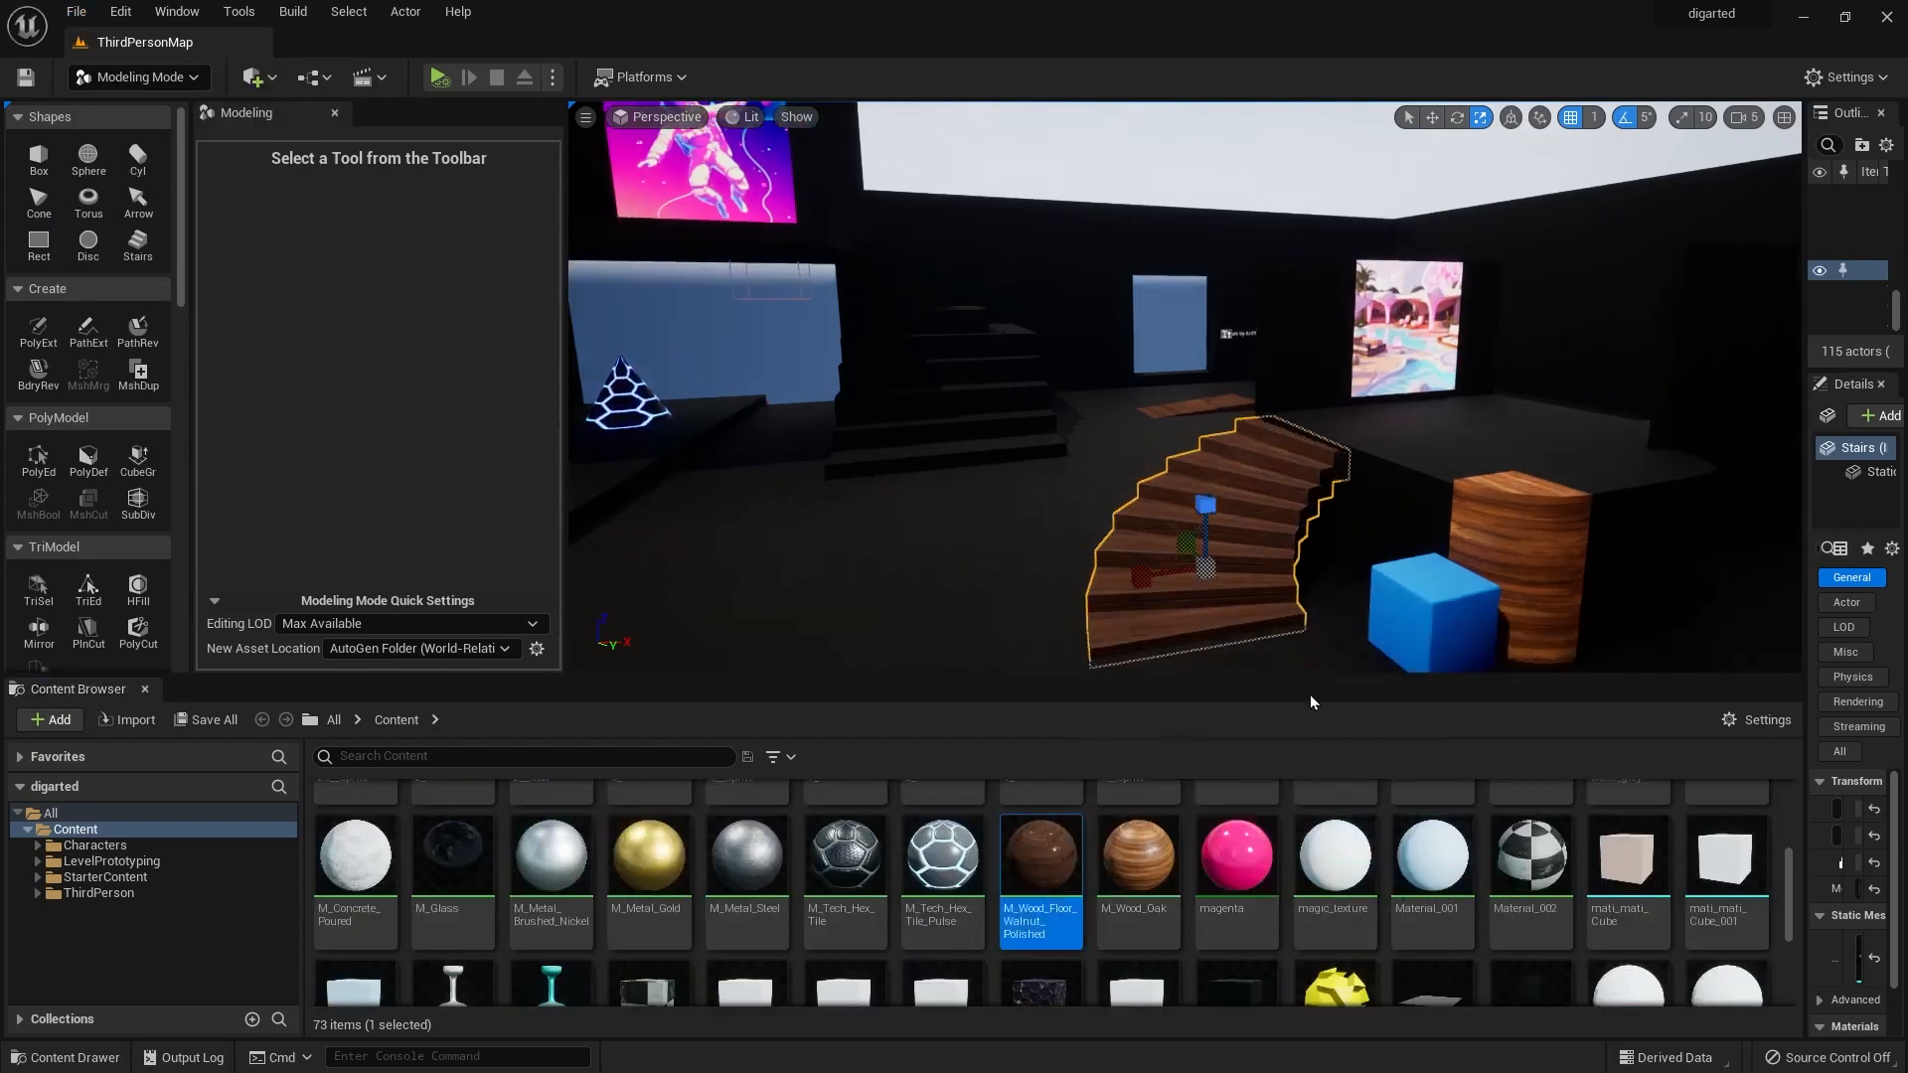
scroll(1299, 616, up, 5)
scroll(1355, 631, down, 3)
scroll(1449, 604, down, 2)
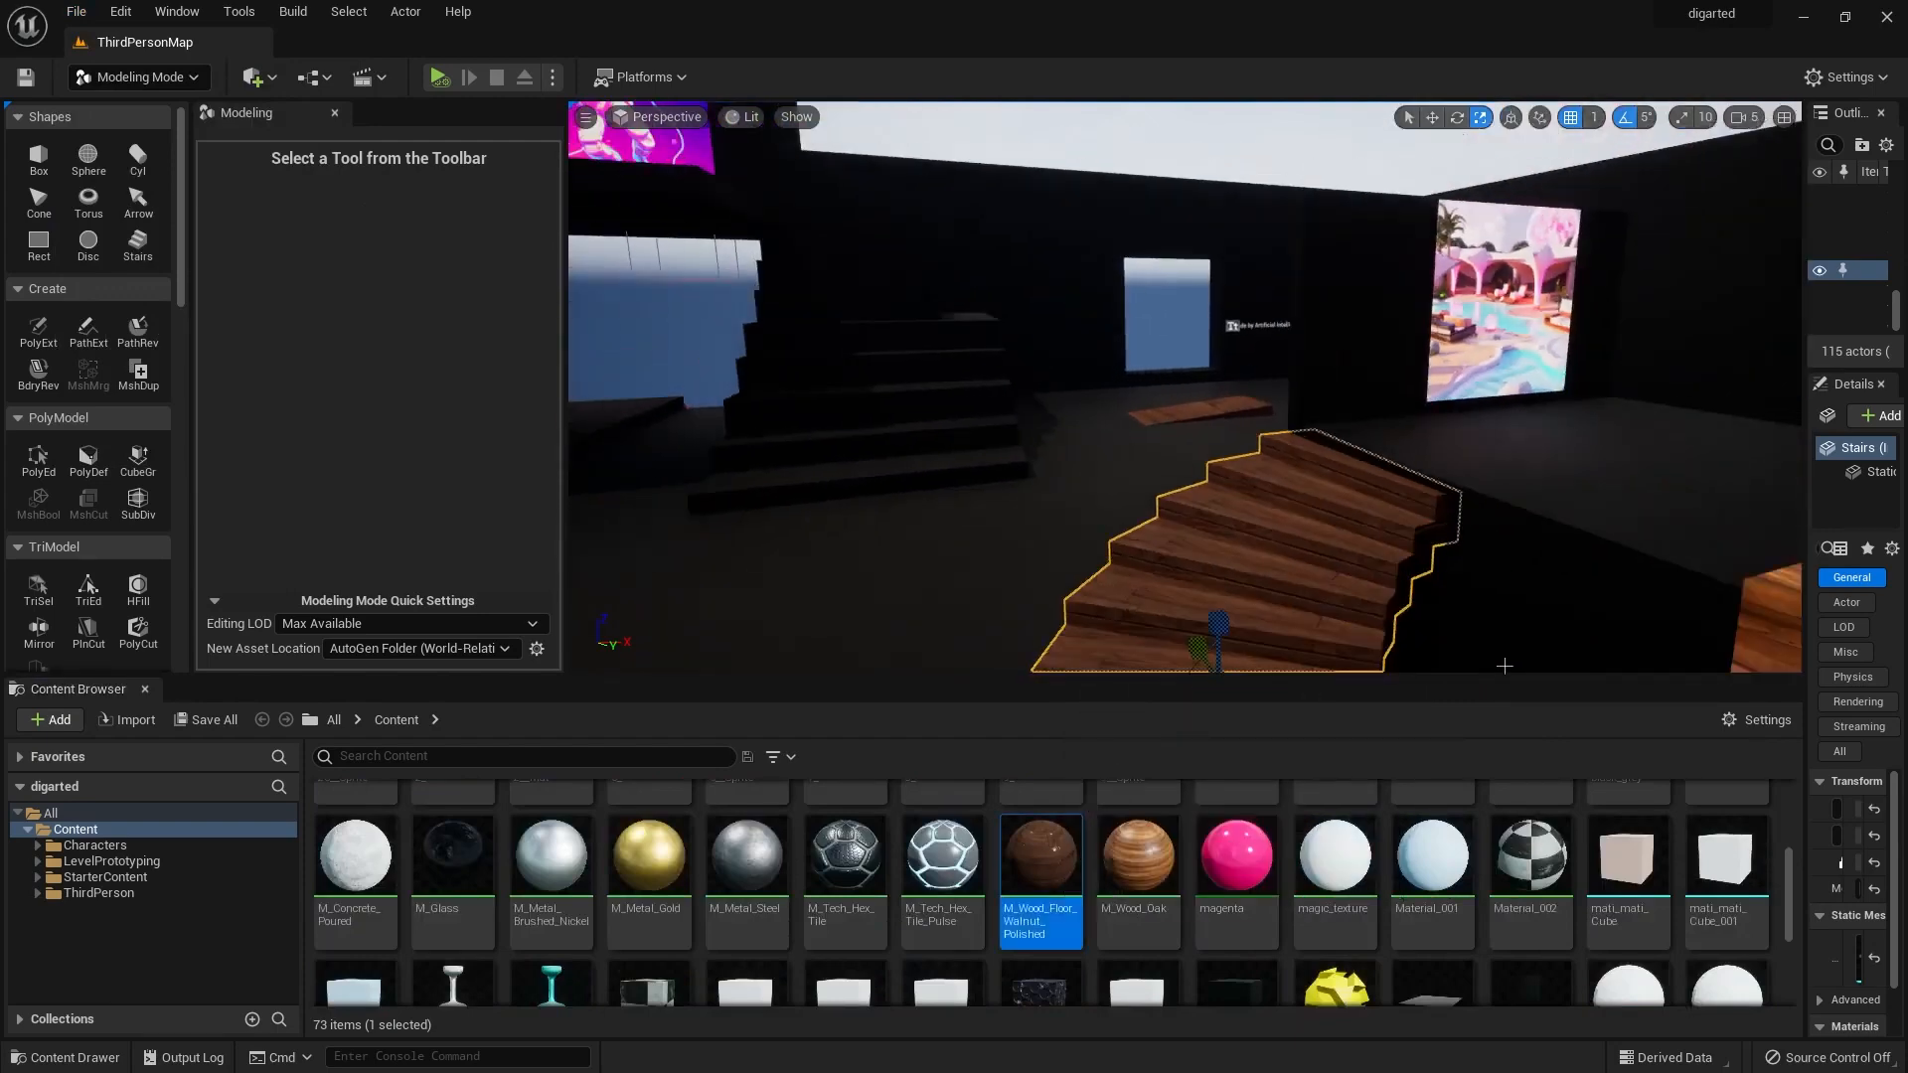
middle_drag(1525, 652, 1560, 721)
Start a play session, change the editor from Modeling to Select mode, and stop the session.
click(438, 78)
click(137, 77)
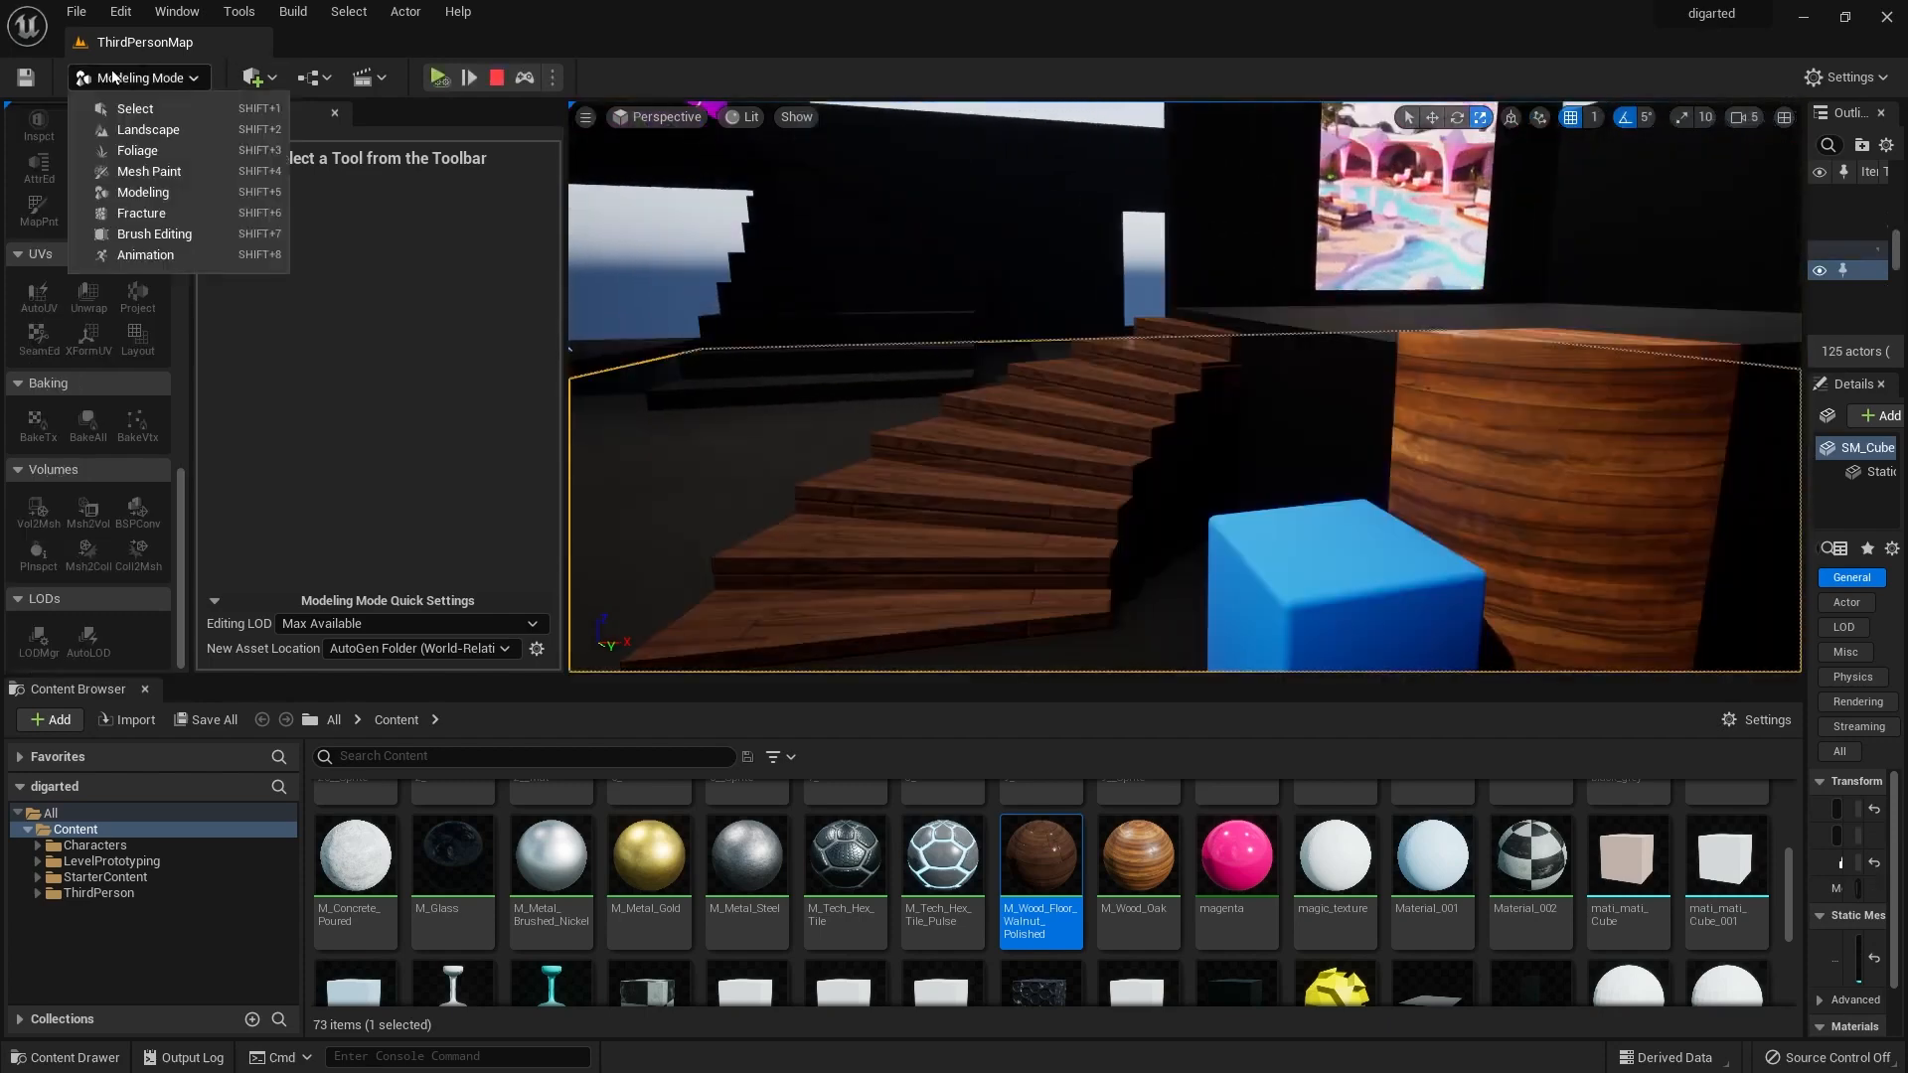
click(129, 109)
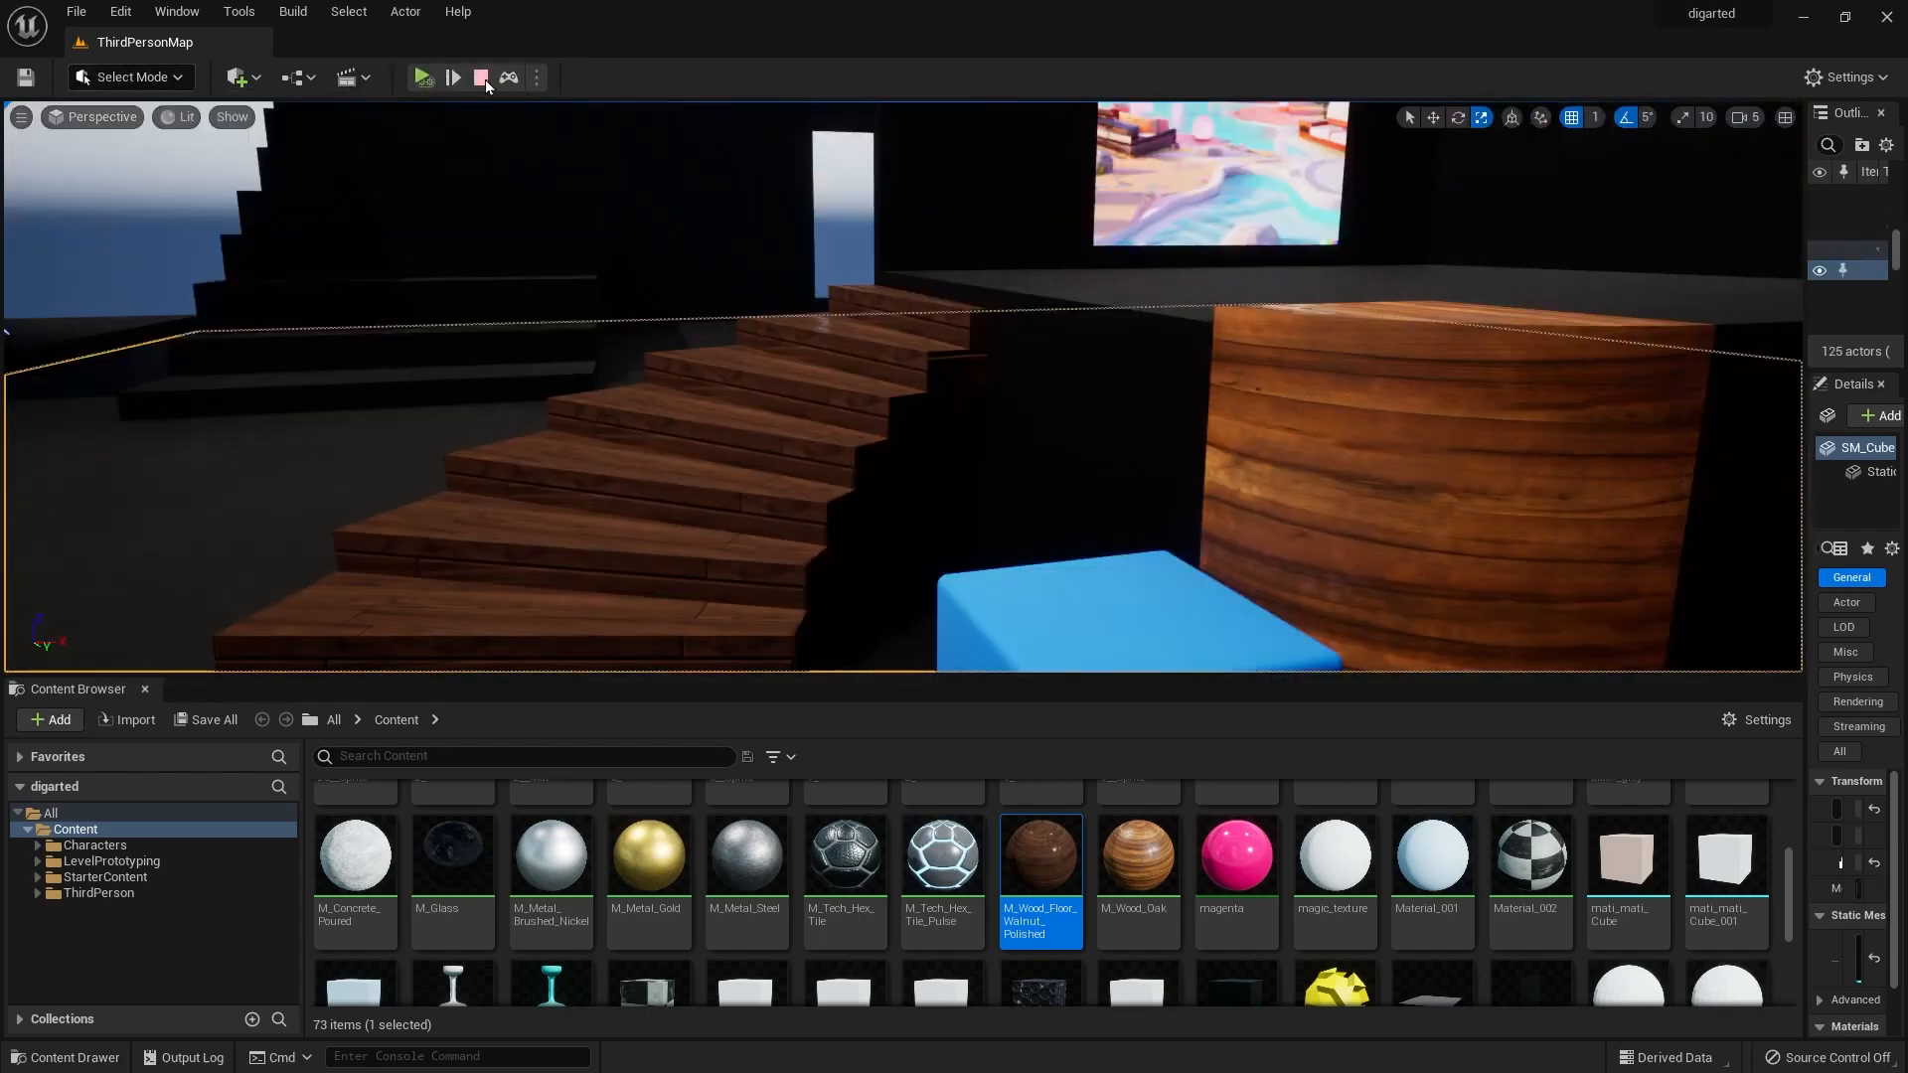
click(485, 79)
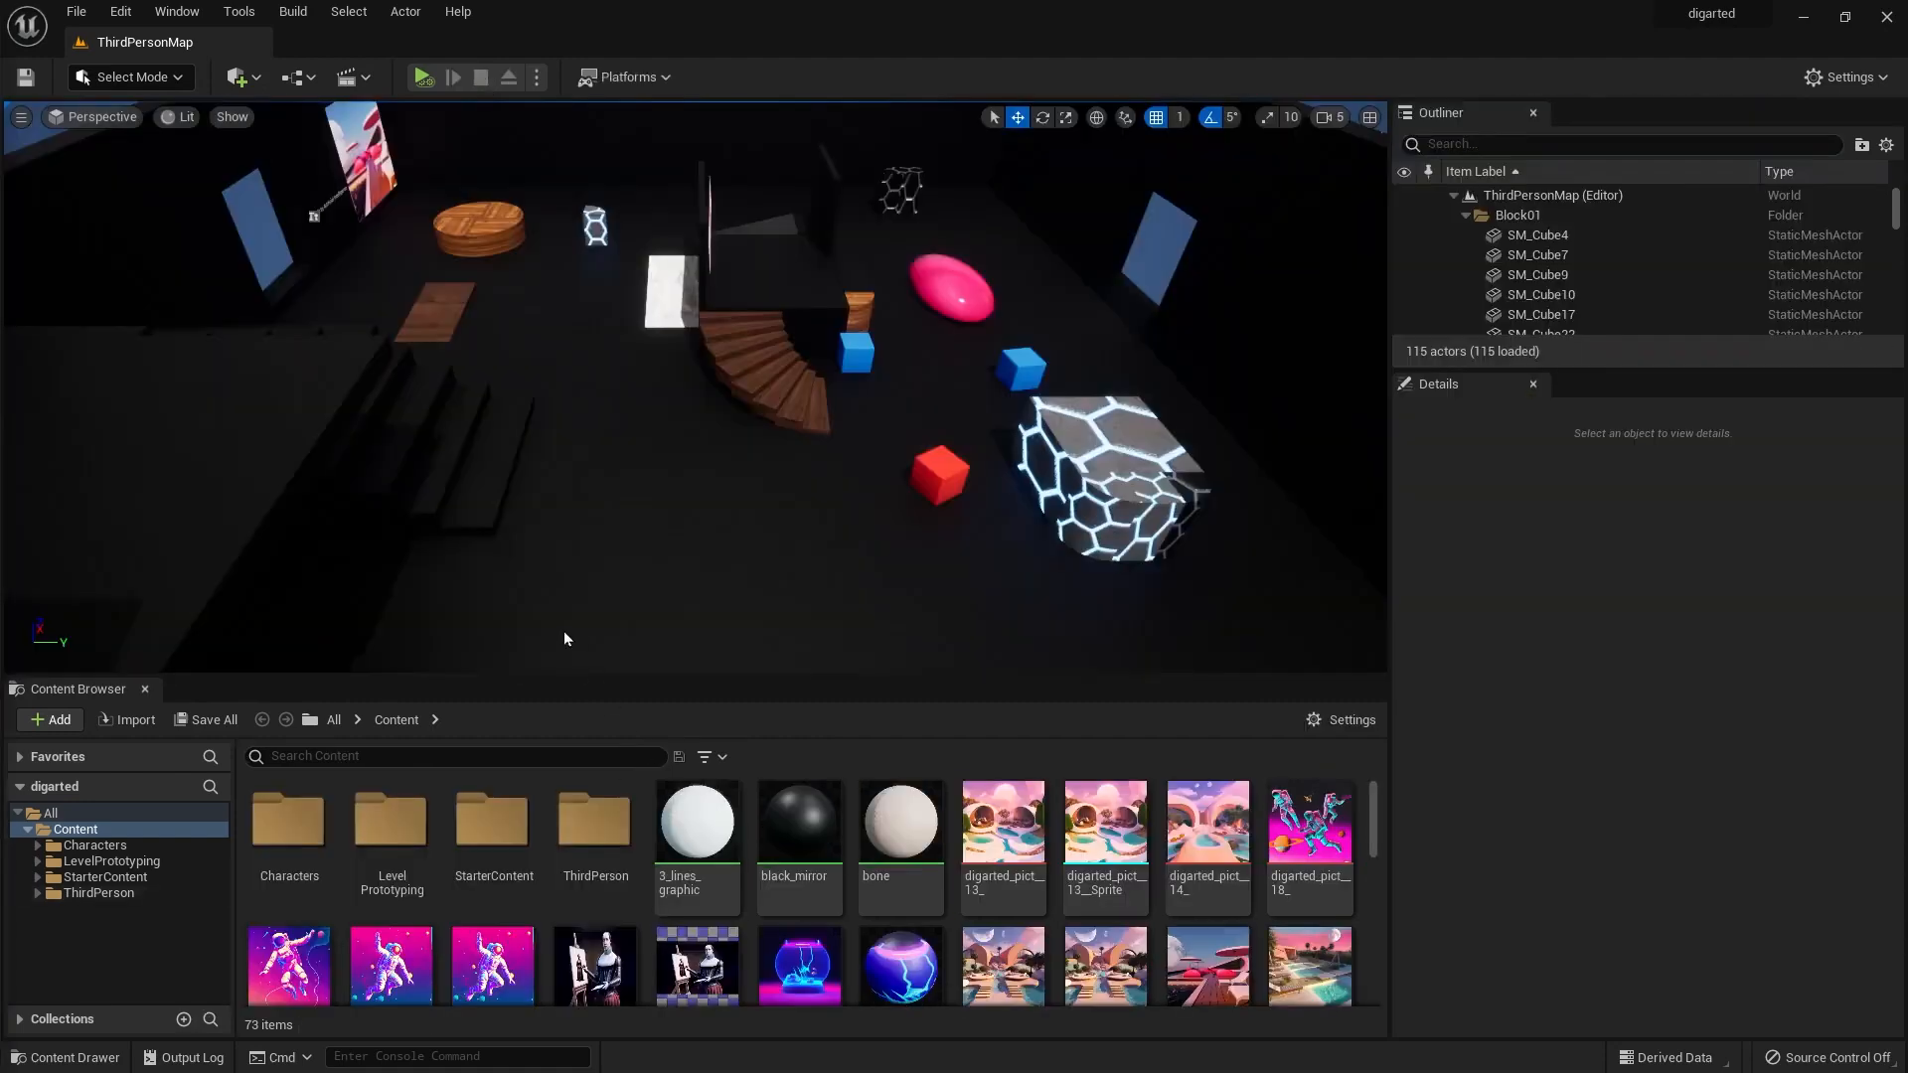
Play the level, take control of the character, walk it through the gallery to test the stairs, and end the session.
click(422, 77)
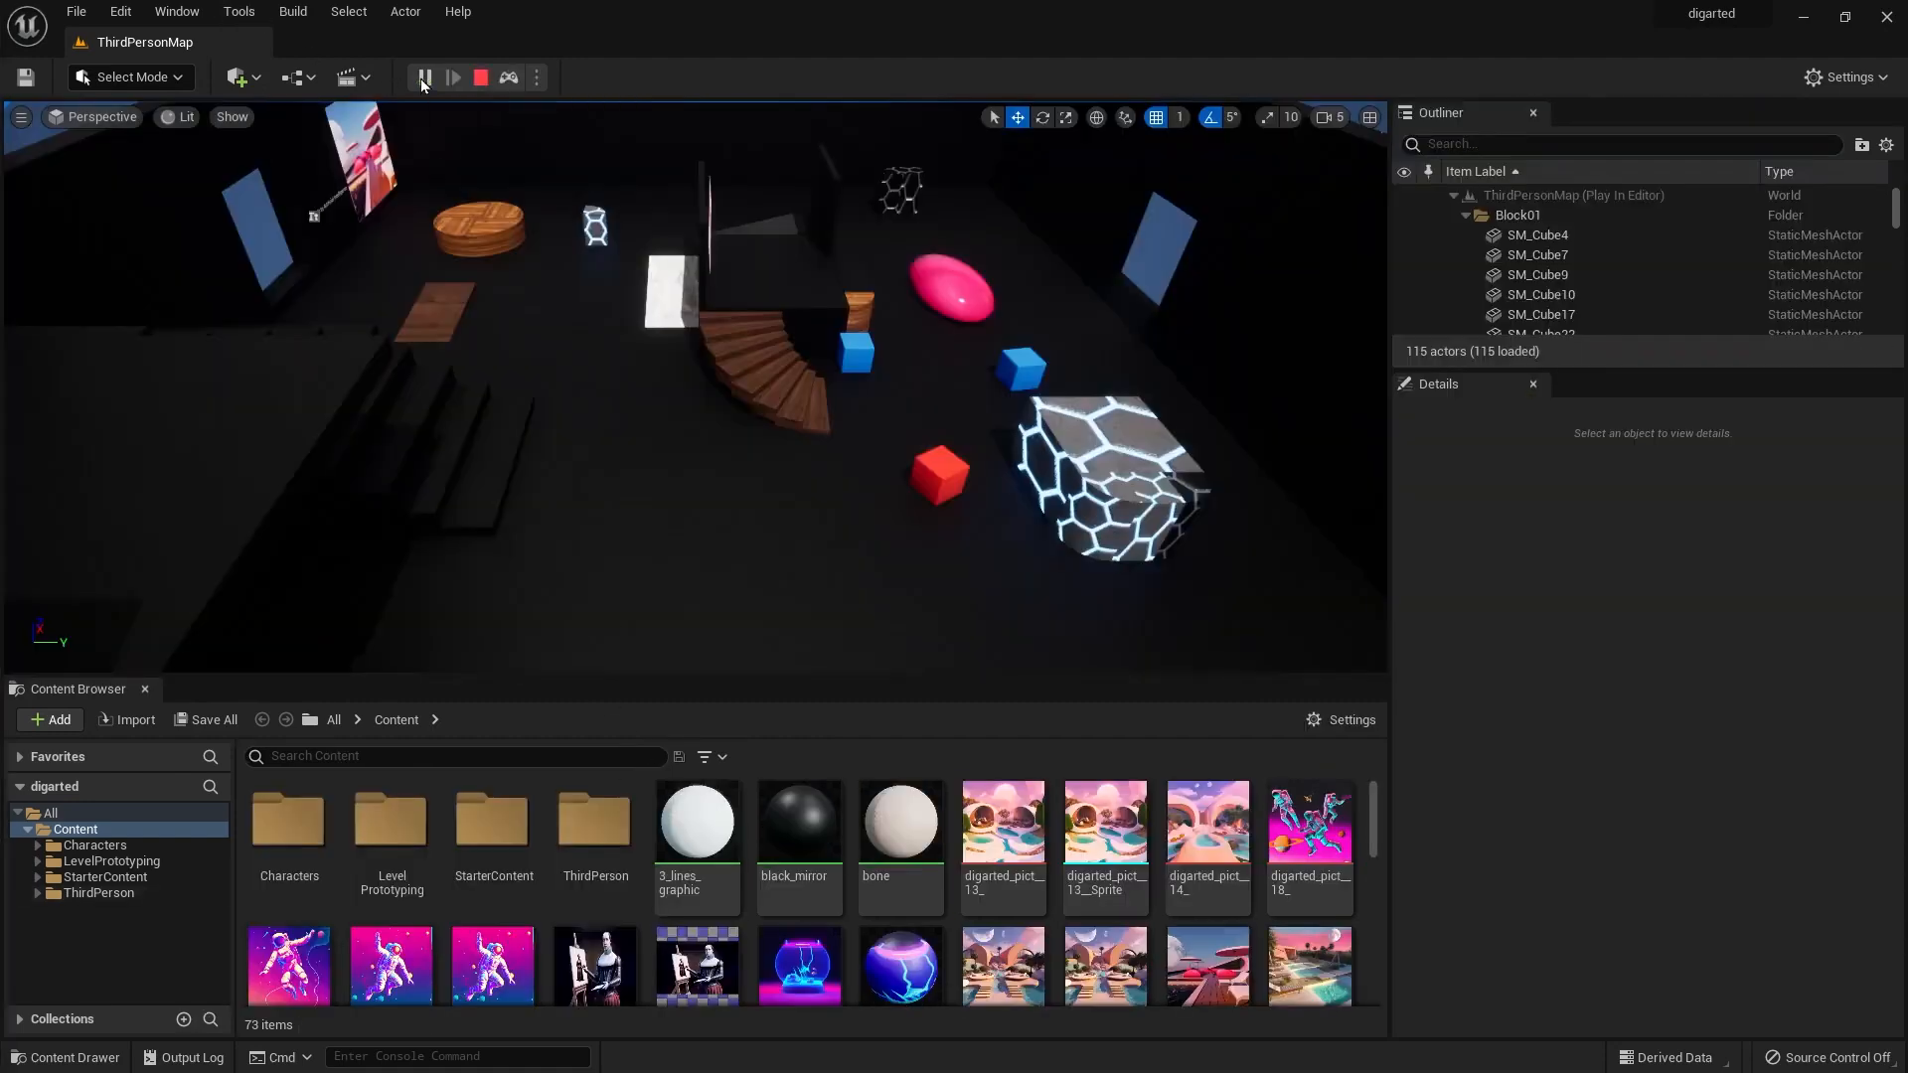
click(509, 79)
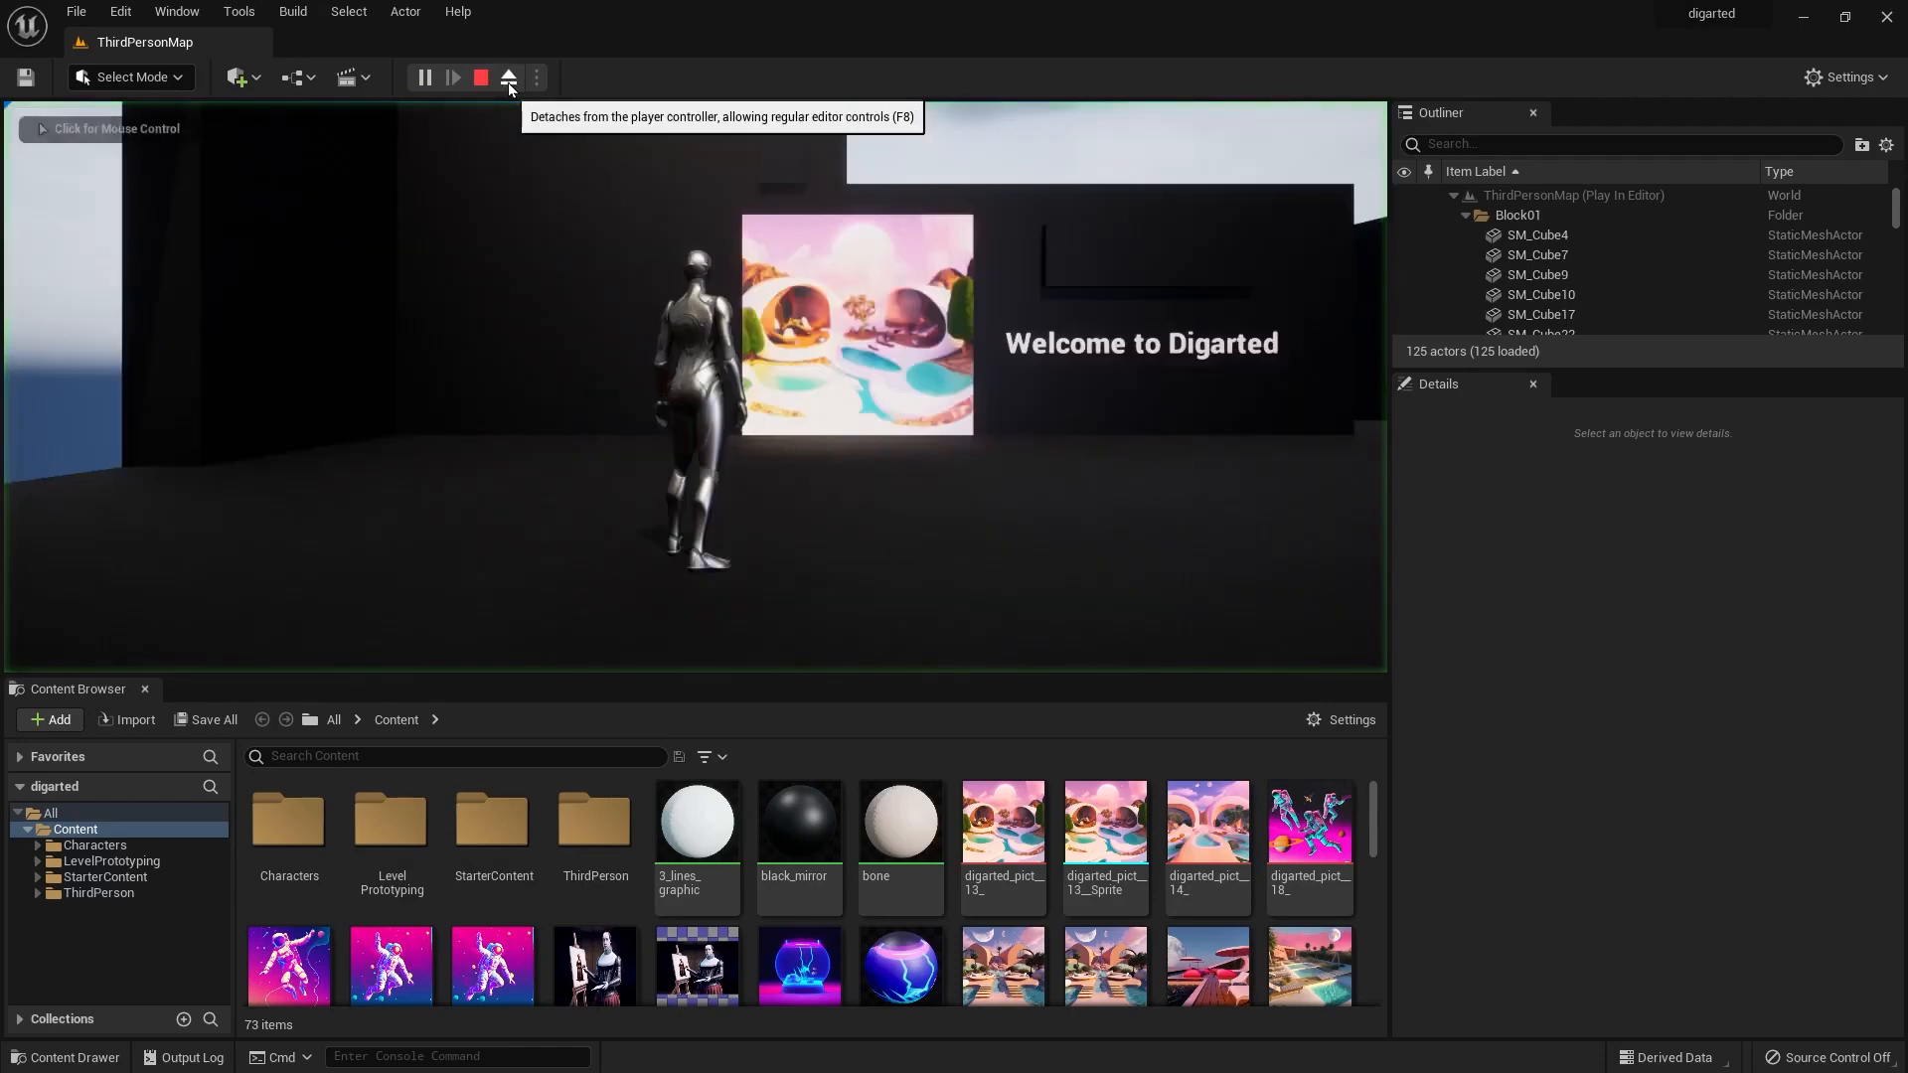
click(860, 469)
key(w)
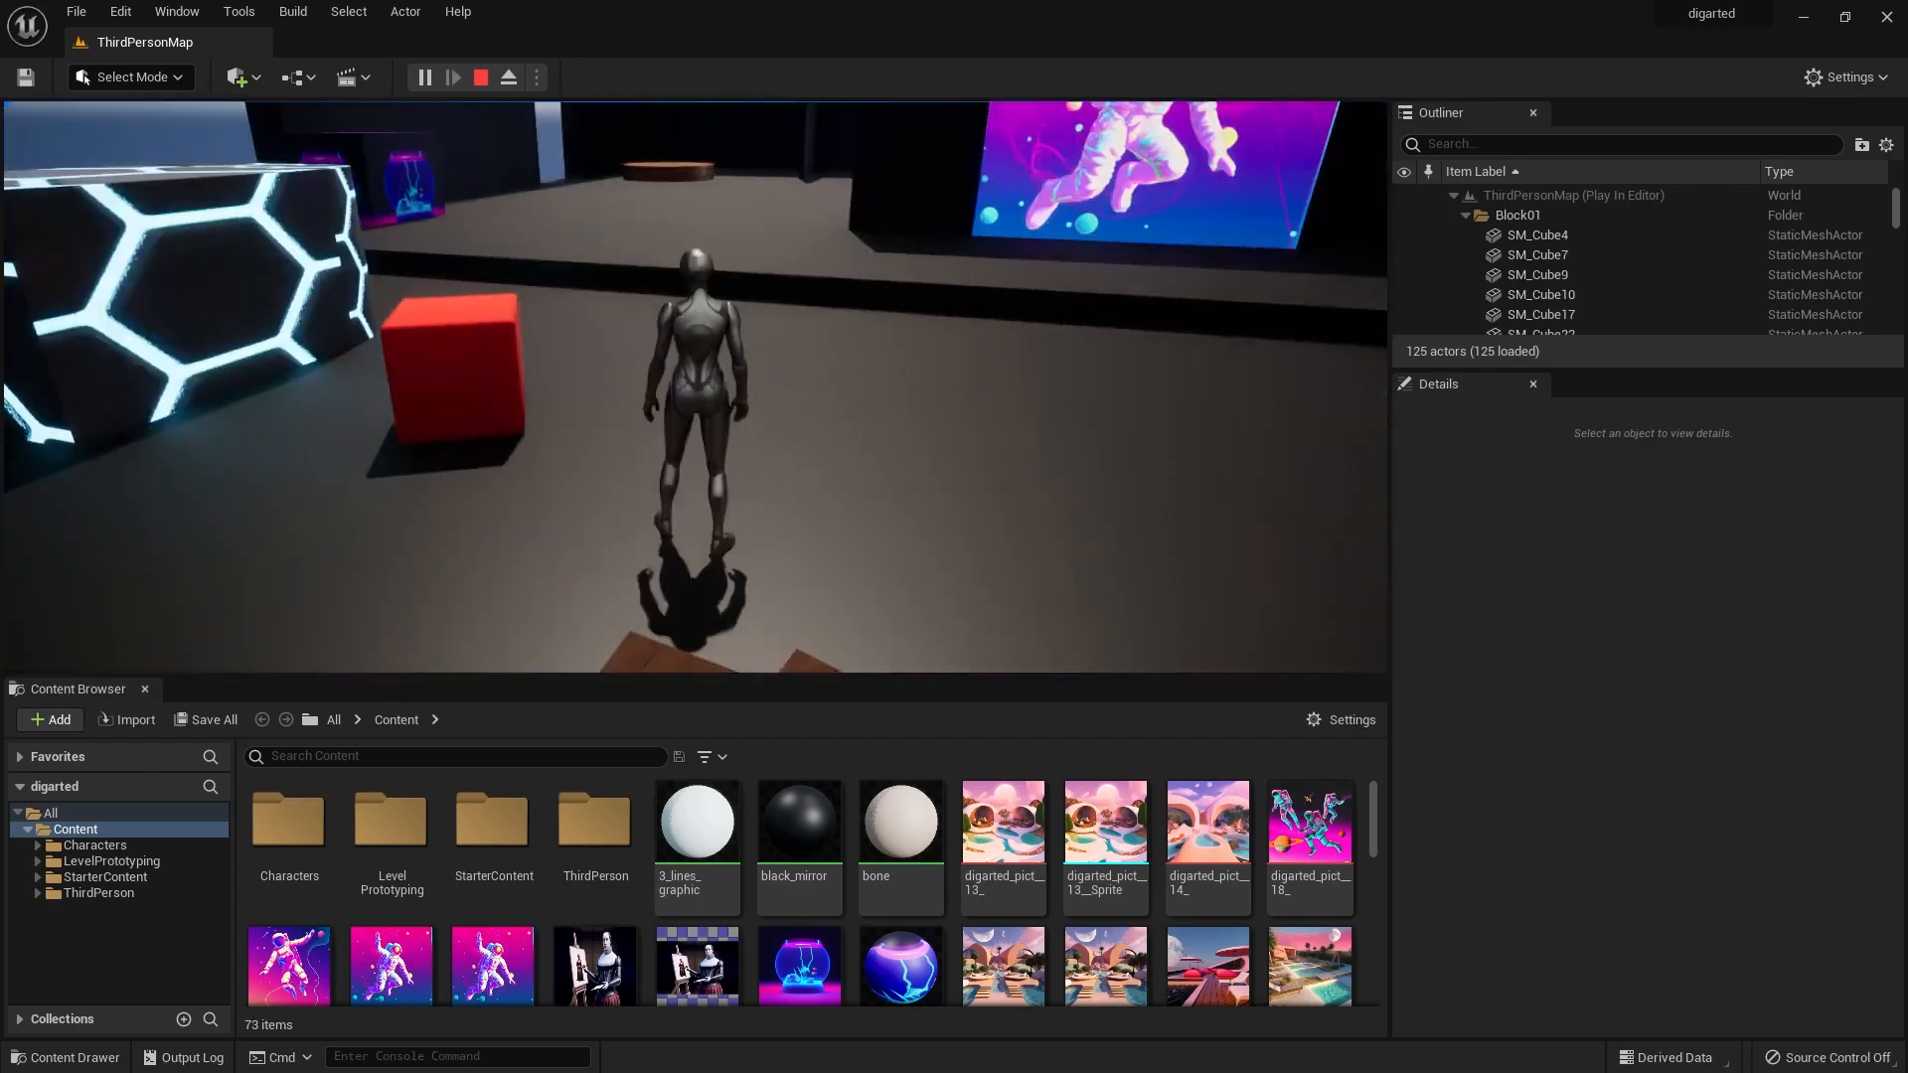
key(Escape)
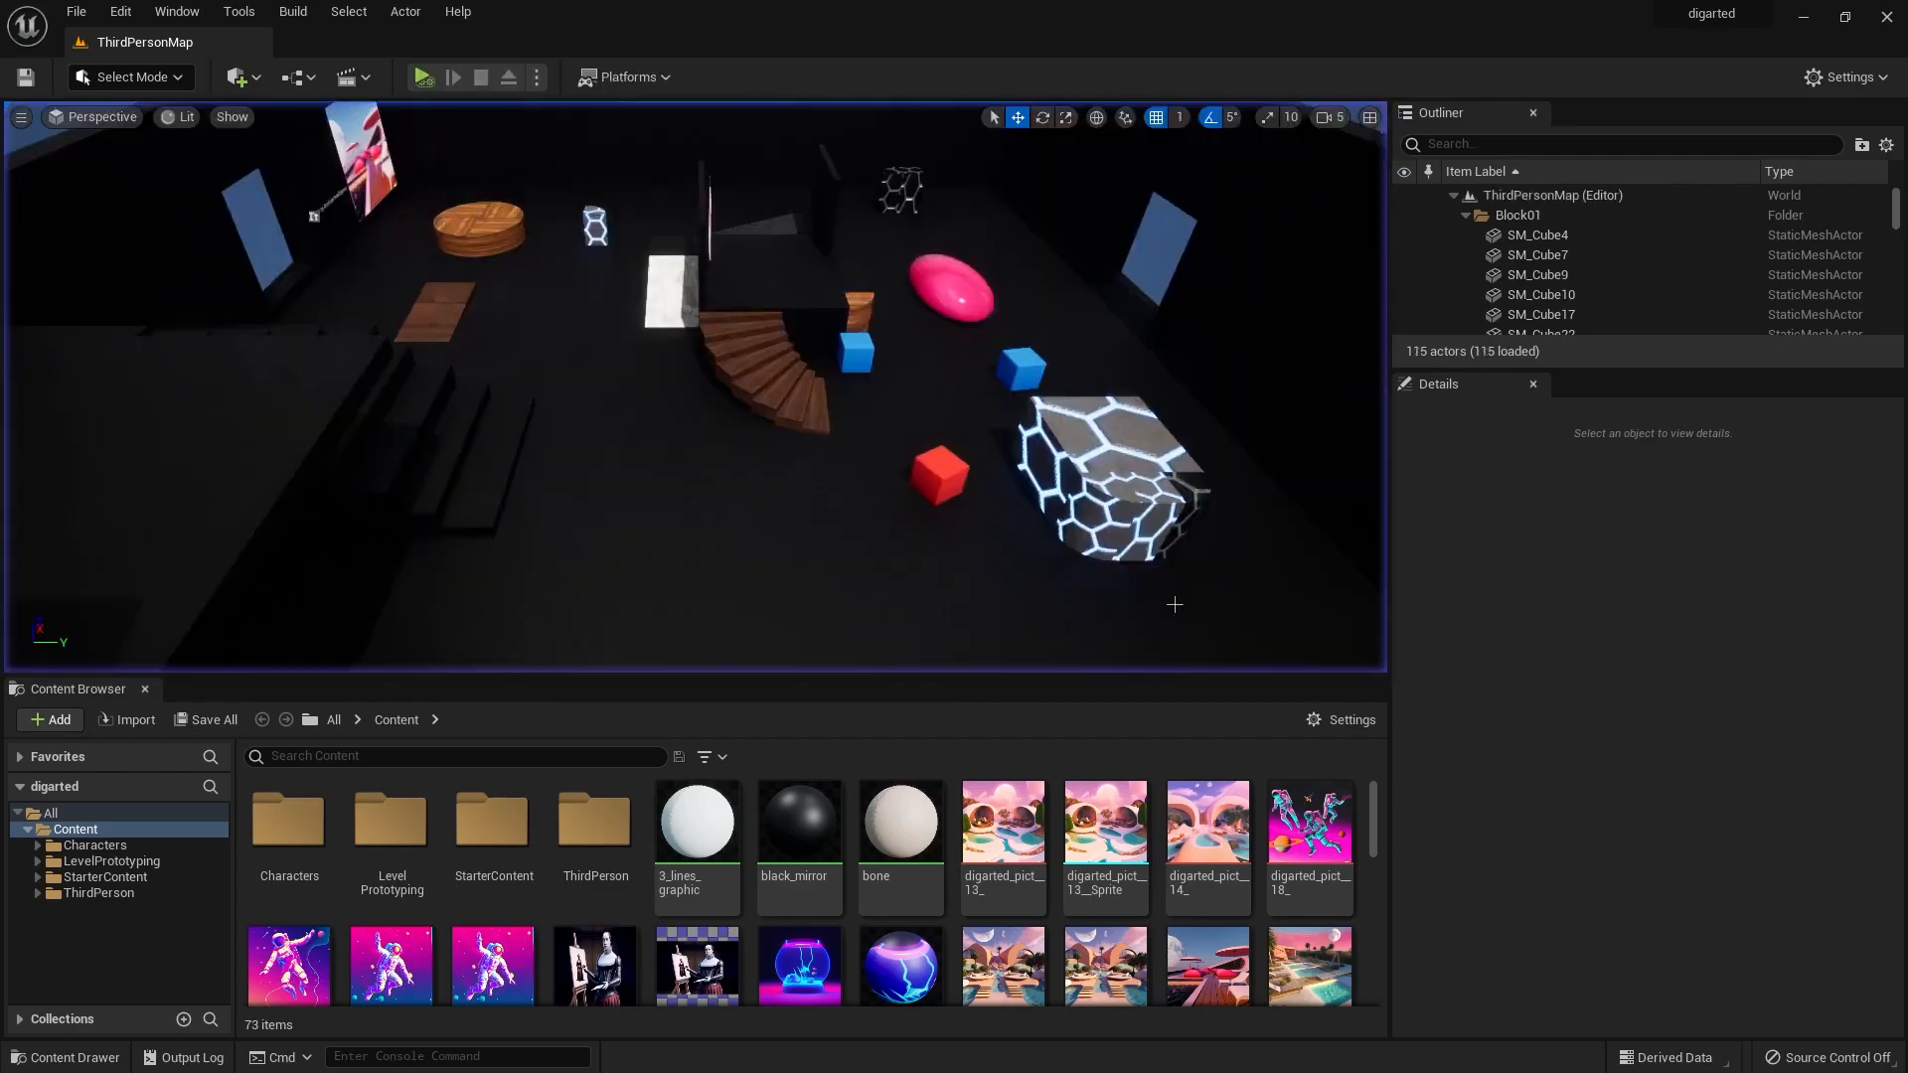
Save all changes, select the gallery floor SM_Cube and frame it in the view.
click(74, 14)
click(164, 195)
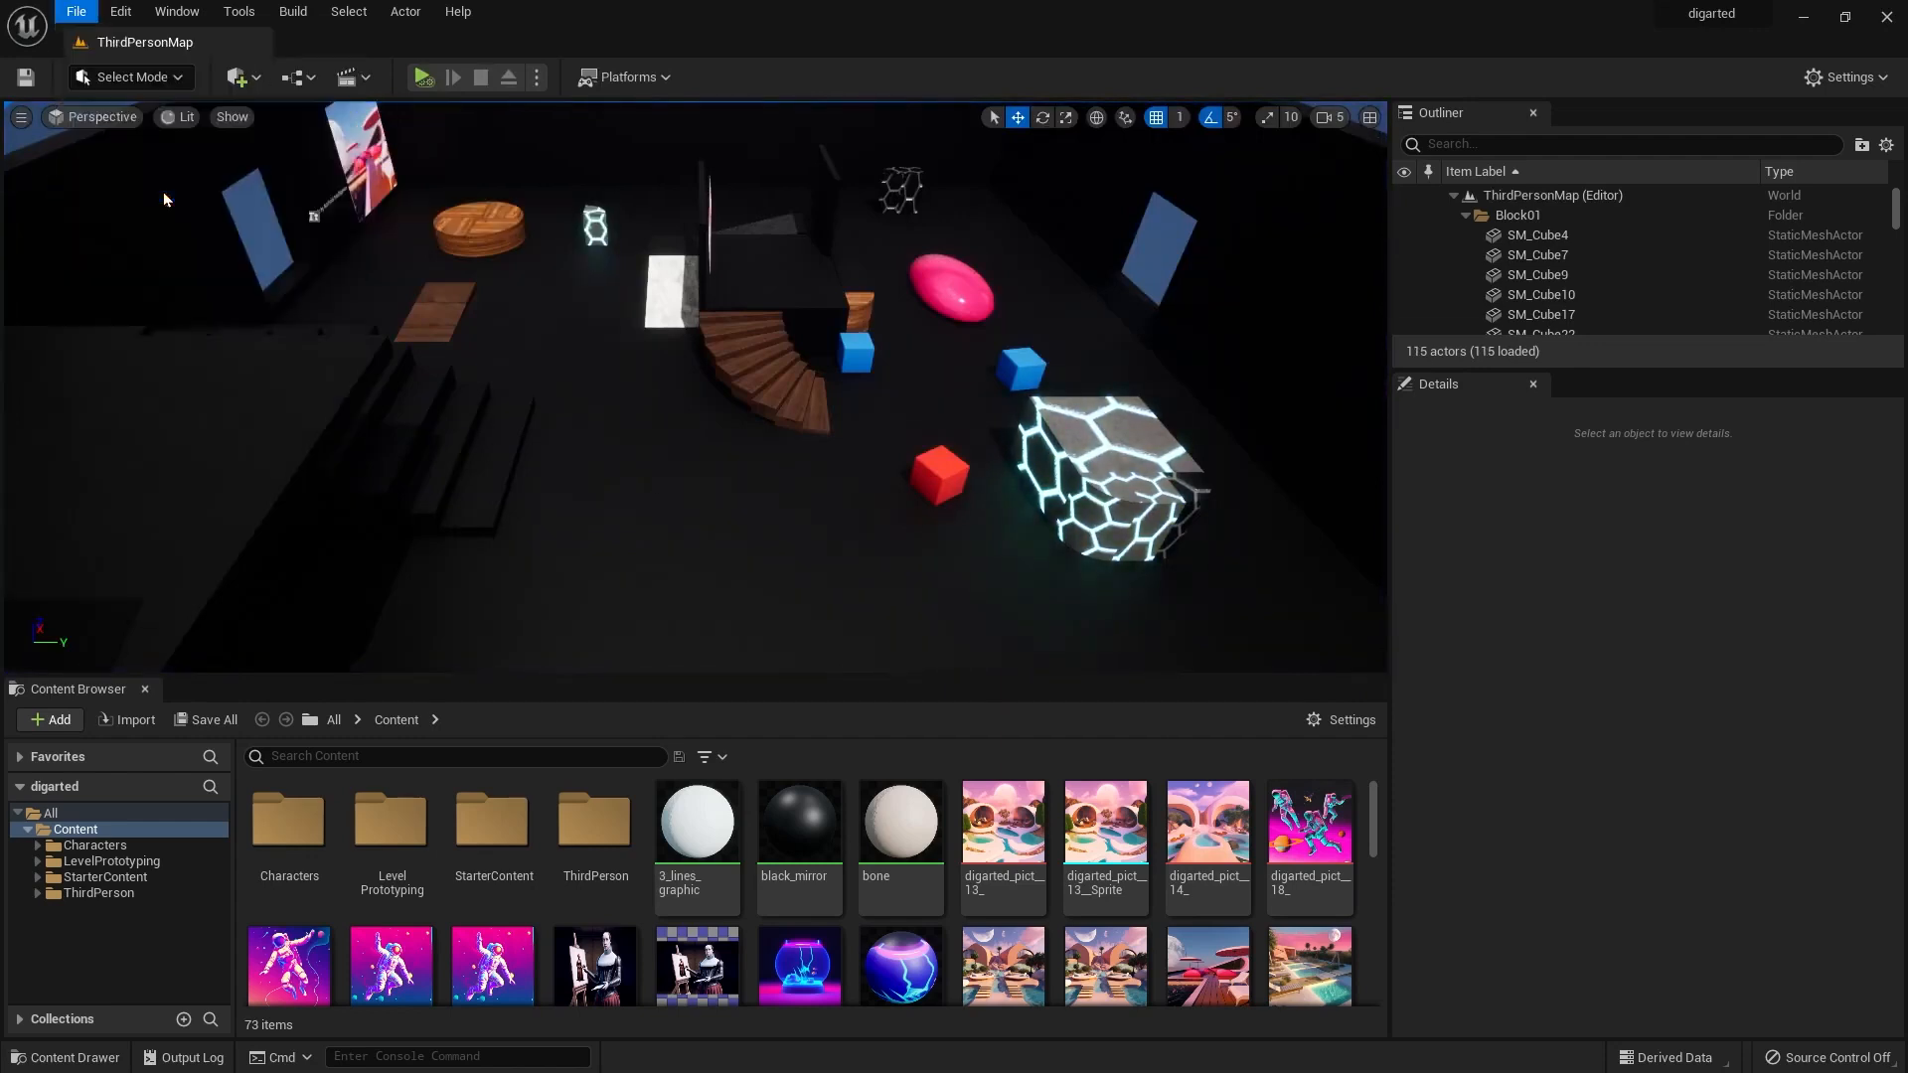
click(744, 569)
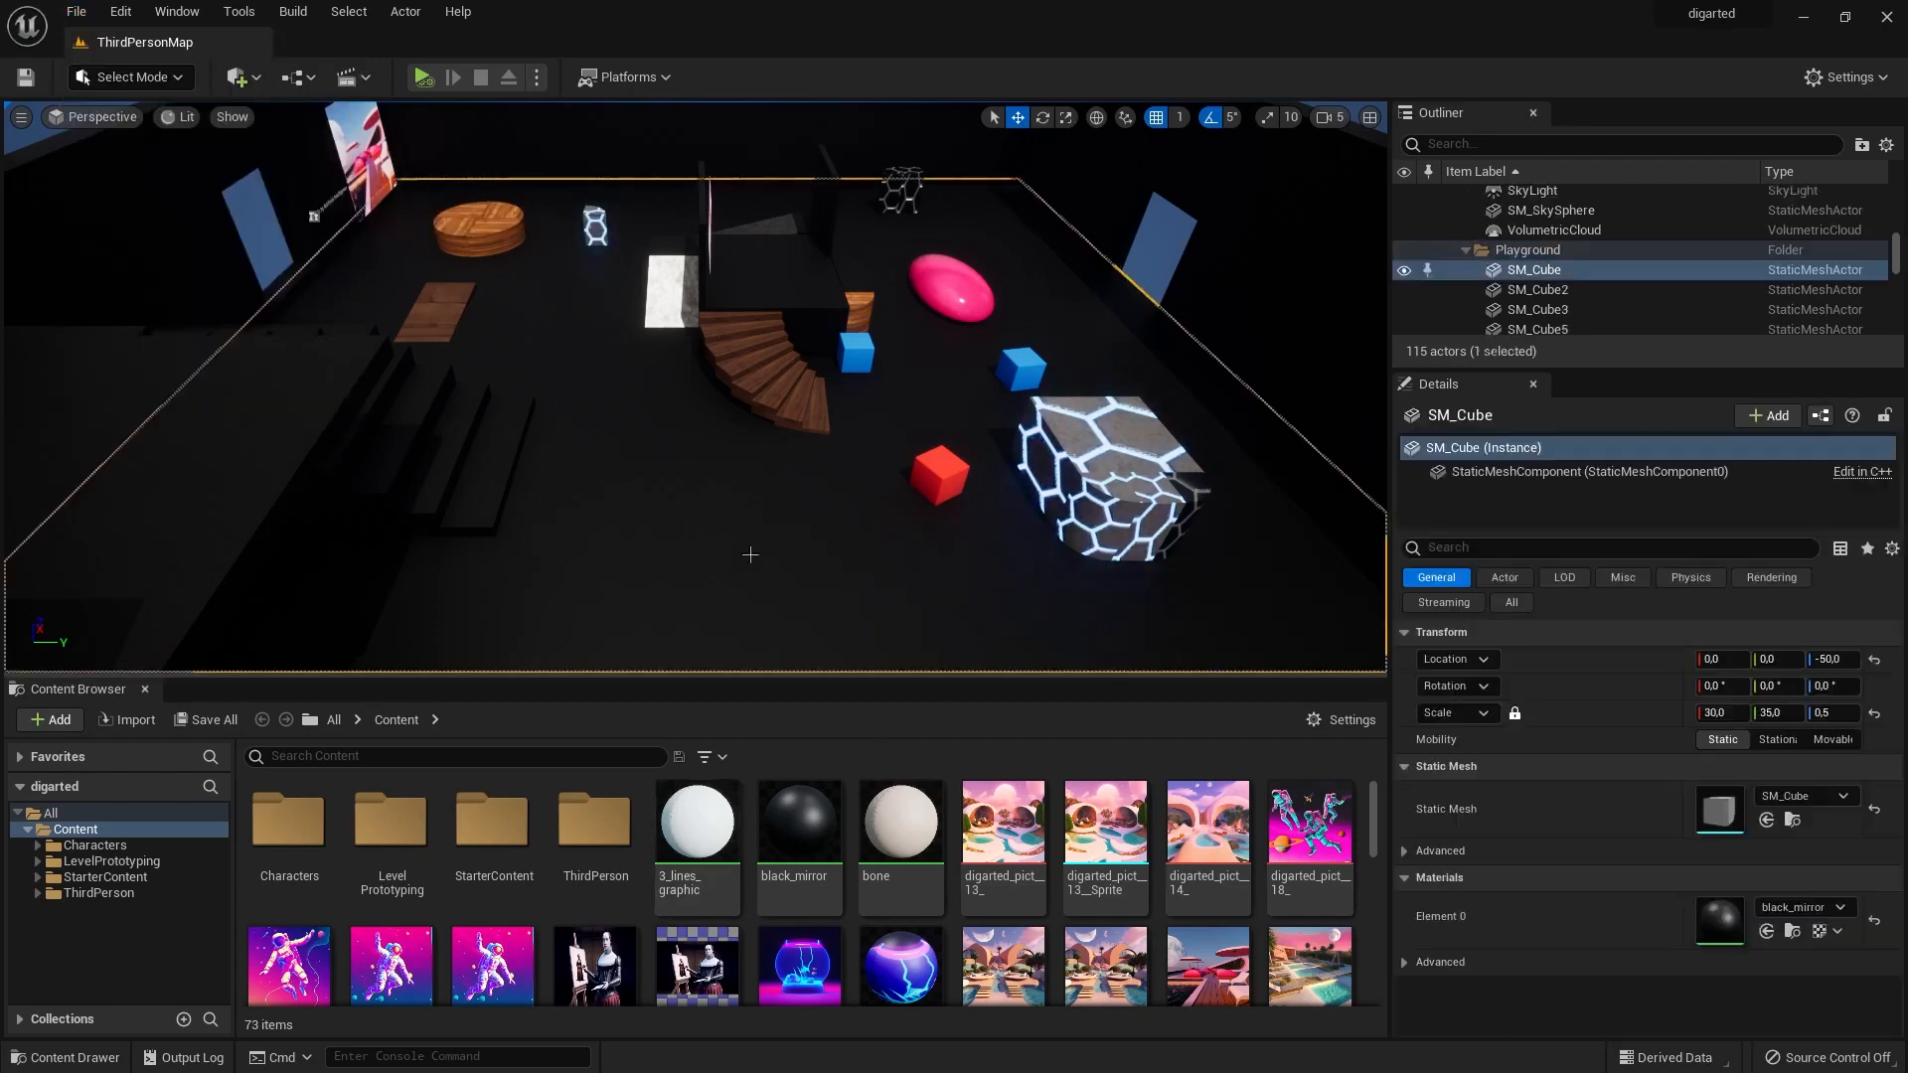
key(f)
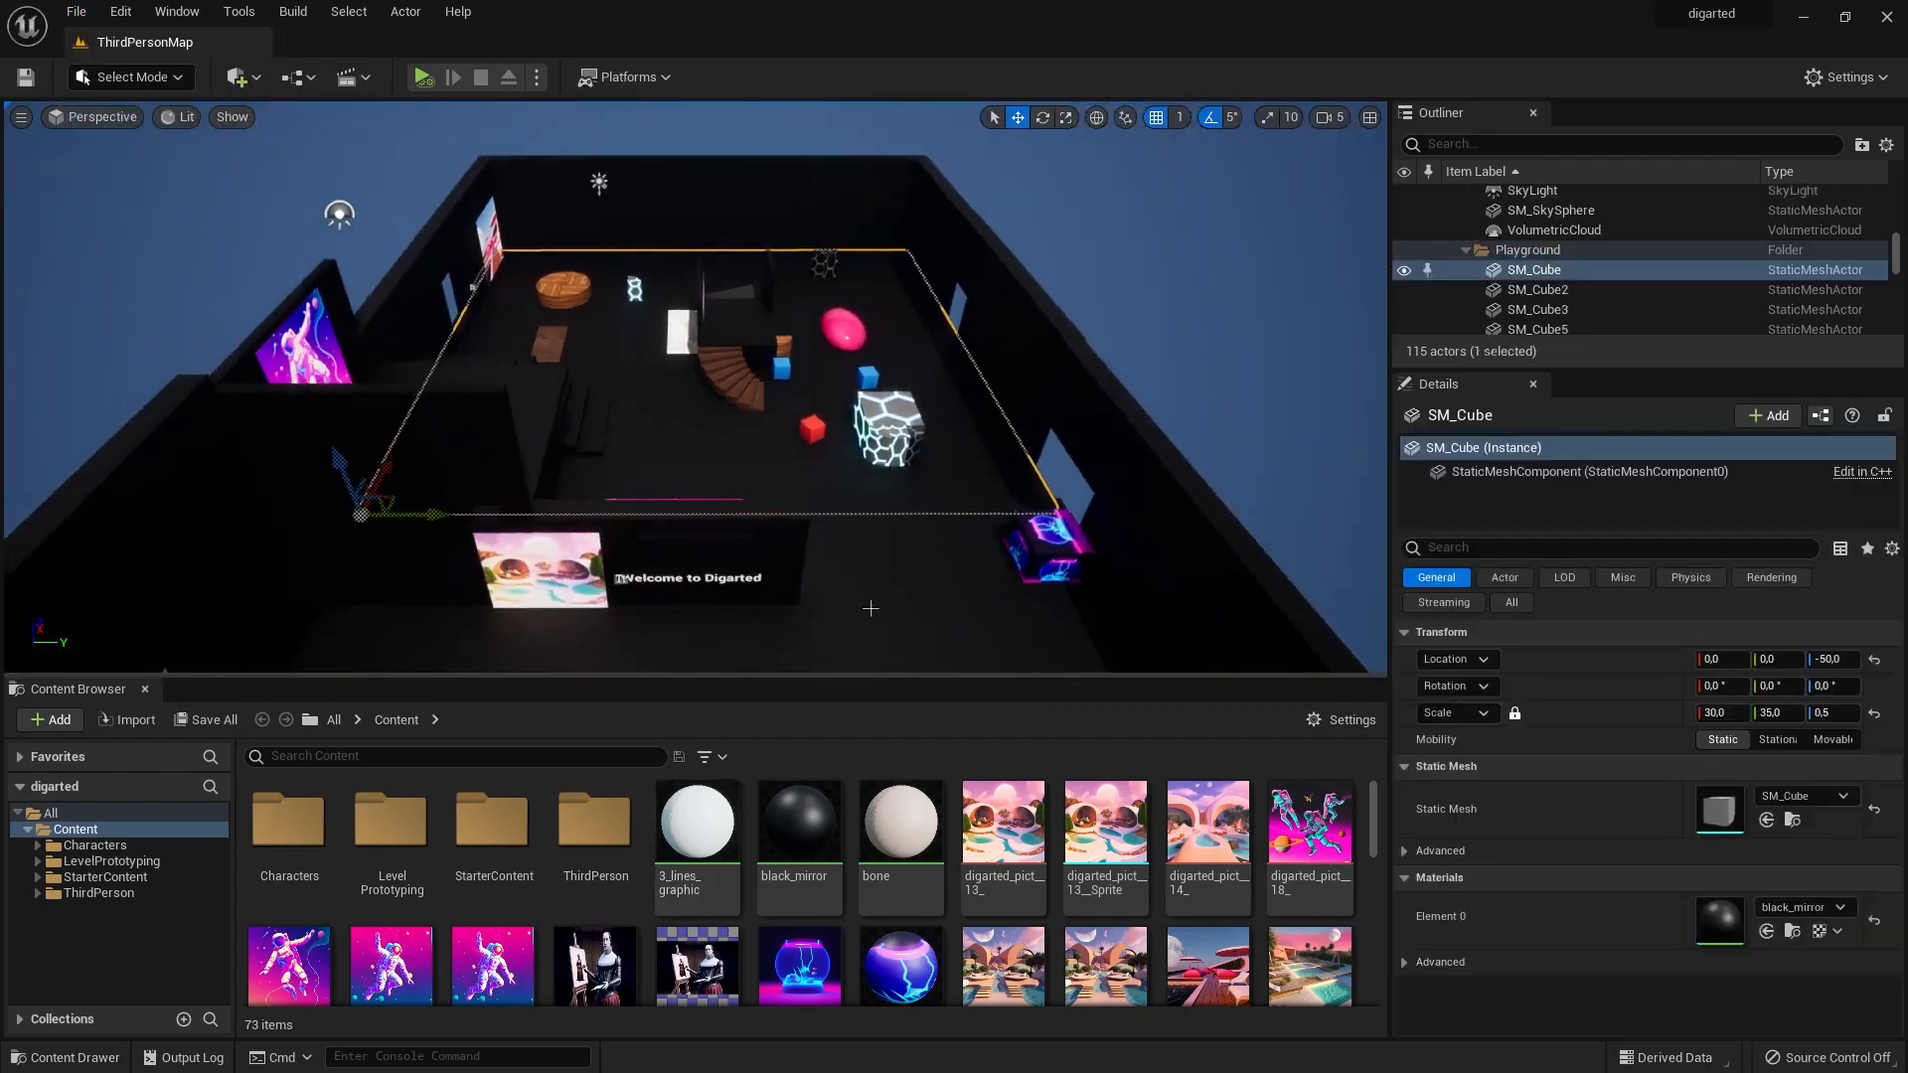
Switch the editor to Modeling mode with the view over the empty floor in front of the welcome sign.
right_drag(870, 608, 807, 615)
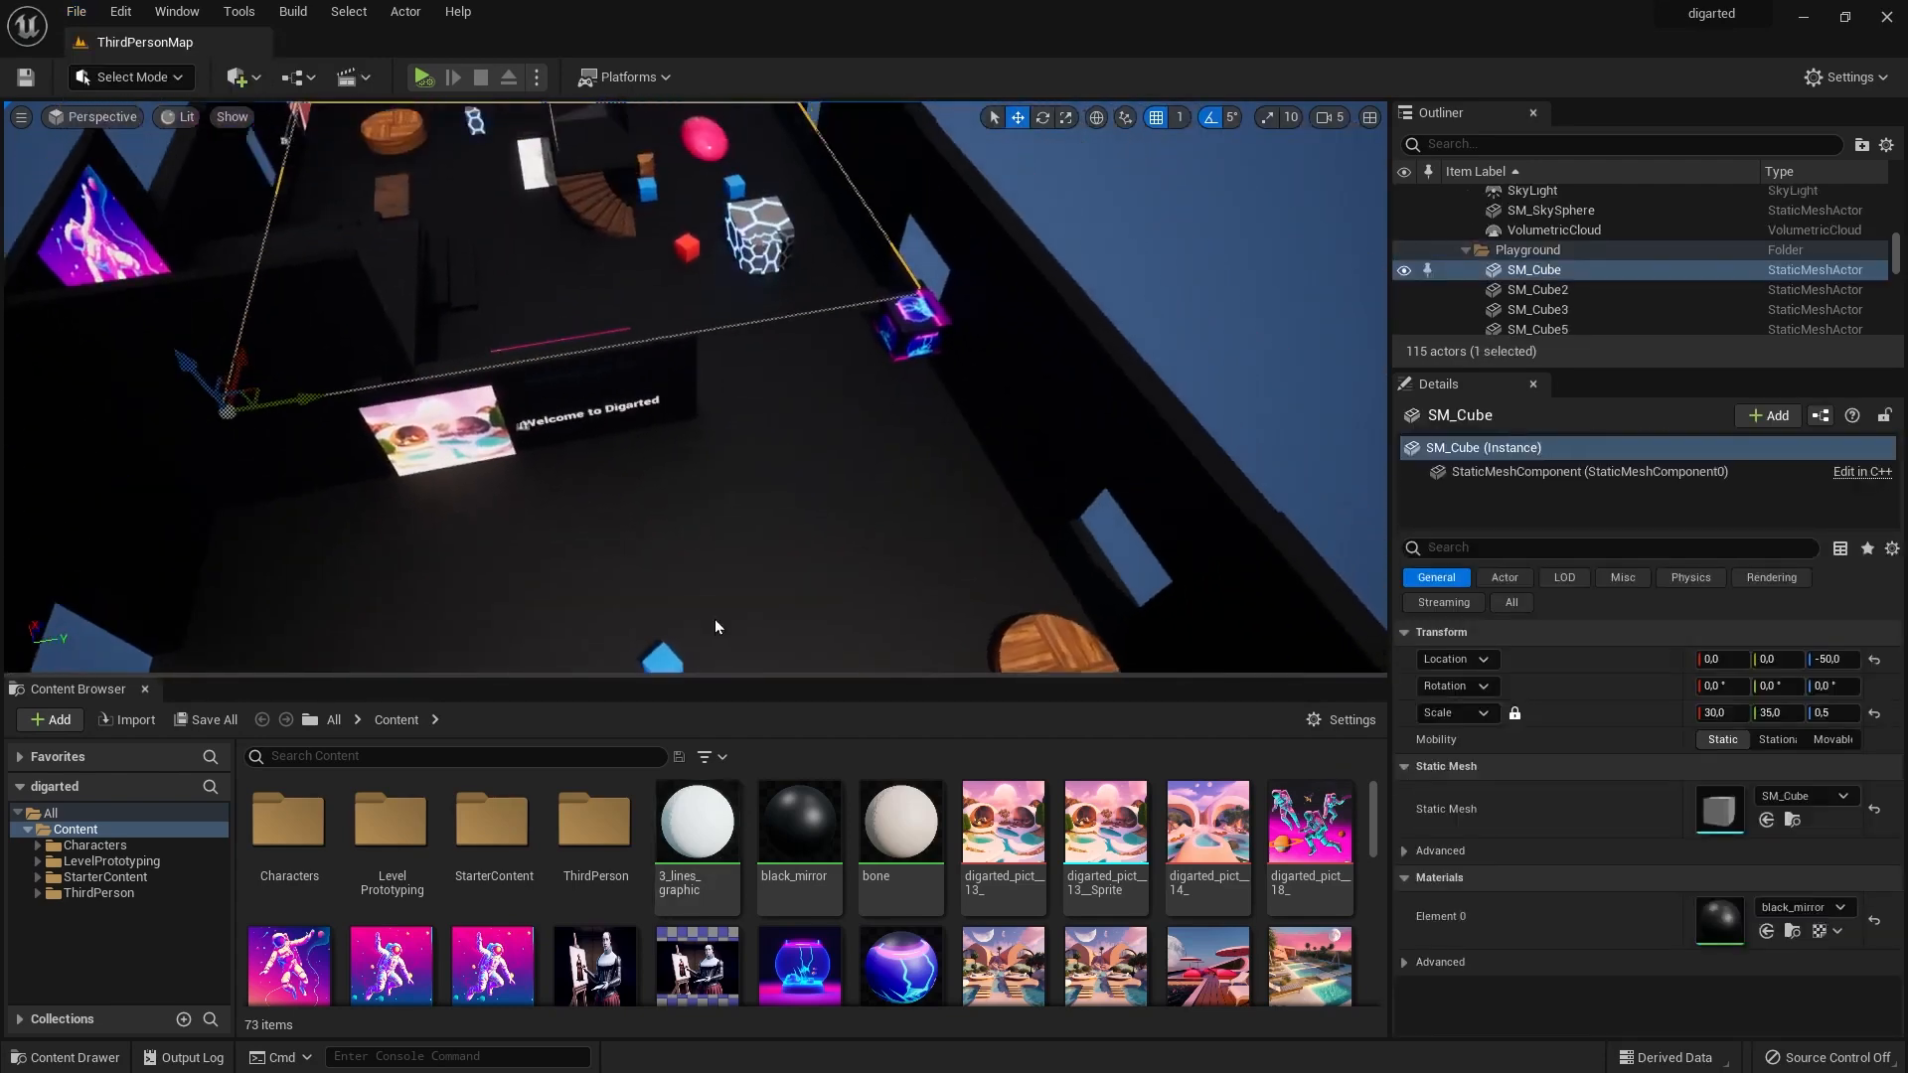
mouse_move(716, 627)
middle_down()
mouse_move(716, 605)
mouse_move(708, 711)
mouse_move(646, 716)
mouse_move(608, 595)
mouse_move(652, 717)
mouse_move(705, 599)
middle_up()
click(146, 76)
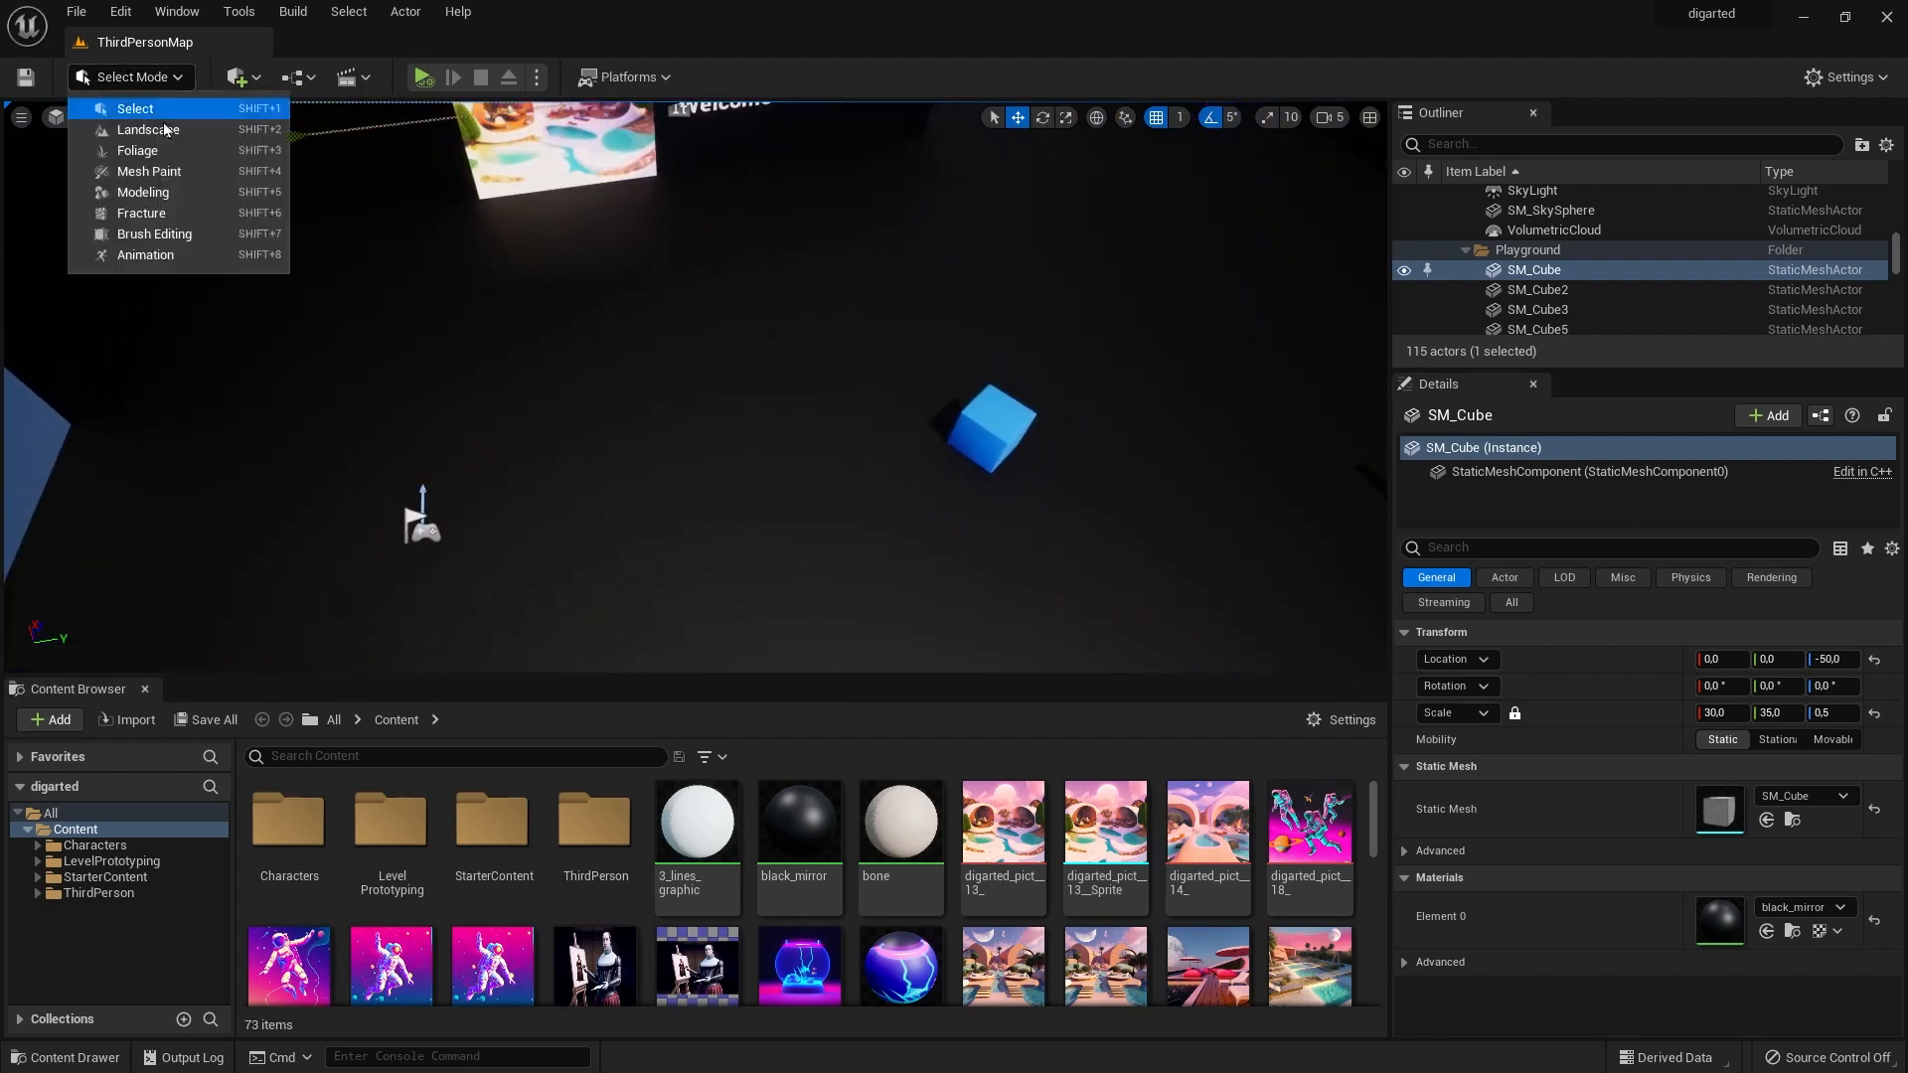
click(167, 194)
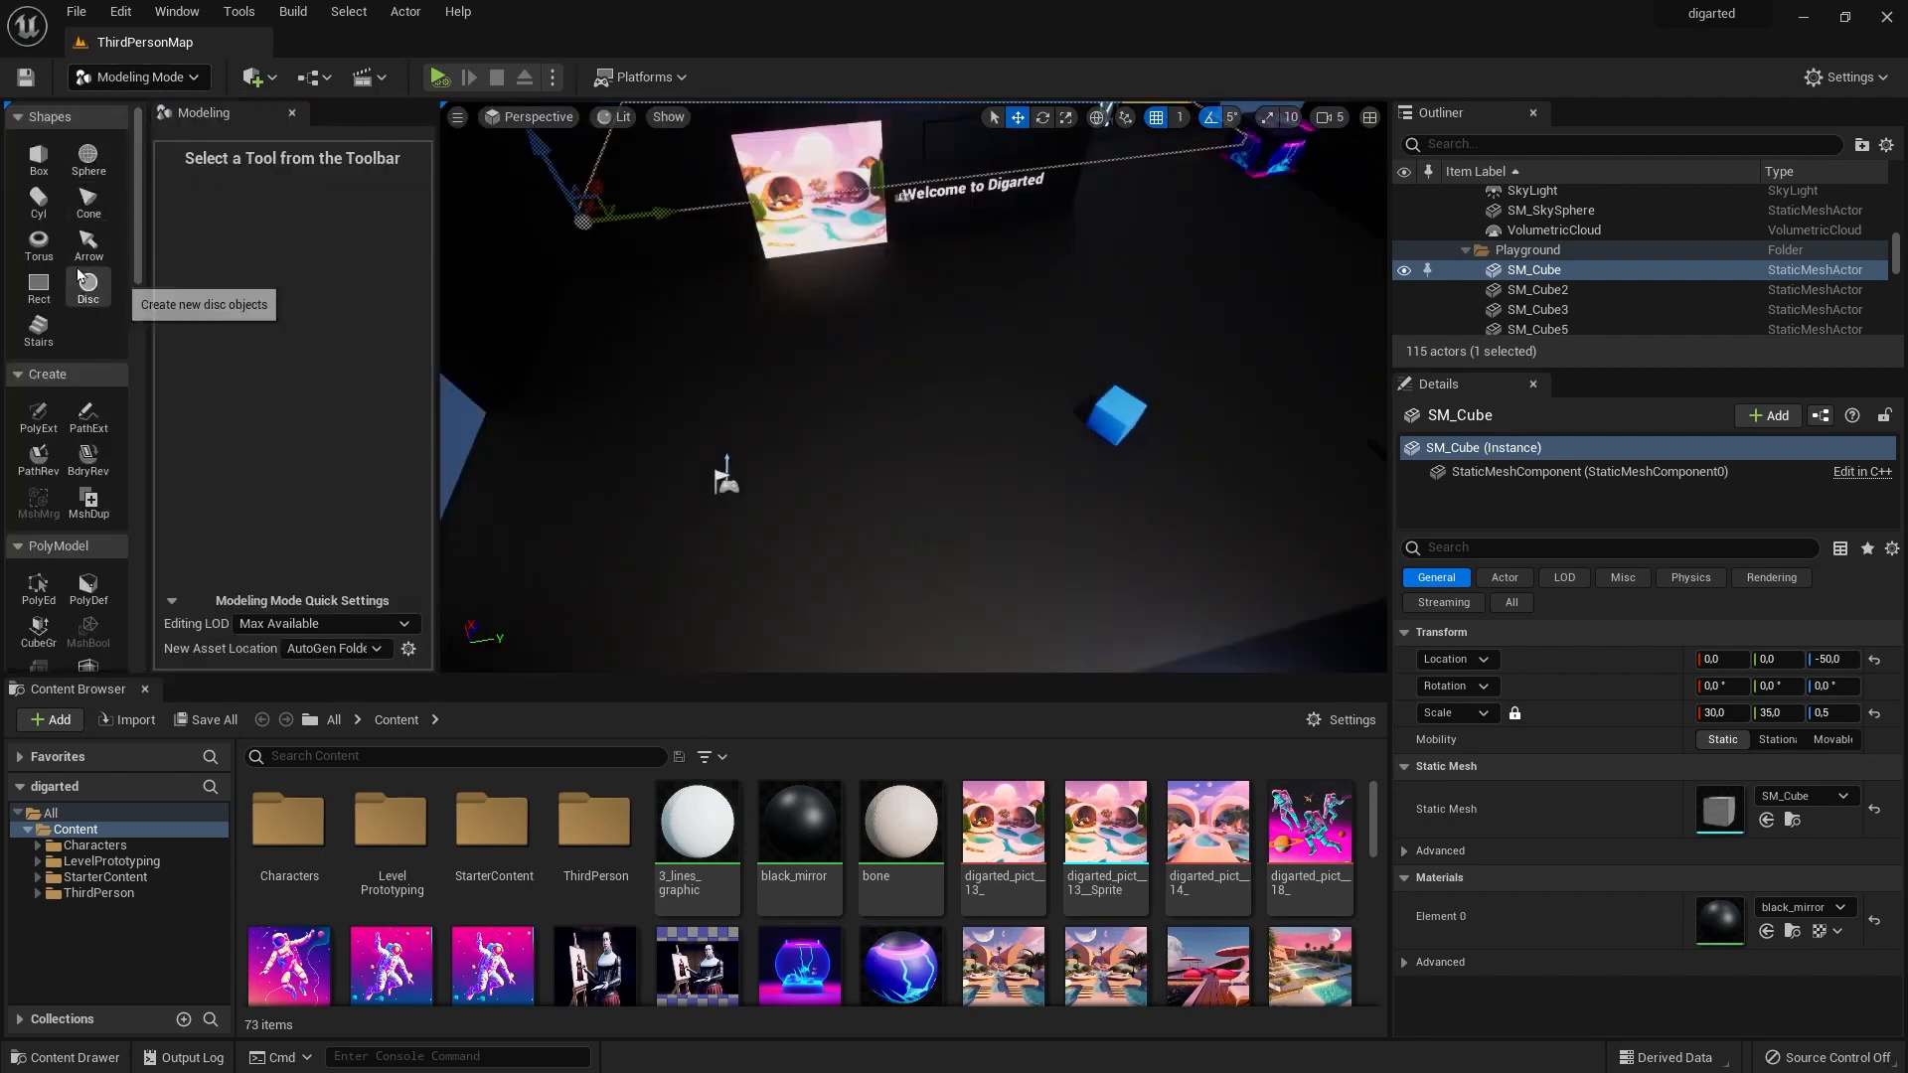
Create a box about 448 wide, 151 deep and 176 high on the floor near the Welcome to Digarted sign.
click(39, 159)
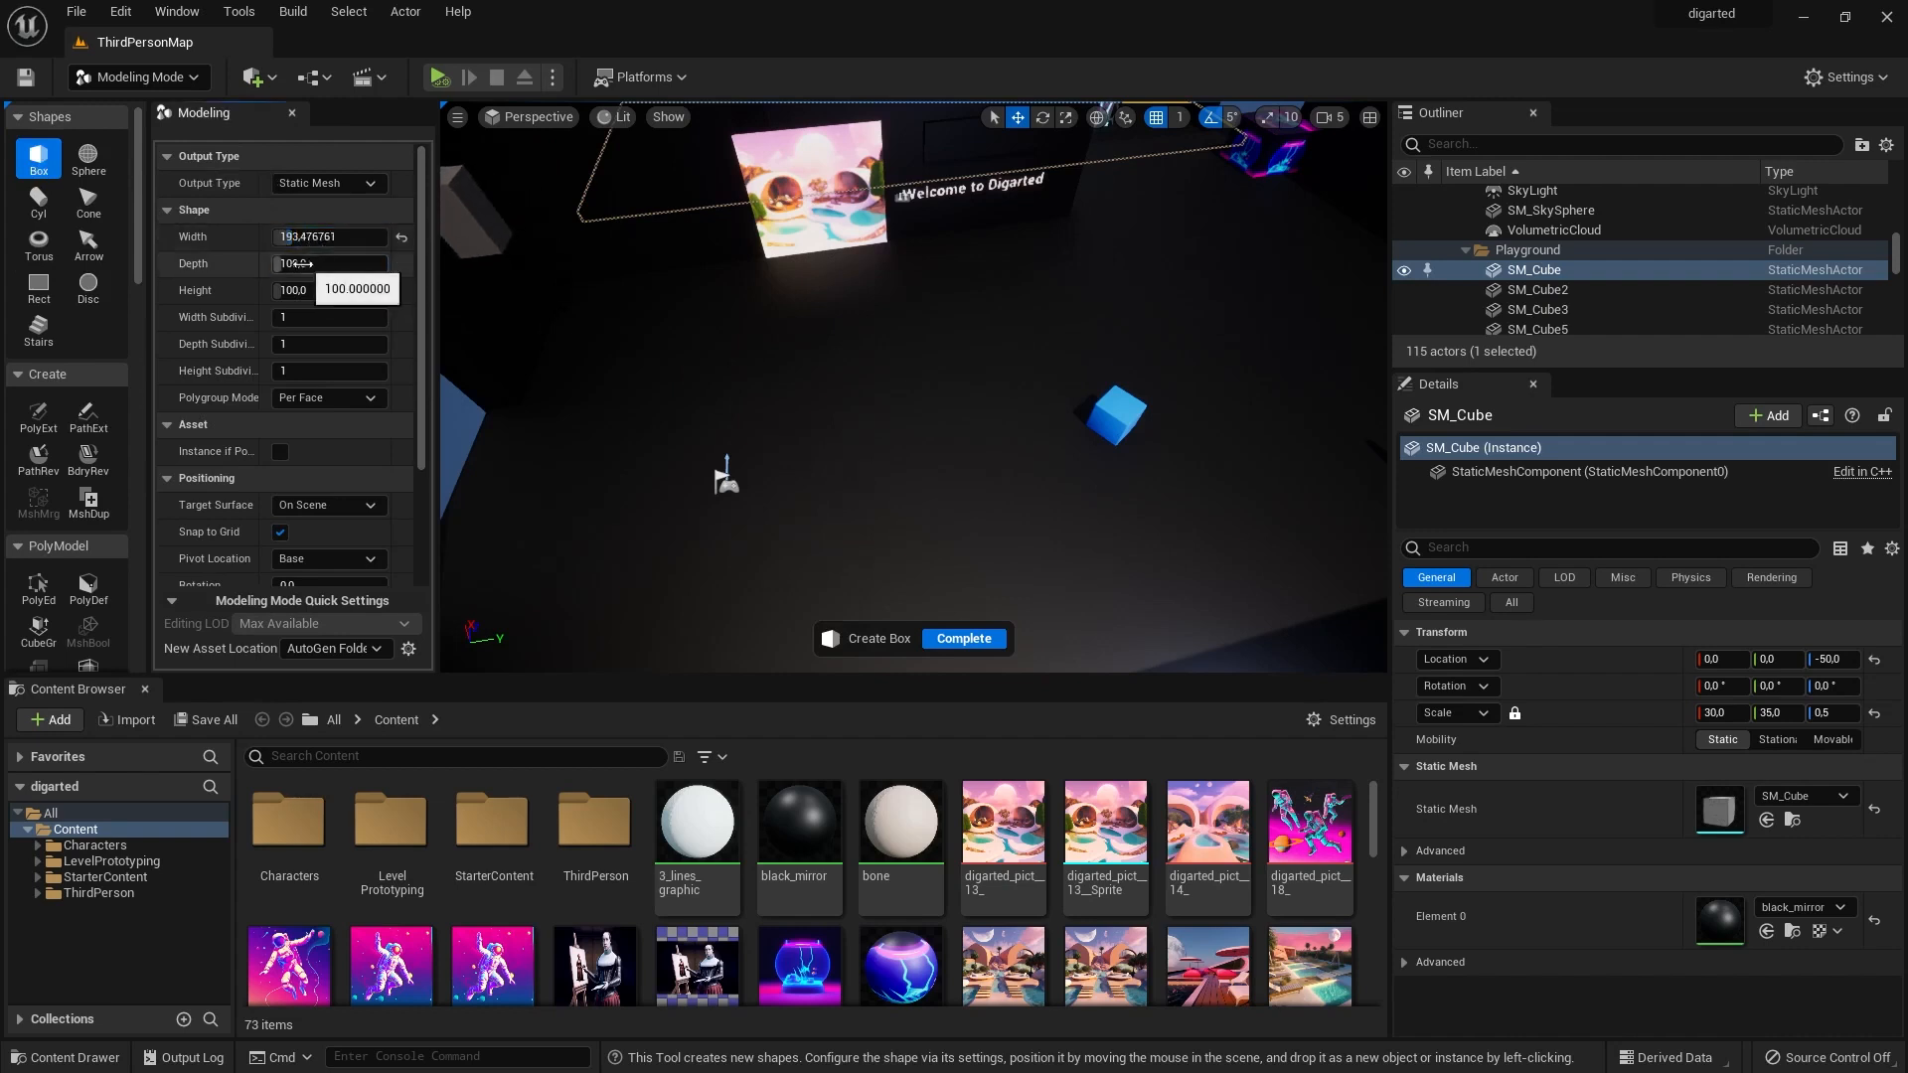
drag(308, 263, 348, 290)
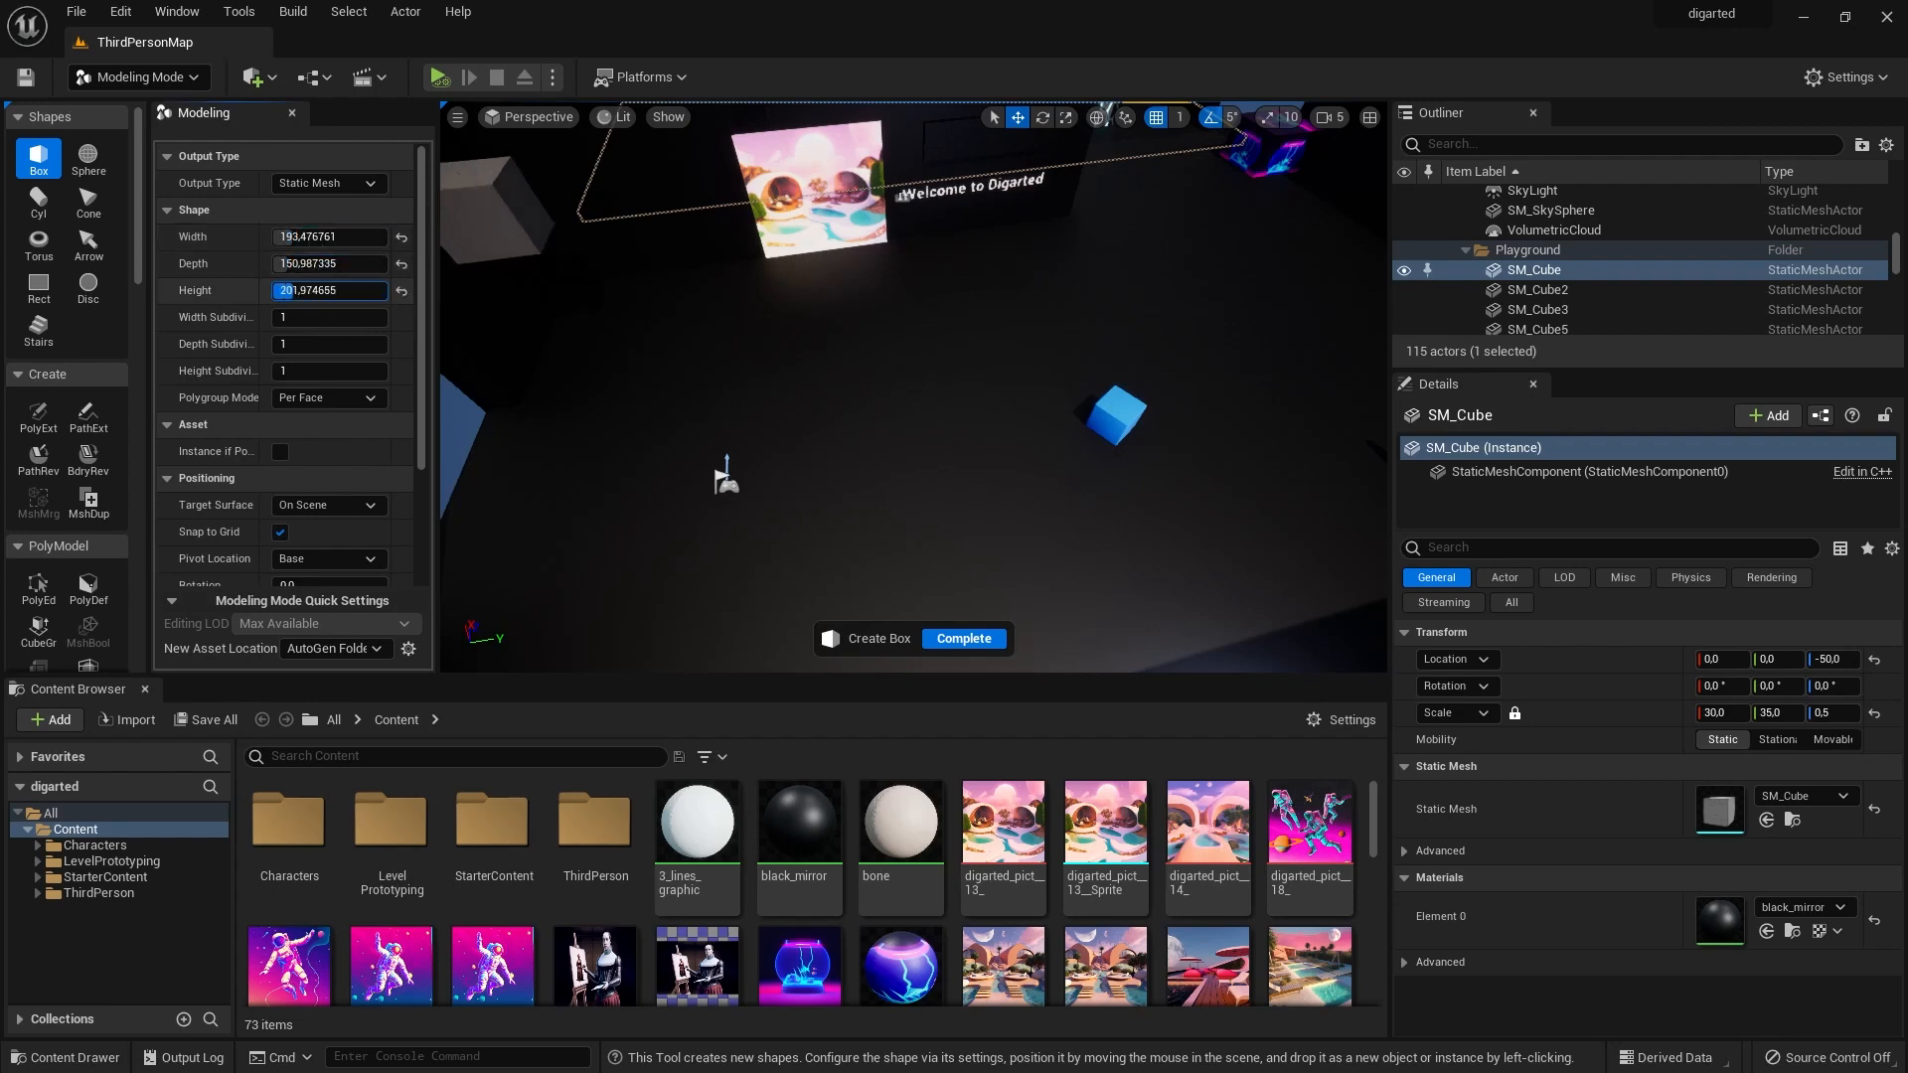
scroll(676, 487, up, 7)
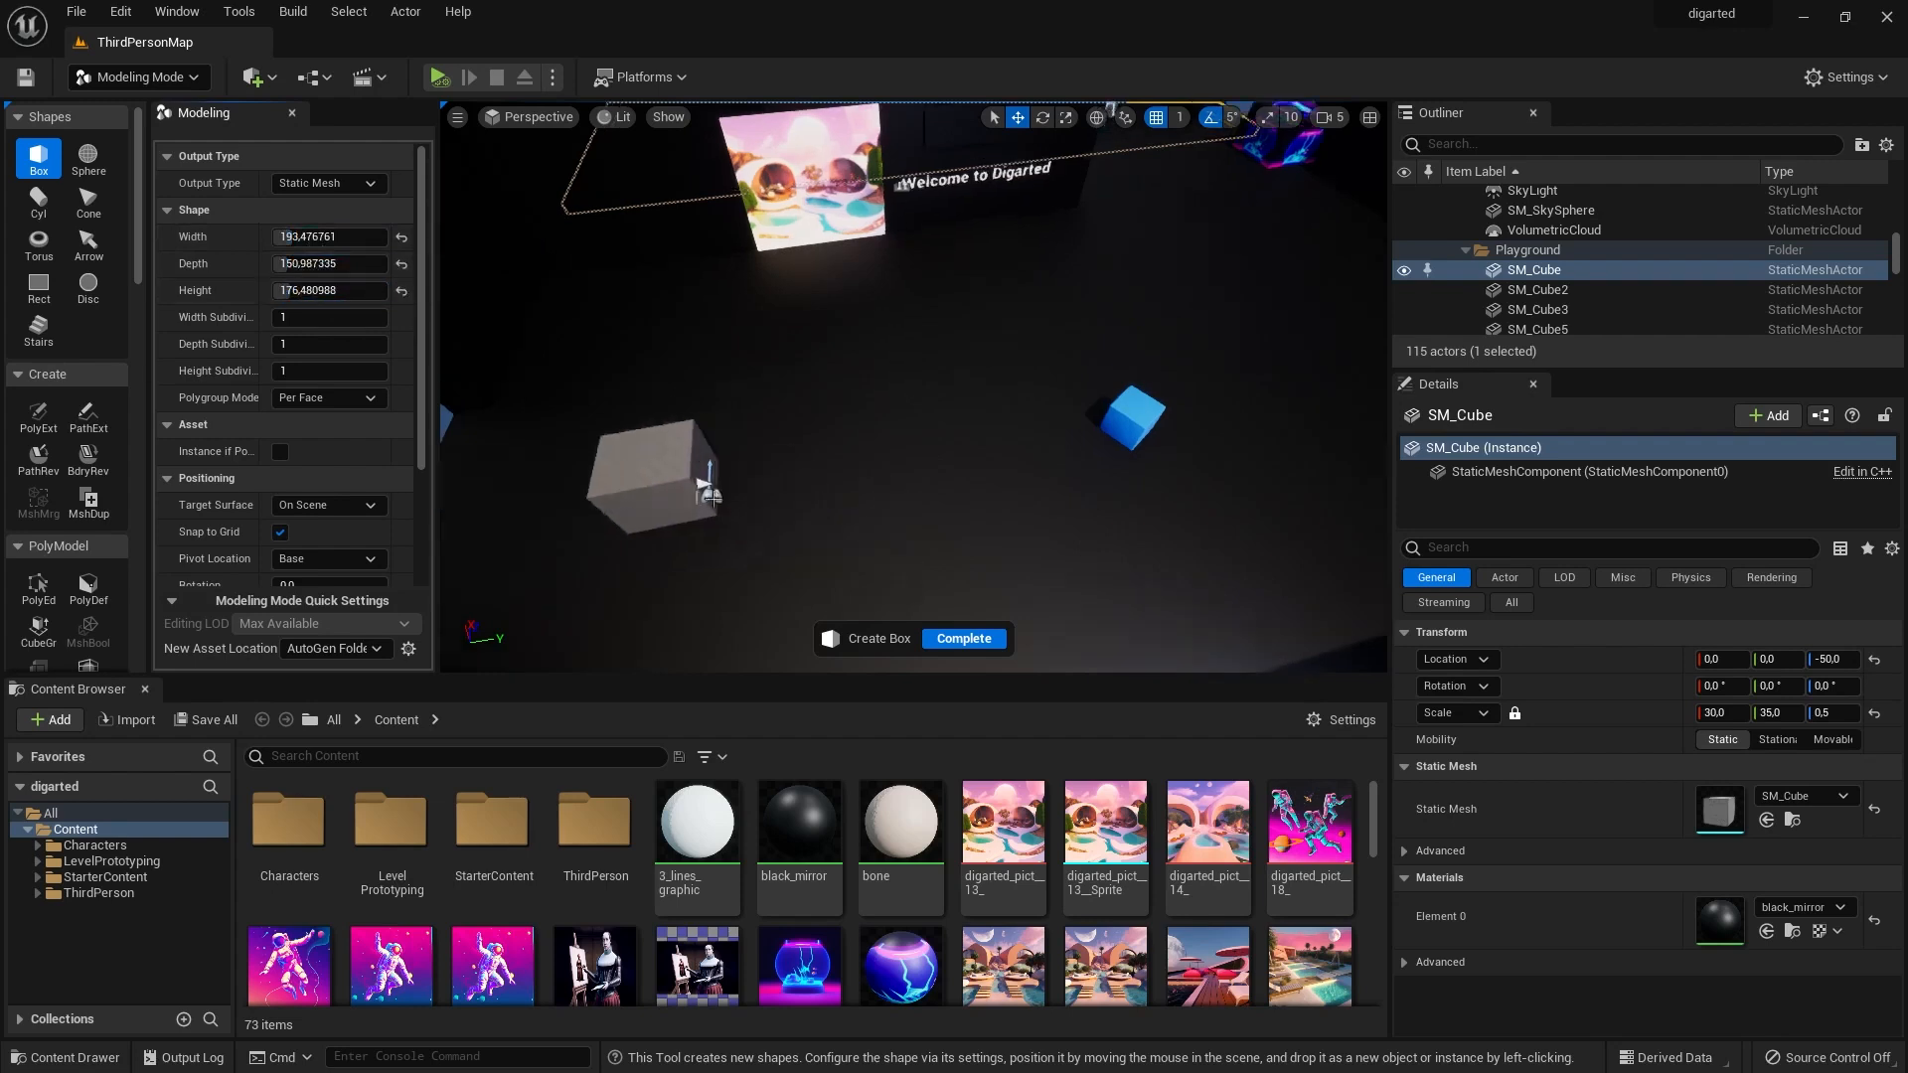
drag(334, 236, 398, 236)
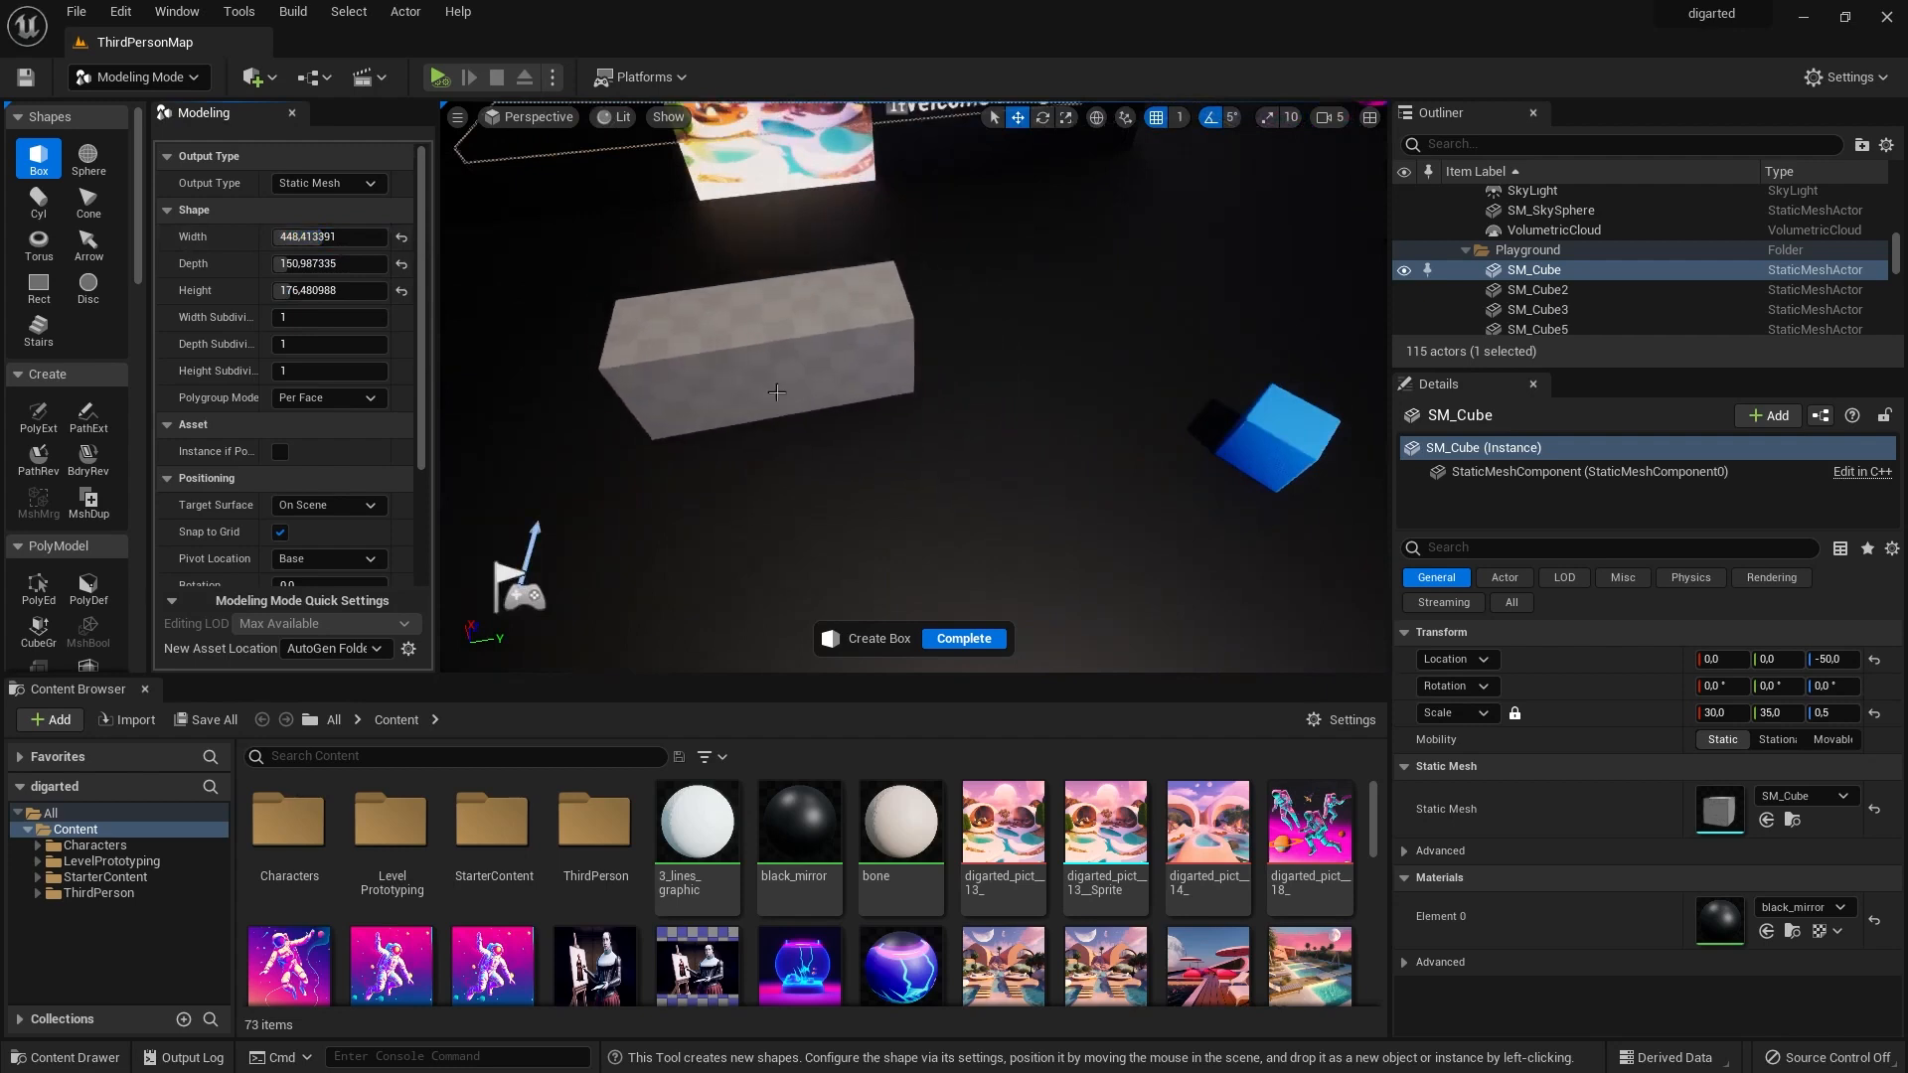
click(788, 406)
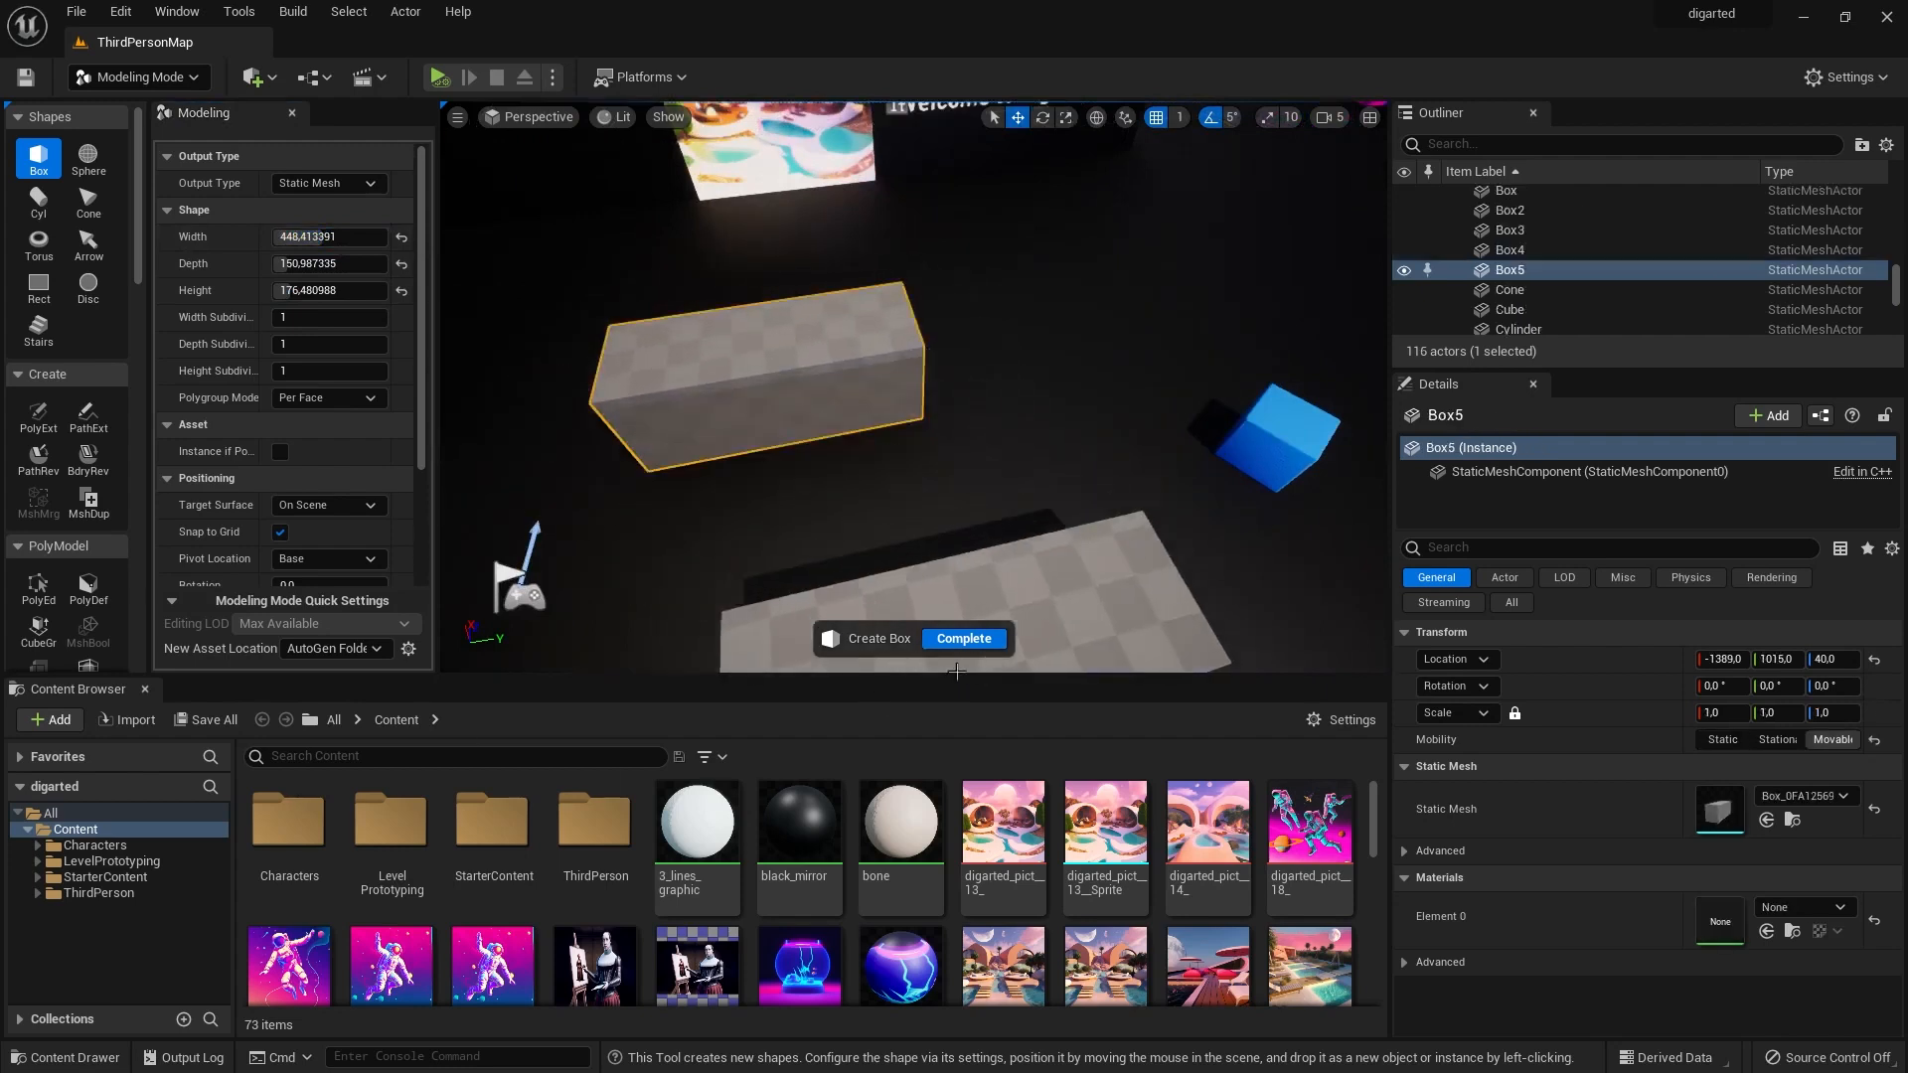
click(939, 641)
Enlarge the viewport by narrowing the Outliner and Details area, and frame the new box up close.
alt+drag(885, 490, 996, 437)
scroll(1126, 314, up, 3)
middle_drag(1161, 274, 1148, 125)
alt+drag(1121, 463, 999, 382)
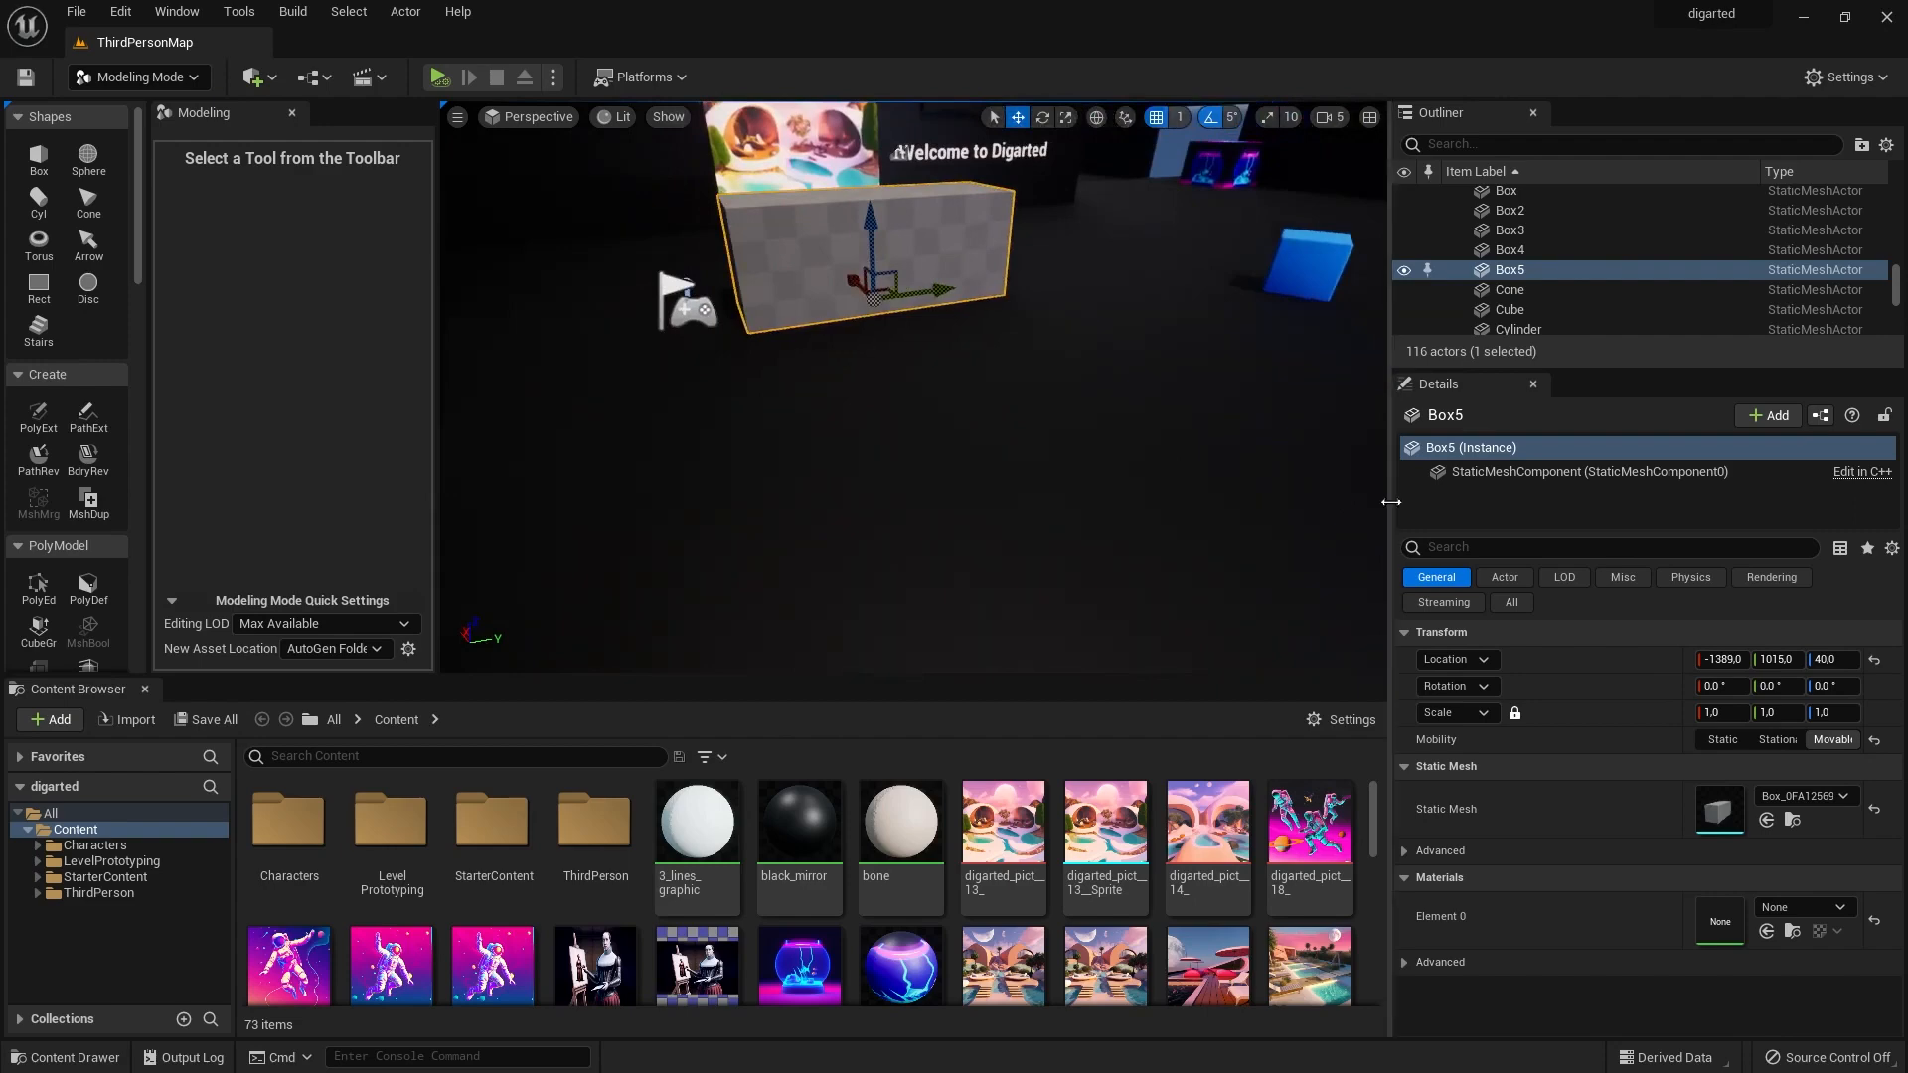
drag(1396, 502, 1771, 502)
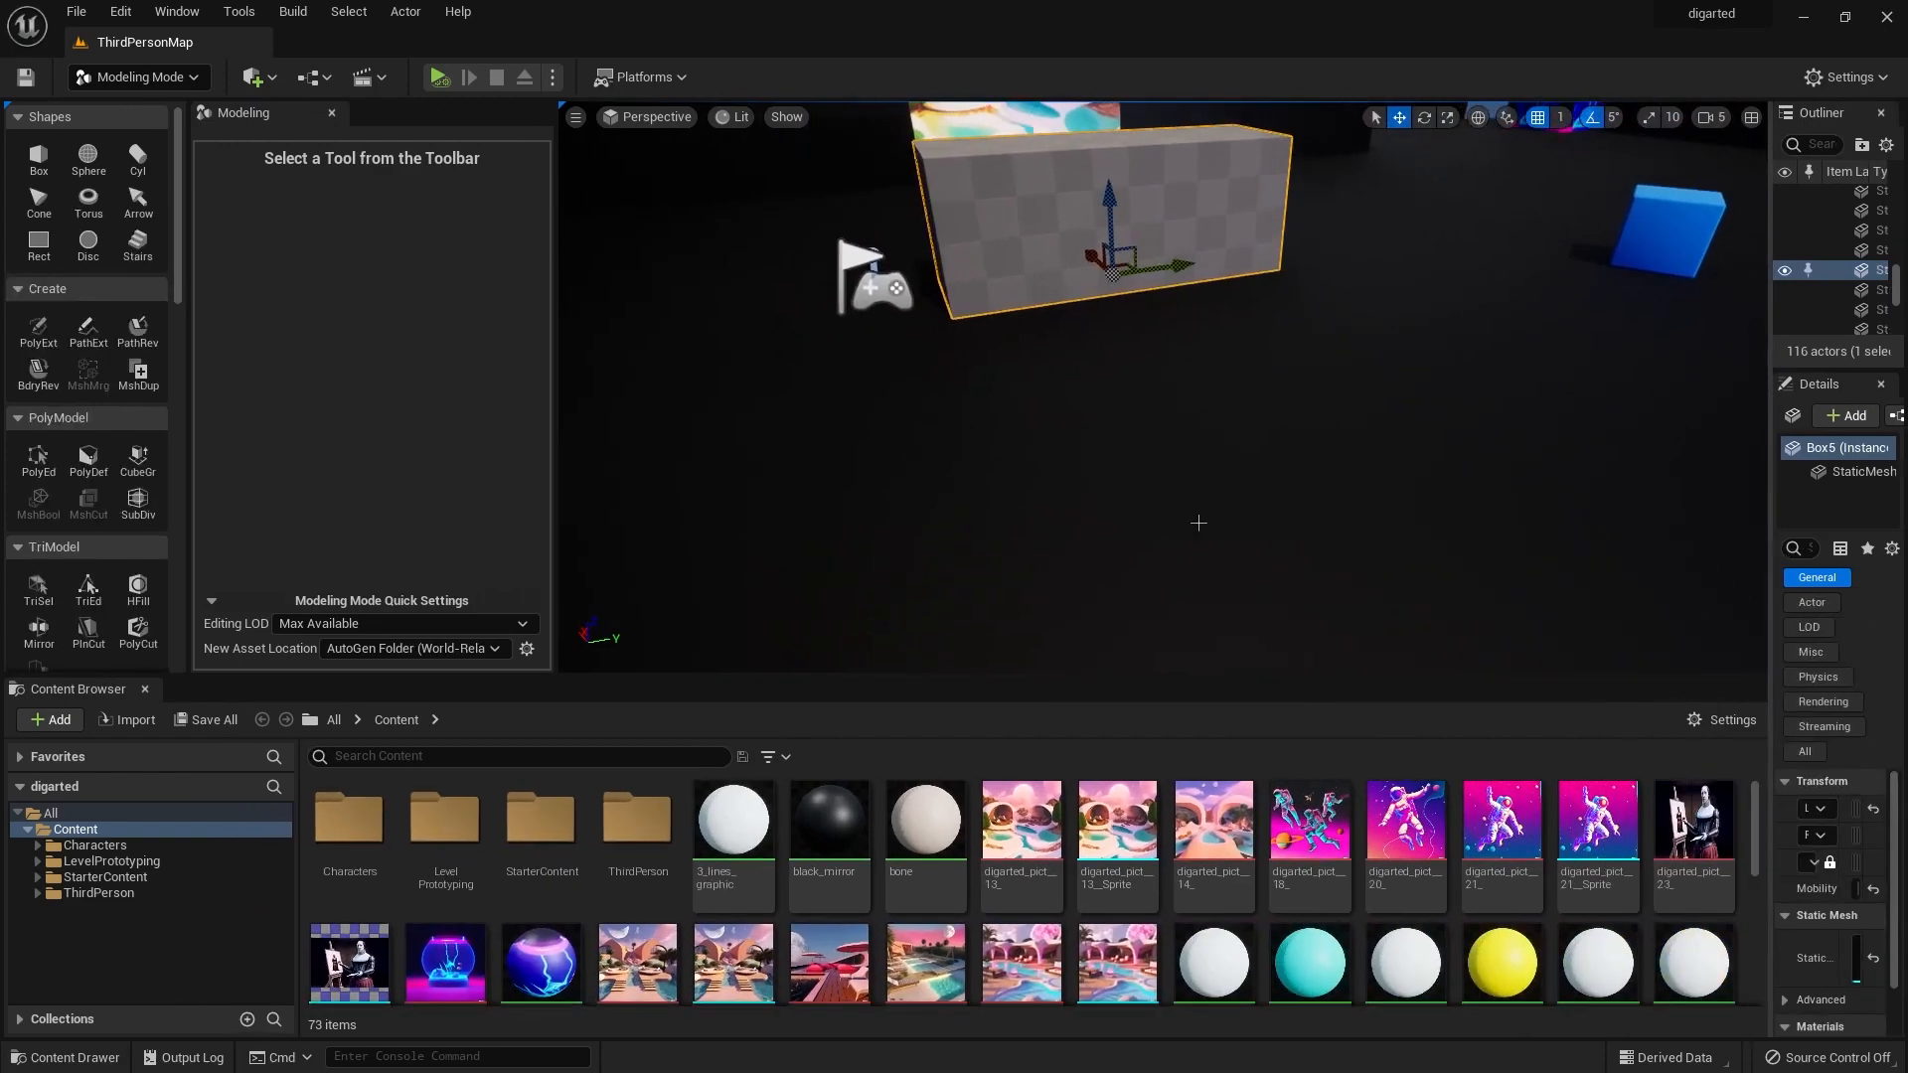
key(f)
right_drag(1199, 522, 1255, 475)
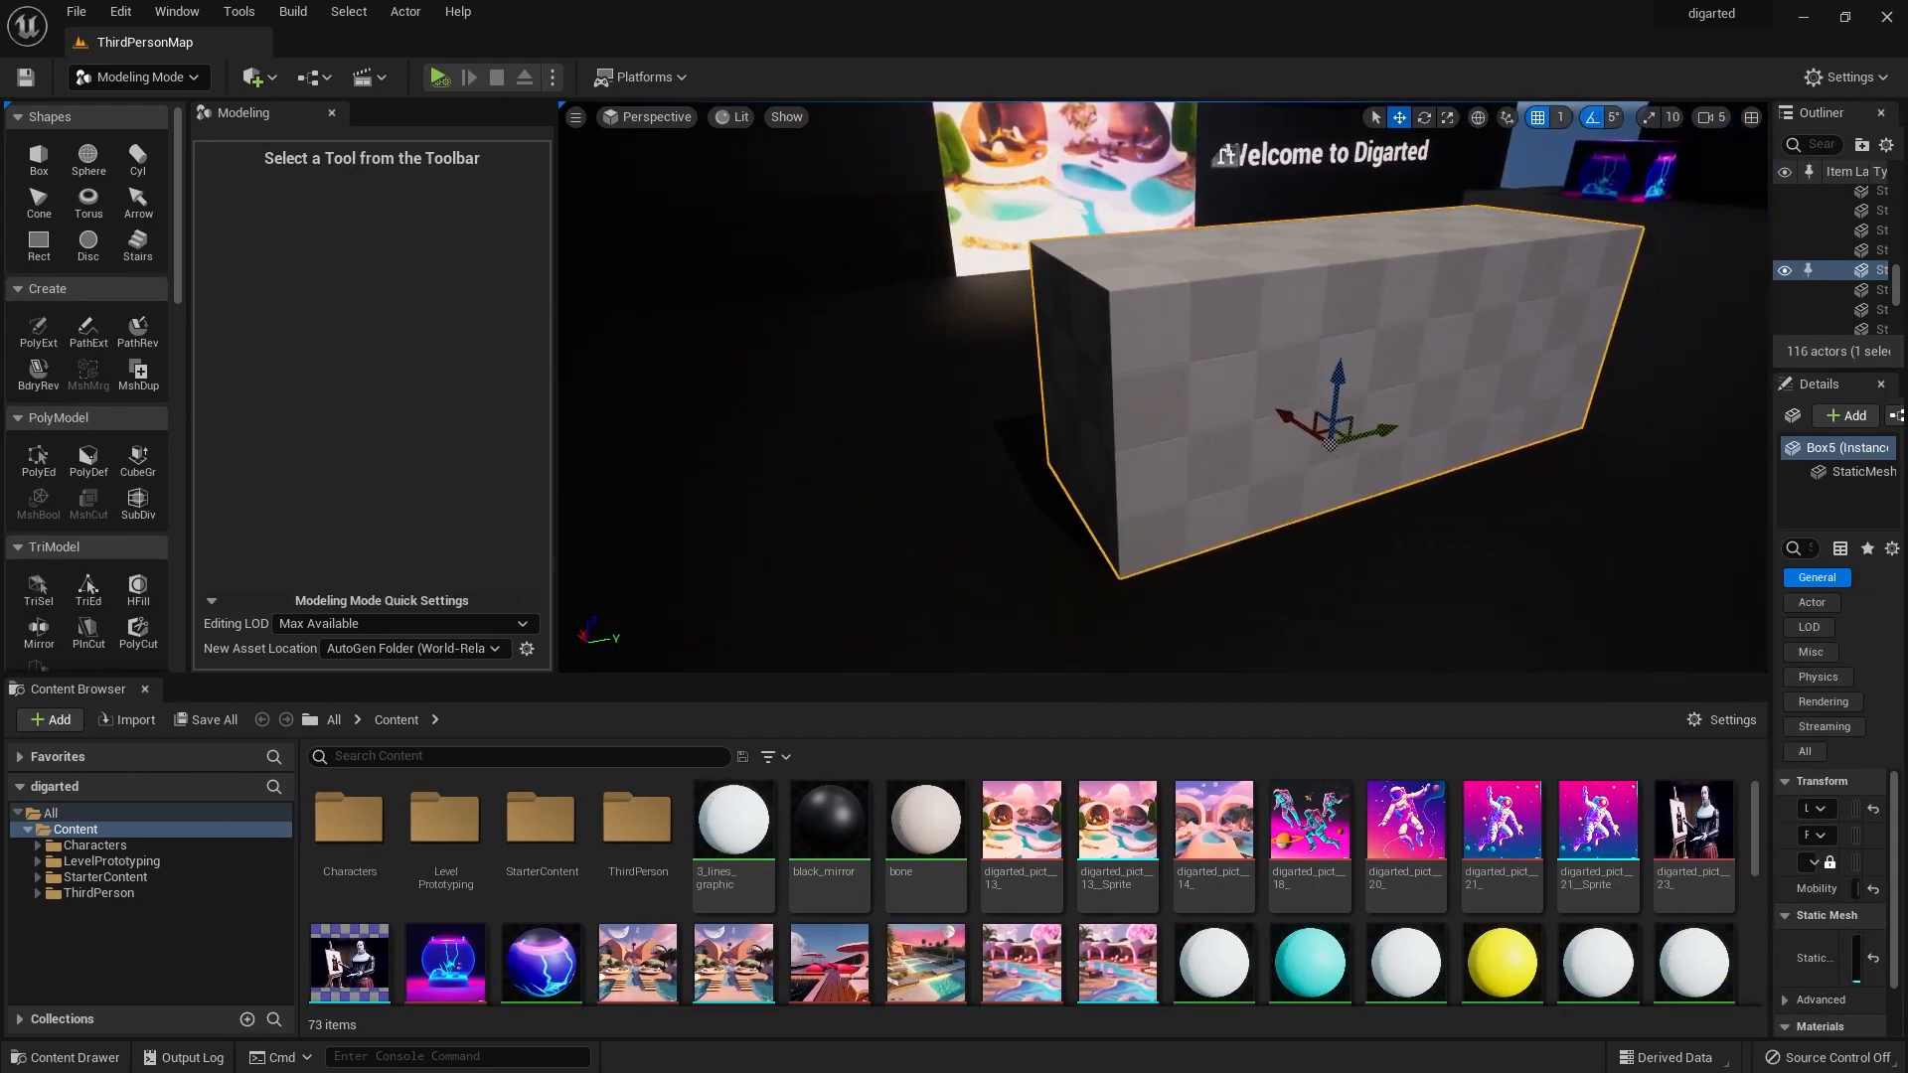
Start PolyGroup Edit on the box and select faces, top edges and finally the two top corner vertices at its near end.
click(38, 459)
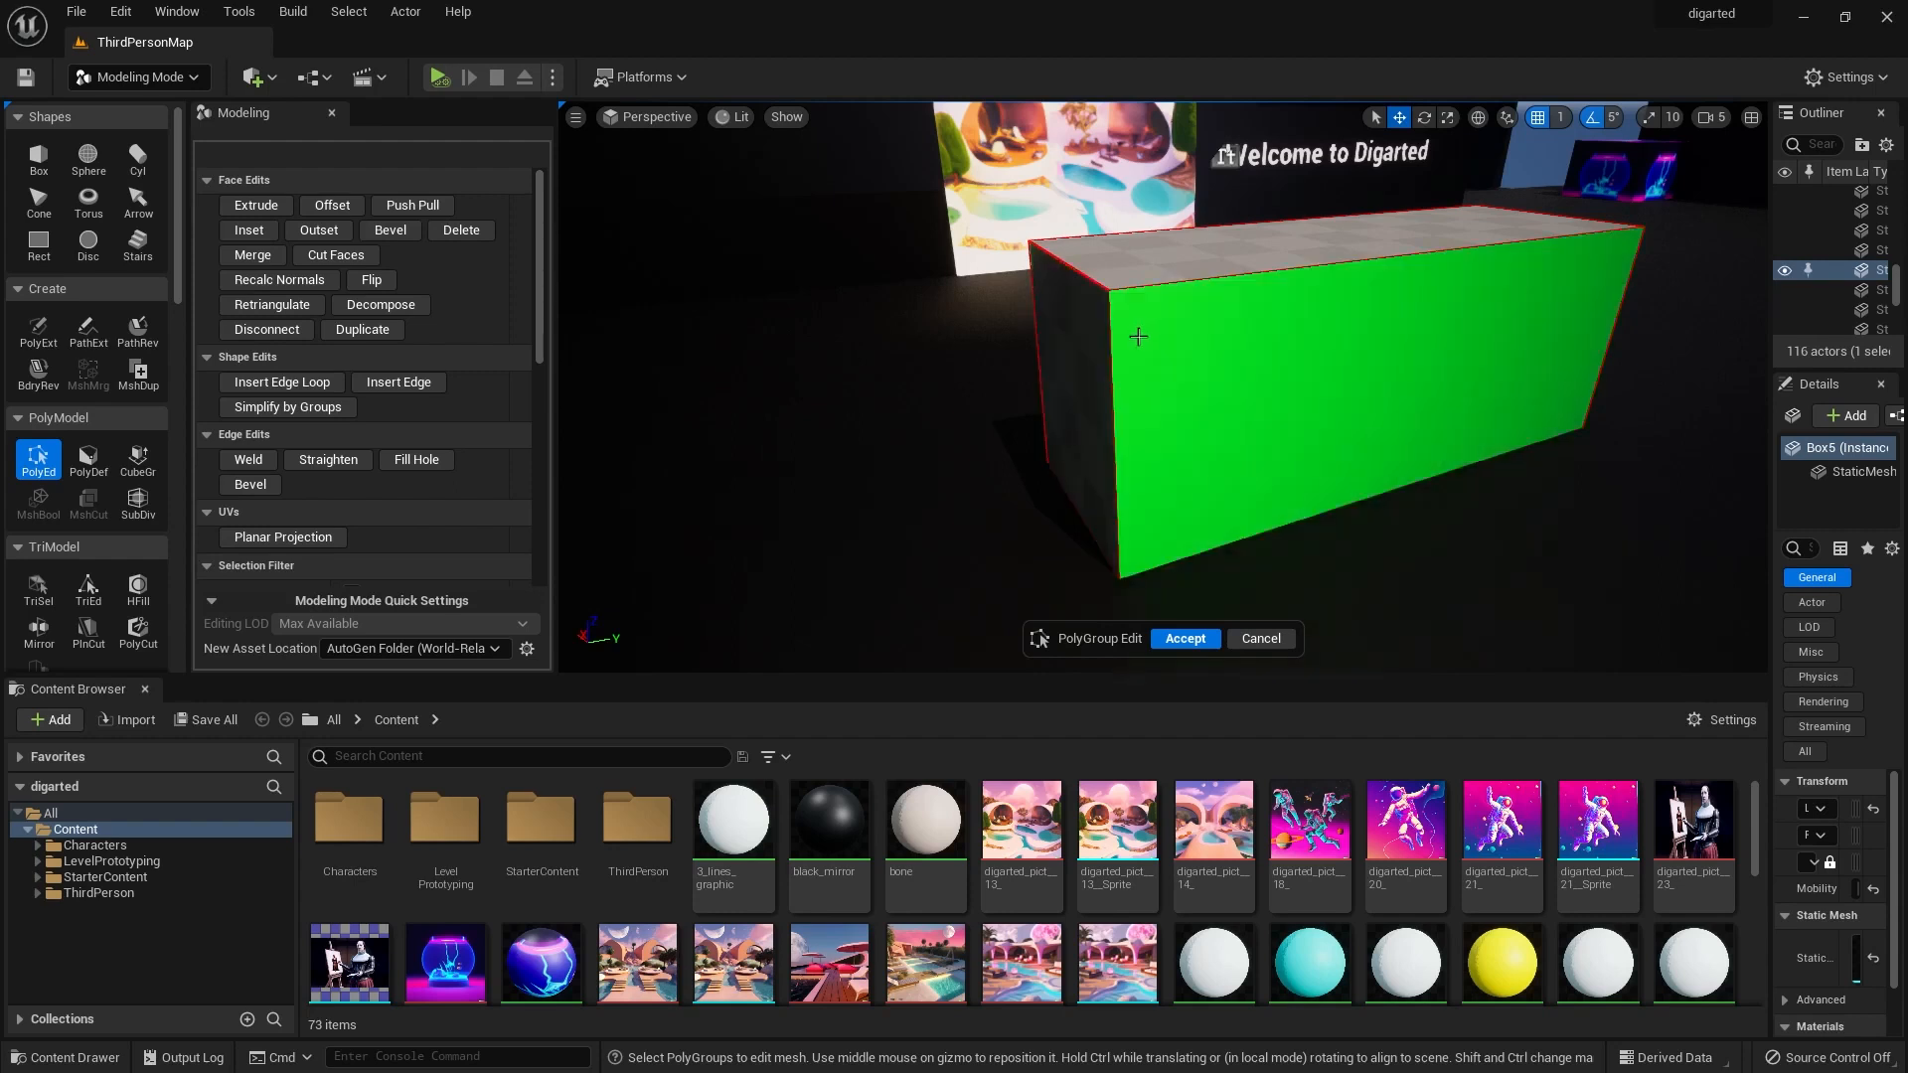
click(1069, 362)
click(1295, 348)
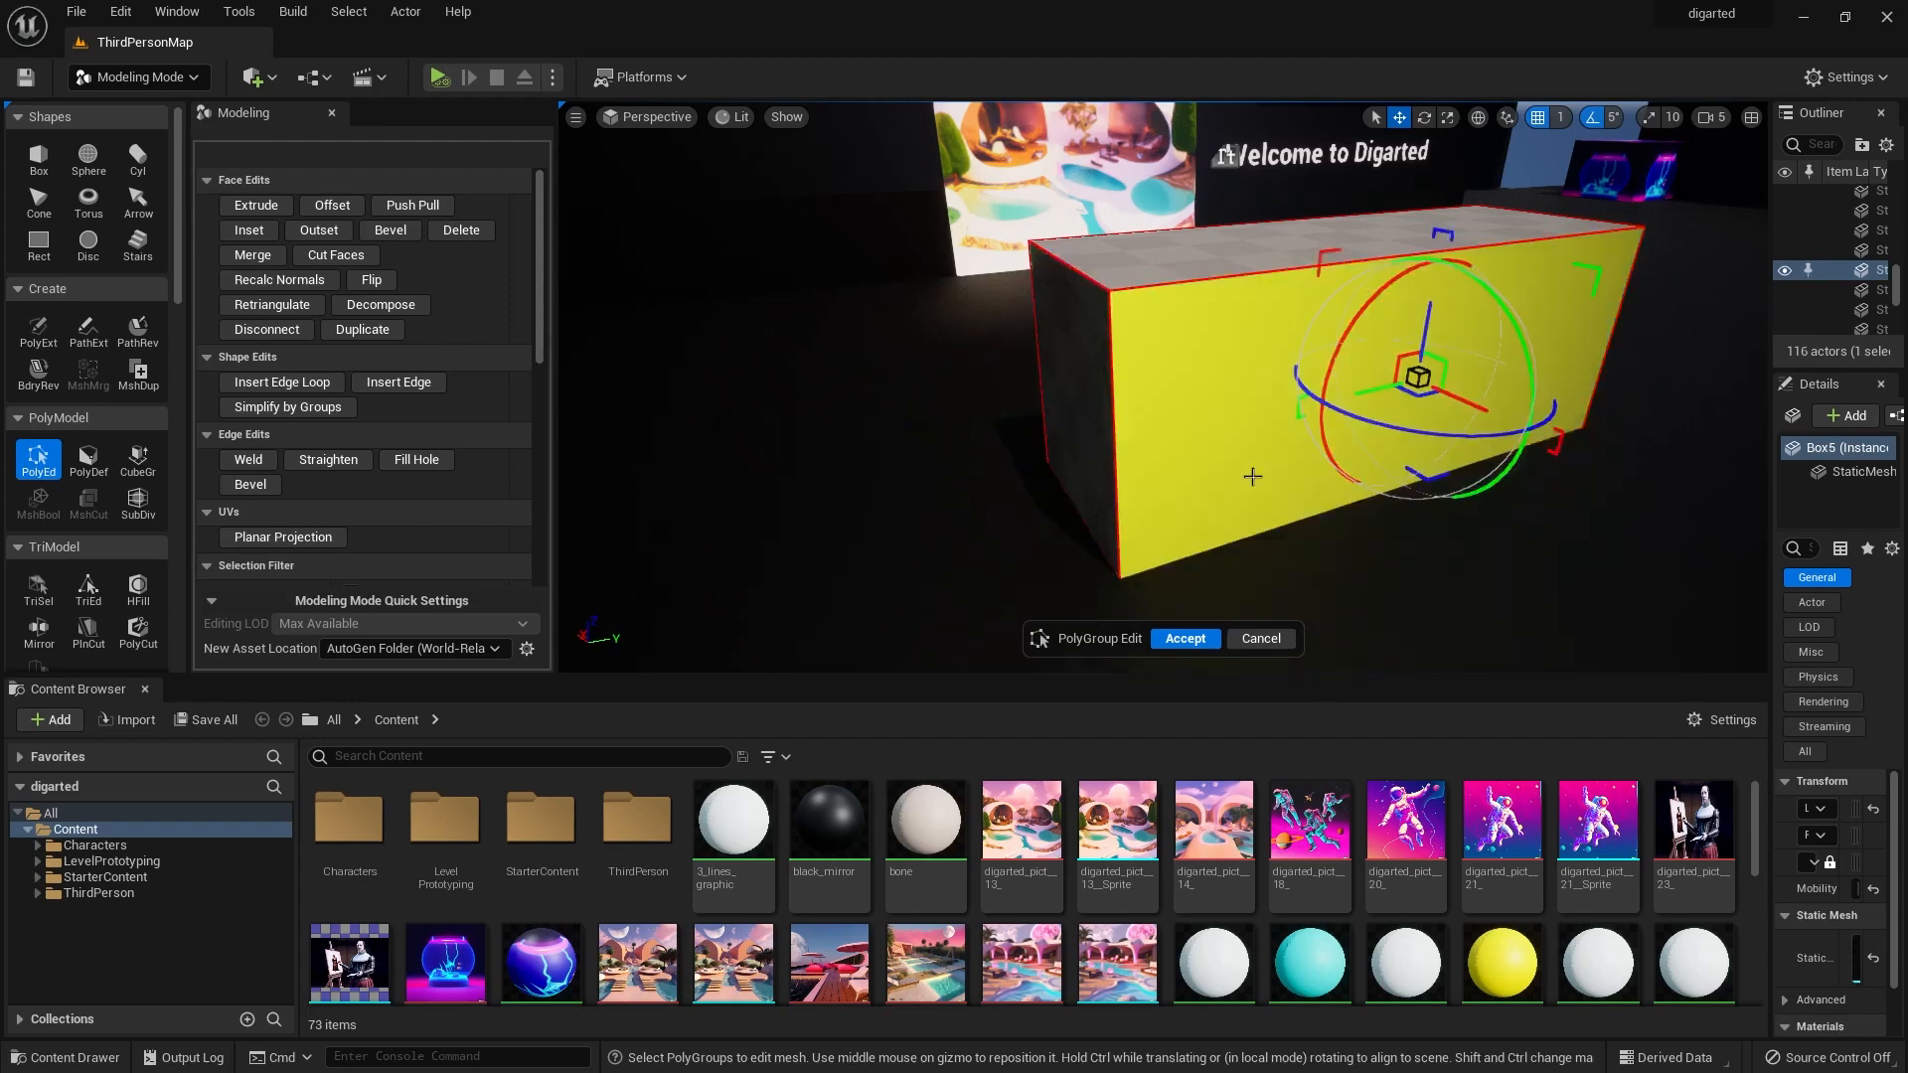
click(1213, 266)
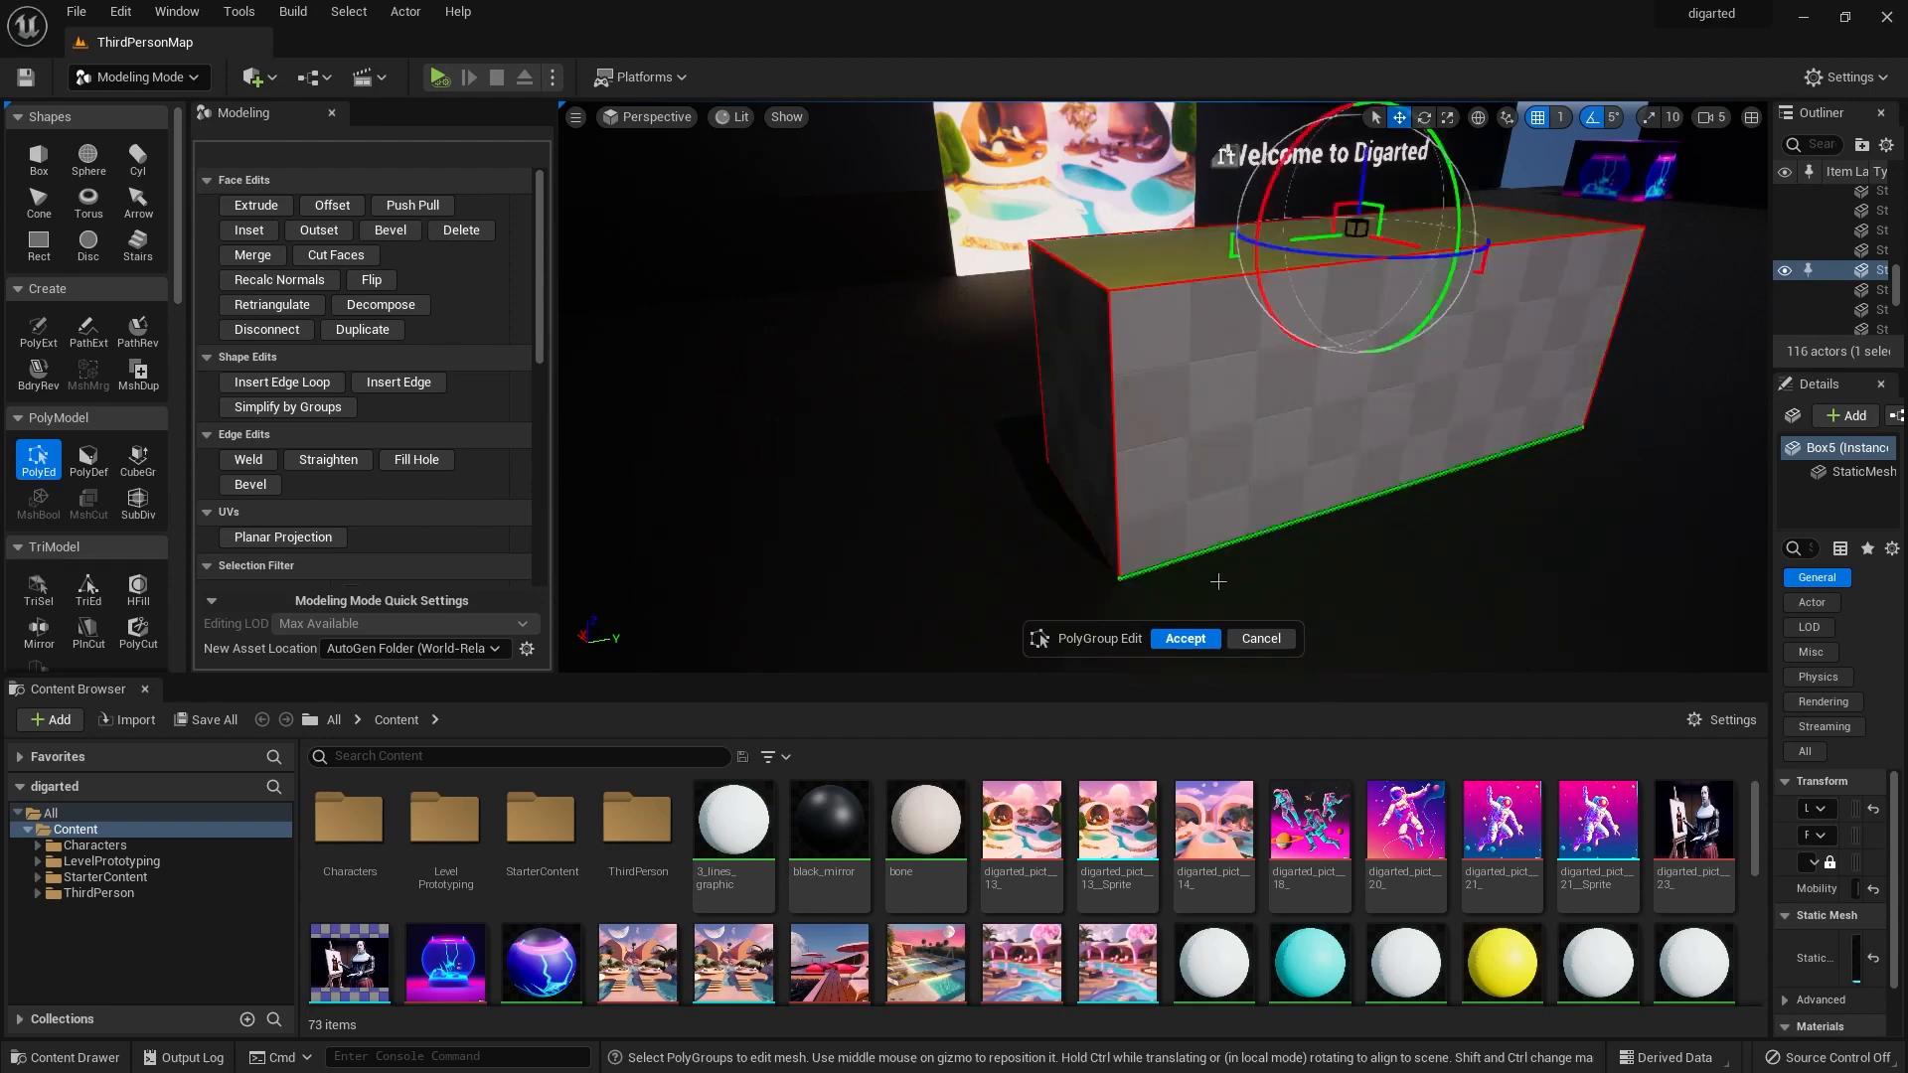
click(1260, 407)
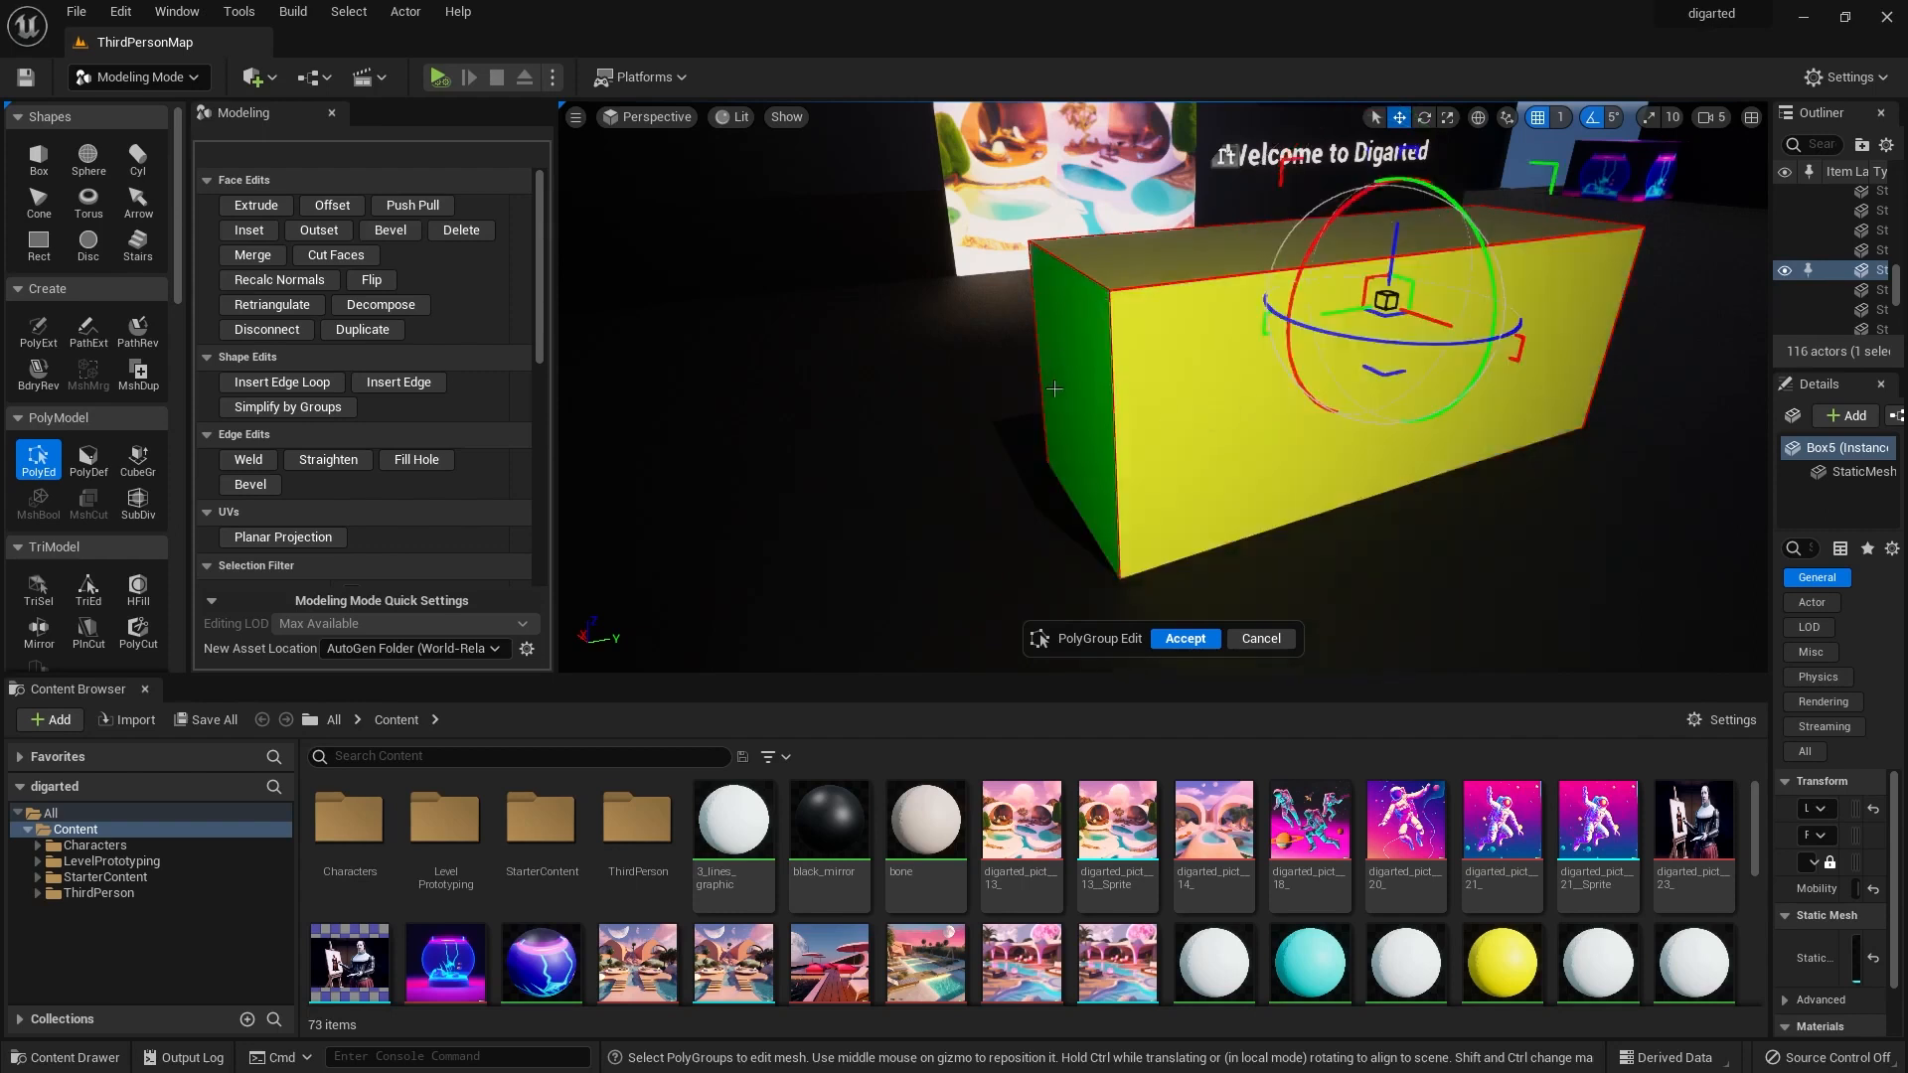
click(1090, 281)
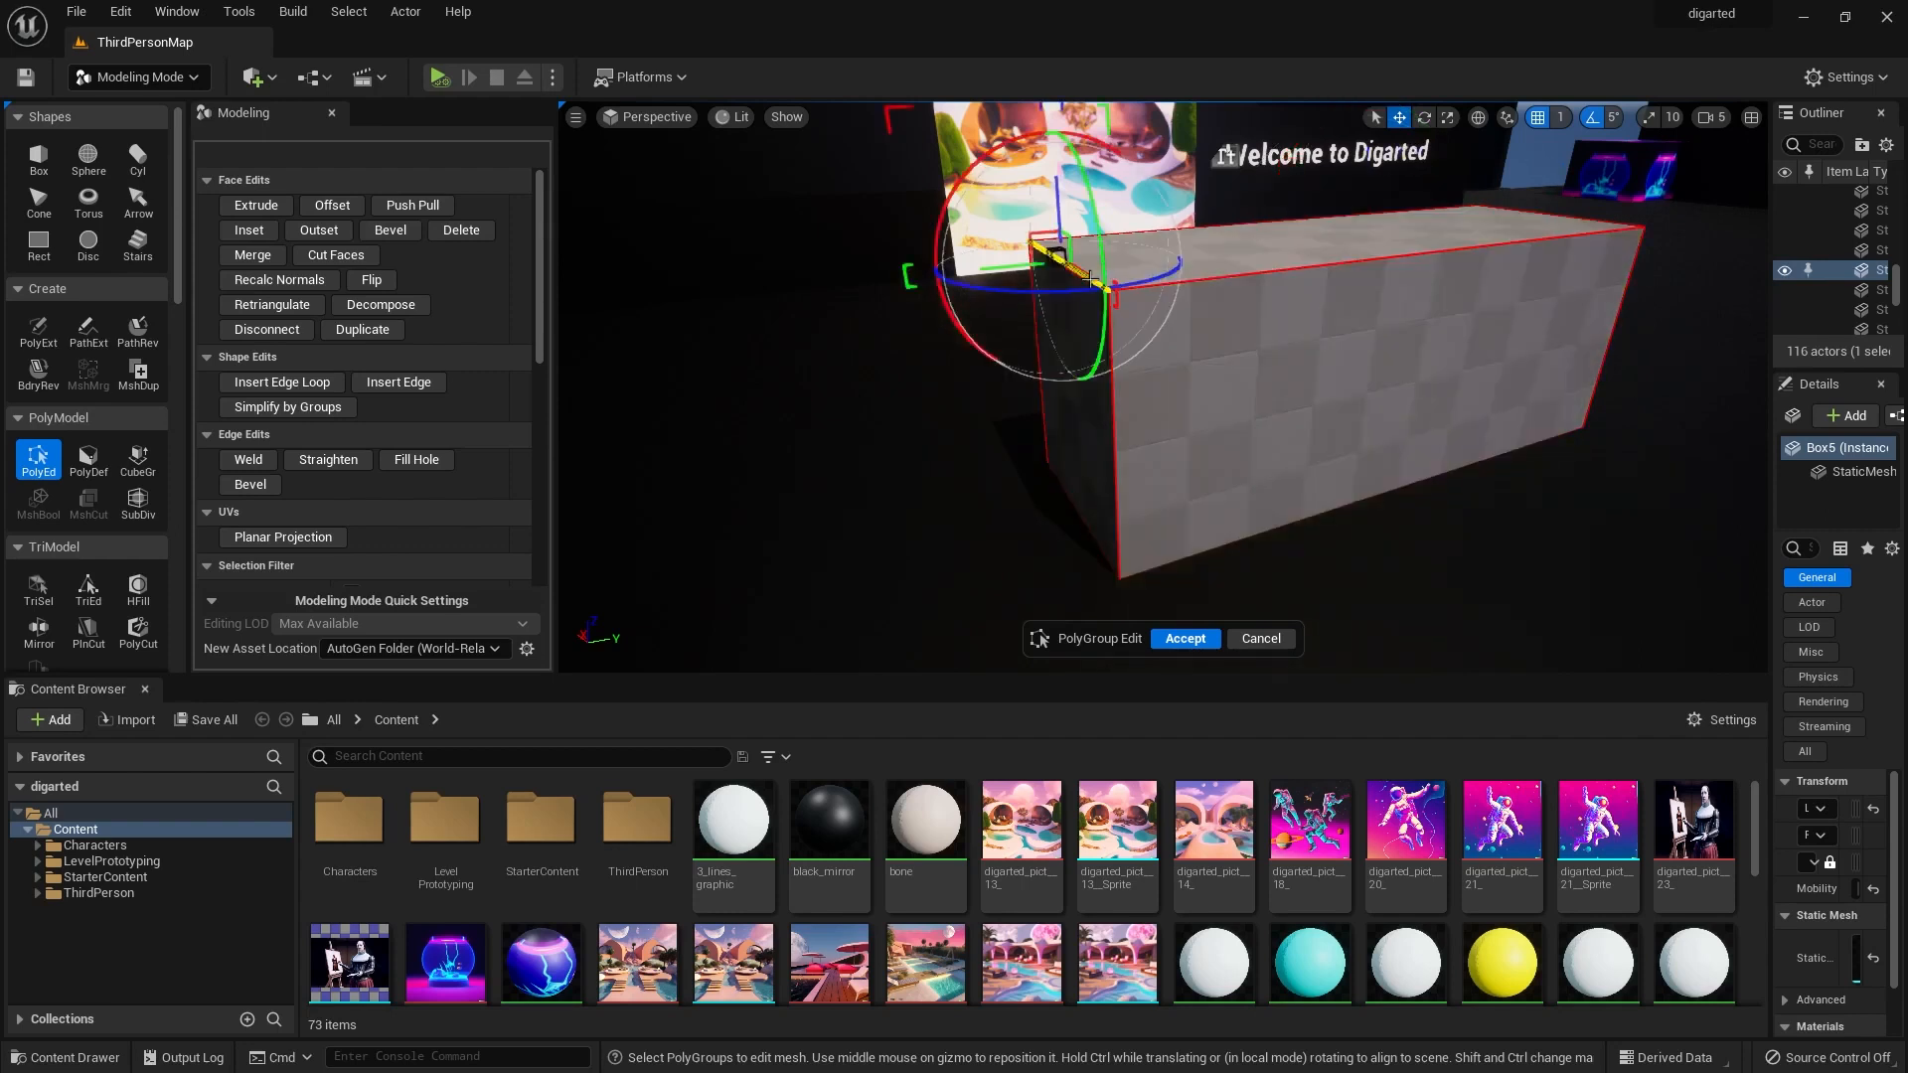
click(1313, 270)
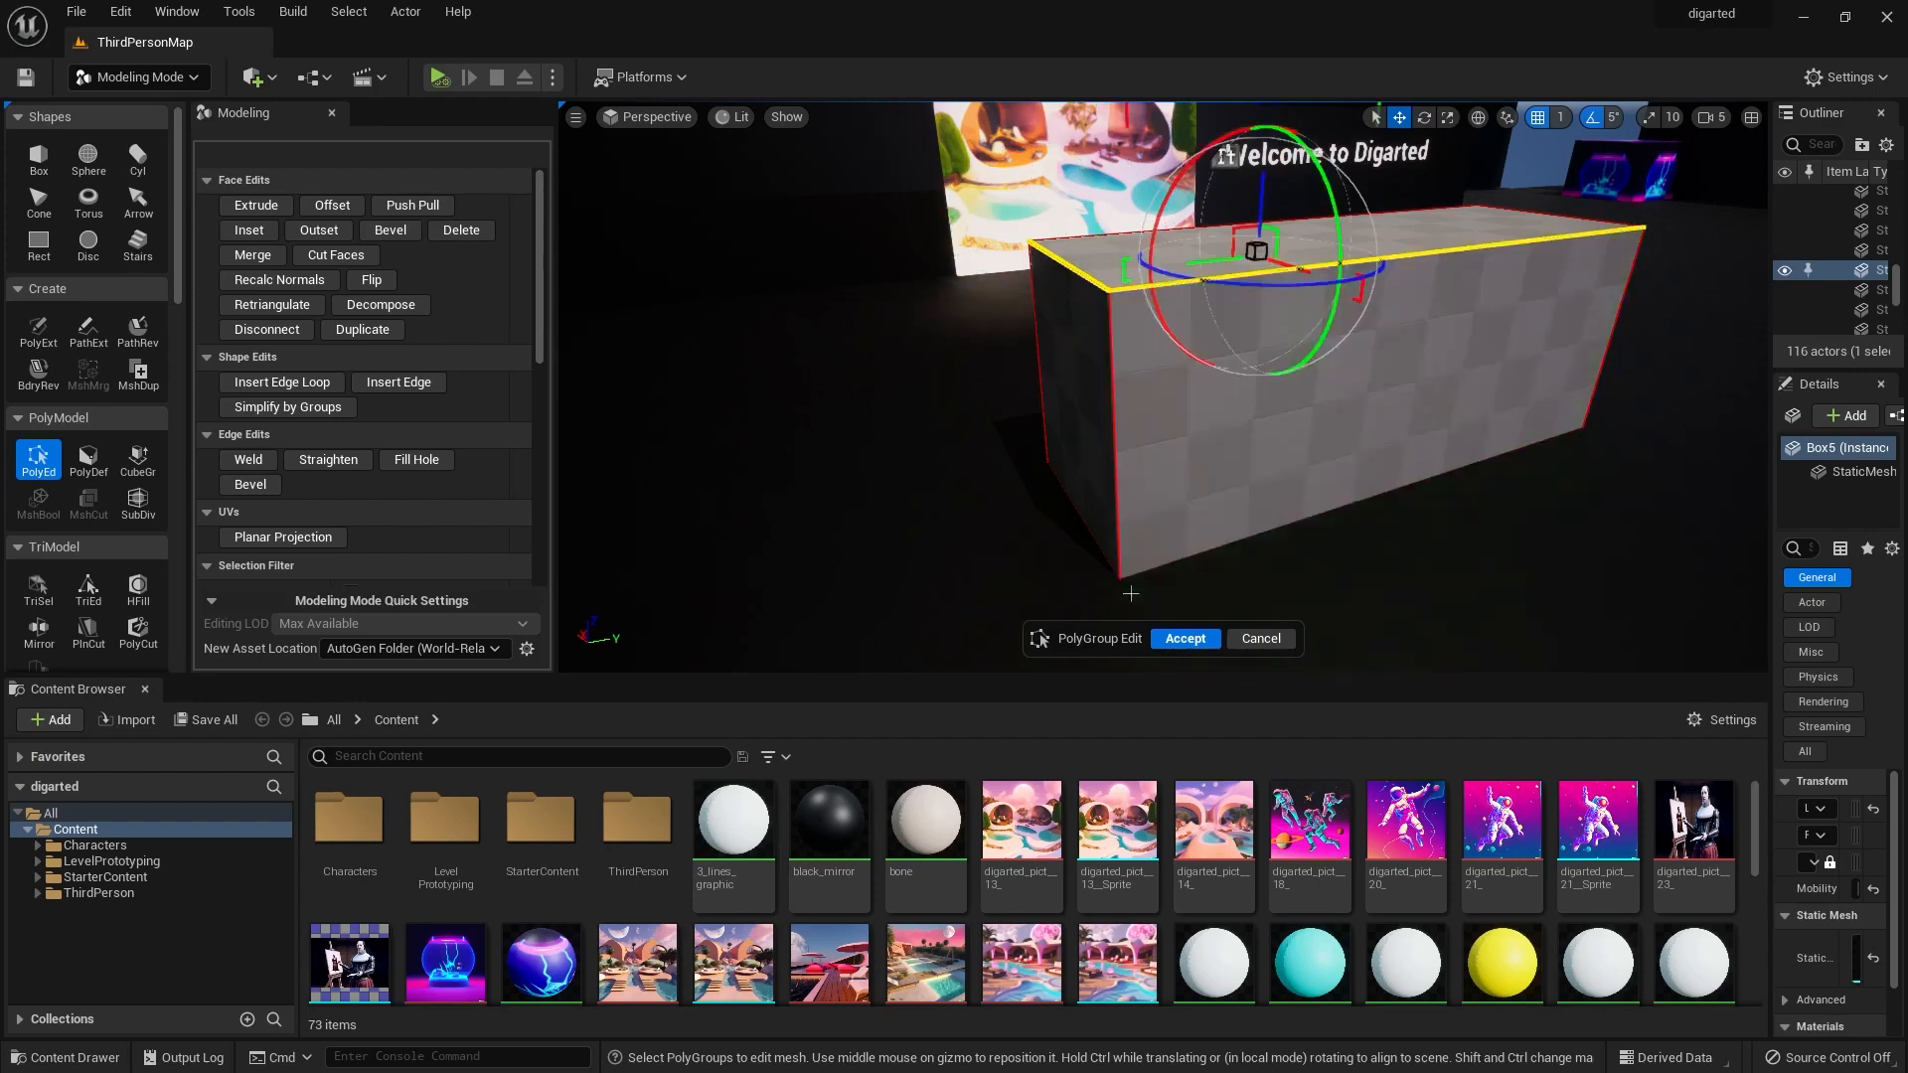
click(1112, 289)
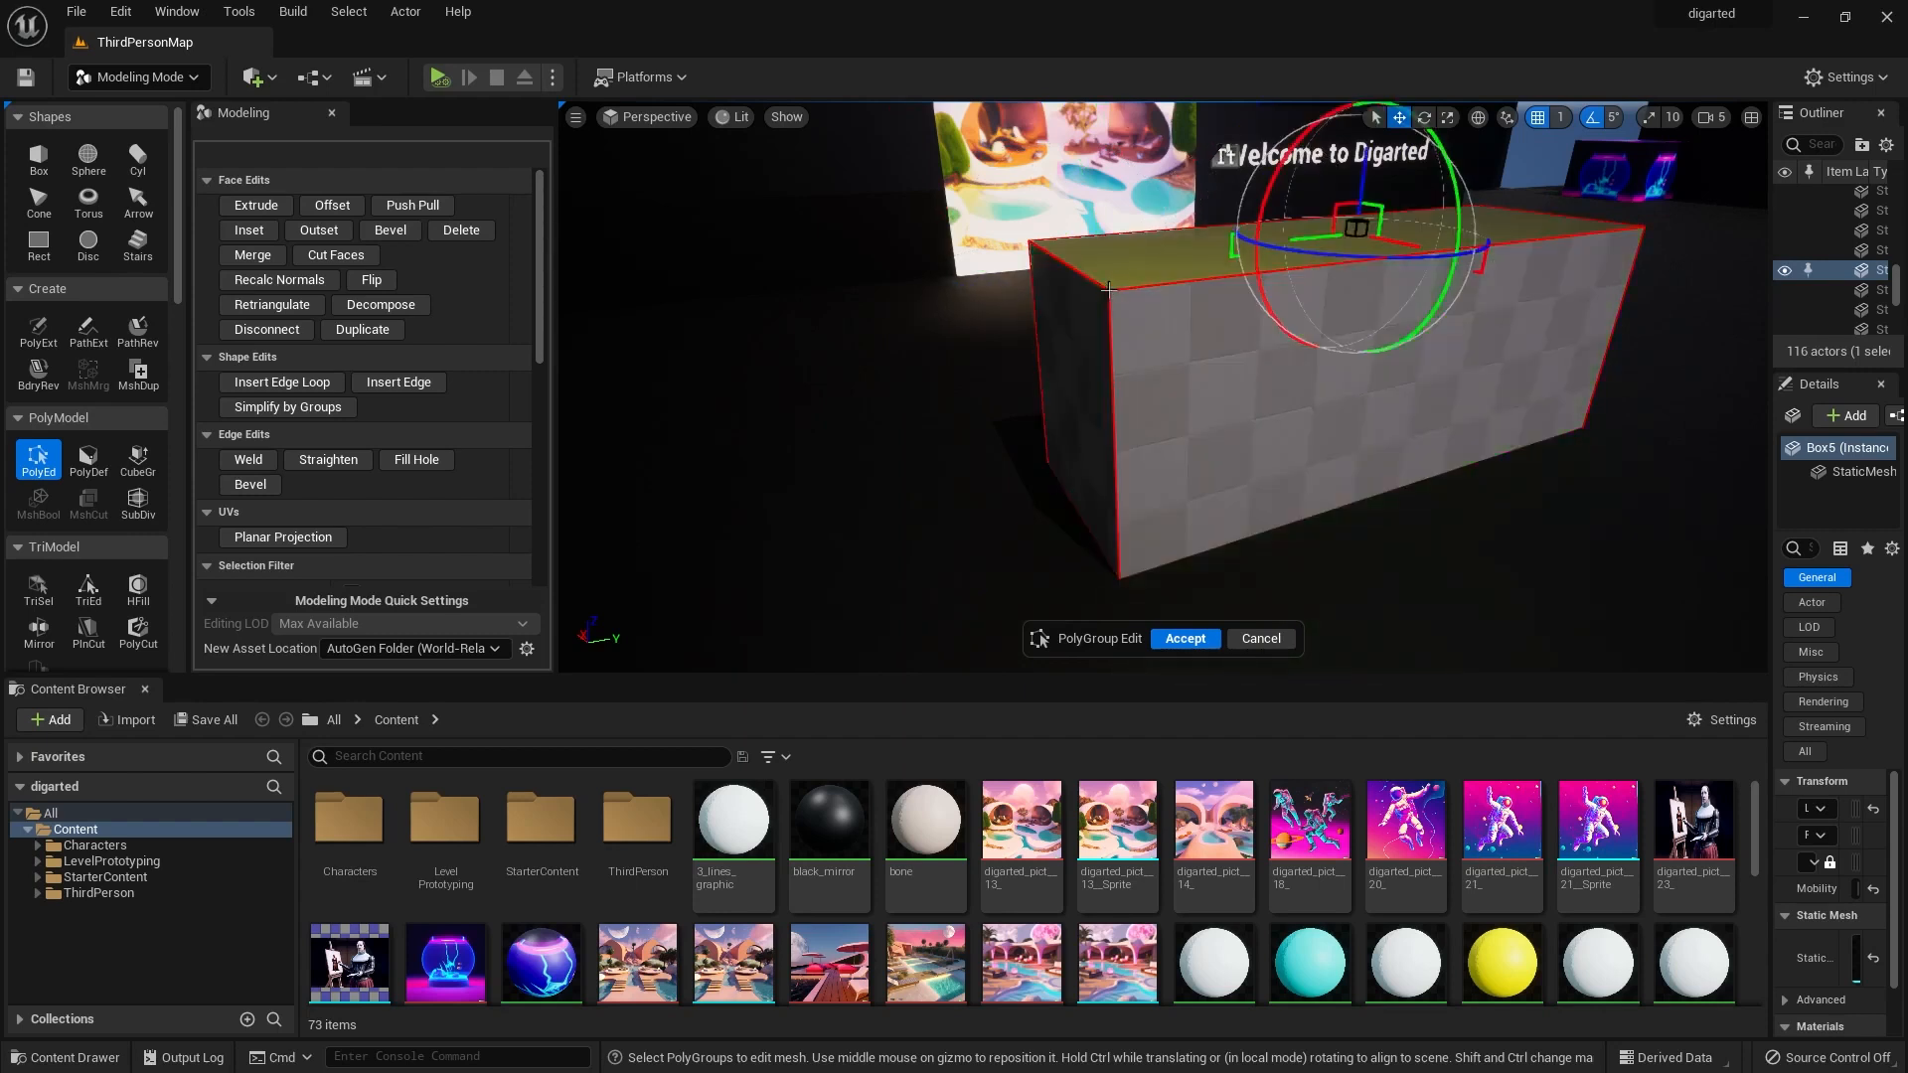
click(1109, 290)
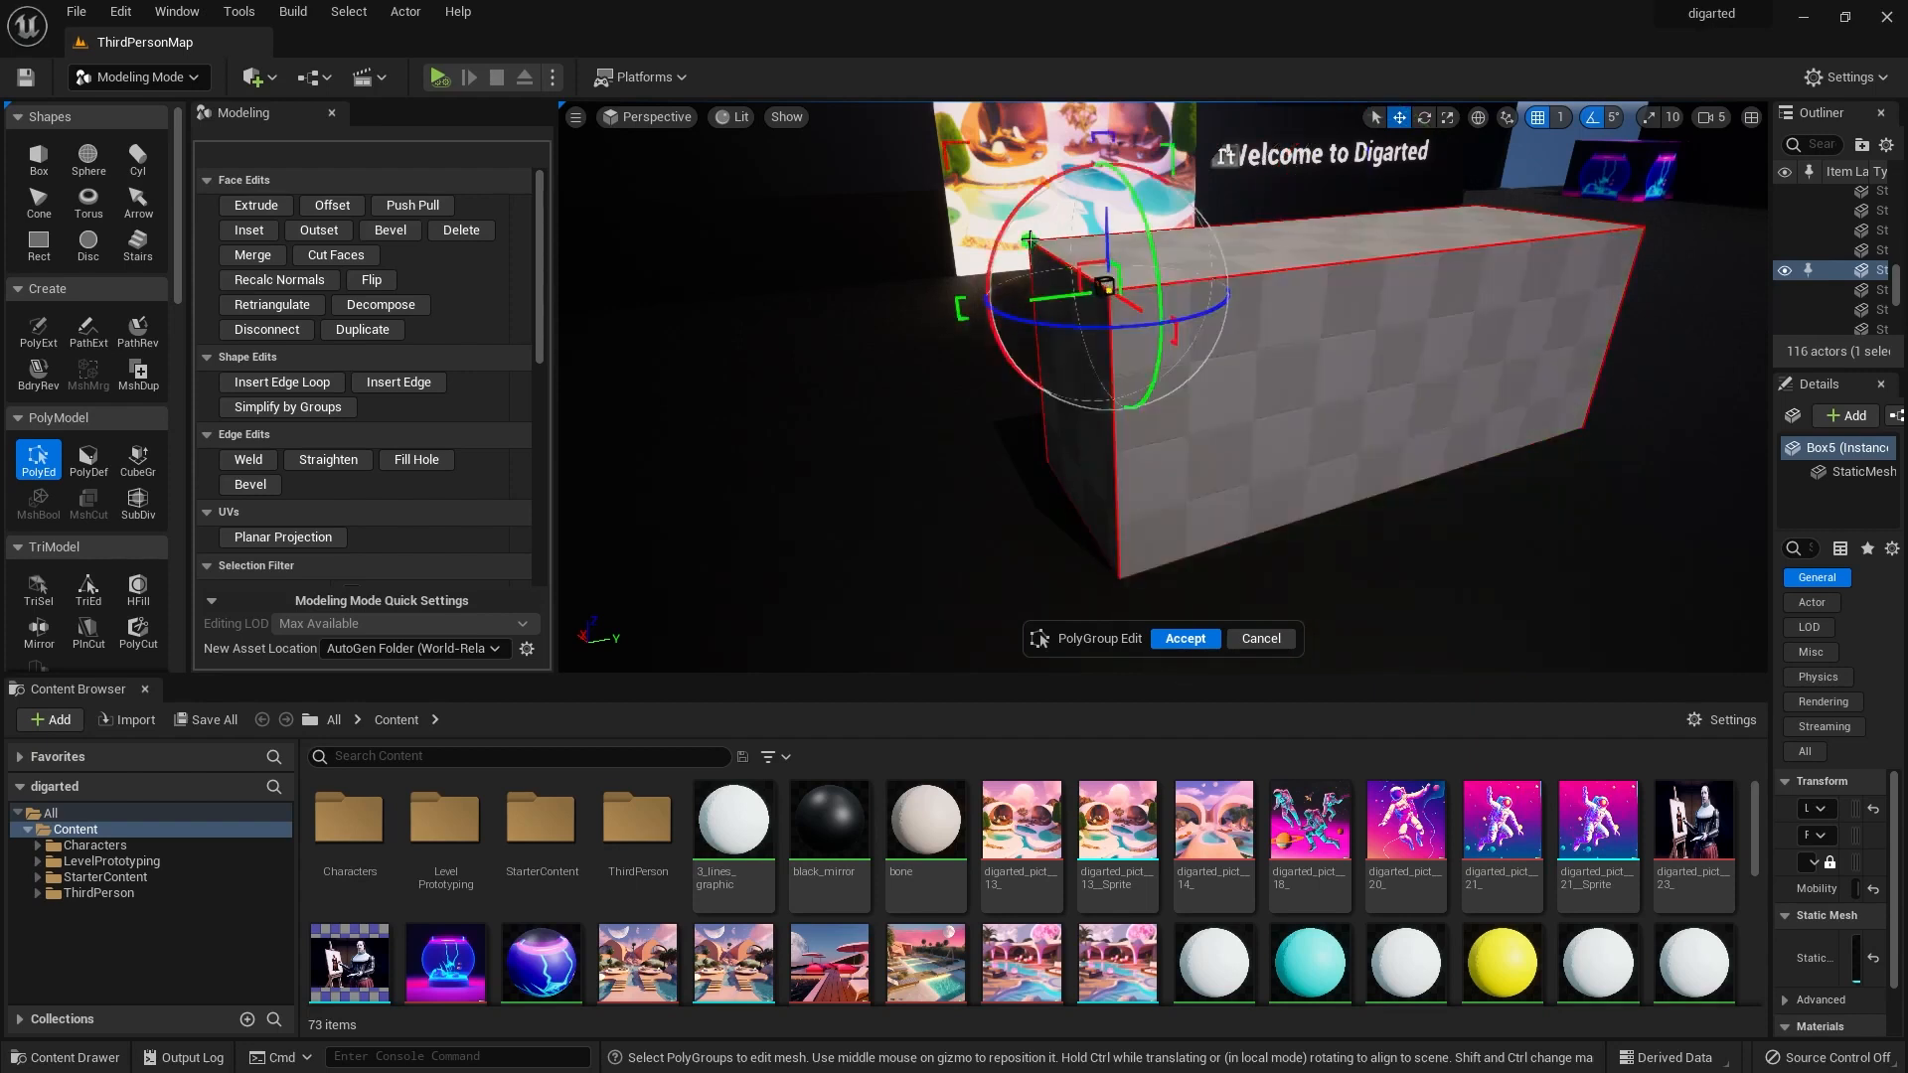
scroll(1305, 374, up, 2)
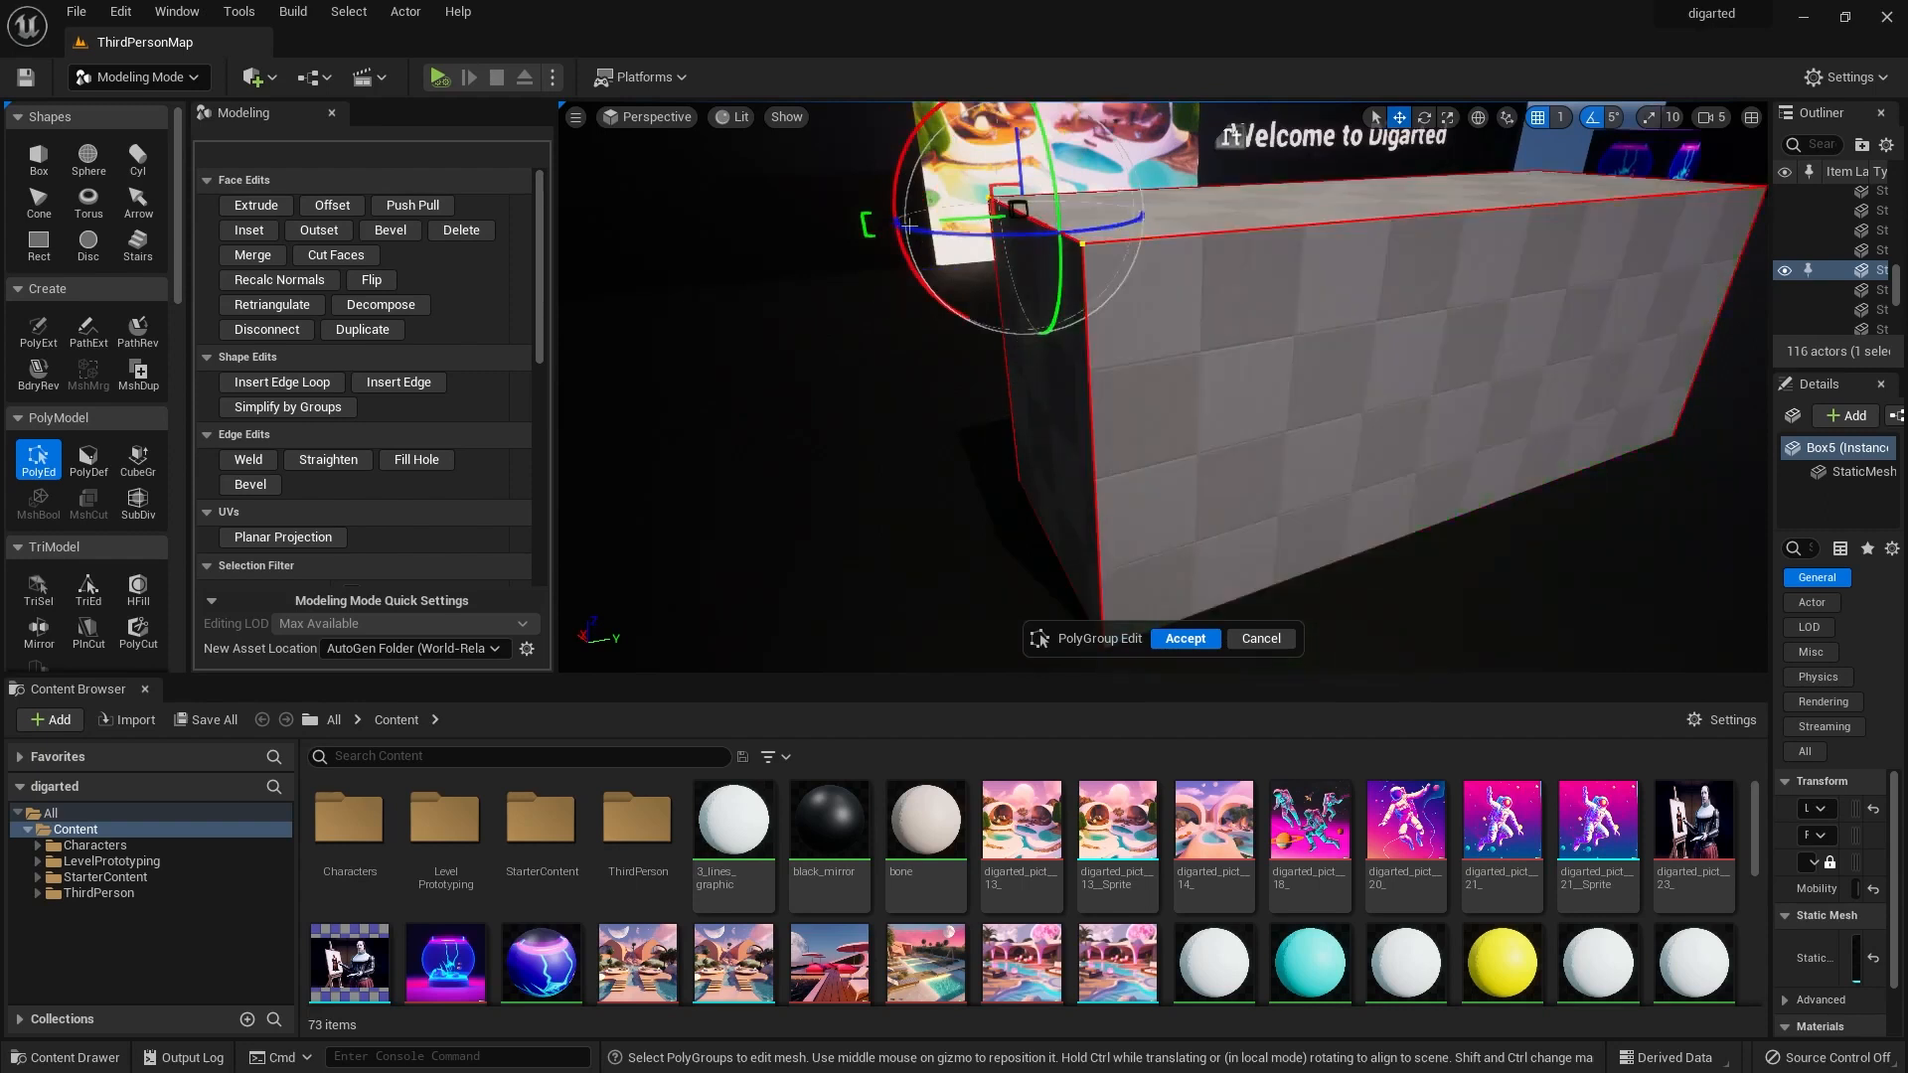
scroll(1008, 276, down, 2)
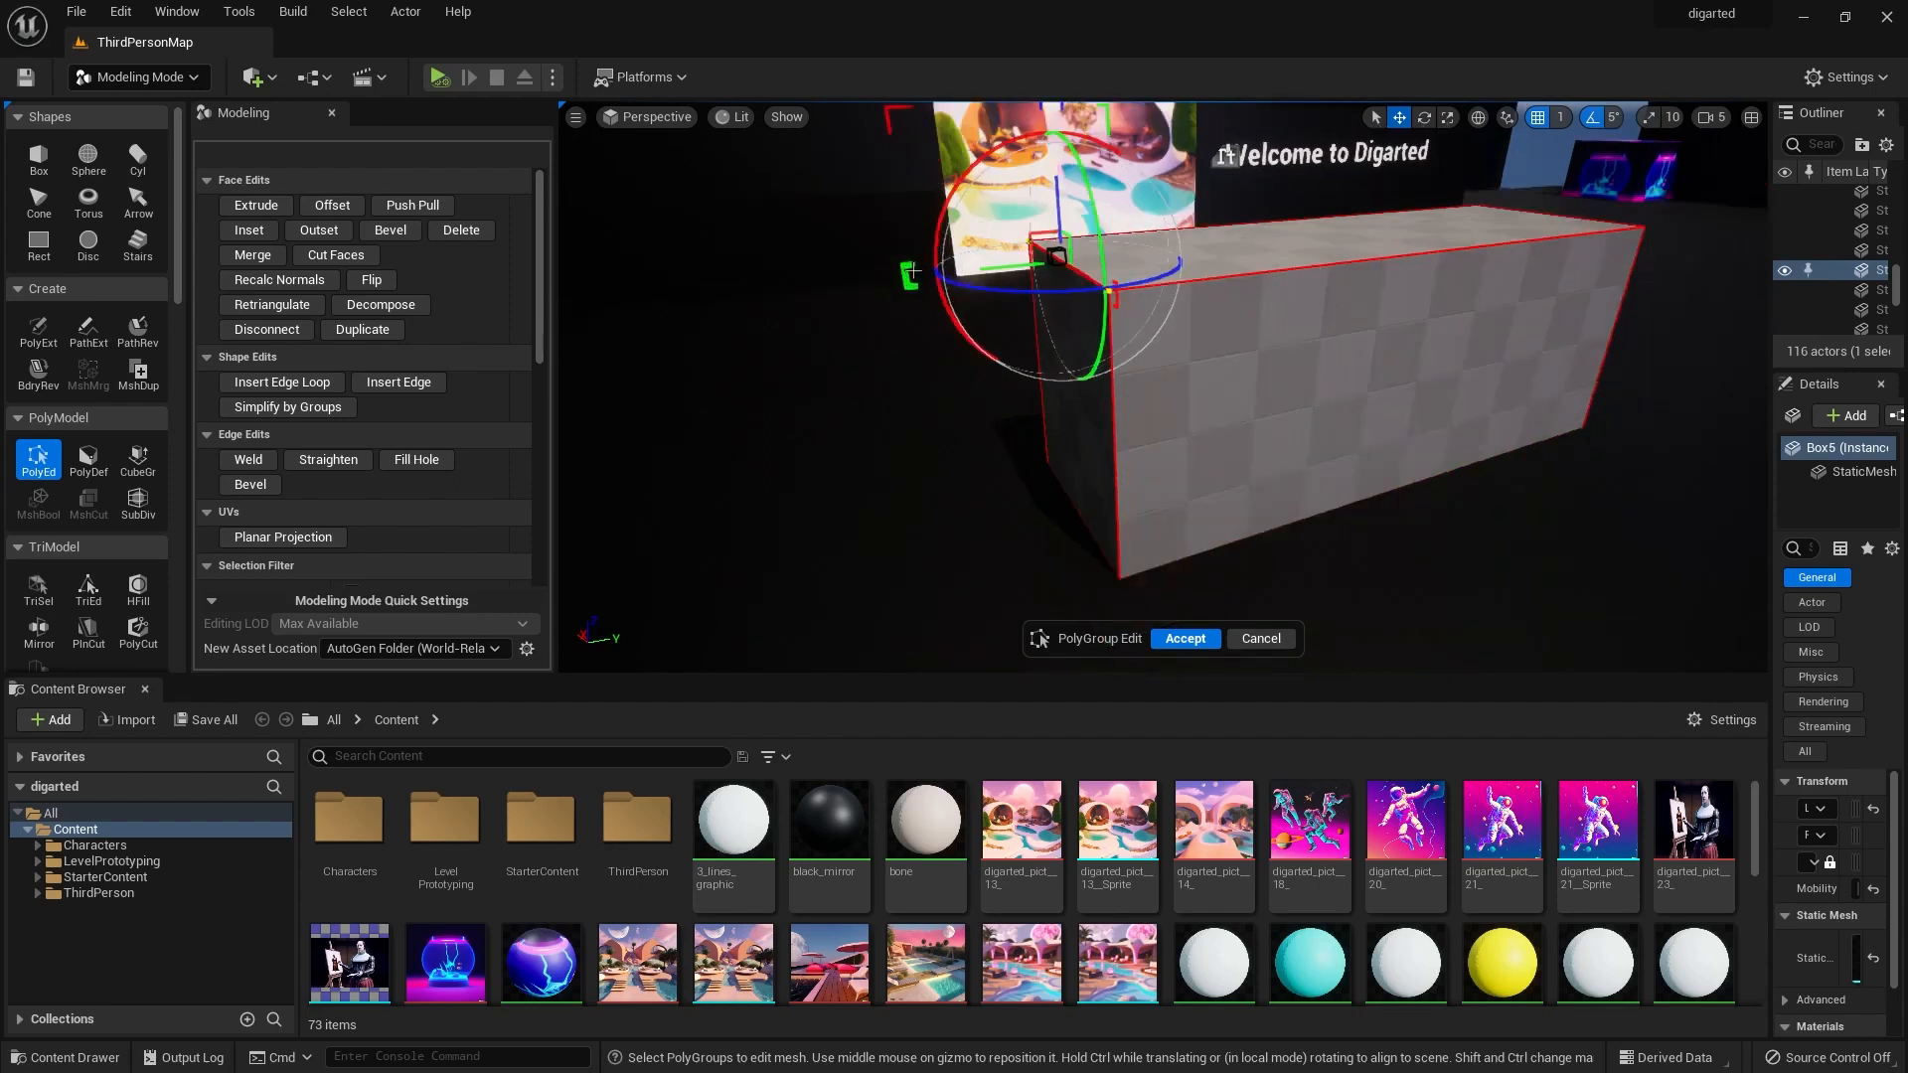
Try rotating the two selected corner vertices at the box's top end.
click(1425, 120)
drag(1001, 292, 984, 309)
key(ctrl+z)
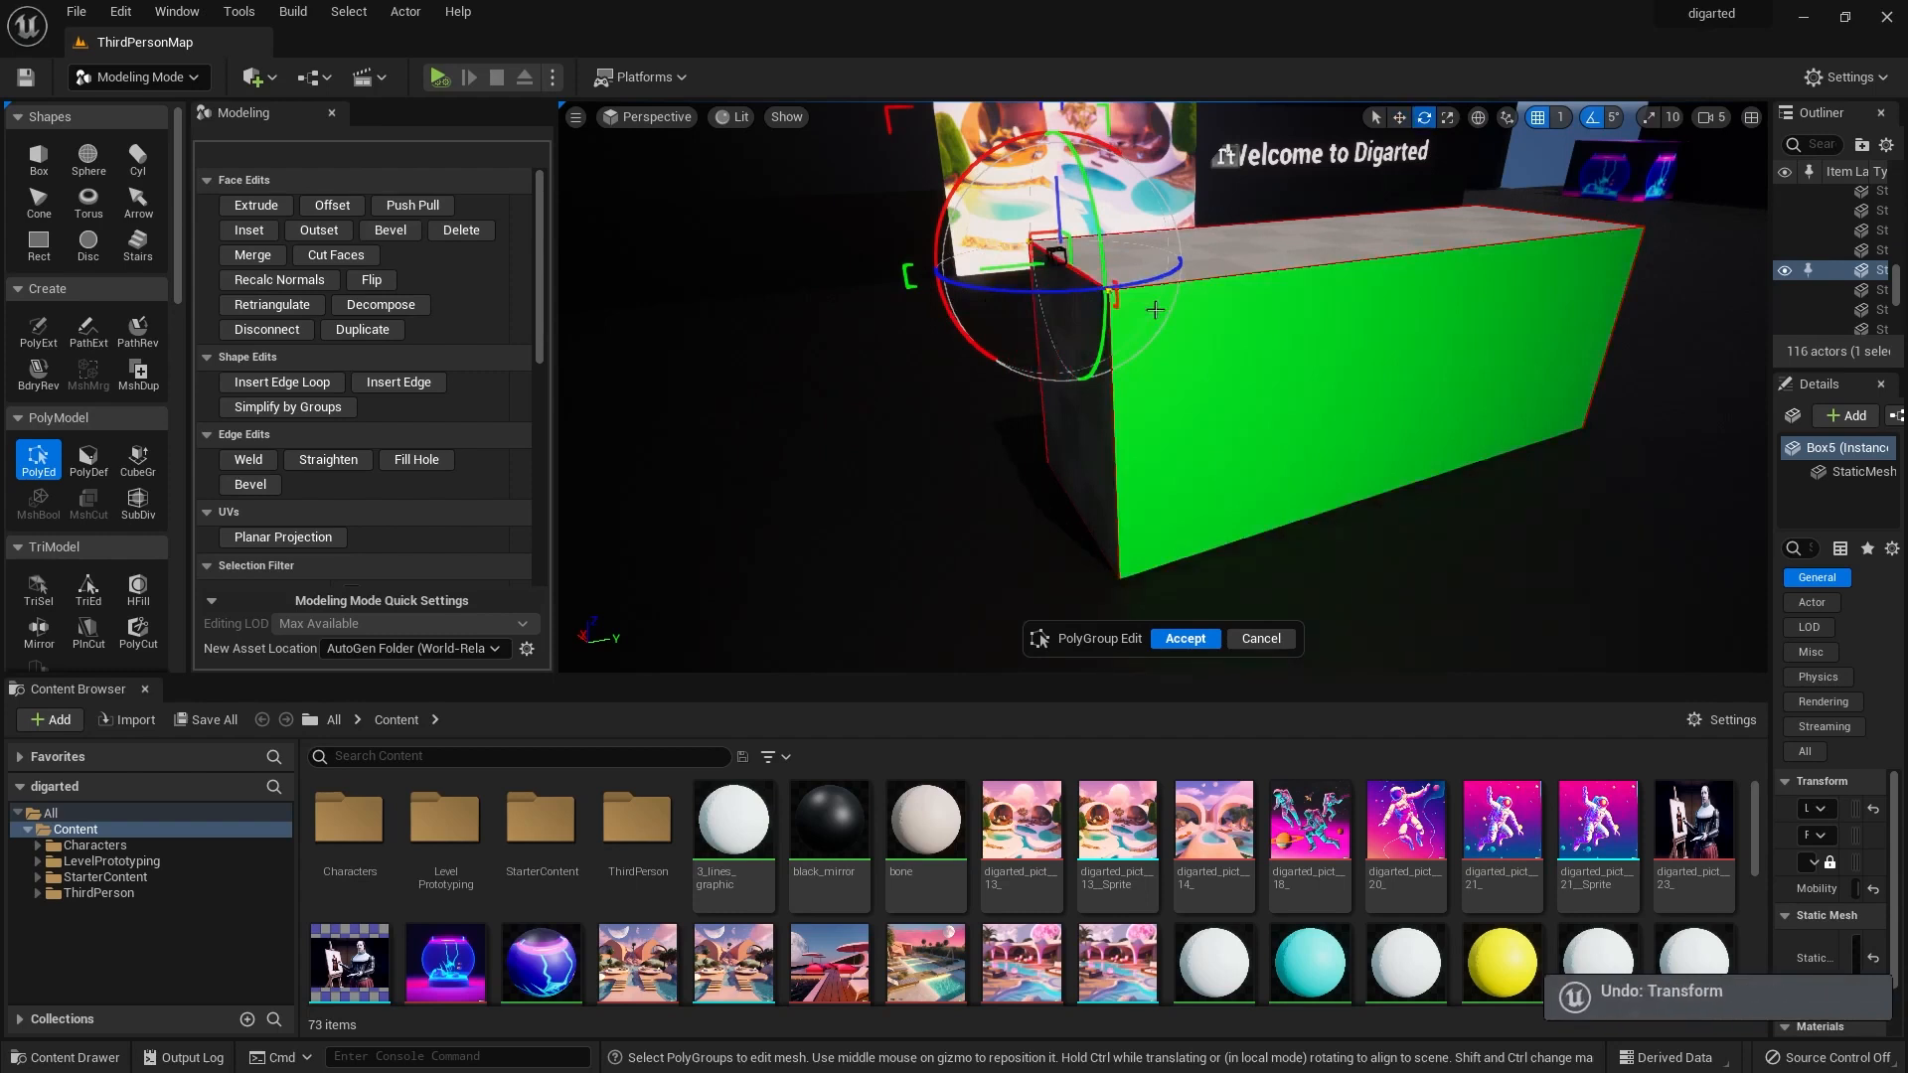
Scale the two selected corner vertices slightly apart, hide the editor icons with game view, and return to move mode.
key(r)
mouse_move(1115, 301)
mouse_down()
mouse_move(1072, 309)
mouse_move(1131, 303)
mouse_up()
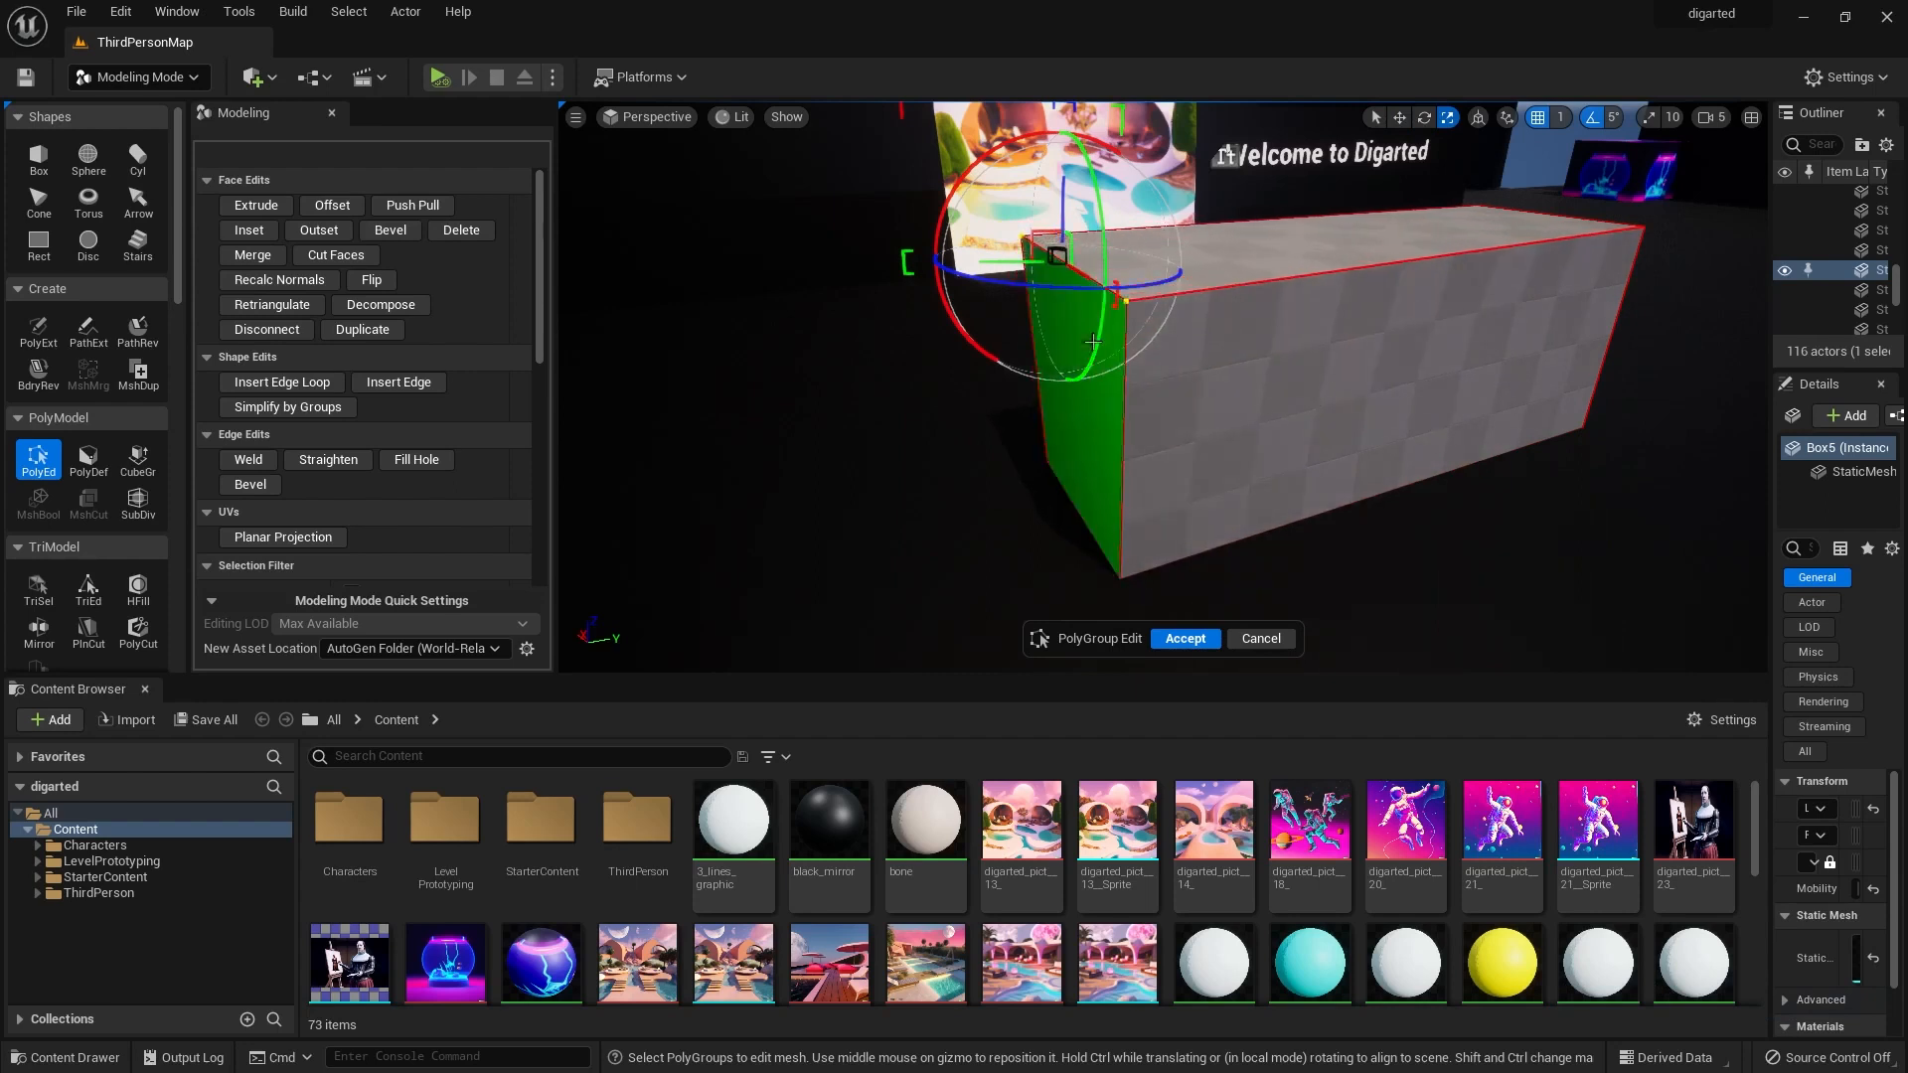
key(g)
key(w)
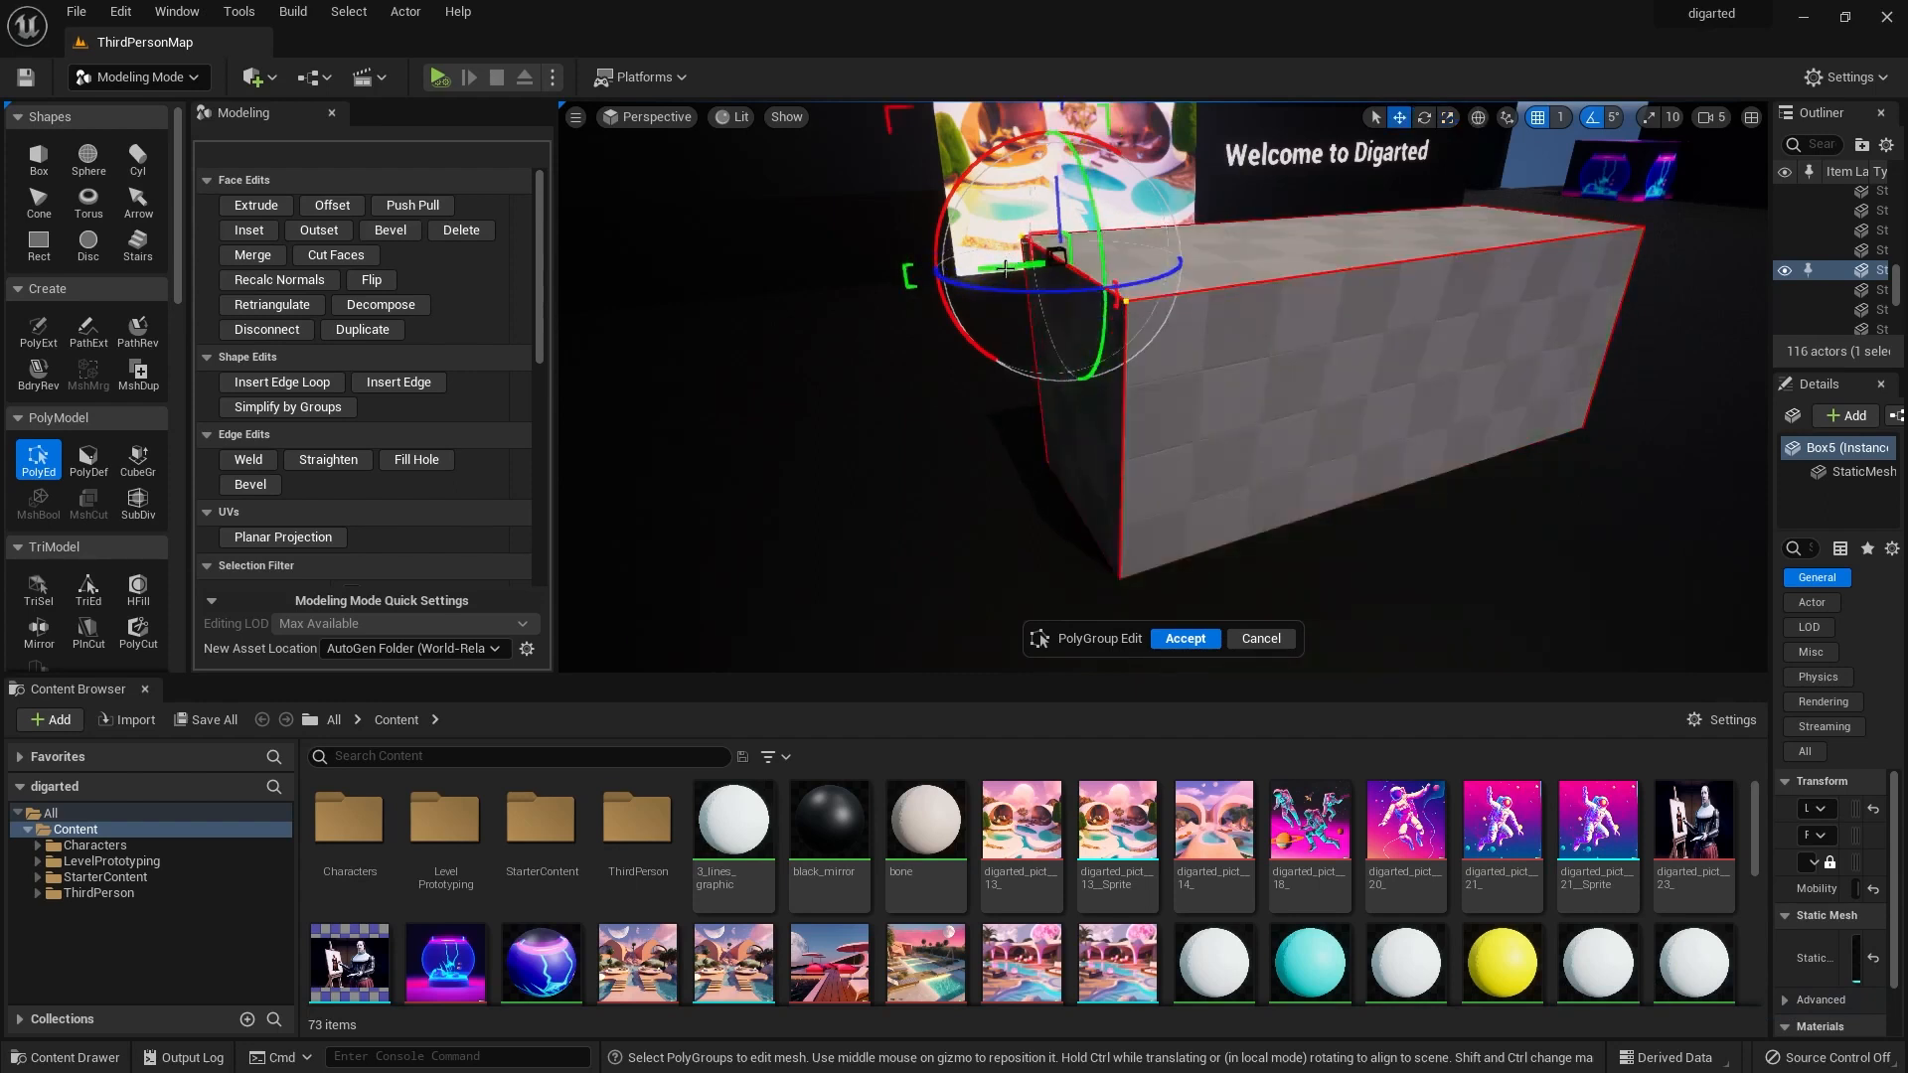
Try transforming the selected corner vertices and the two adjoining top edges of the box, undoing each change.
drag(1005, 268, 1063, 326)
key(ctrl+z)
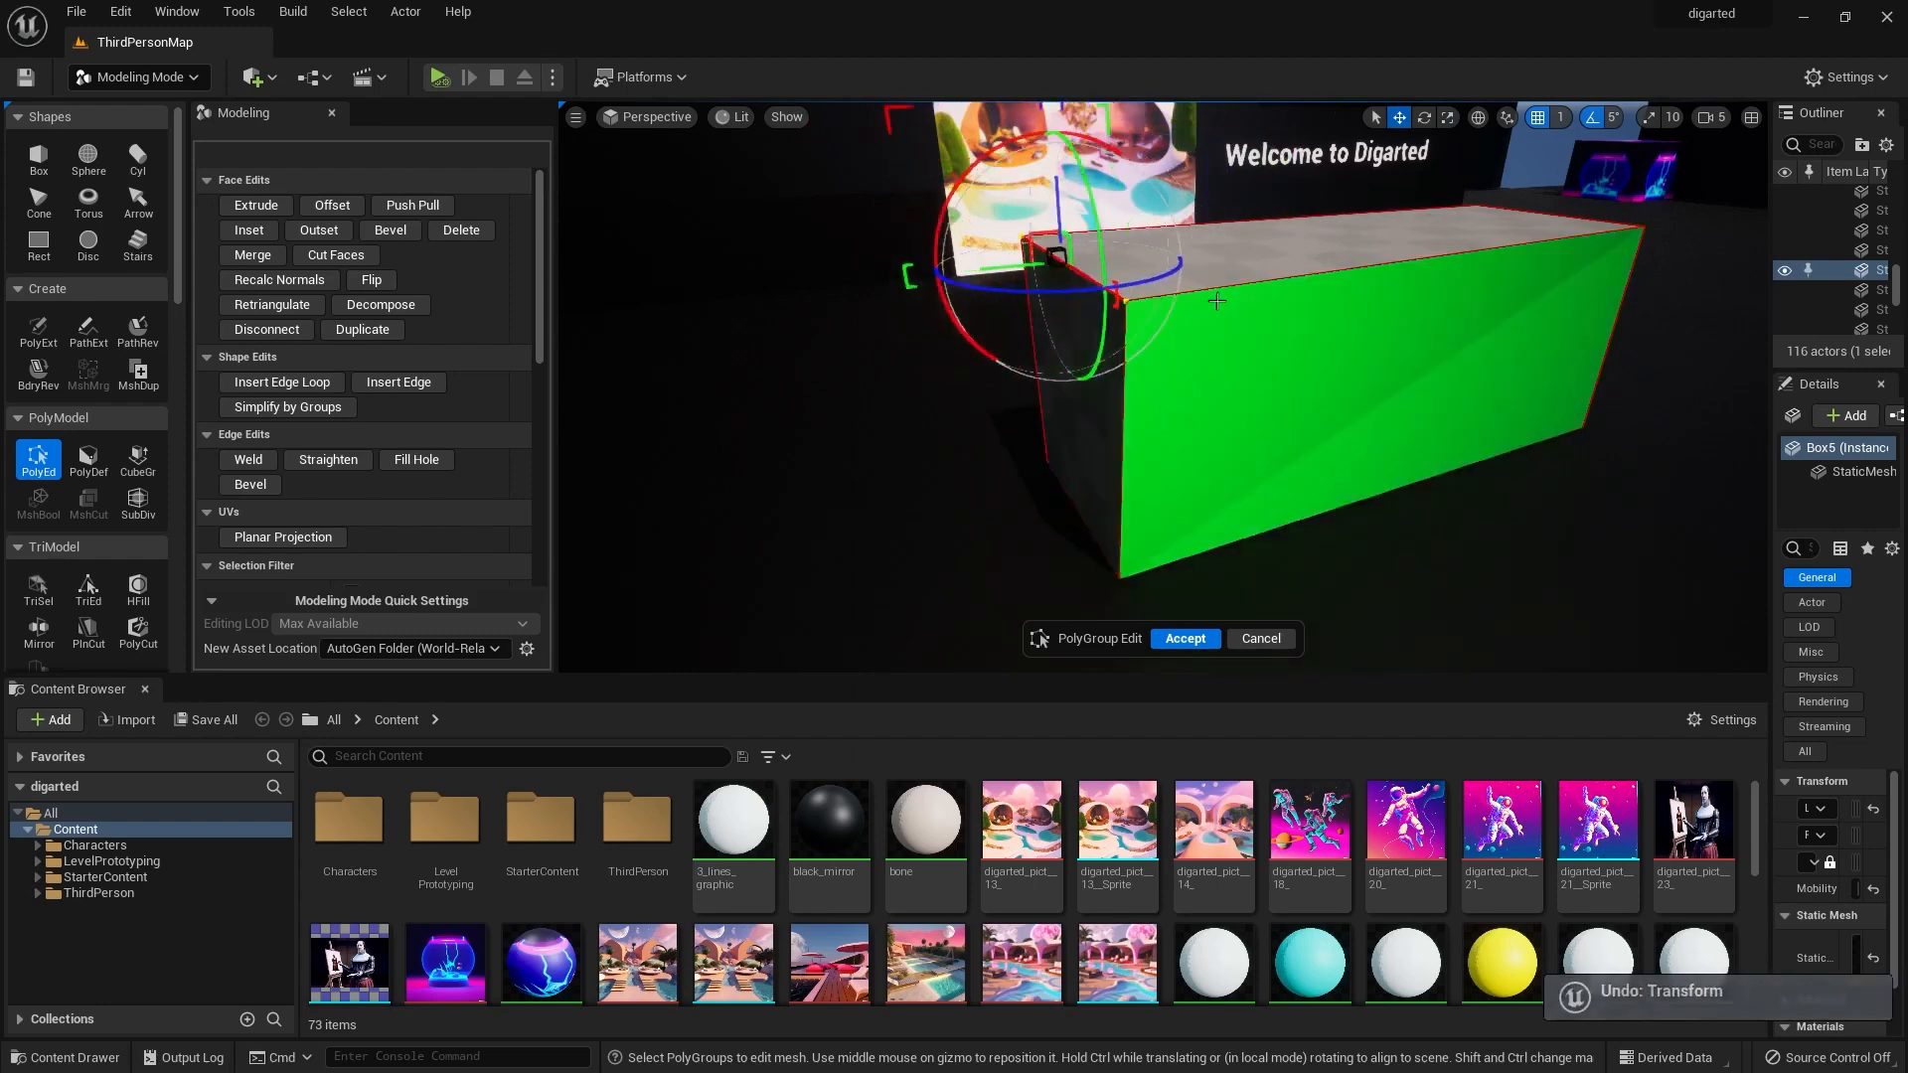
click(1218, 301)
click(1221, 270)
click(1221, 304)
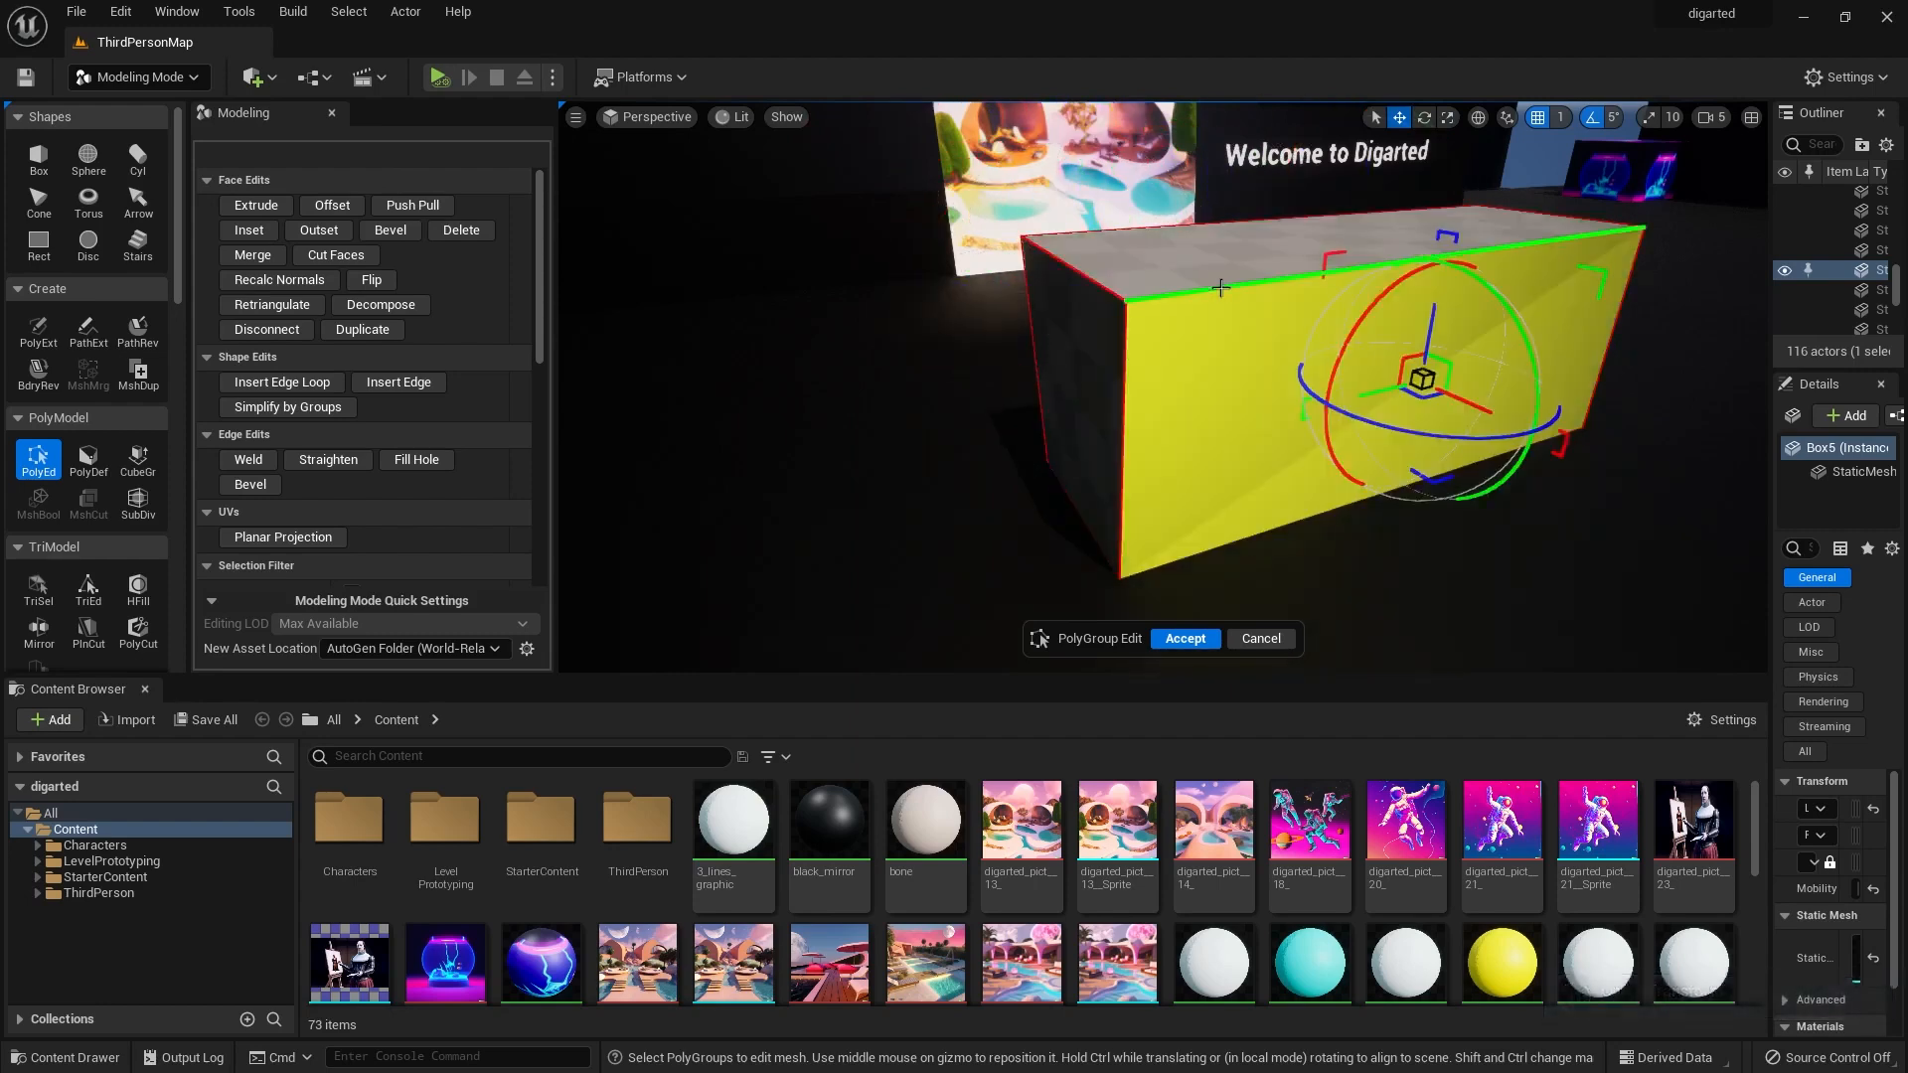
click(1230, 288)
shift+click(1100, 283)
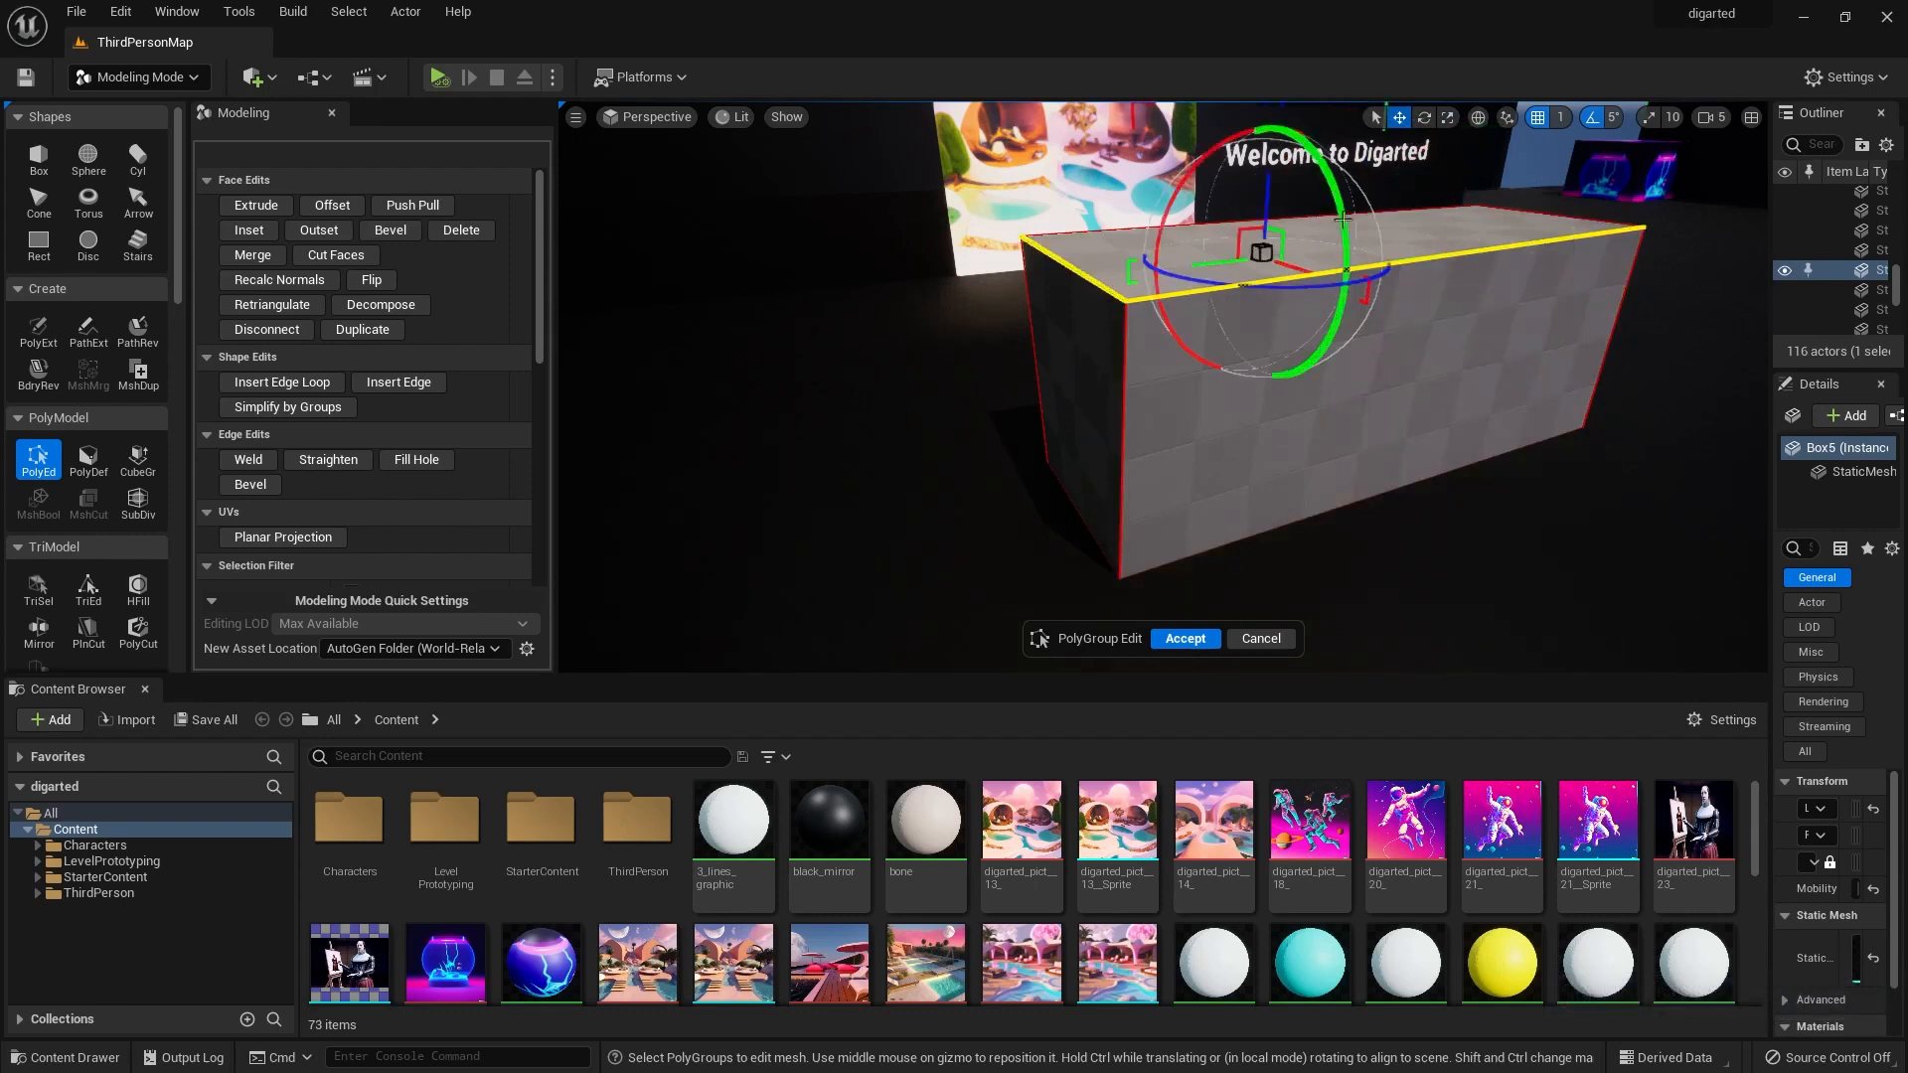
mouse_move(1267, 198)
mouse_down()
mouse_move(1270, 151)
mouse_move(1282, 260)
mouse_move(1286, 197)
mouse_up()
key(ctrl+z)
key(ctrl+z)
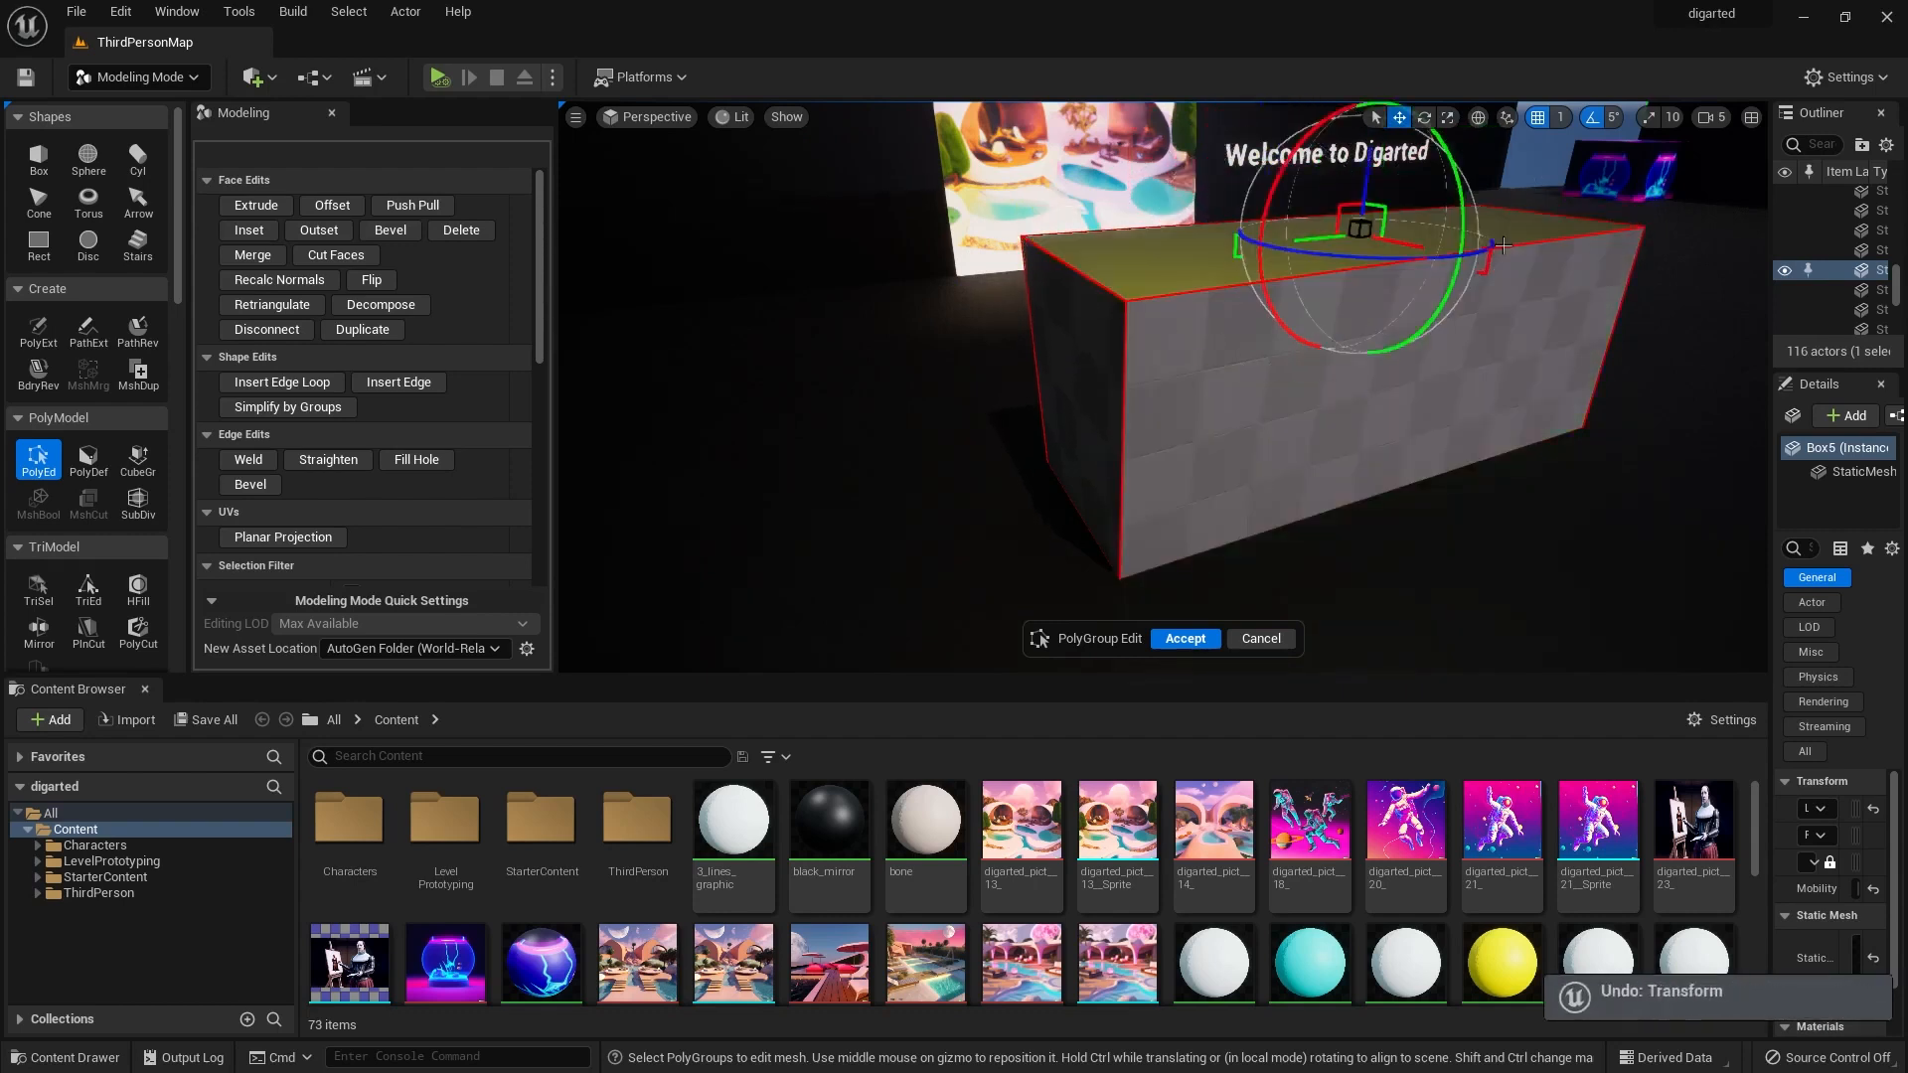
Select the long front top edge of the box and lower it slightly so the top face slopes.
click(1534, 243)
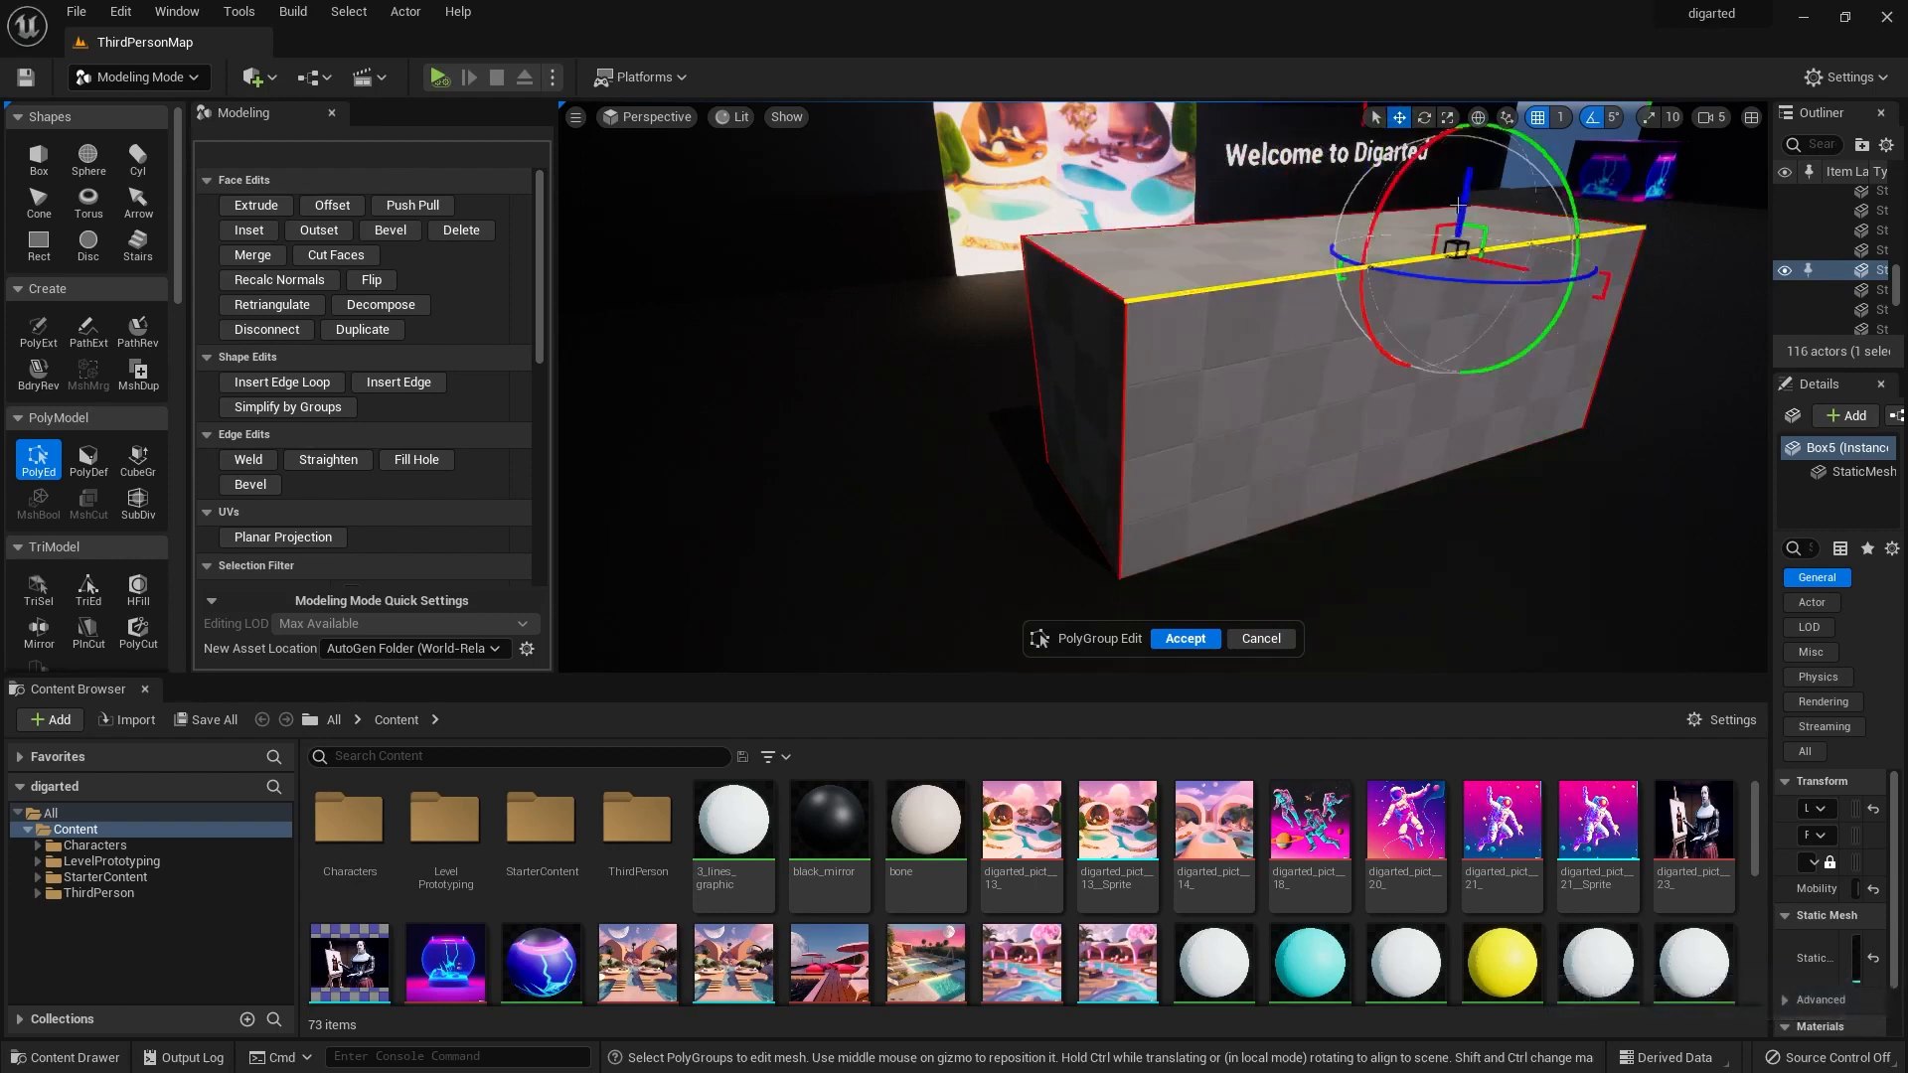
drag(1455, 222, 1416, 224)
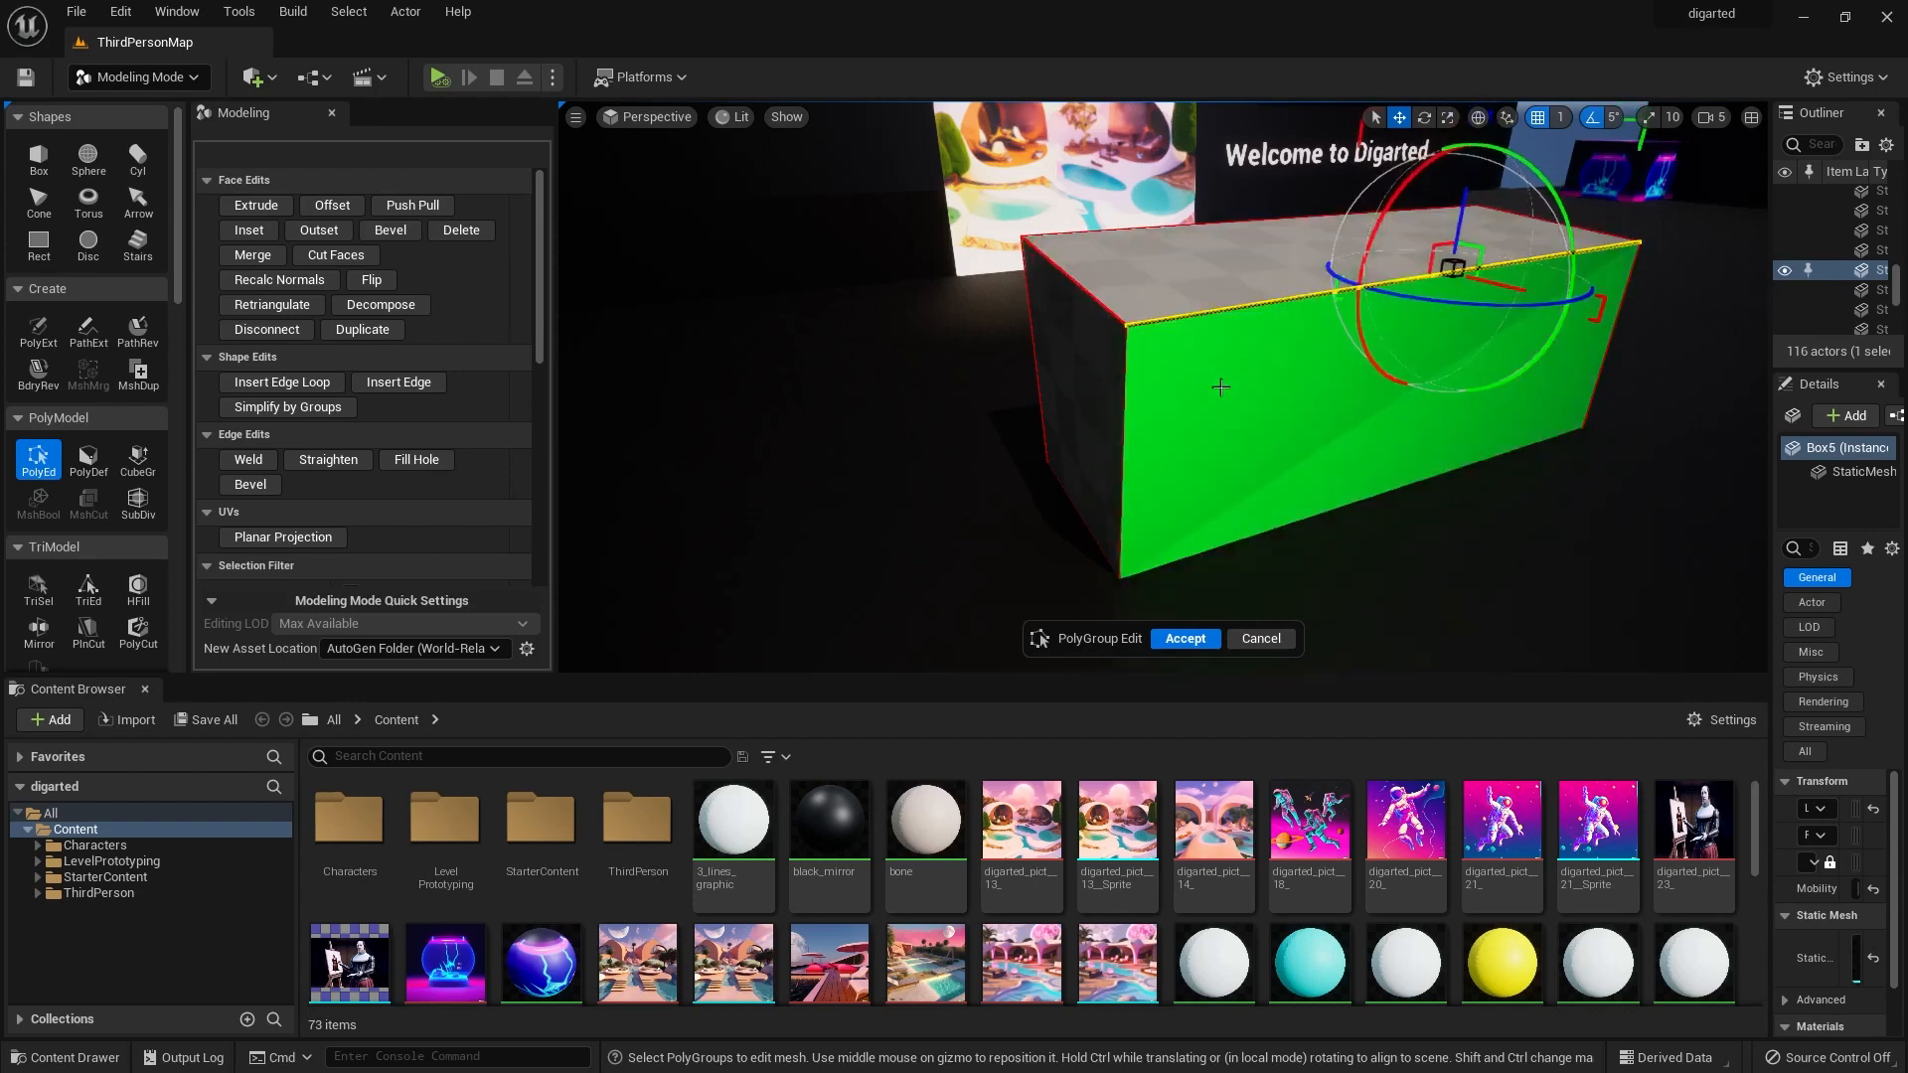
Select the front face of the box and try transforming it with the gizmo, undoing the change.
click(1525, 425)
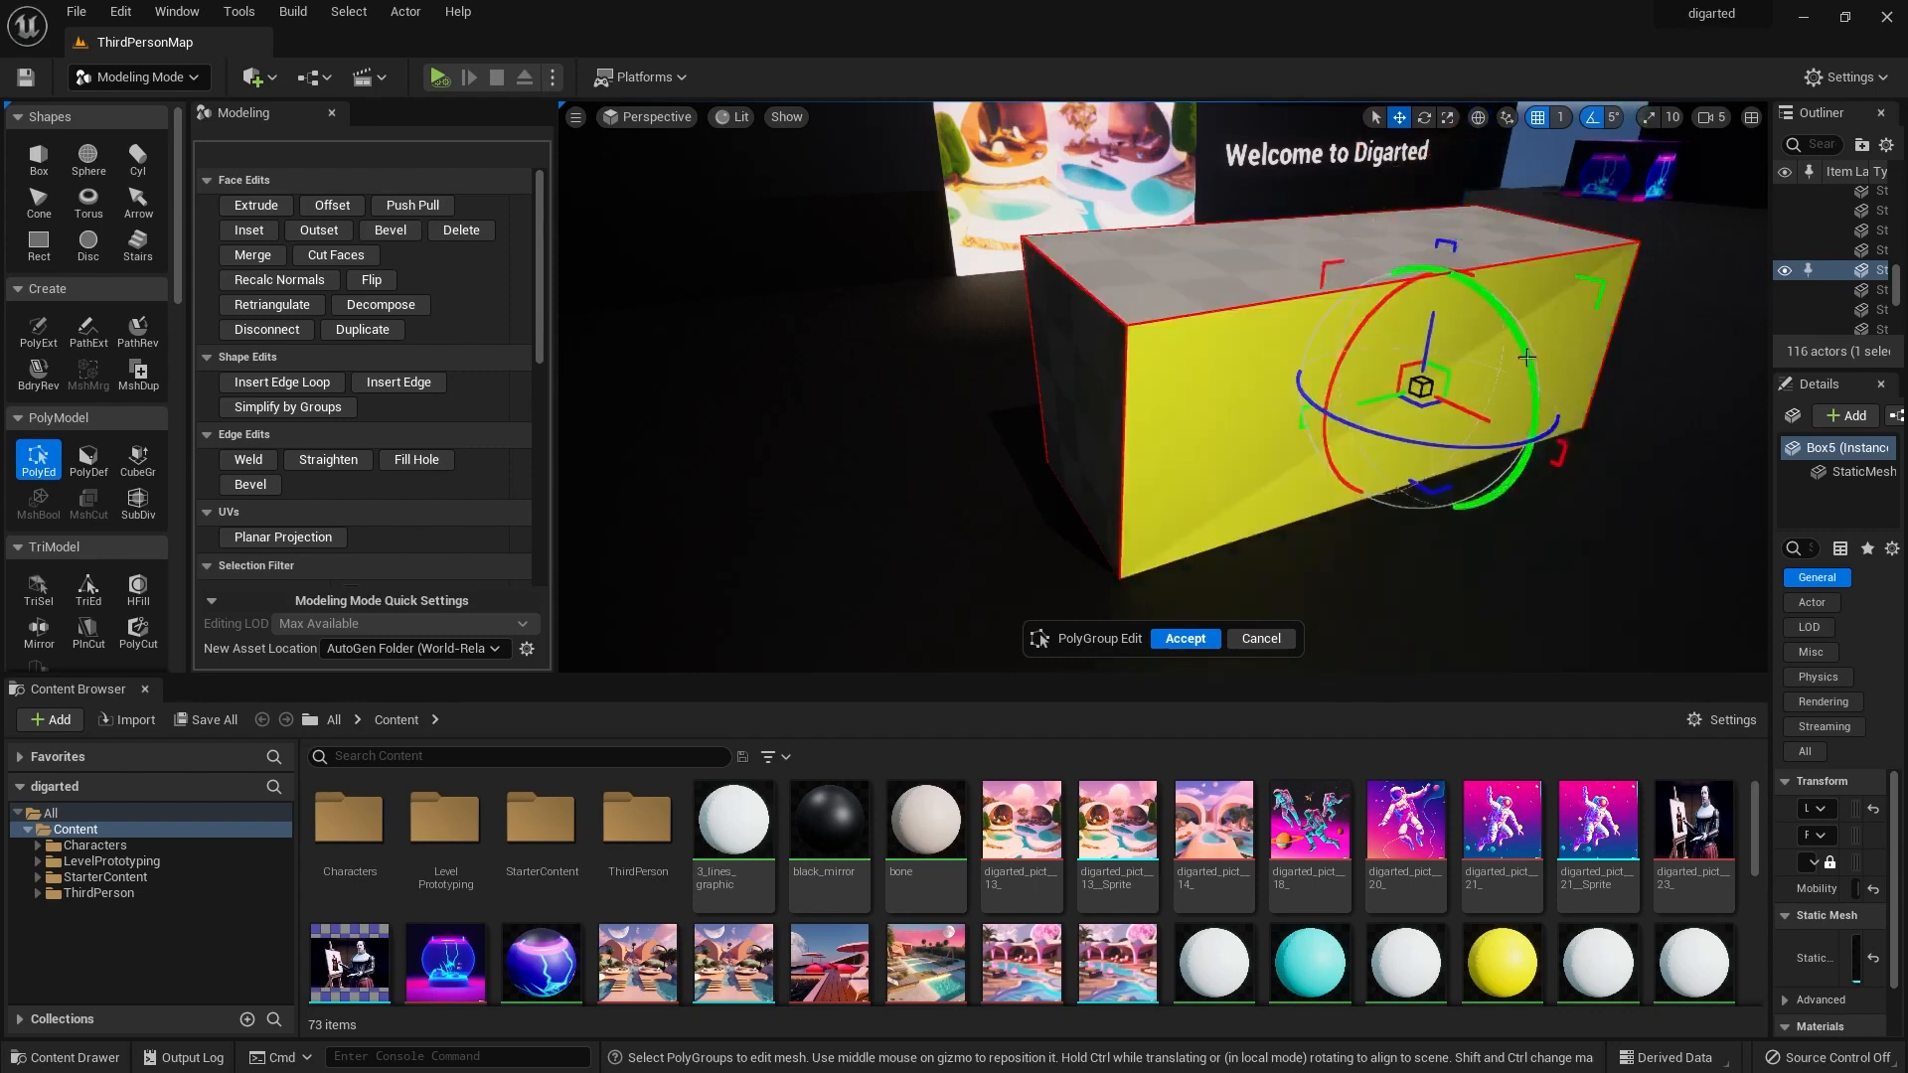
mouse_move(1487, 421)
mouse_down()
mouse_move(1505, 436)
mouse_move(1482, 438)
mouse_up()
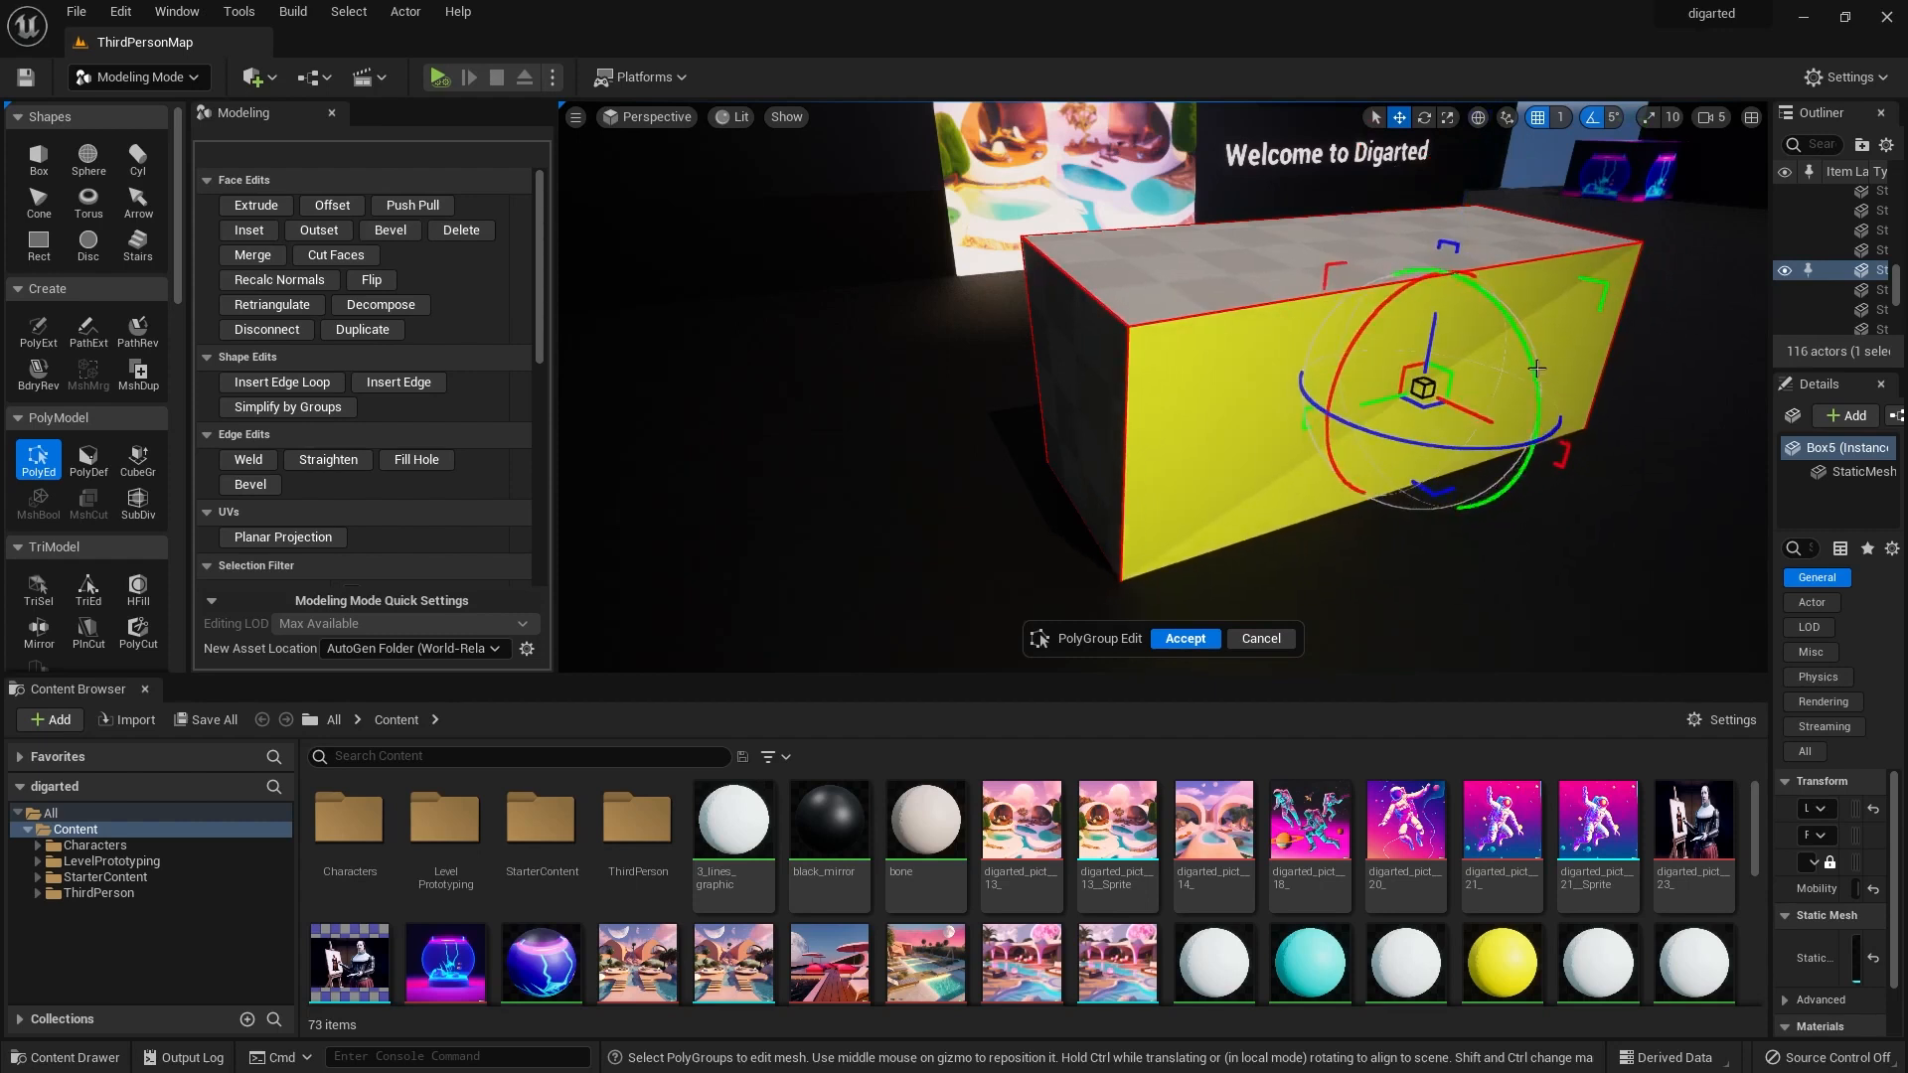
key(ctrl+z)
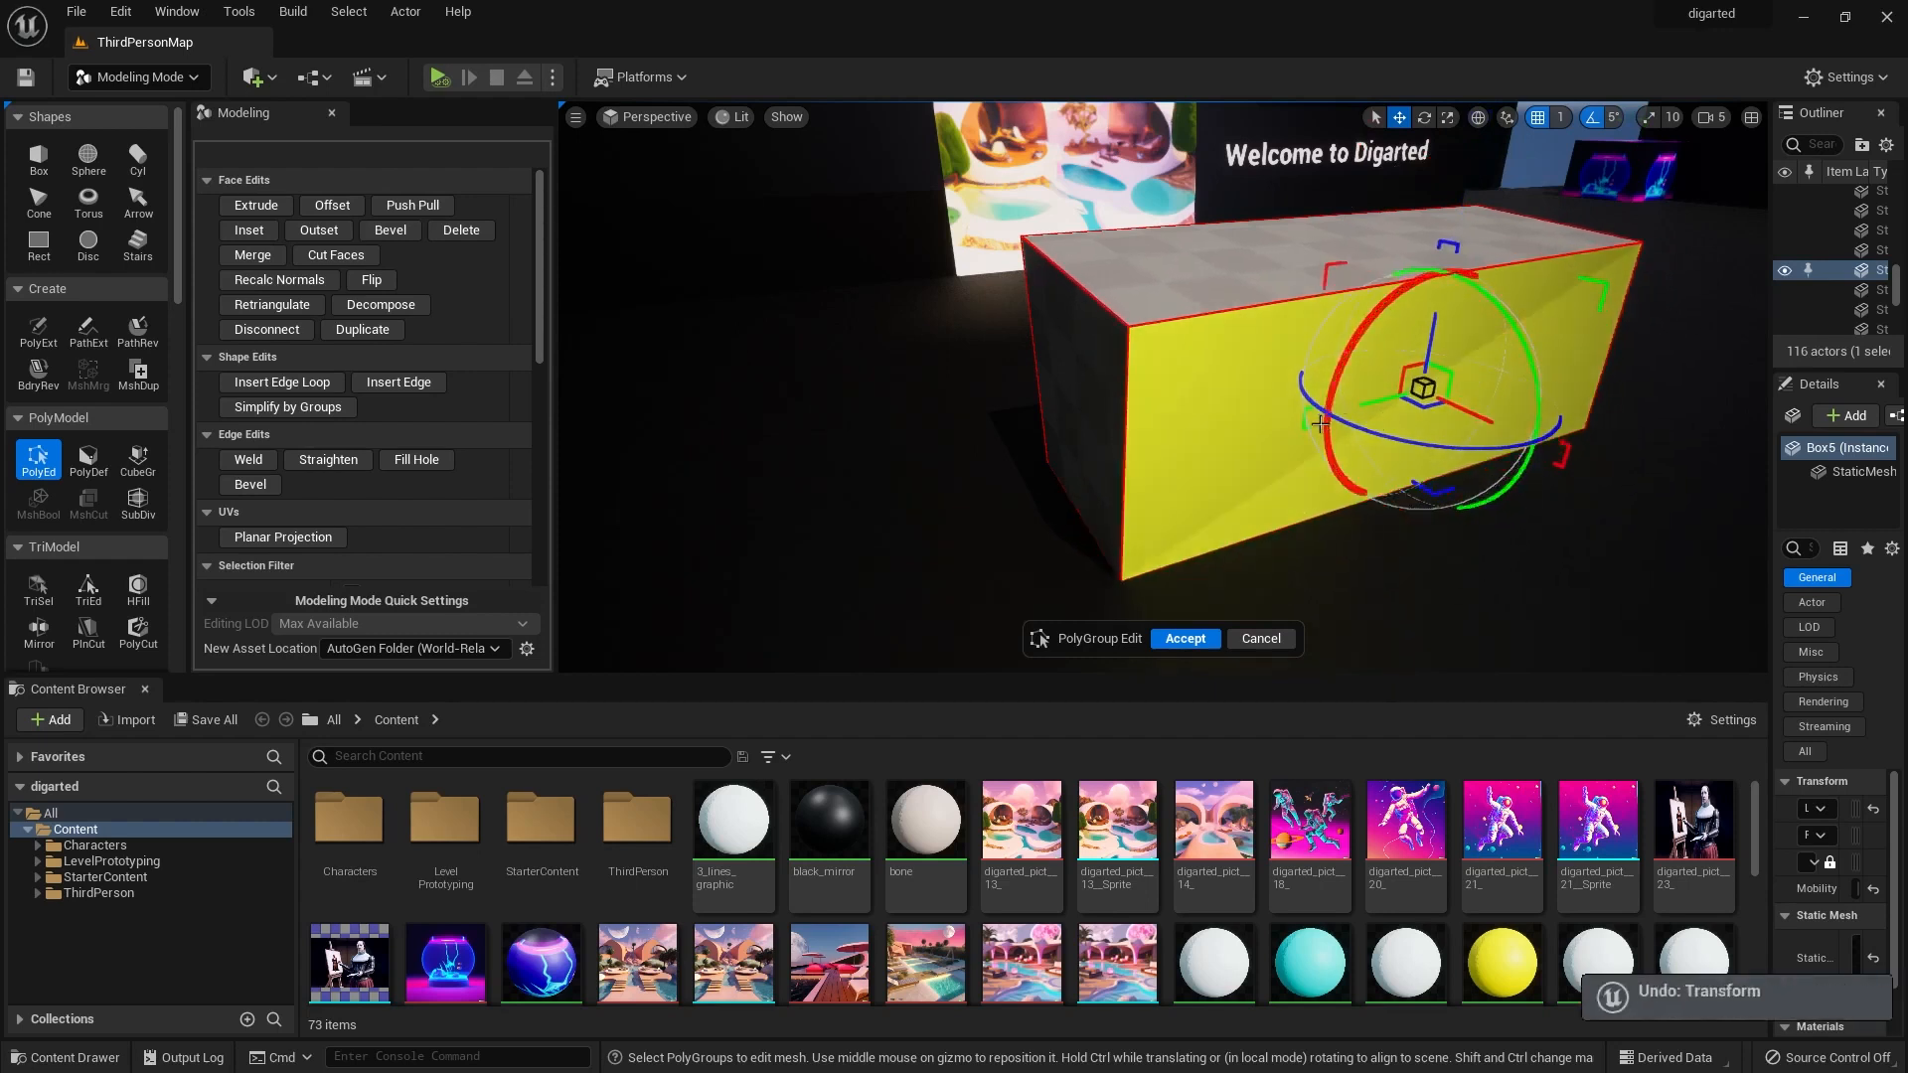
Reposition the transform gizmo away from the centre of the box's selected front face.
click(1308, 424)
click(1292, 423)
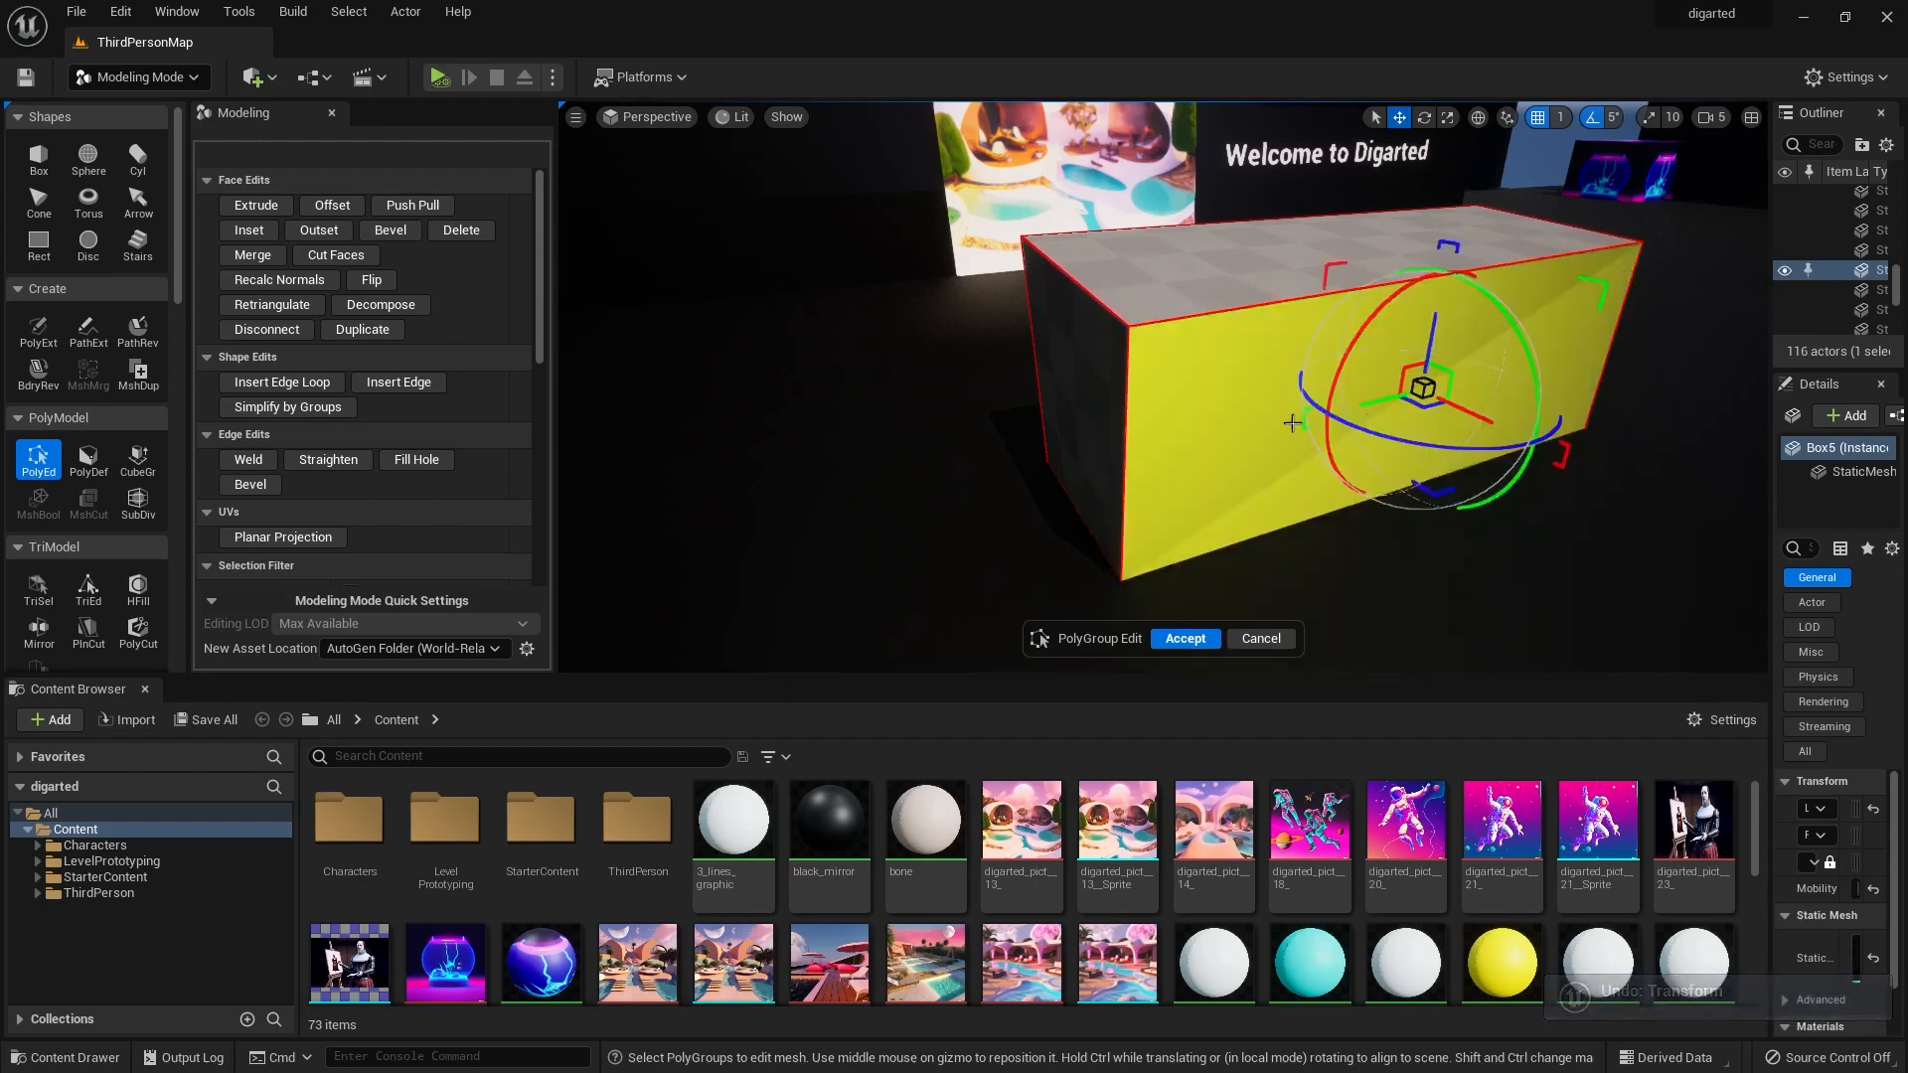
click(1292, 423)
click(1292, 424)
middle_drag(1403, 388, 1352, 420)
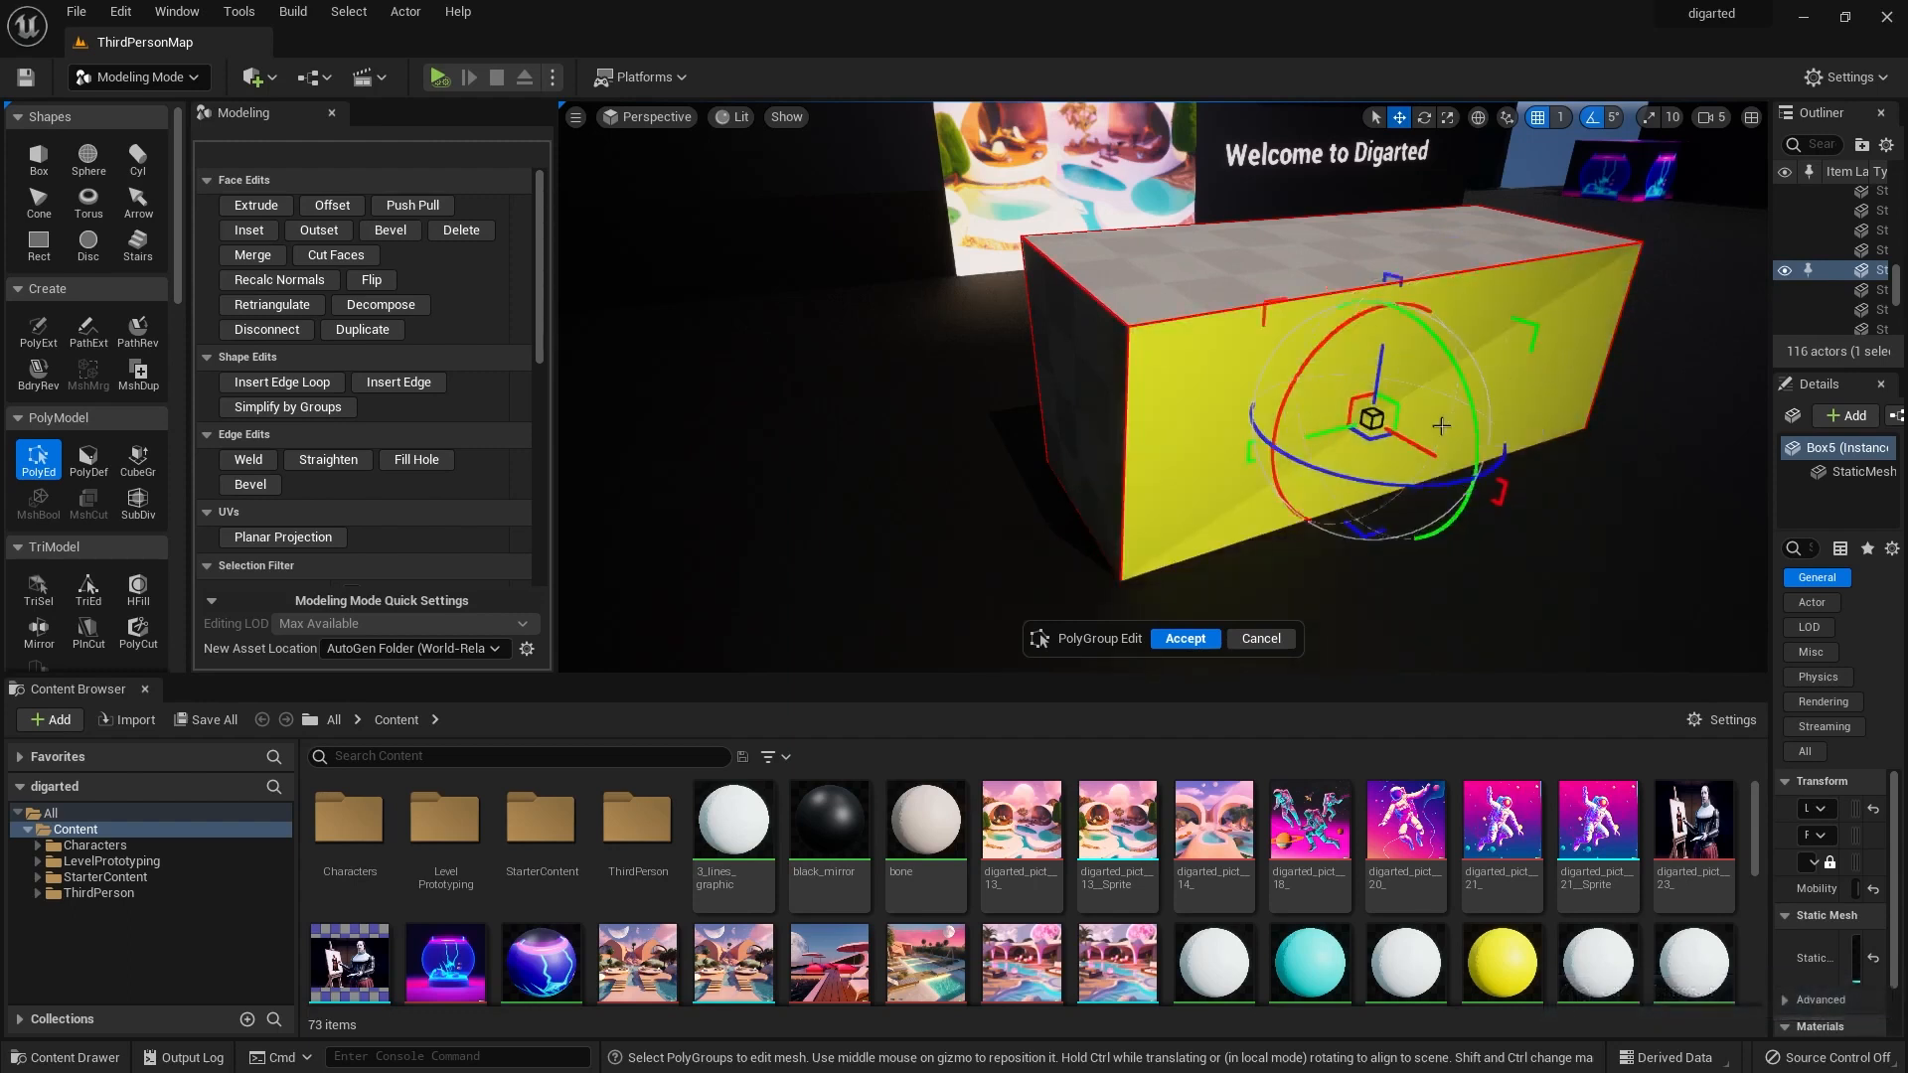
Scale the box's selected front face narrower along its length with the gizmo and accept the PolyGroup edit.
click(1246, 457)
click(1154, 459)
key(d)
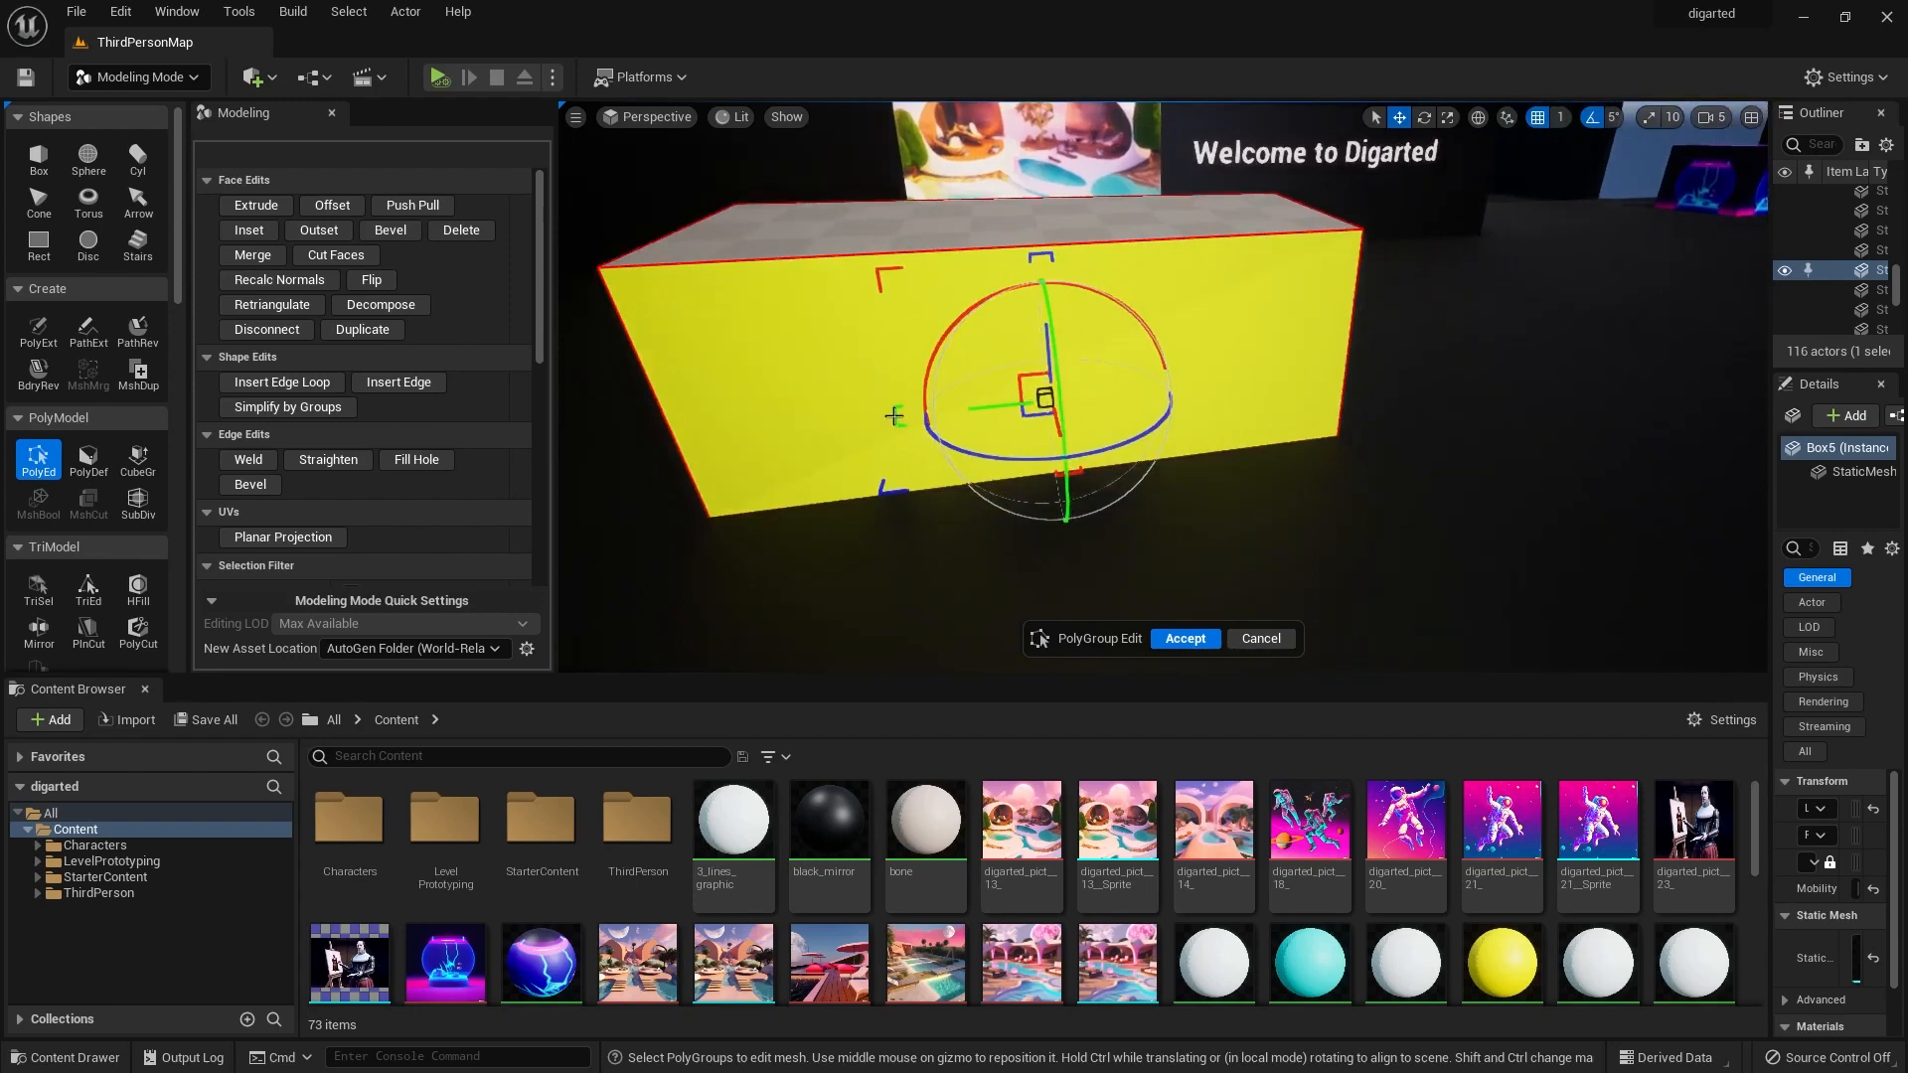
drag(898, 419, 917, 453)
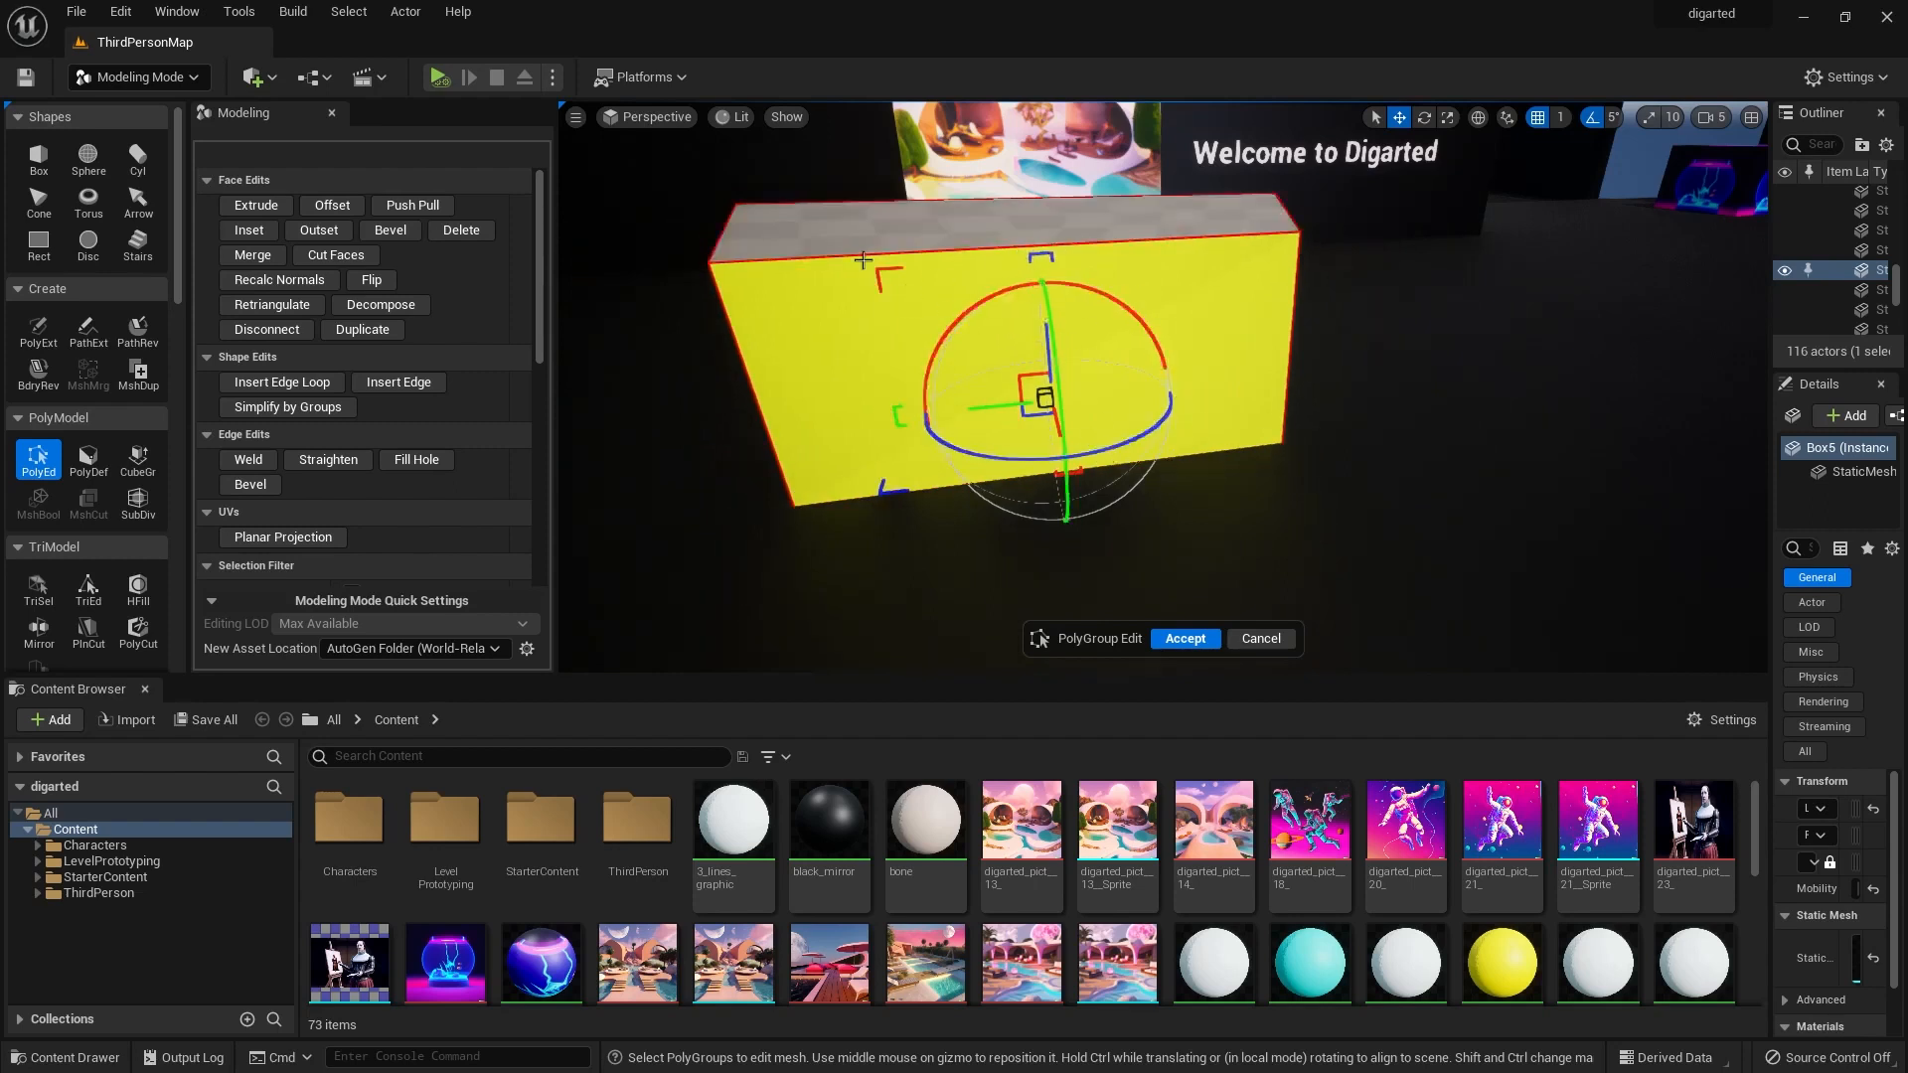
mouse_move(1002, 411)
mouse_down()
mouse_move(1028, 410)
mouse_move(980, 407)
mouse_up()
key(ctrl+z)
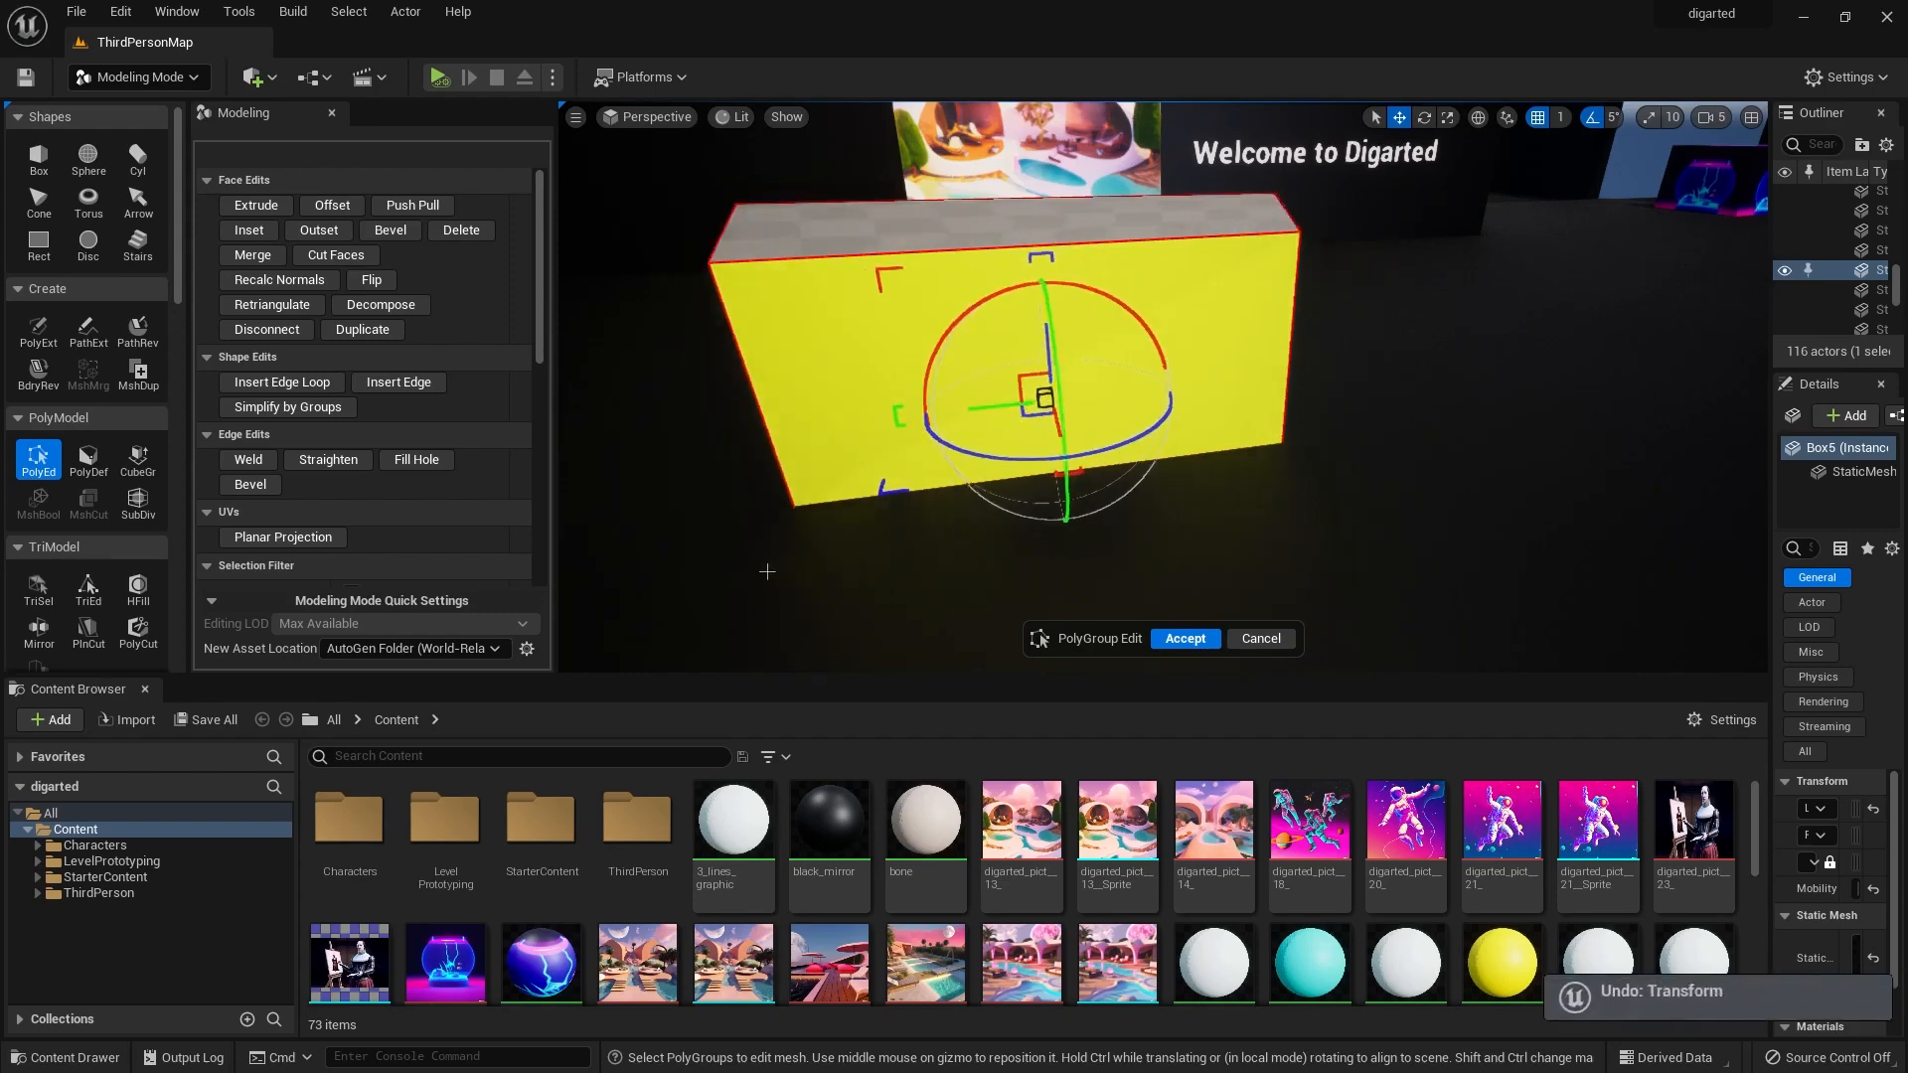
mouse_move(788, 548)
right_down()
mouse_move(974, 522)
mouse_move(787, 550)
right_up()
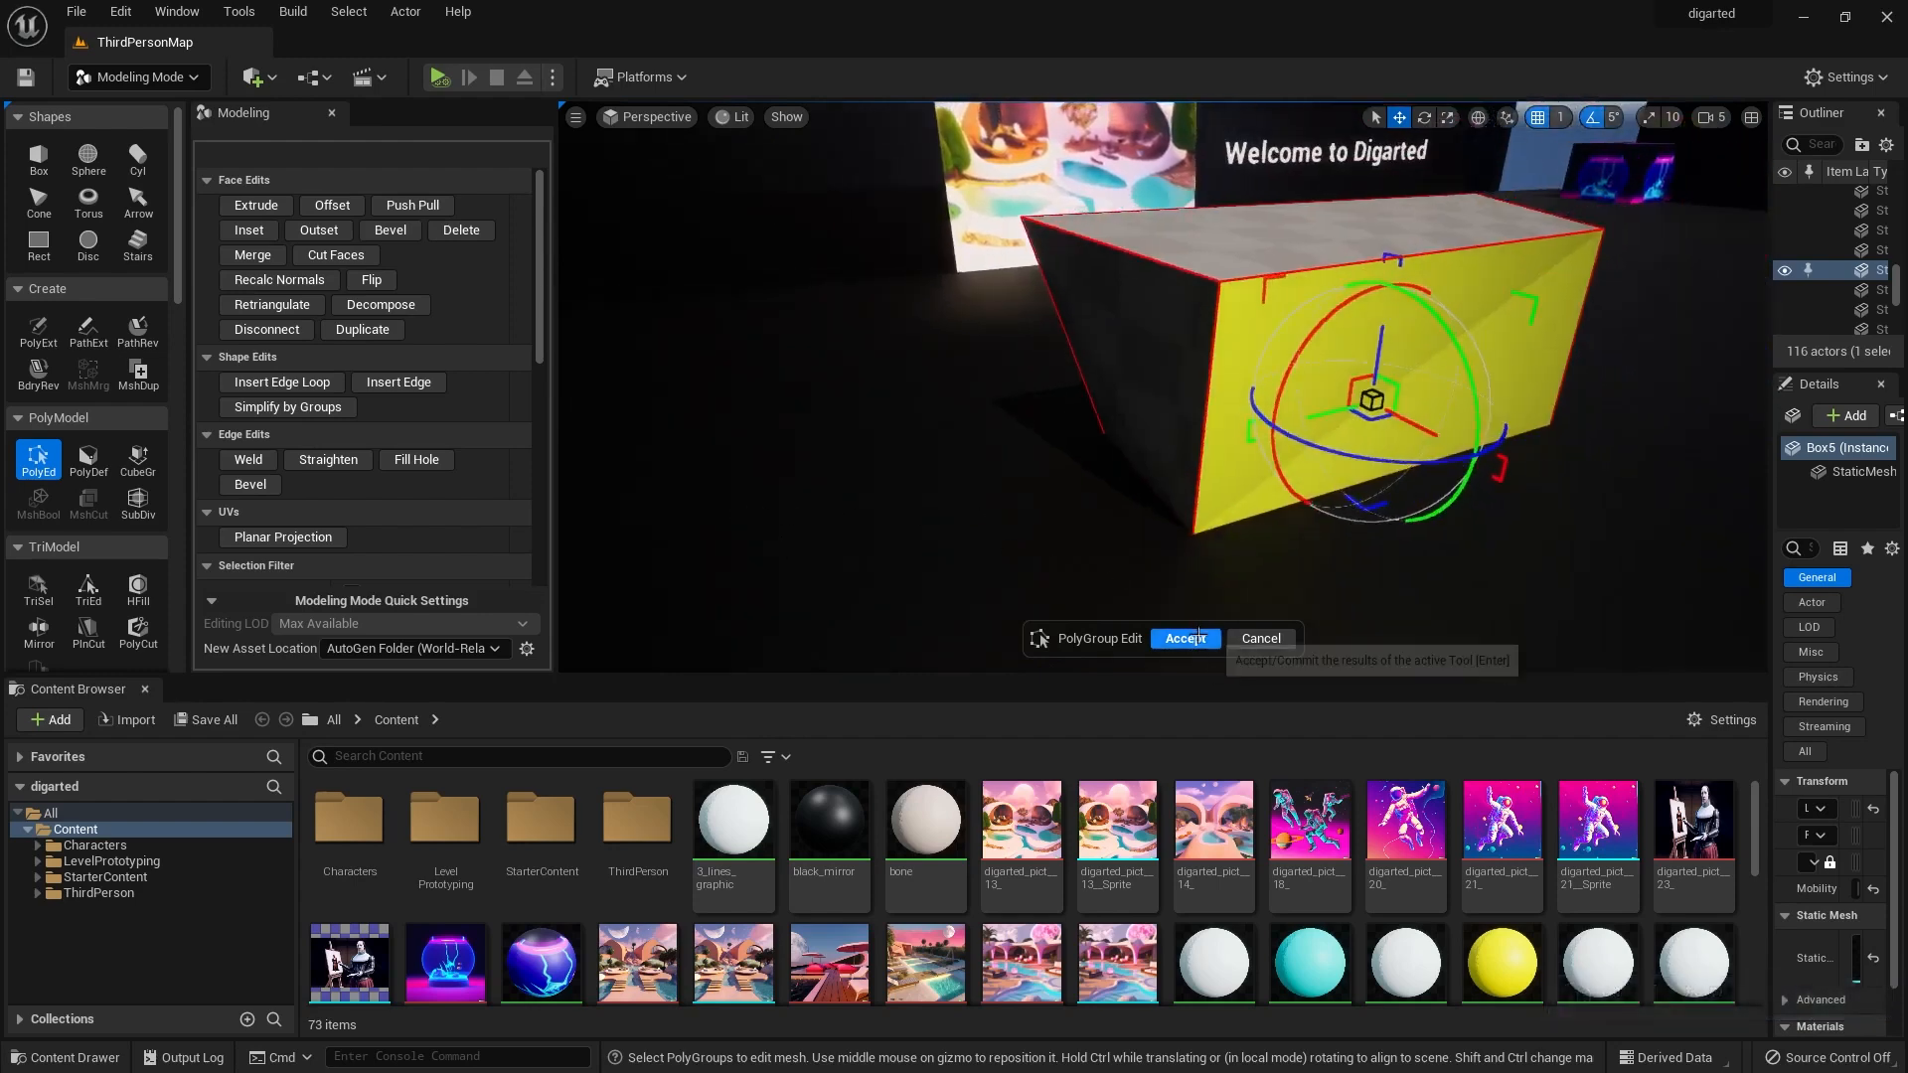
click(1260, 638)
Reopen the box in PolyGroup Edit, select its short end face and extrude it slightly outward.
right_drag(1263, 545, 1216, 475)
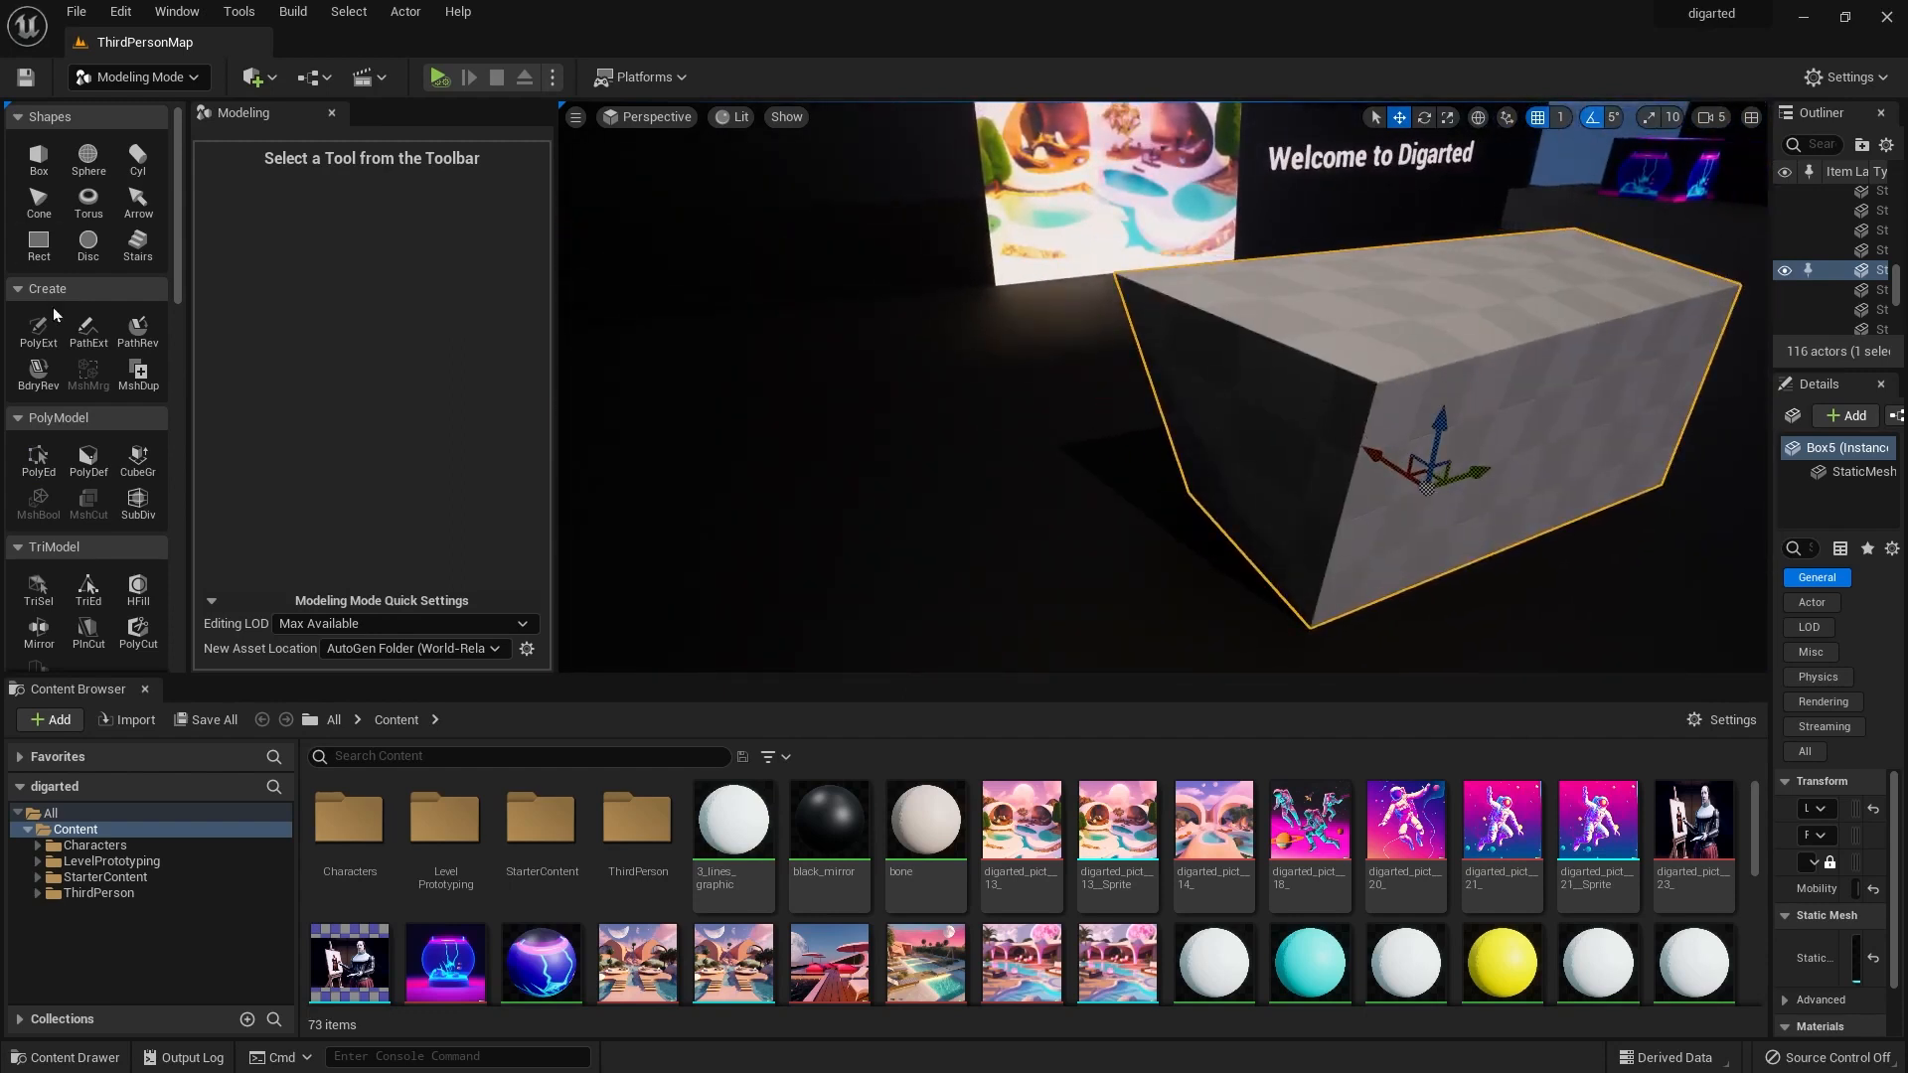
click(38, 460)
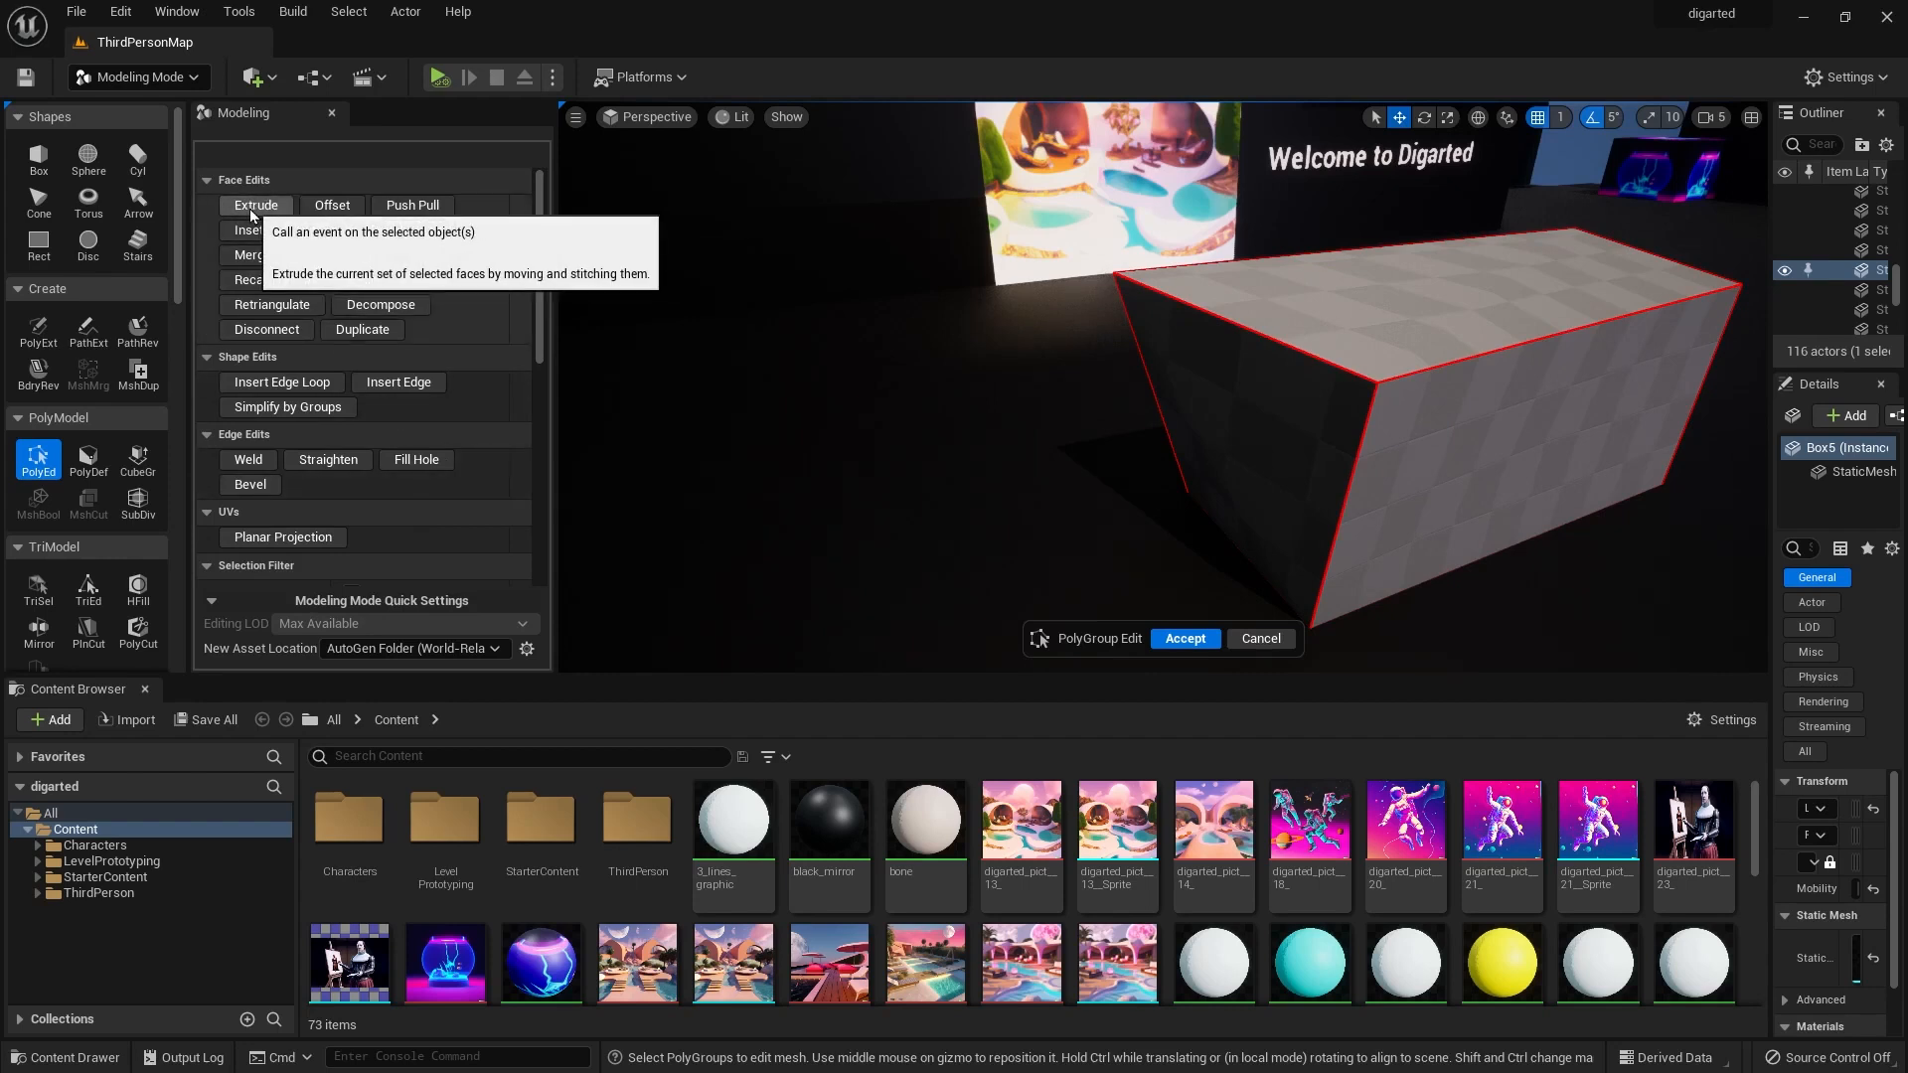
click(1267, 448)
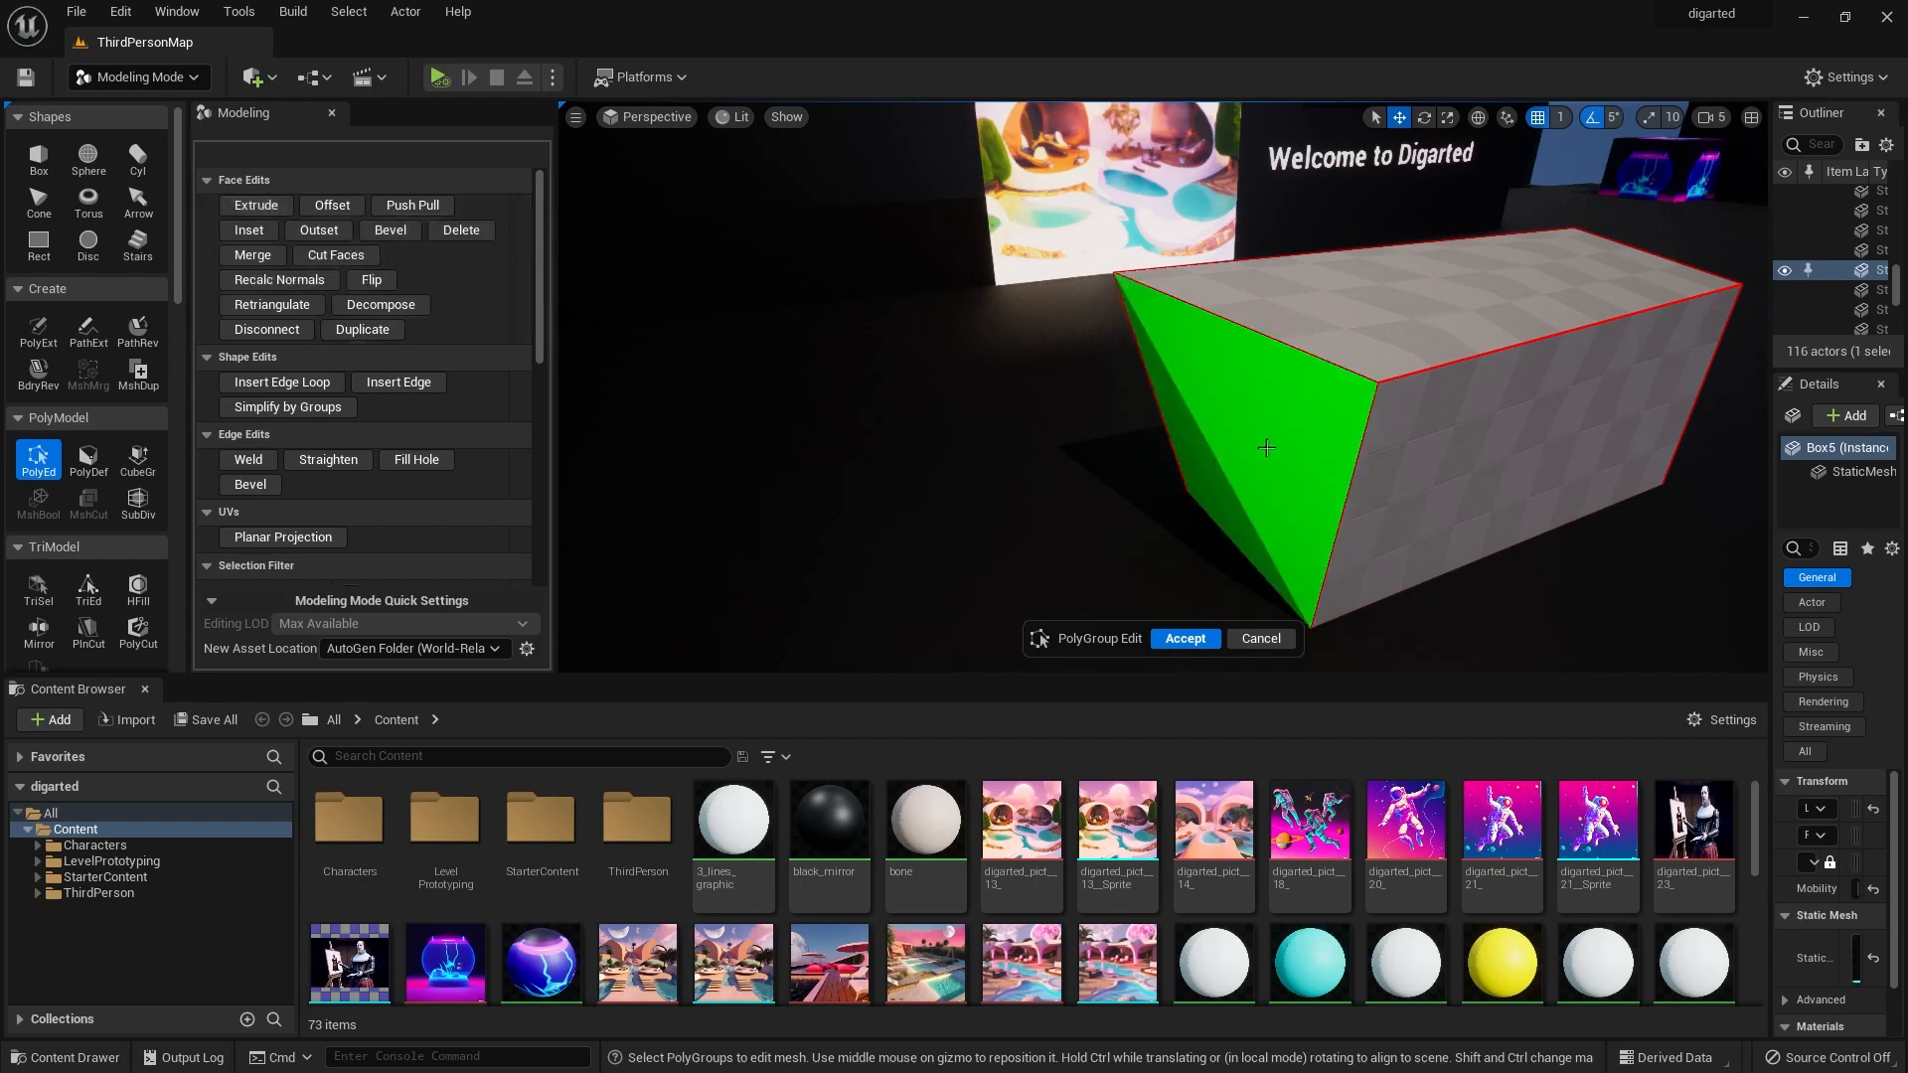
click(1249, 399)
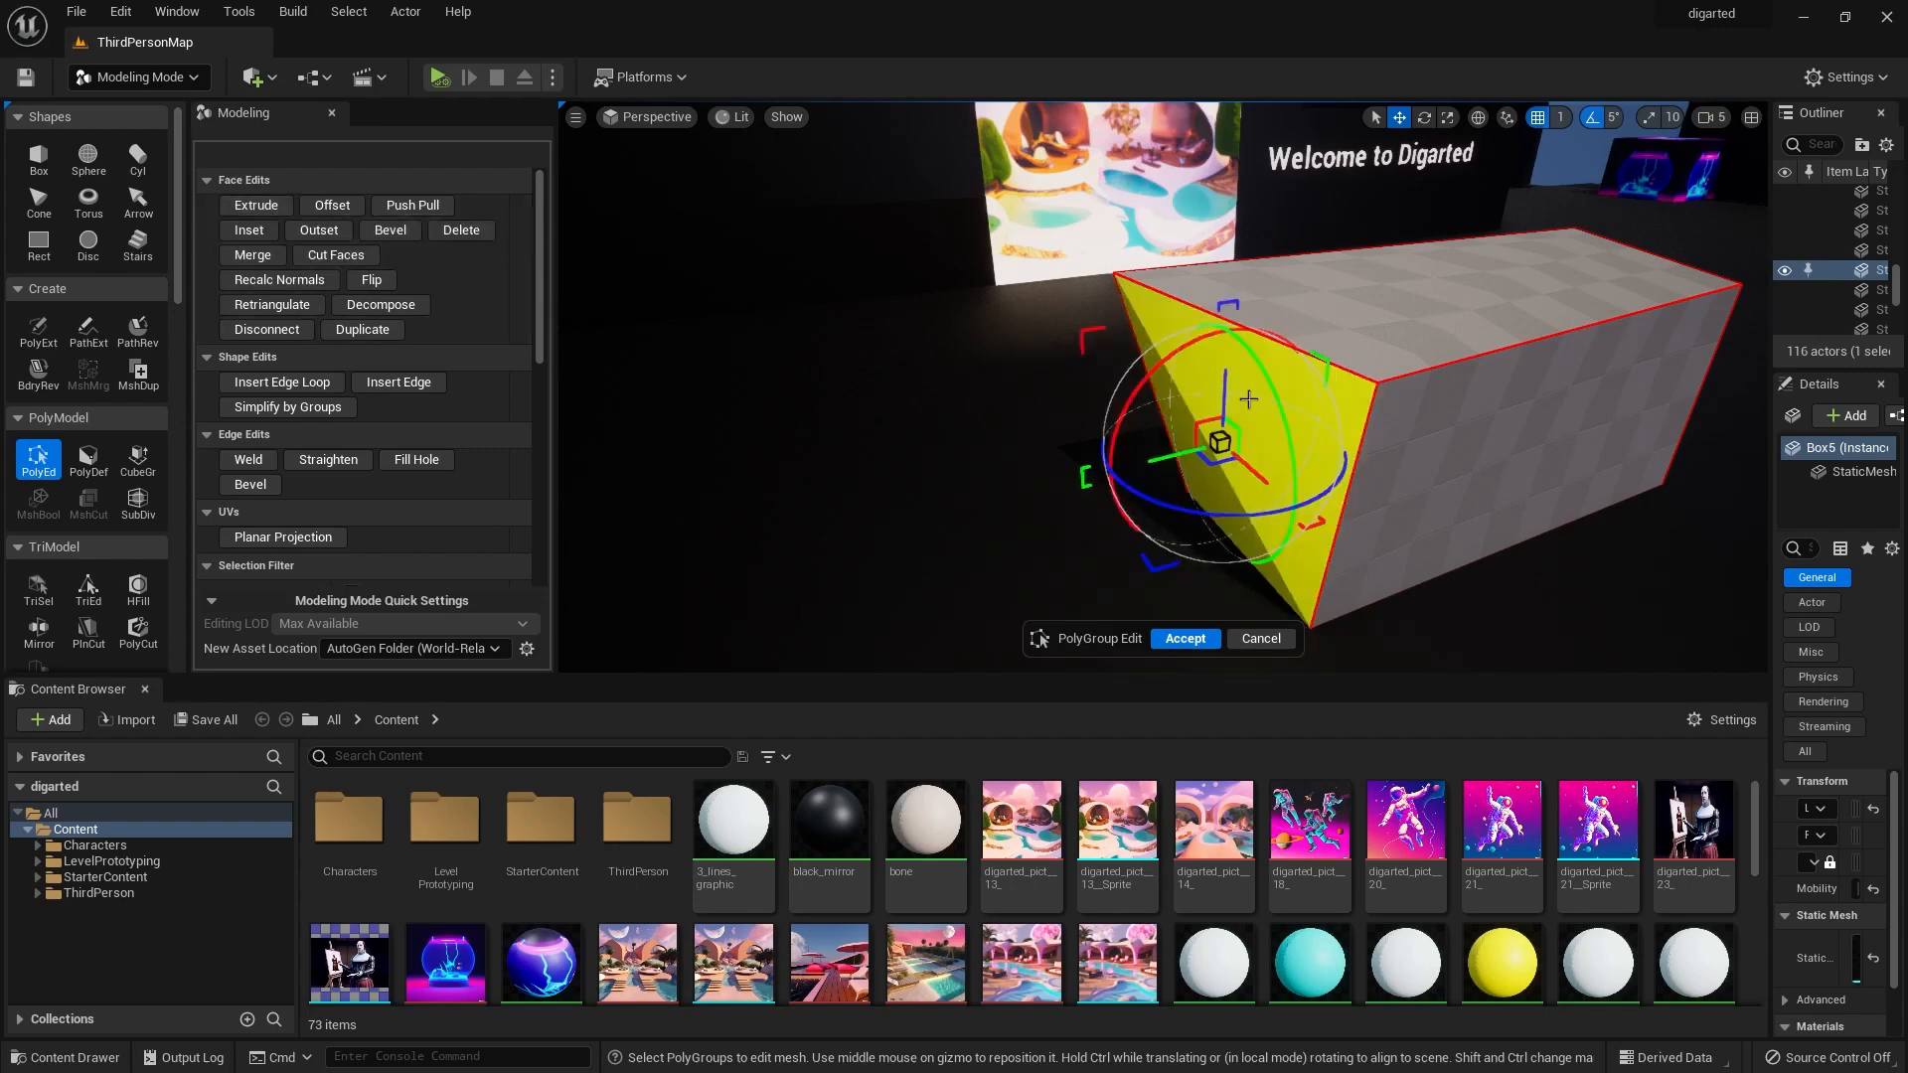
click(260, 204)
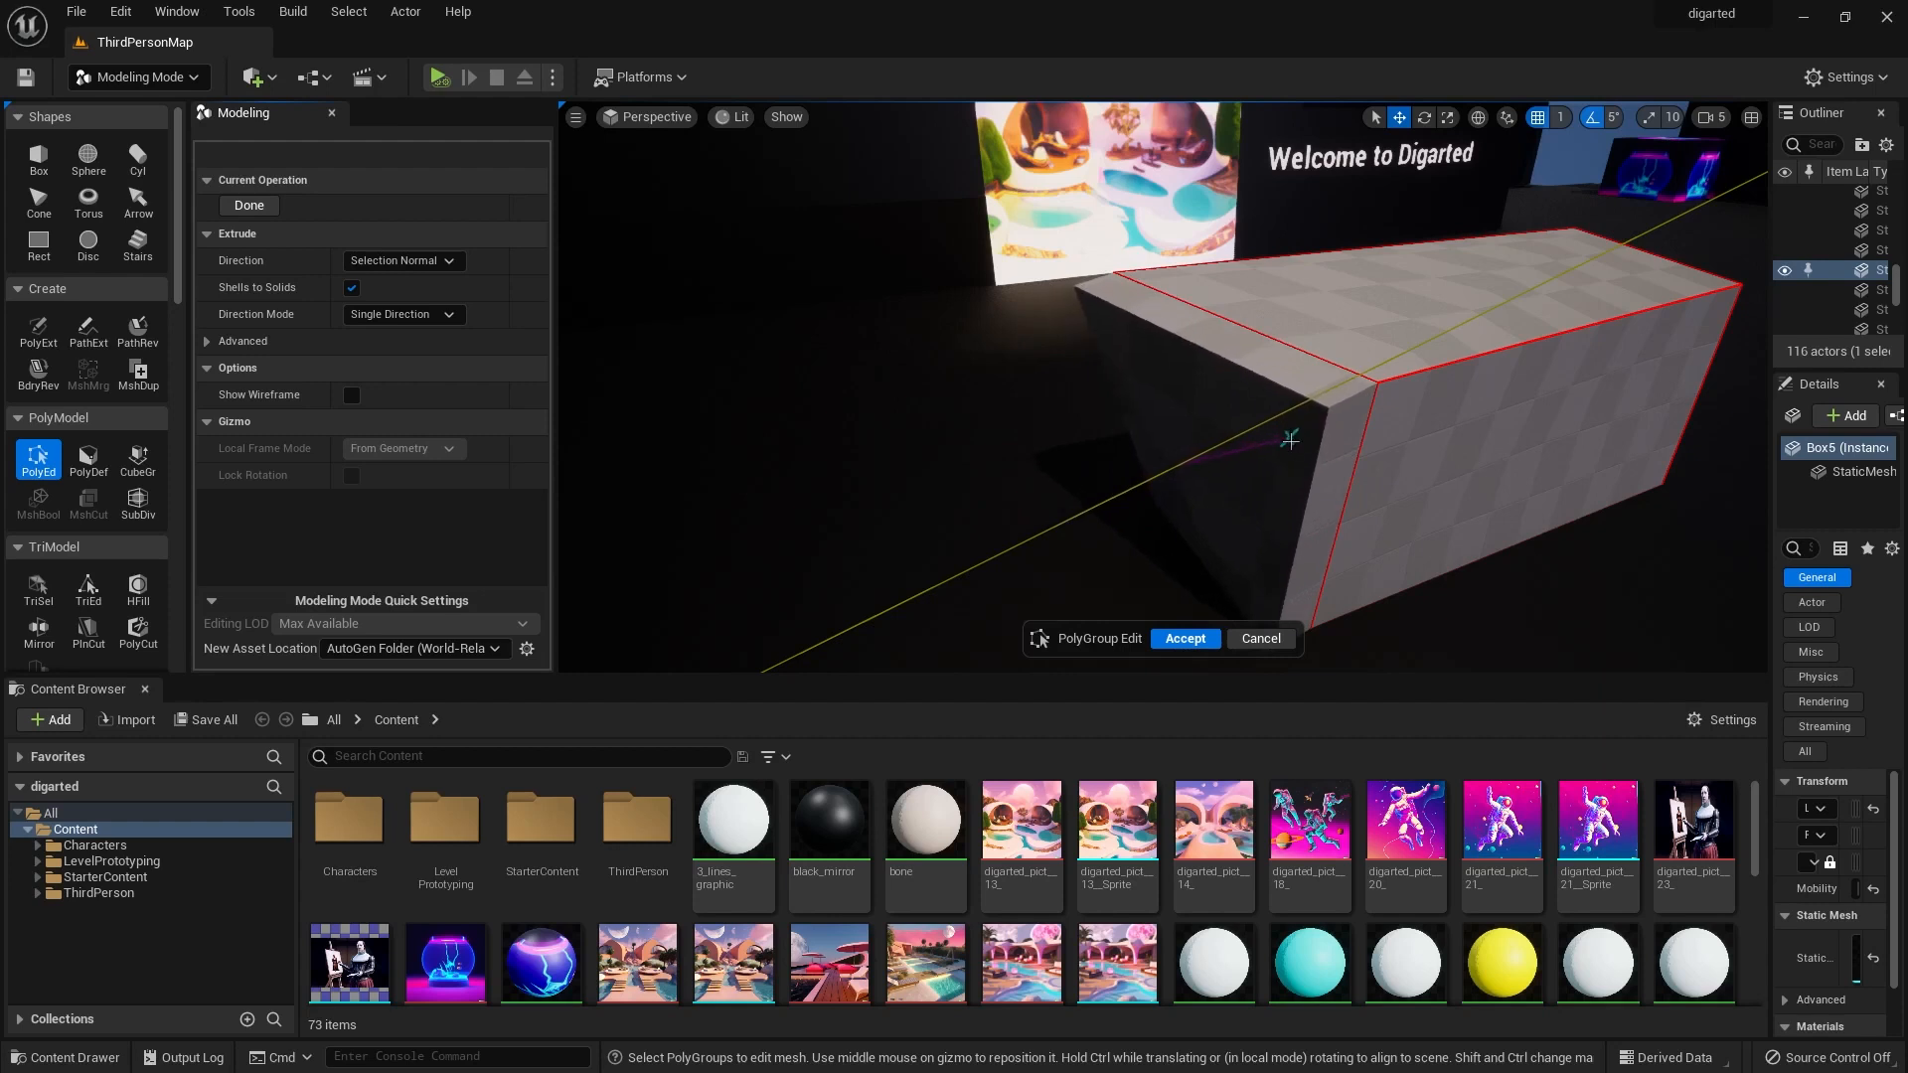
click(1290, 439)
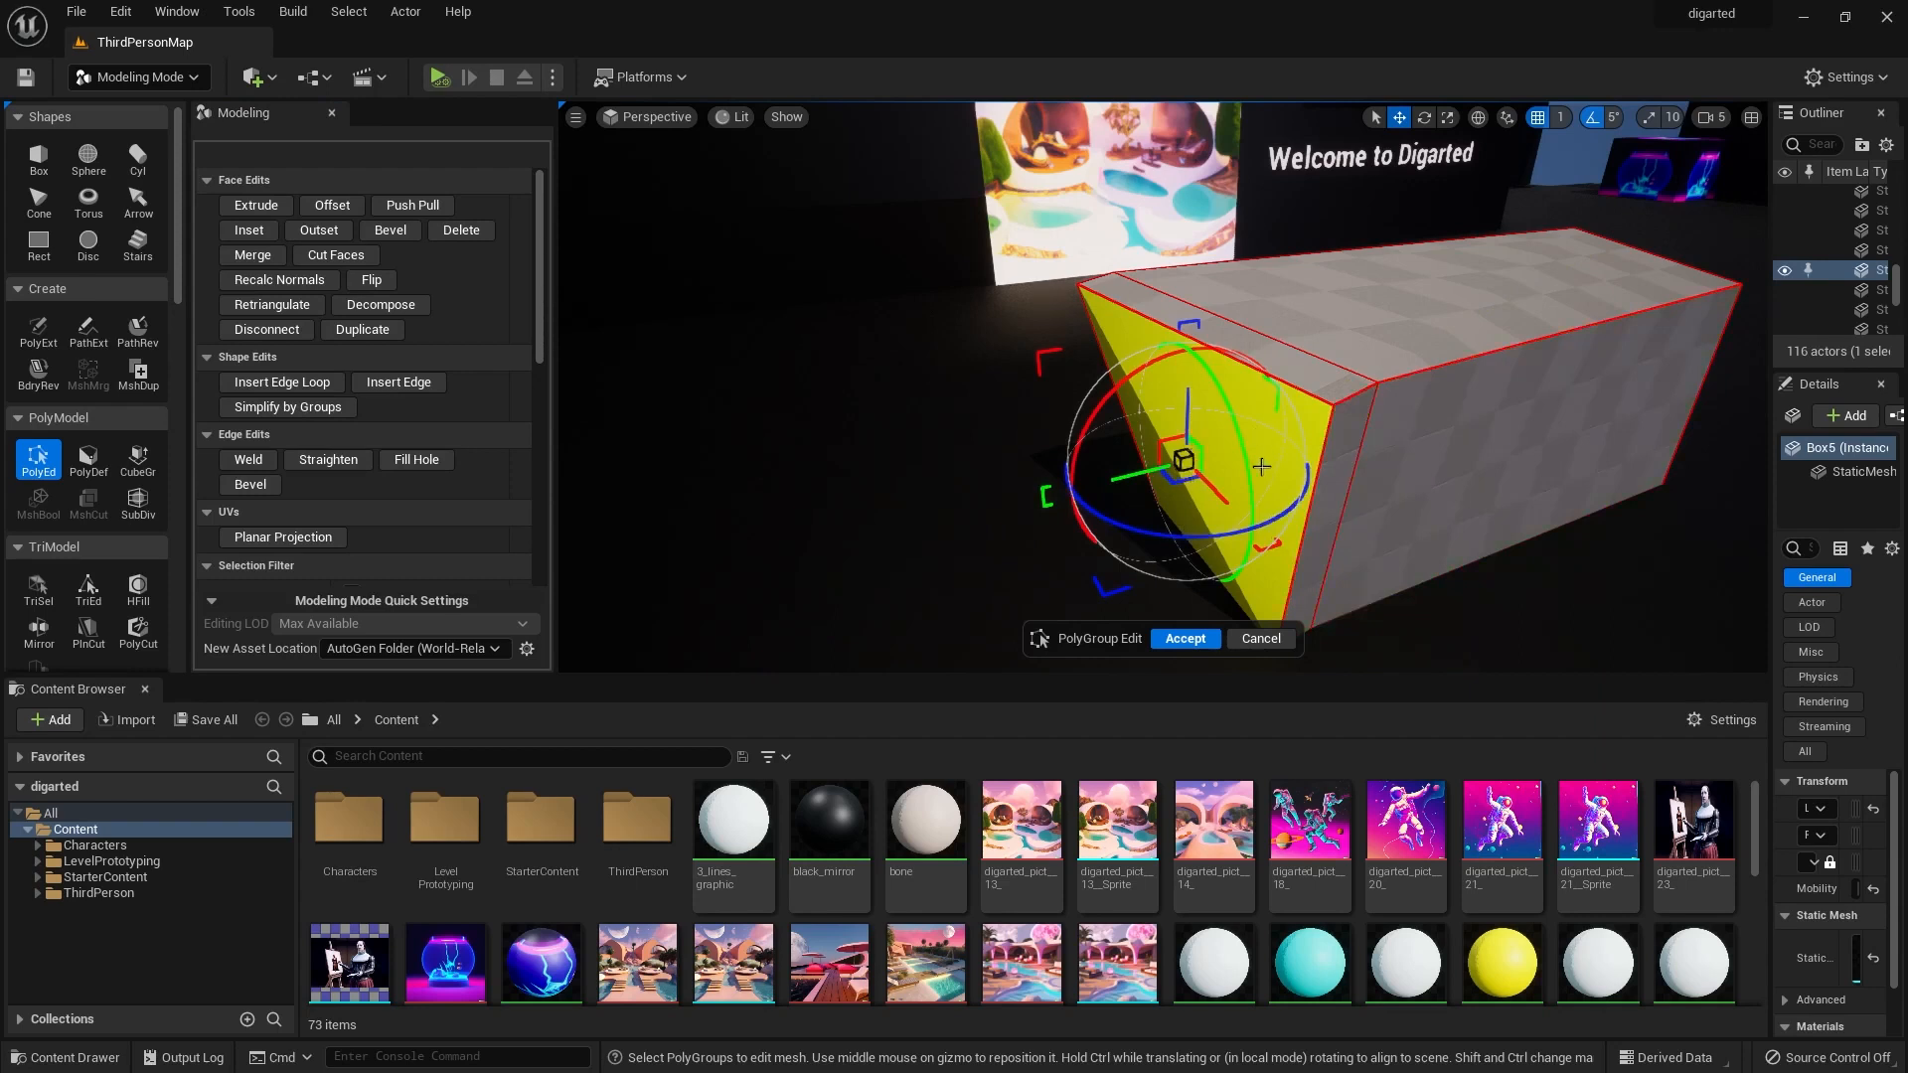
Extrude the box's end face outward a second time and nudge it slightly with the gizmo, keeping the face selected.
click(250, 207)
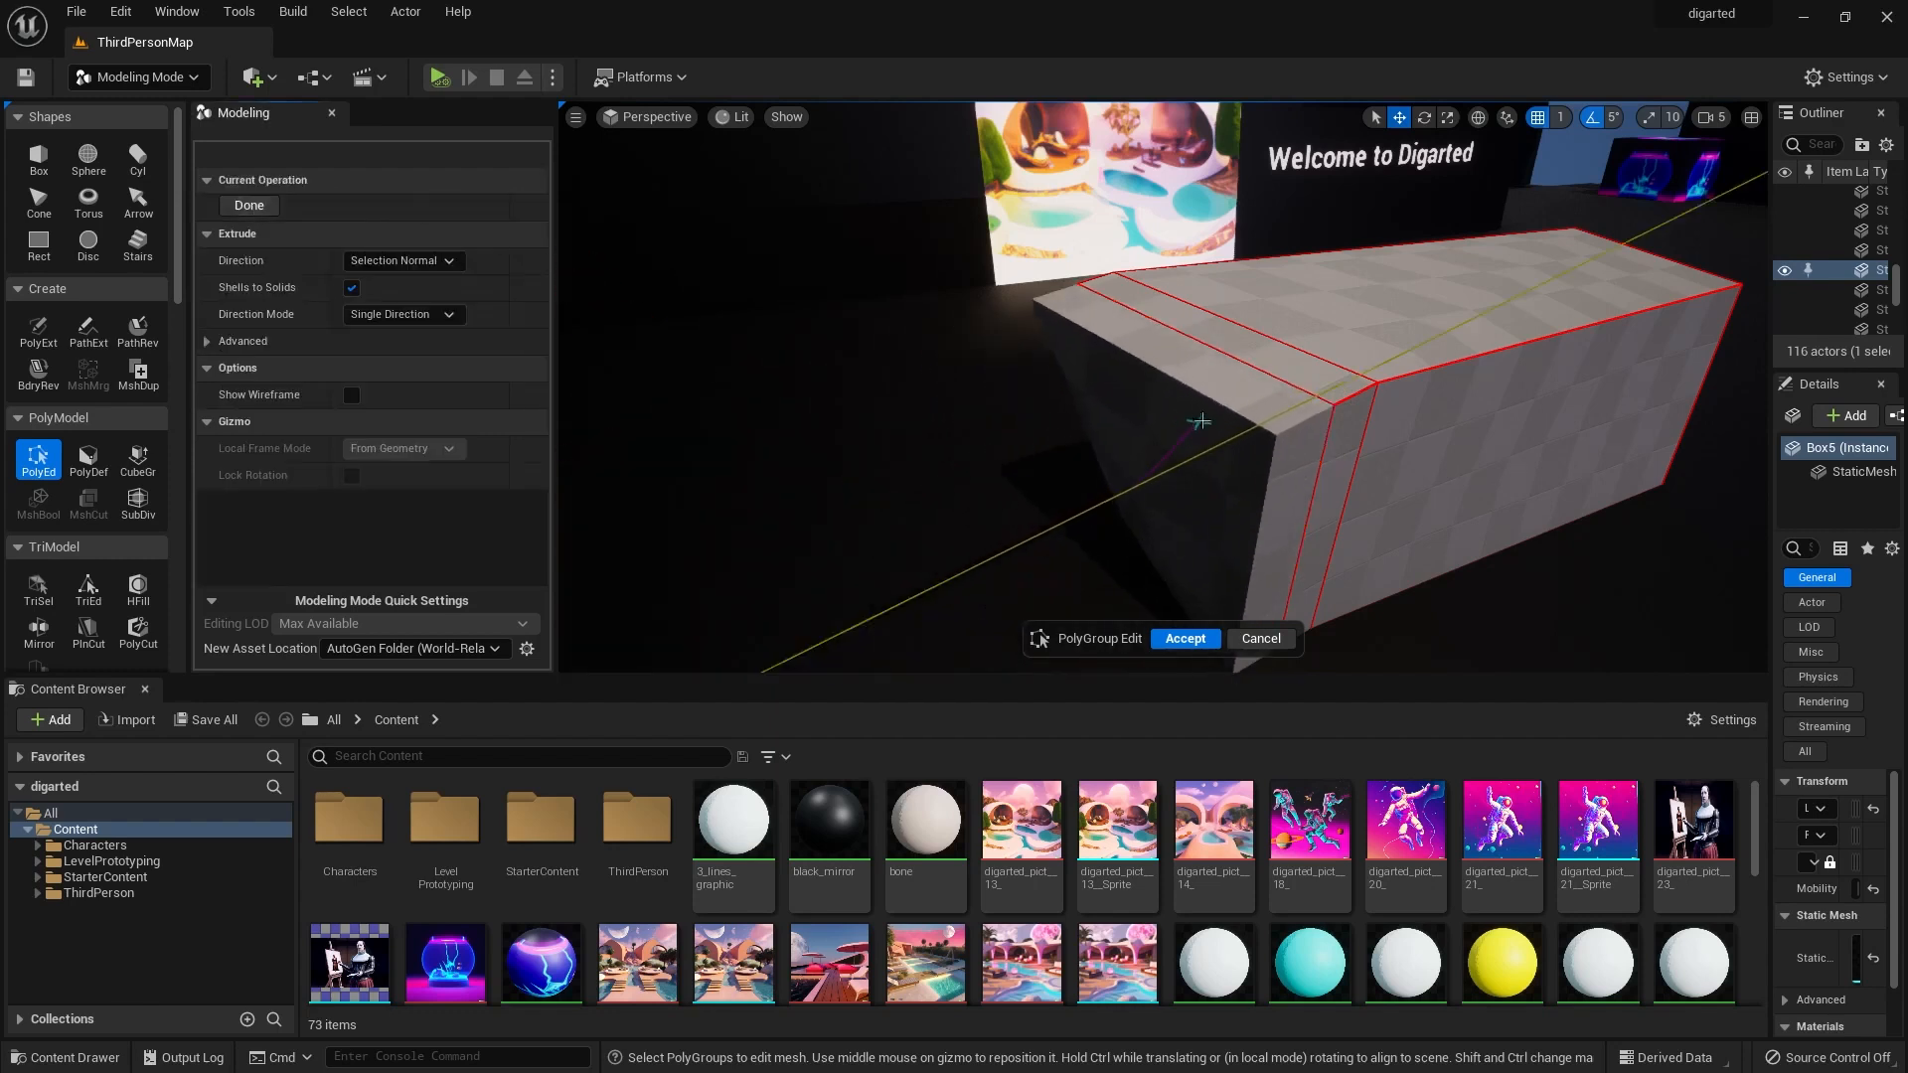
click(1202, 415)
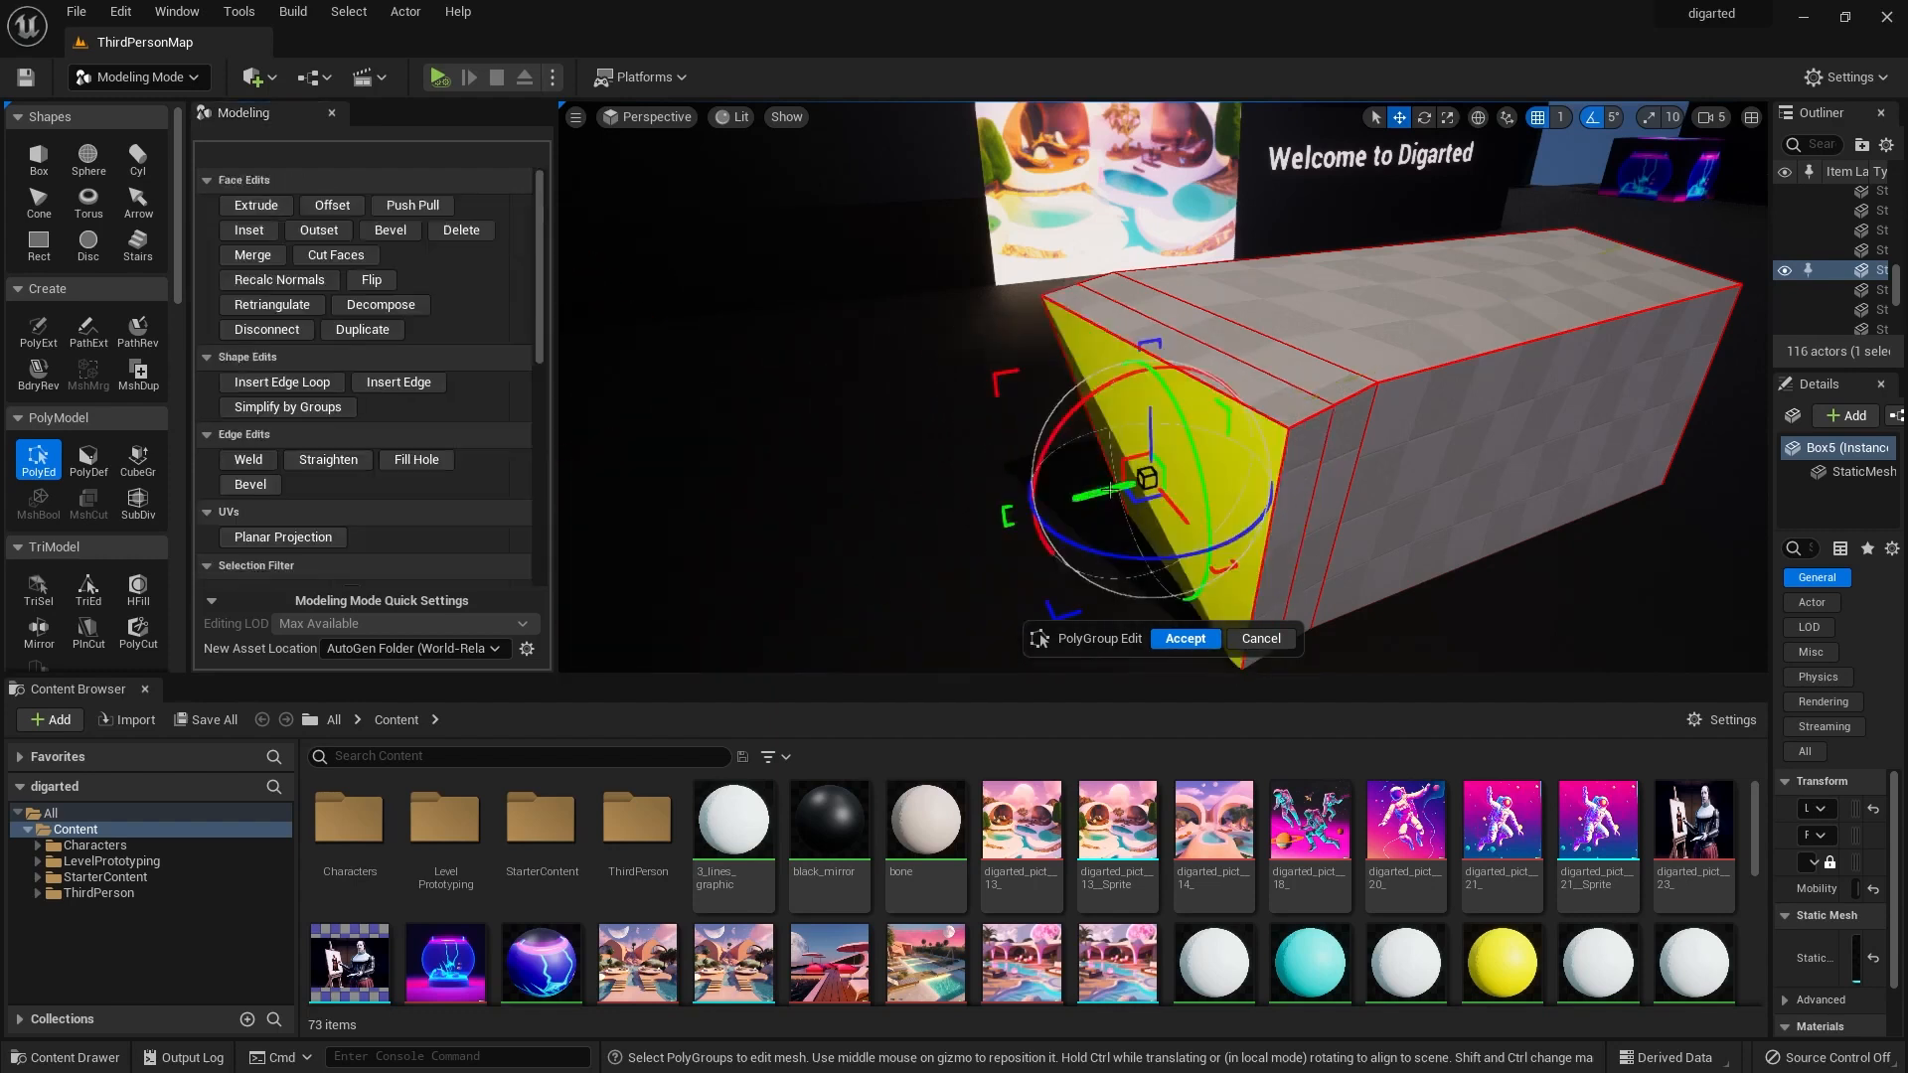
drag(1192, 518, 1126, 506)
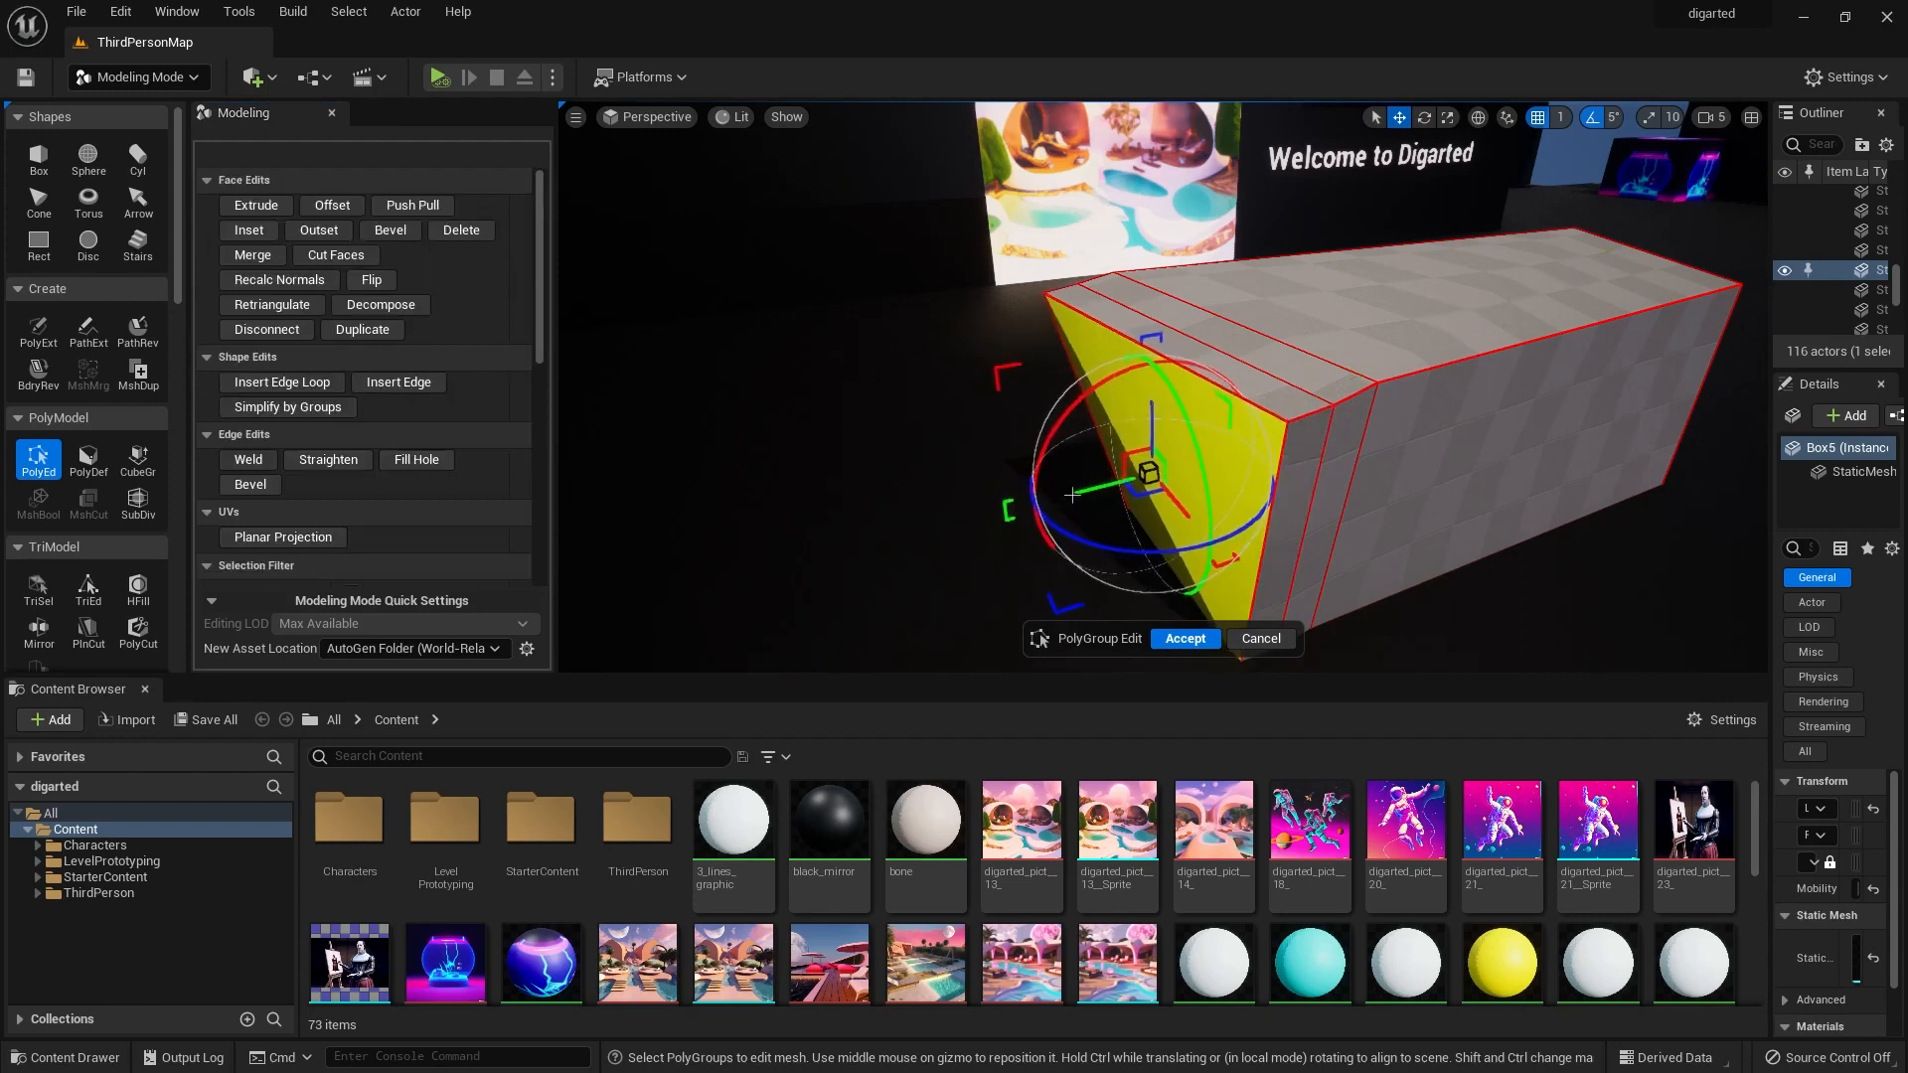
click(1021, 509)
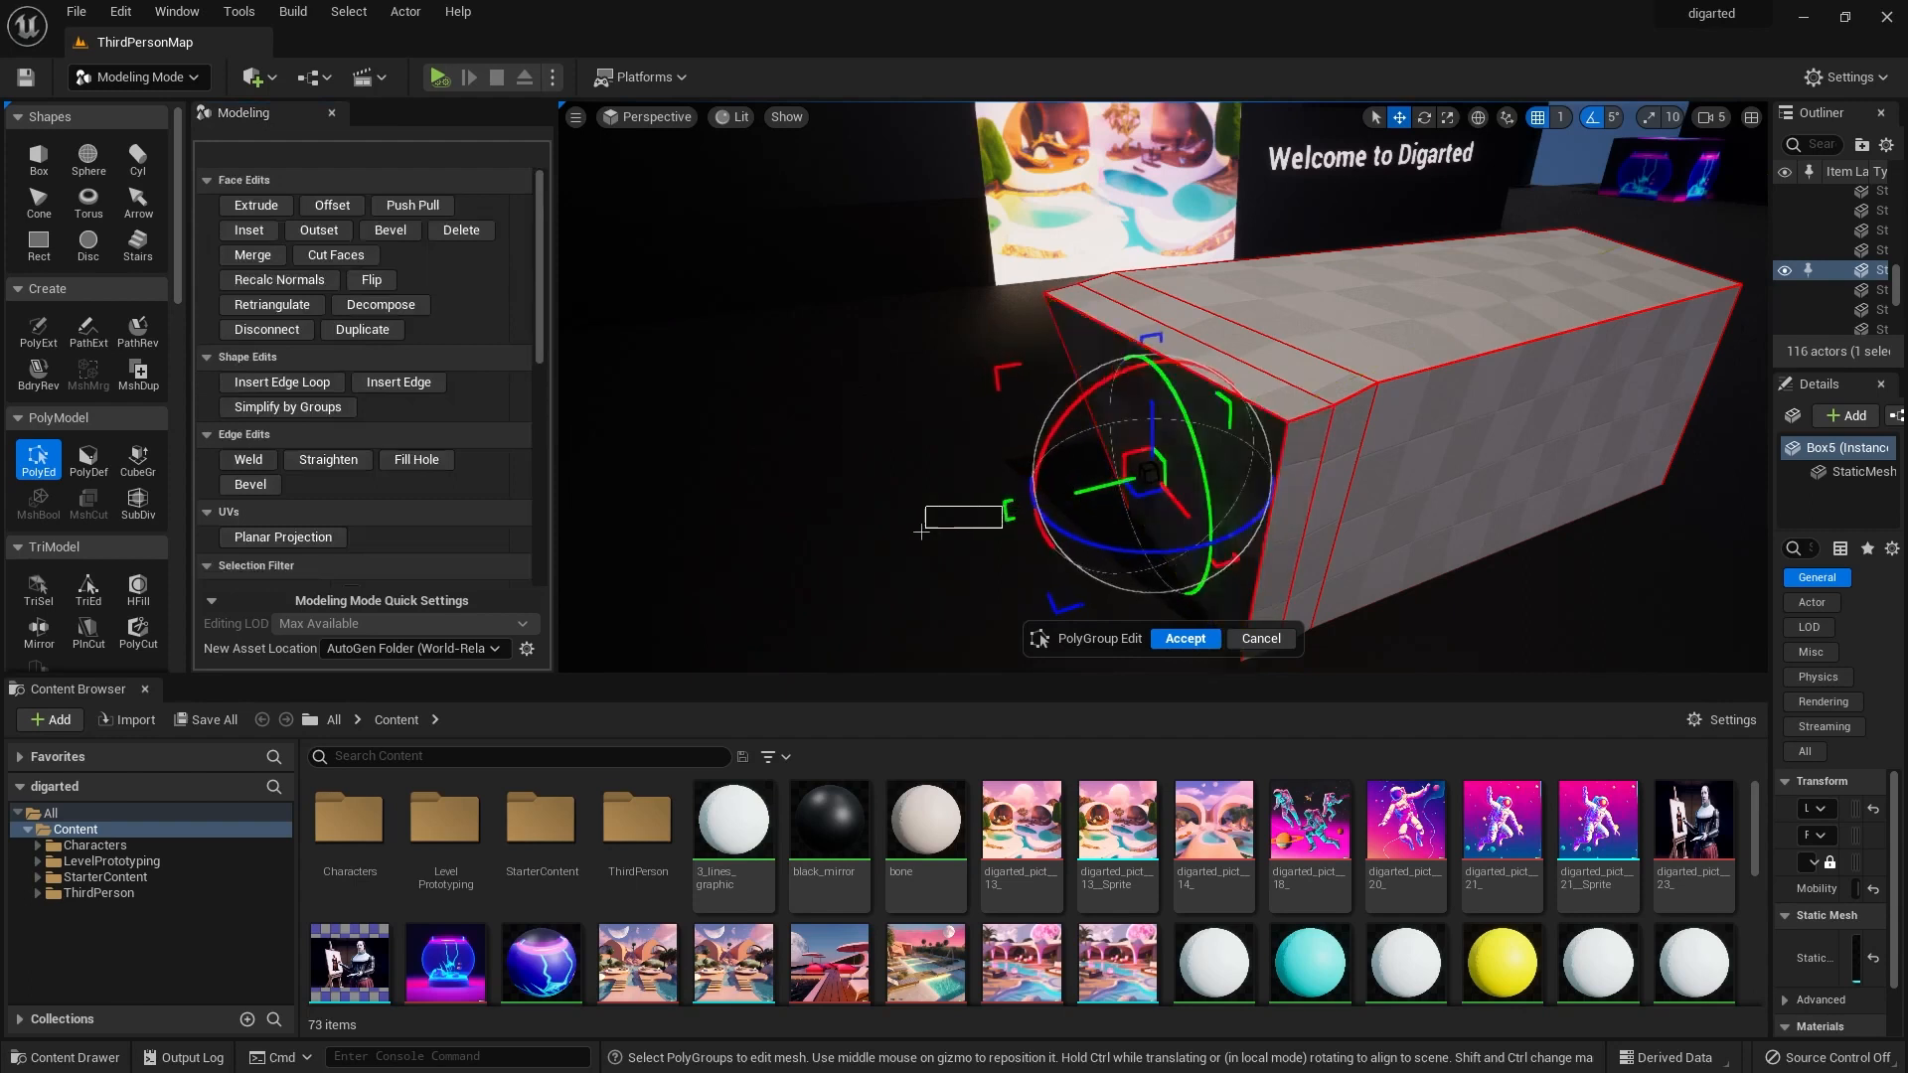
click(1168, 516)
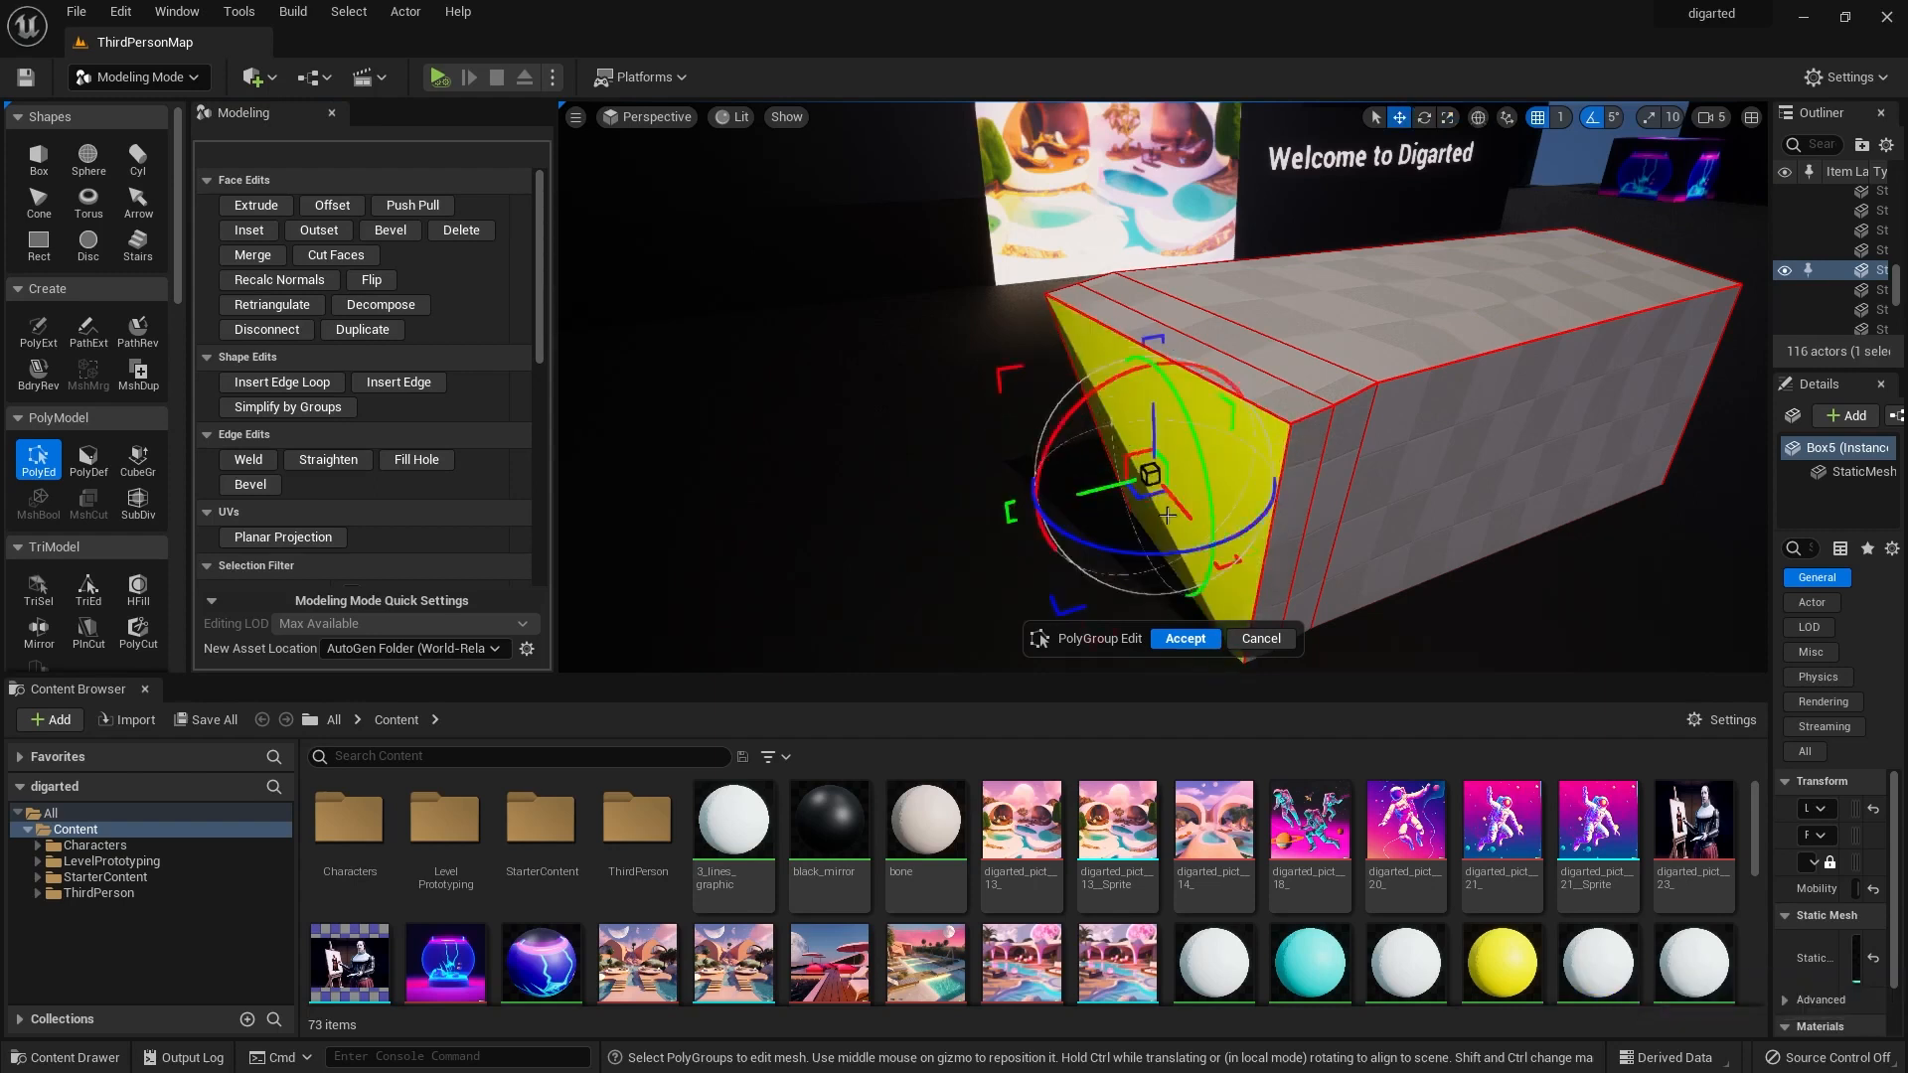
Scale the selected end face down uniformly and extrude the smaller face outward.
key(r)
drag(1152, 477, 1140, 395)
click(256, 205)
click(1143, 462)
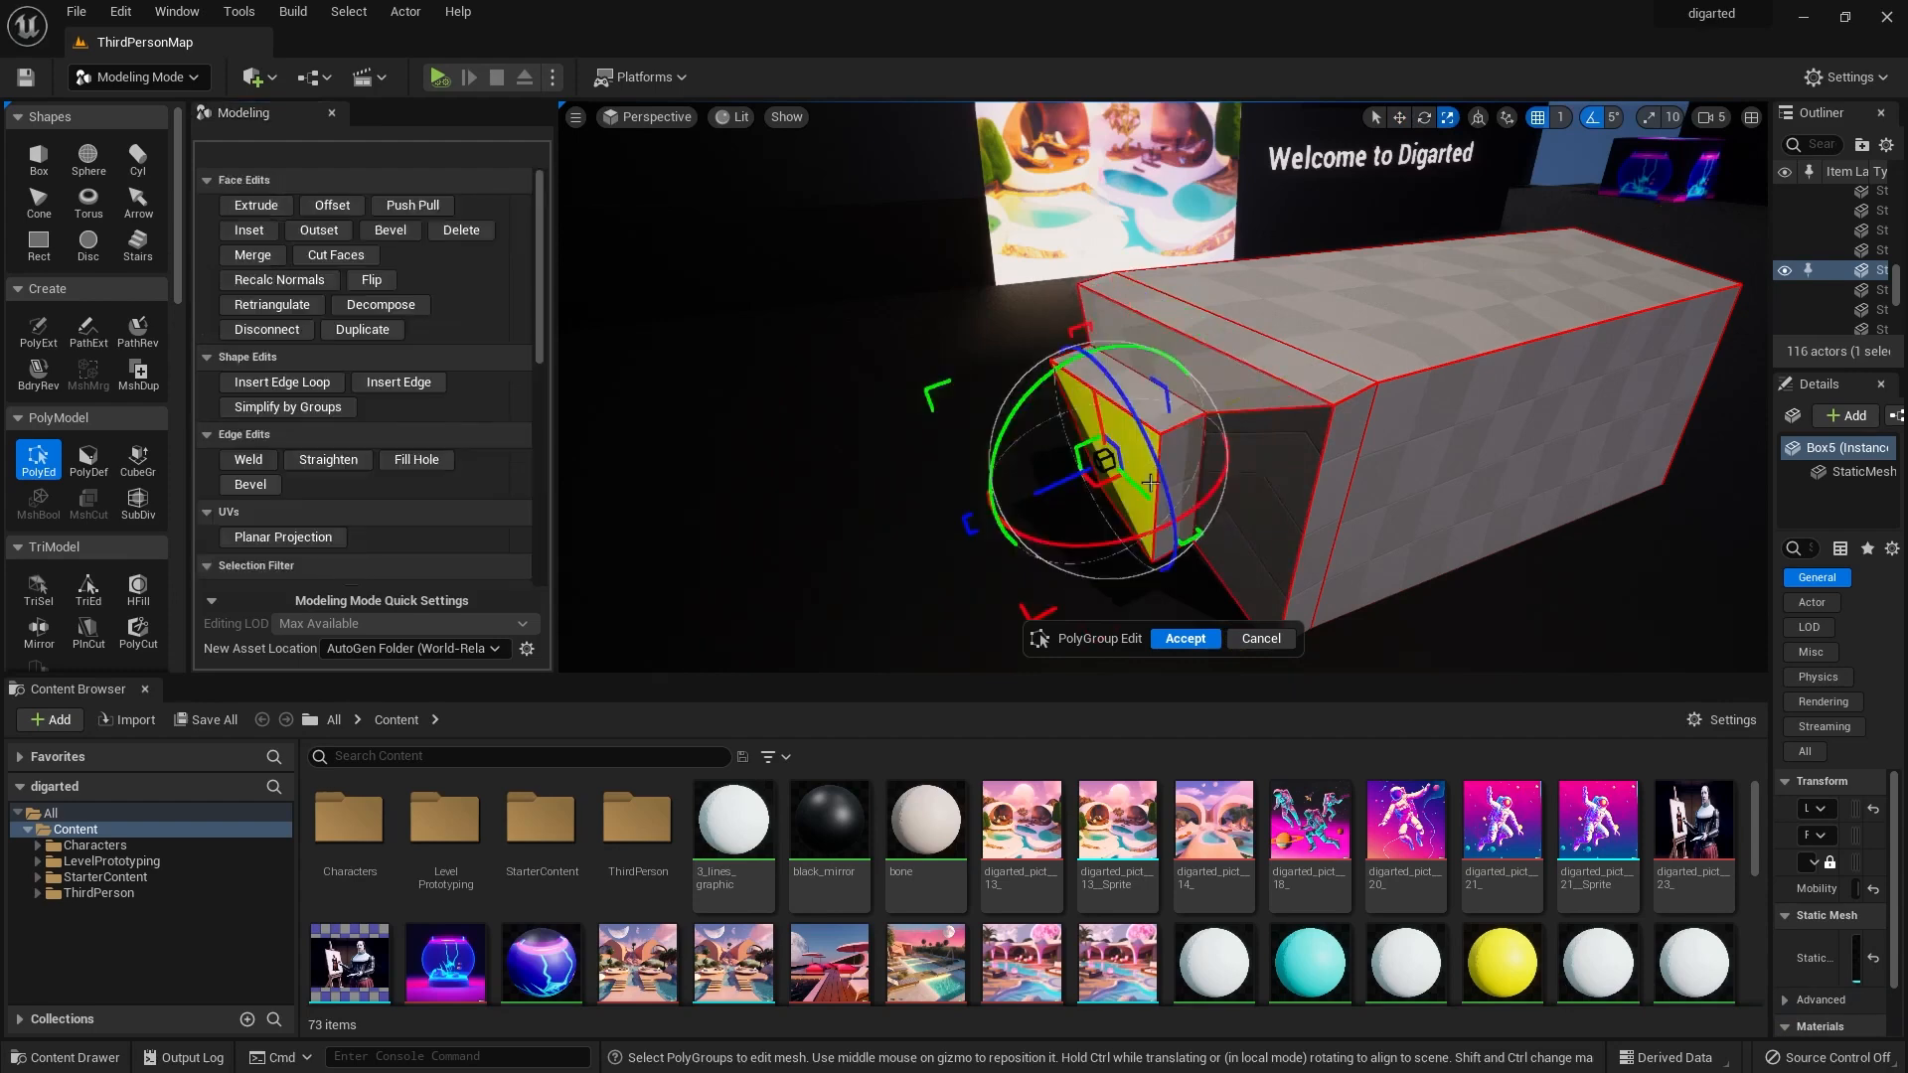
Taper the nose by shrinking its tip face, extruding it once more and scaling the new tip down, and accept the edit.
drag(1102, 460, 1011, 487)
key(e)
click(256, 205)
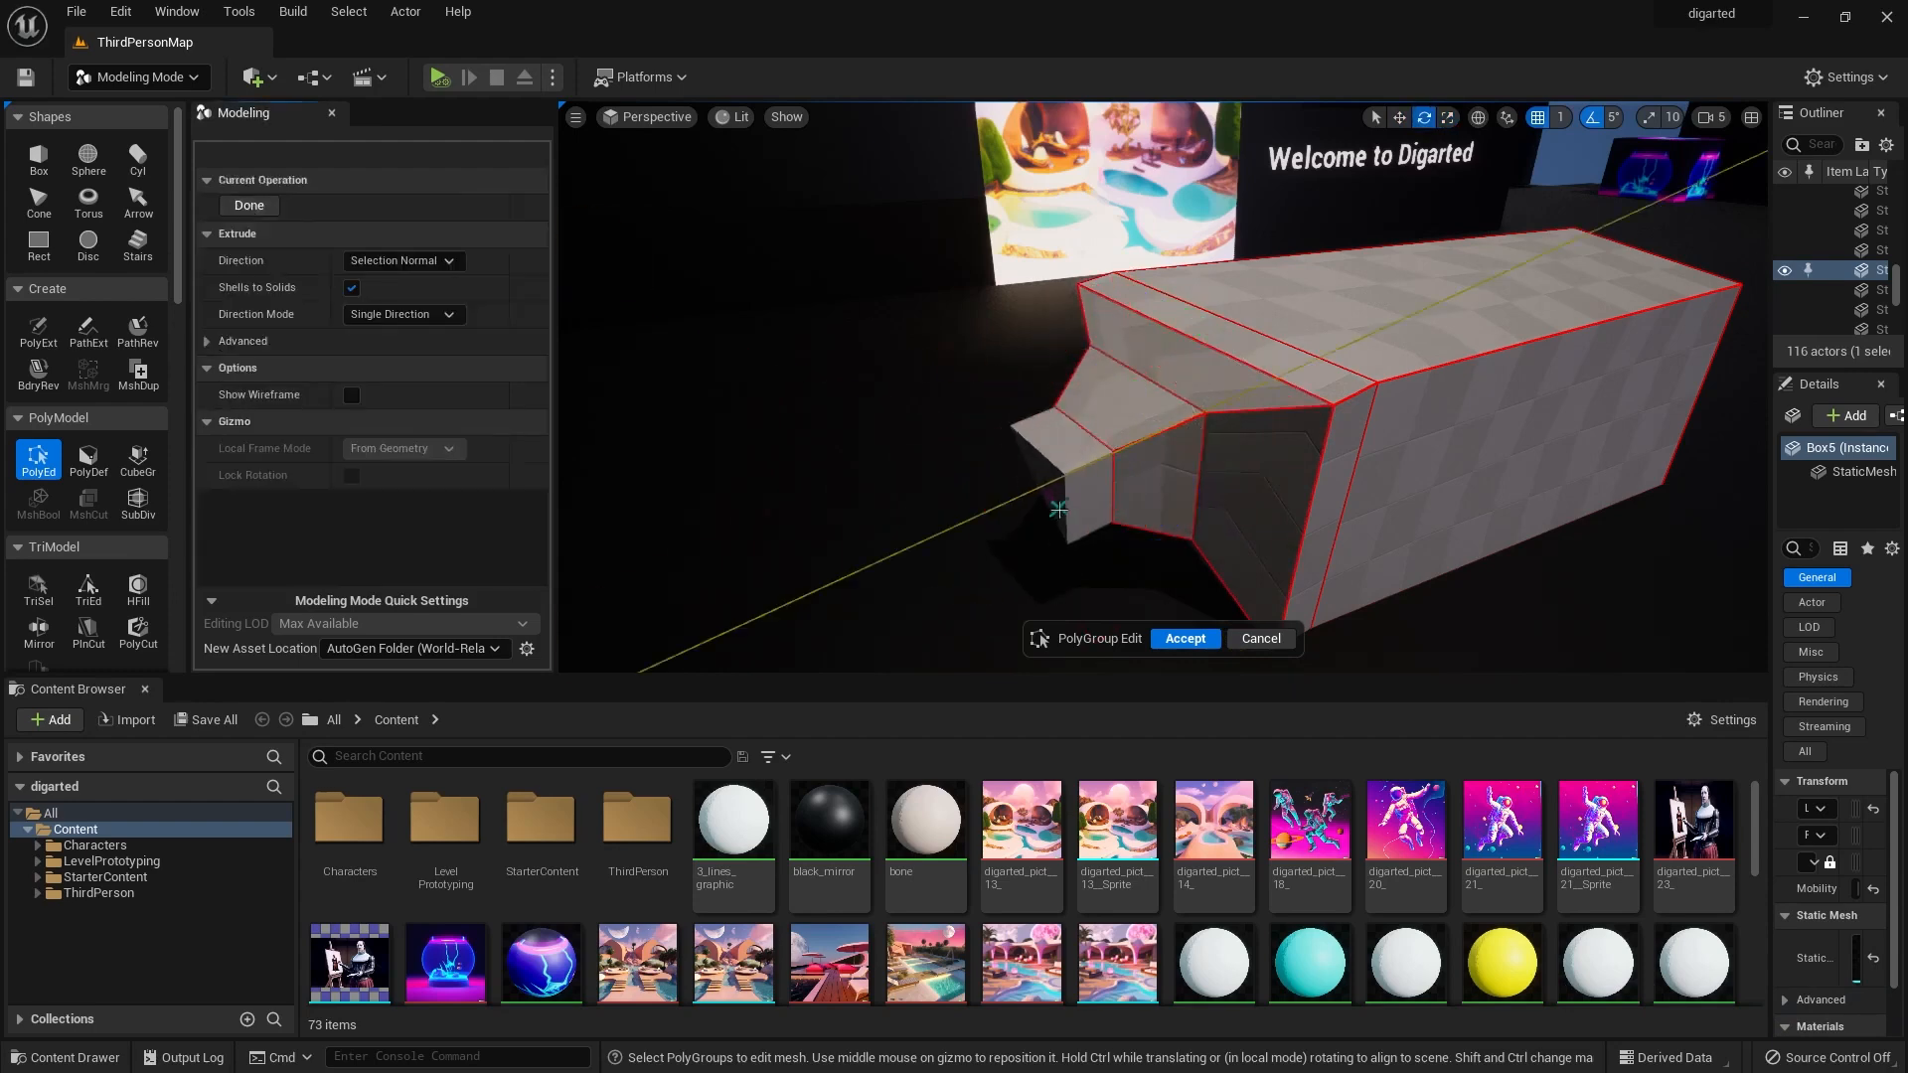
click(979, 453)
key(r)
drag(1044, 484, 1027, 496)
click(1186, 638)
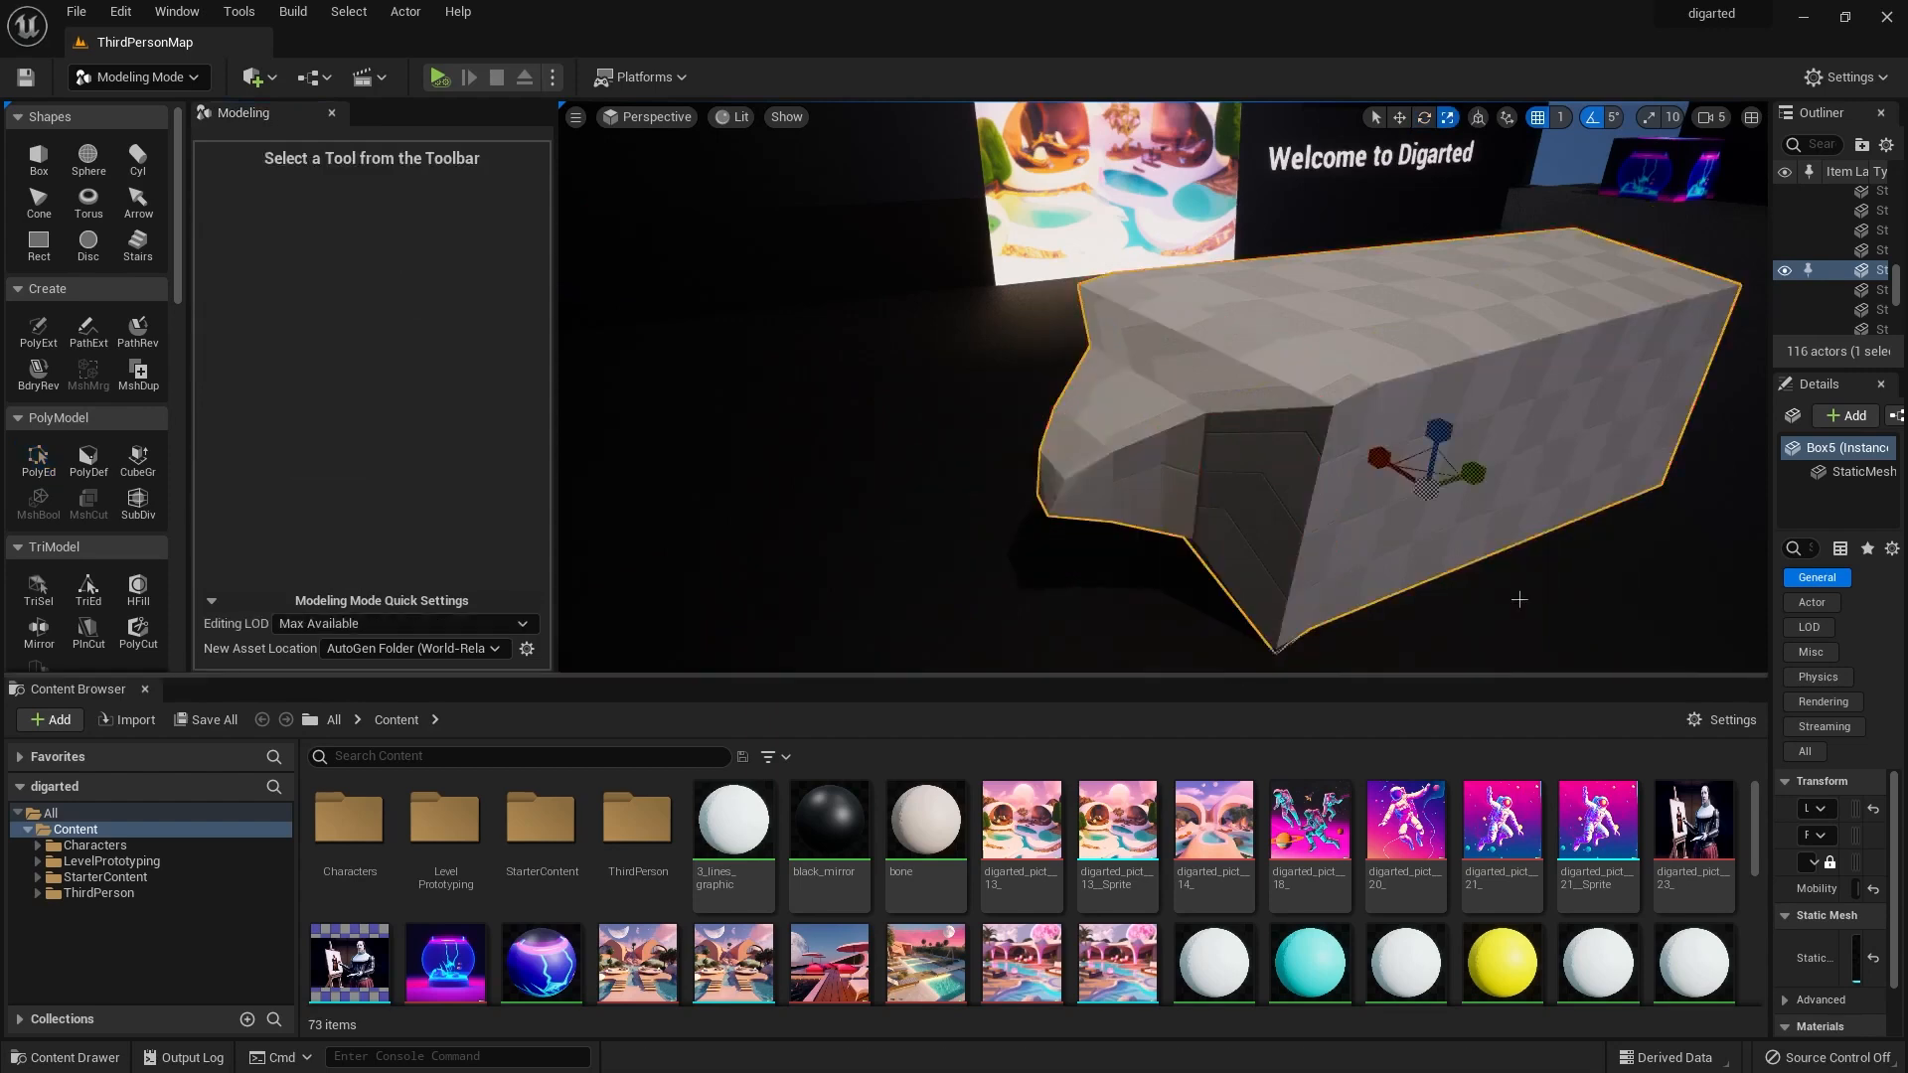
Save all modified levels and assets in the project.
right_drag(1163, 398, 1167, 447)
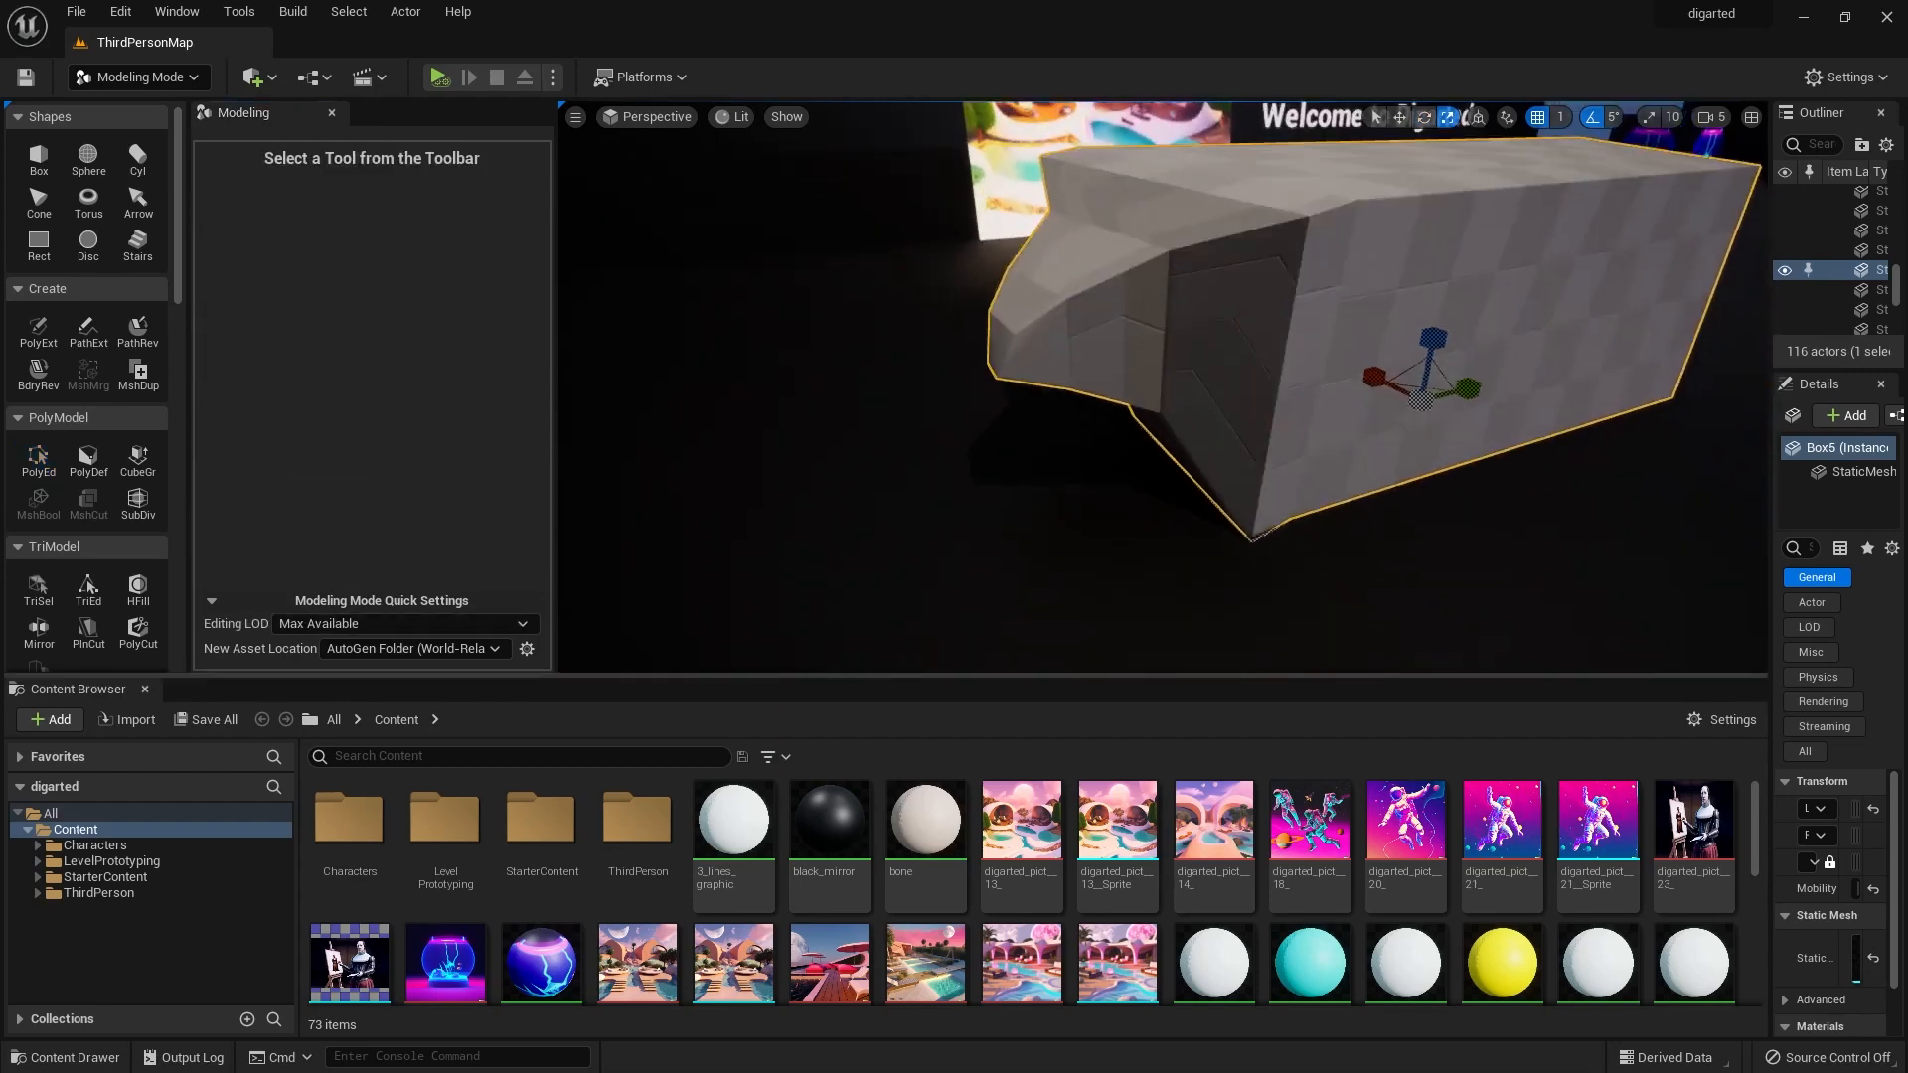
mouse_move(1428, 543)
right_down()
mouse_move(1486, 531)
mouse_move(1426, 546)
right_up()
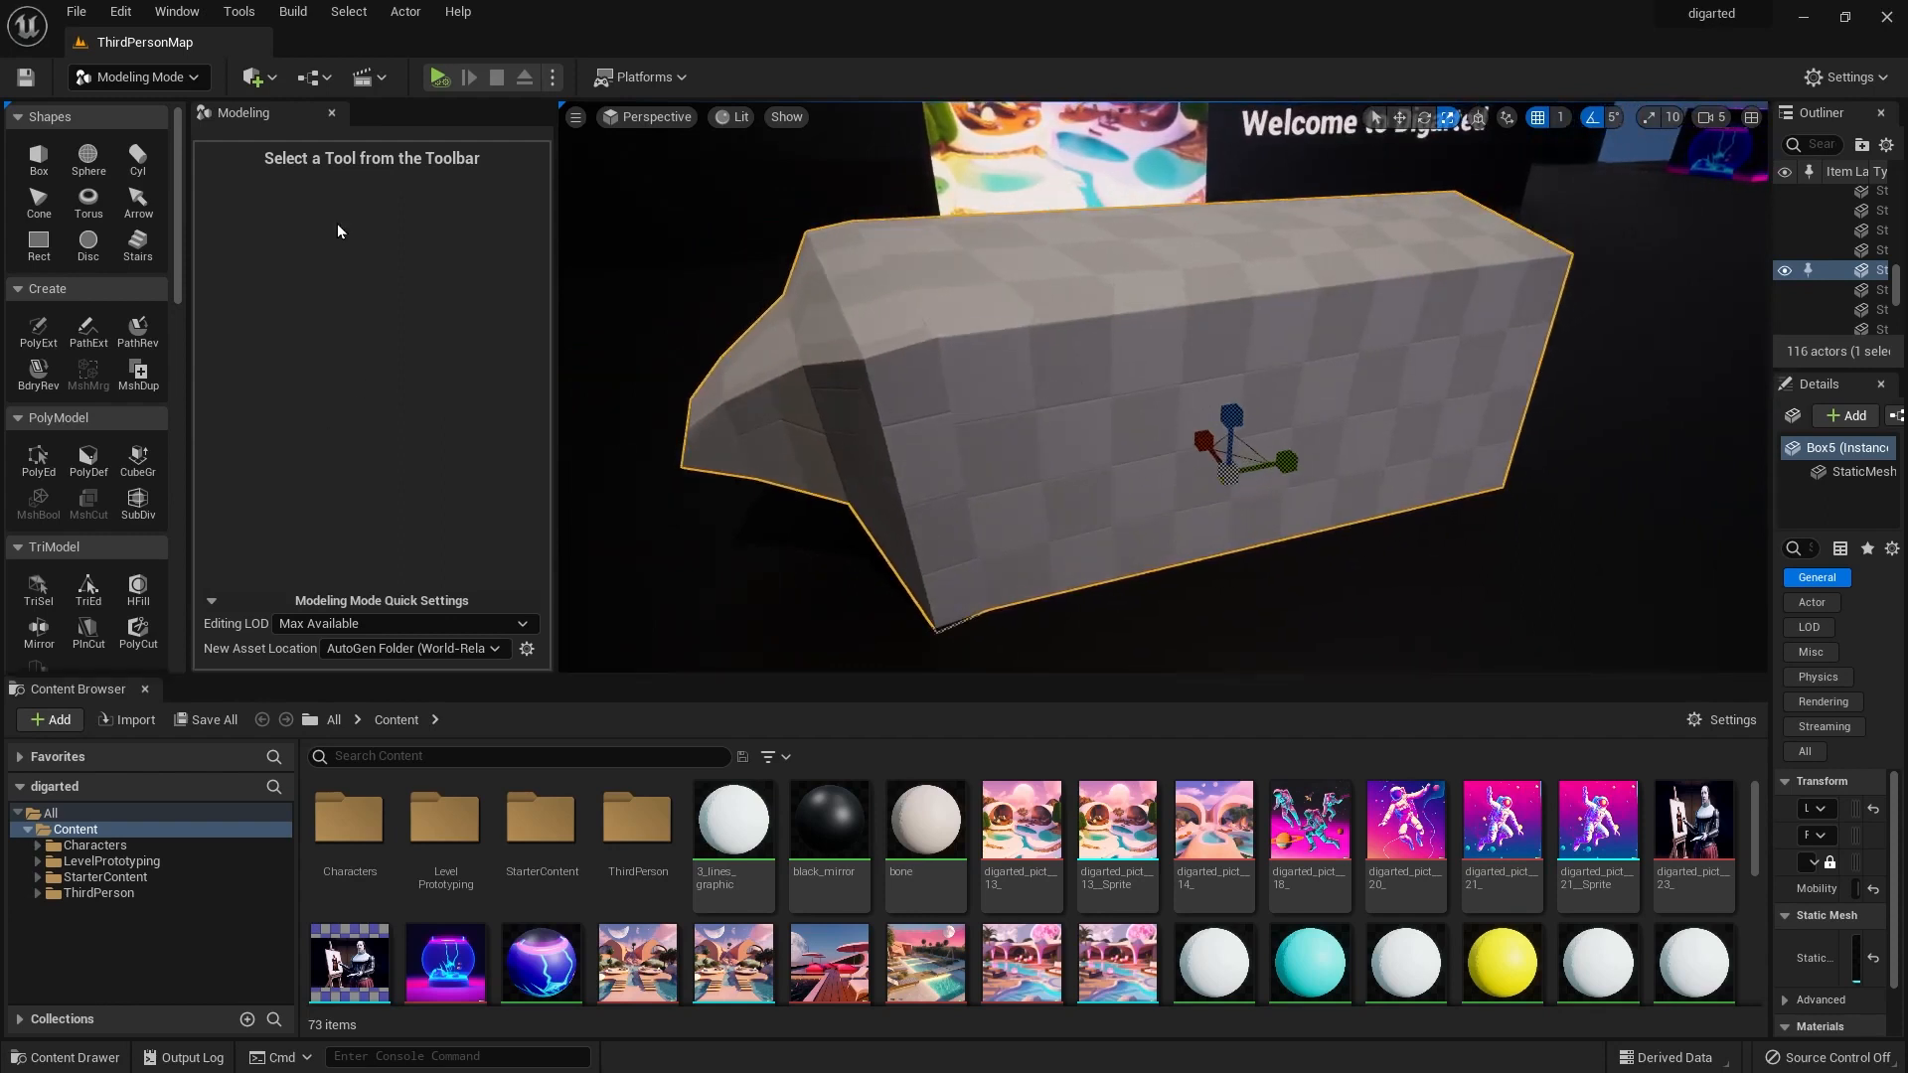
click(77, 11)
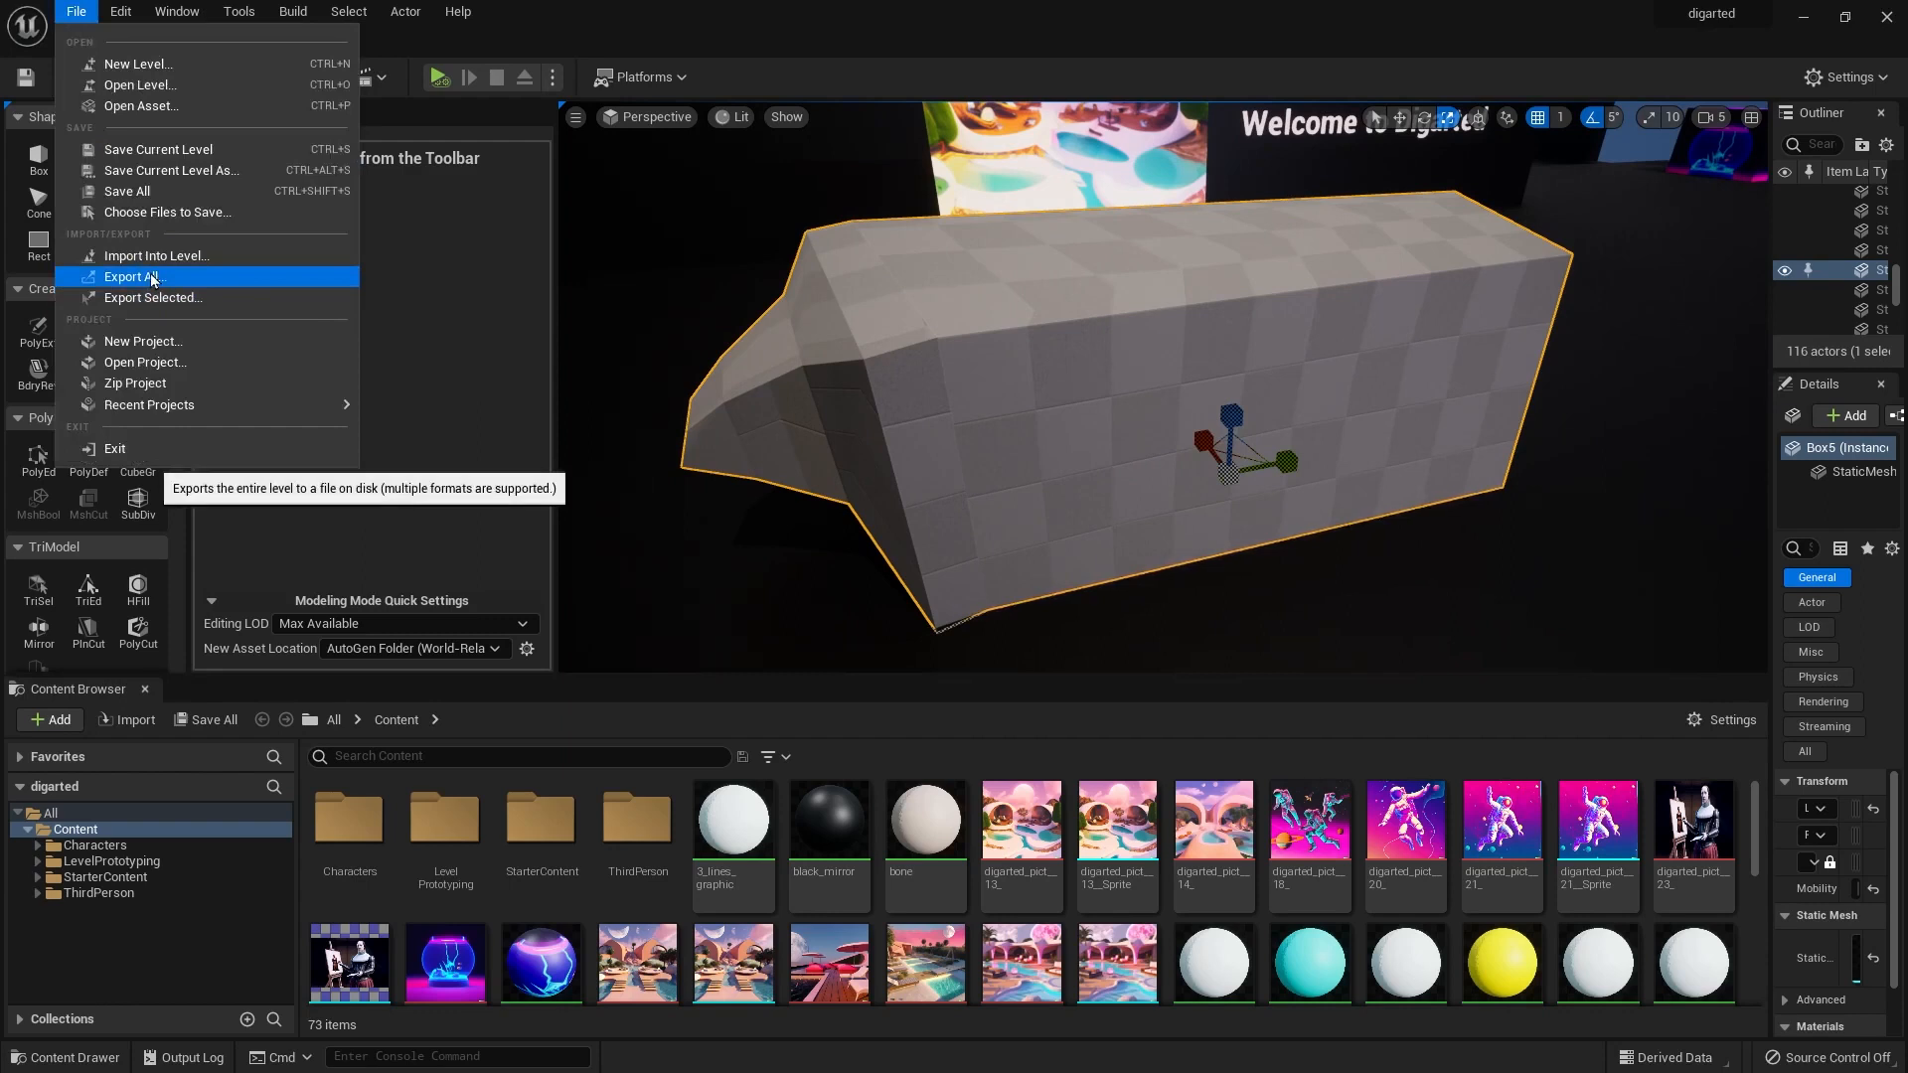
click(137, 193)
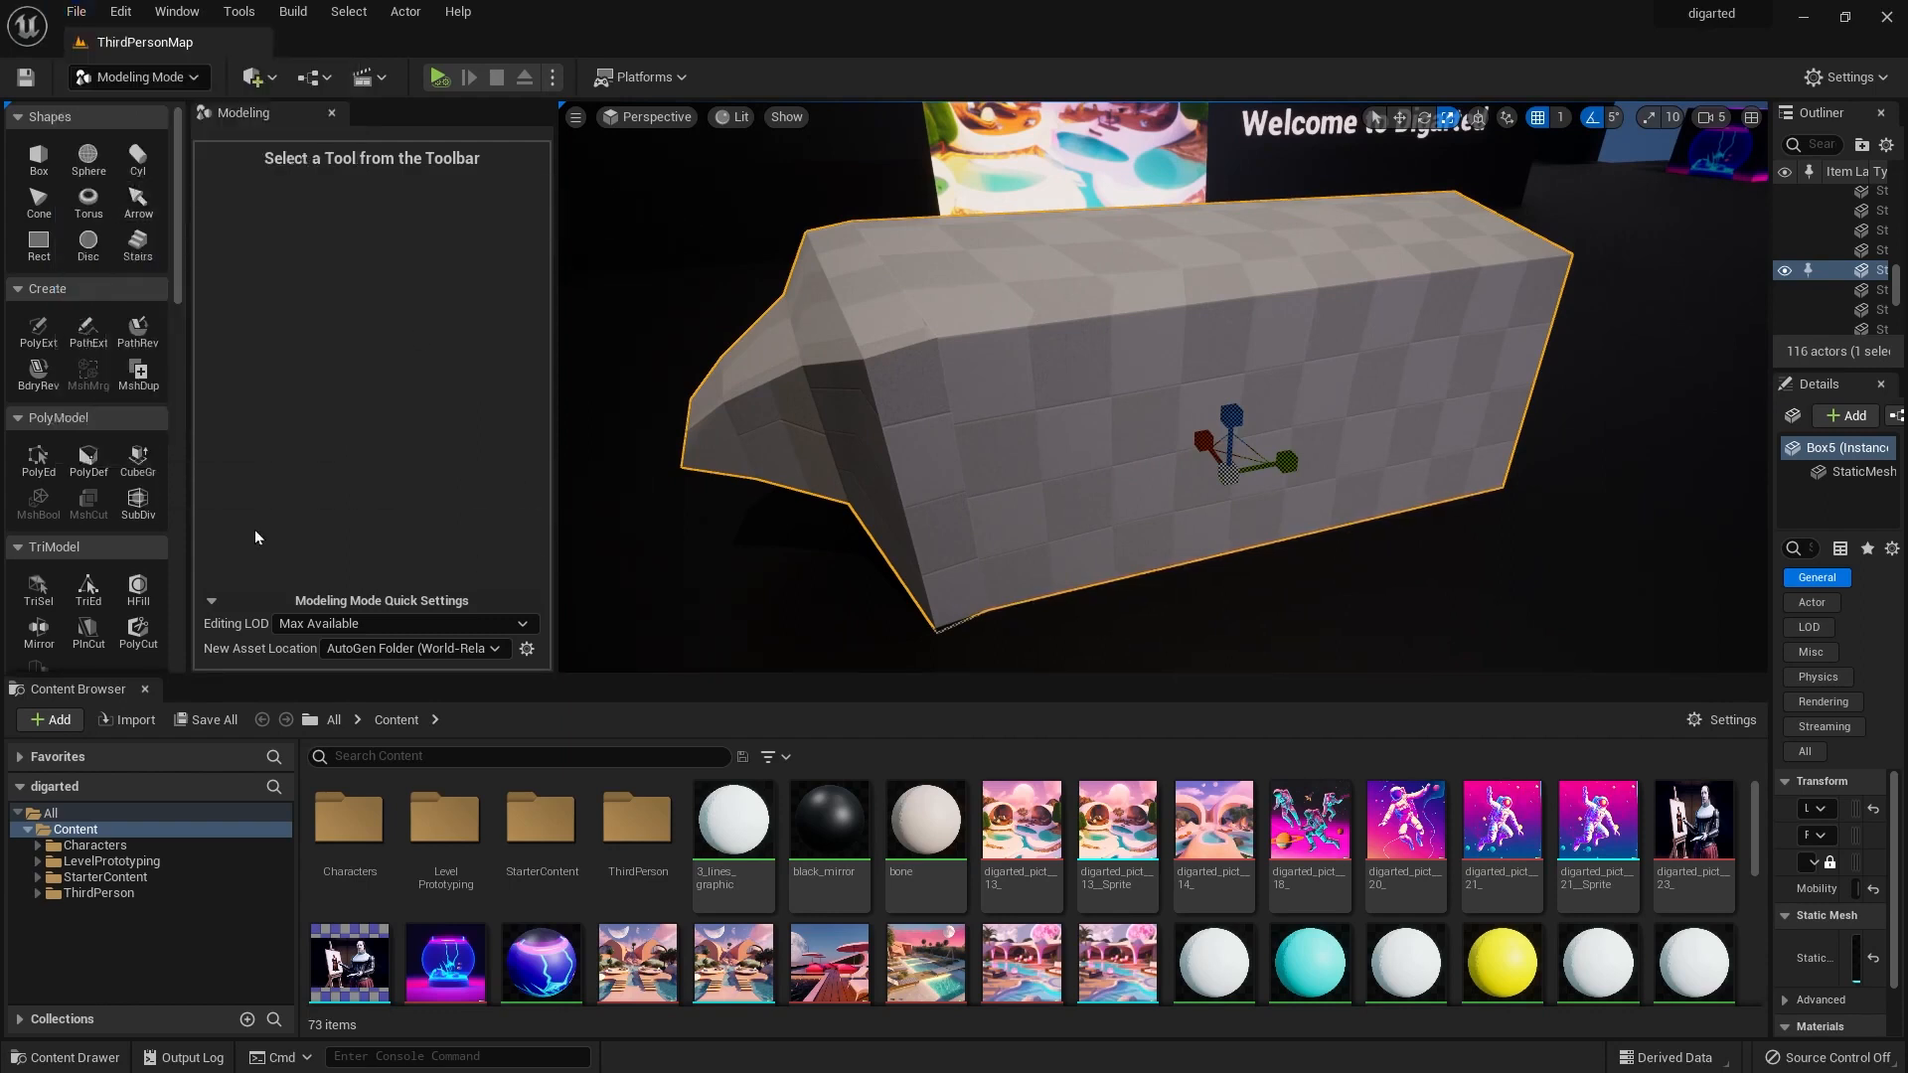
Insert four edge loops on the box in PolyGroup Edit: one around mid-height, one near the long front top edge, and two across its length.
drag(1218, 345, 1221, 350)
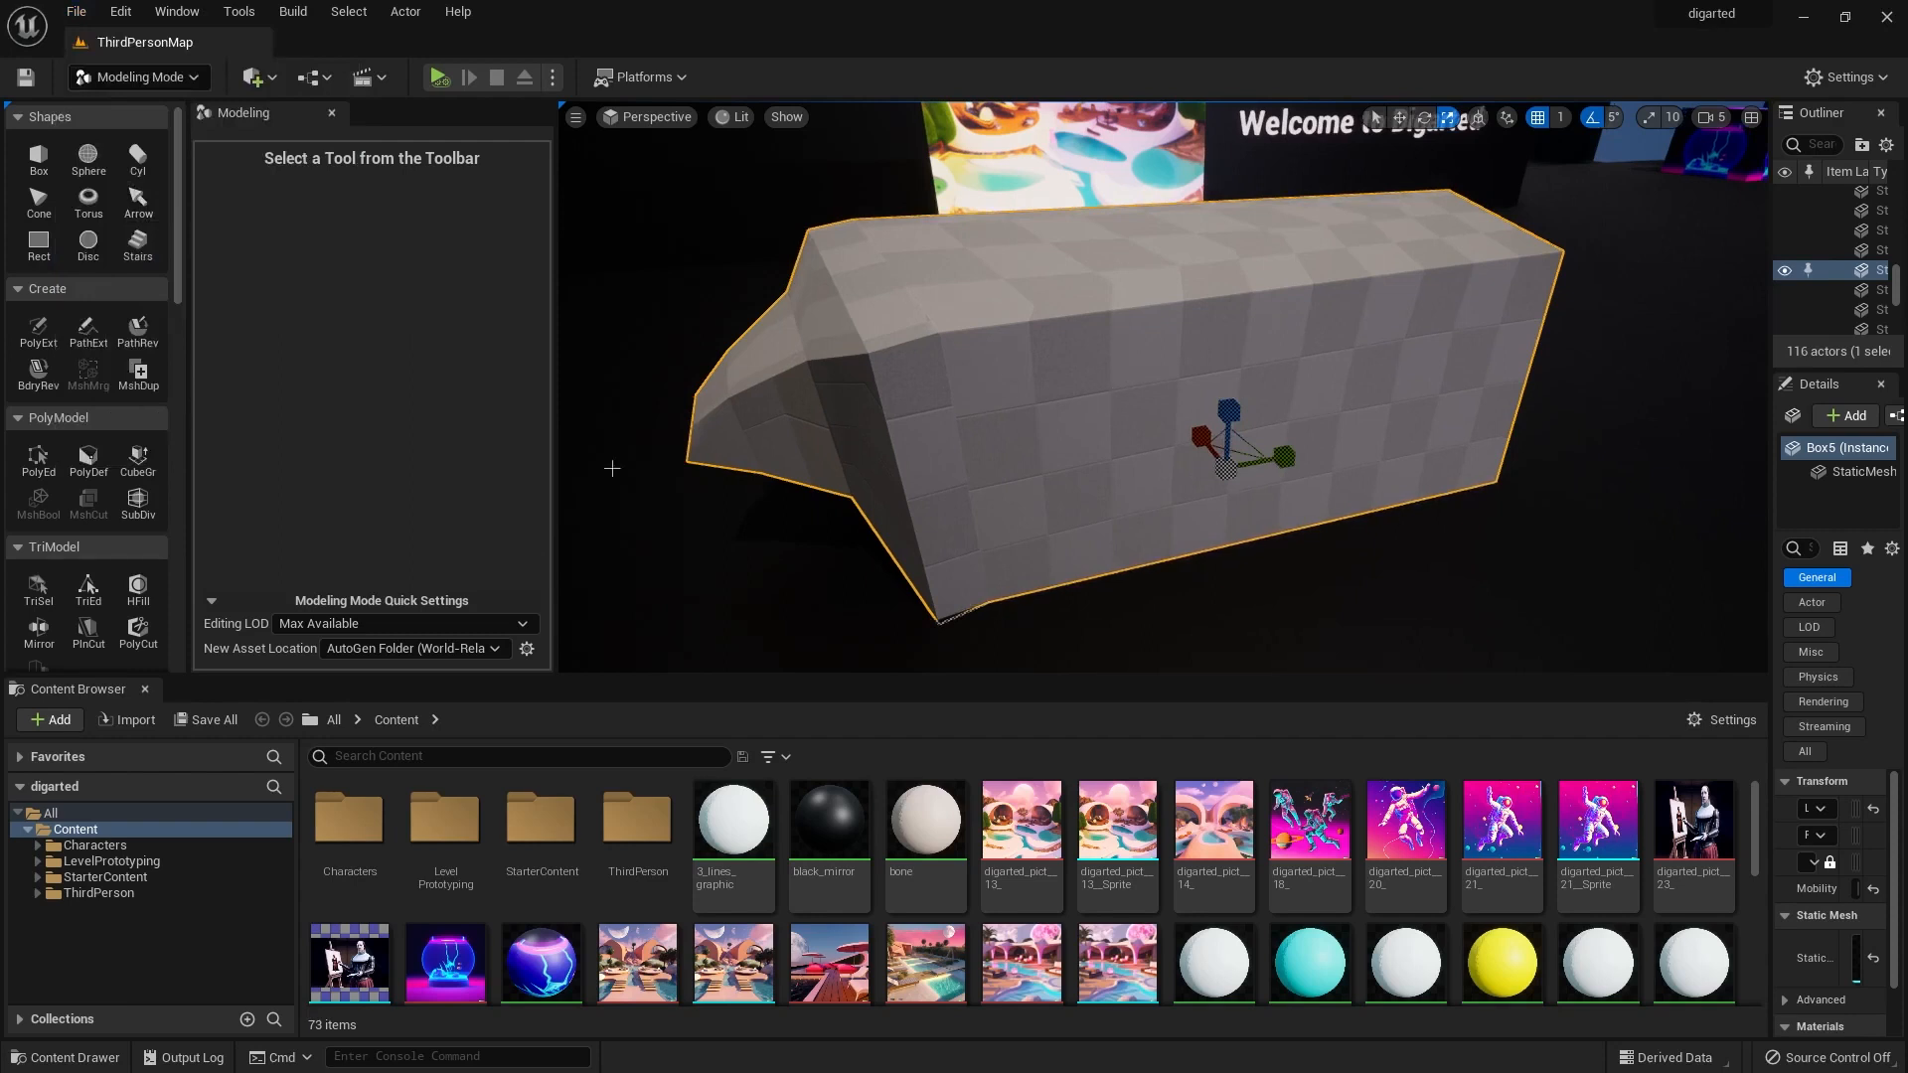
click(40, 461)
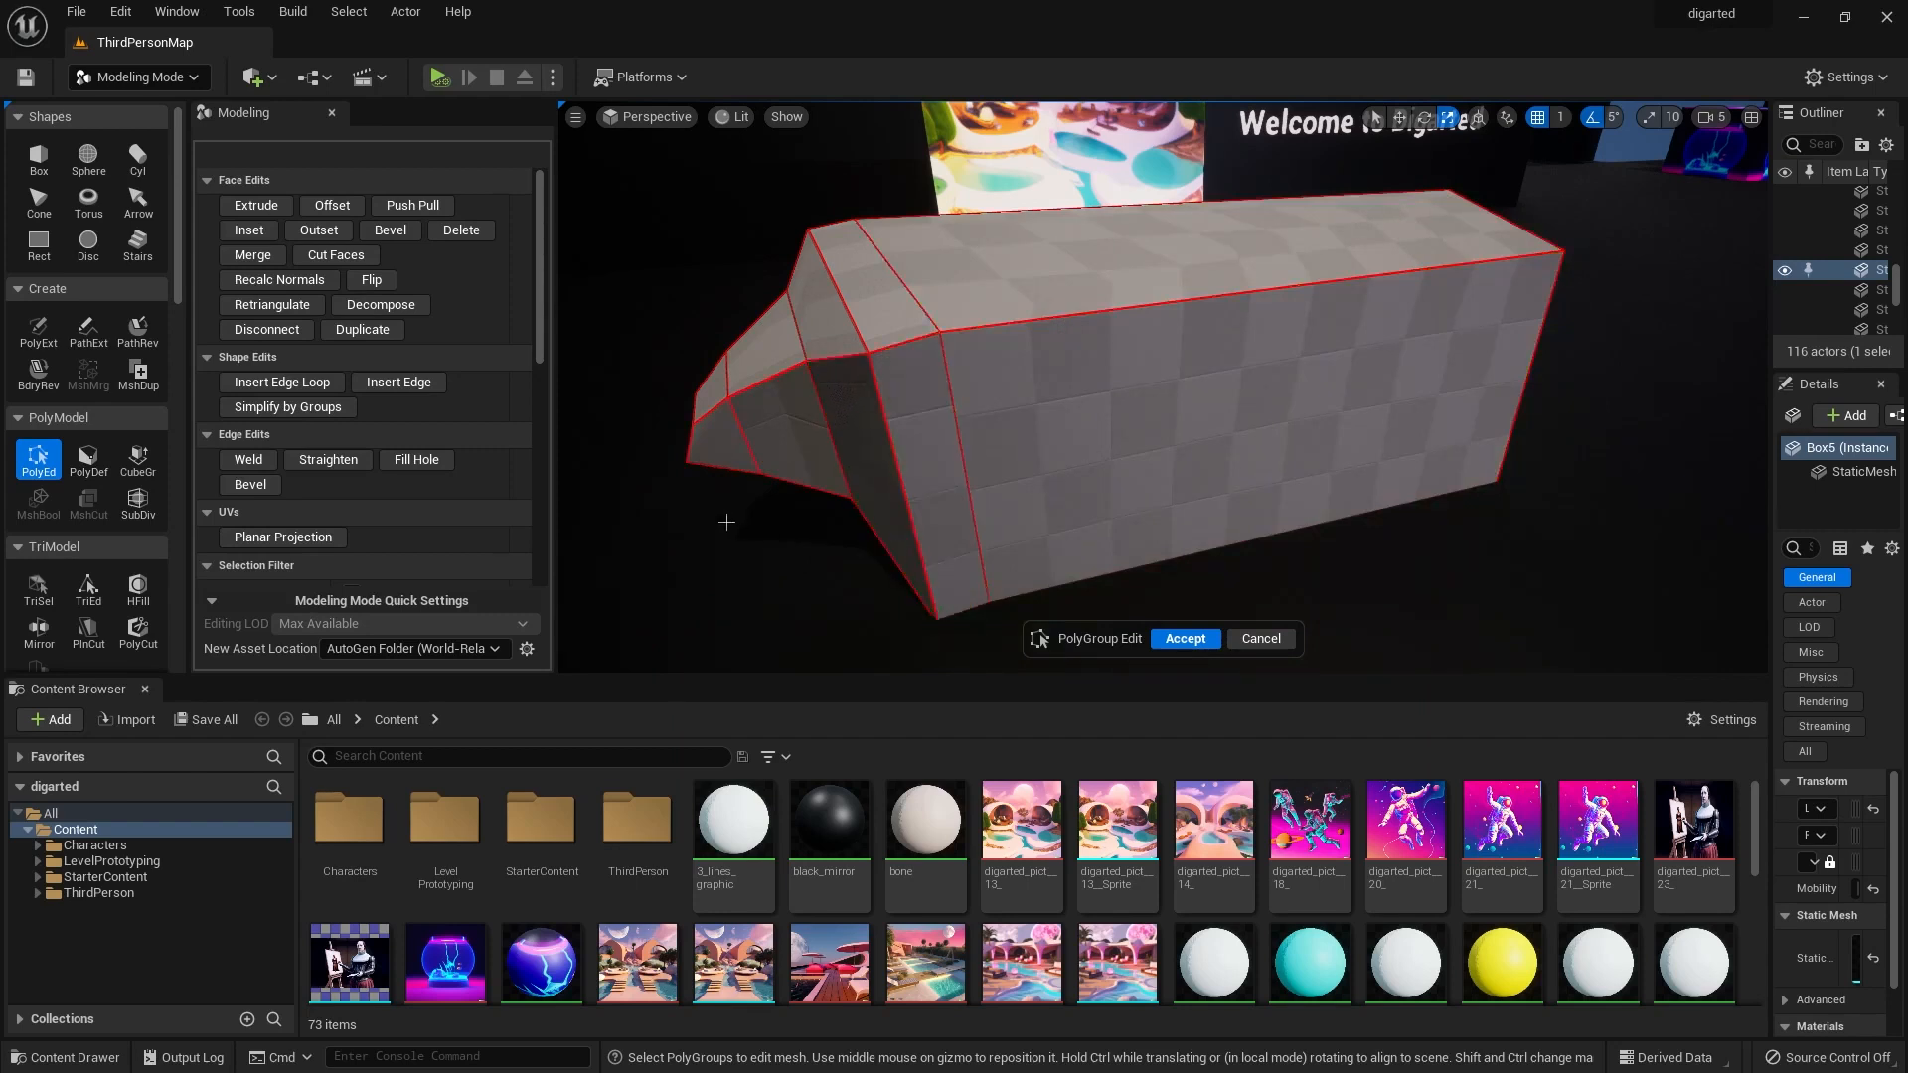
click(295, 385)
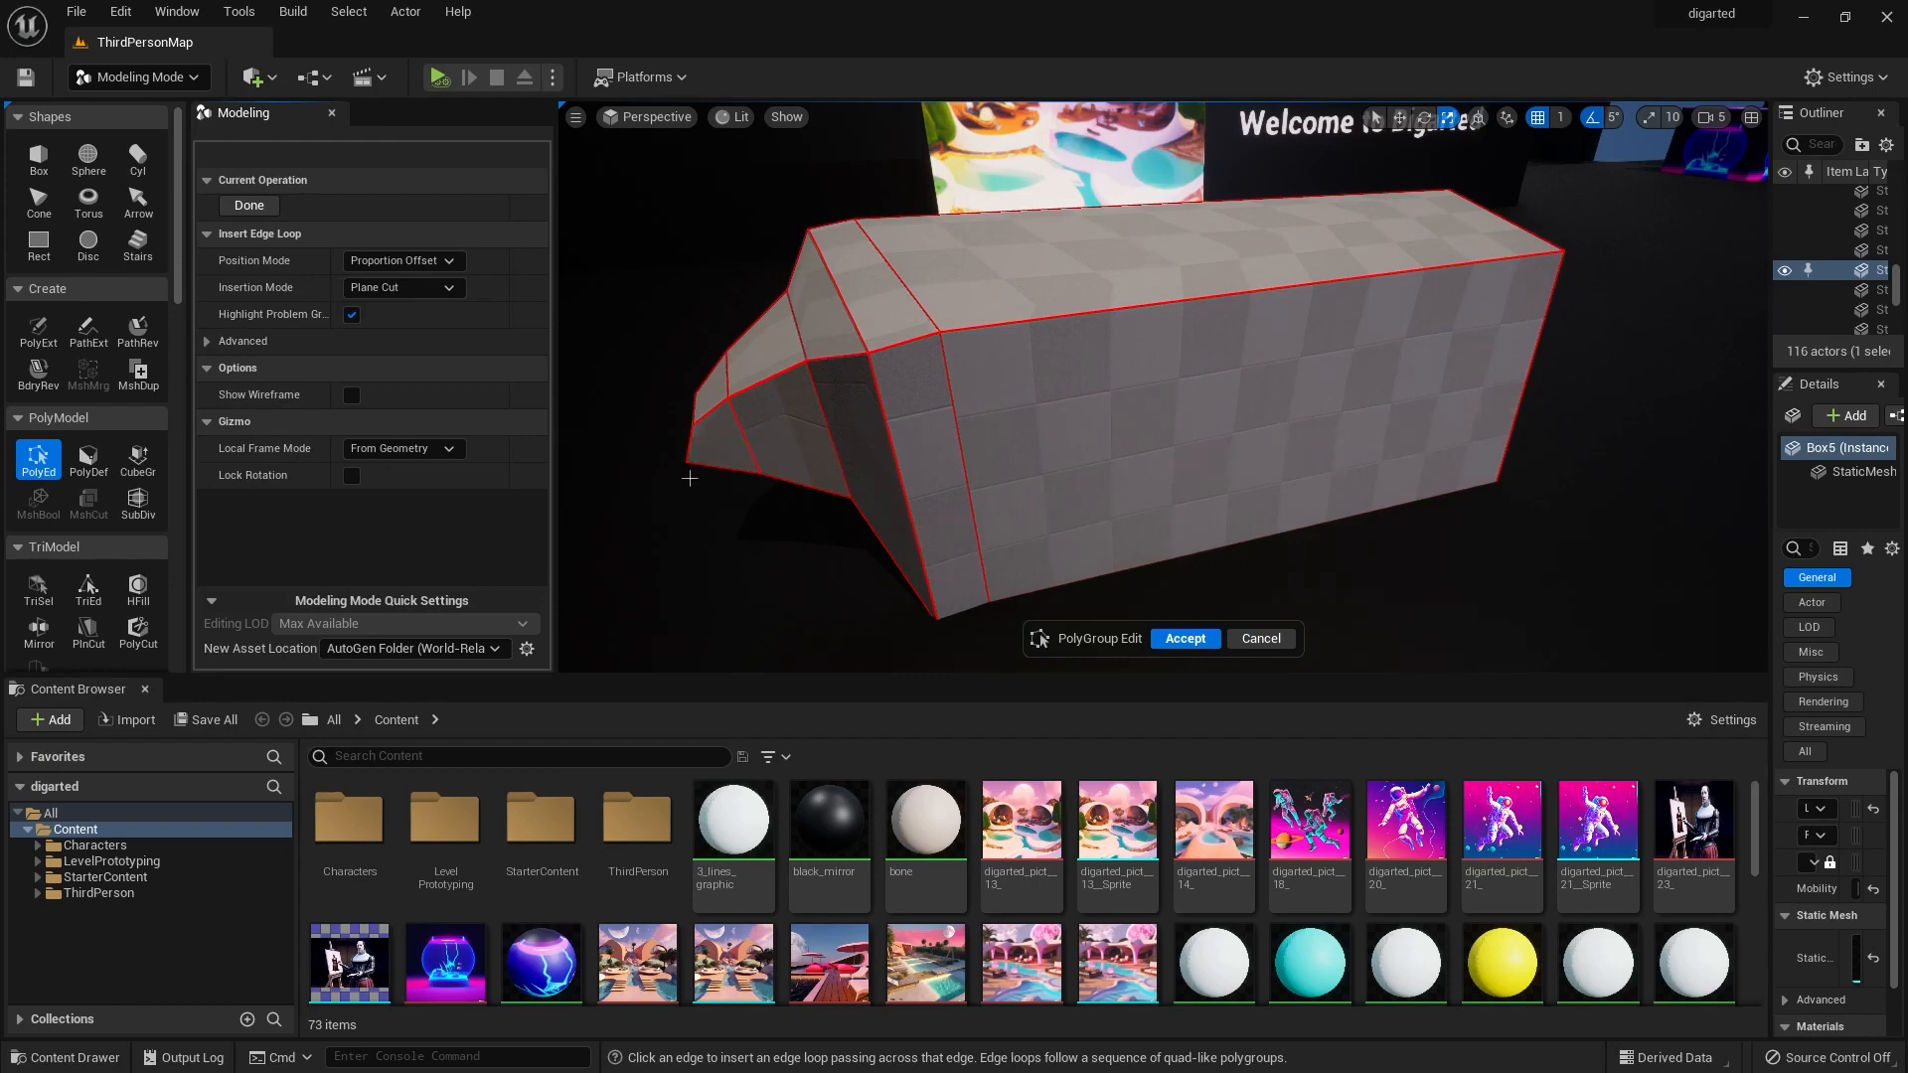
click(958, 450)
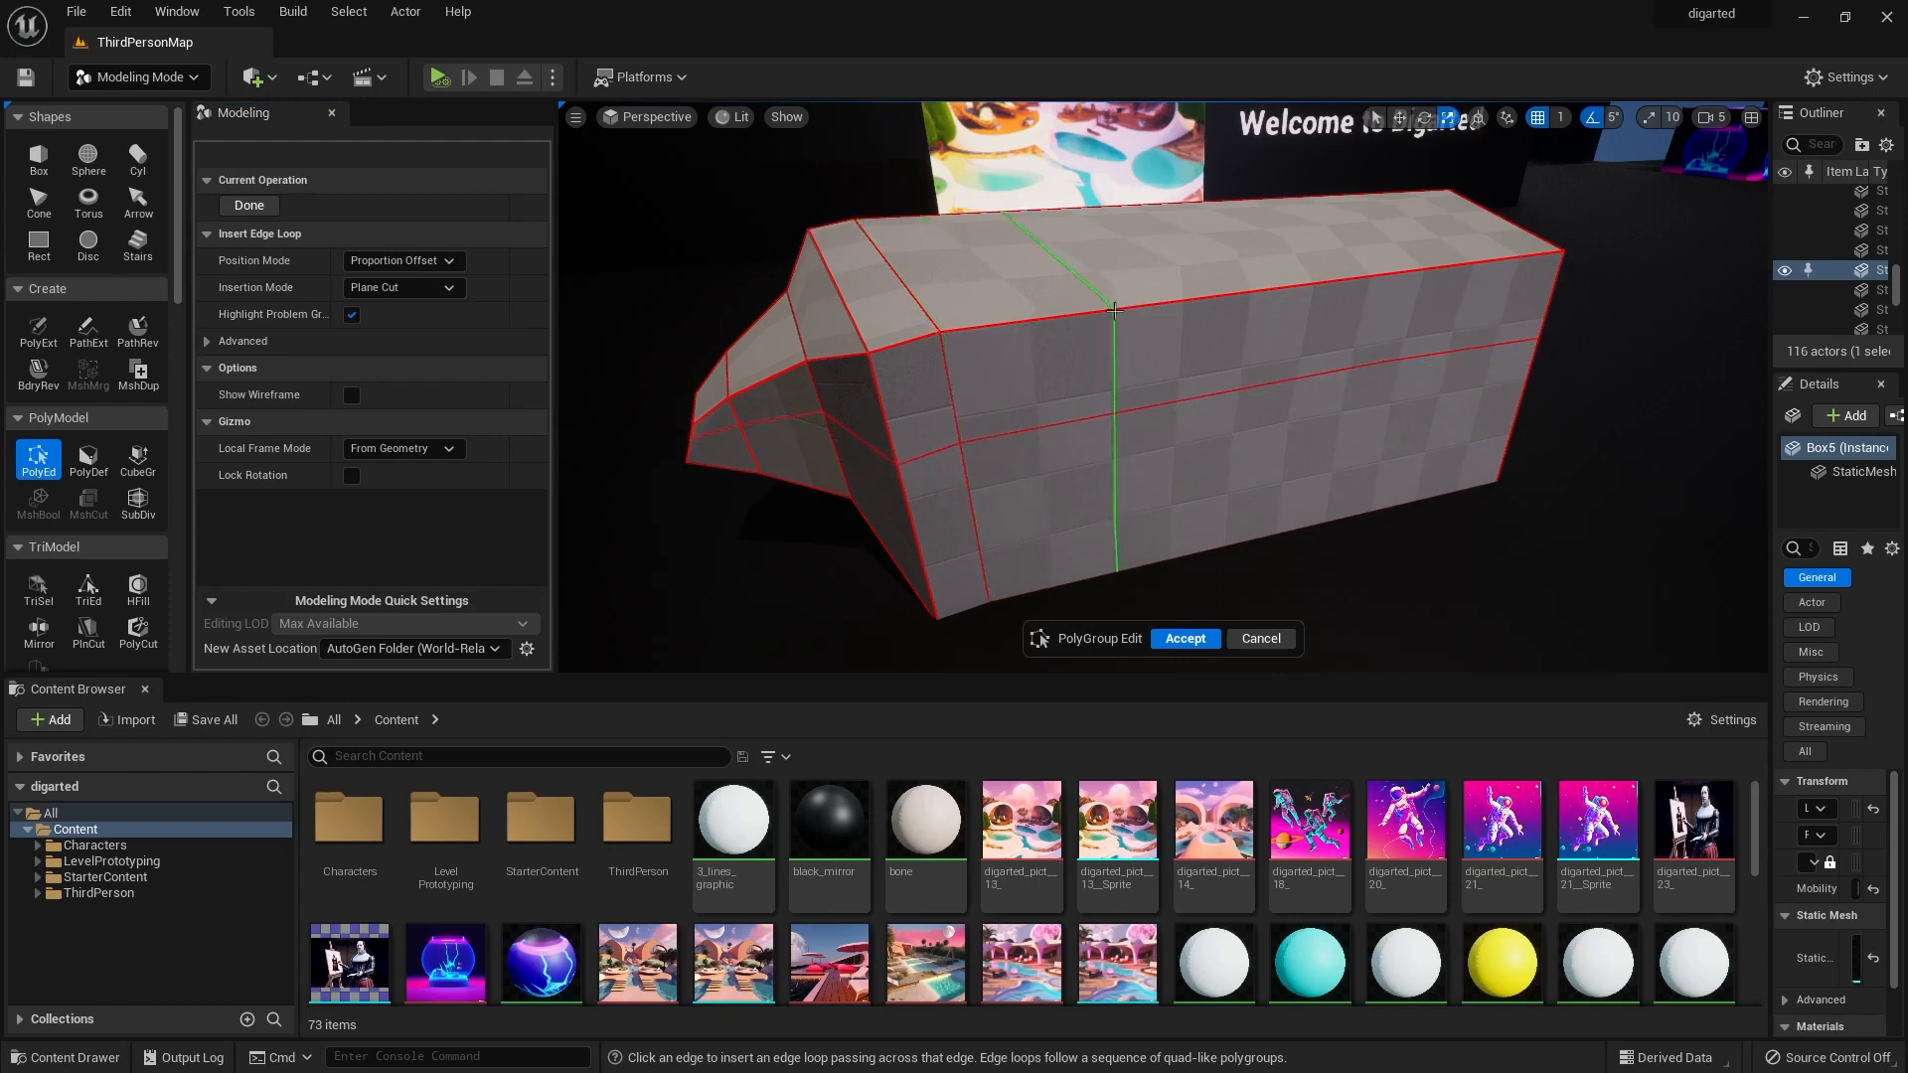
click(1115, 318)
click(1100, 296)
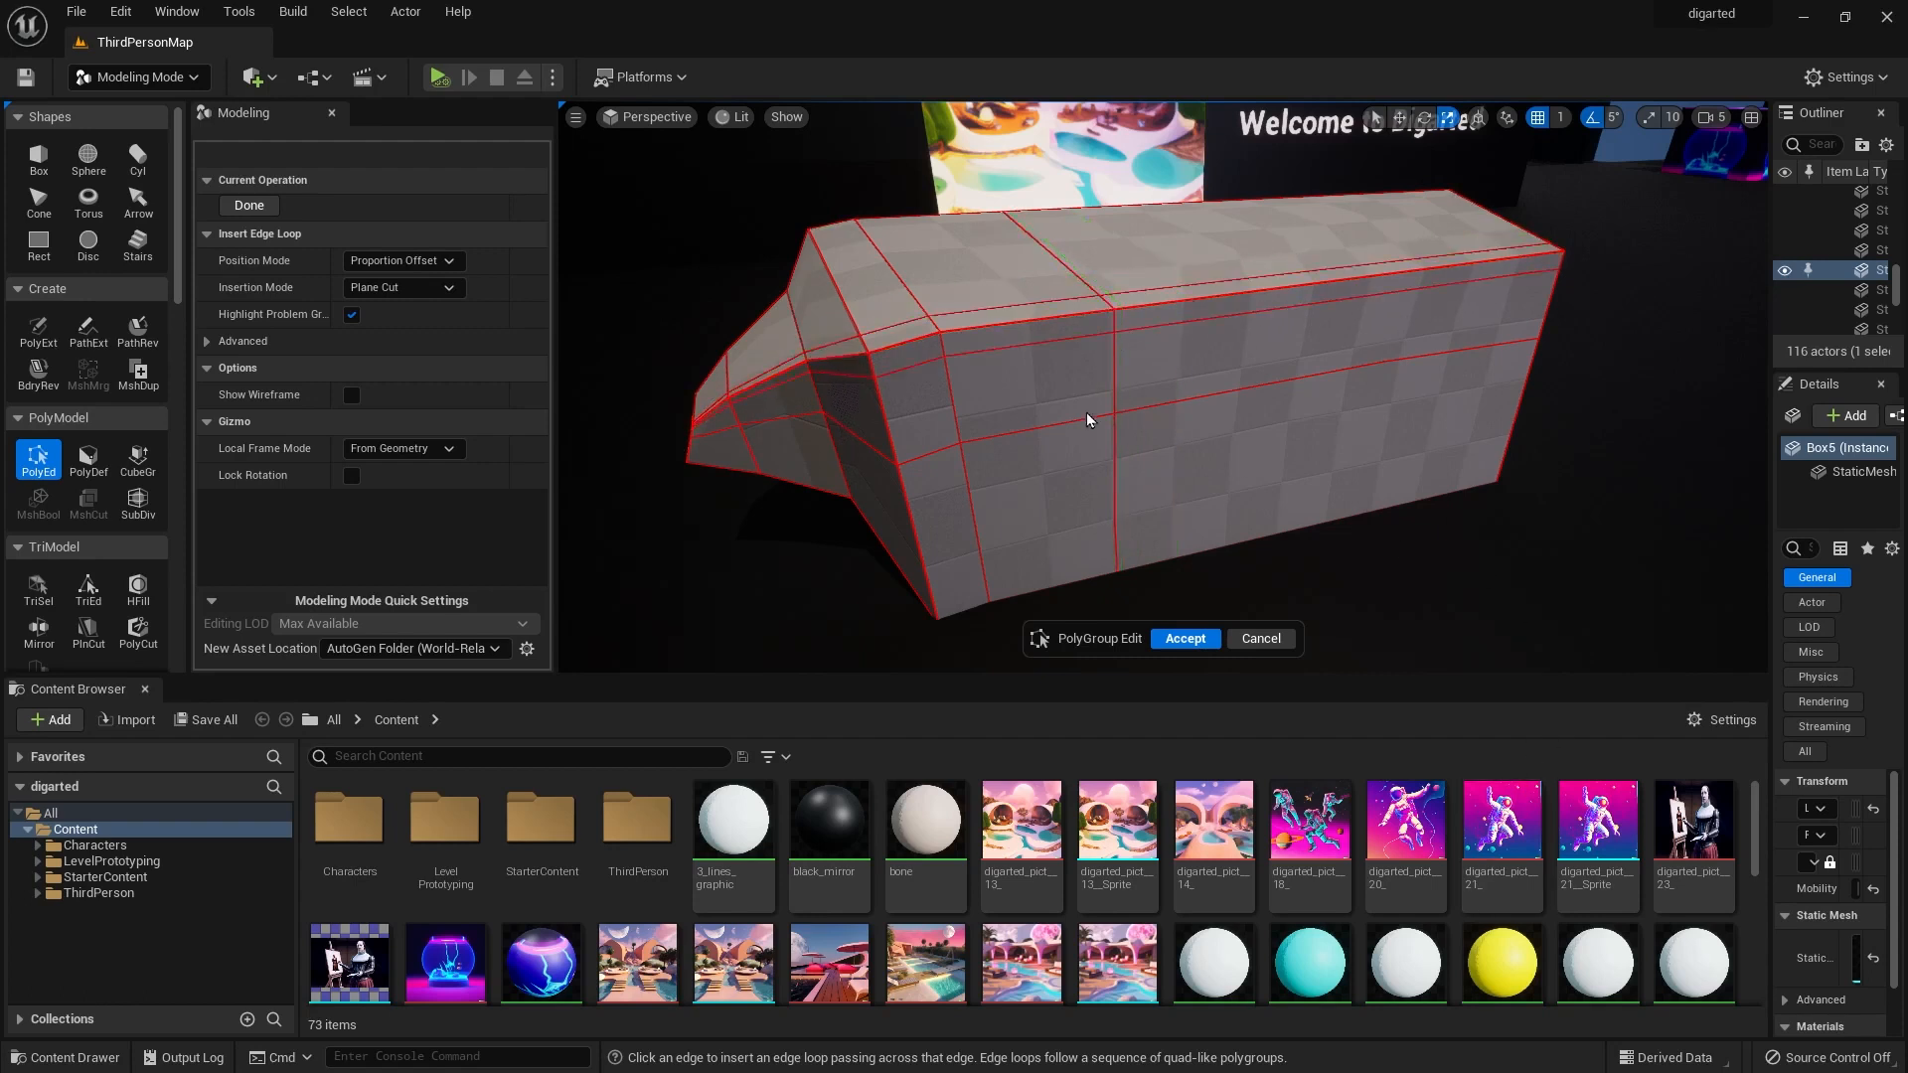
click(1475, 355)
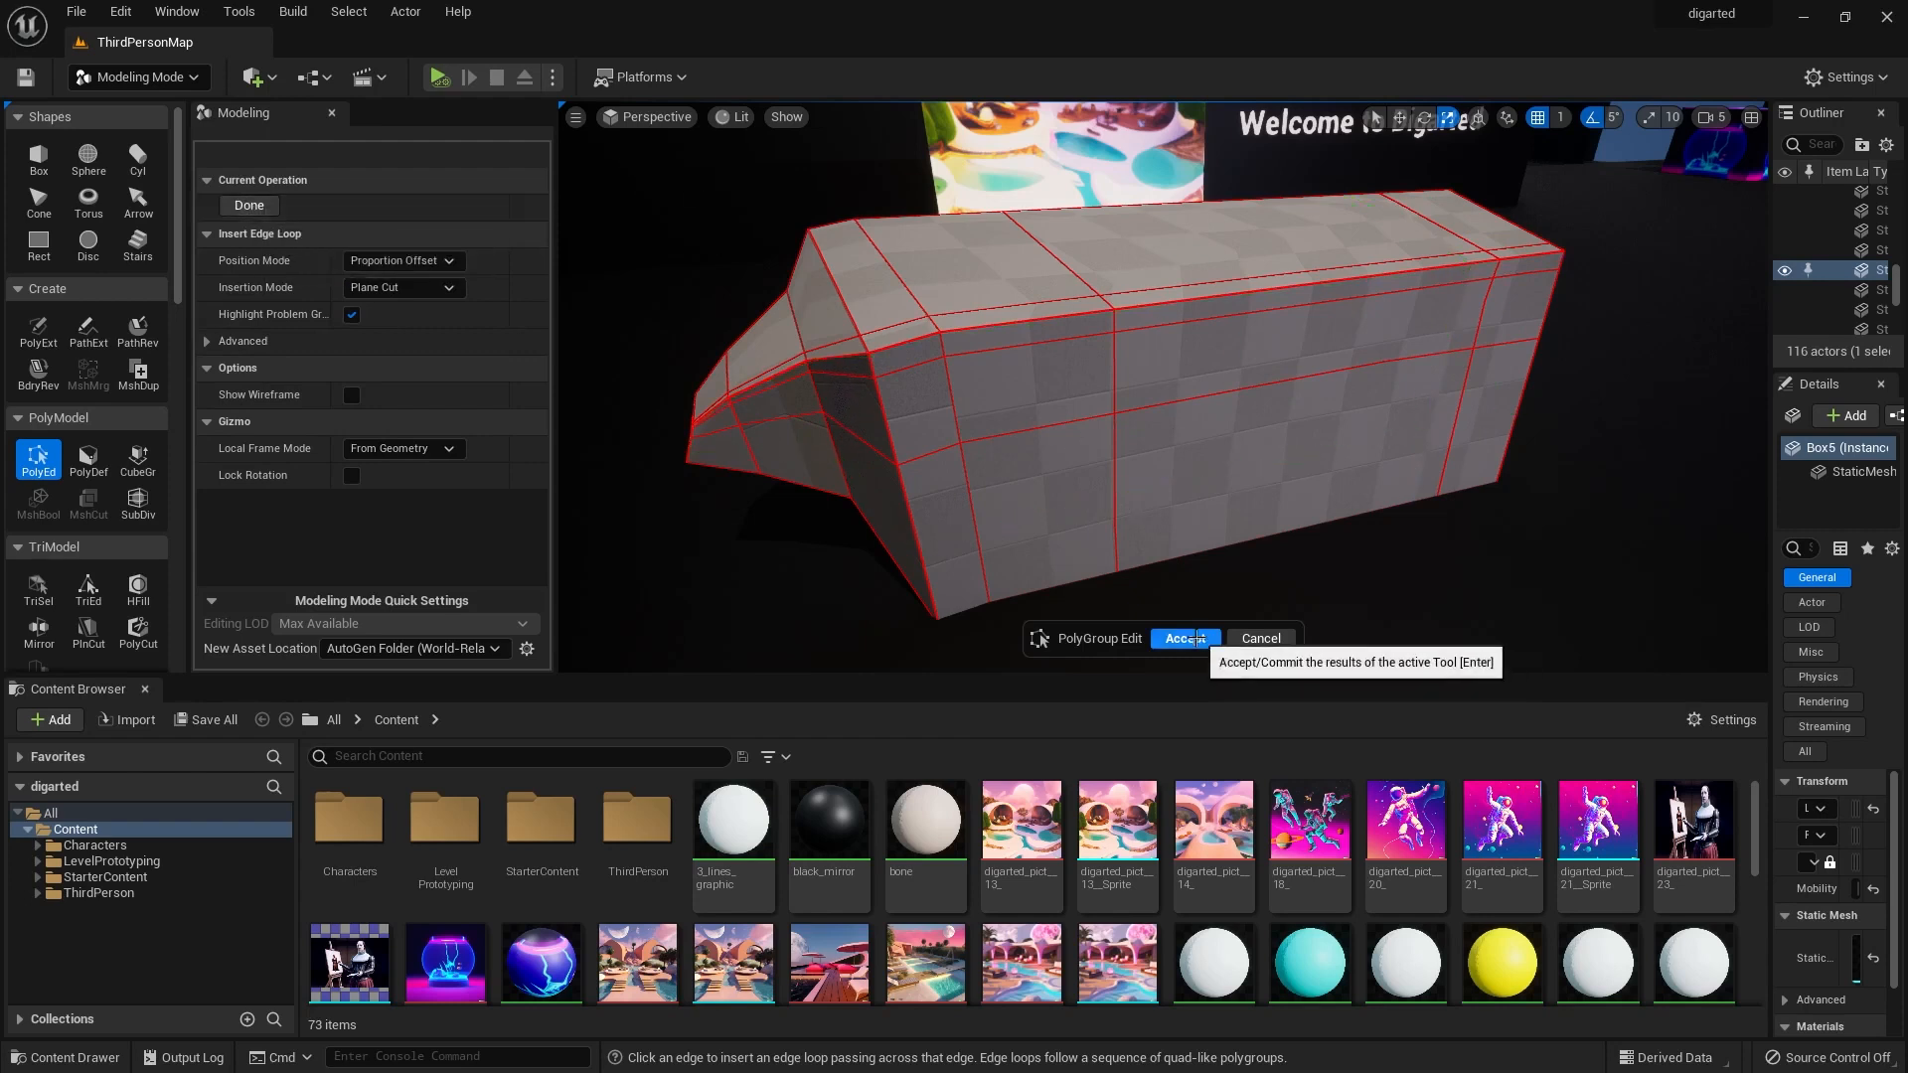
click(250, 206)
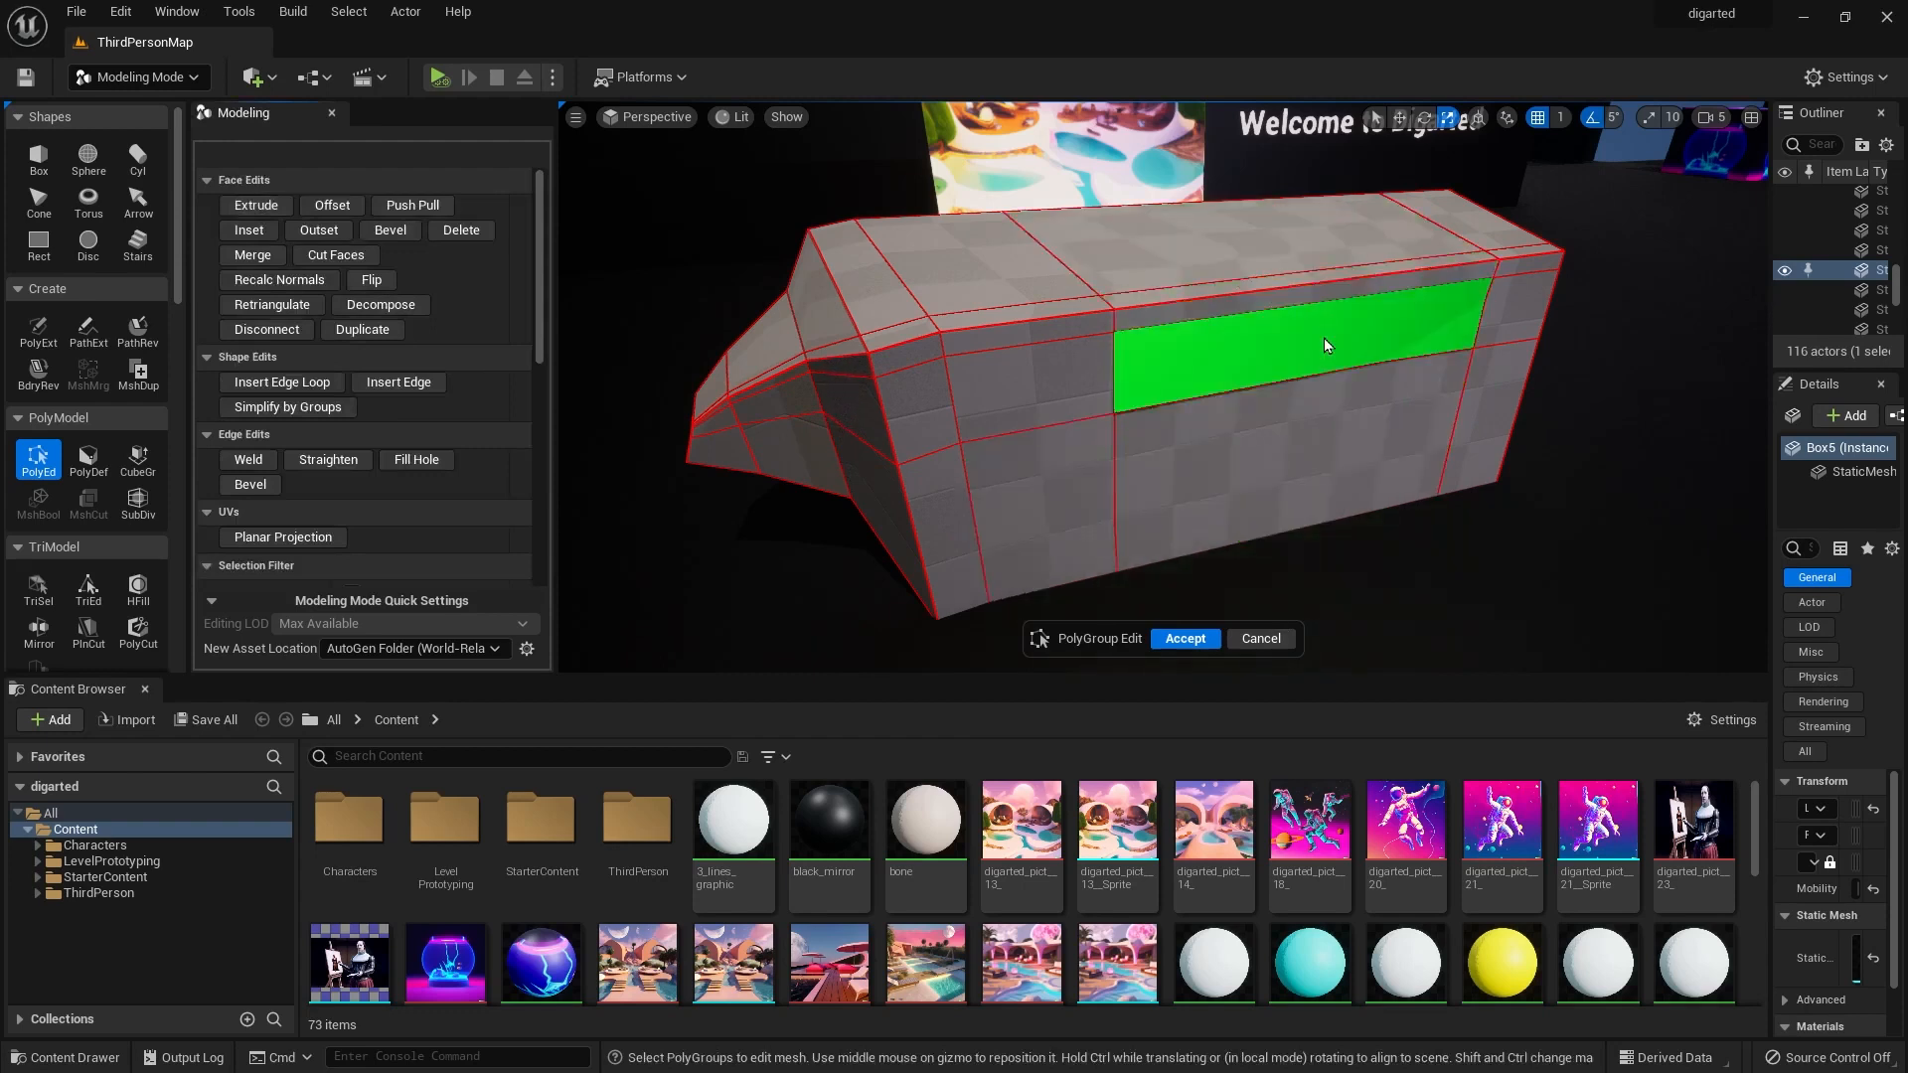
Extrude the top face section nearest the nose upward twice to form a raised block.
click(976, 269)
click(256, 204)
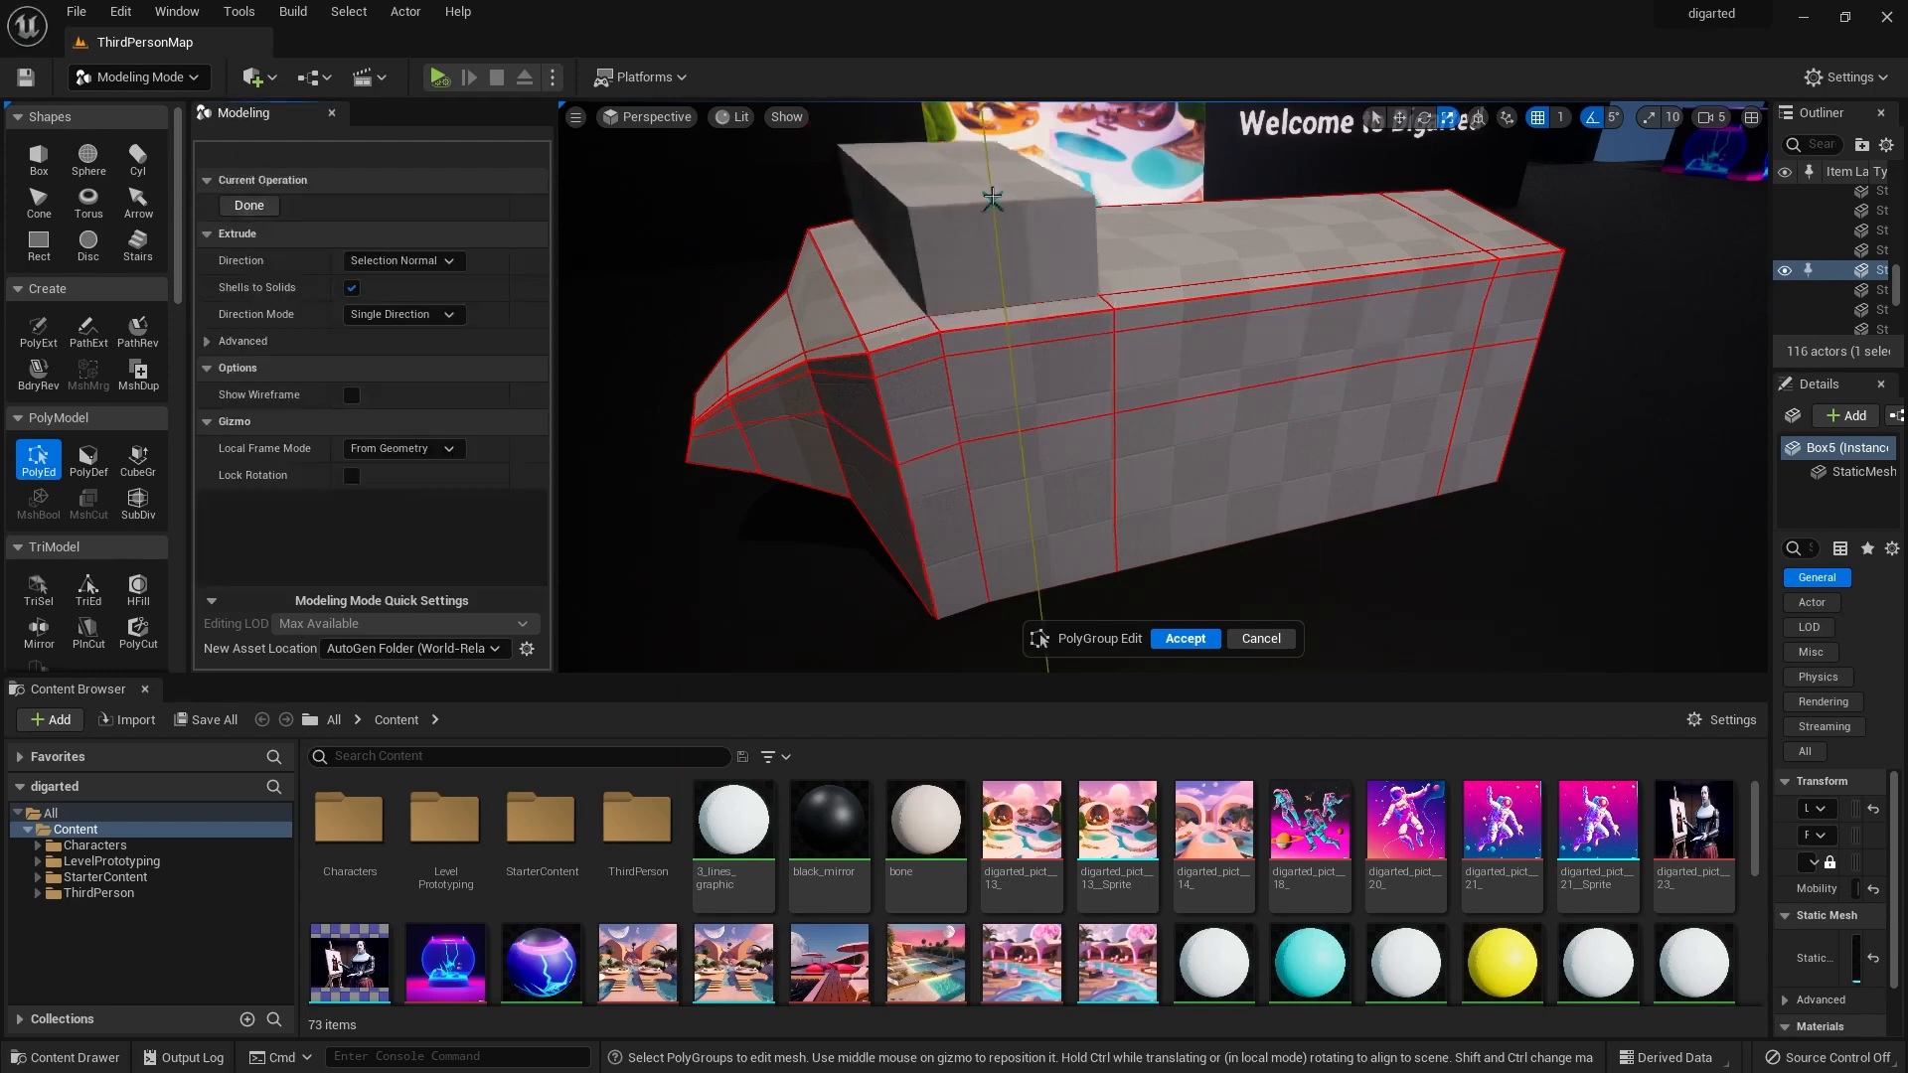
click(992, 199)
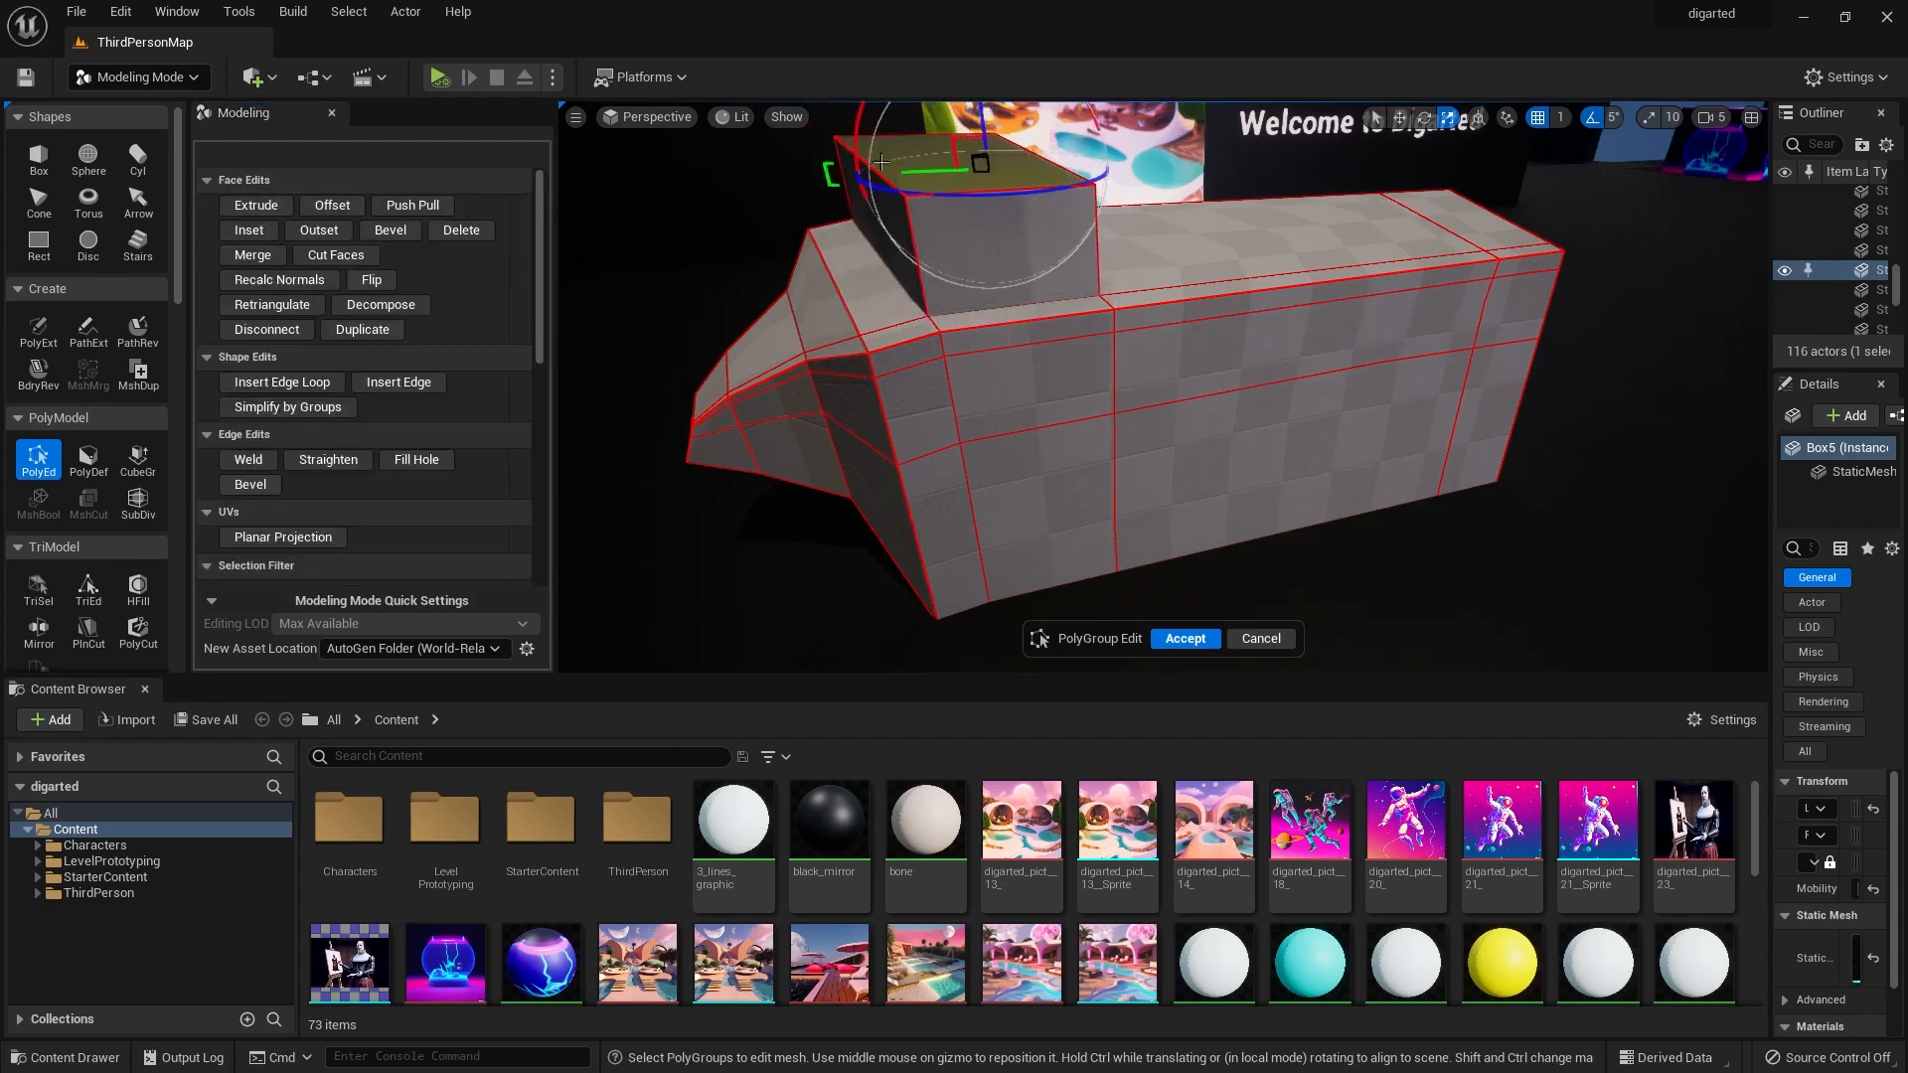
click(255, 204)
click(976, 144)
Inset the top face of the raised block.
scroll(1093, 284, down, 2)
scroll(1143, 273, up, 2)
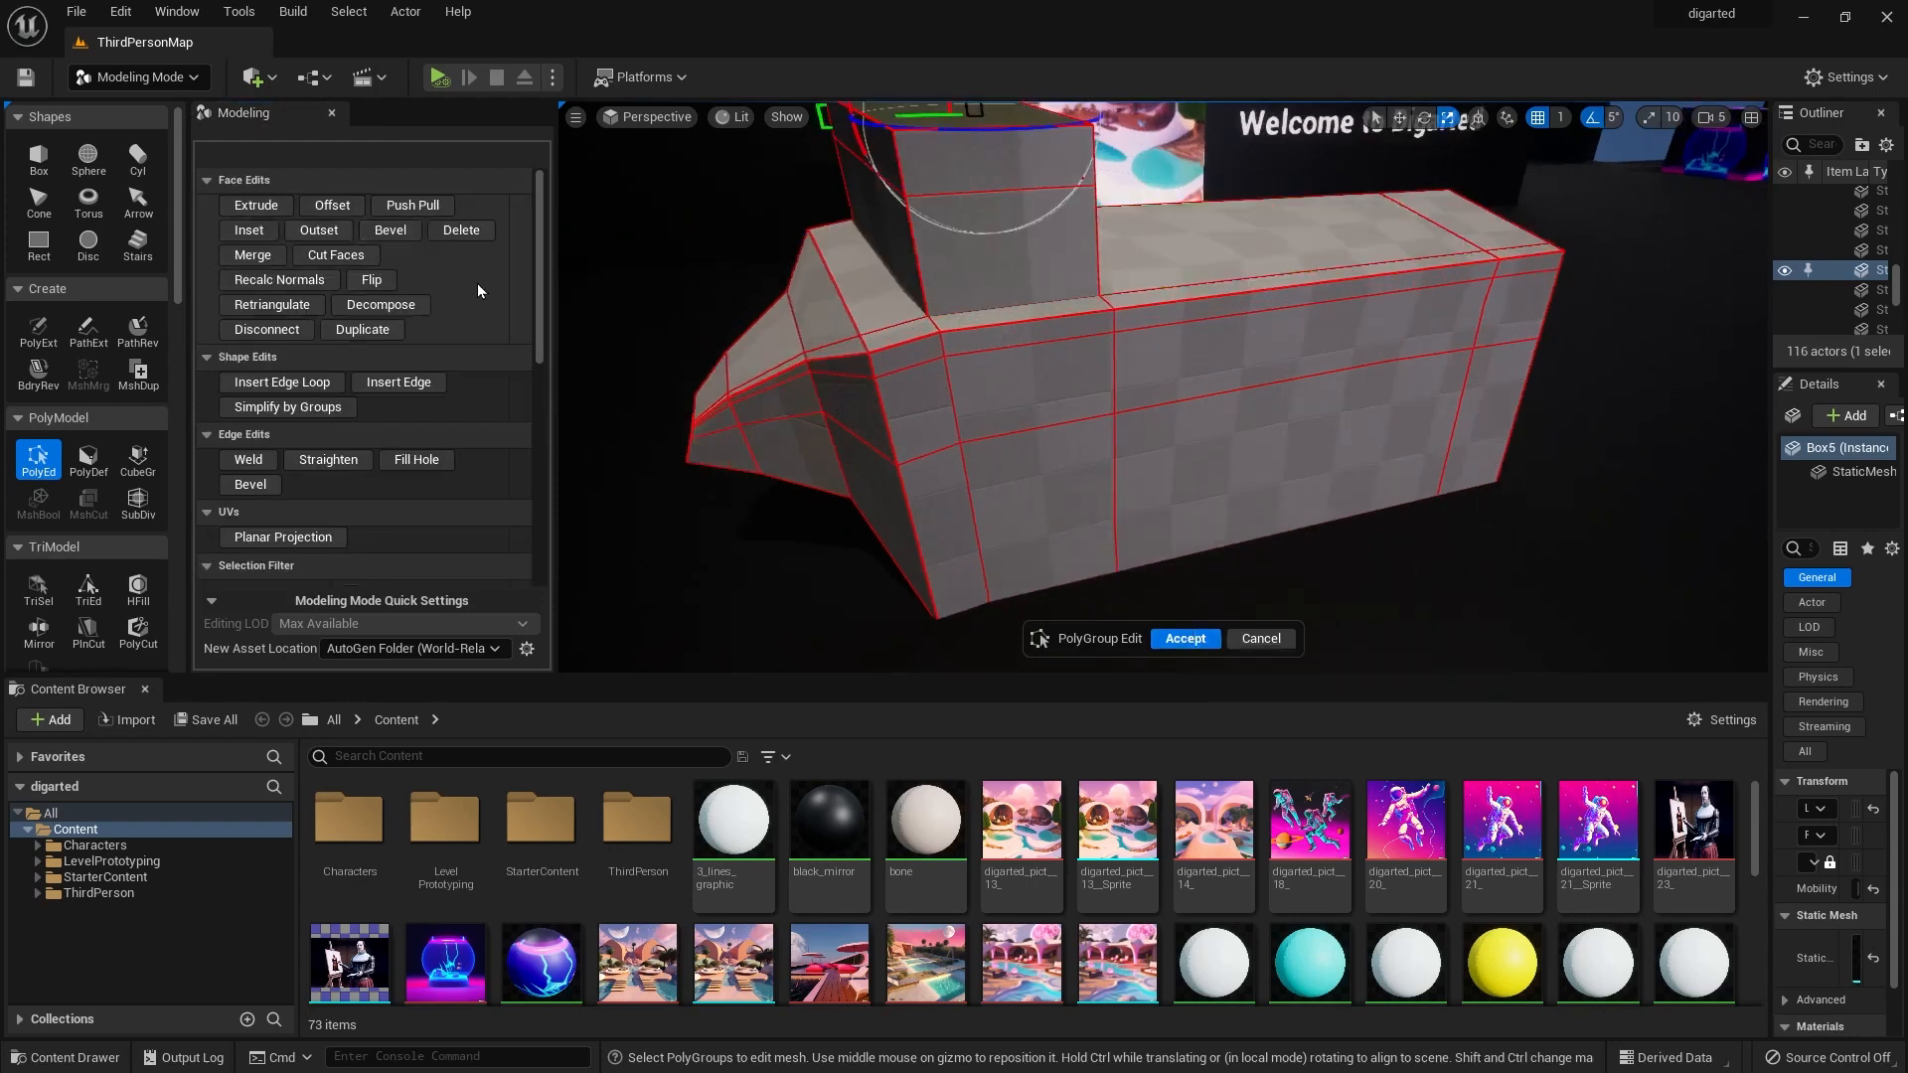
click(250, 232)
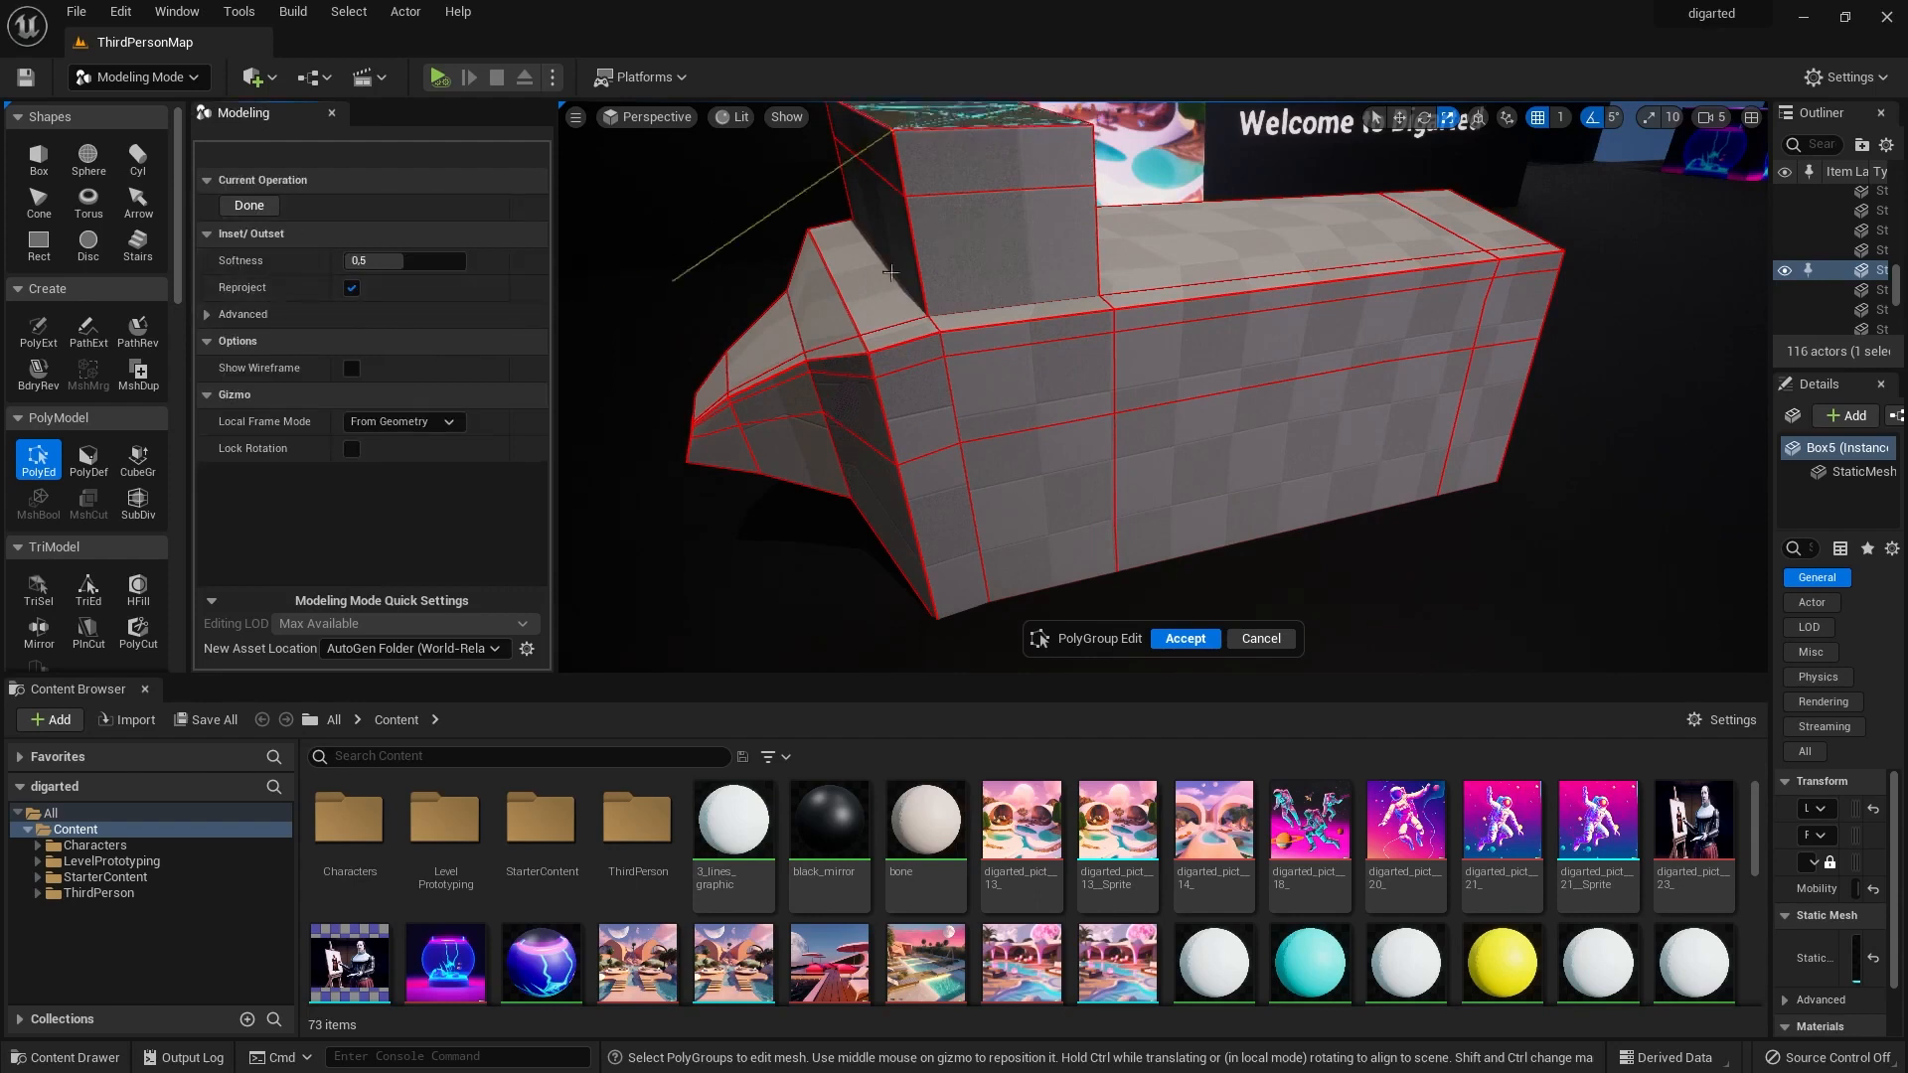
click(979, 249)
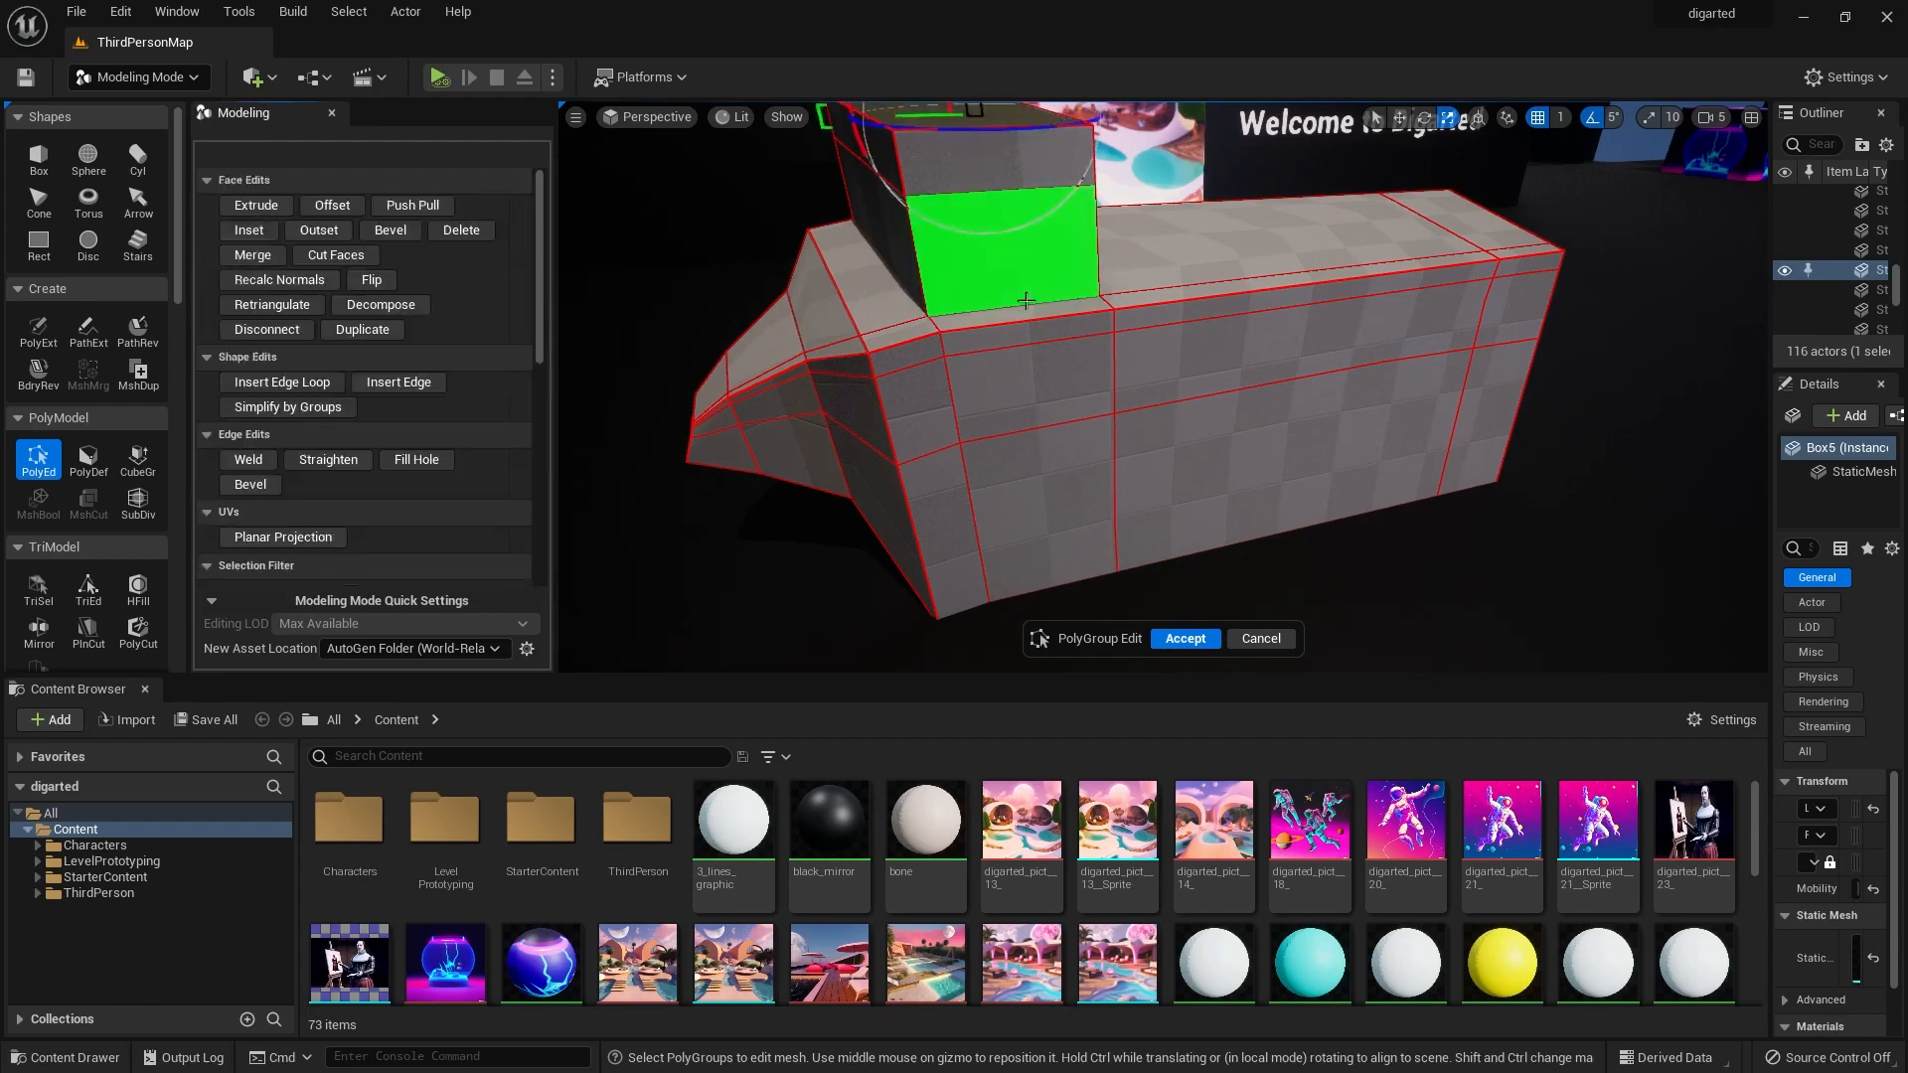
Inset the lower side face of the raised block and scale the inset face slightly narrower.
click(1040, 259)
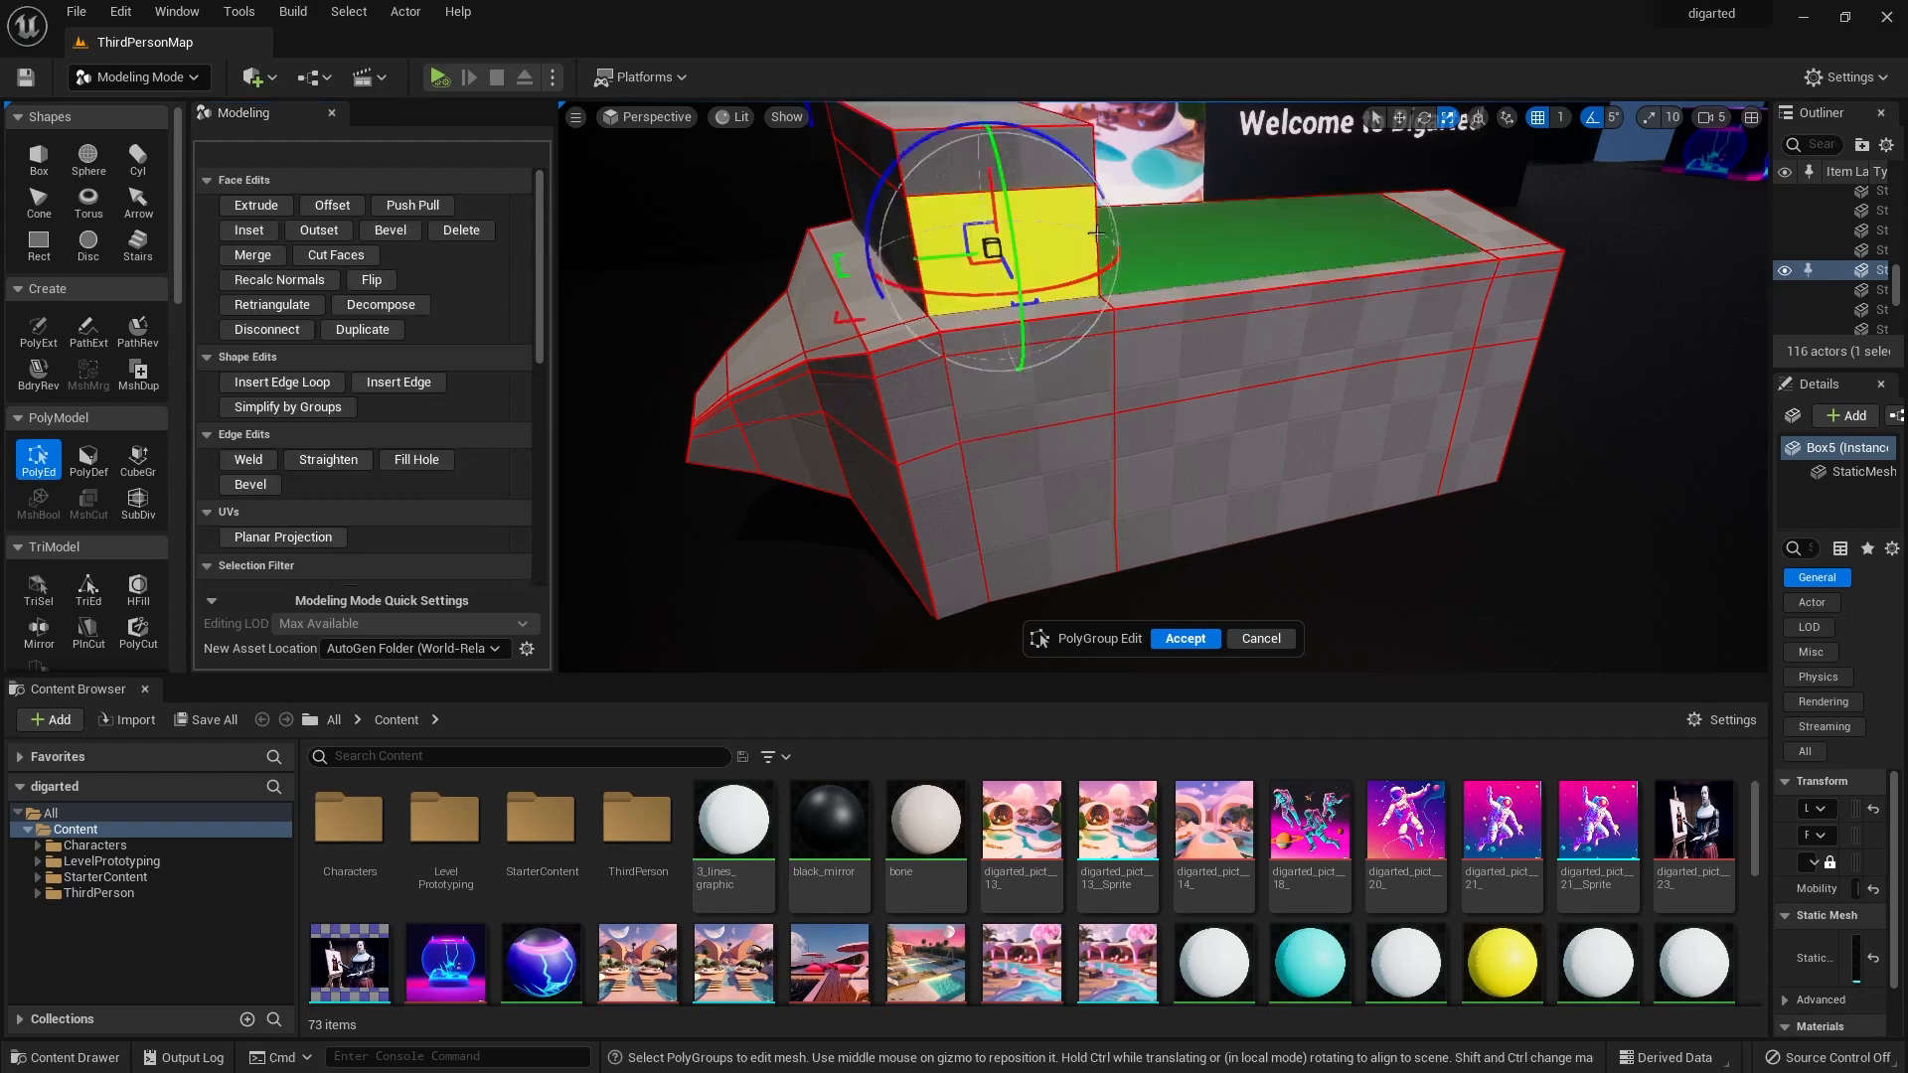
click(250, 234)
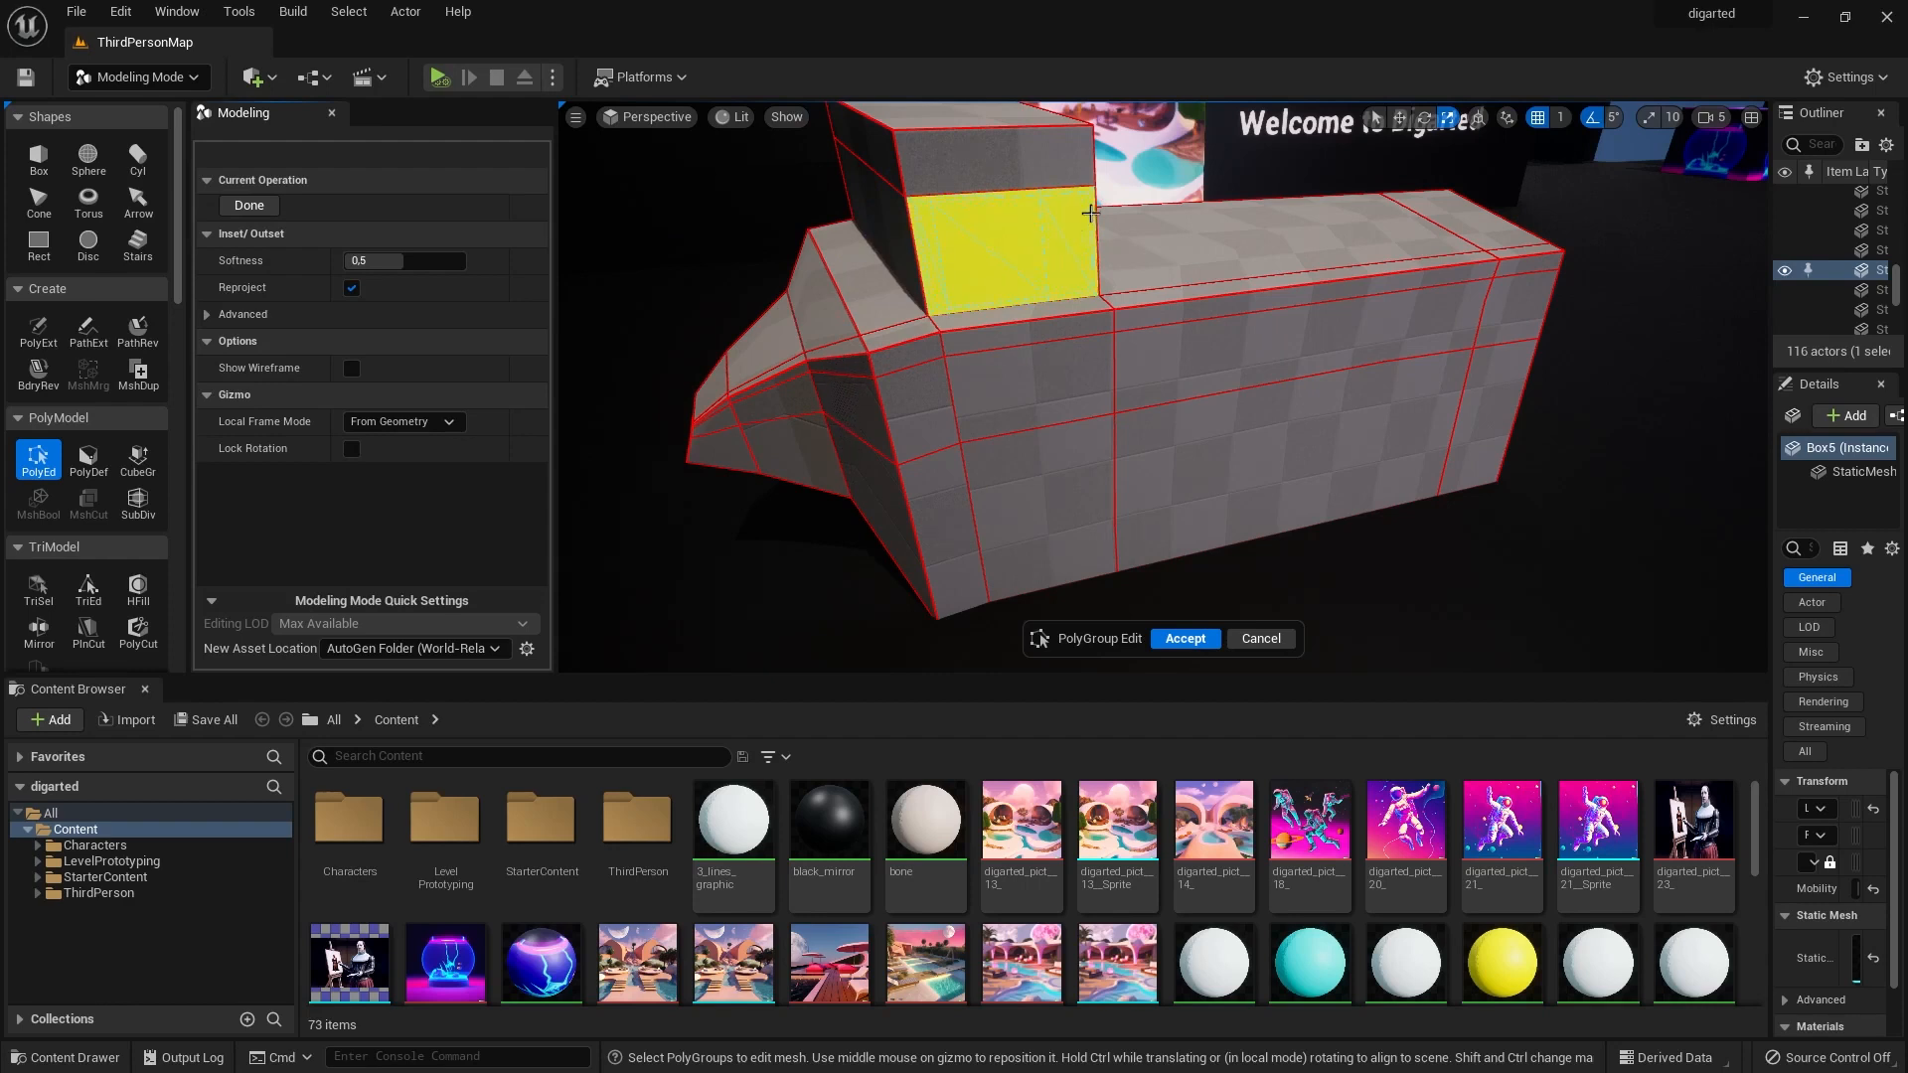
click(1036, 286)
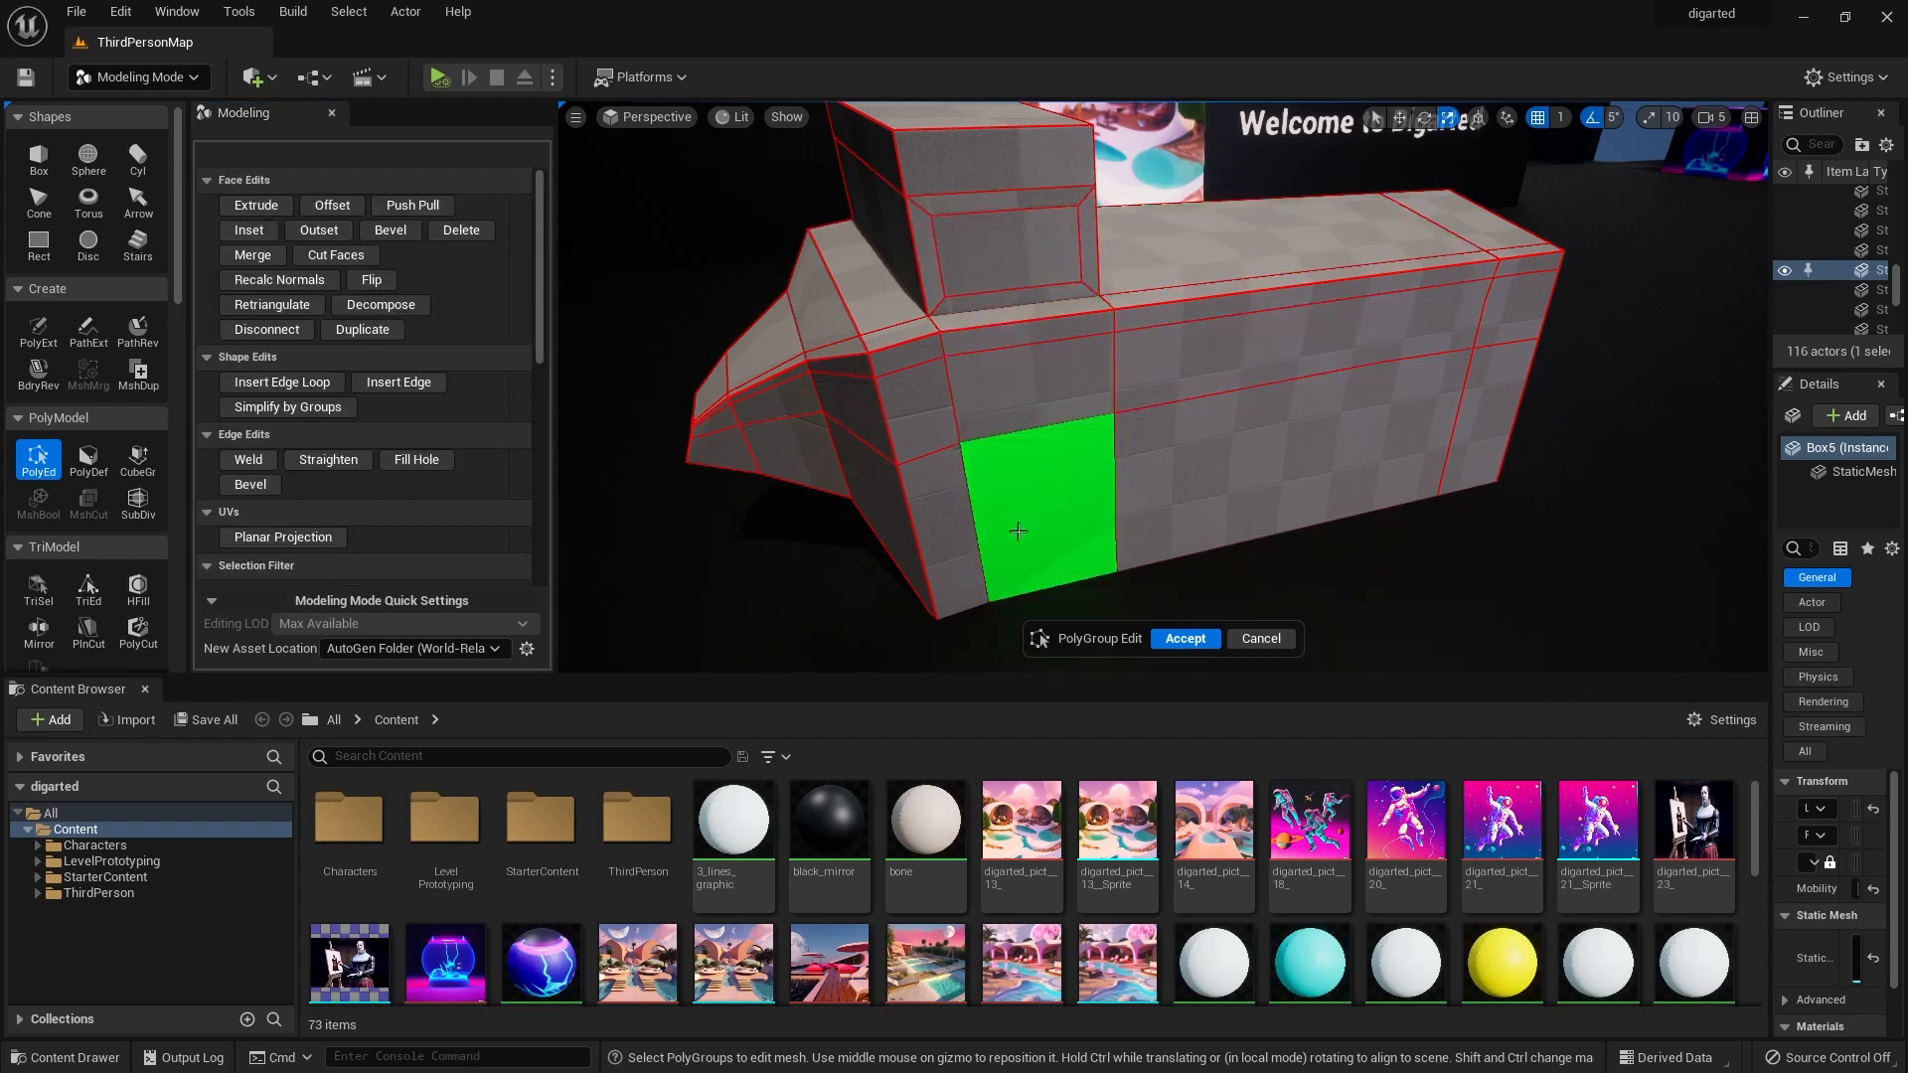
click(1006, 258)
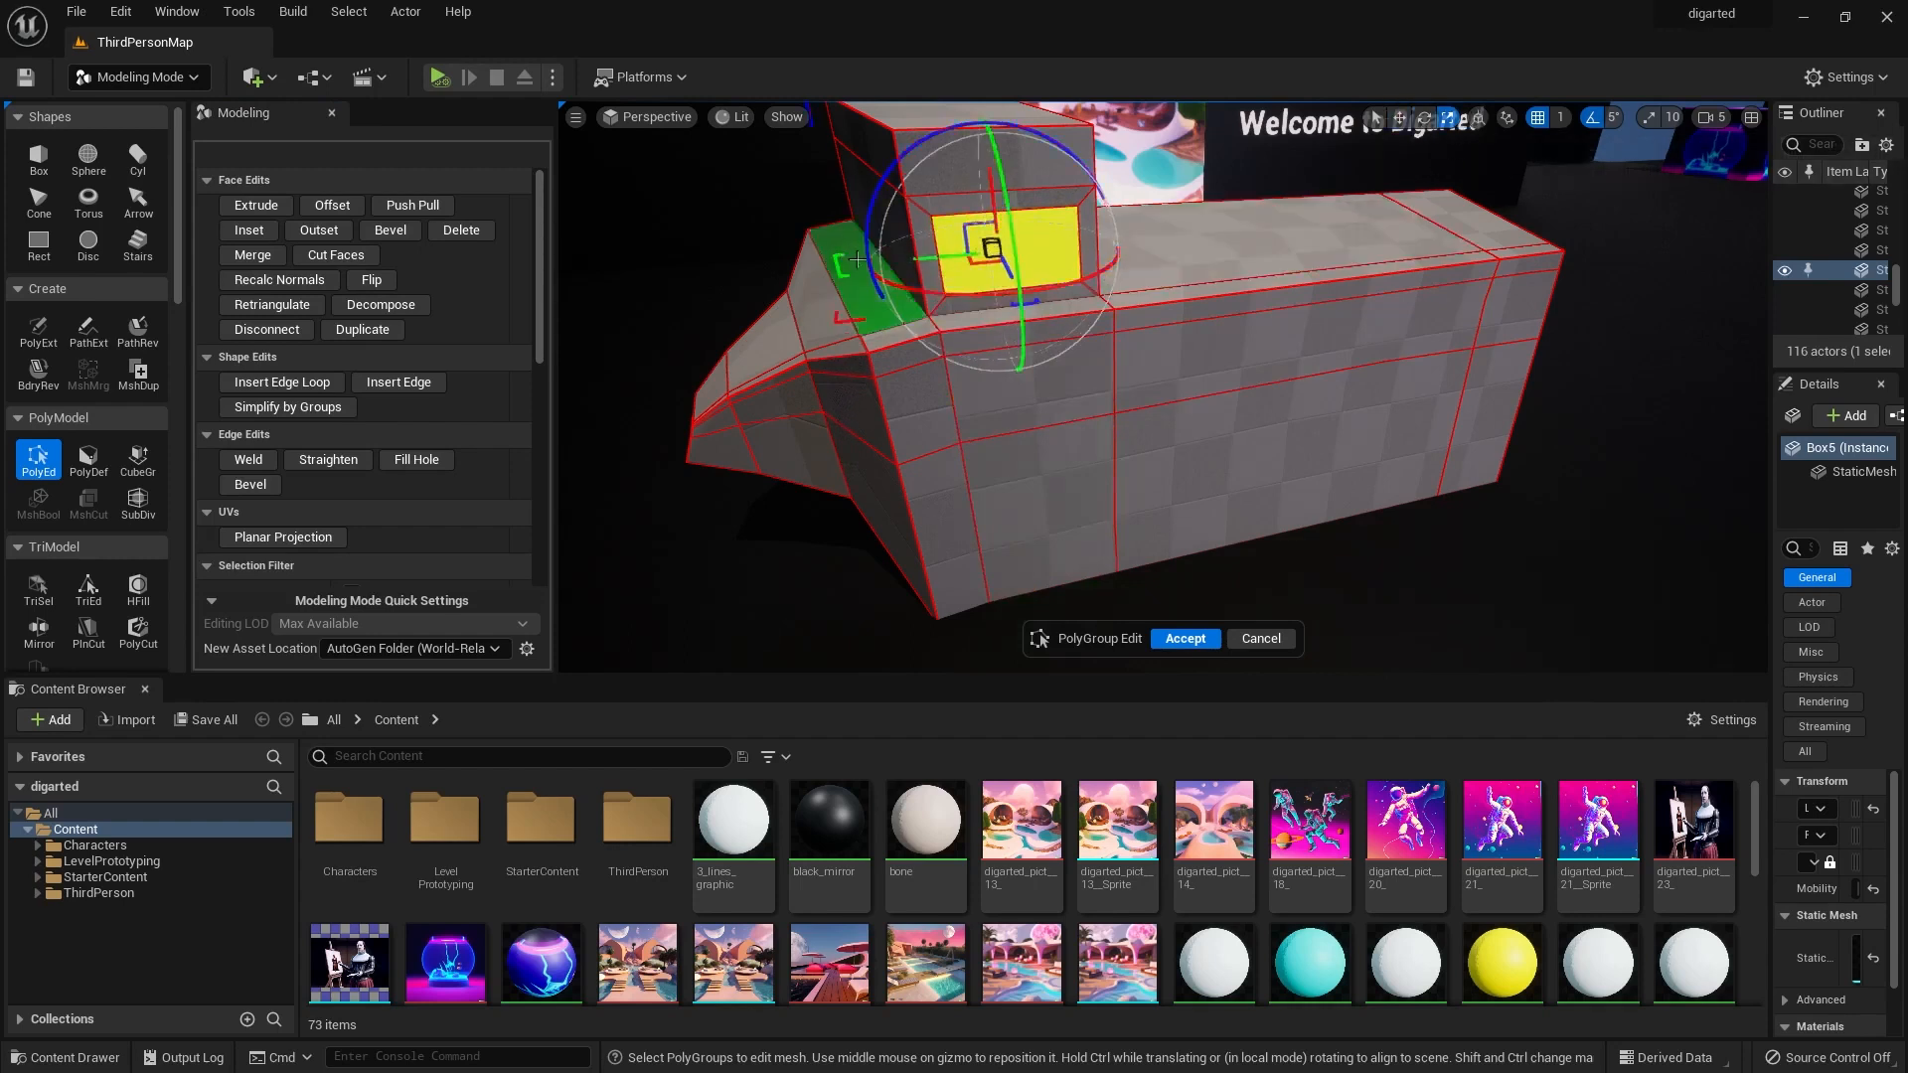
drag(842, 265, 874, 278)
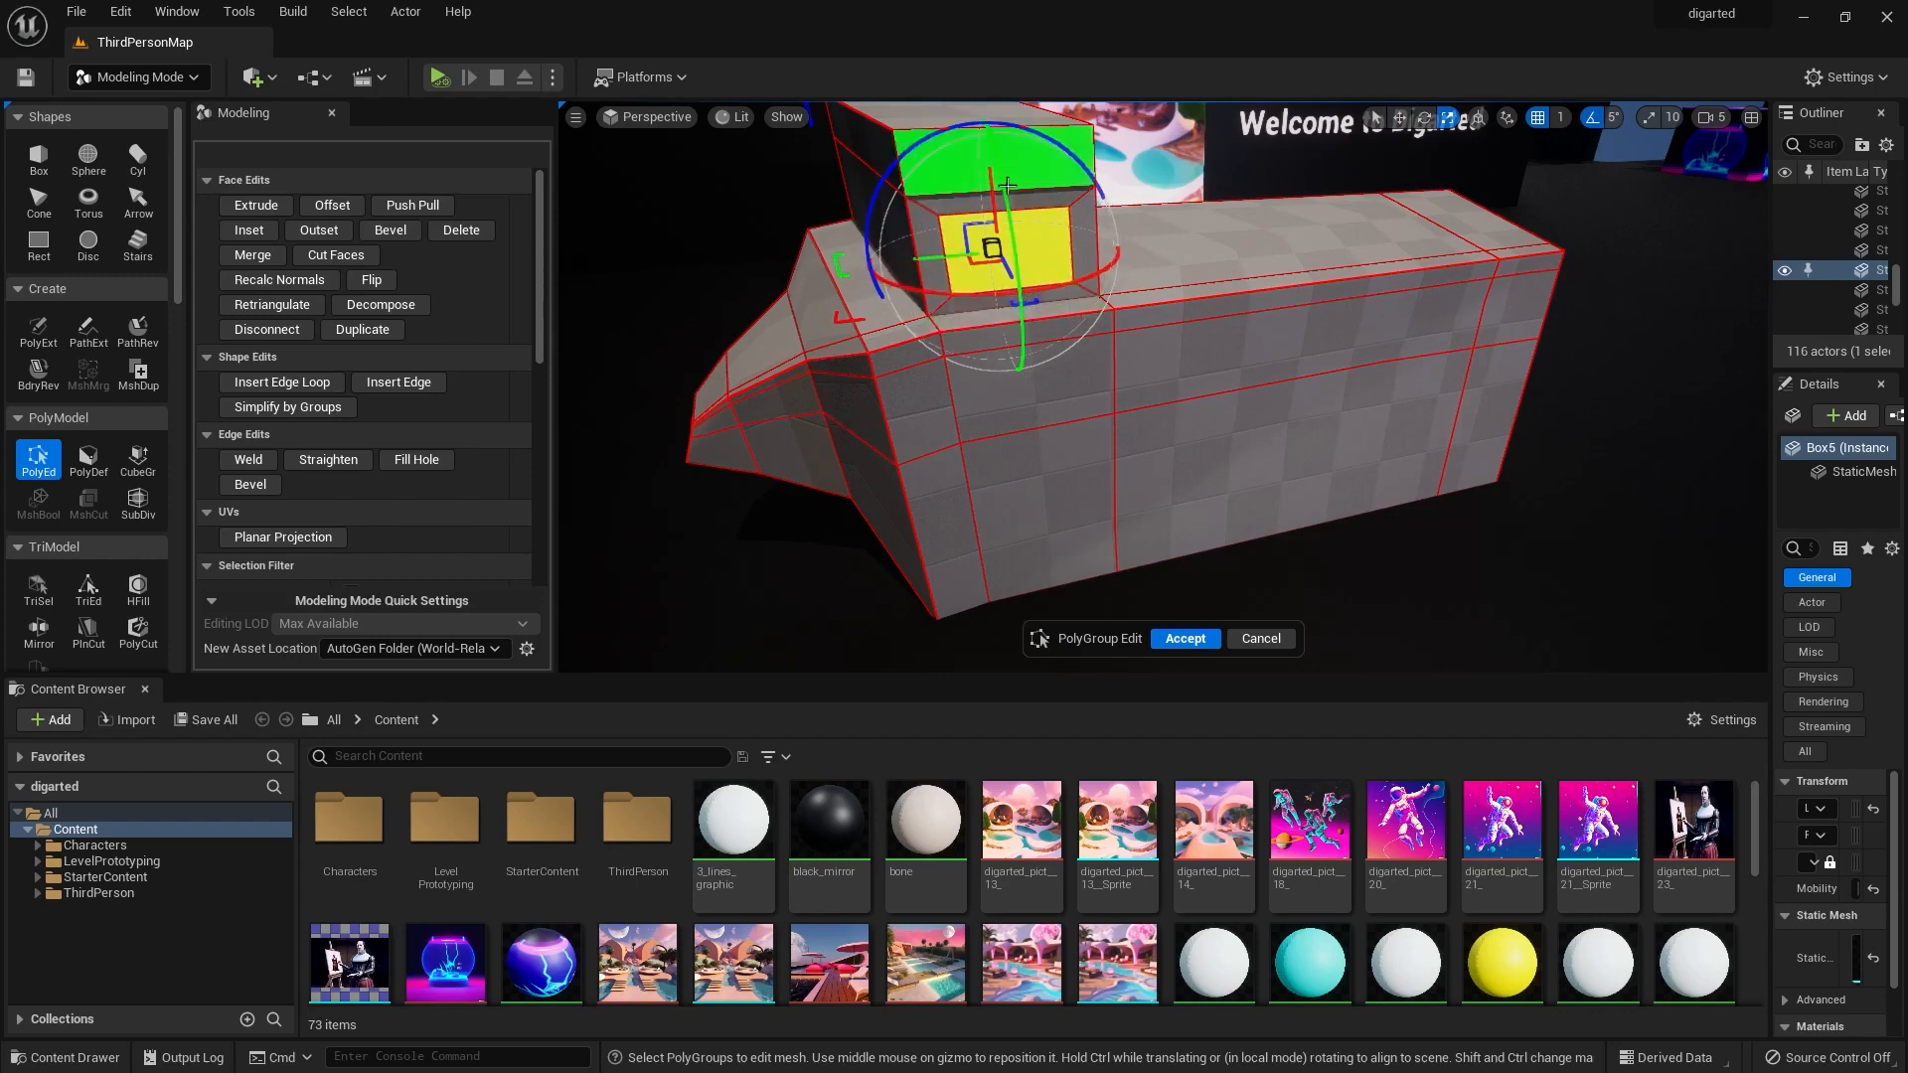
click(1063, 363)
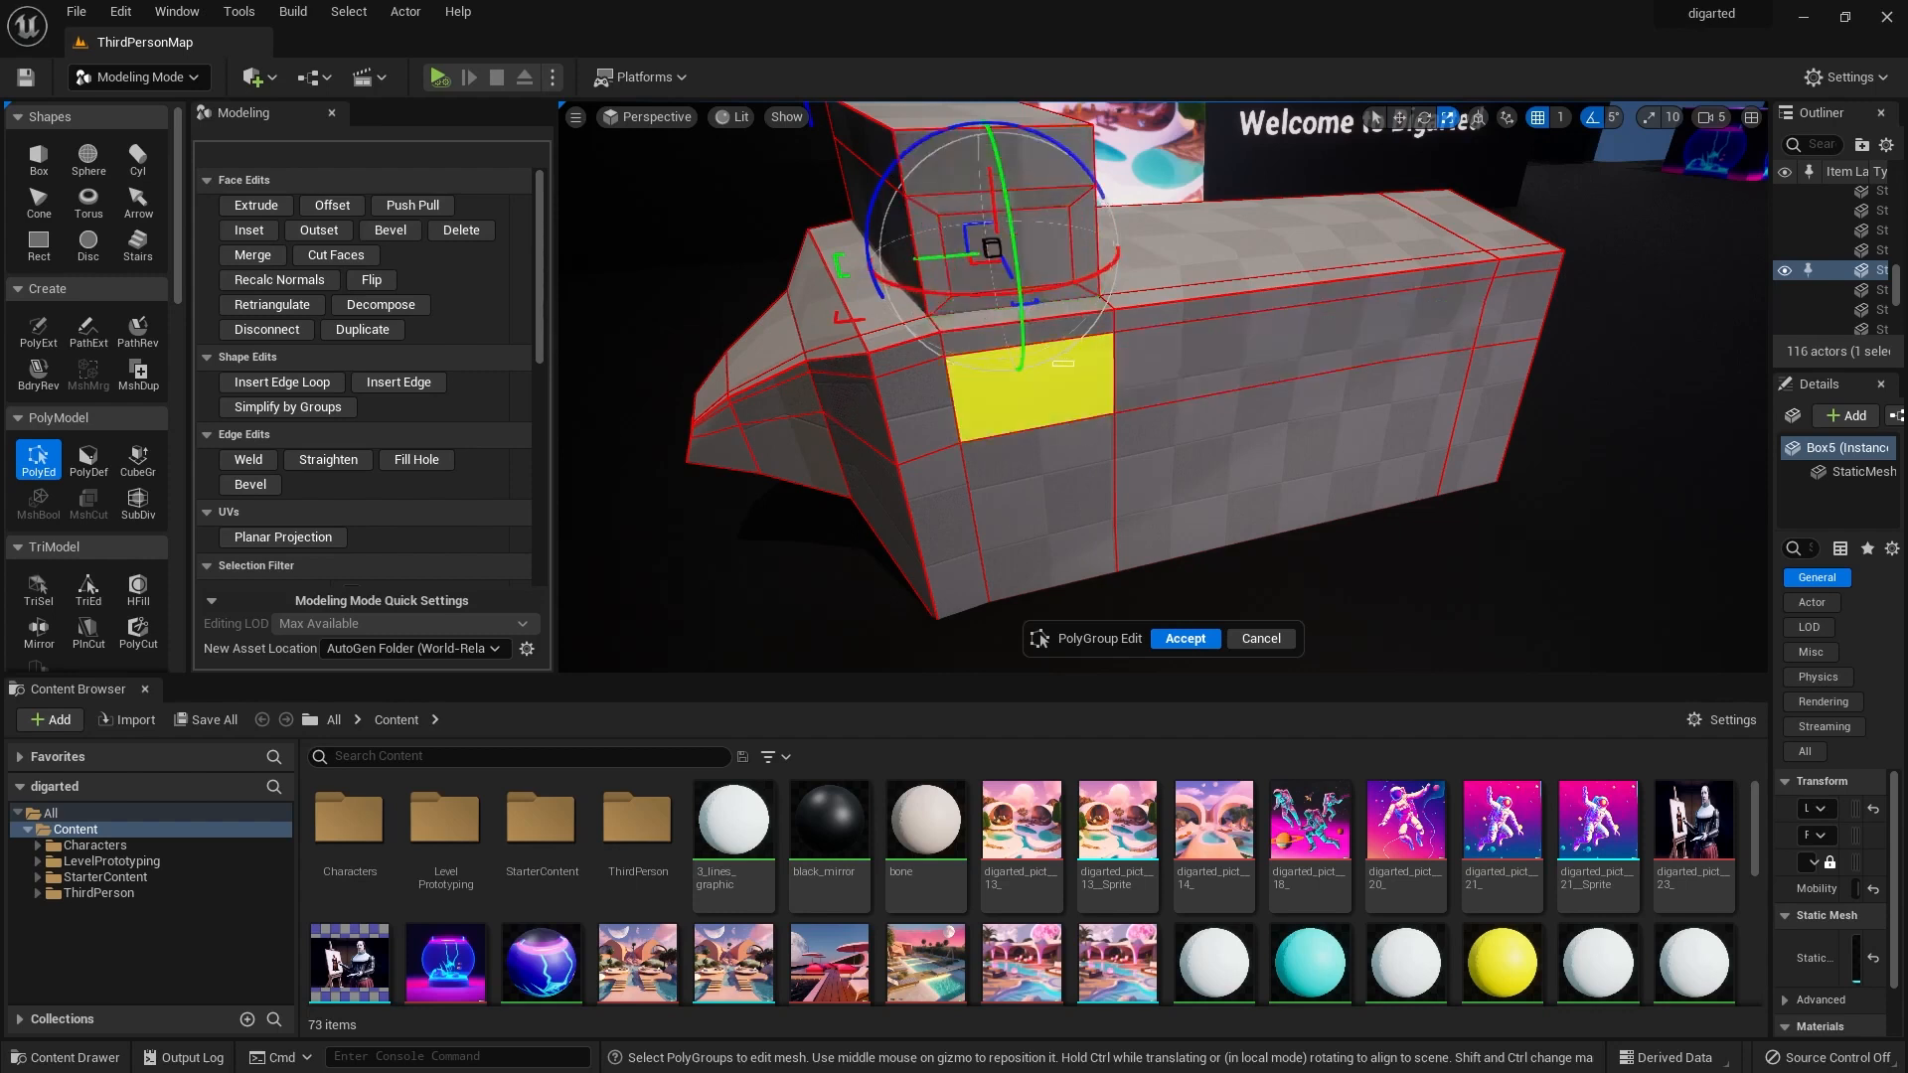
click(1039, 269)
right_drag(1039, 386, 1143, 353)
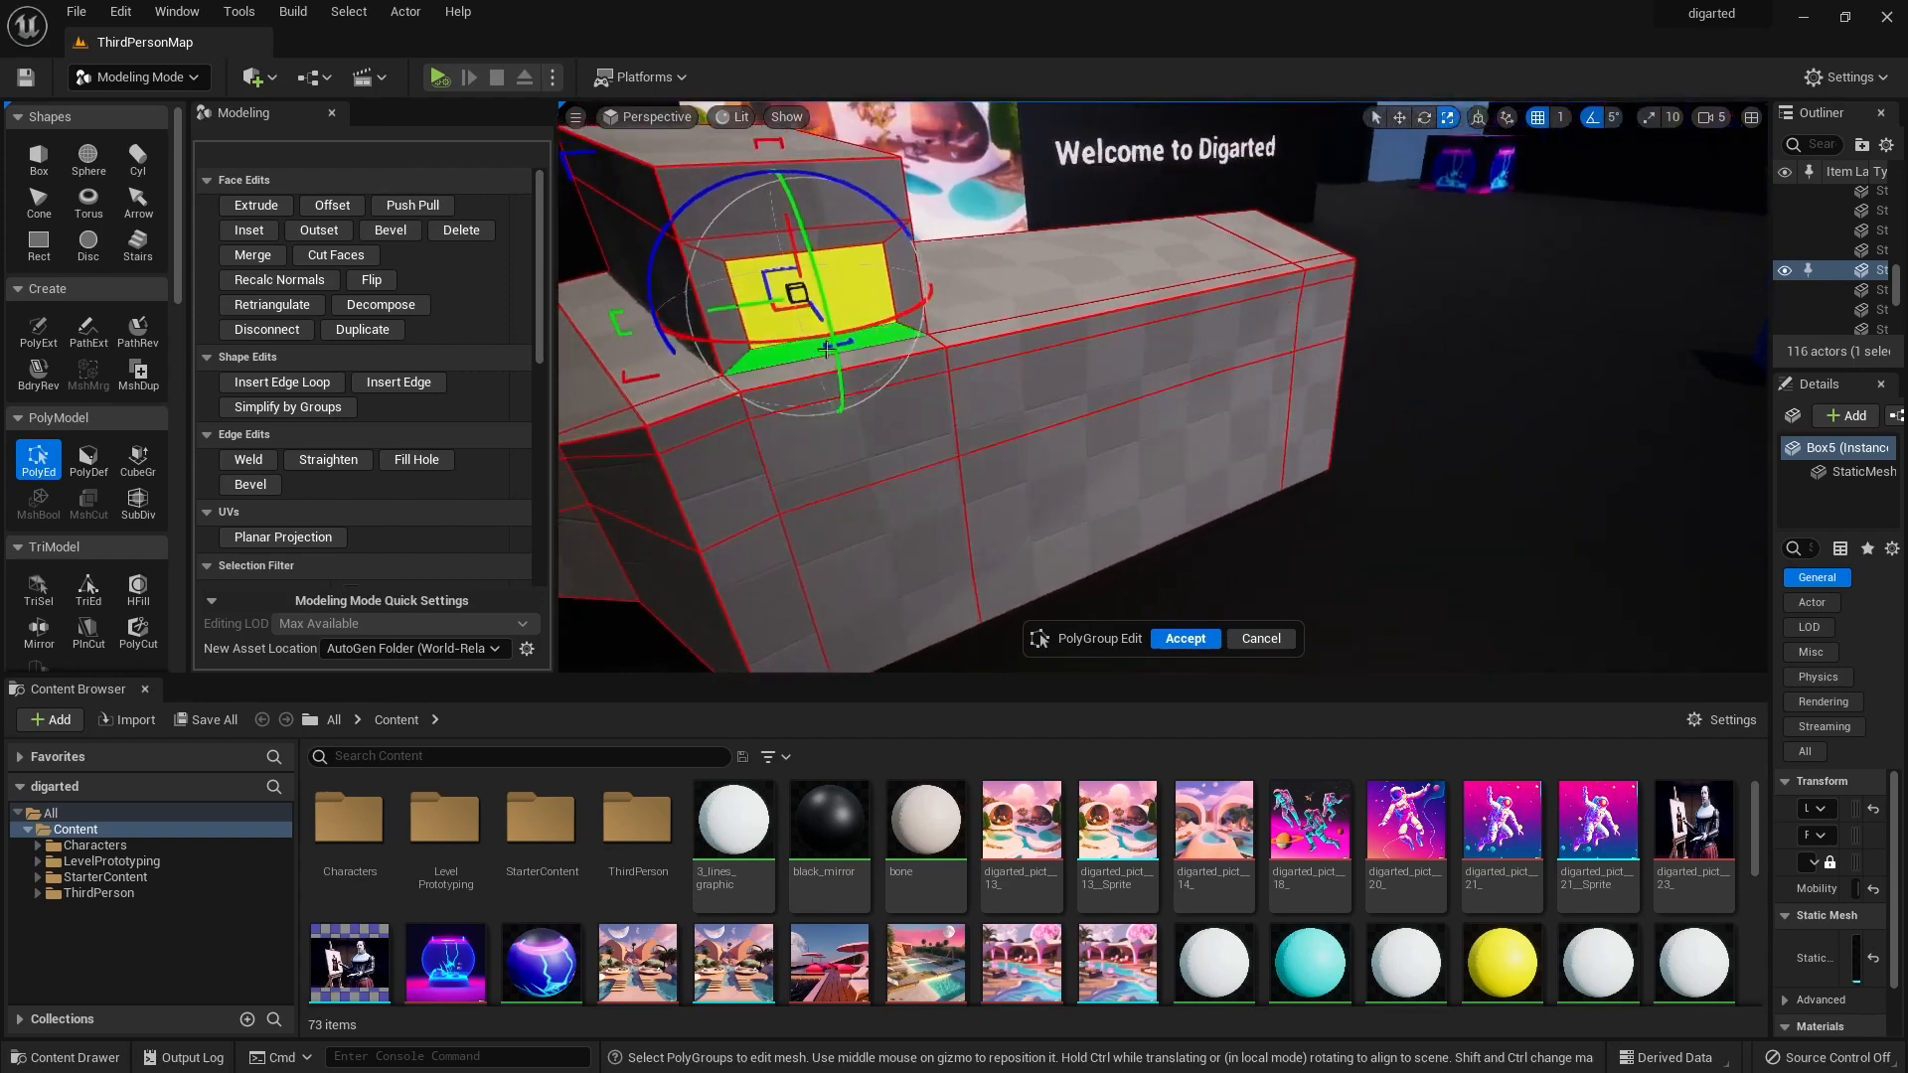
scroll(824, 368, up, 5)
scroll(828, 375, down, 5)
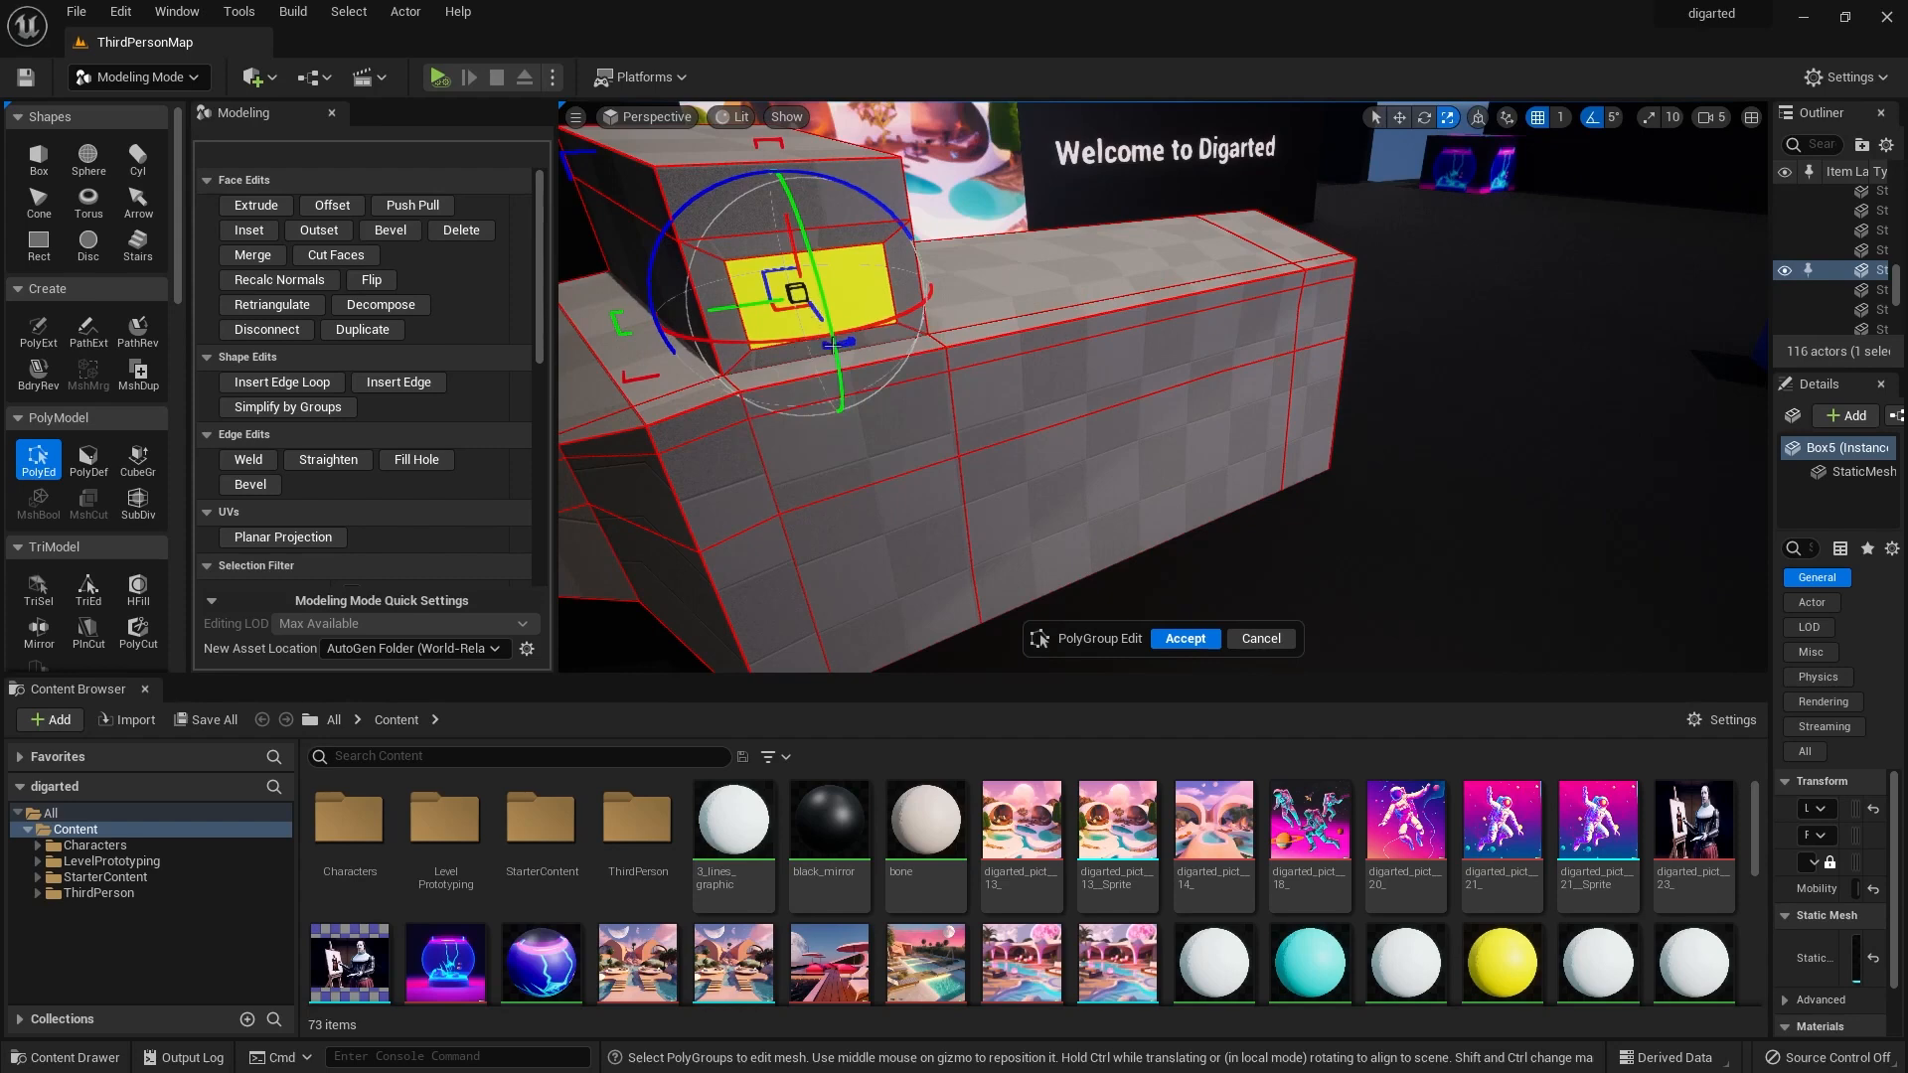
drag(797, 308, 801, 312)
key(ctrl+z)
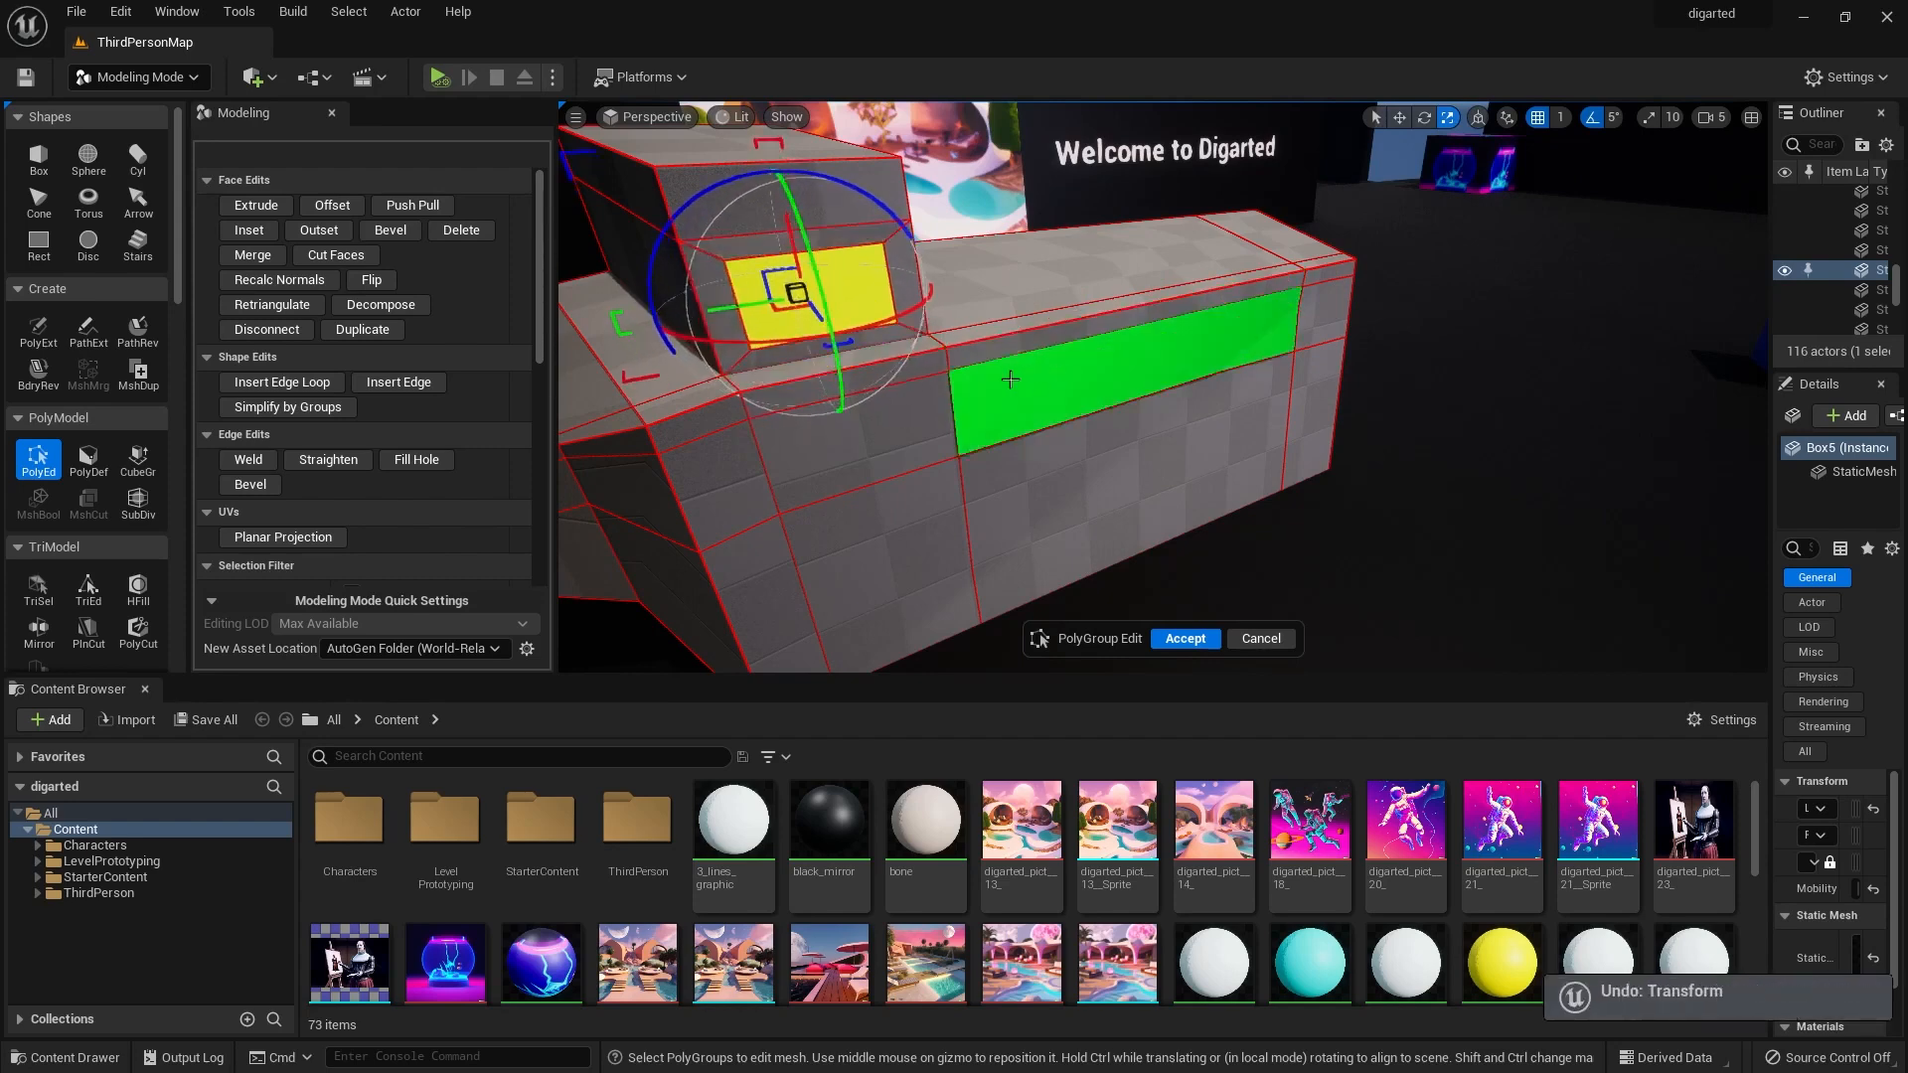
Extrude the inset face outward from the side of the raised block.
right_drag(1008, 375, 940, 379)
right_drag(660, 435, 648, 429)
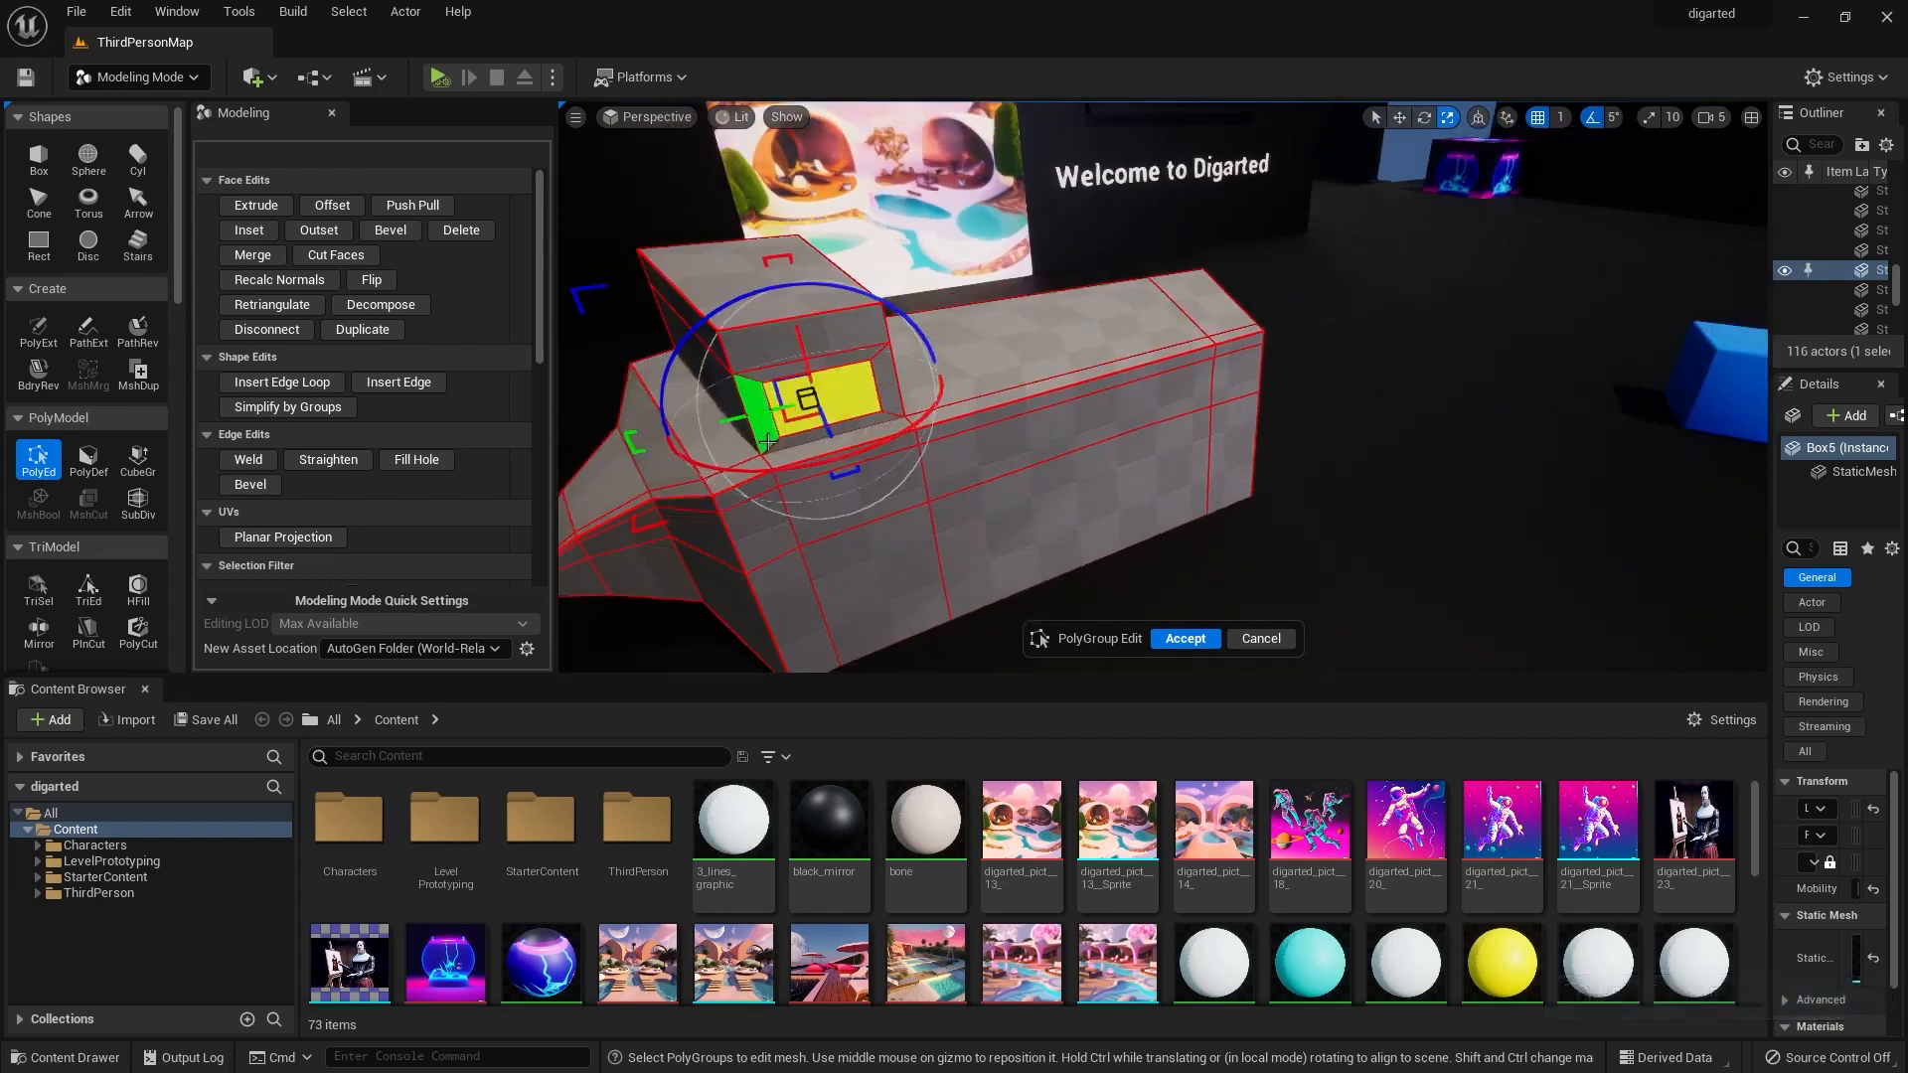
right_drag(837, 422, 843, 438)
scroll(843, 409, up, 3)
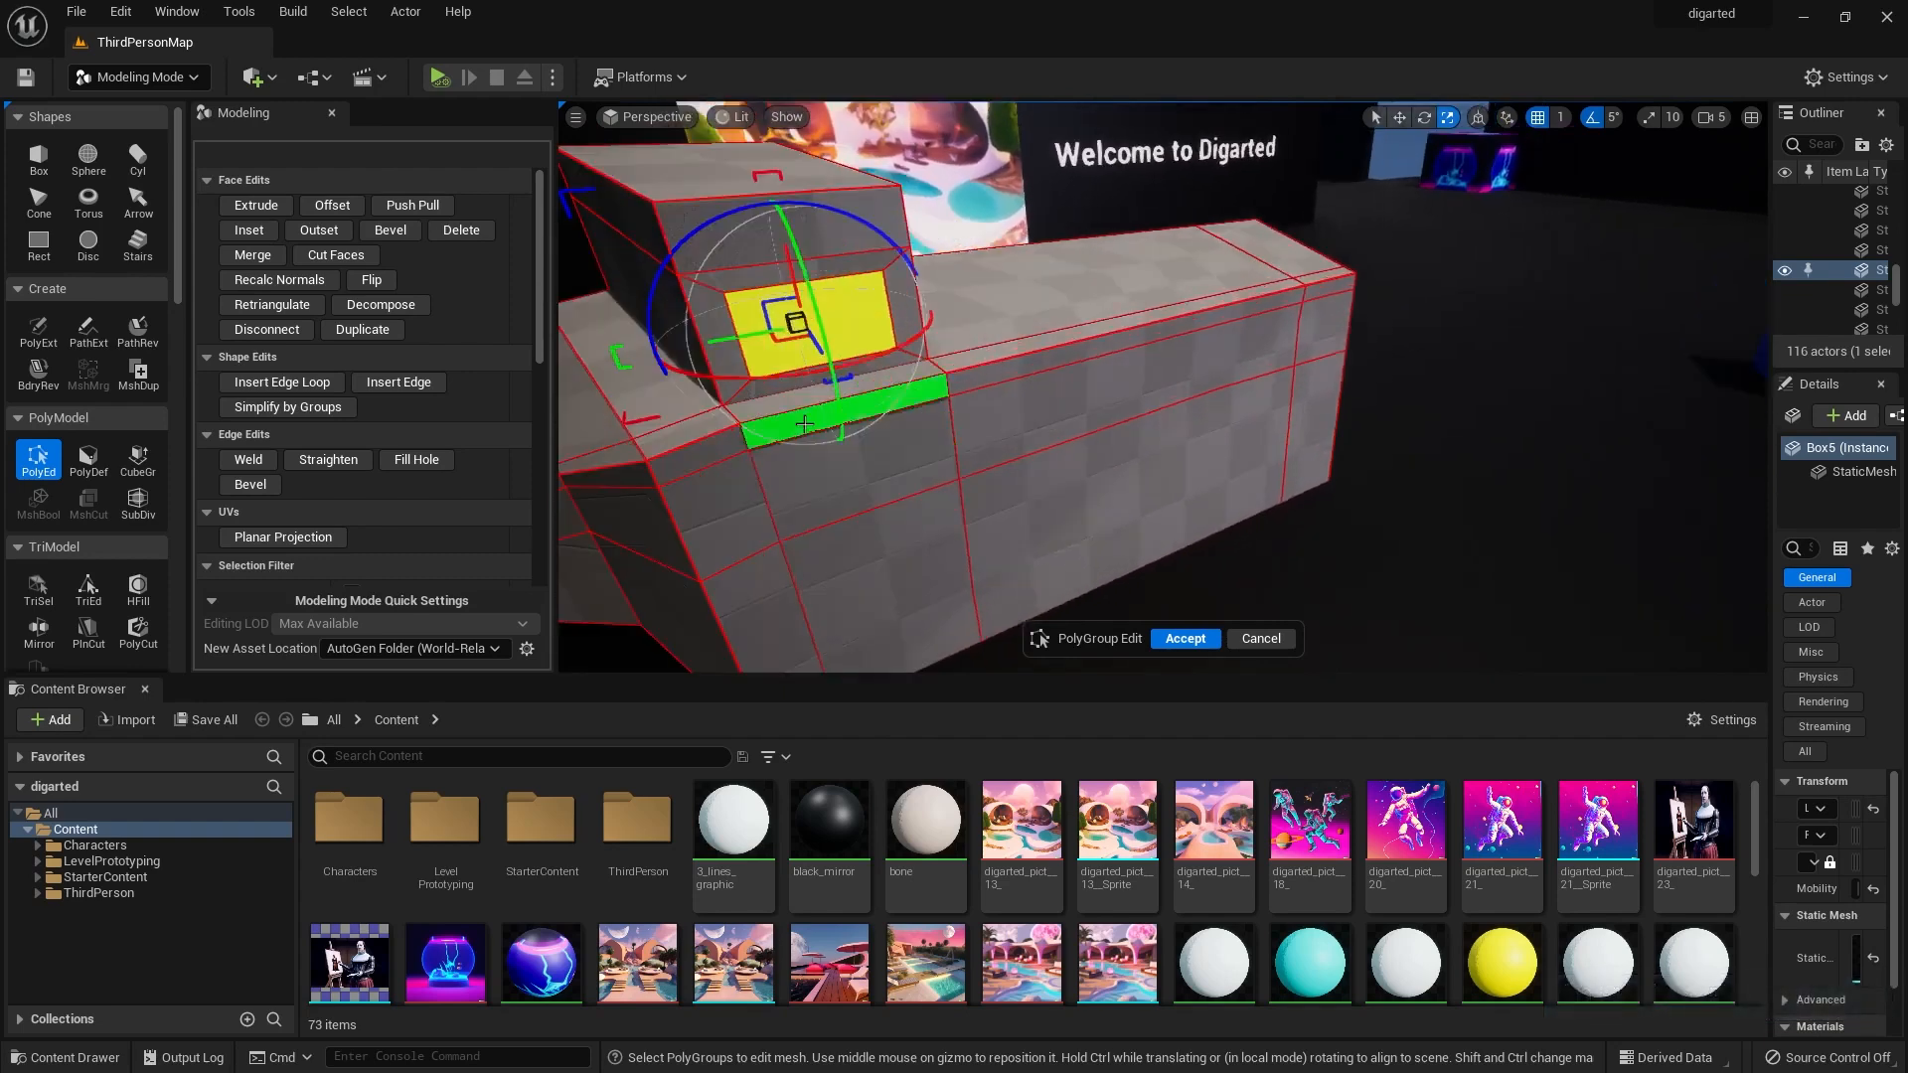
click(255, 205)
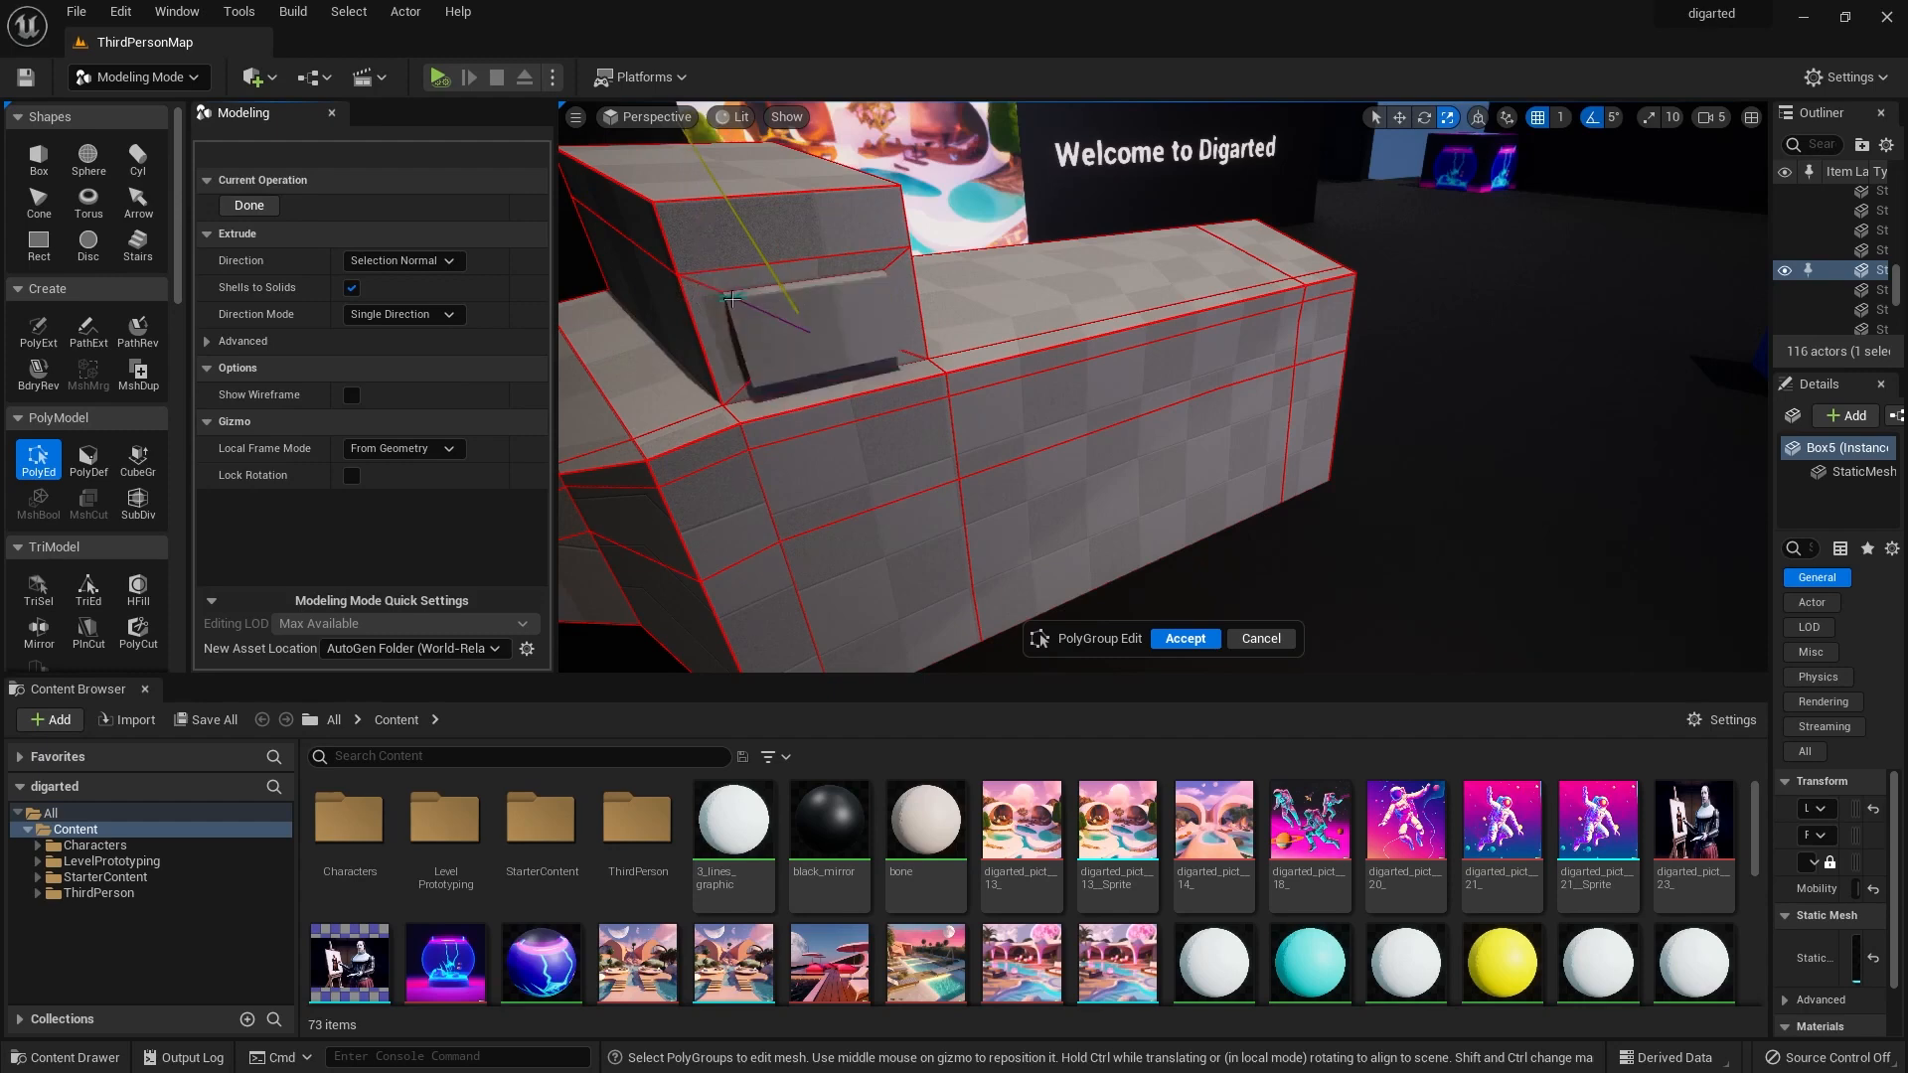
click(733, 299)
right_drag(855, 343, 1123, 397)
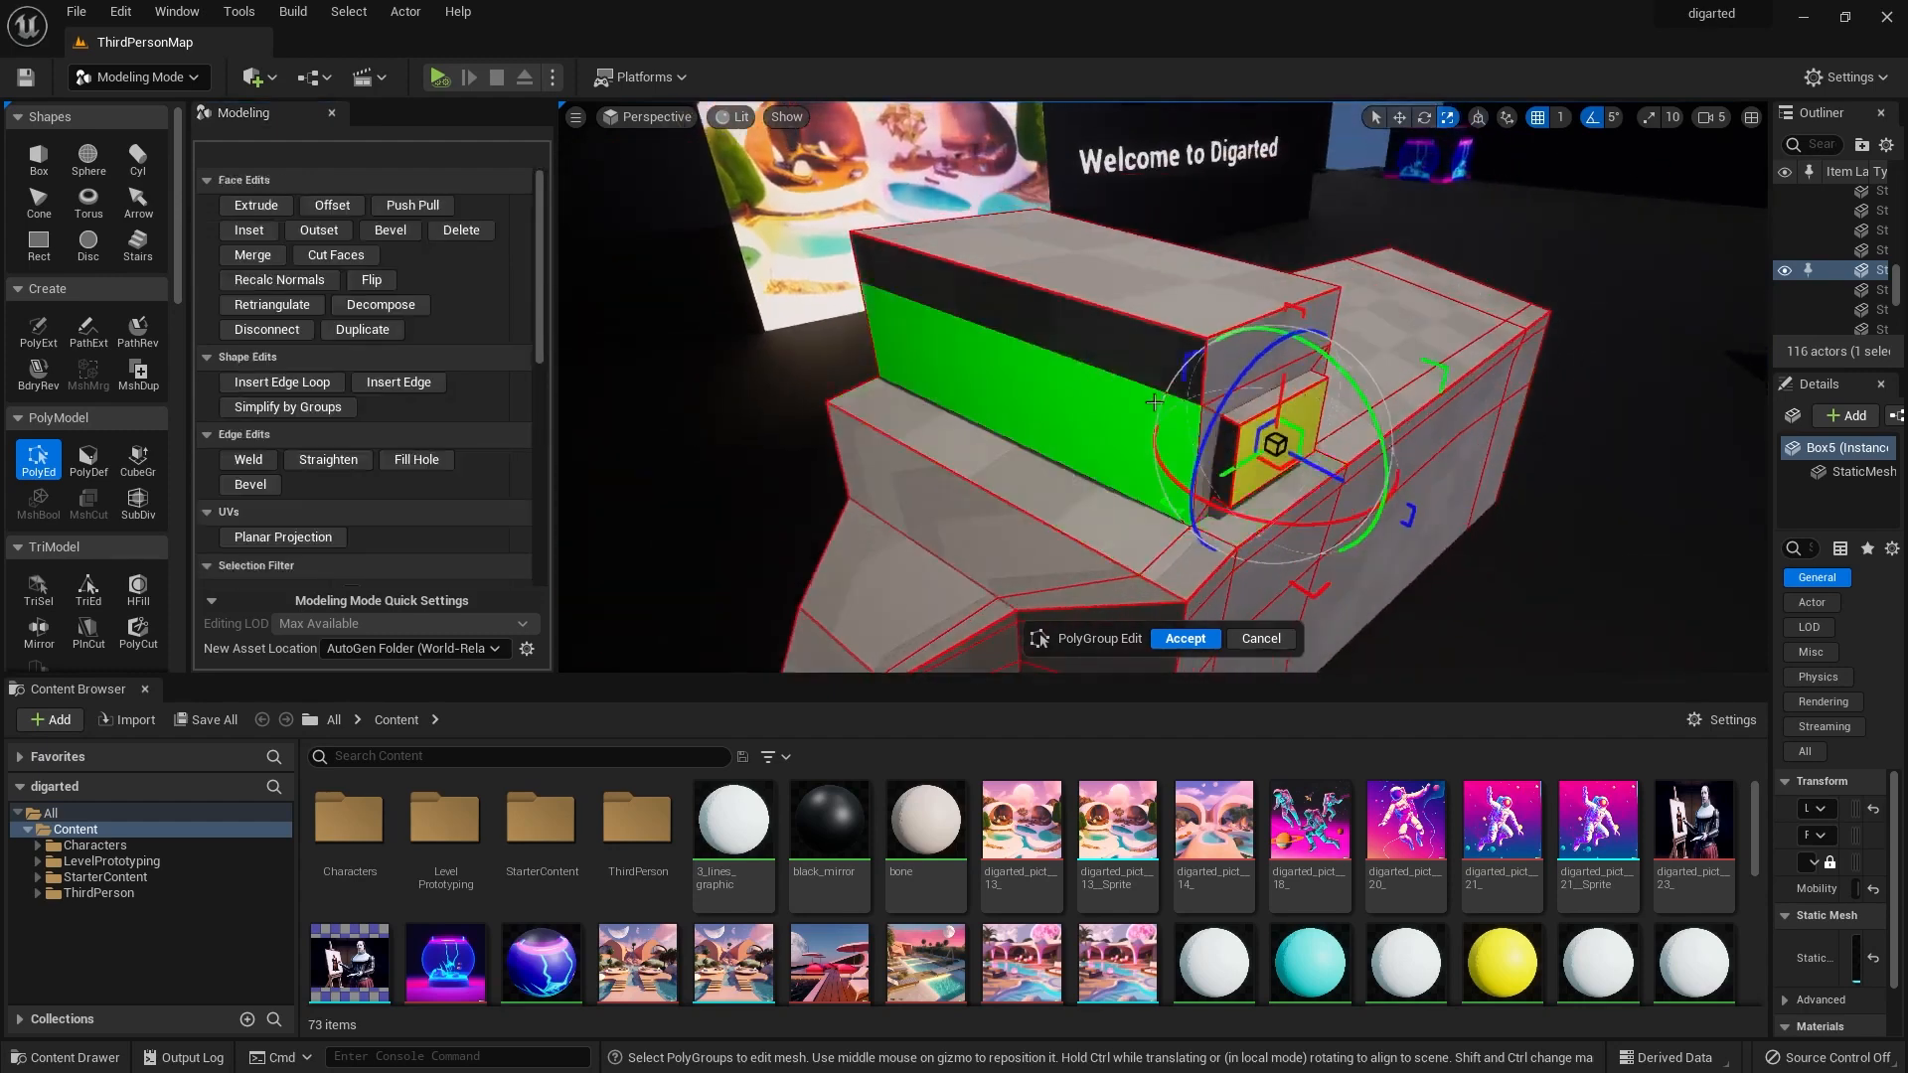
Push the extruded face back into the raised block to form a window recess, and accept the PolyGroup edits.
drag(1324, 471, 701, 296)
right_drag(919, 370, 1173, 606)
key(ctrl+z)
drag(1058, 600, 1004, 546)
click(1192, 638)
right_drag(1191, 596, 1138, 552)
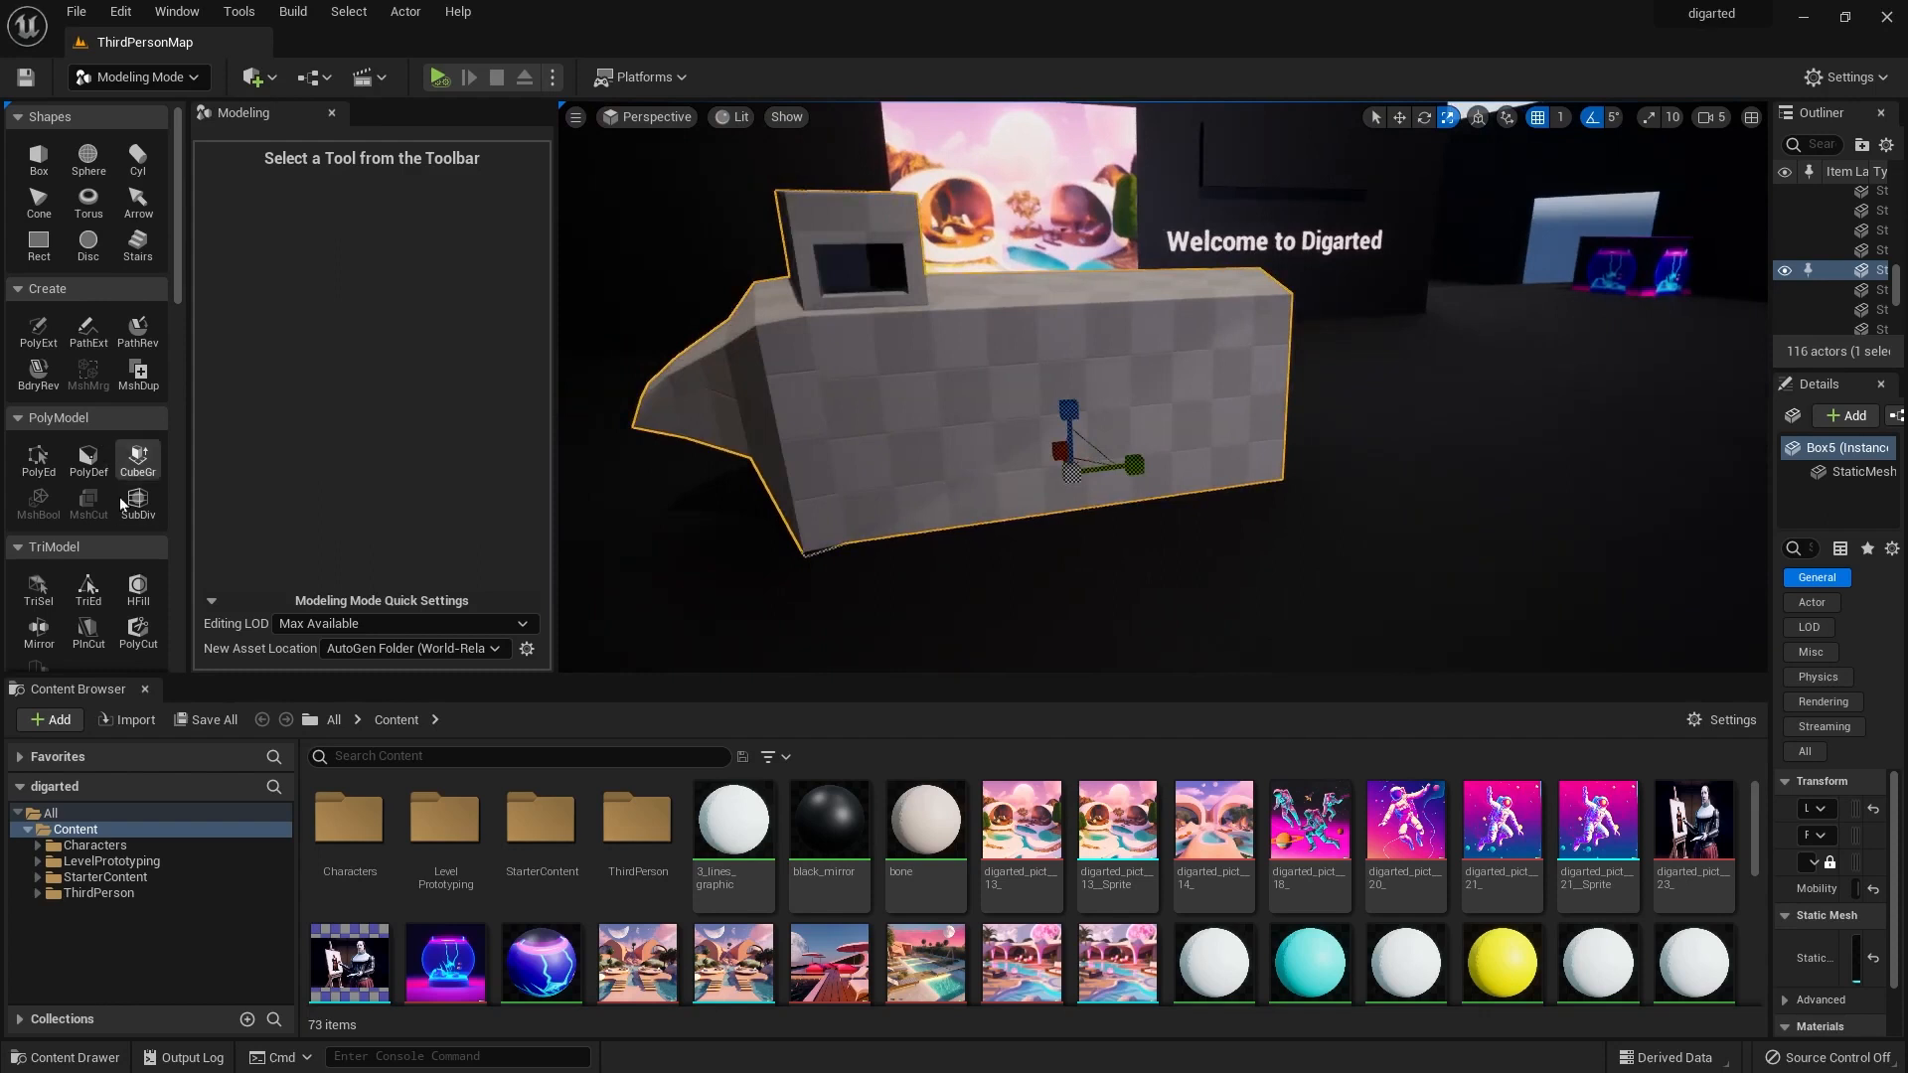
In PolyGroup Edit, bevel the two long-side top edge segments between the raised block and the rear end by about 8.9, and accept.
click(38, 457)
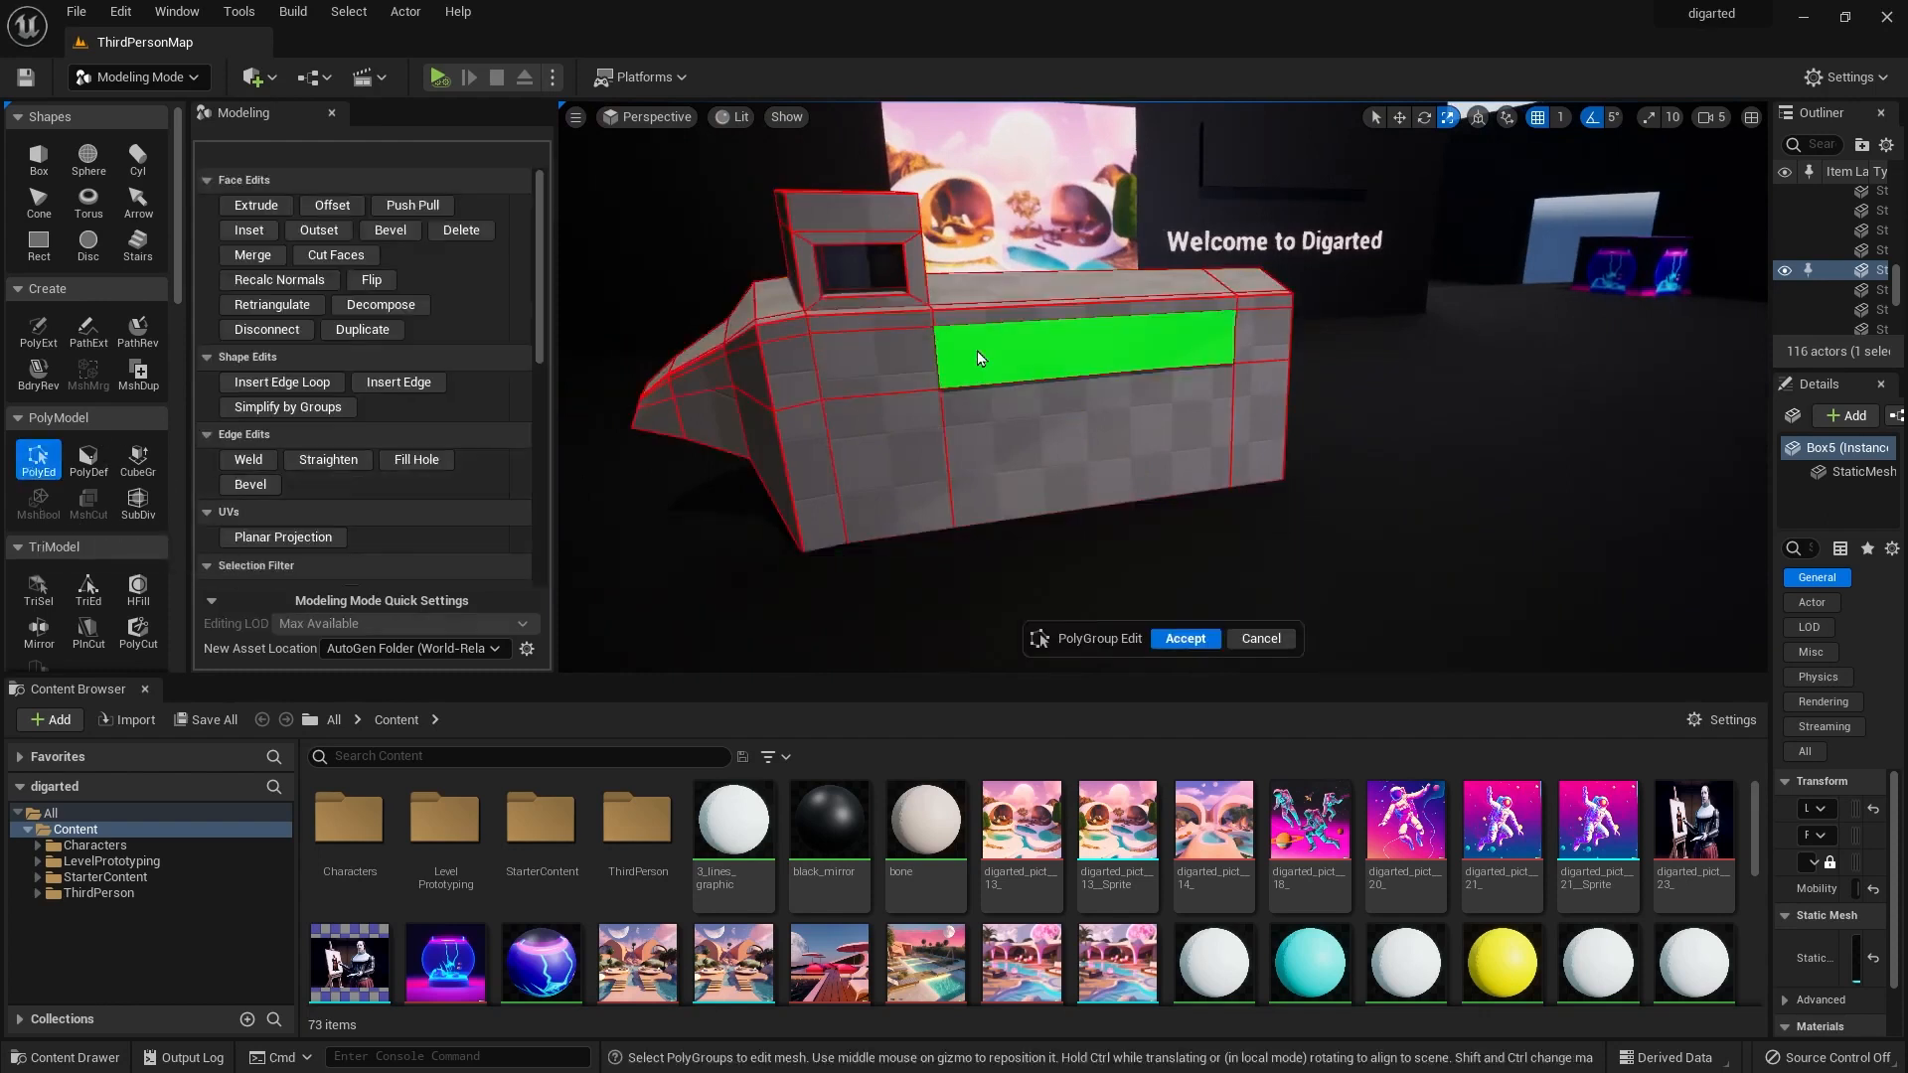
scroll(1118, 299, up, 4)
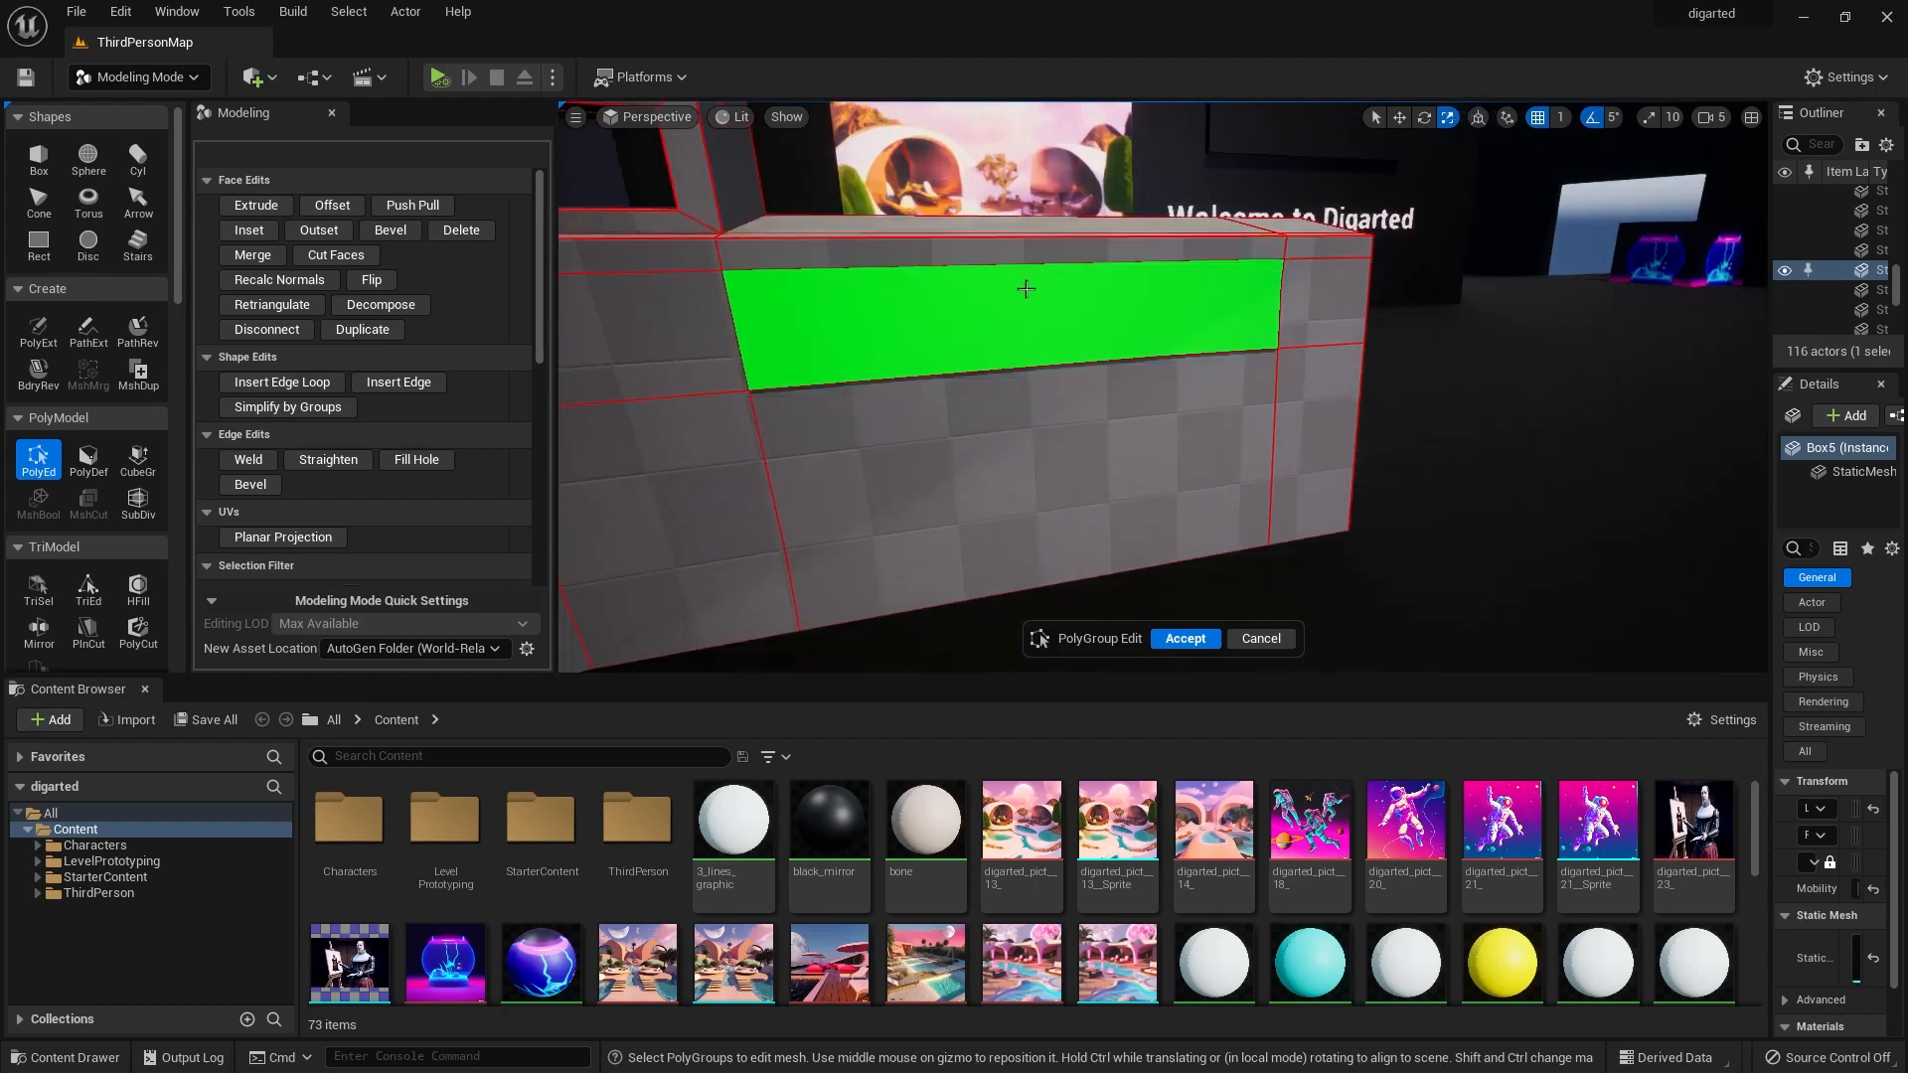
mouse_move(1023, 288)
alt+mouse_down()
mouse_move(1062, 326)
mouse_move(1049, 312)
alt+mouse_up()
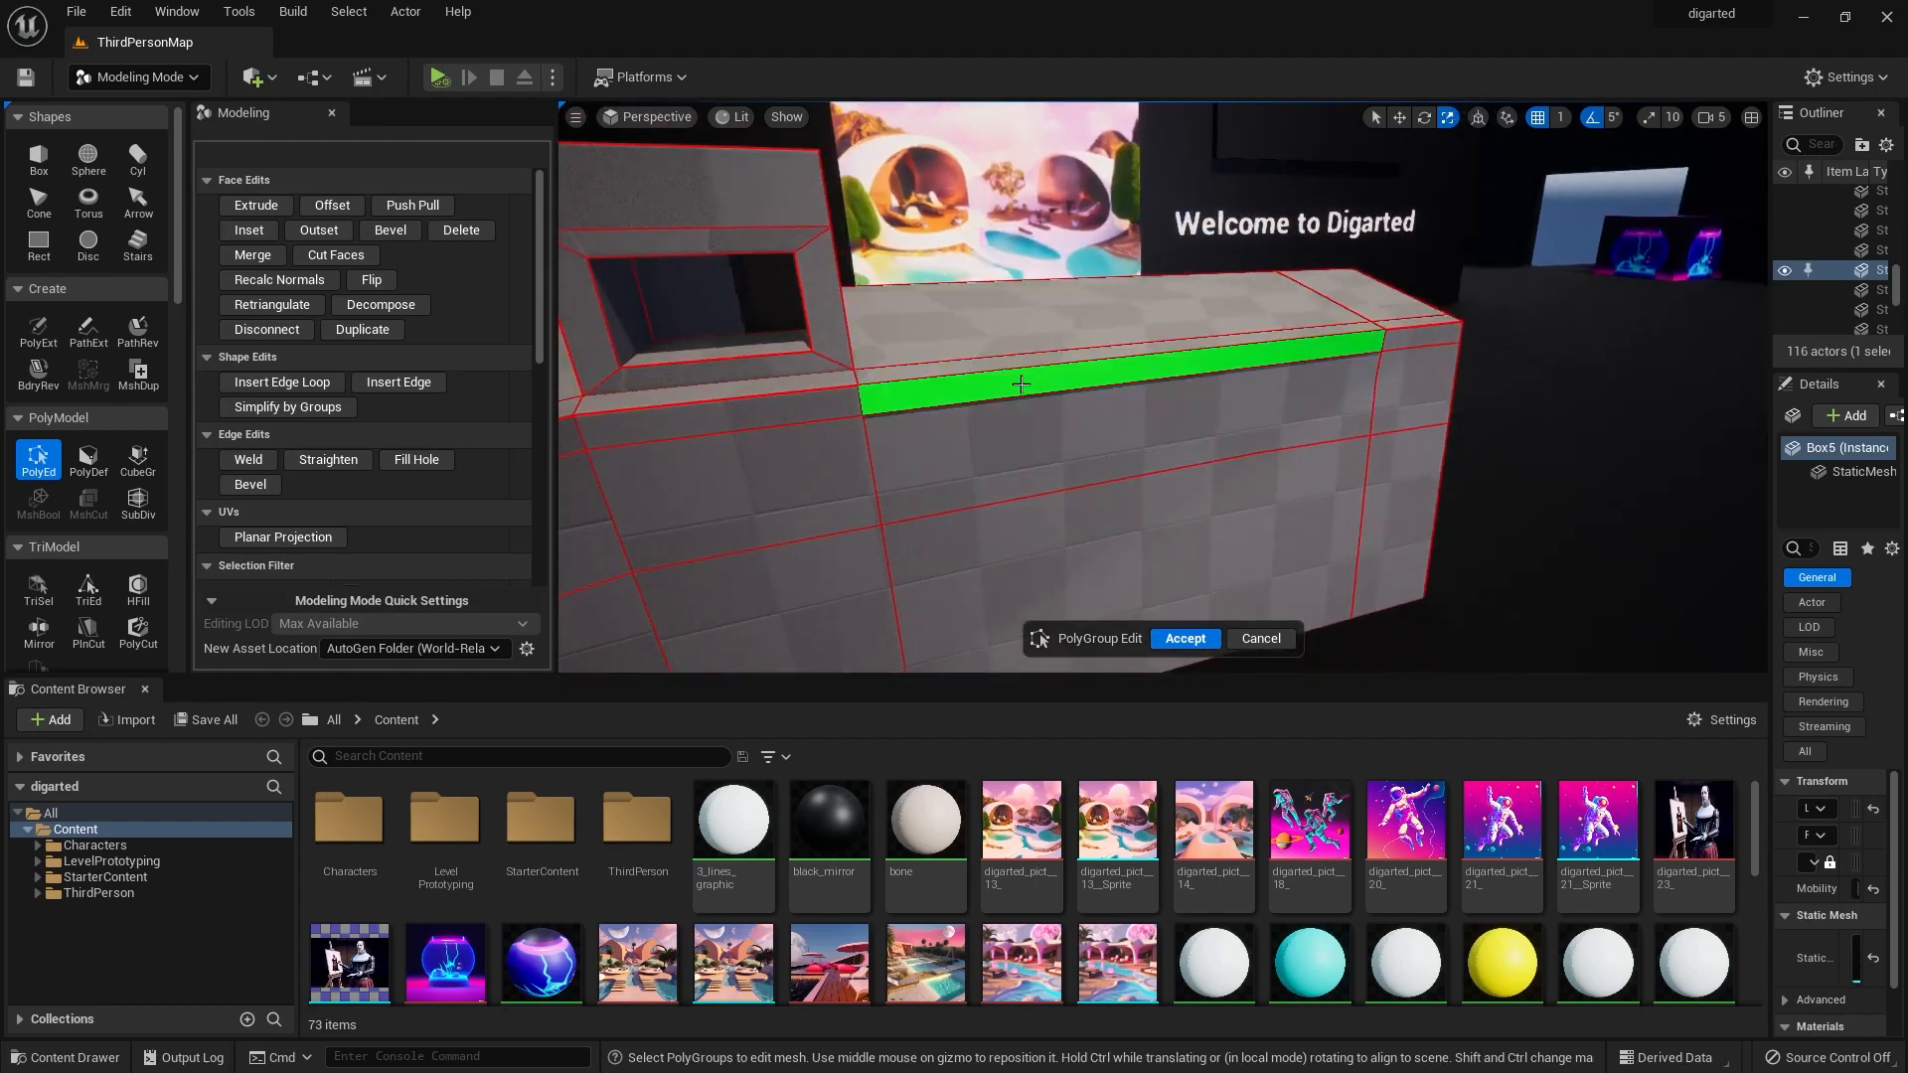
click(1021, 384)
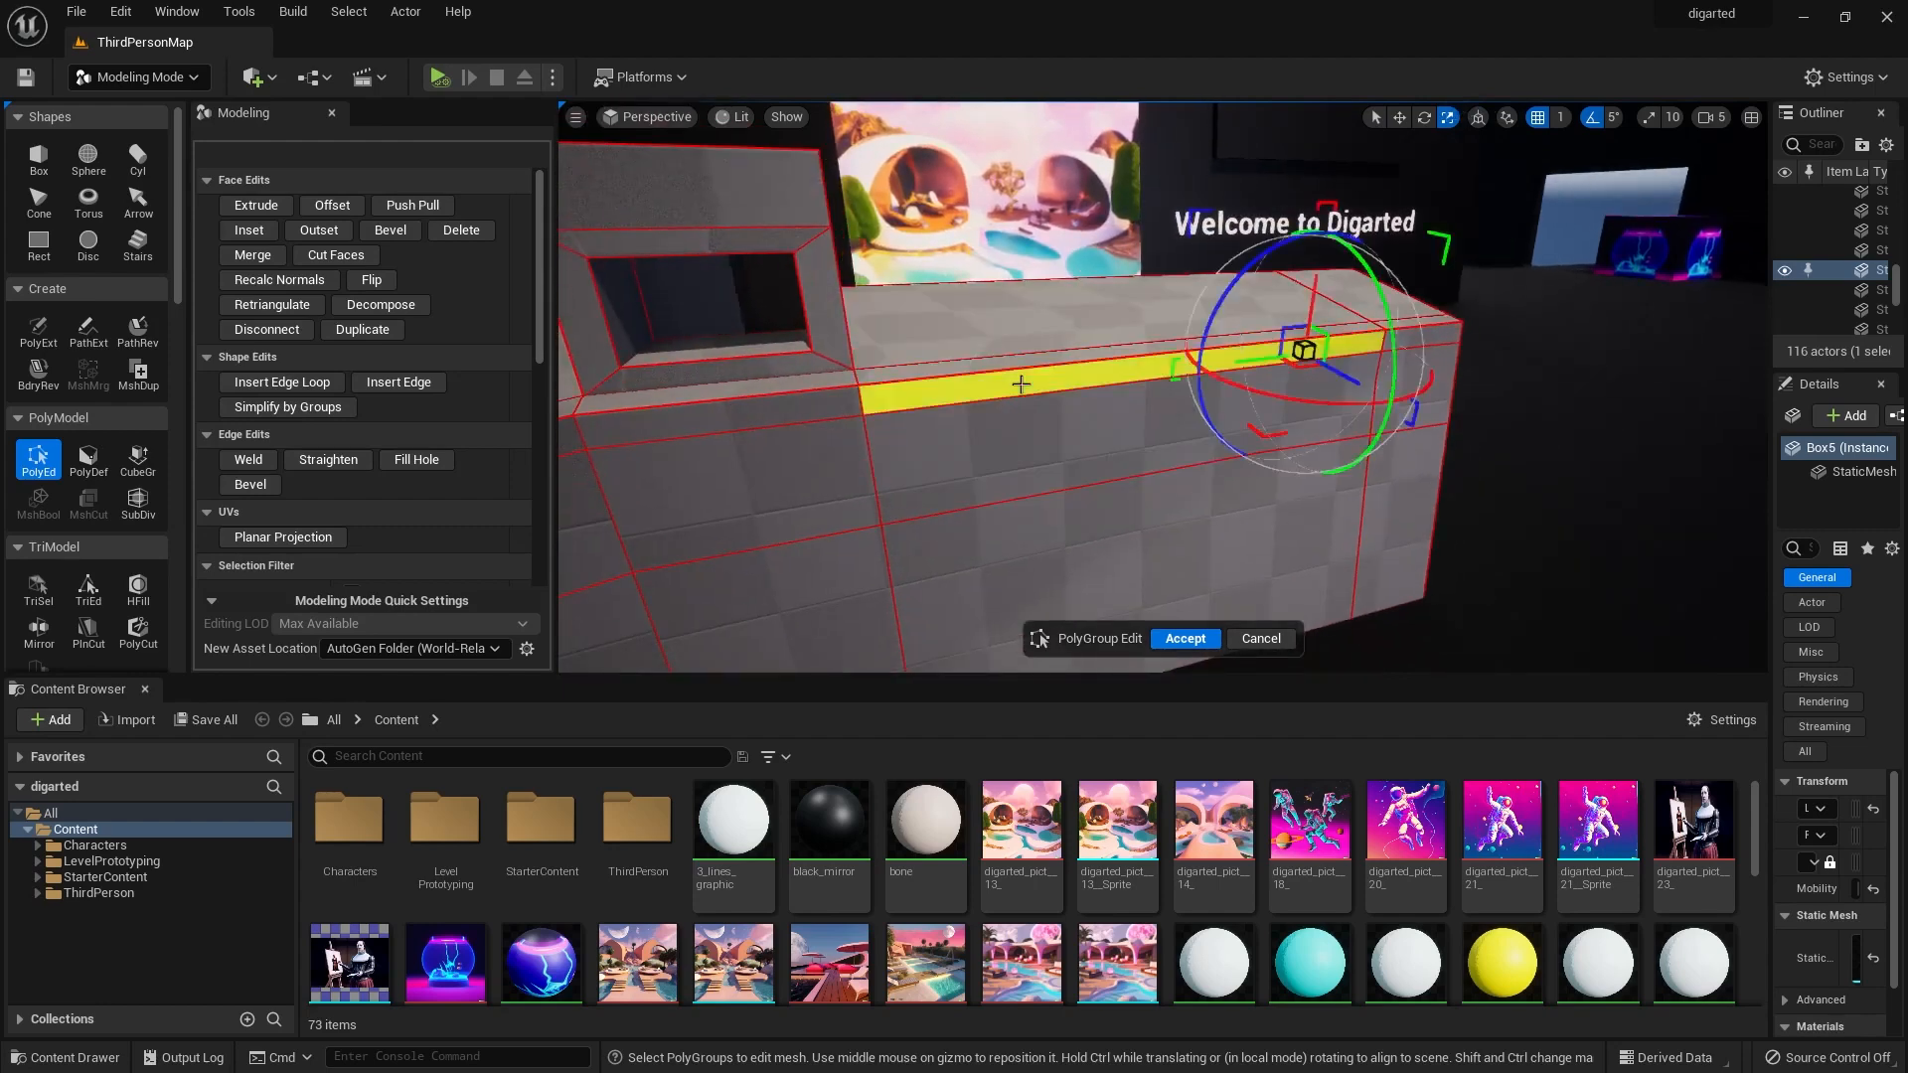
click(397, 230)
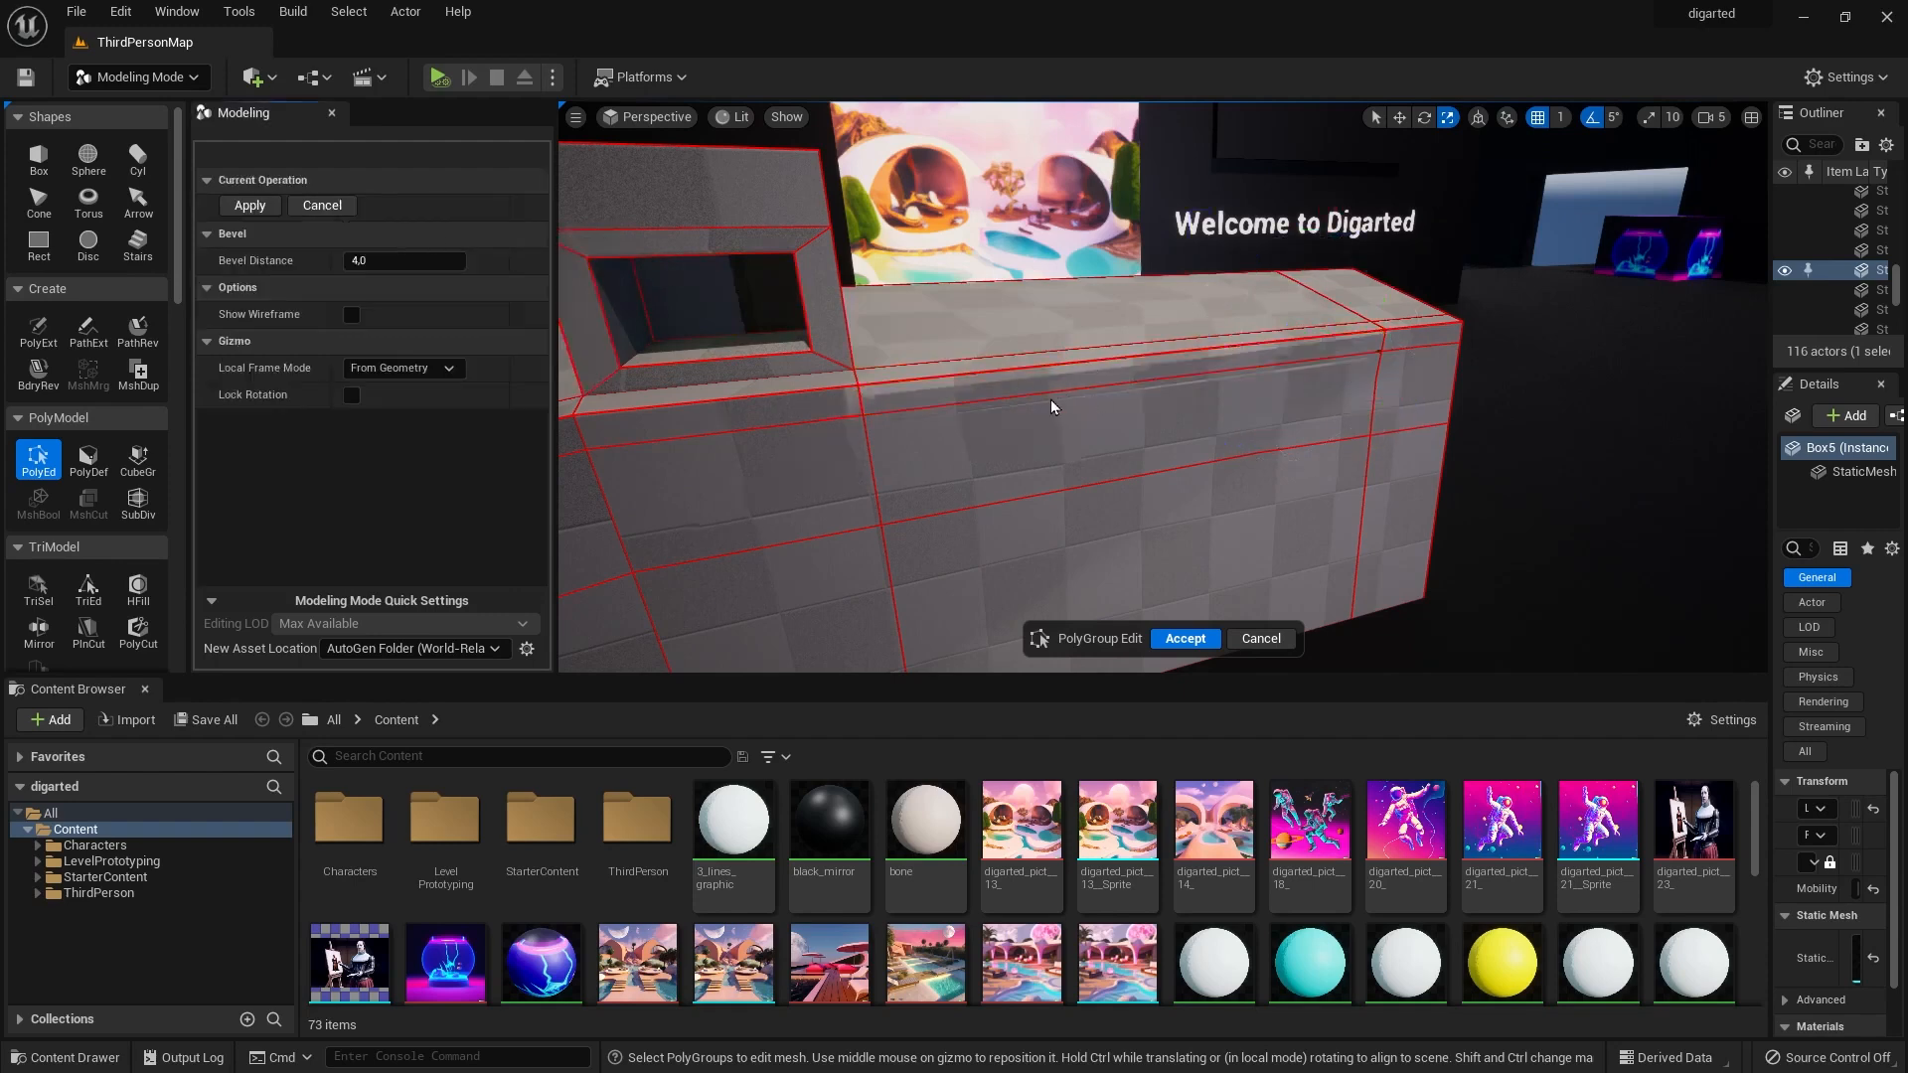
click(1103, 360)
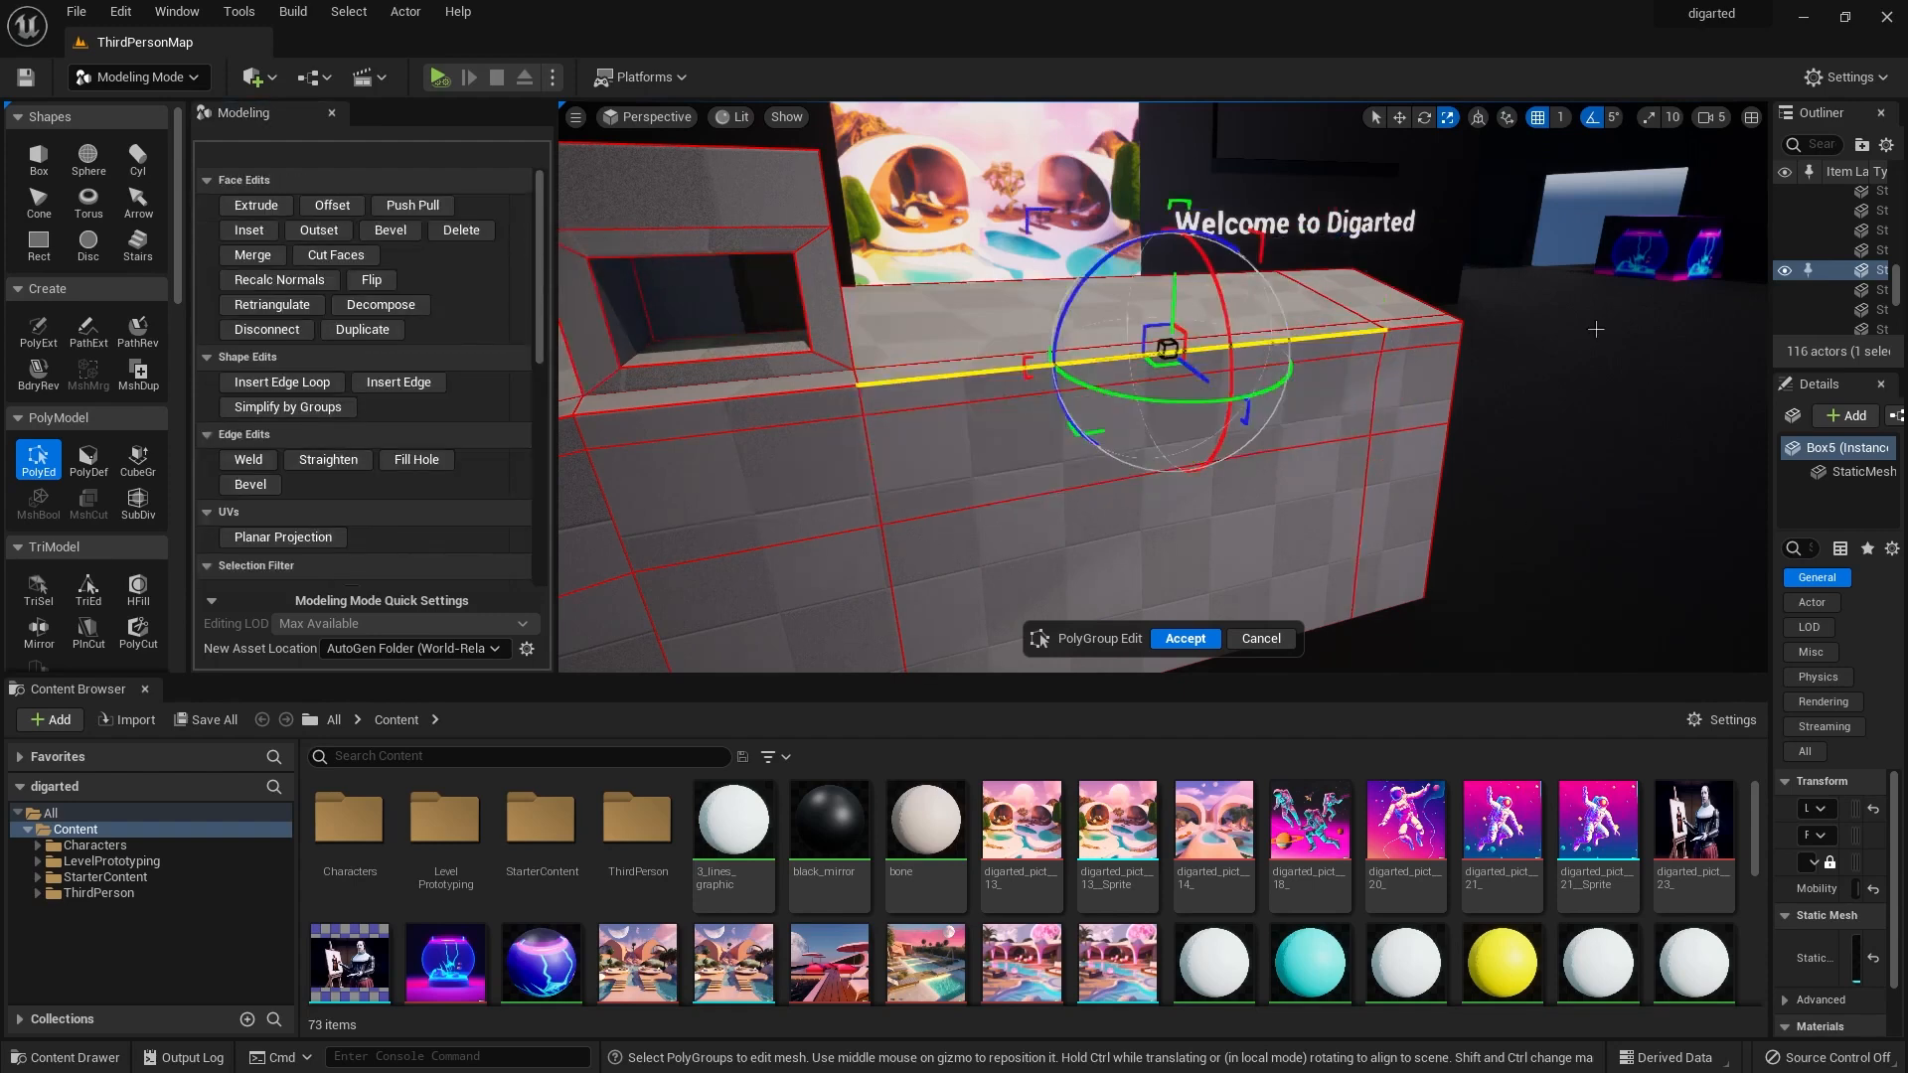
shift+click(1446, 325)
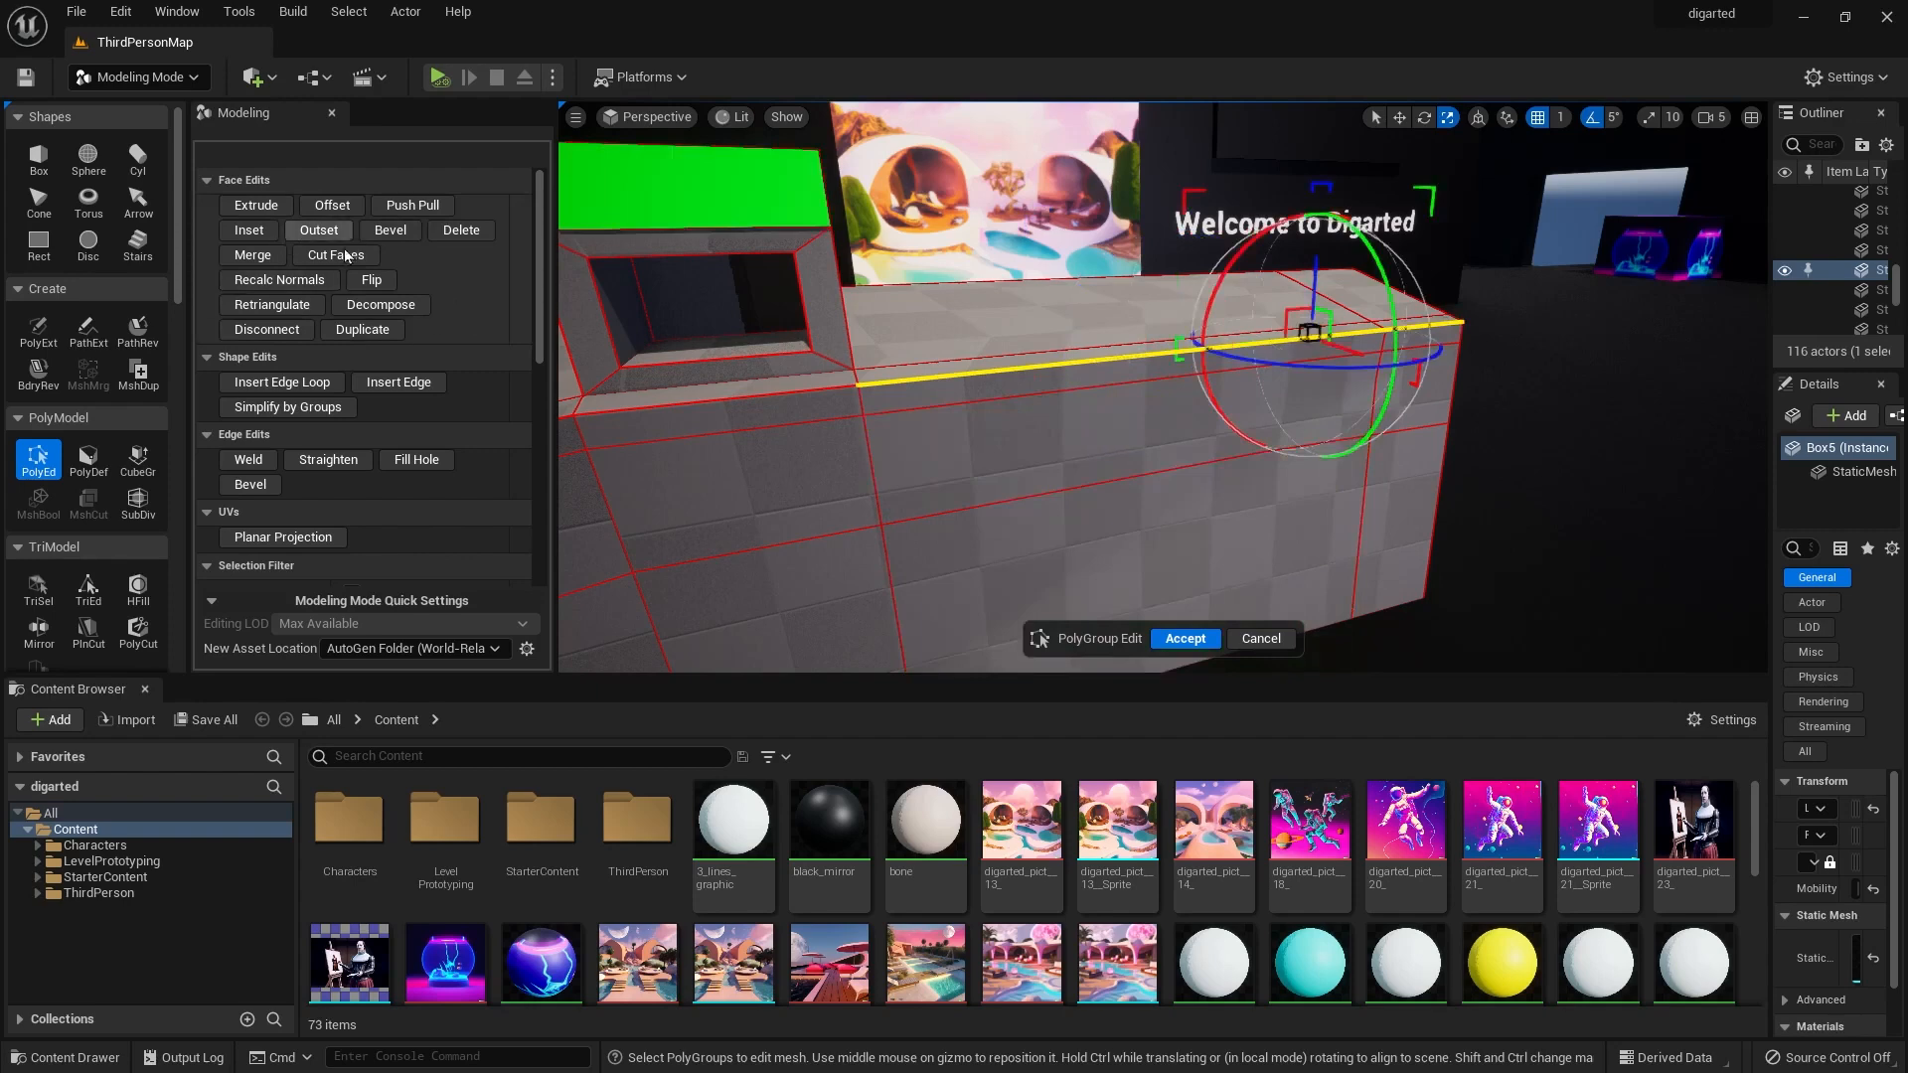
click(394, 232)
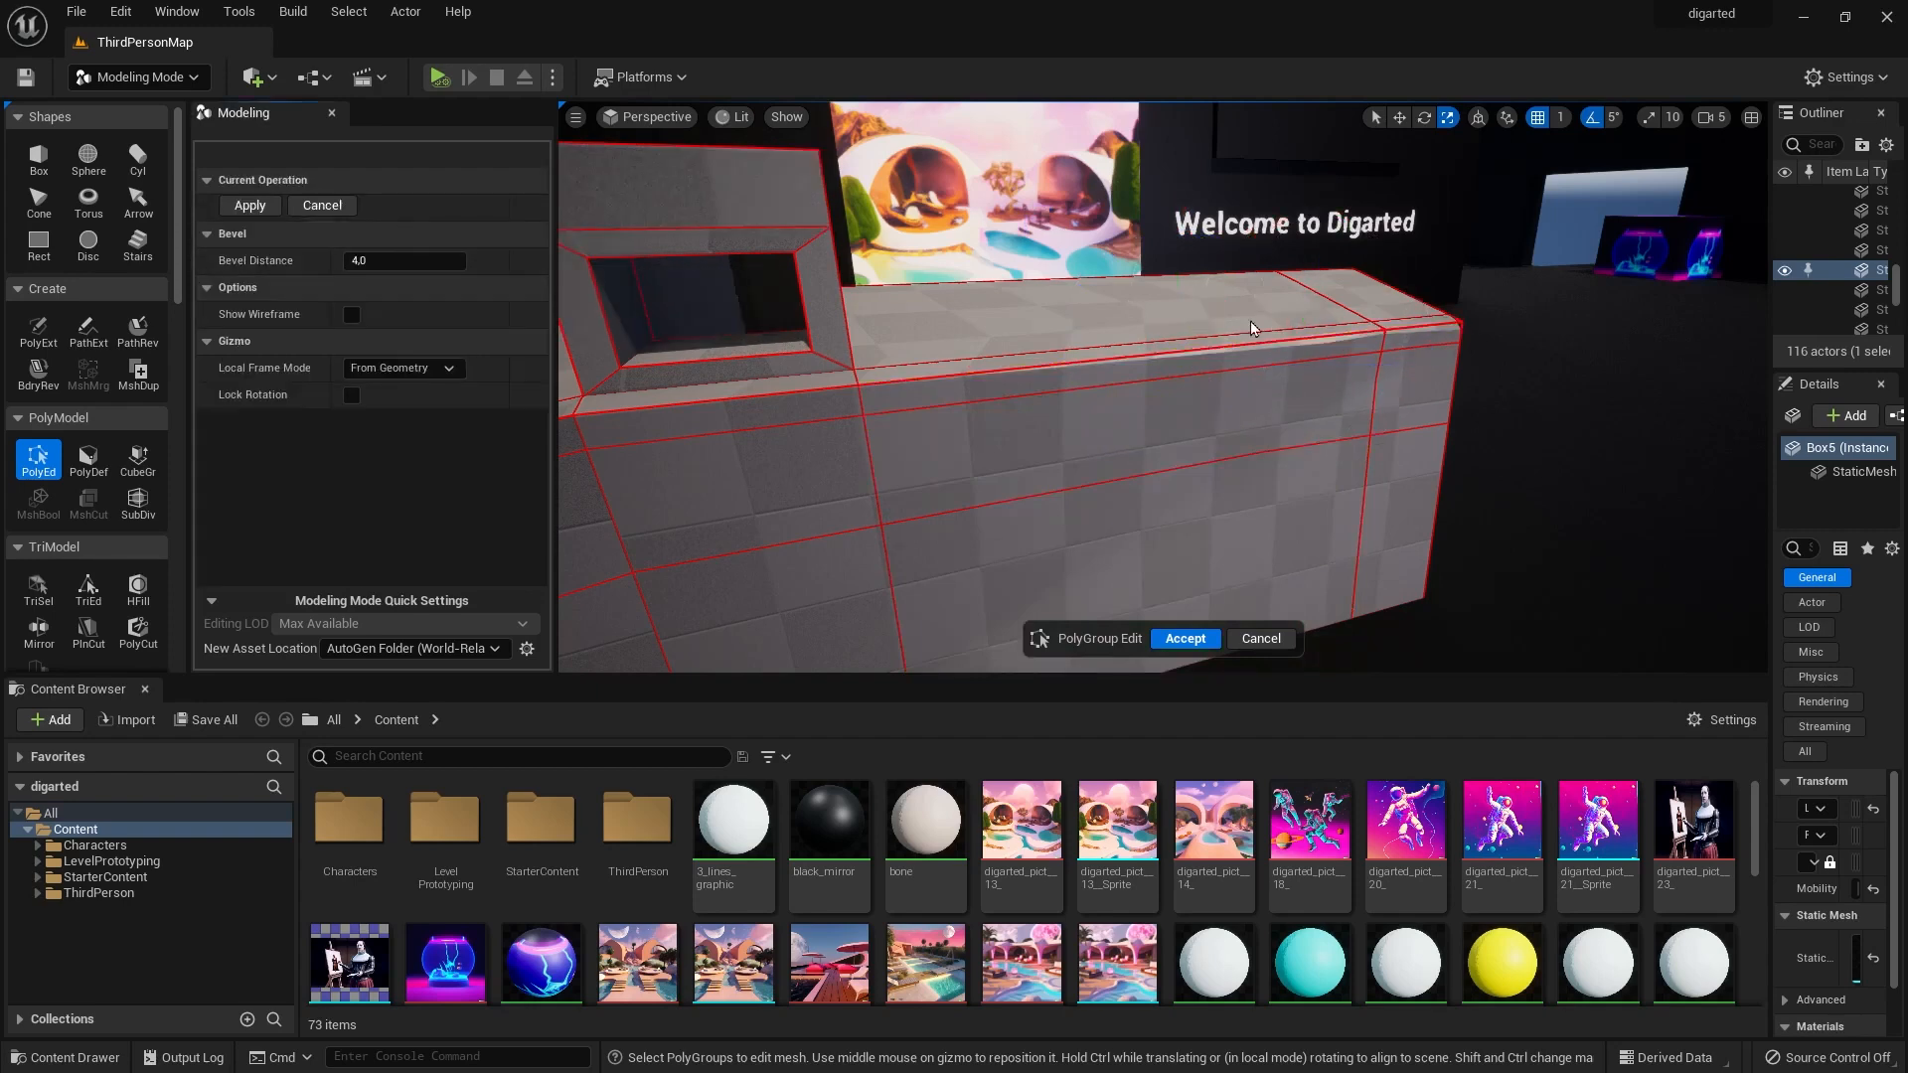
drag(427, 261, 466, 260)
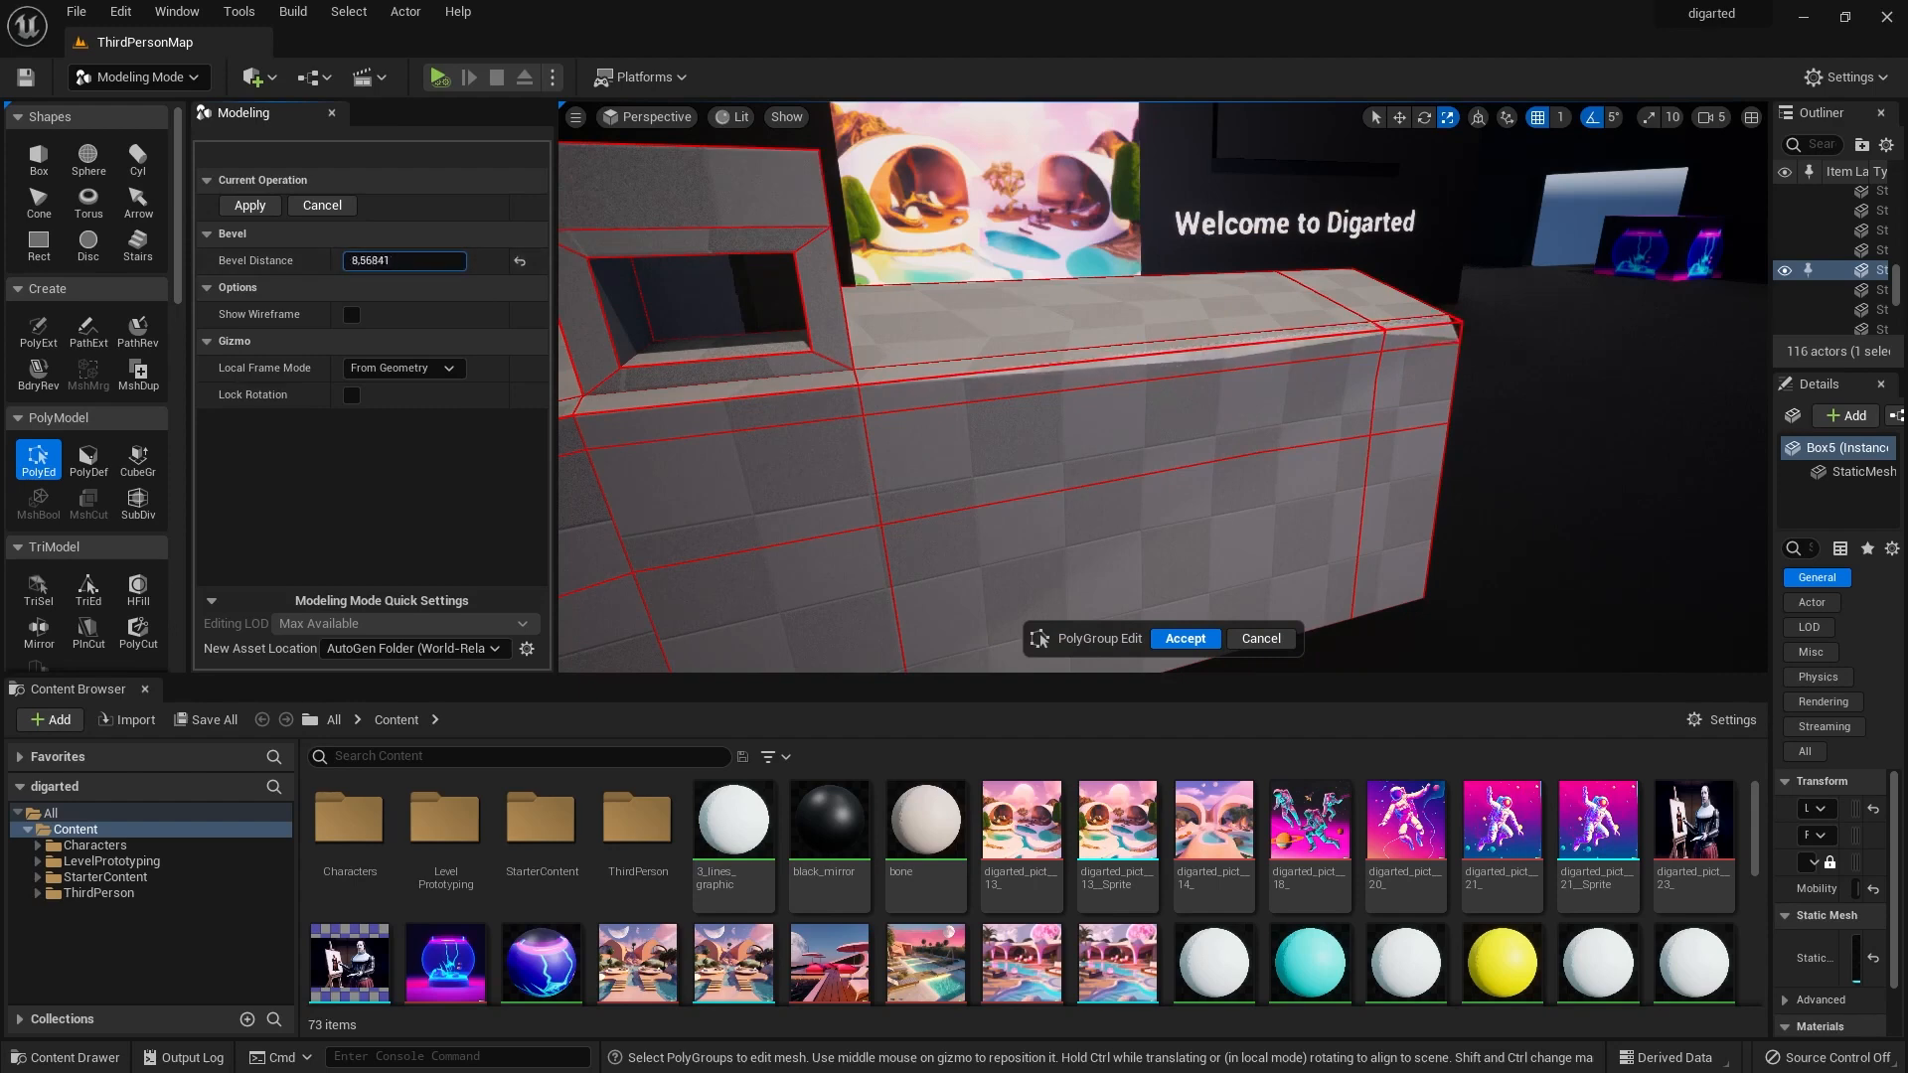
click(250, 205)
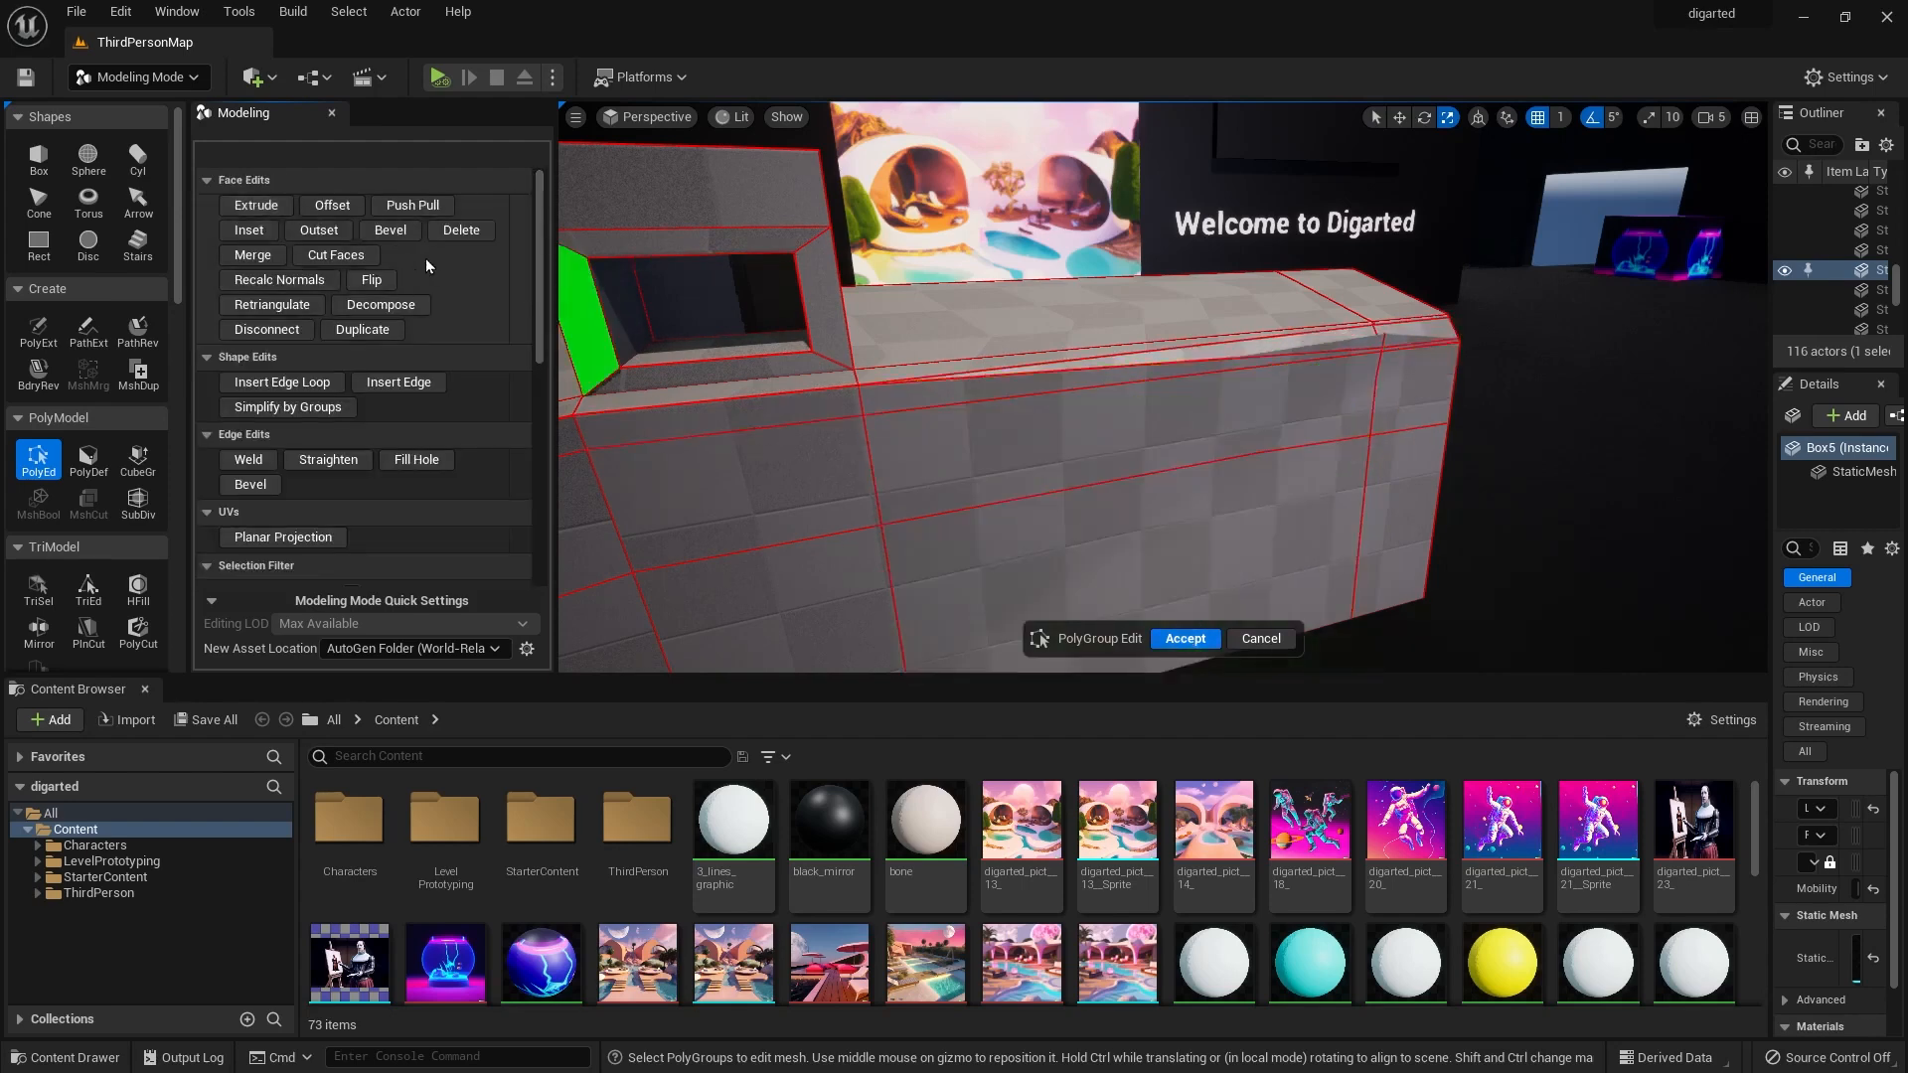
click(1191, 641)
In PolyGroup Edit, bevel the top face of the raised block with a distance of 8.912128, and accept.
right_drag(1191, 596, 1187, 597)
click(38, 460)
click(807, 229)
click(392, 229)
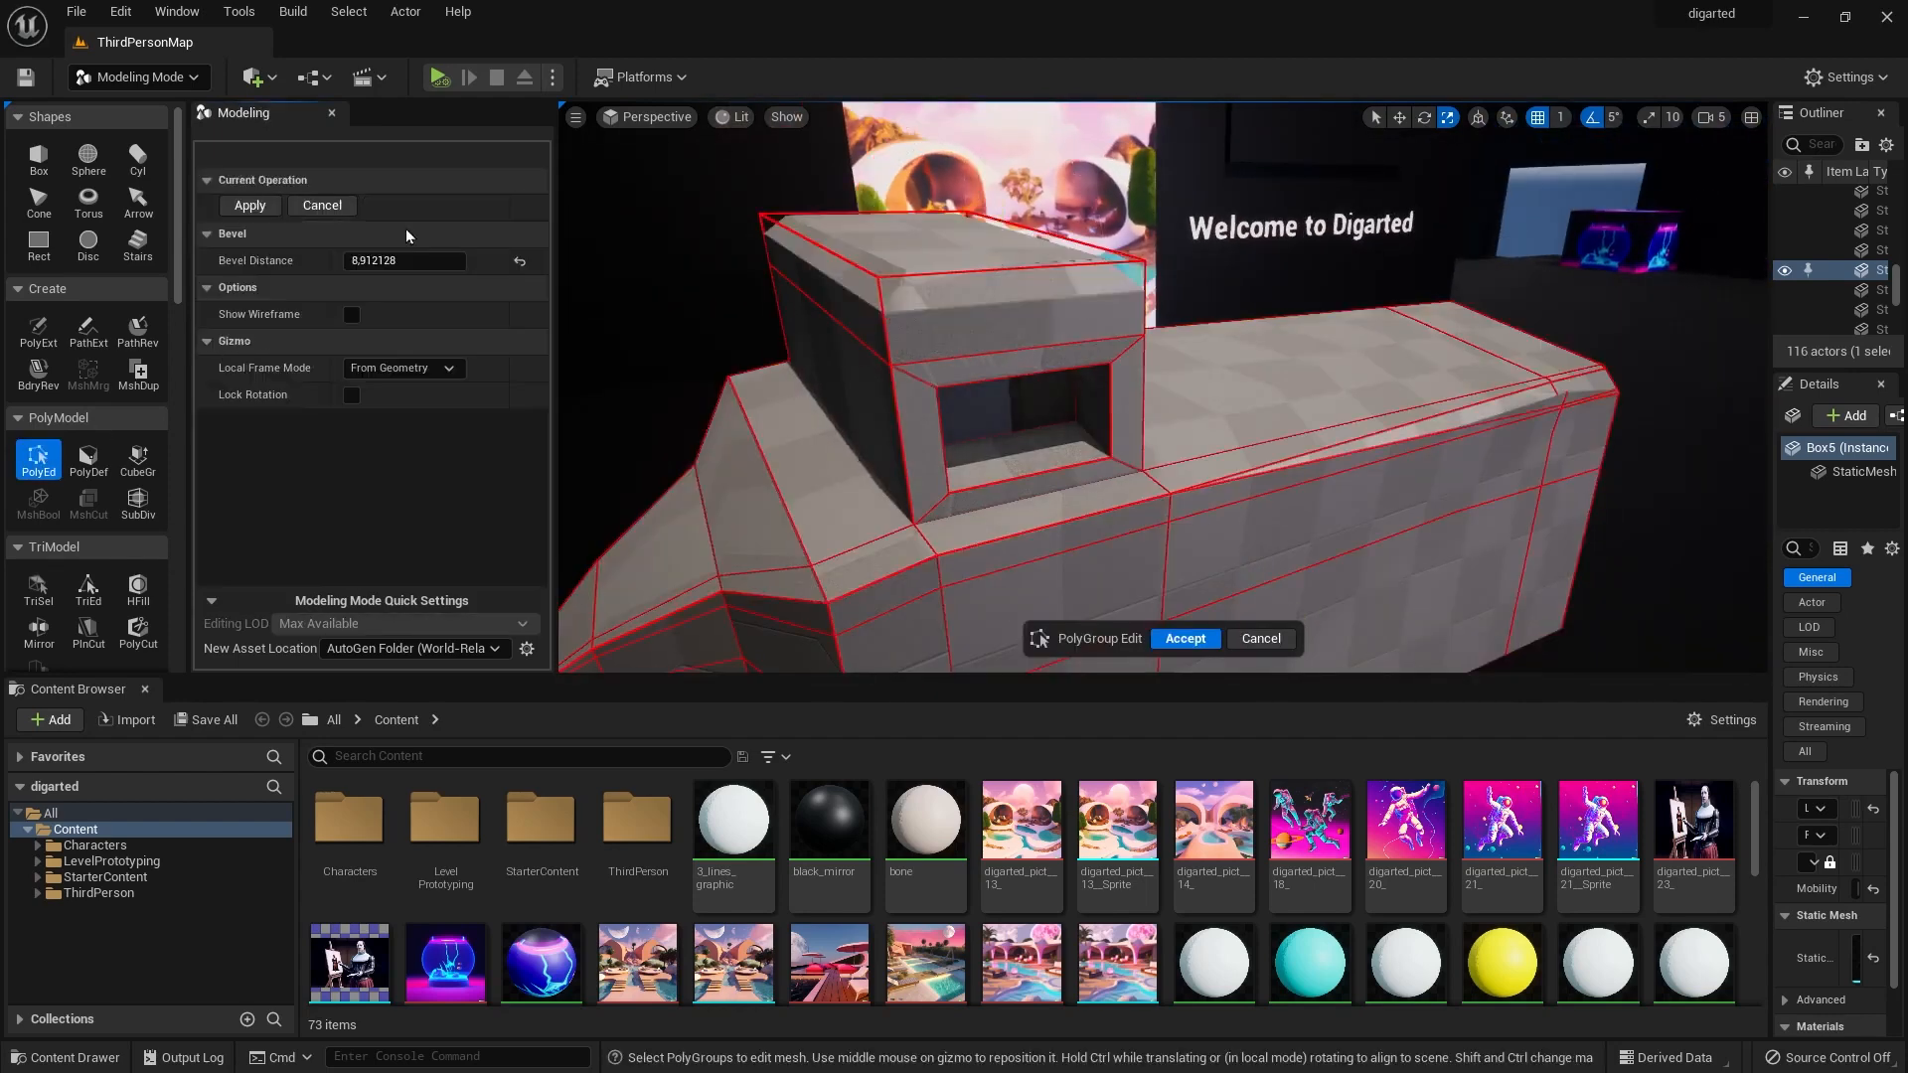
click(253, 206)
click(1186, 639)
Delete the upper and lower middle faces on the box's long side in PolyGroup Edit, and accept the opening.
right_drag(1416, 481, 1380, 507)
click(40, 462)
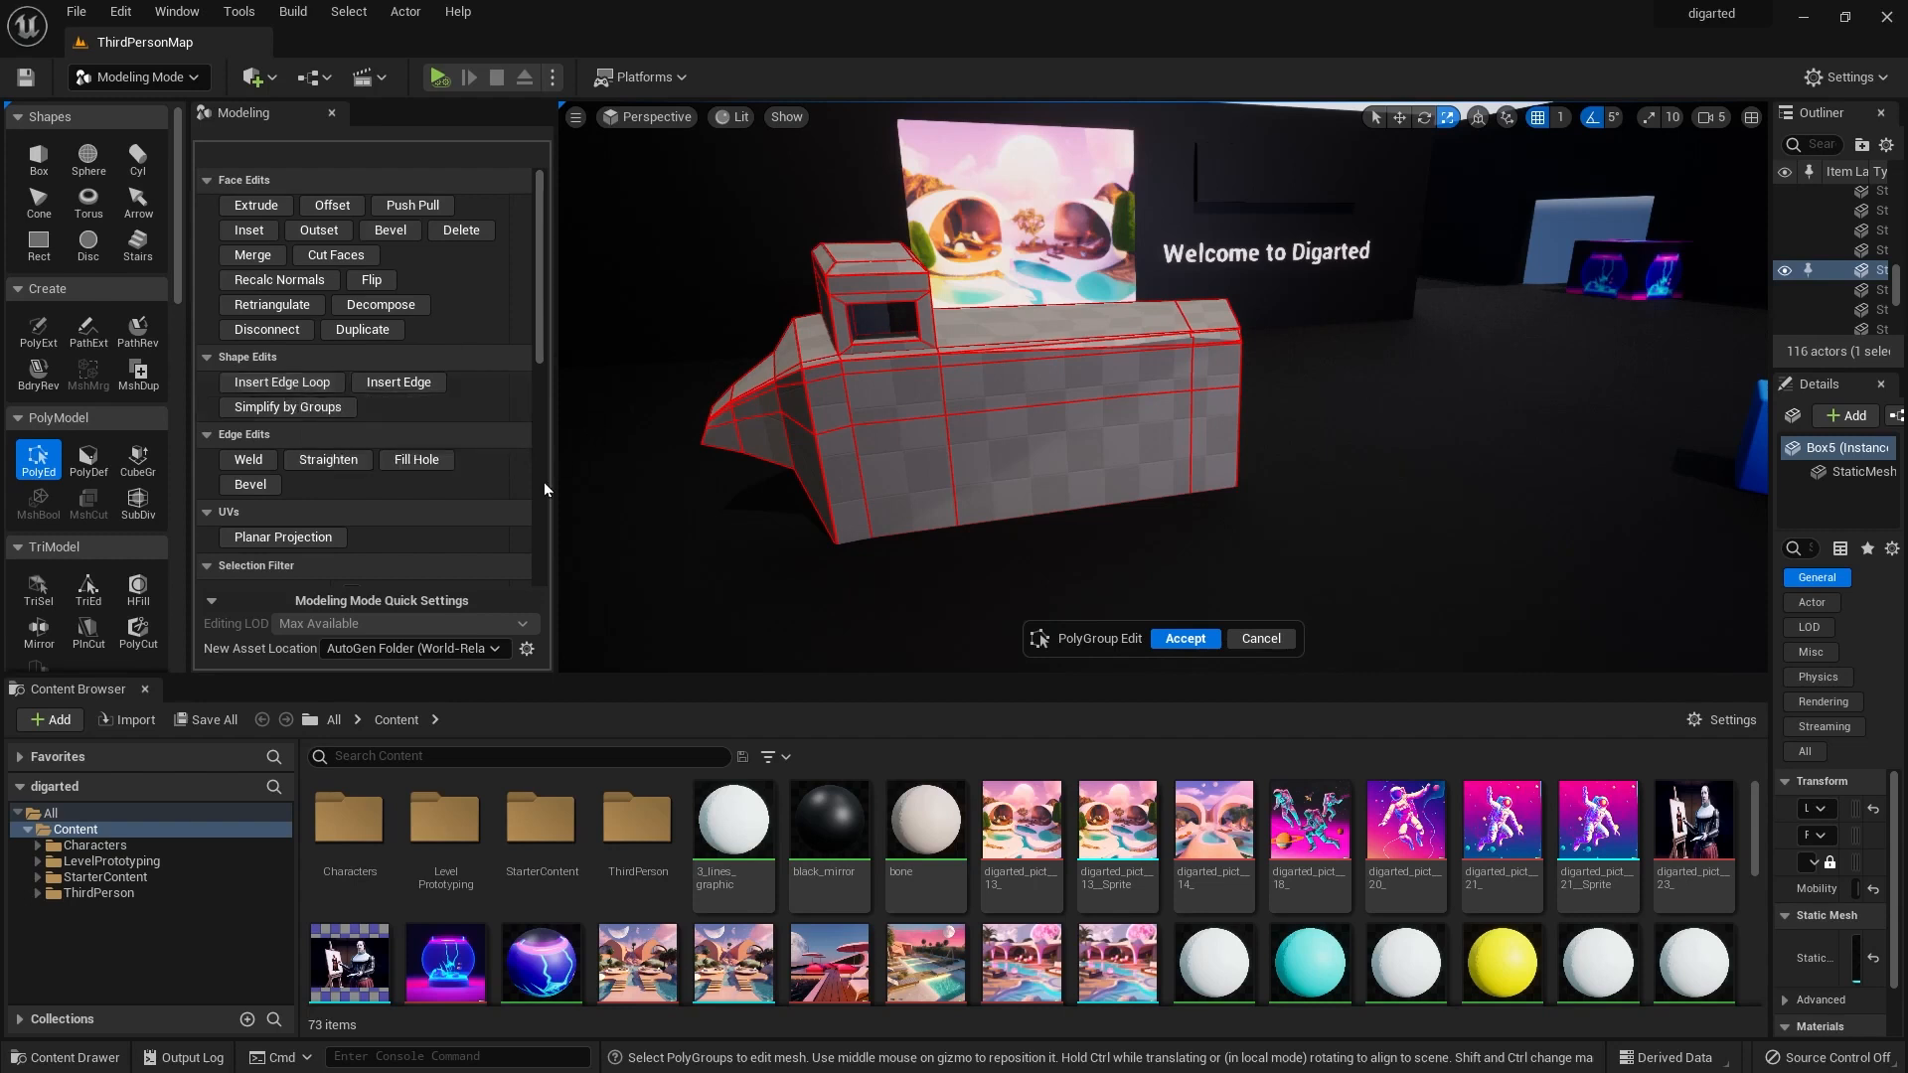
click(1095, 391)
key(Delete)
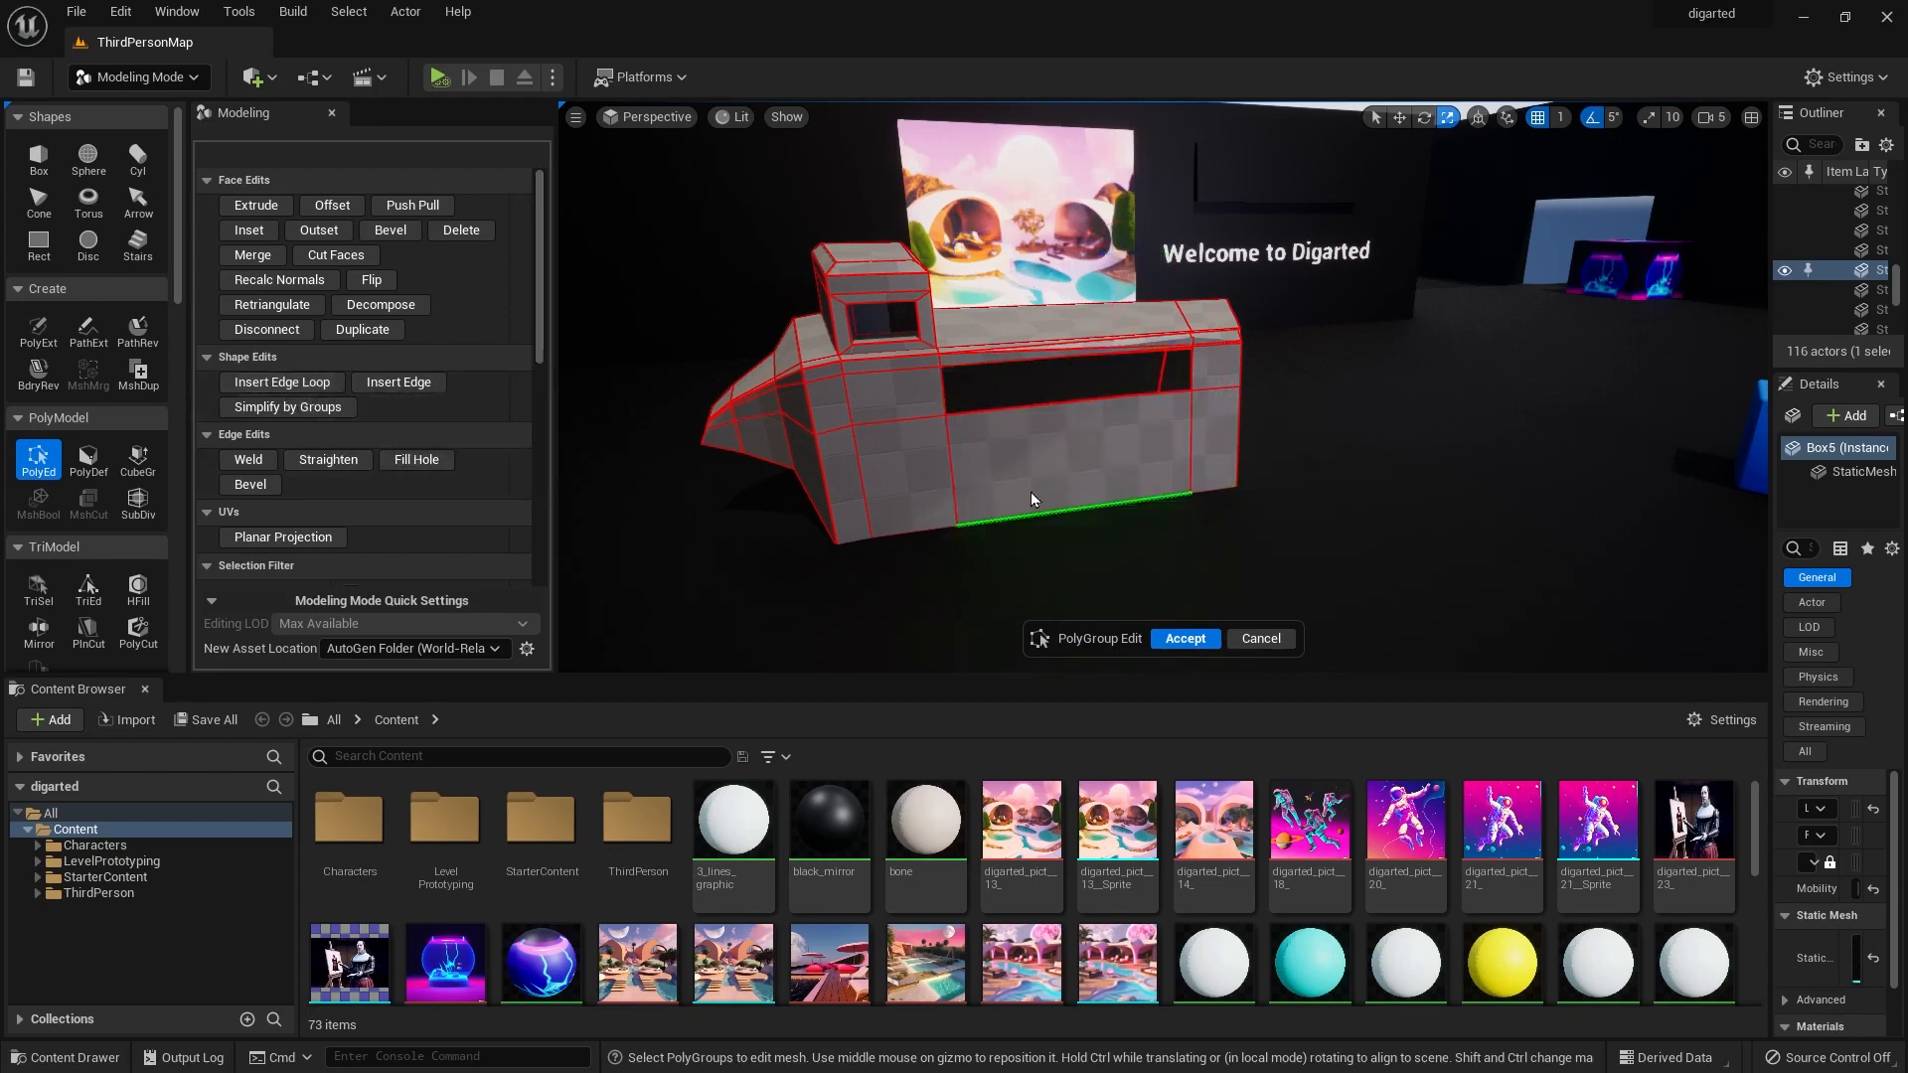
mouse_move(1156, 403)
alt+mouse_down()
mouse_move(1044, 487)
mouse_move(1143, 413)
mouse_move(1152, 381)
alt+mouse_up()
click(1152, 380)
key(Delete)
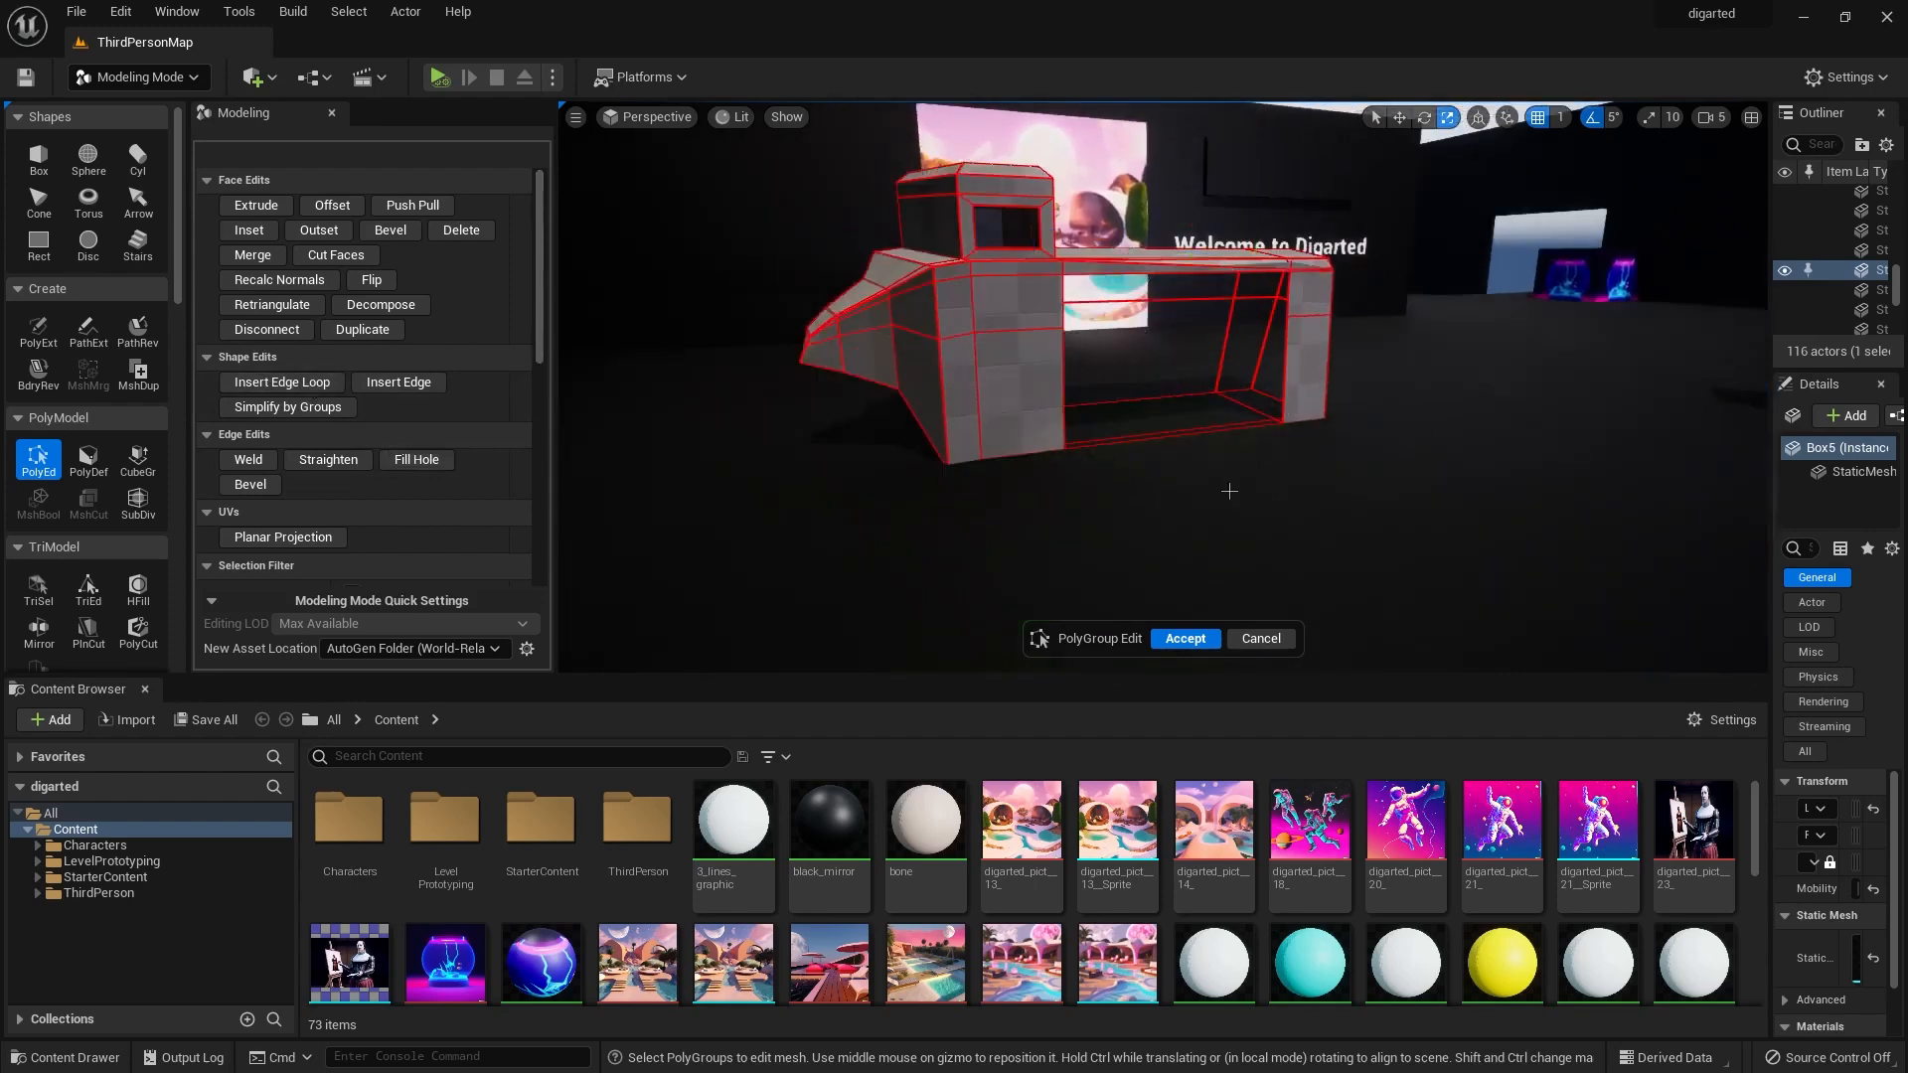
mouse_move(1230, 491)
right_down()
mouse_move(1188, 499)
mouse_move(1304, 504)
mouse_move(1205, 497)
right_up()
click(1186, 638)
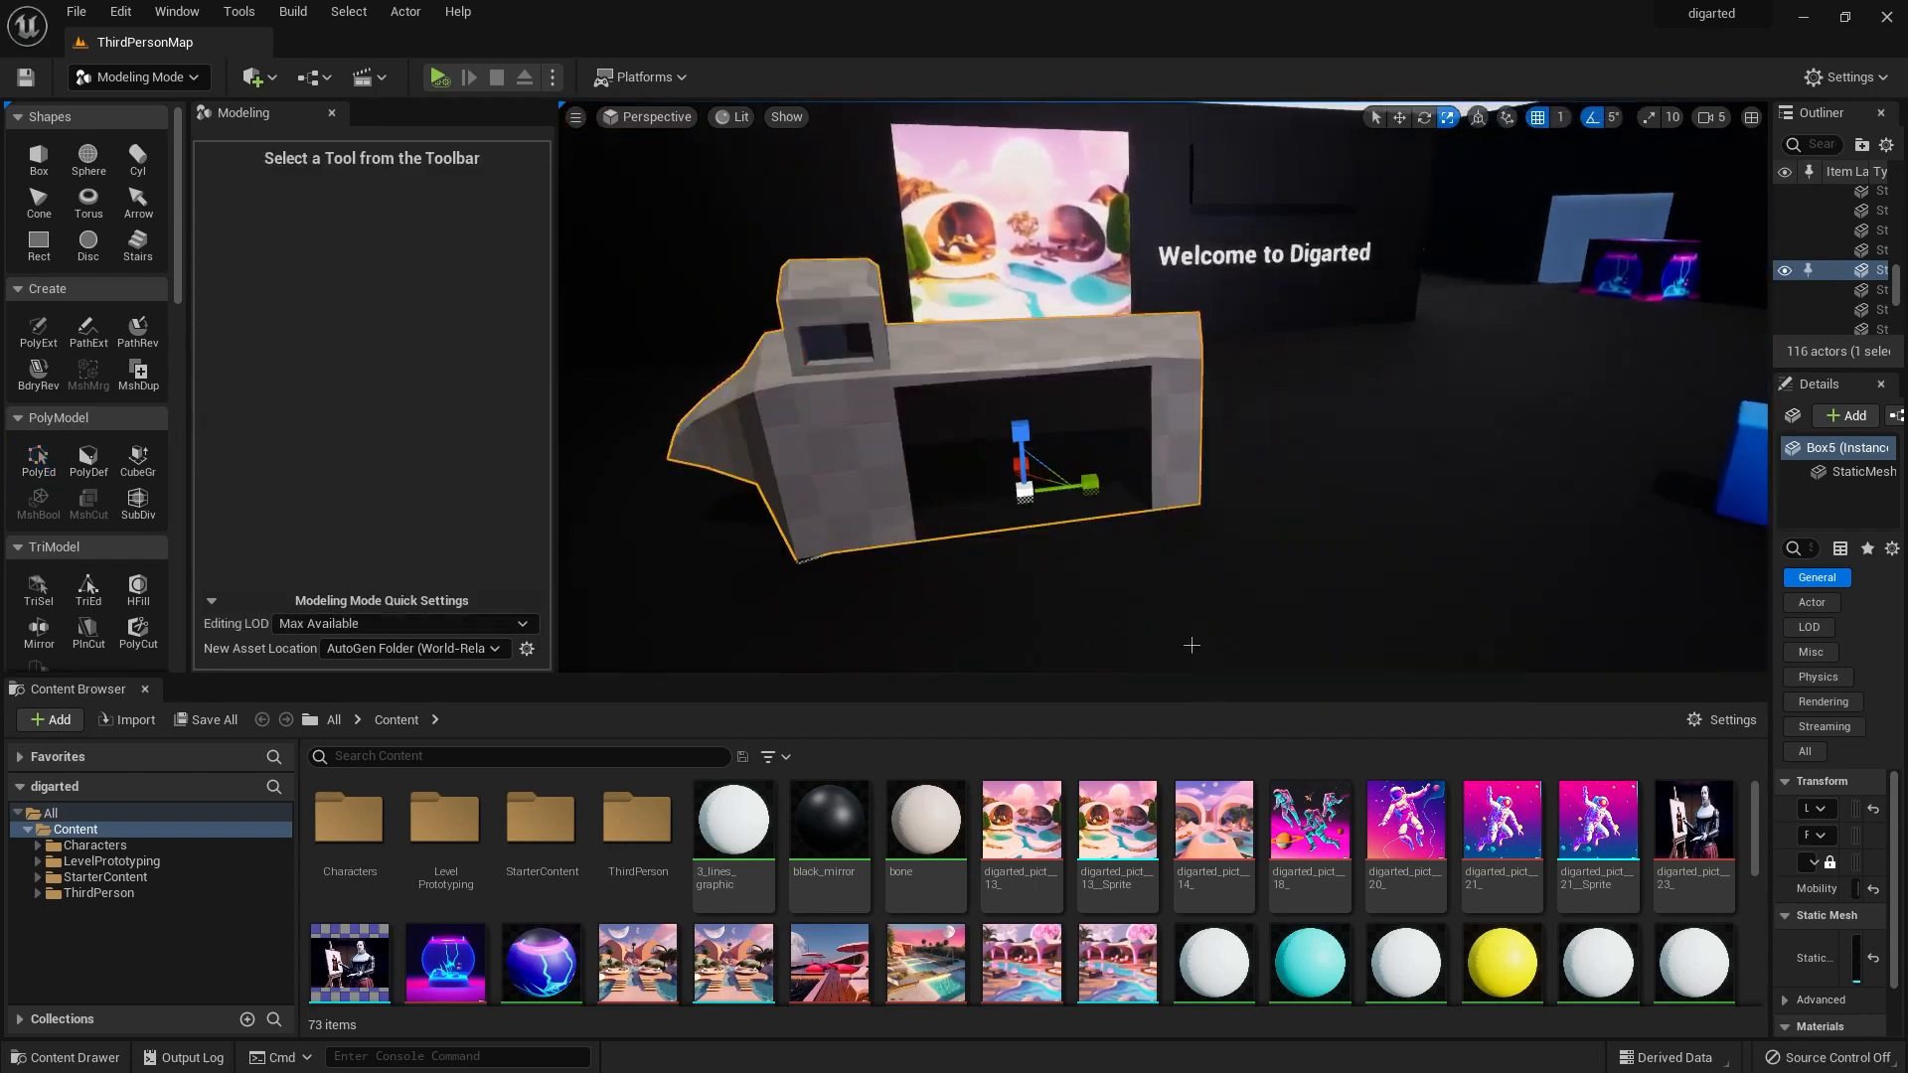
Fill the opening in the box's long side from its upper boundary edge using Fill Hole, and accept the edit.
right_drag(1187, 597, 978, 525)
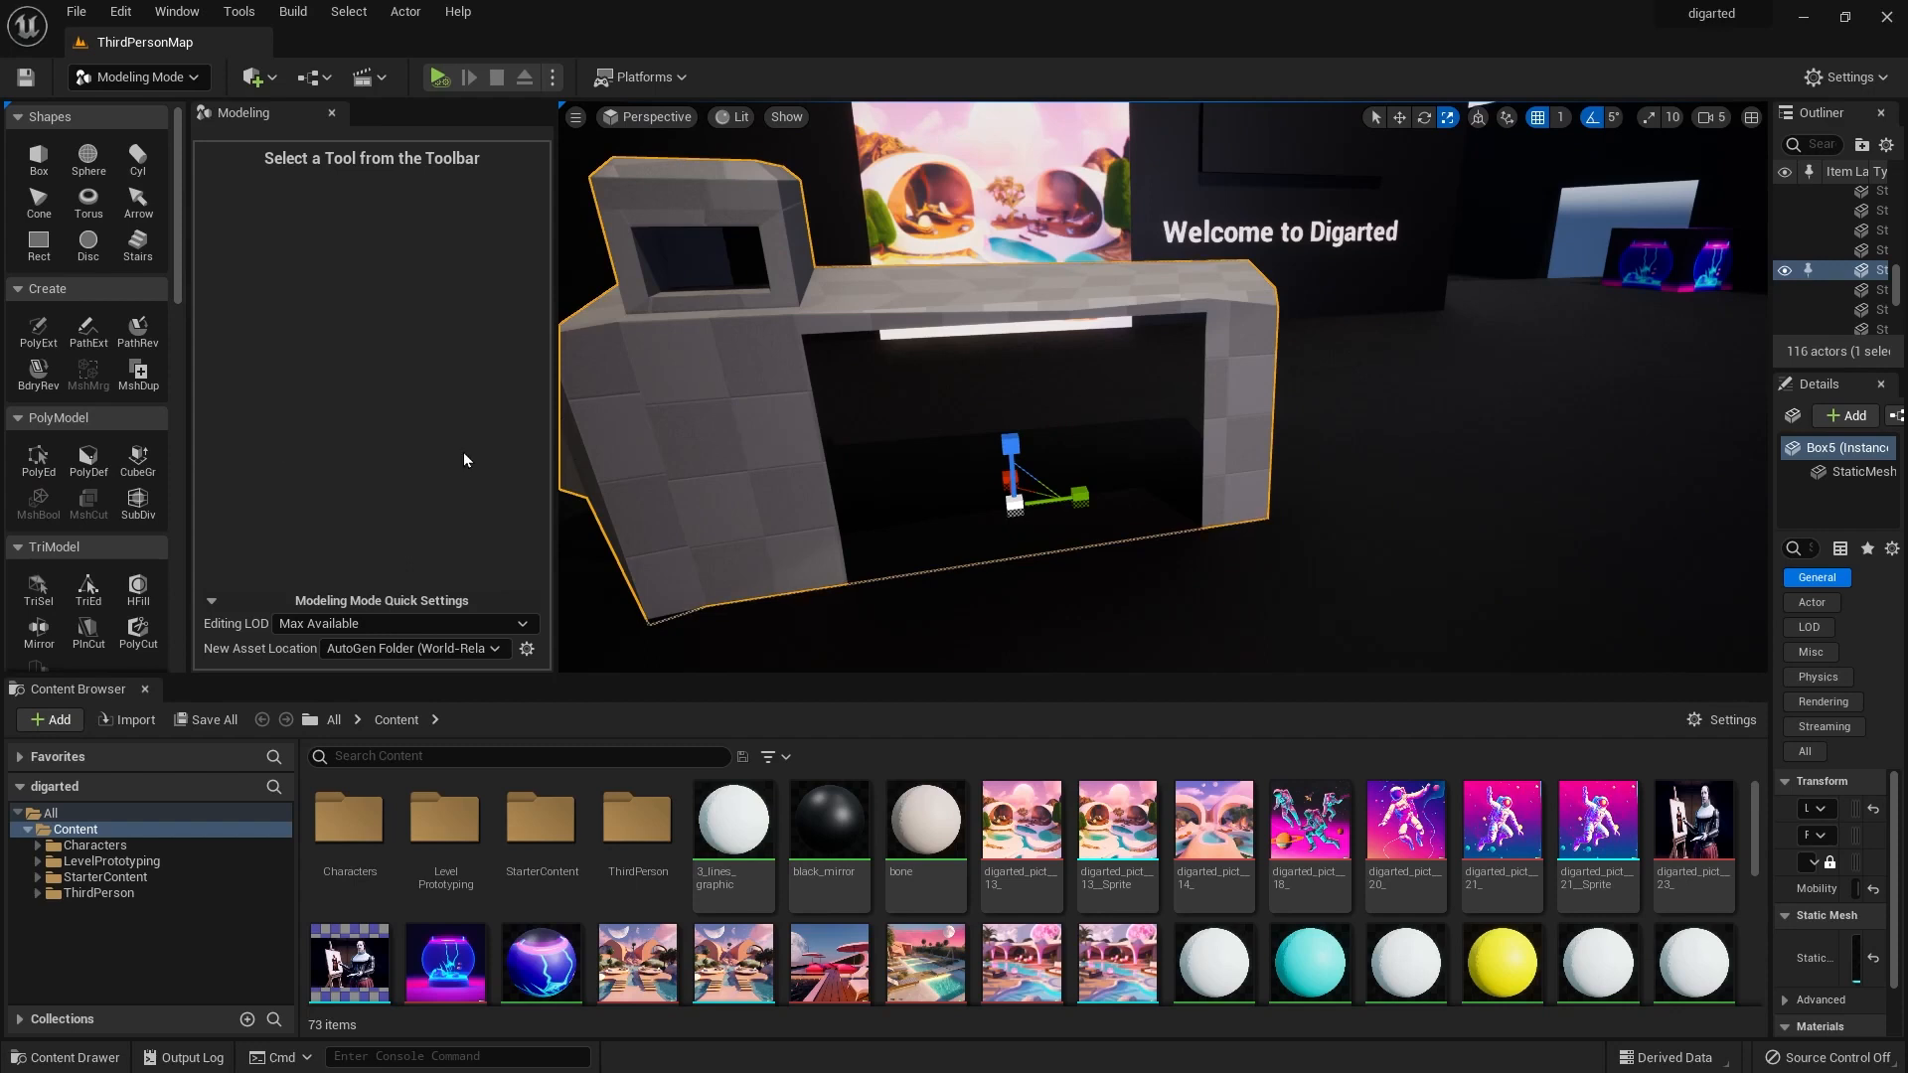
click(38, 460)
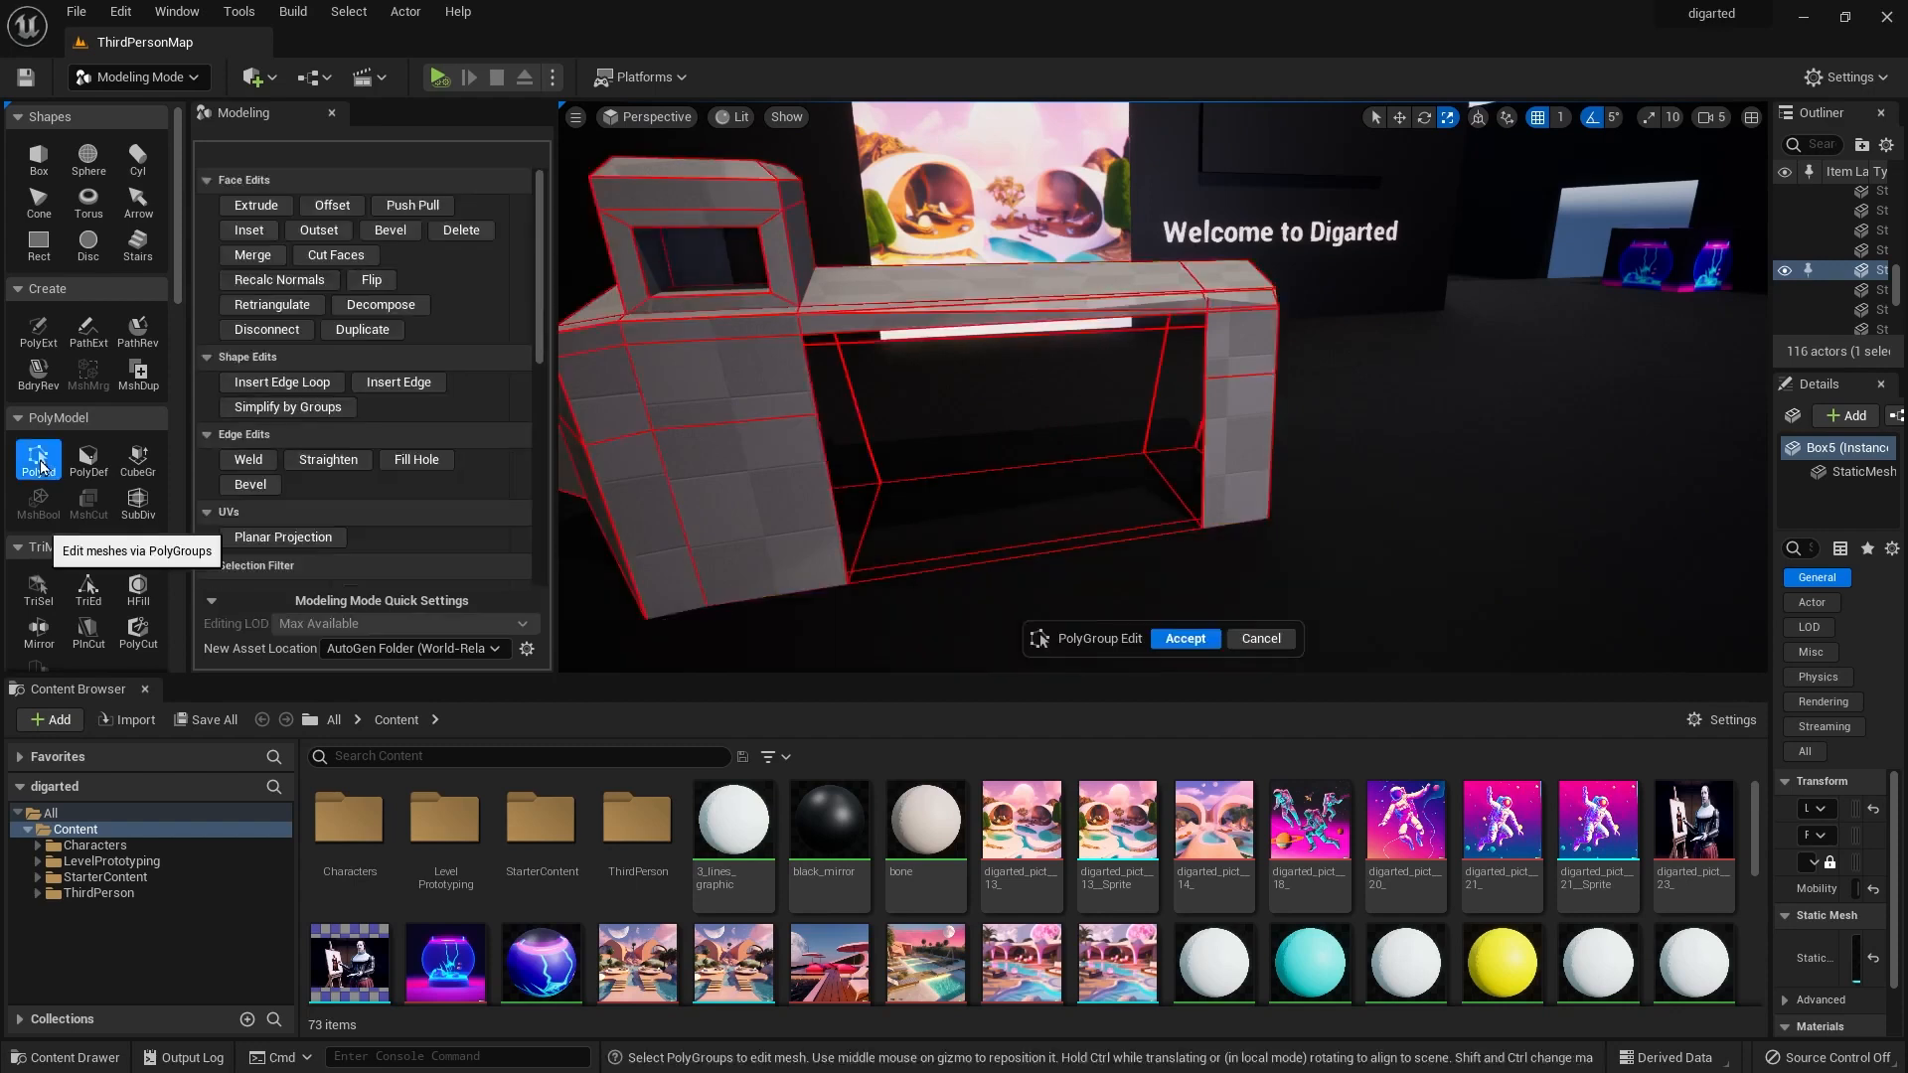
click(830, 335)
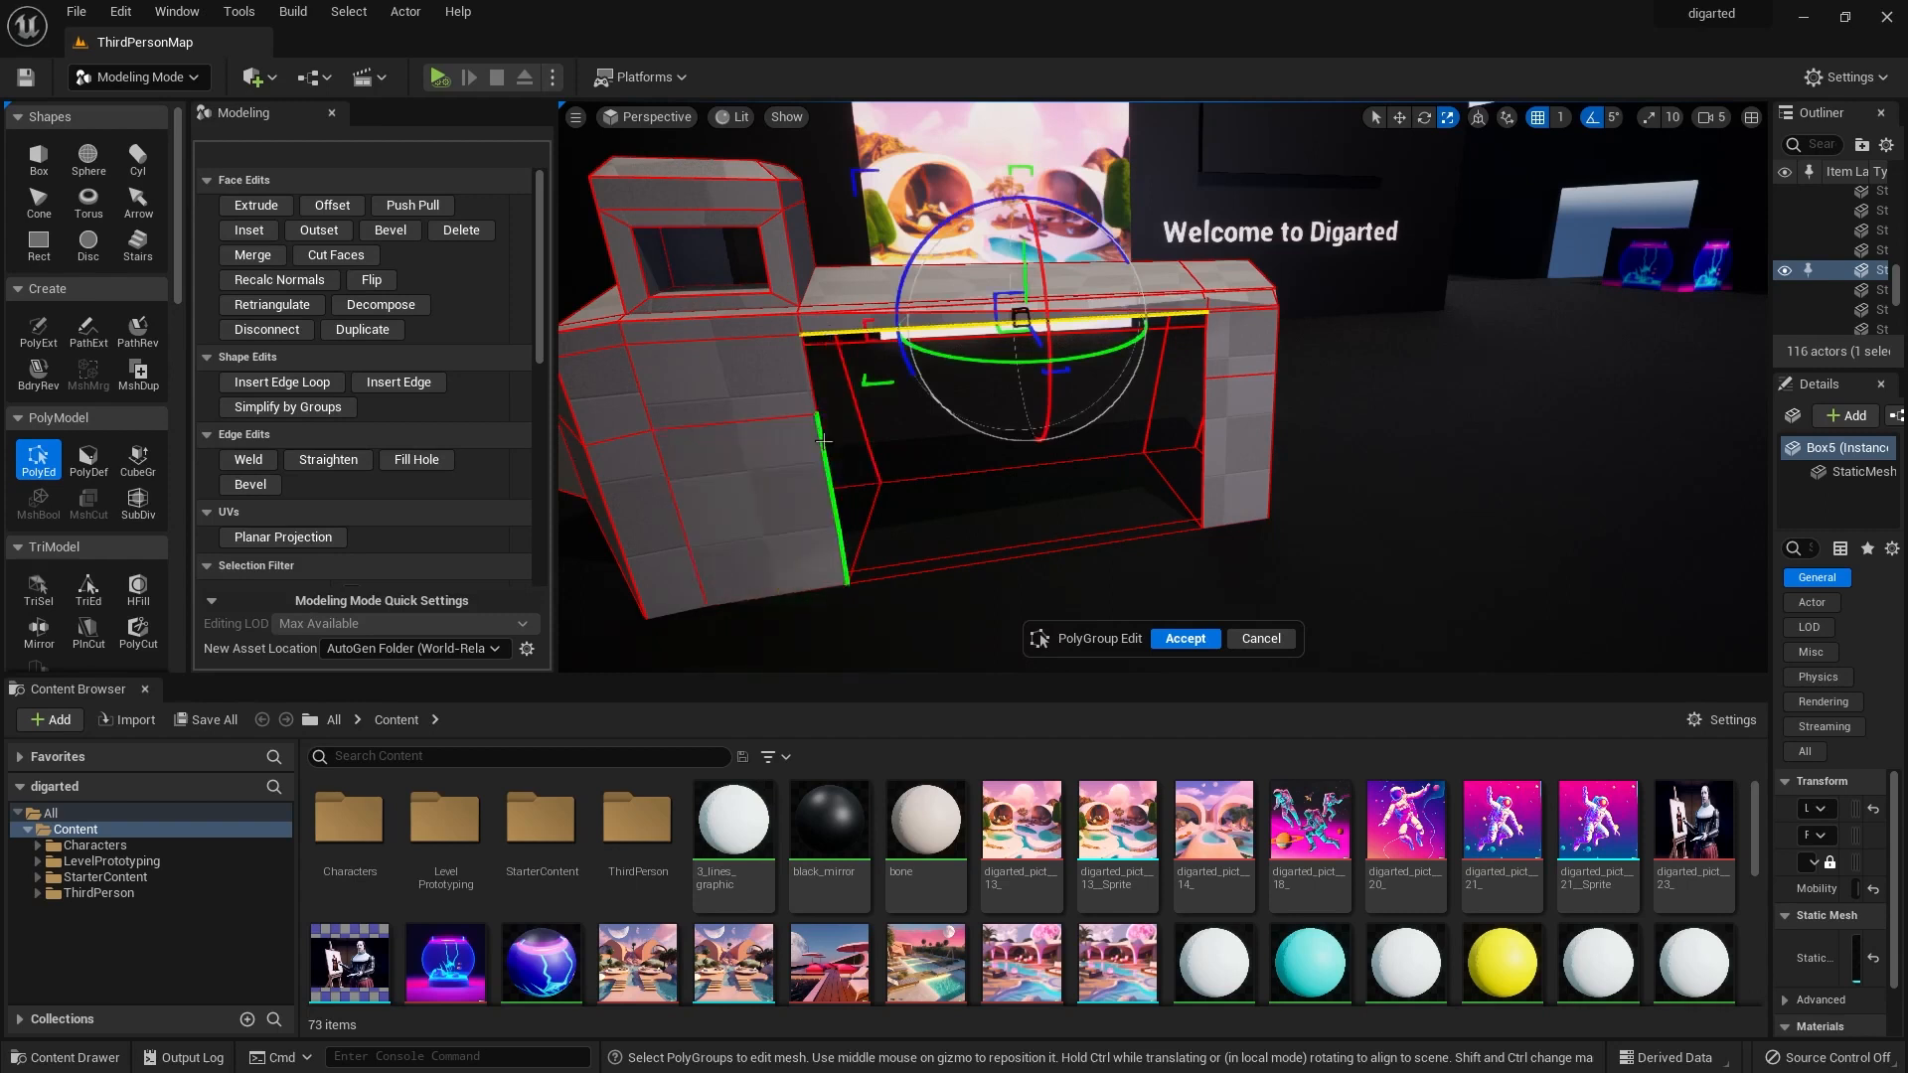
click(424, 461)
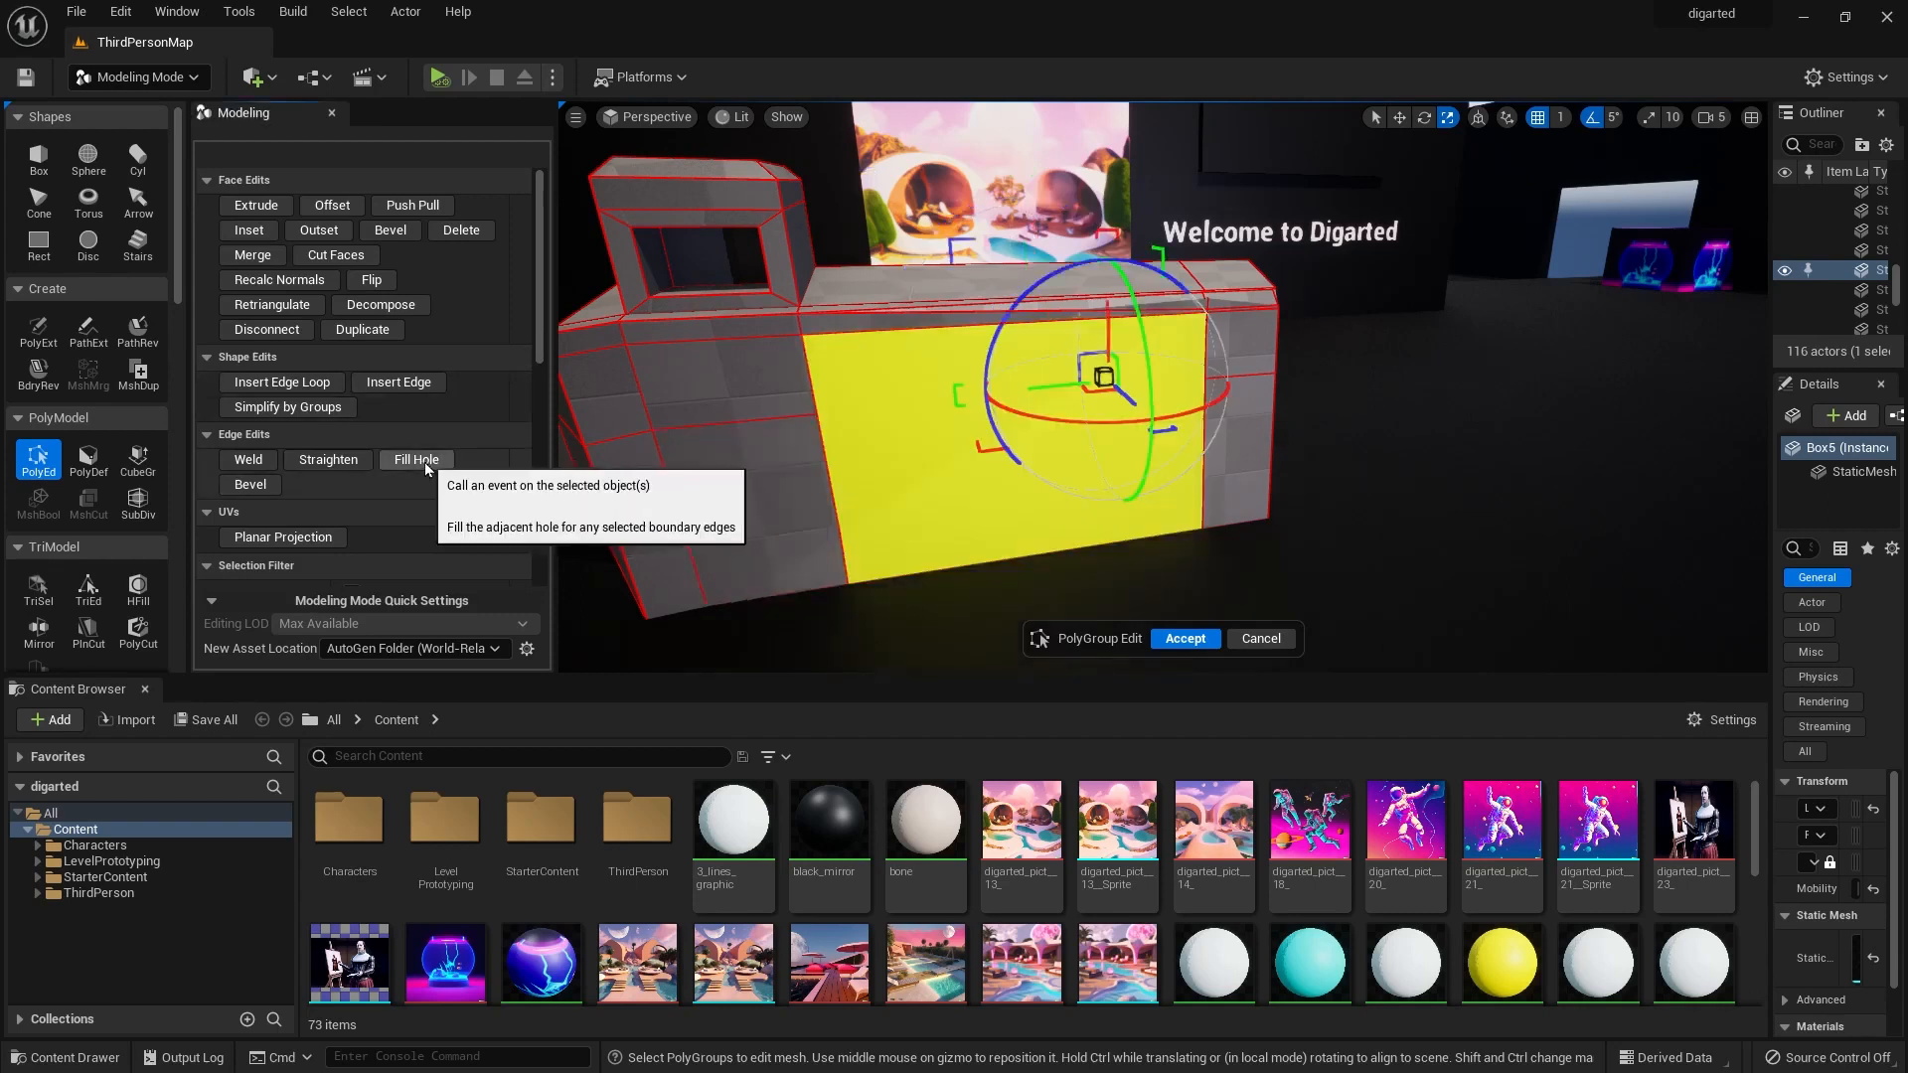
click(1188, 639)
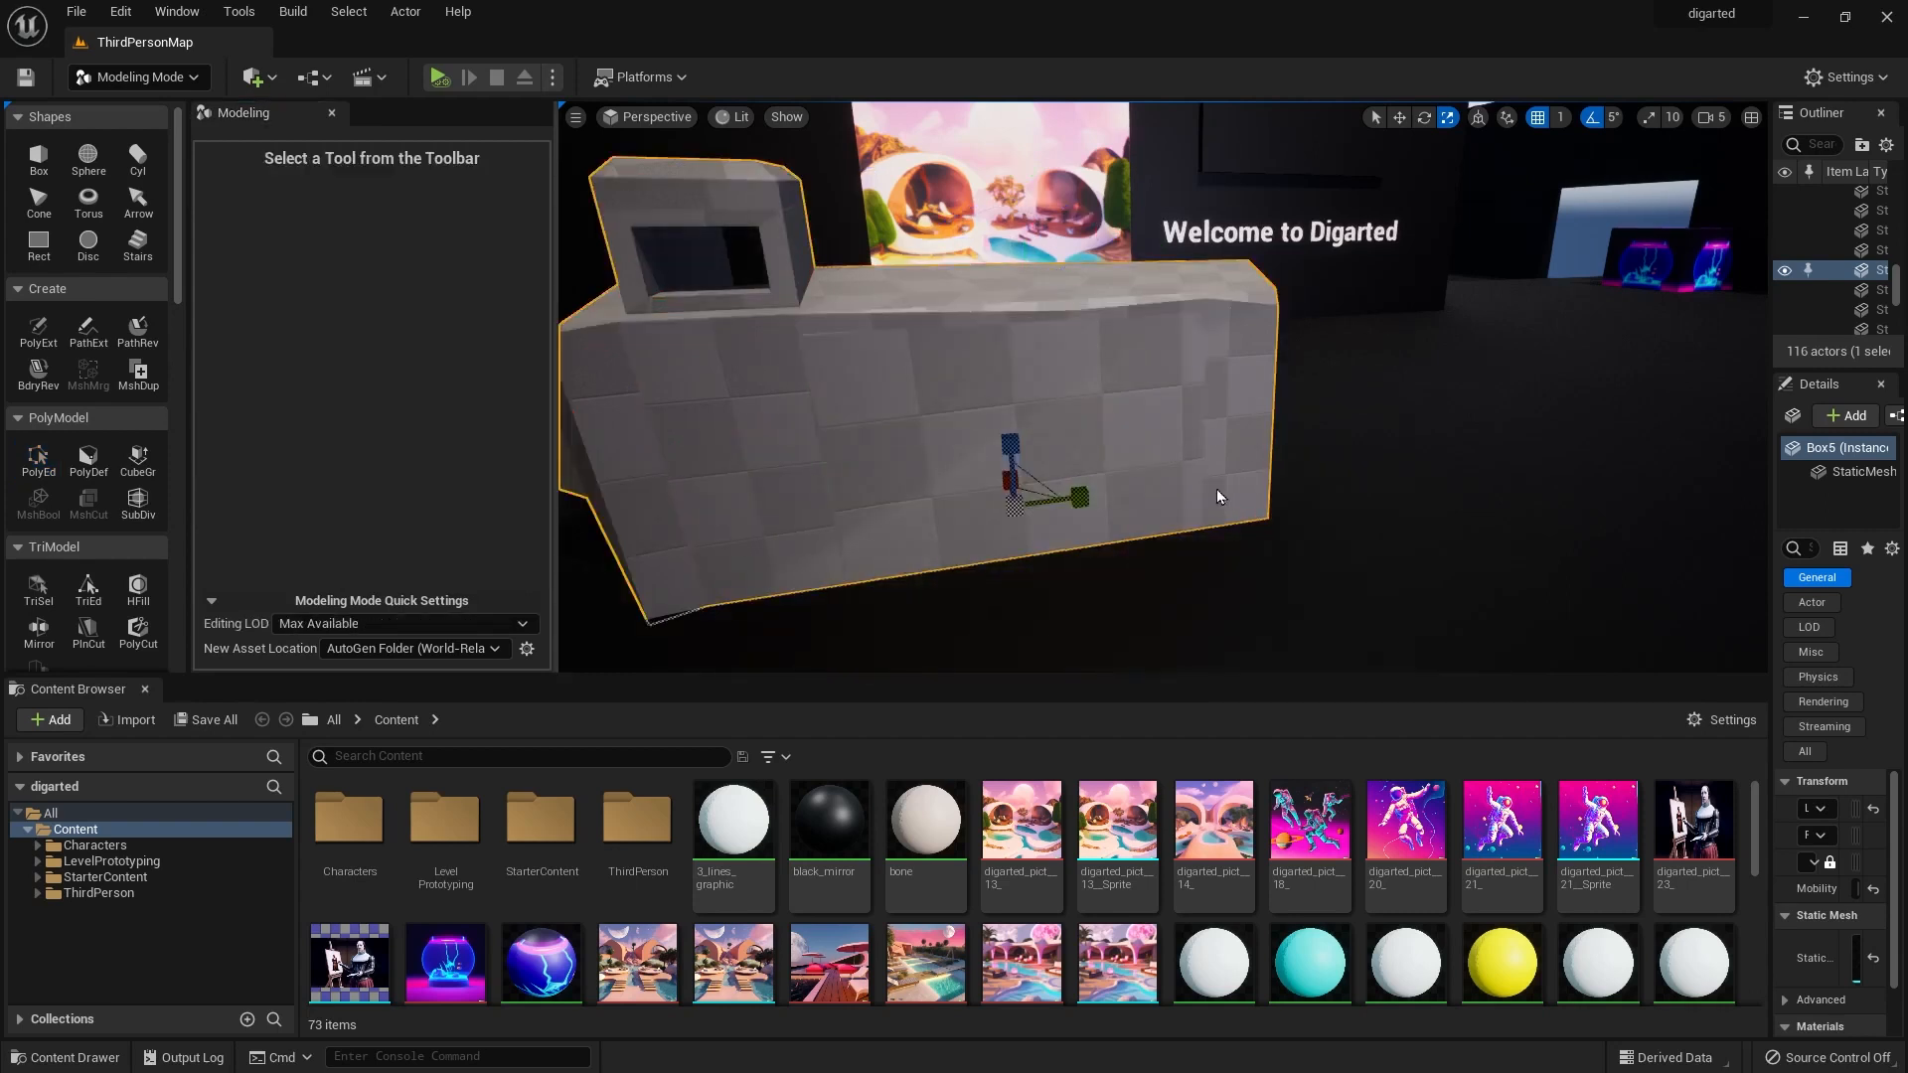
mouse_move(1218, 490)
right_down()
mouse_move(1317, 512)
mouse_move(1232, 527)
mouse_move(1233, 507)
right_up()
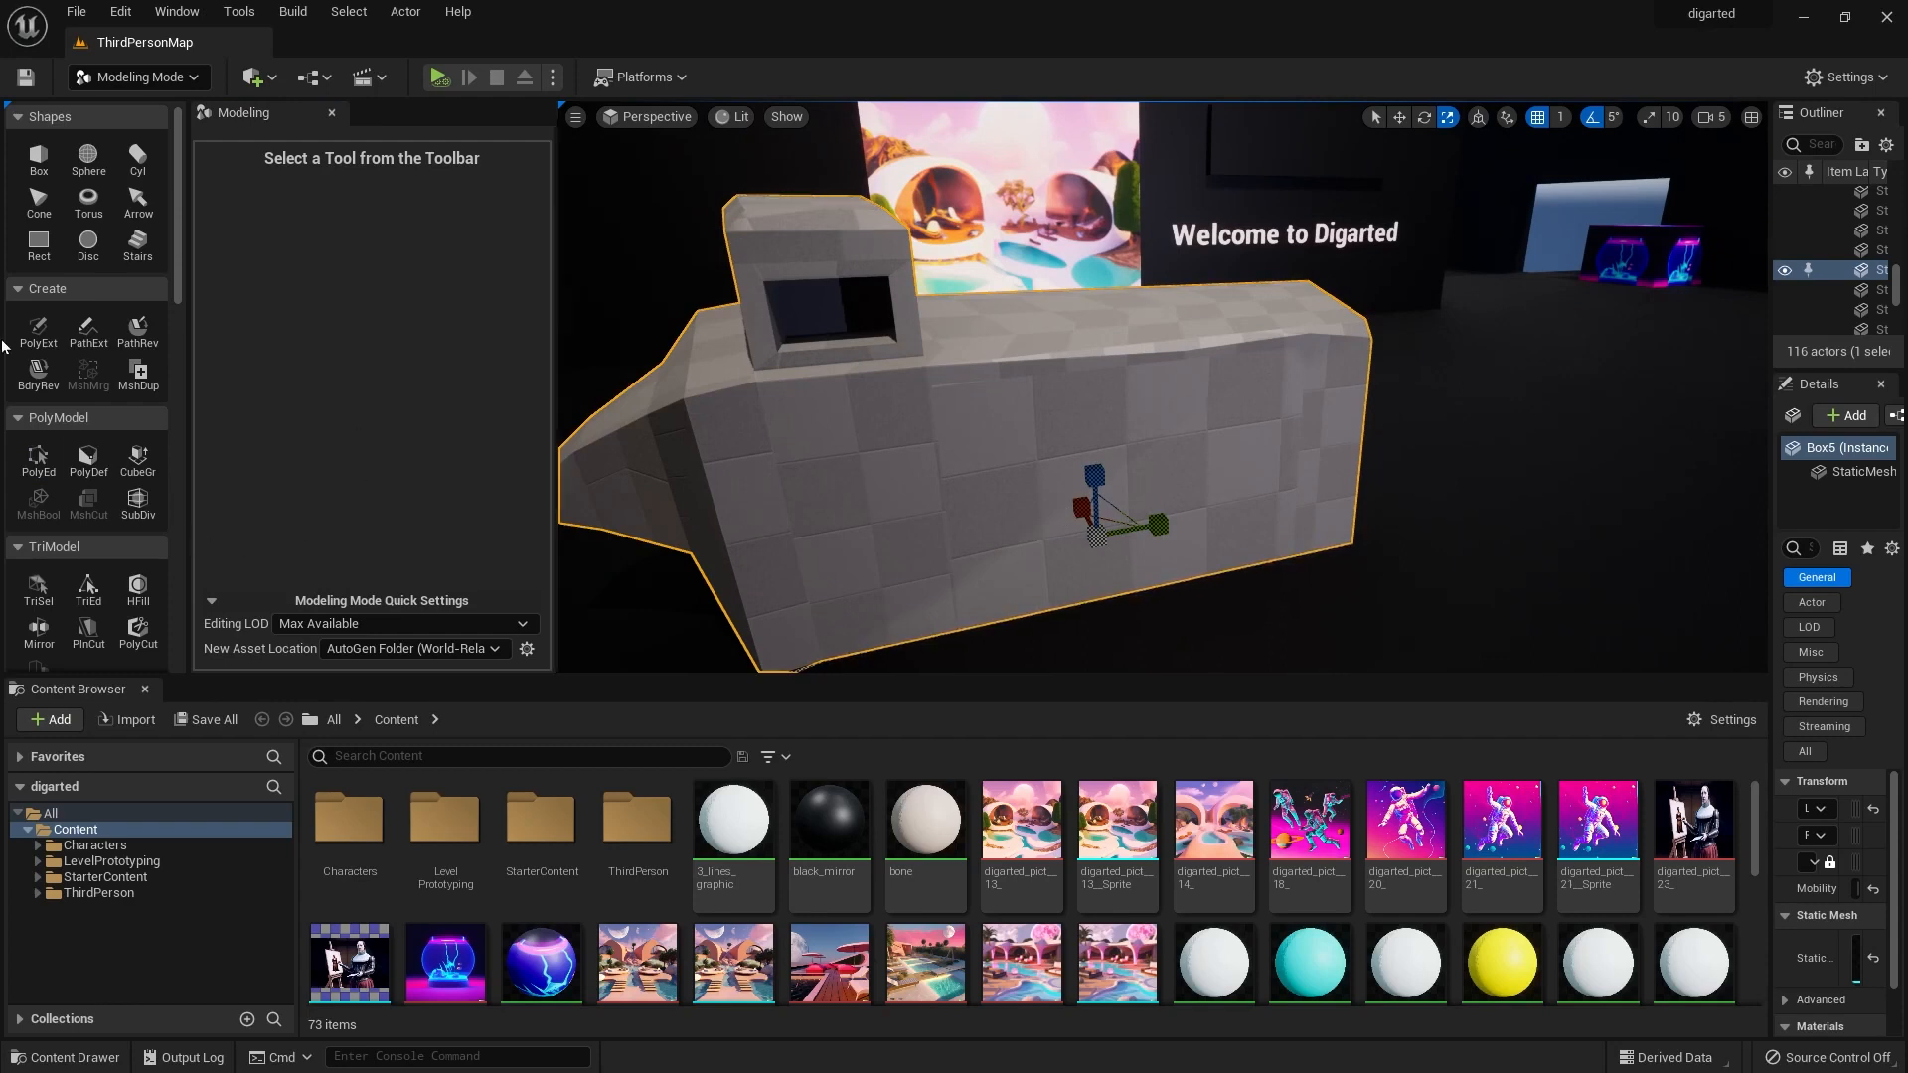
Insert diagonal edges across the corners of the large face on the box's long side with Insert Edge, and accept.
click(38, 457)
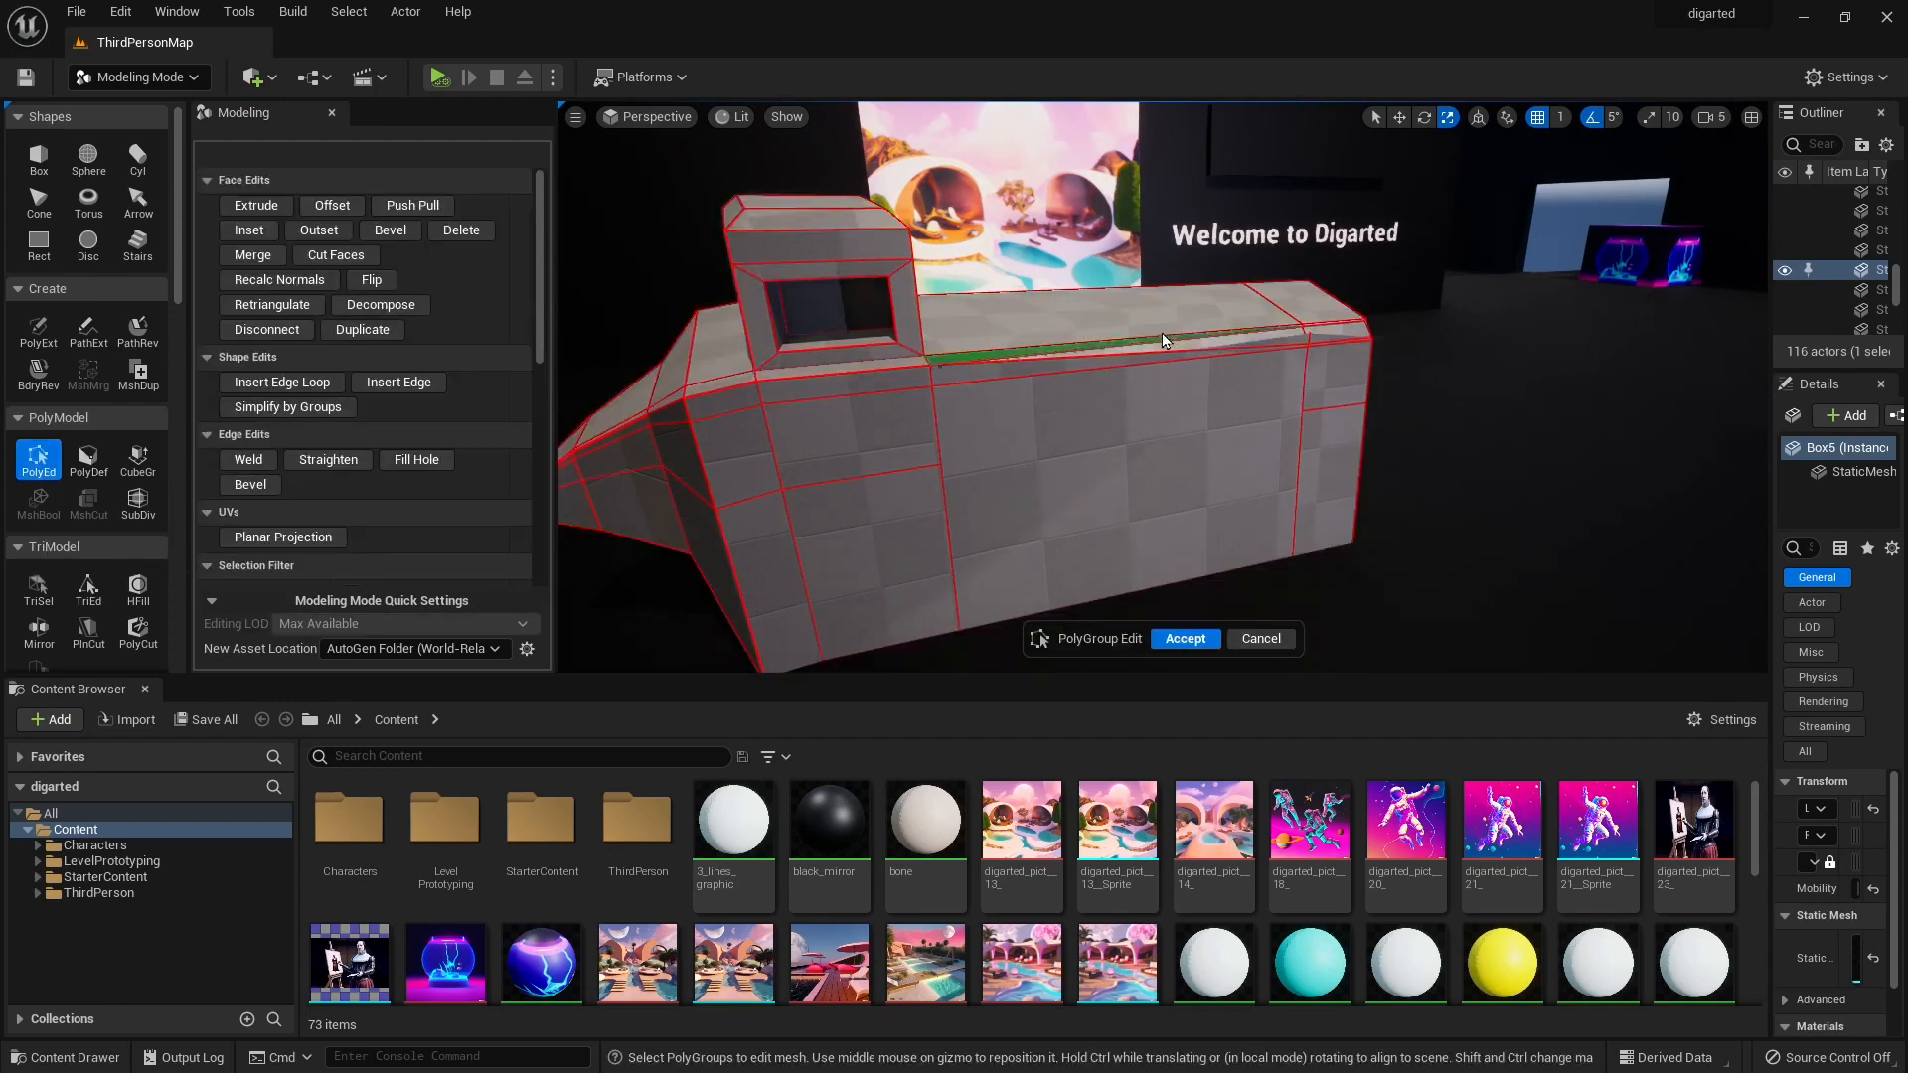
click(283, 381)
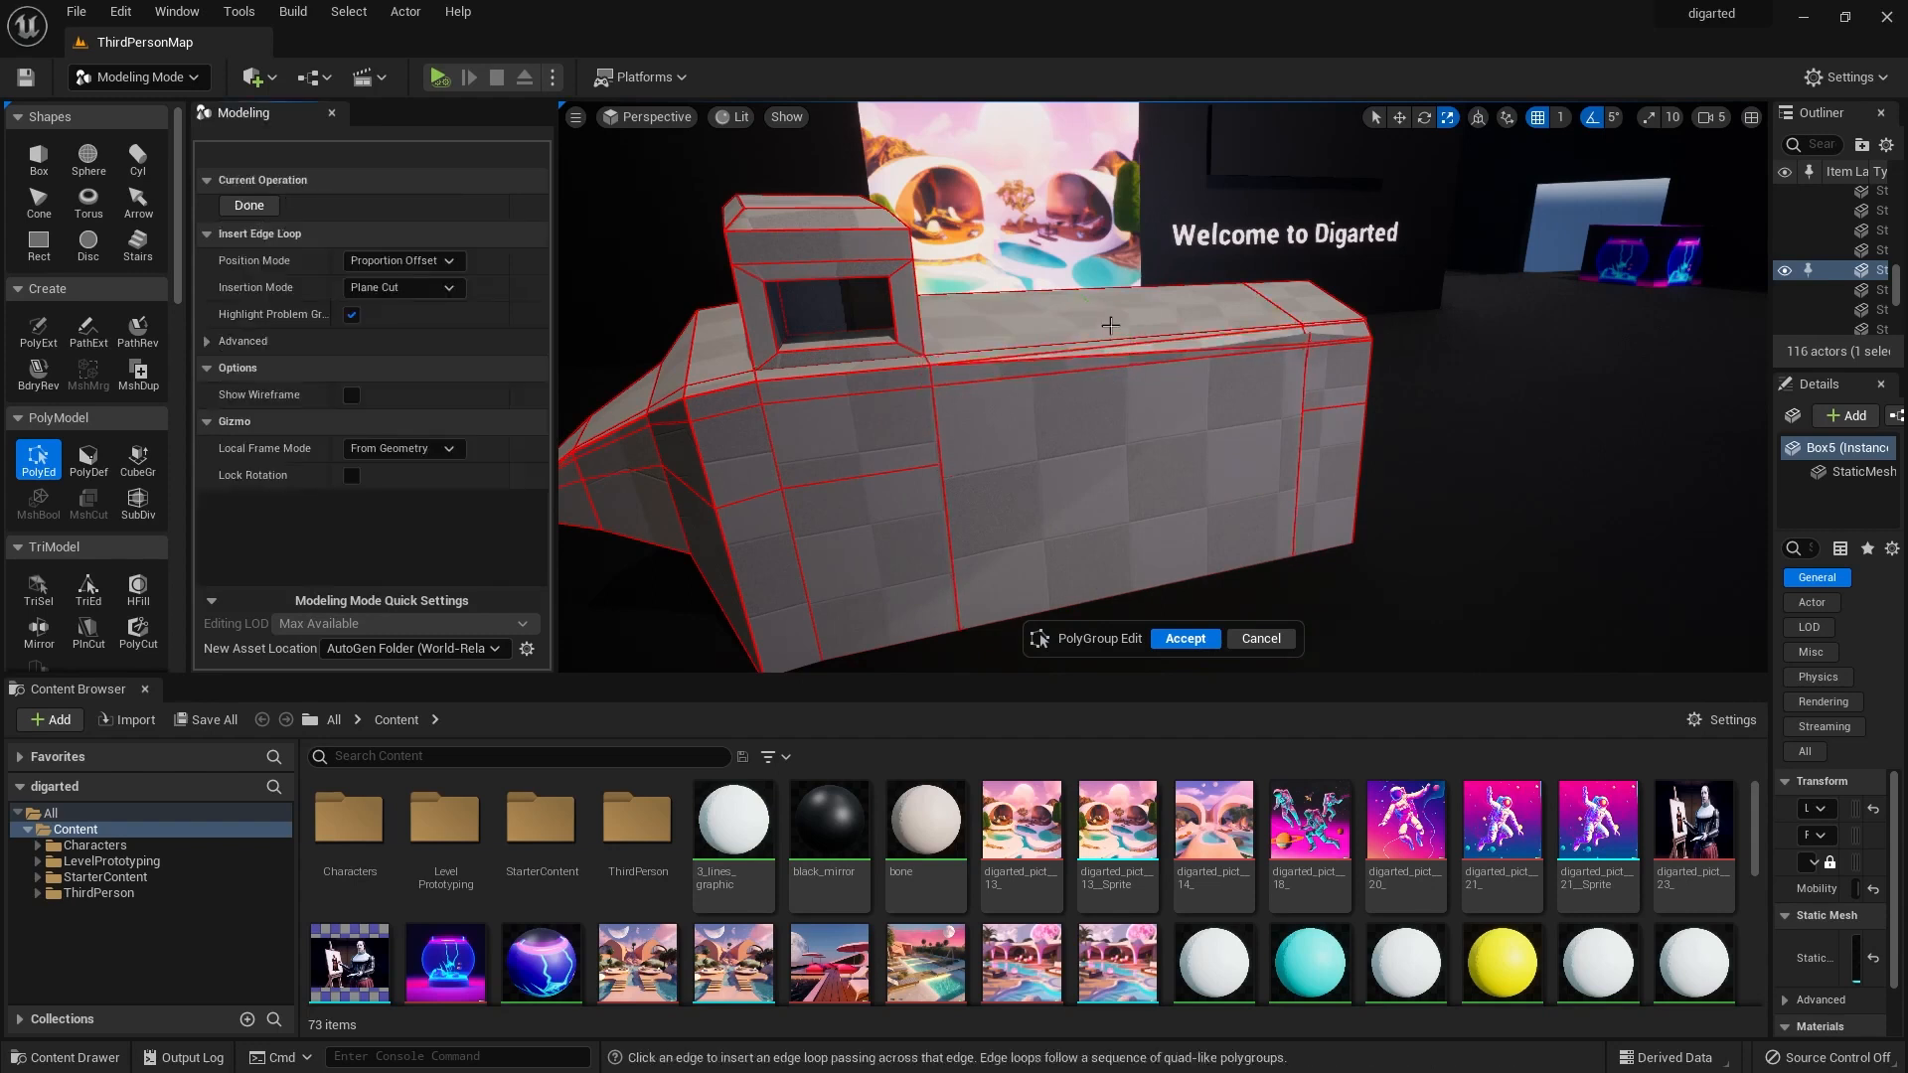
click(249, 205)
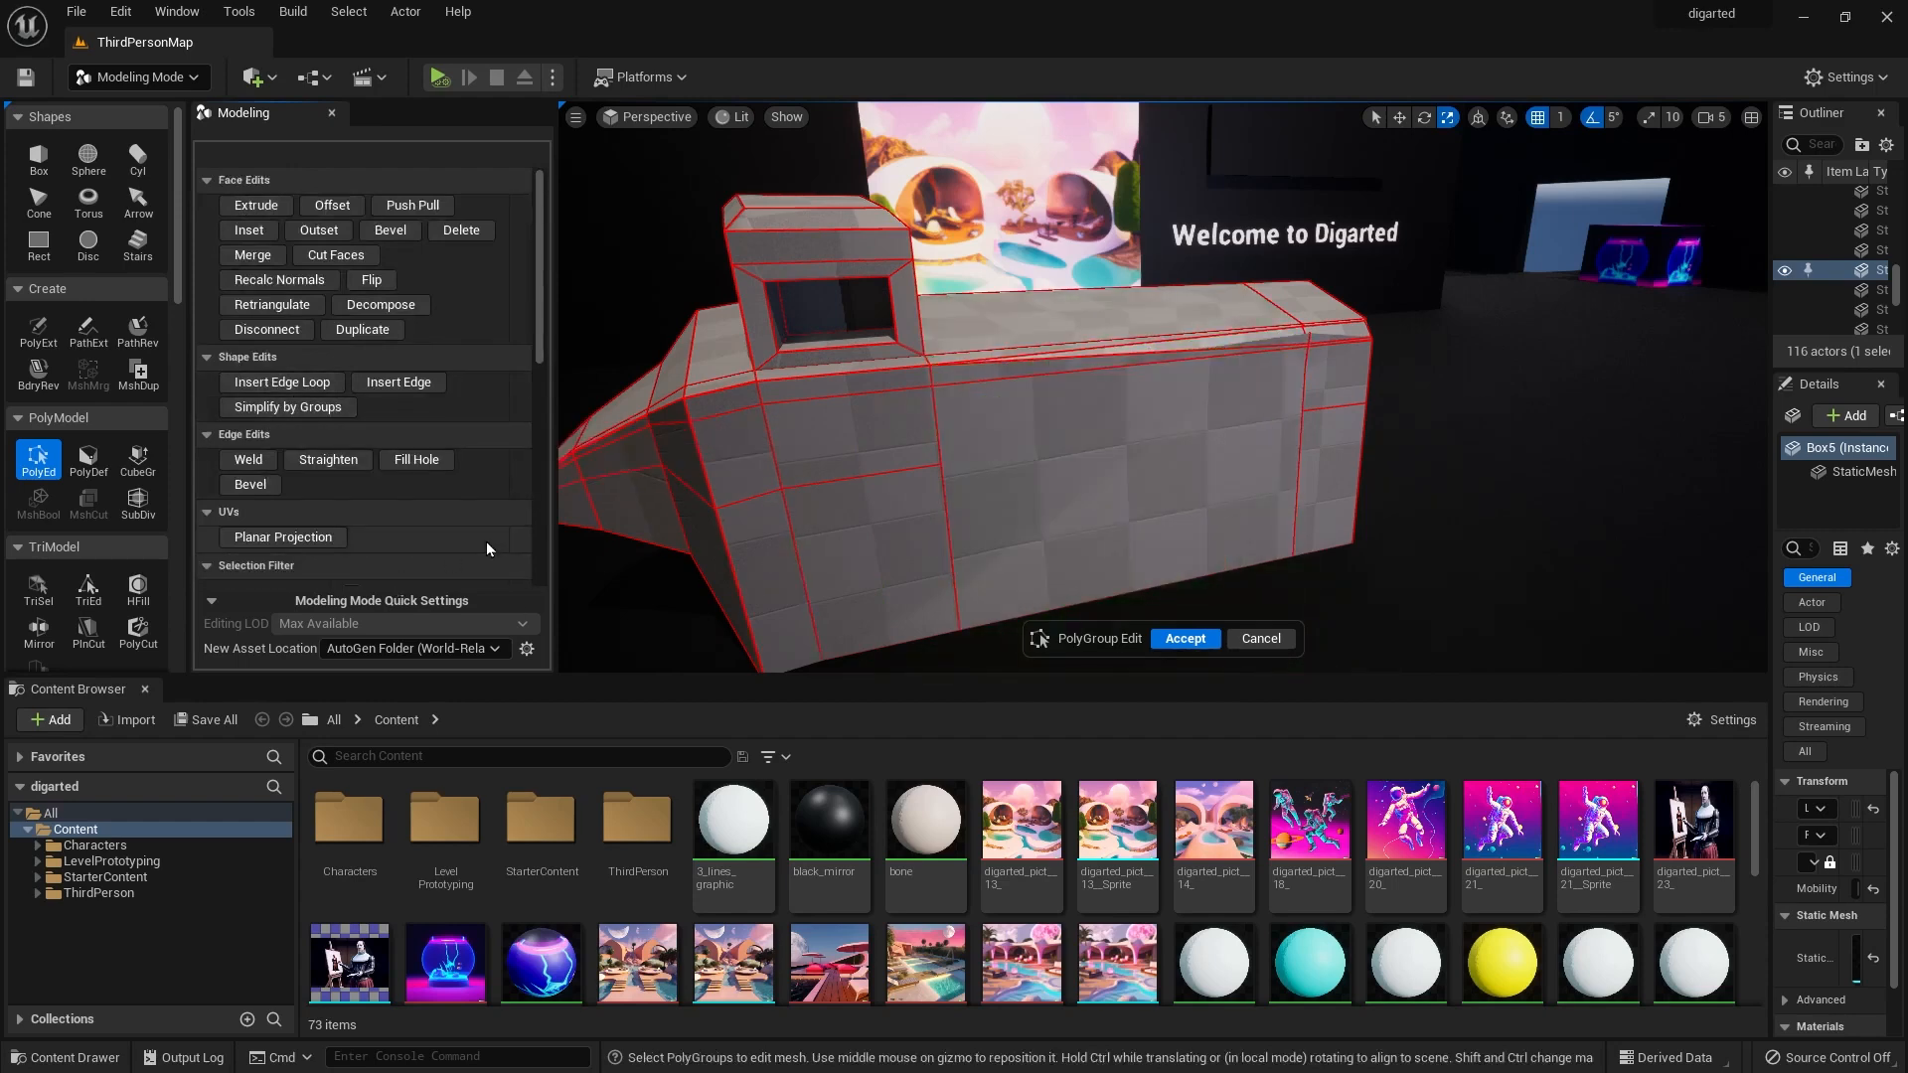
click(390, 384)
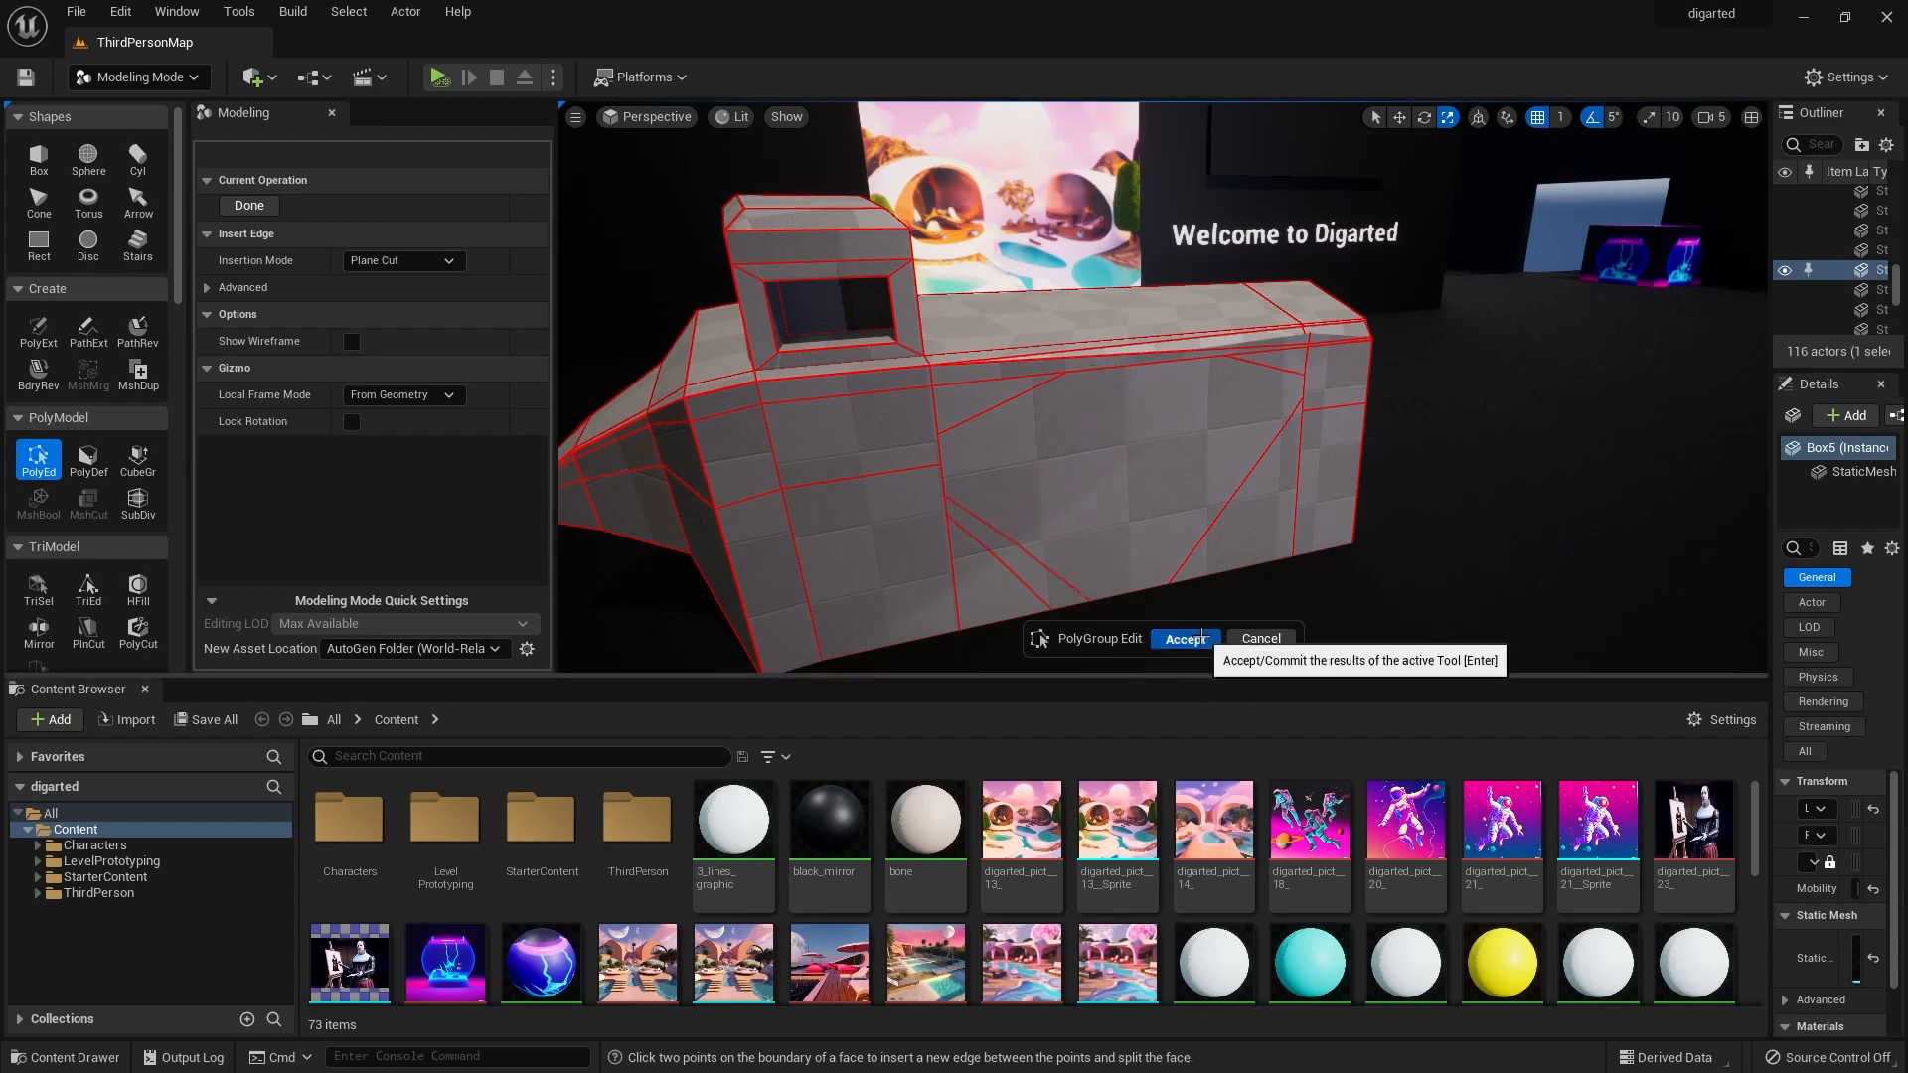
click(1185, 638)
Try an extrusion of the central face between the diagonal edges, undo it, and delete that face.
click(38, 458)
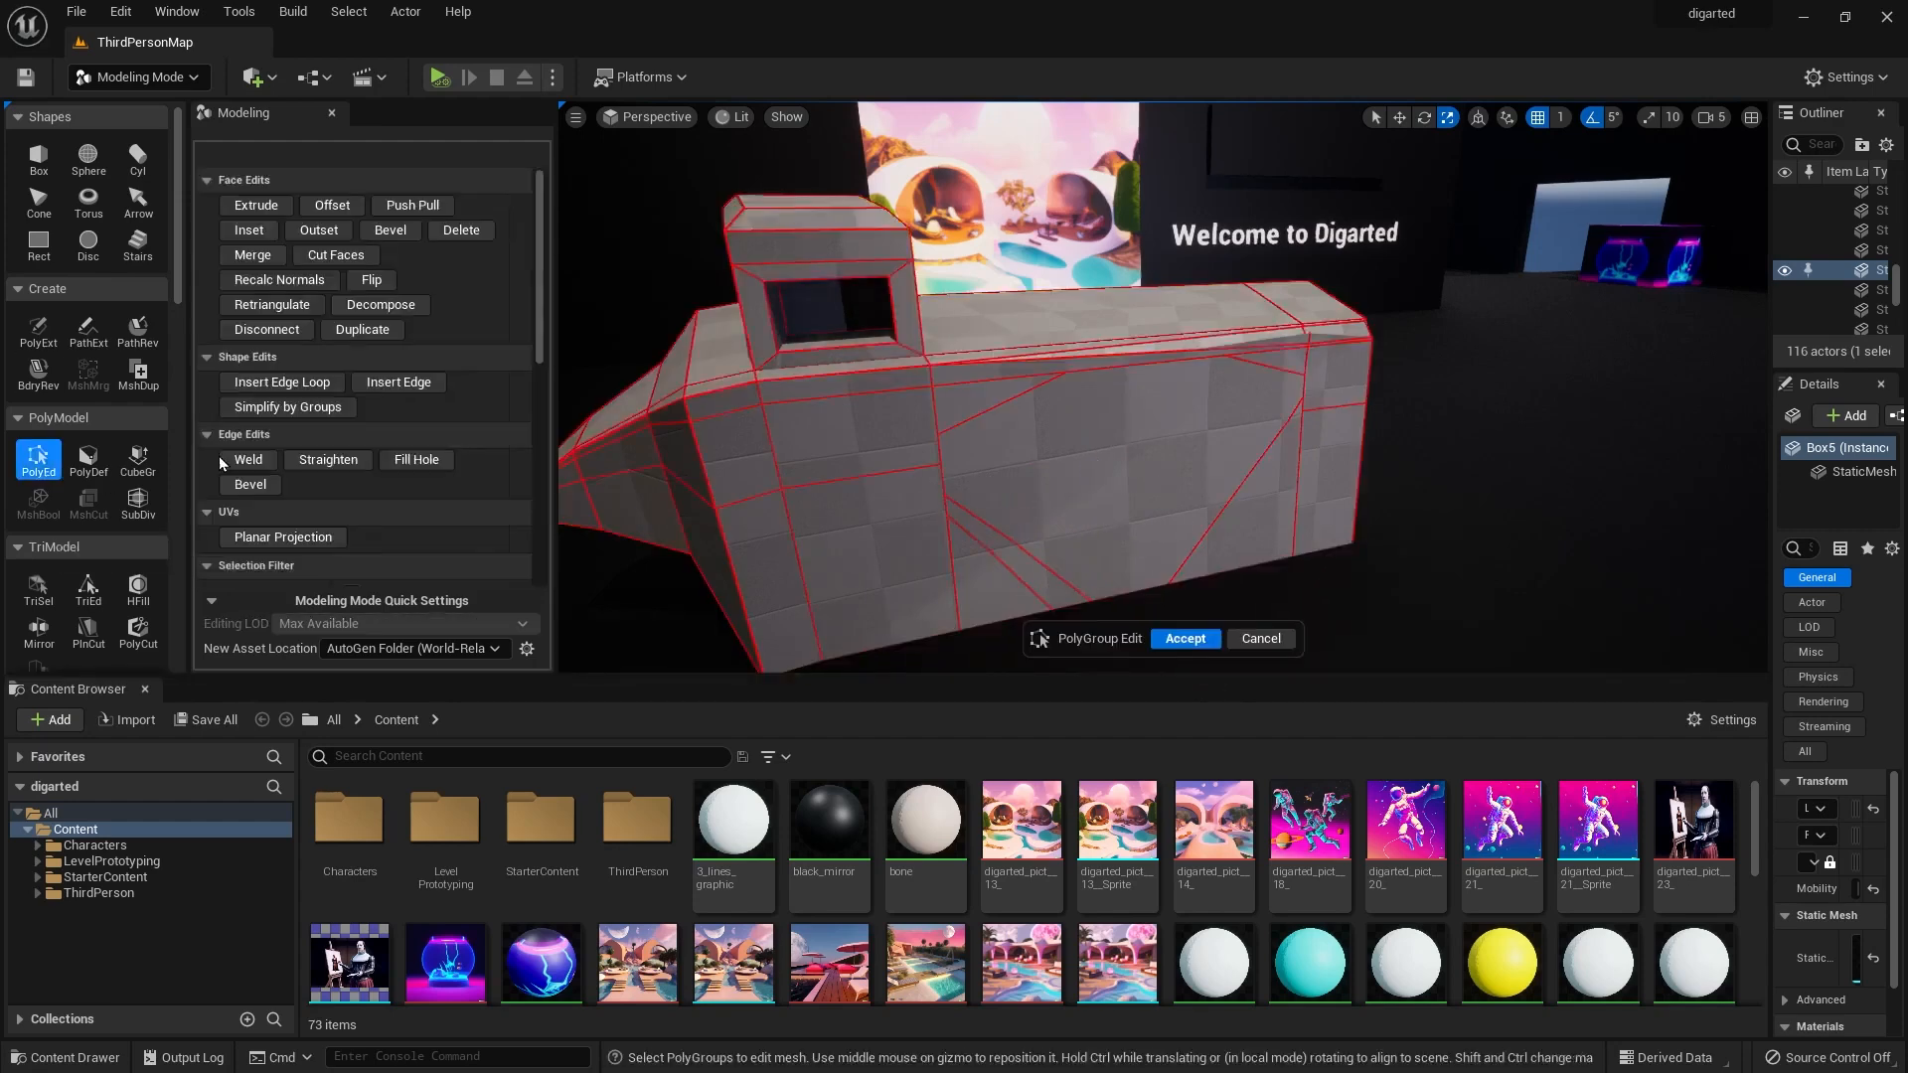
click(1143, 460)
click(258, 207)
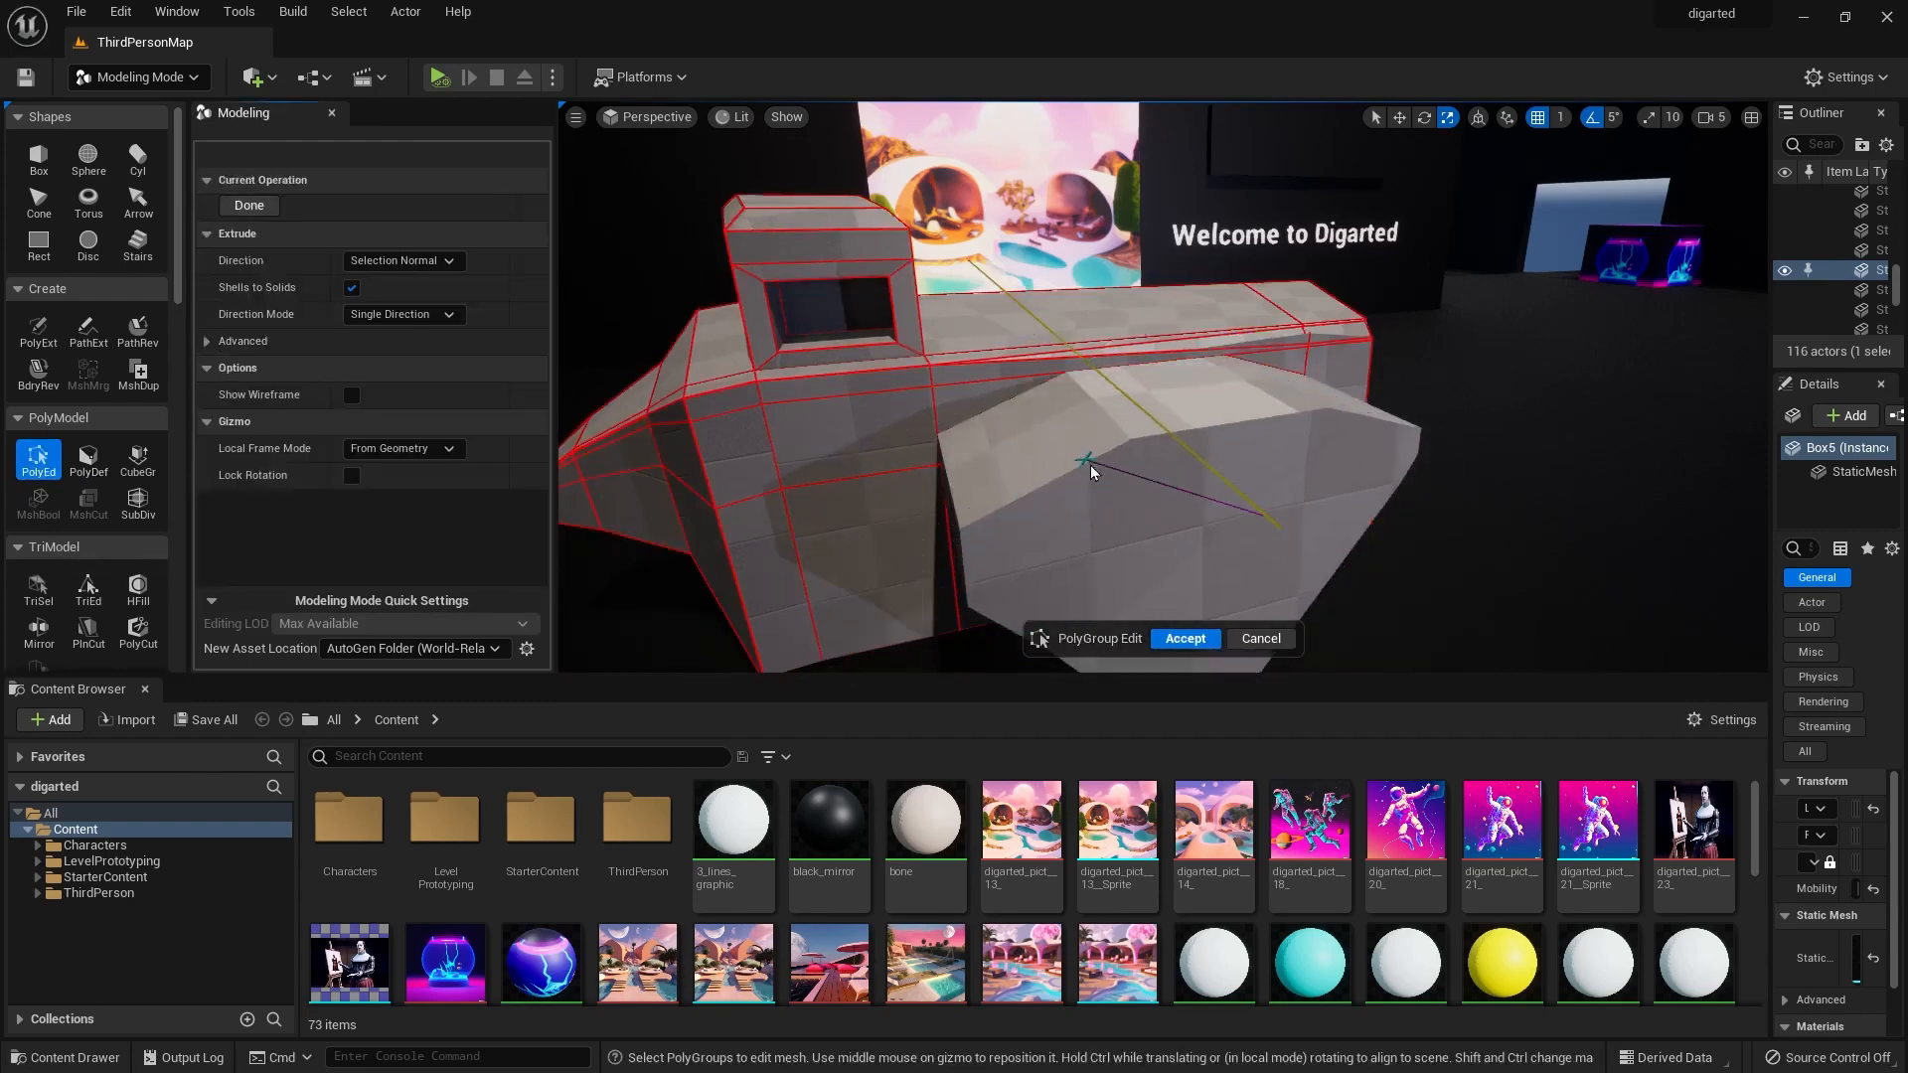
click(1092, 465)
key(ctrl+z)
key(Delete)
Try to transform the small face at the bottom of the opening, undo it, and accept the opening.
click(1127, 584)
right_drag(1132, 556, 1132, 527)
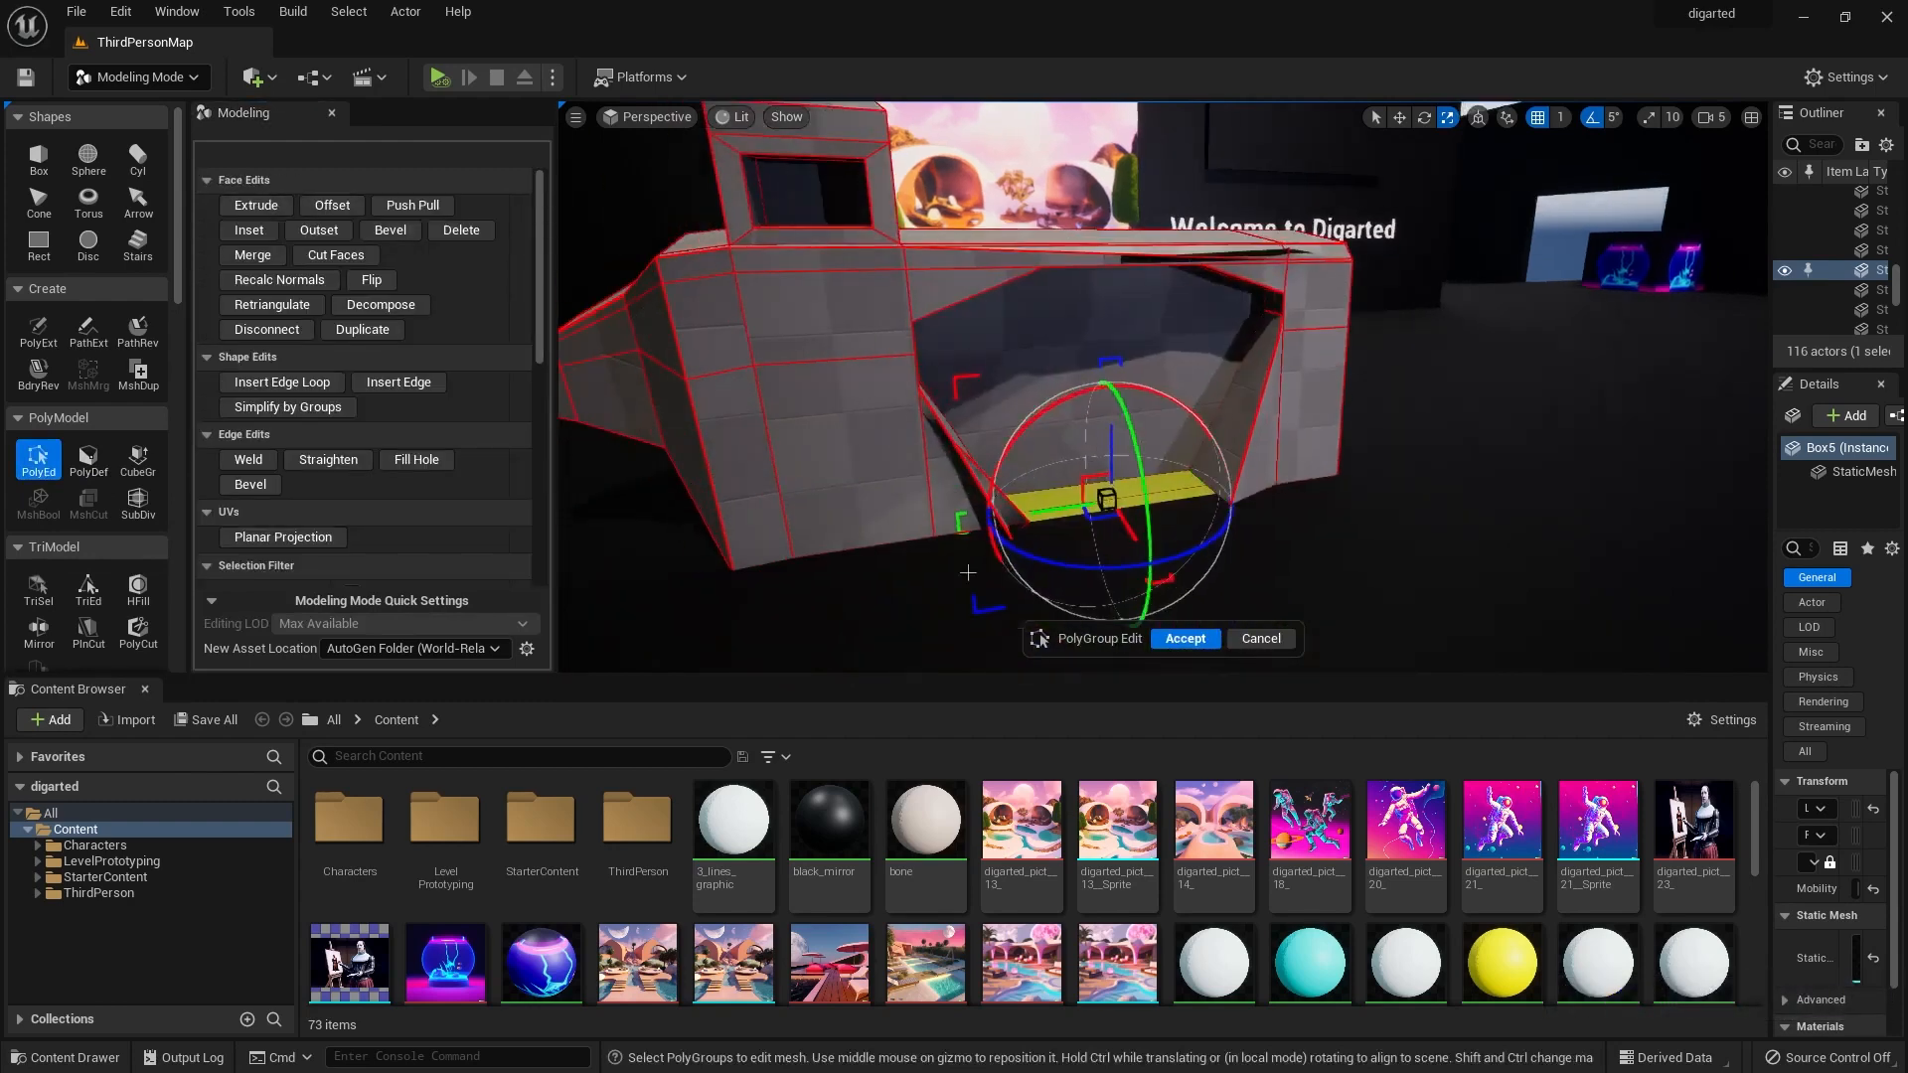
drag(1129, 518, 1132, 523)
key(ctrl+z)
click(1186, 639)
Extrude the upper and lower faces of the box's rear end together in PolyGroup Edit, and accept.
right_drag(1113, 467, 1332, 477)
alt+drag(1332, 477, 1508, 389)
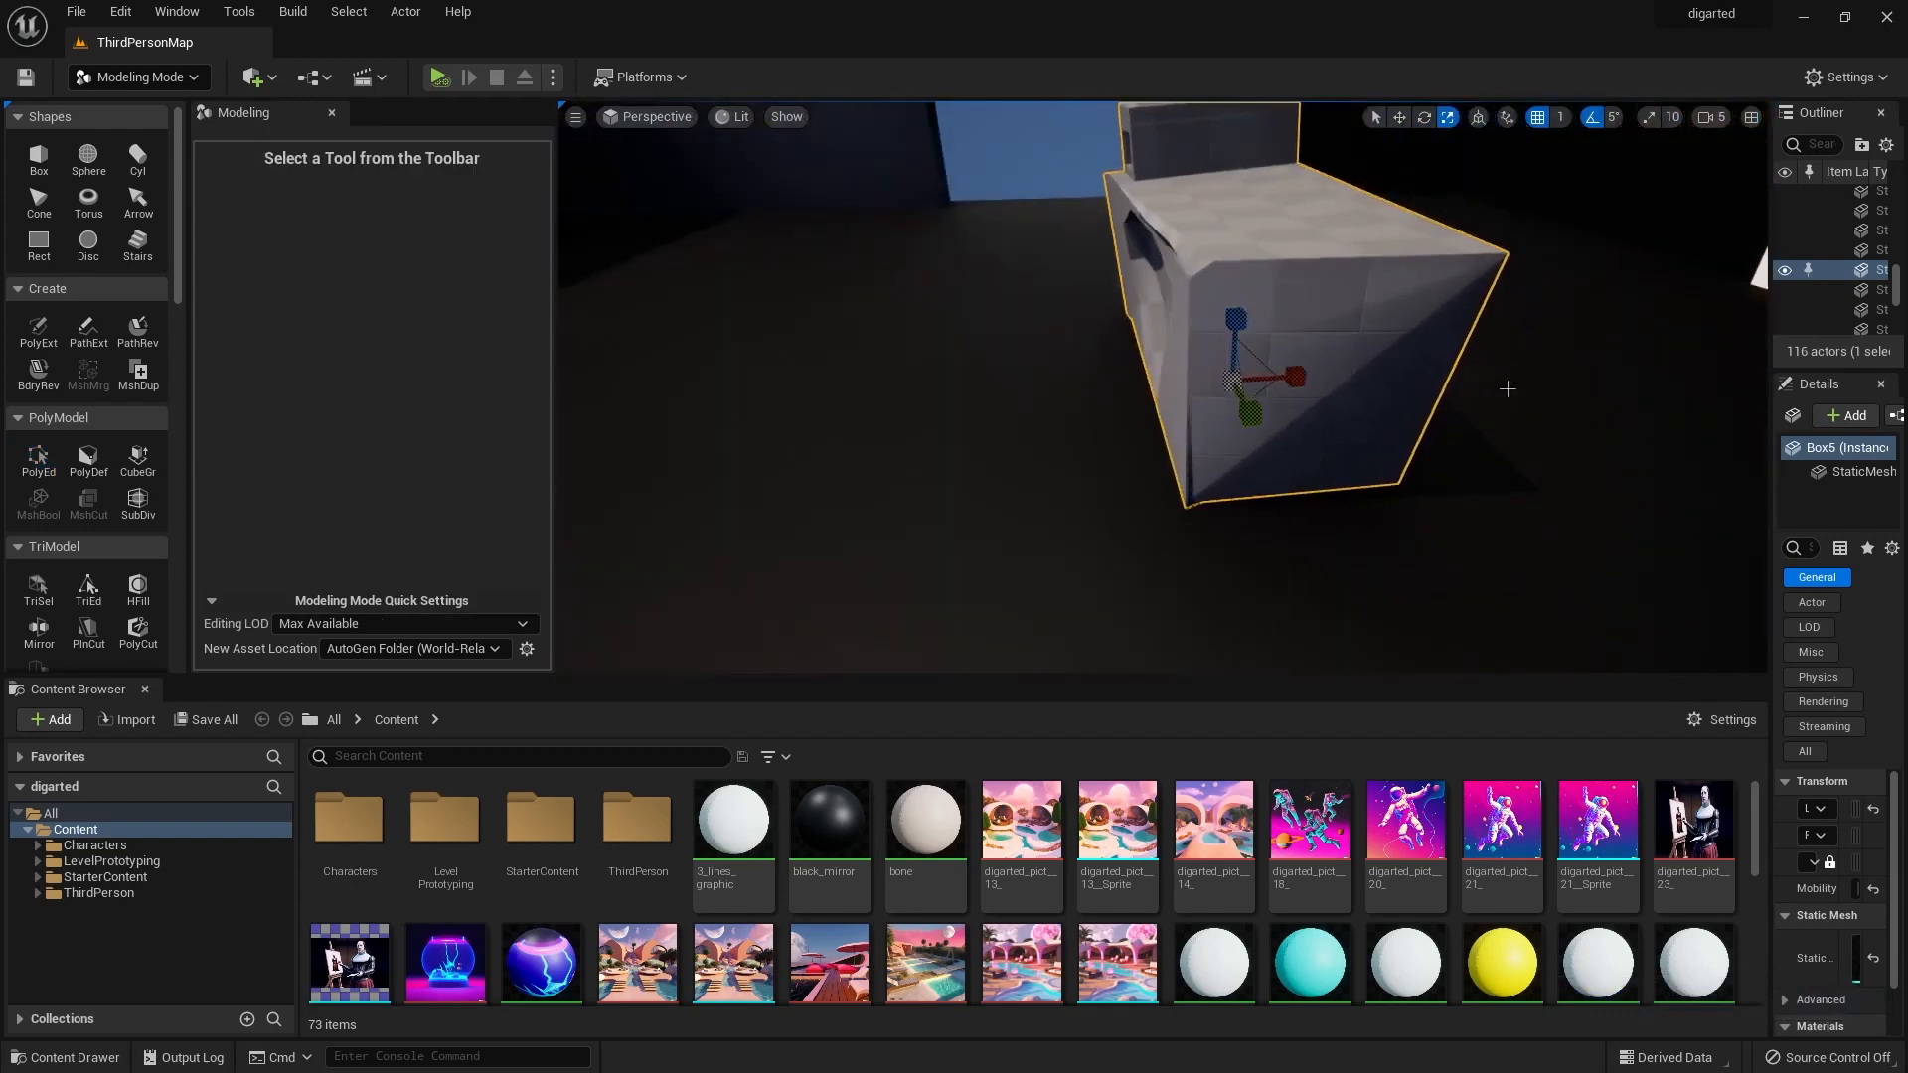
click(37, 459)
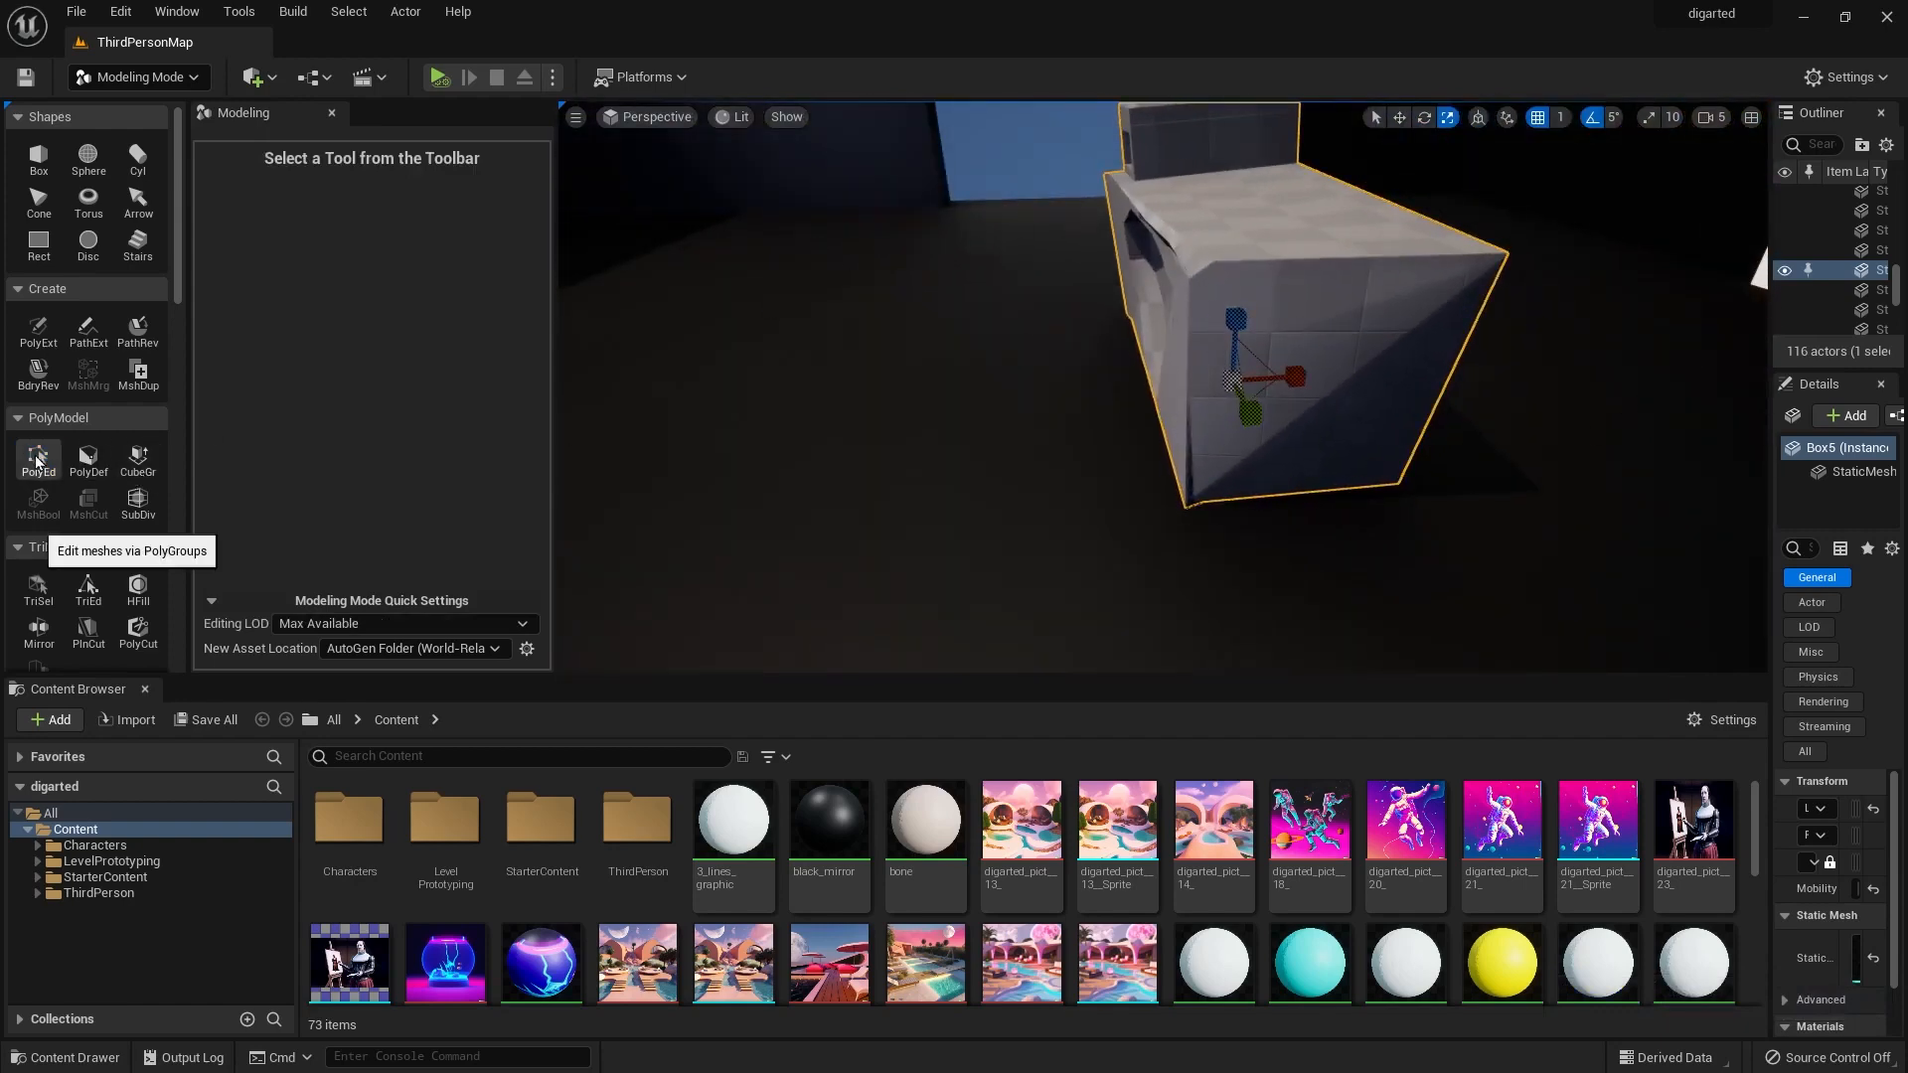
click(1383, 430)
shift+click(1362, 303)
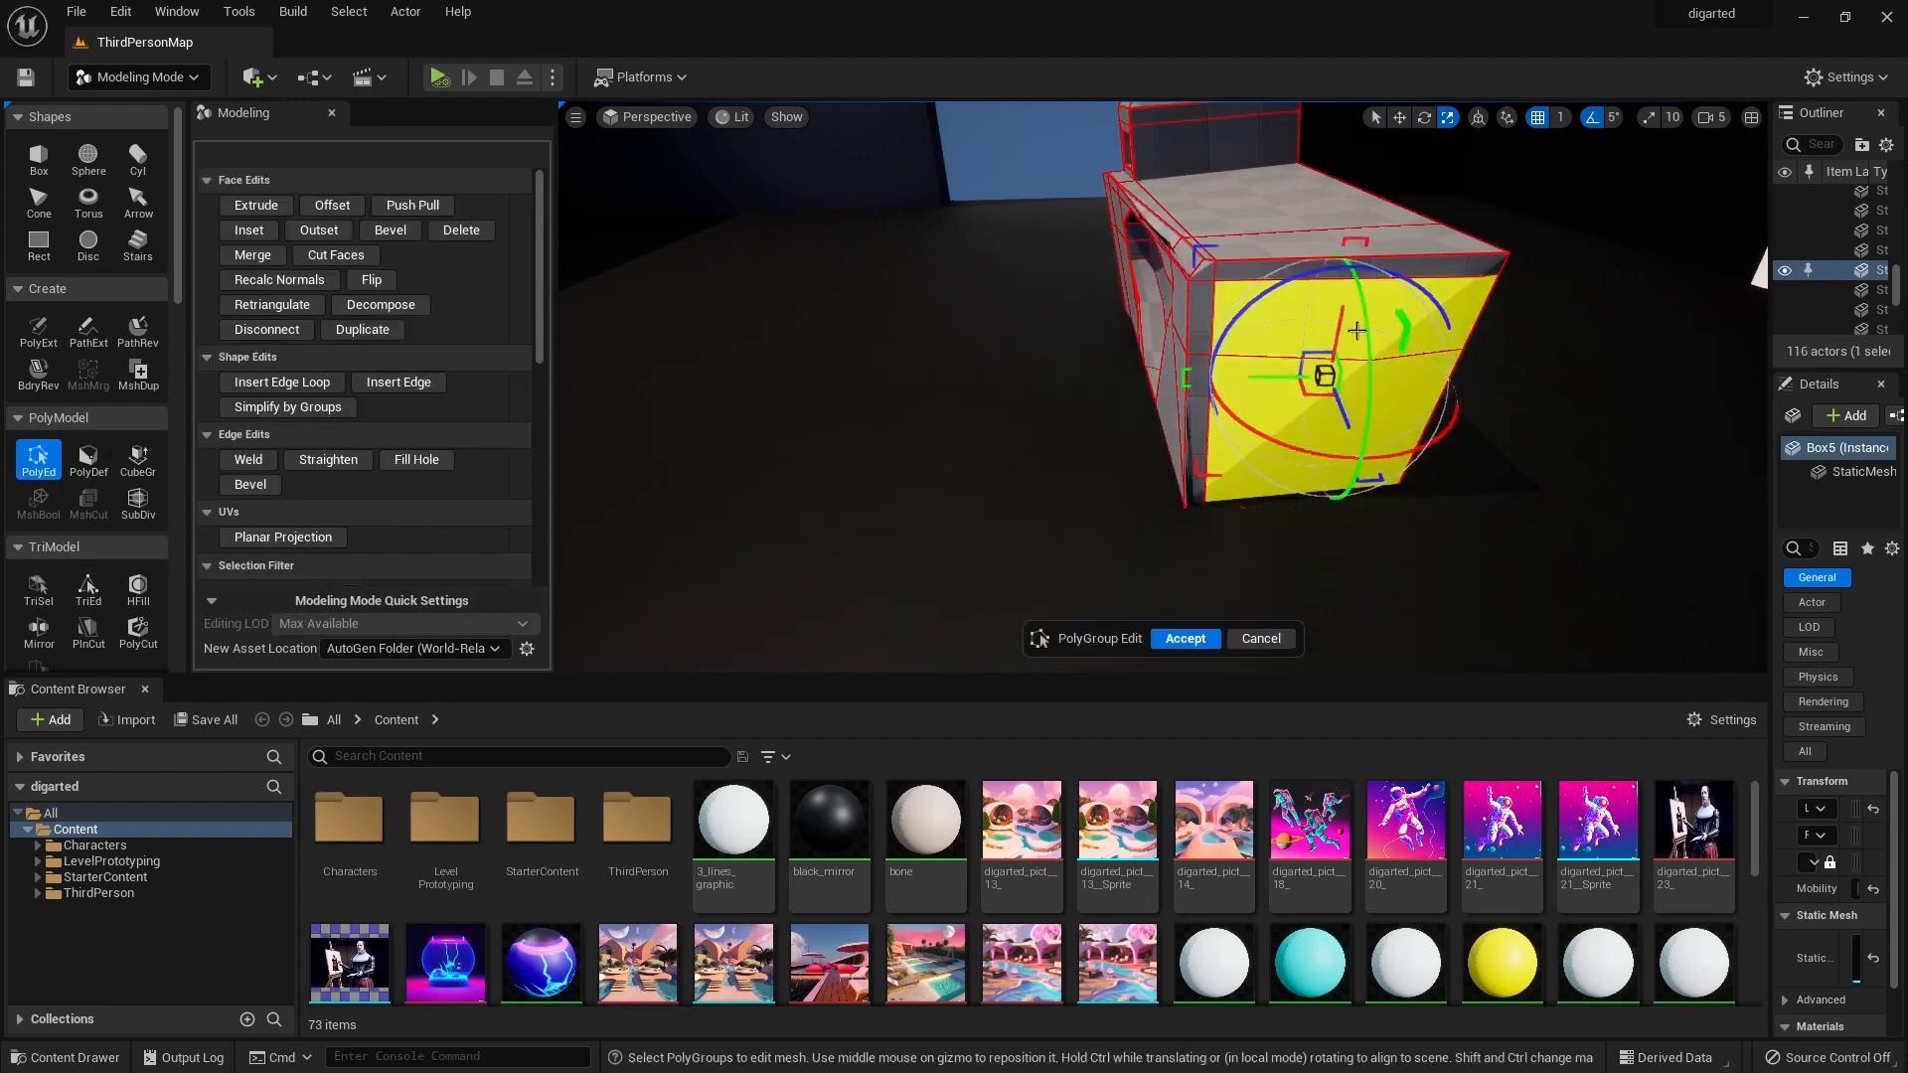
click(260, 207)
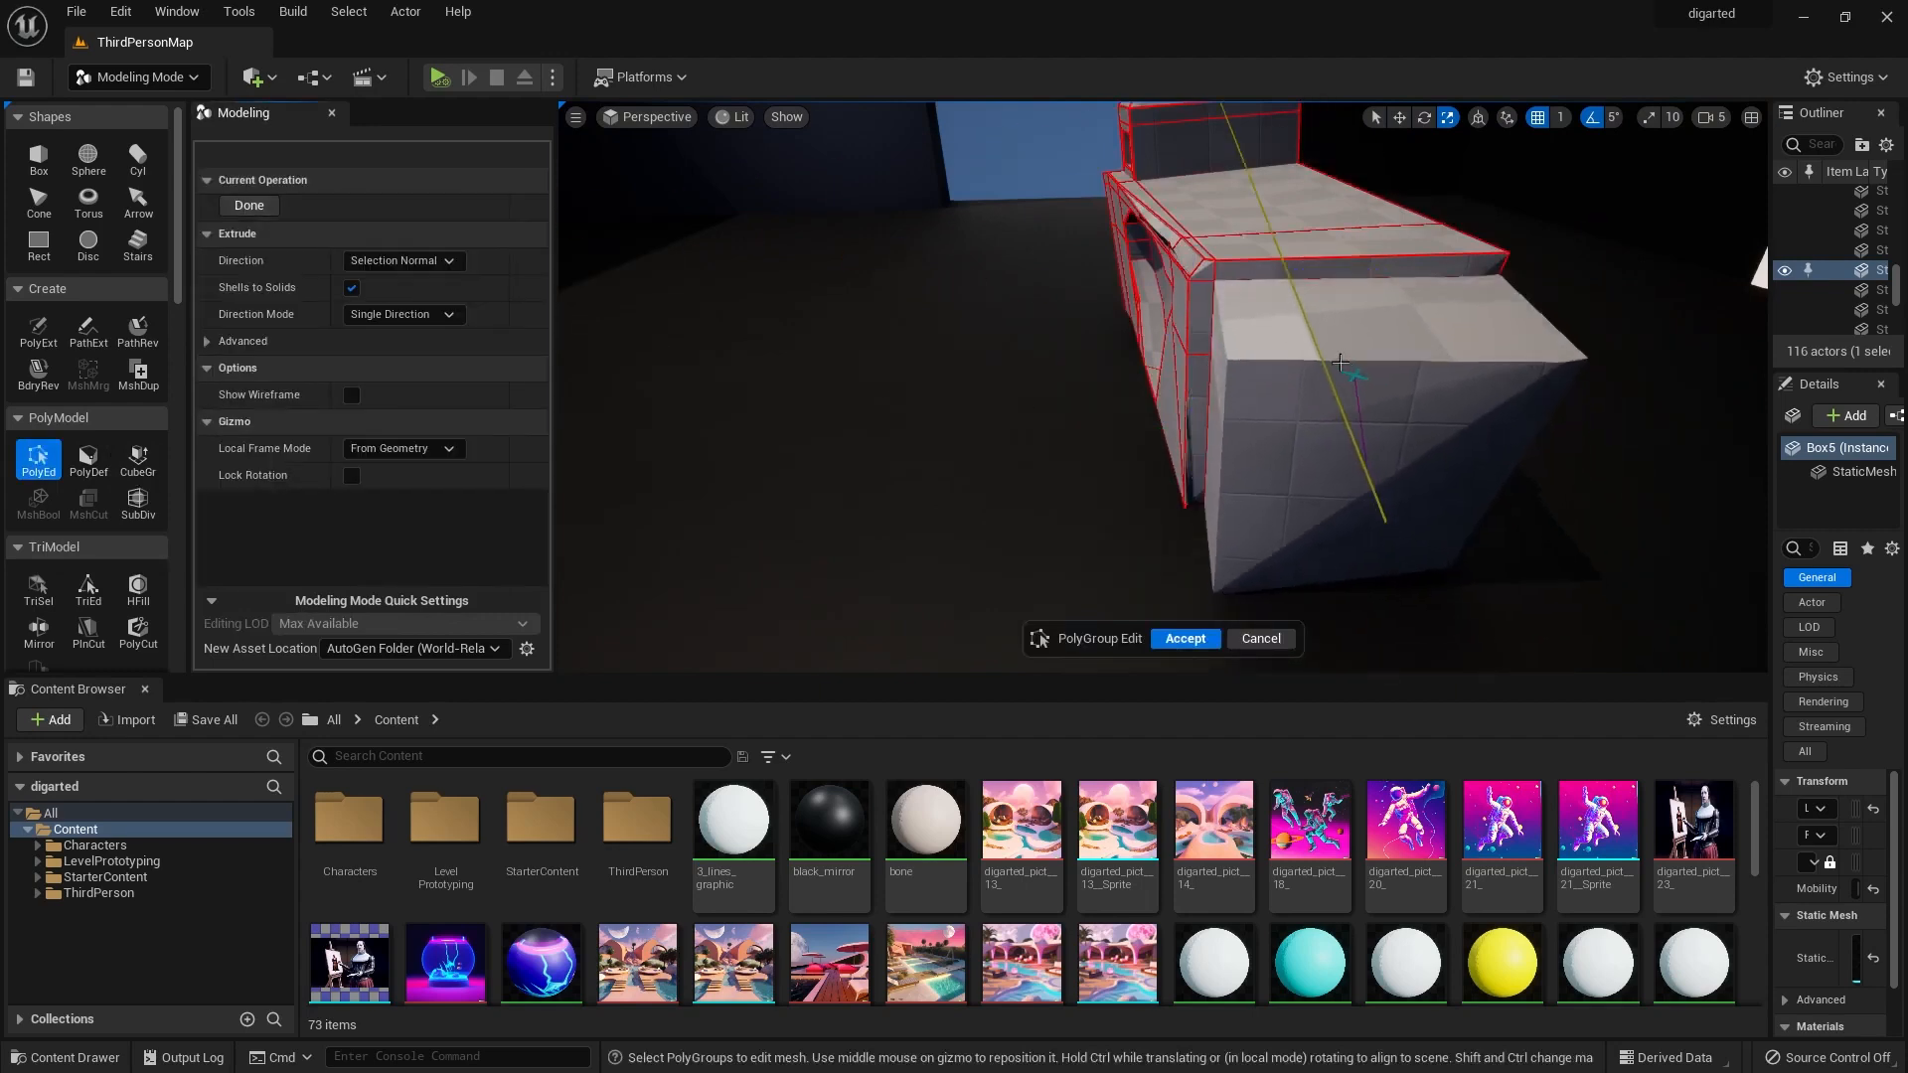
click(1316, 376)
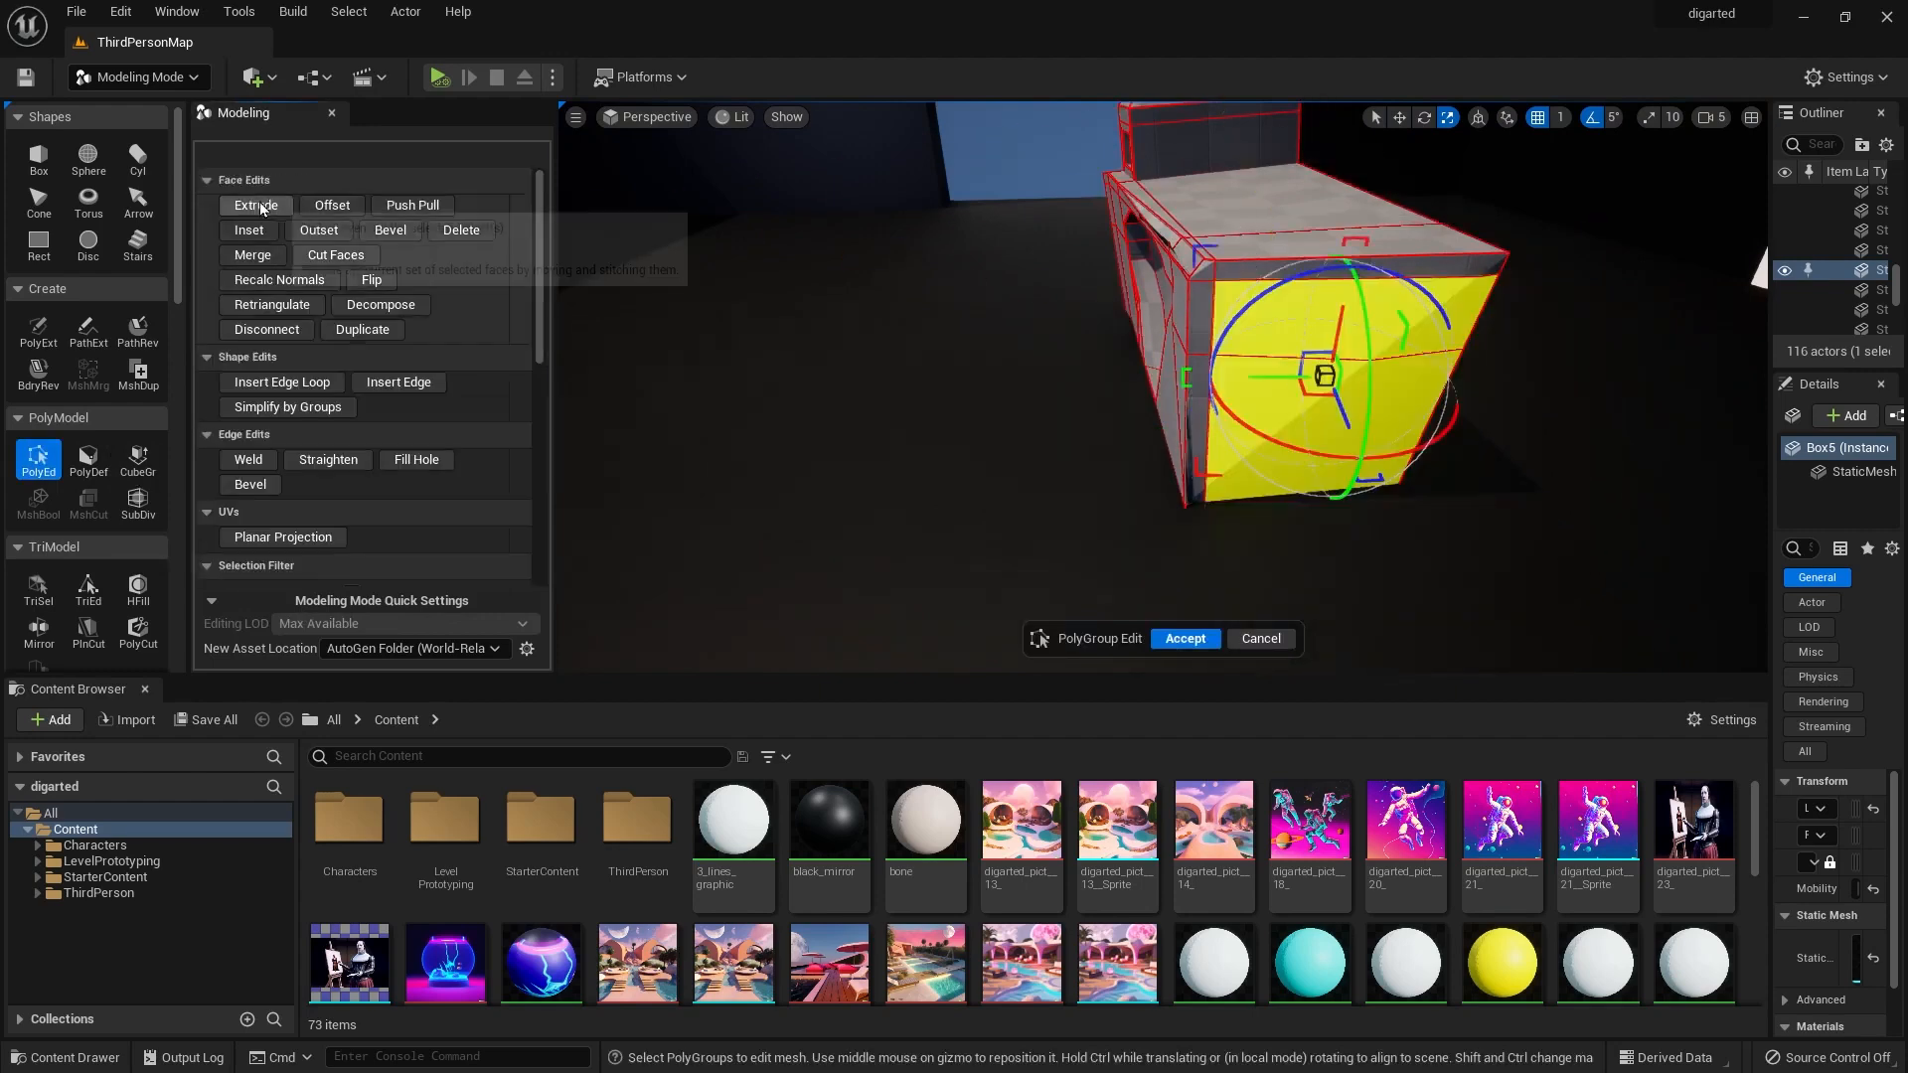
click(259, 202)
click(1327, 380)
drag(1356, 409, 1342, 393)
click(1186, 639)
Raise and narrow the top section above the opening into a tapered roof in PolyGroup Edit, accept, and save everything.
right_drag(1372, 467, 1461, 505)
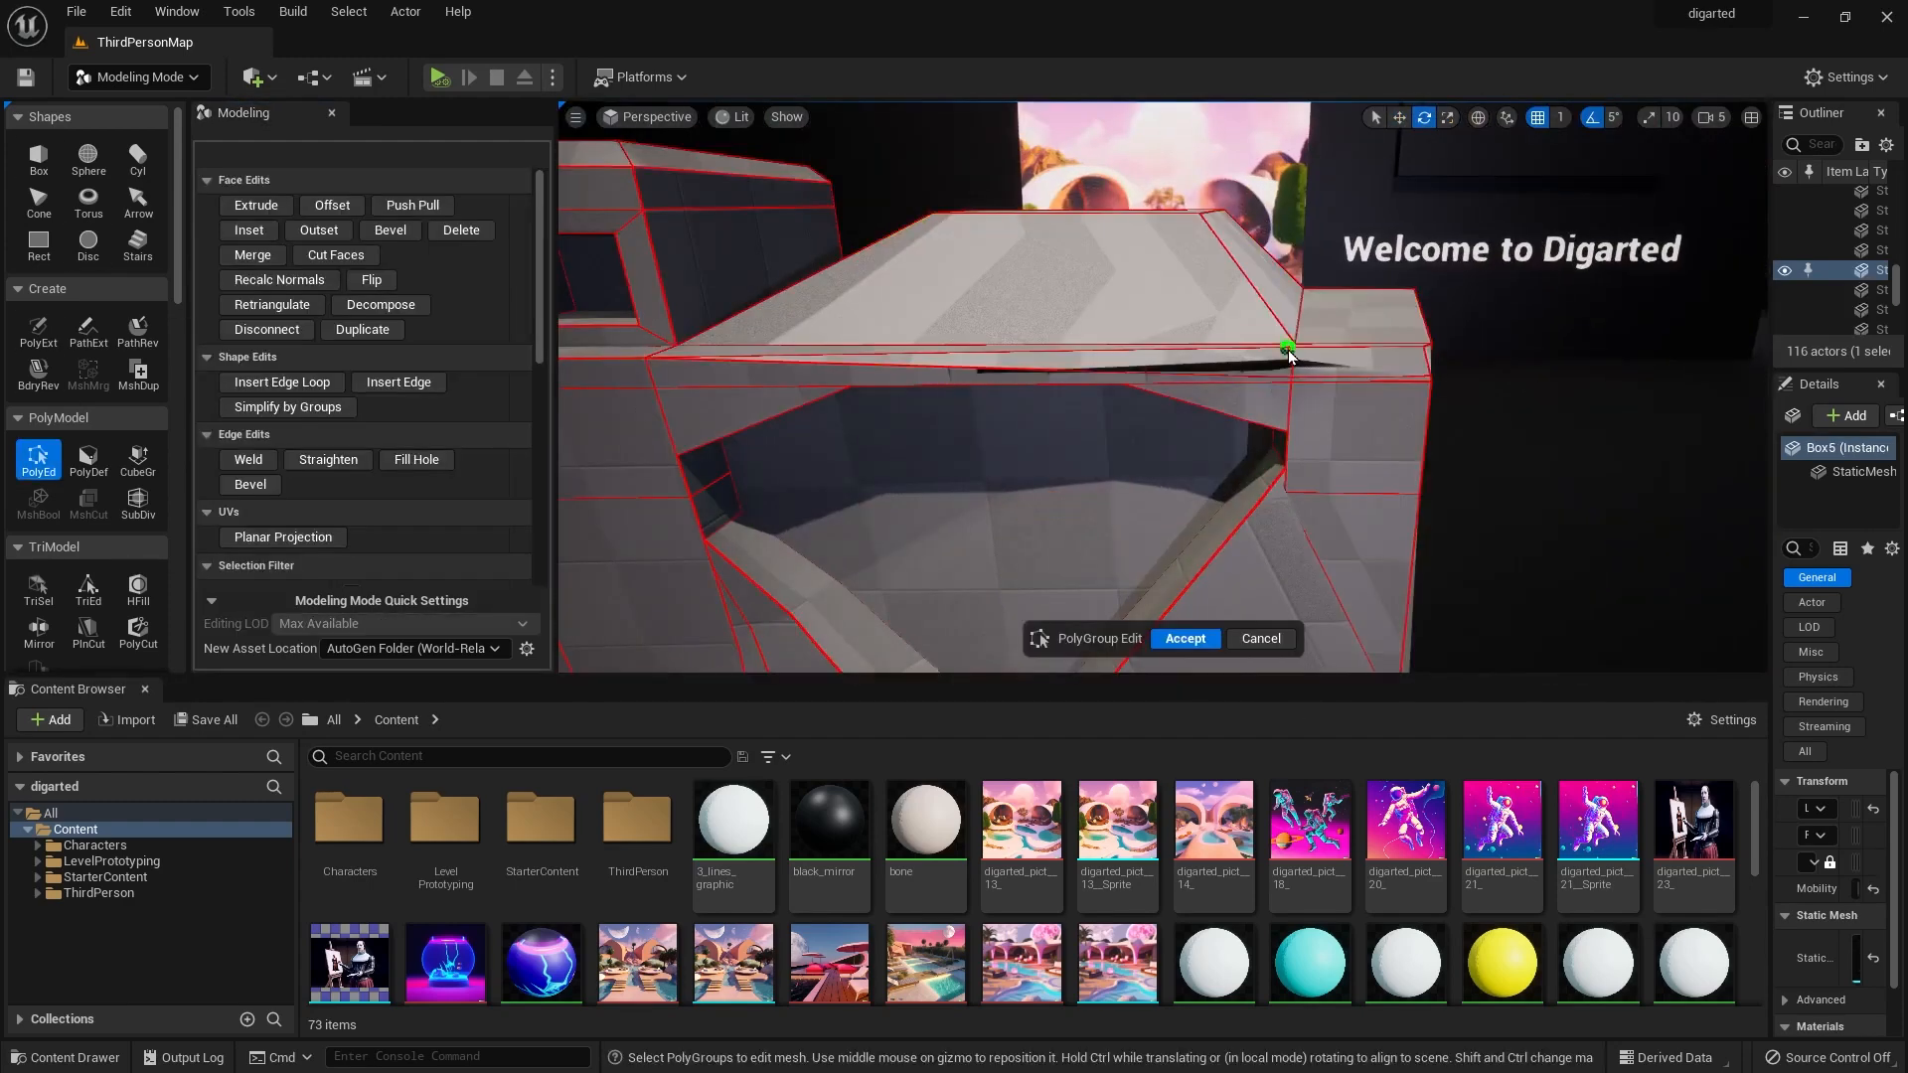
click(978, 224)
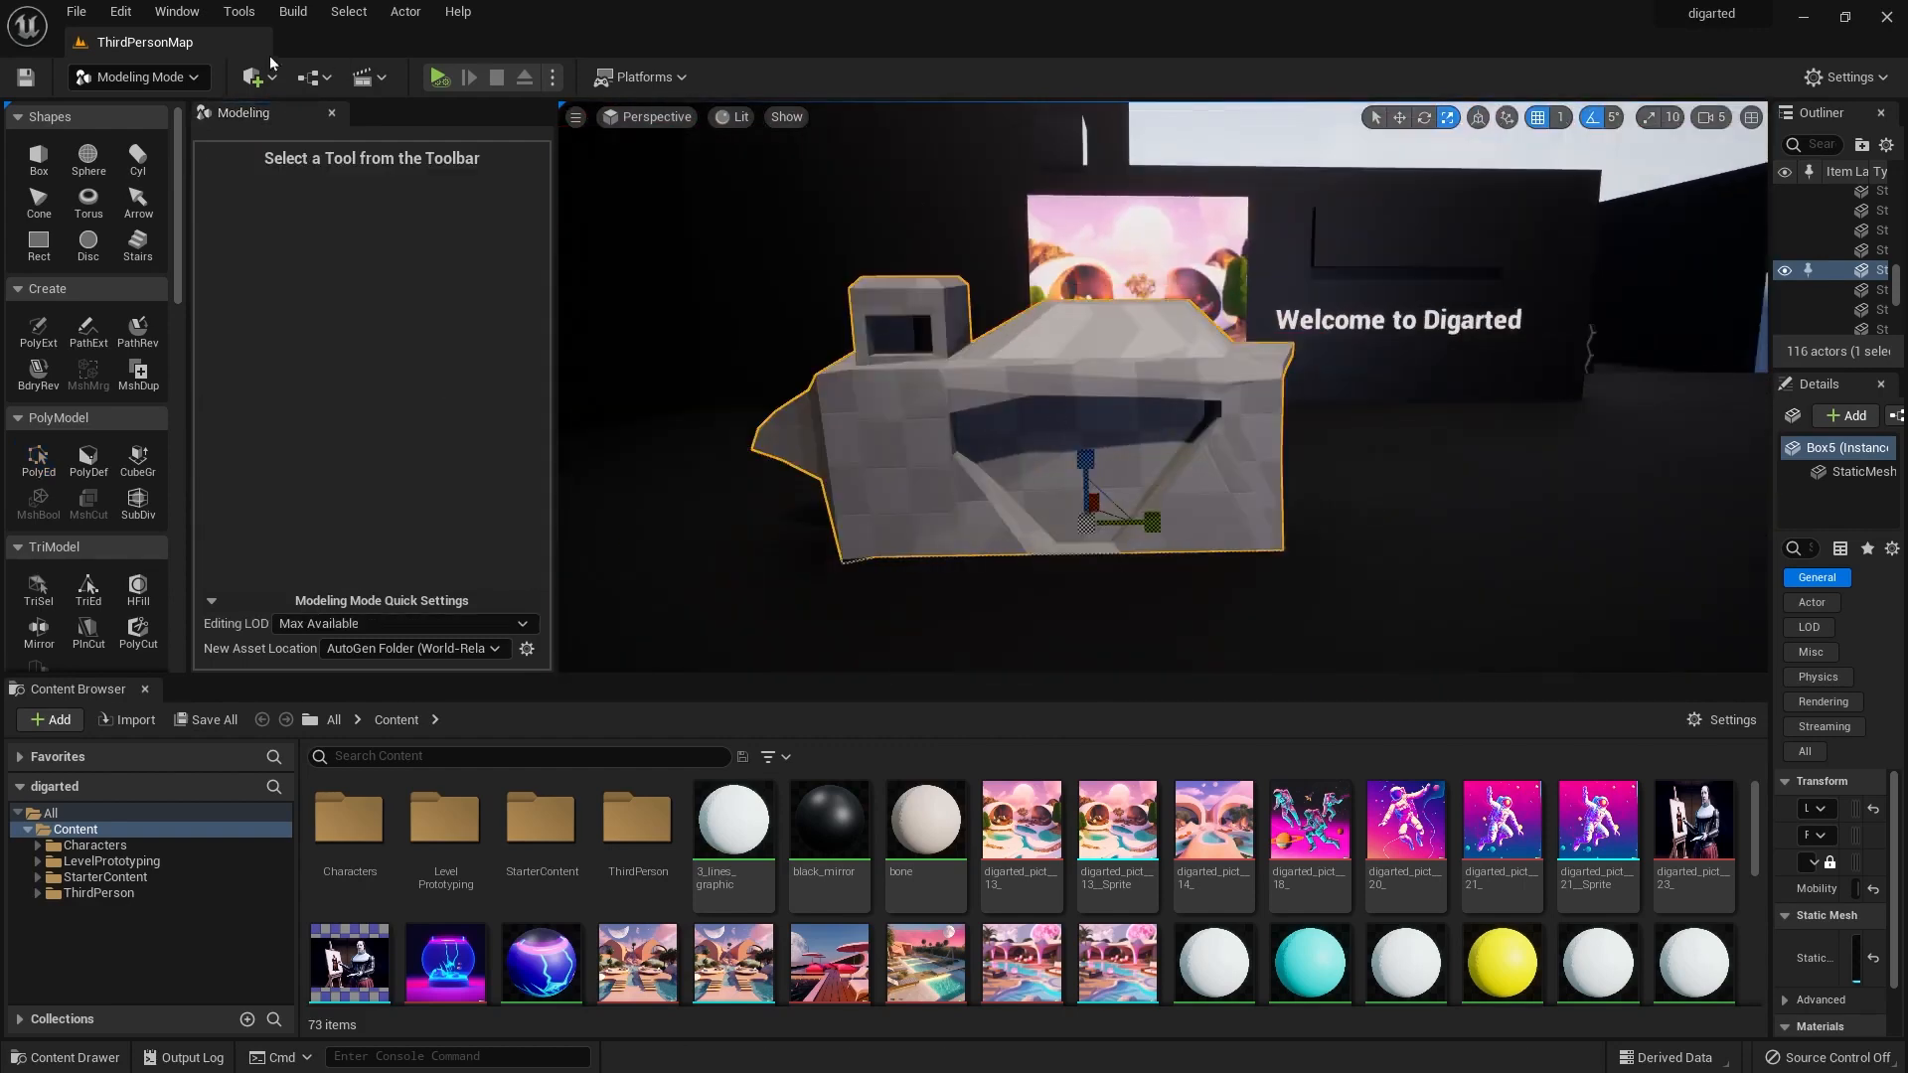
click(75, 14)
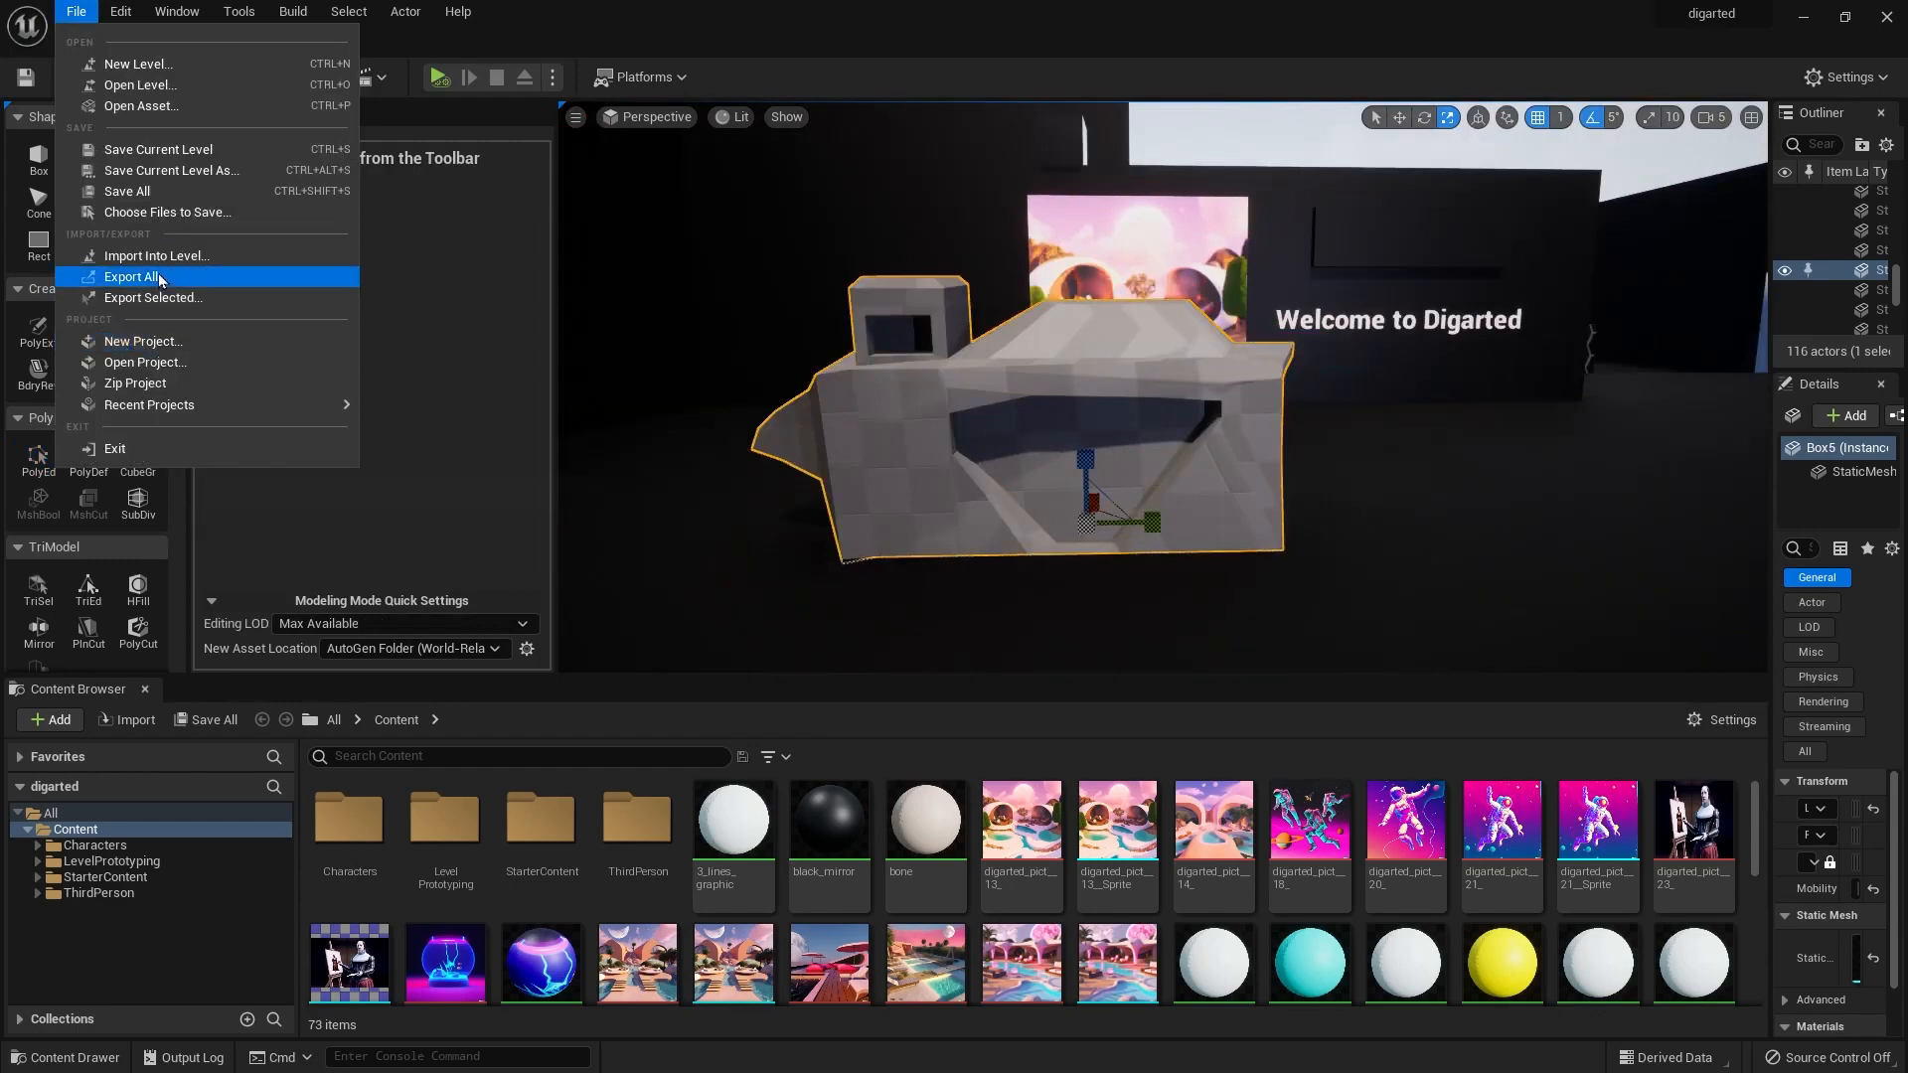
click(127, 190)
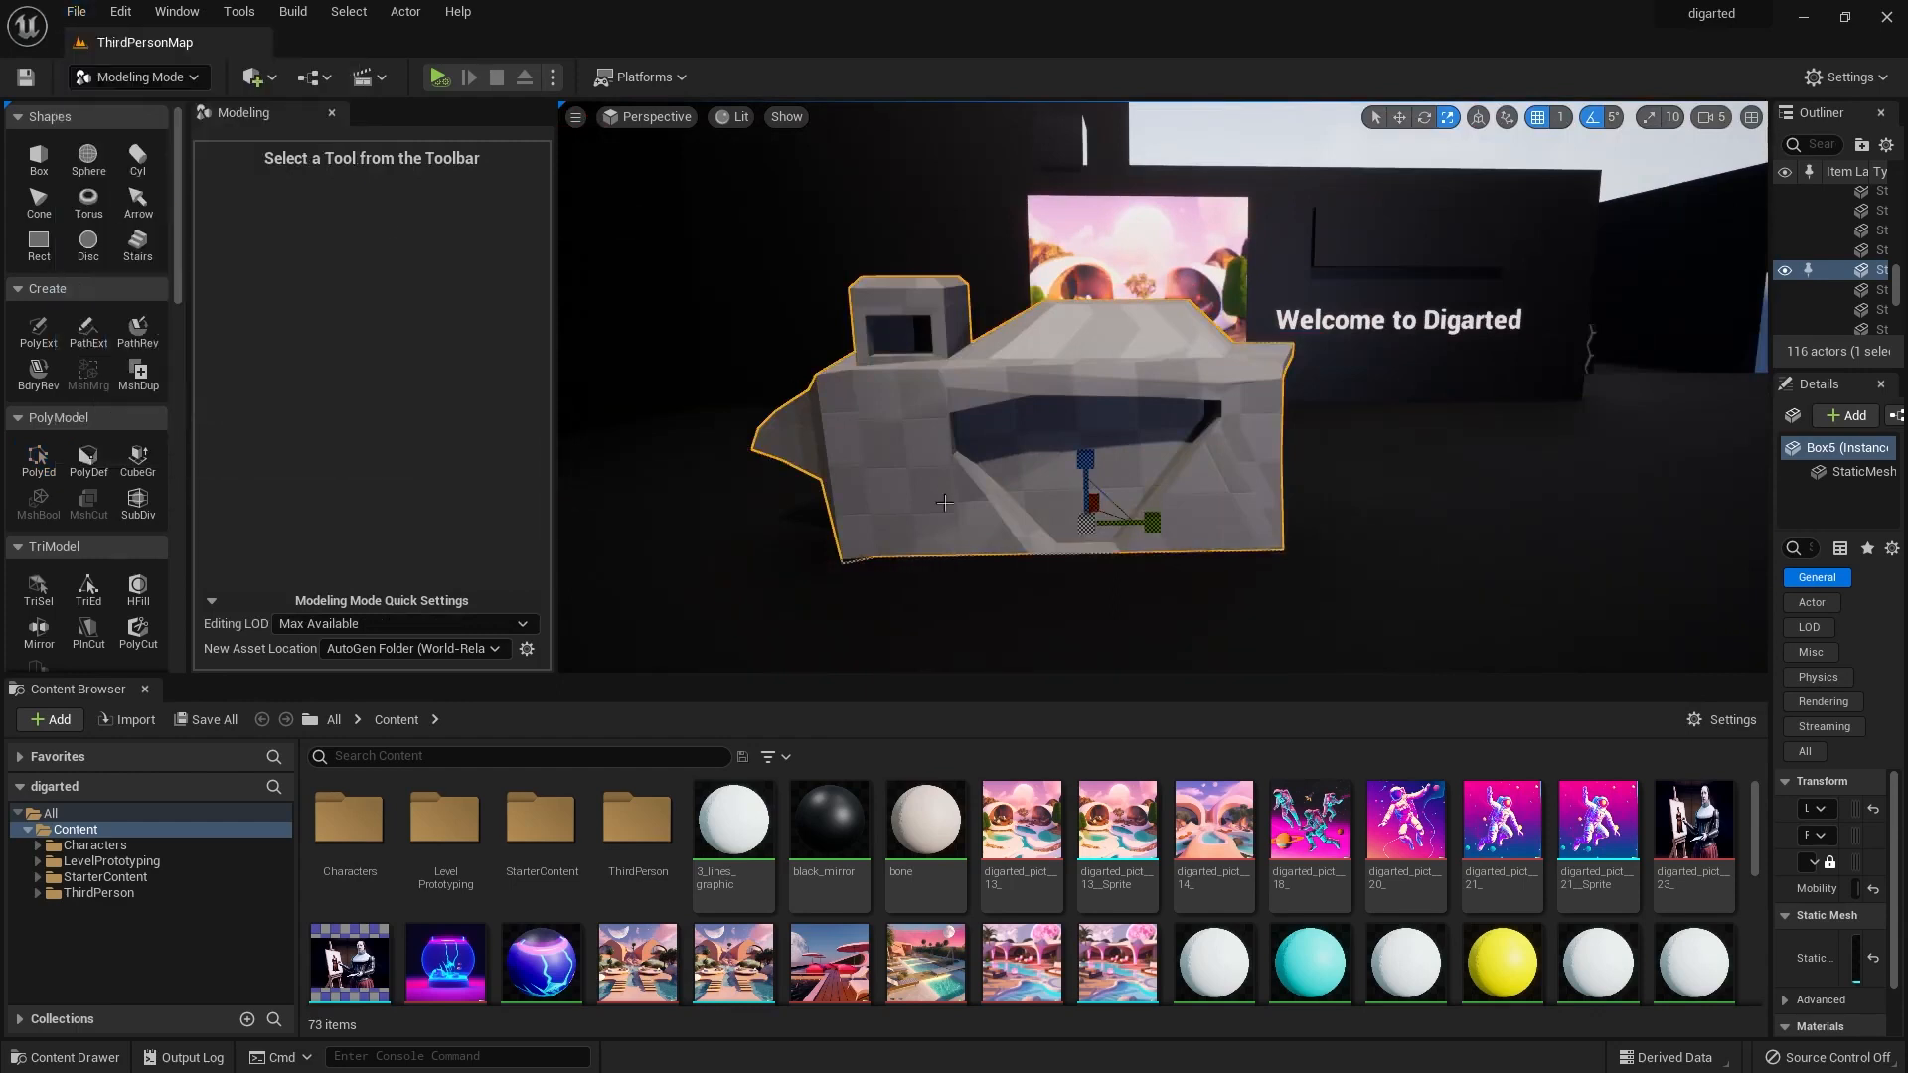
Play the level and run the character past the reshaped box to check its size and openings.
click(435, 78)
click(524, 79)
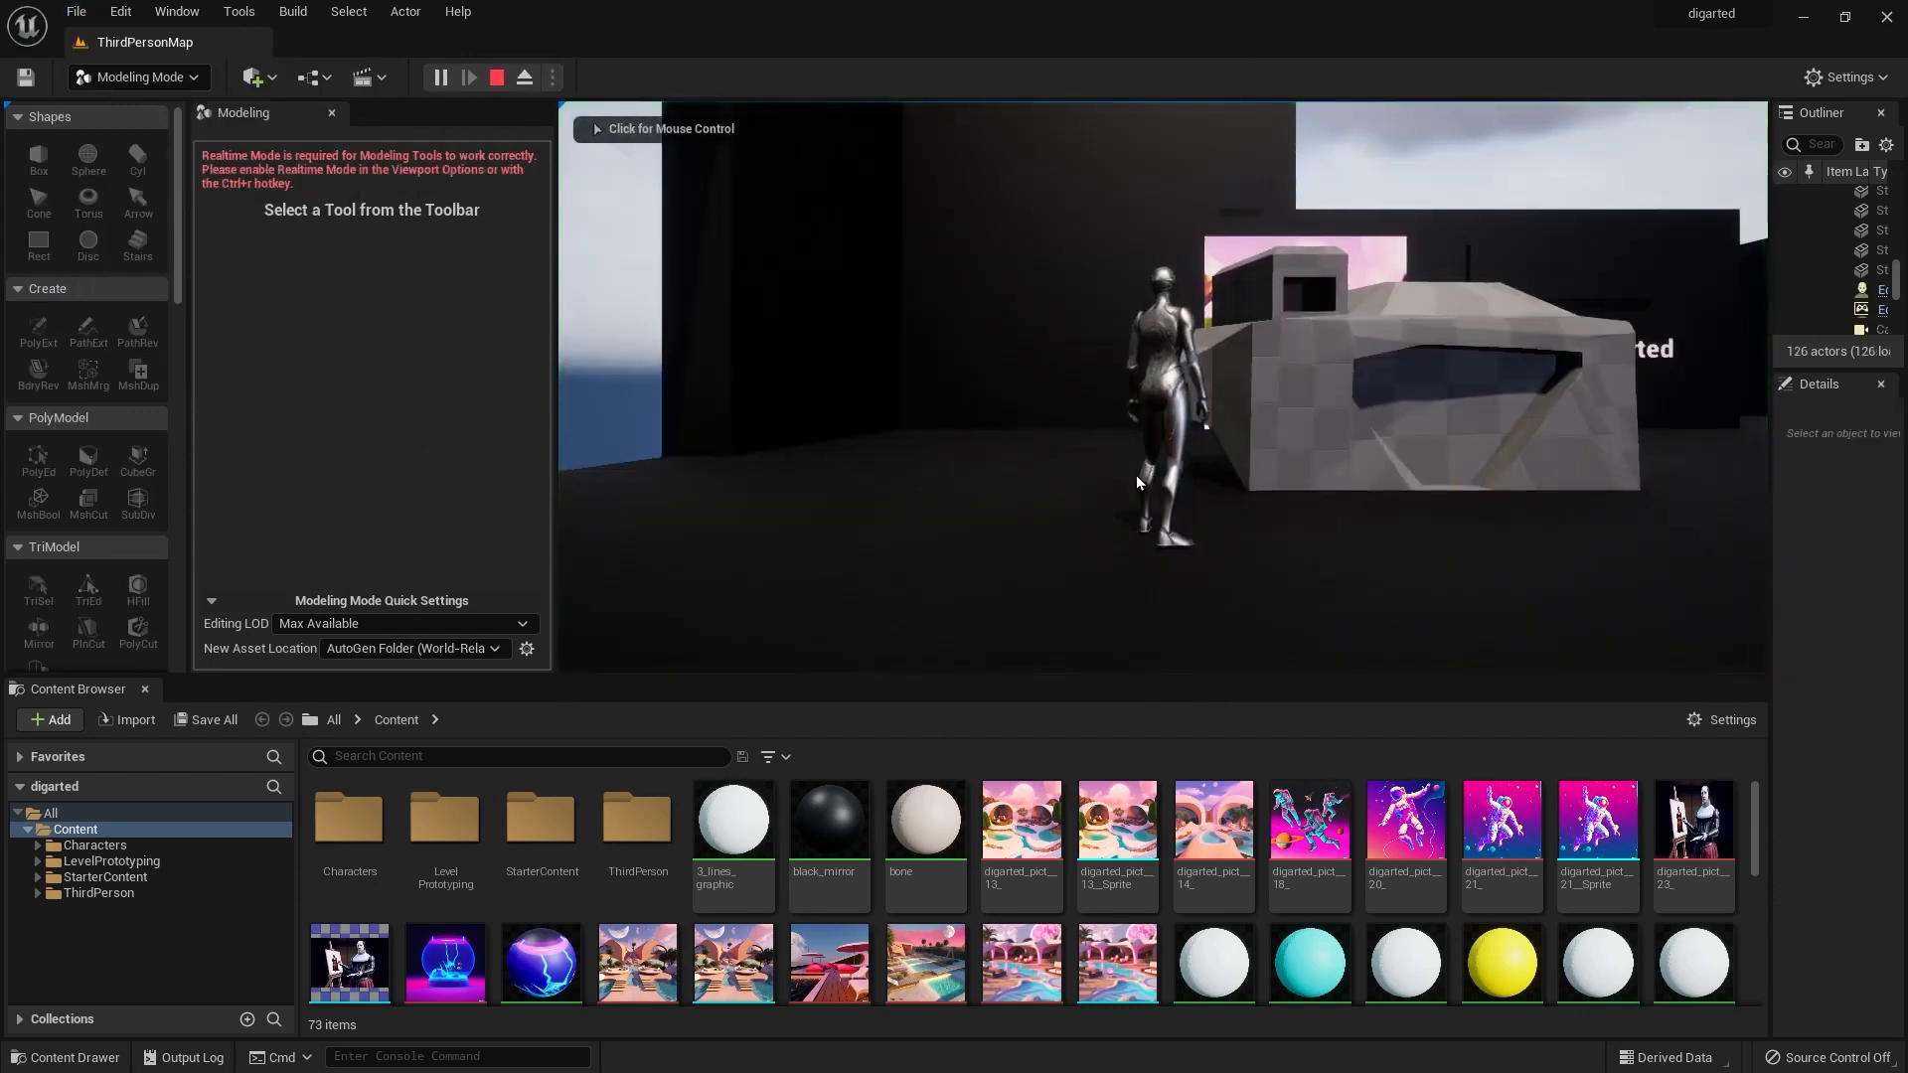
click(1136, 475)
key(w)
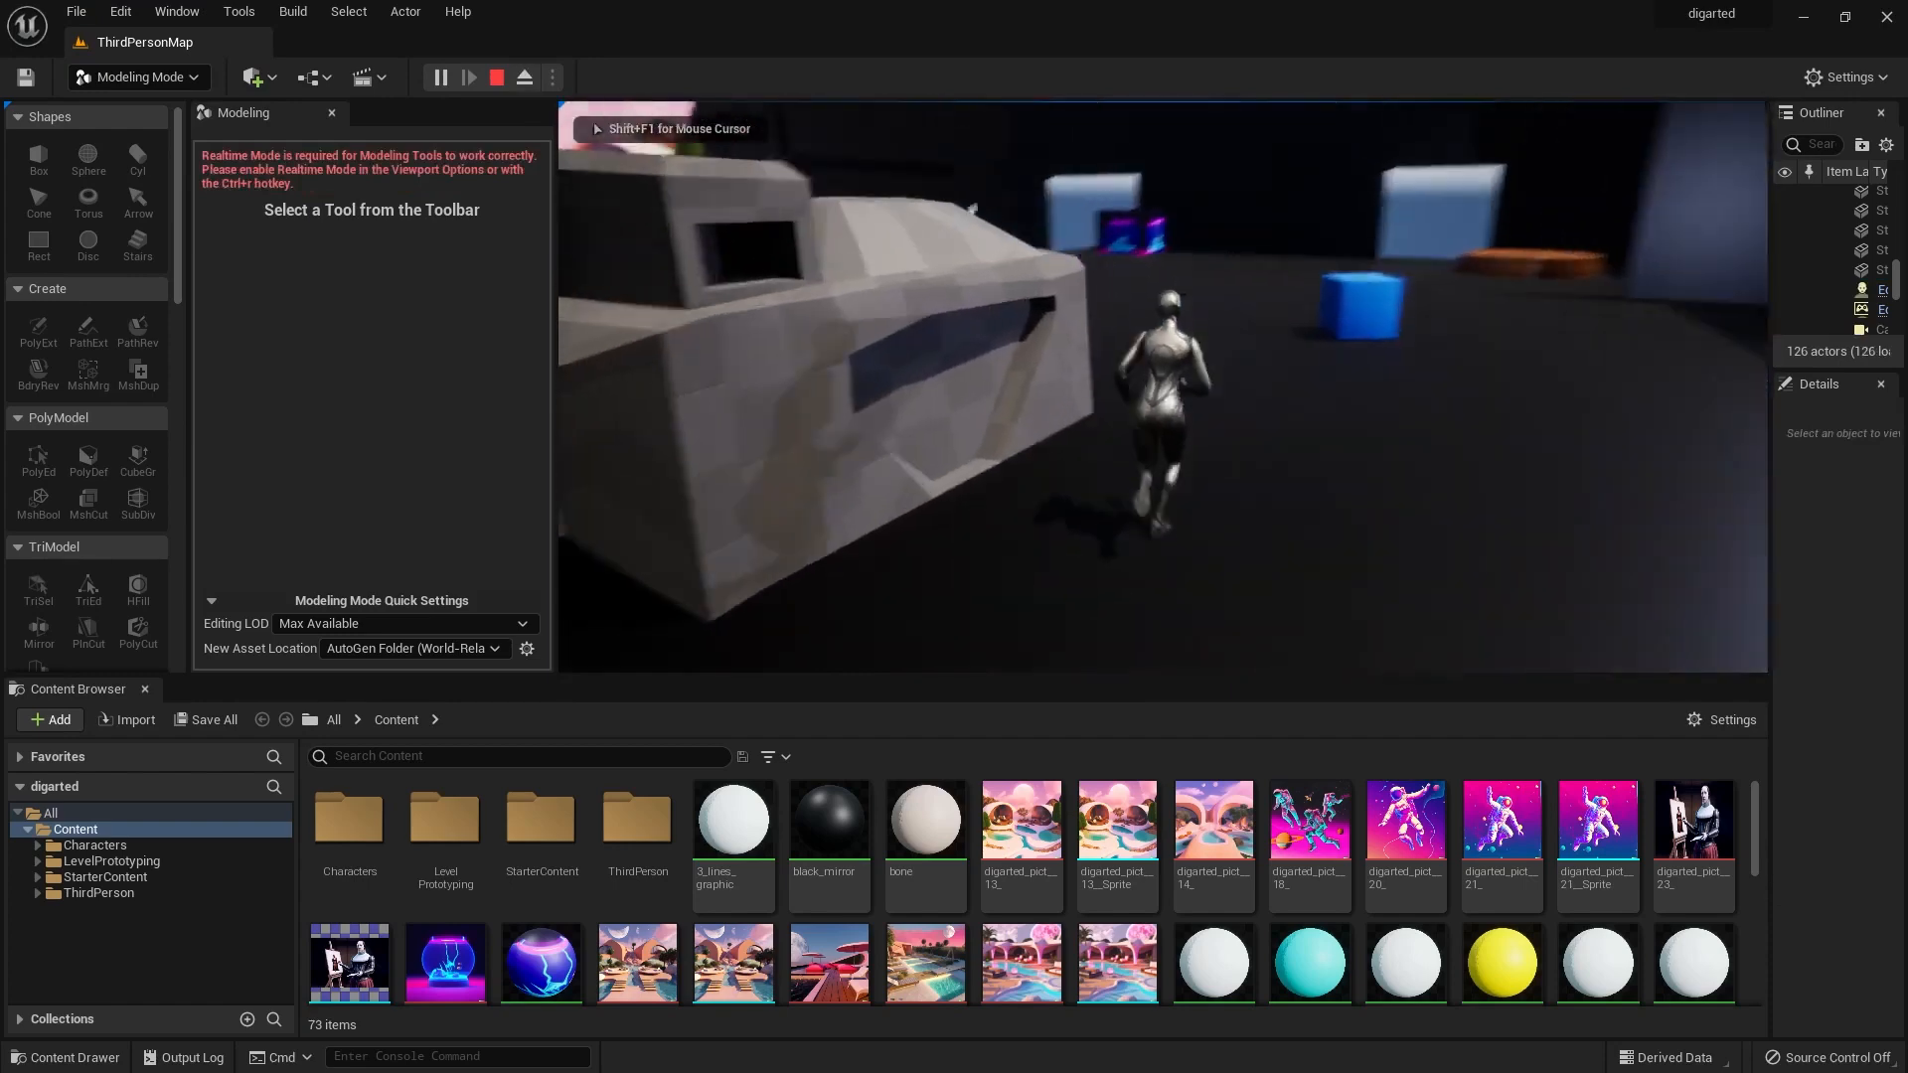
key(w)
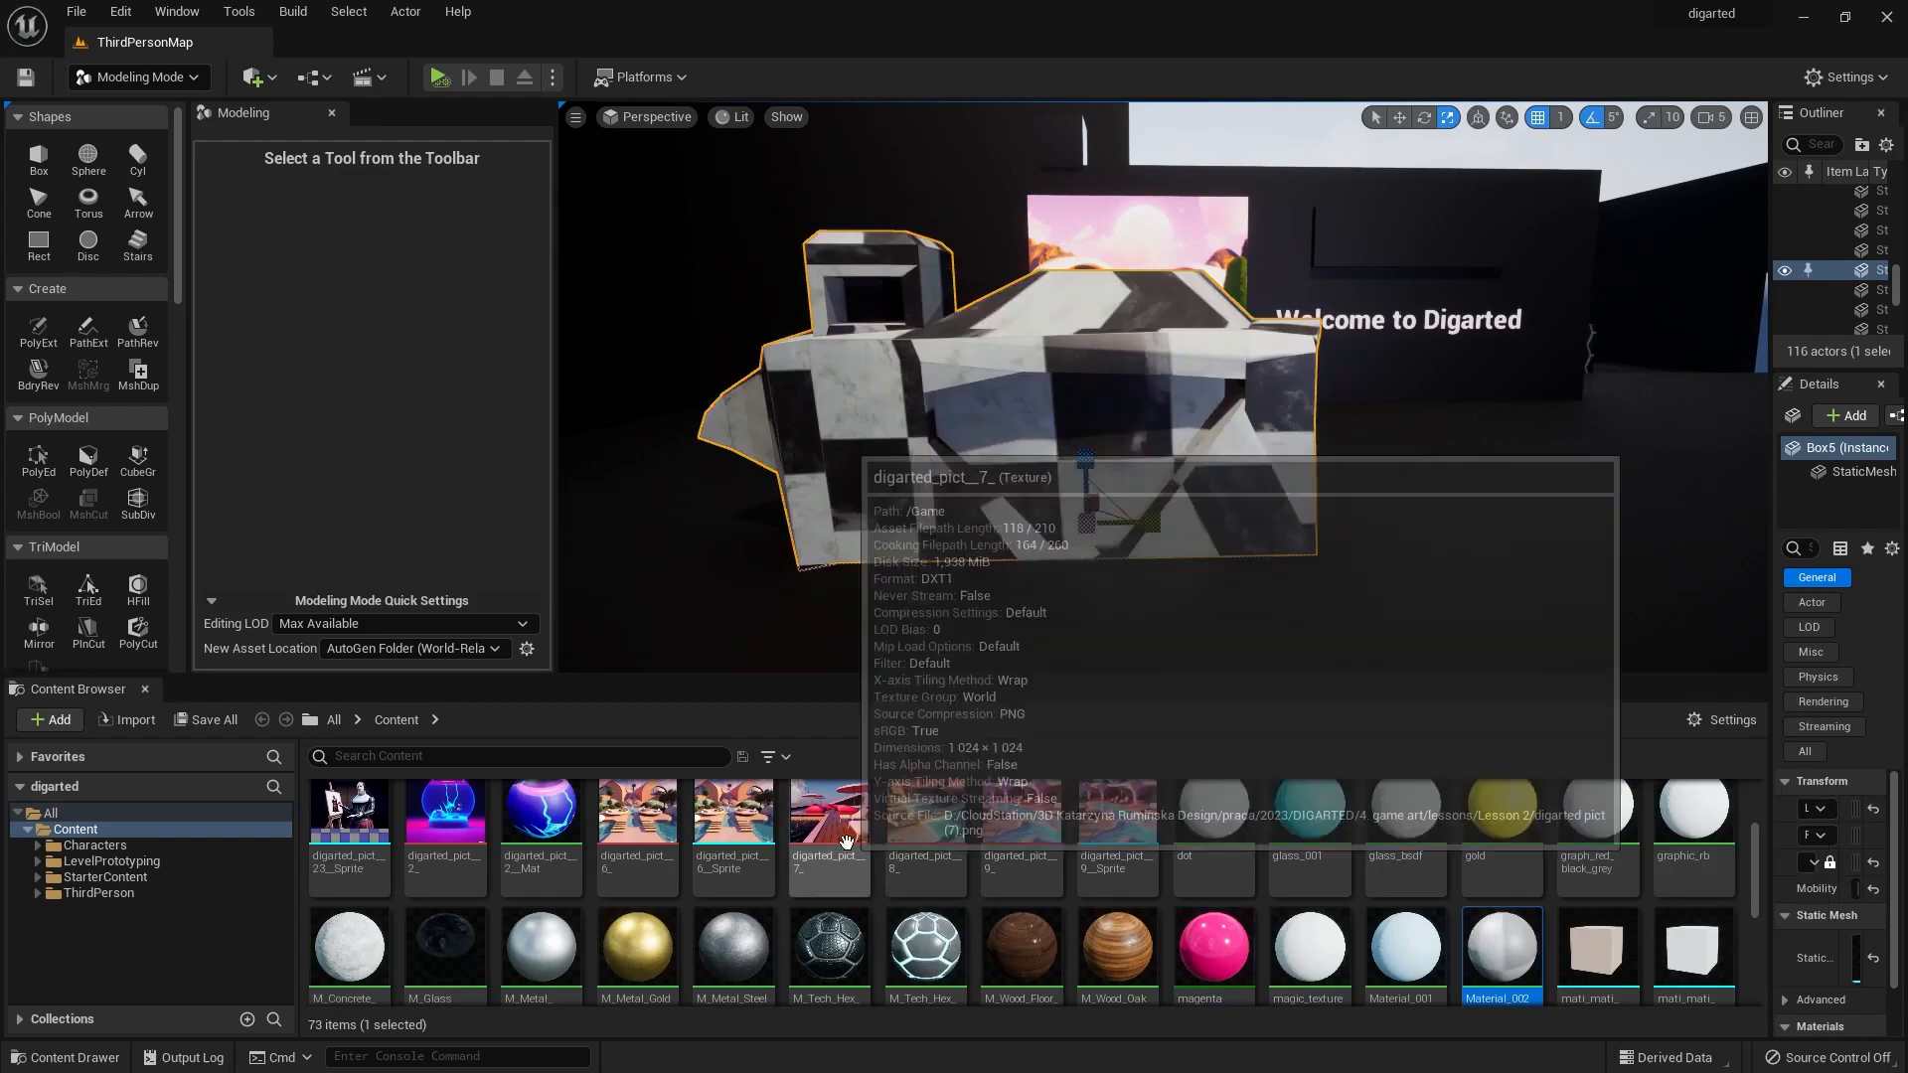
Apply the digarted_pict__7_ texture to the reshaped box.
drag(843, 838, 1018, 491)
Regenerate the box's UVs with AutoUV, adjusting its settings, accept, and assign the M_Wood_Floor_Walnut_Polished material to the box.
scroll(89, 535, down, 10)
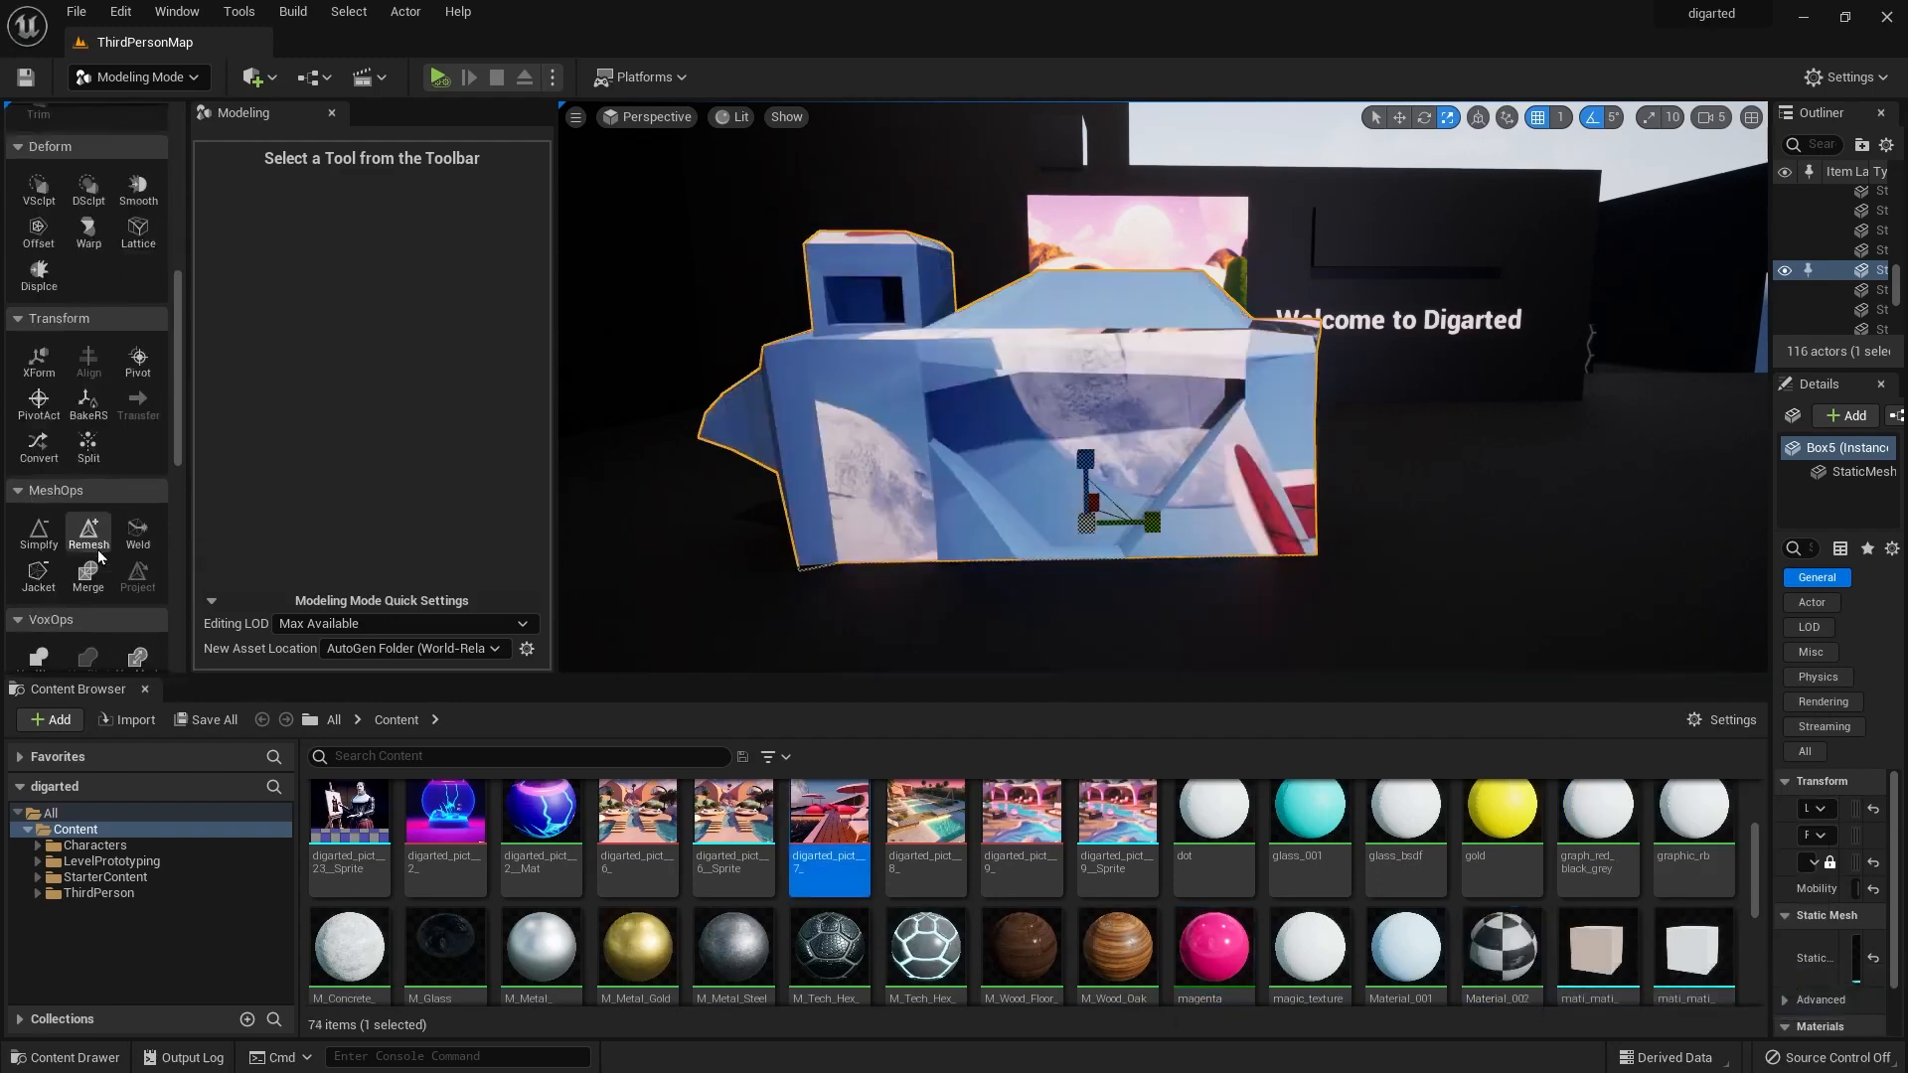
scroll(1642, 981, up, 1)
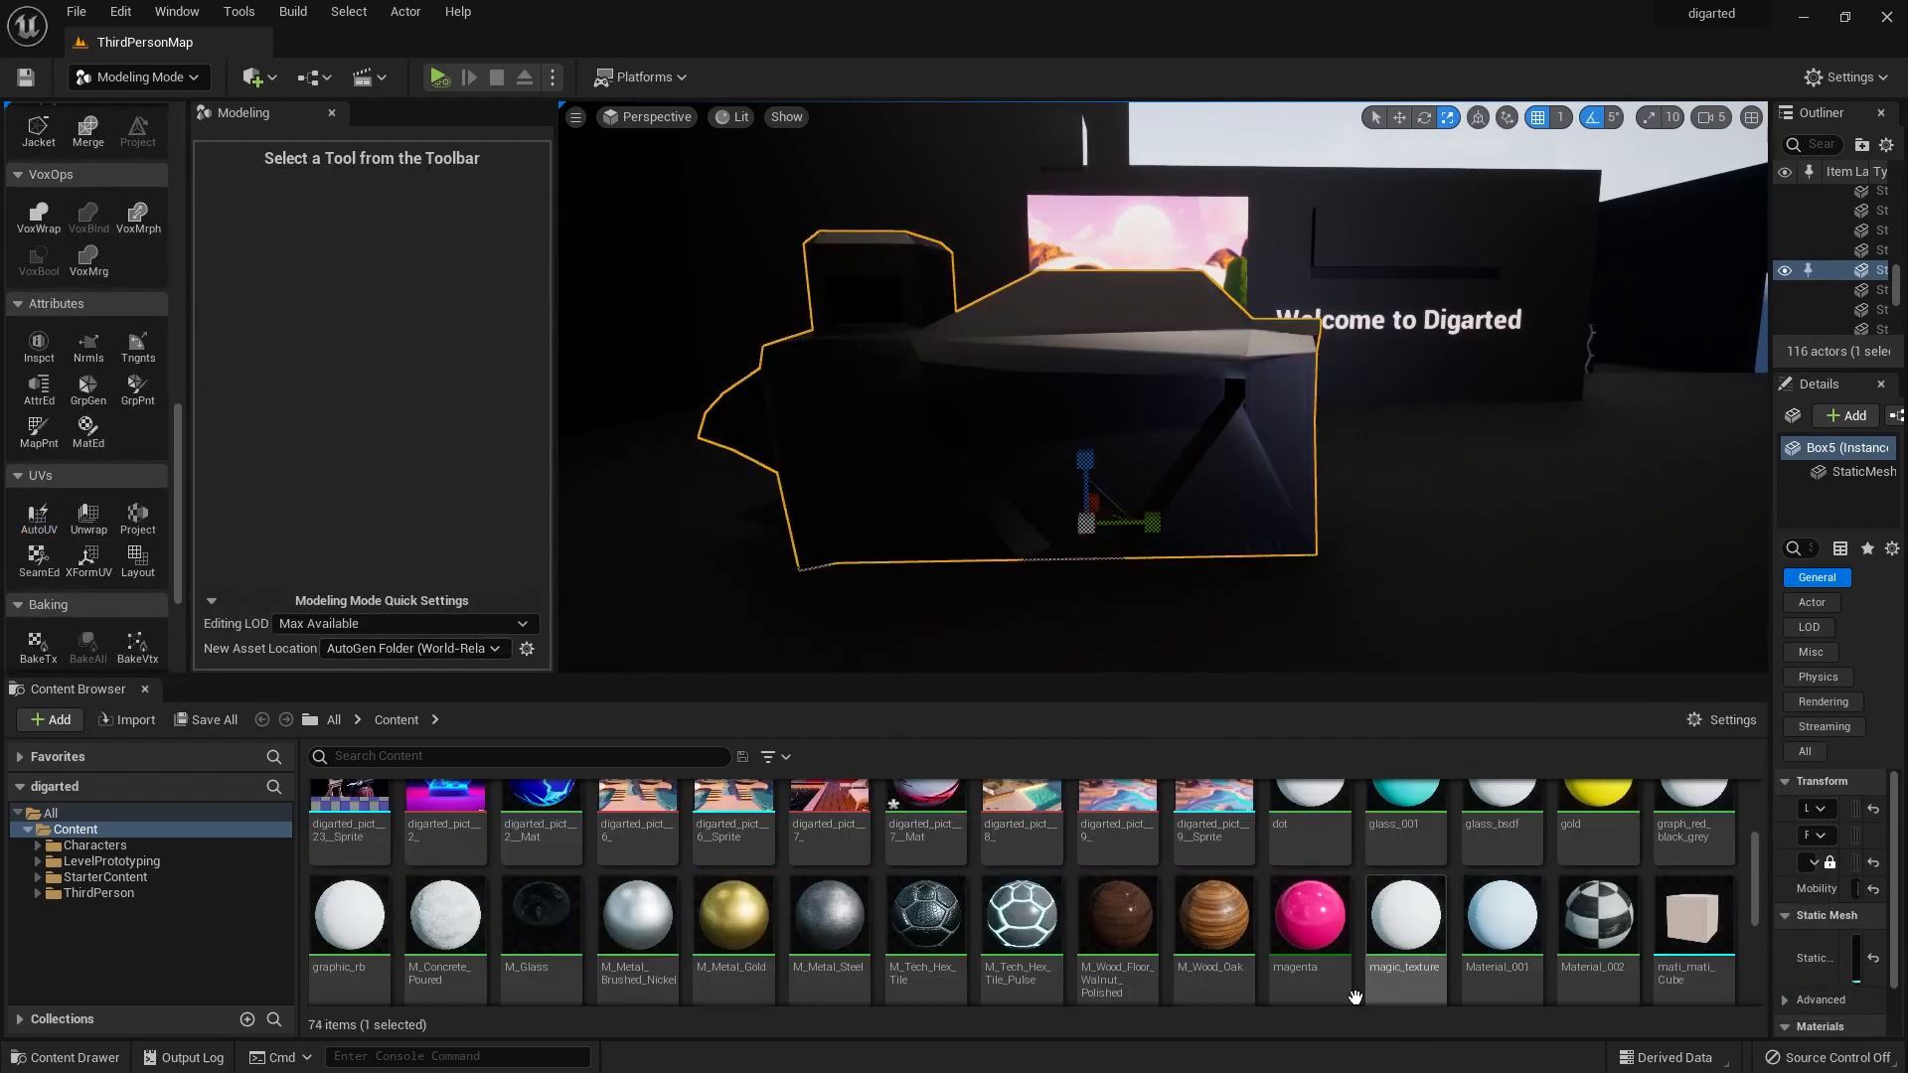
click(39, 517)
drag(358, 398, 399, 426)
drag(358, 319, 386, 318)
drag(406, 292, 357, 291)
click(1165, 639)
Move the walnut box away from the Welcome to Digarted wall, to the dark side wall in front of its light opening.
right_drag(1207, 570, 1282, 556)
key(w)
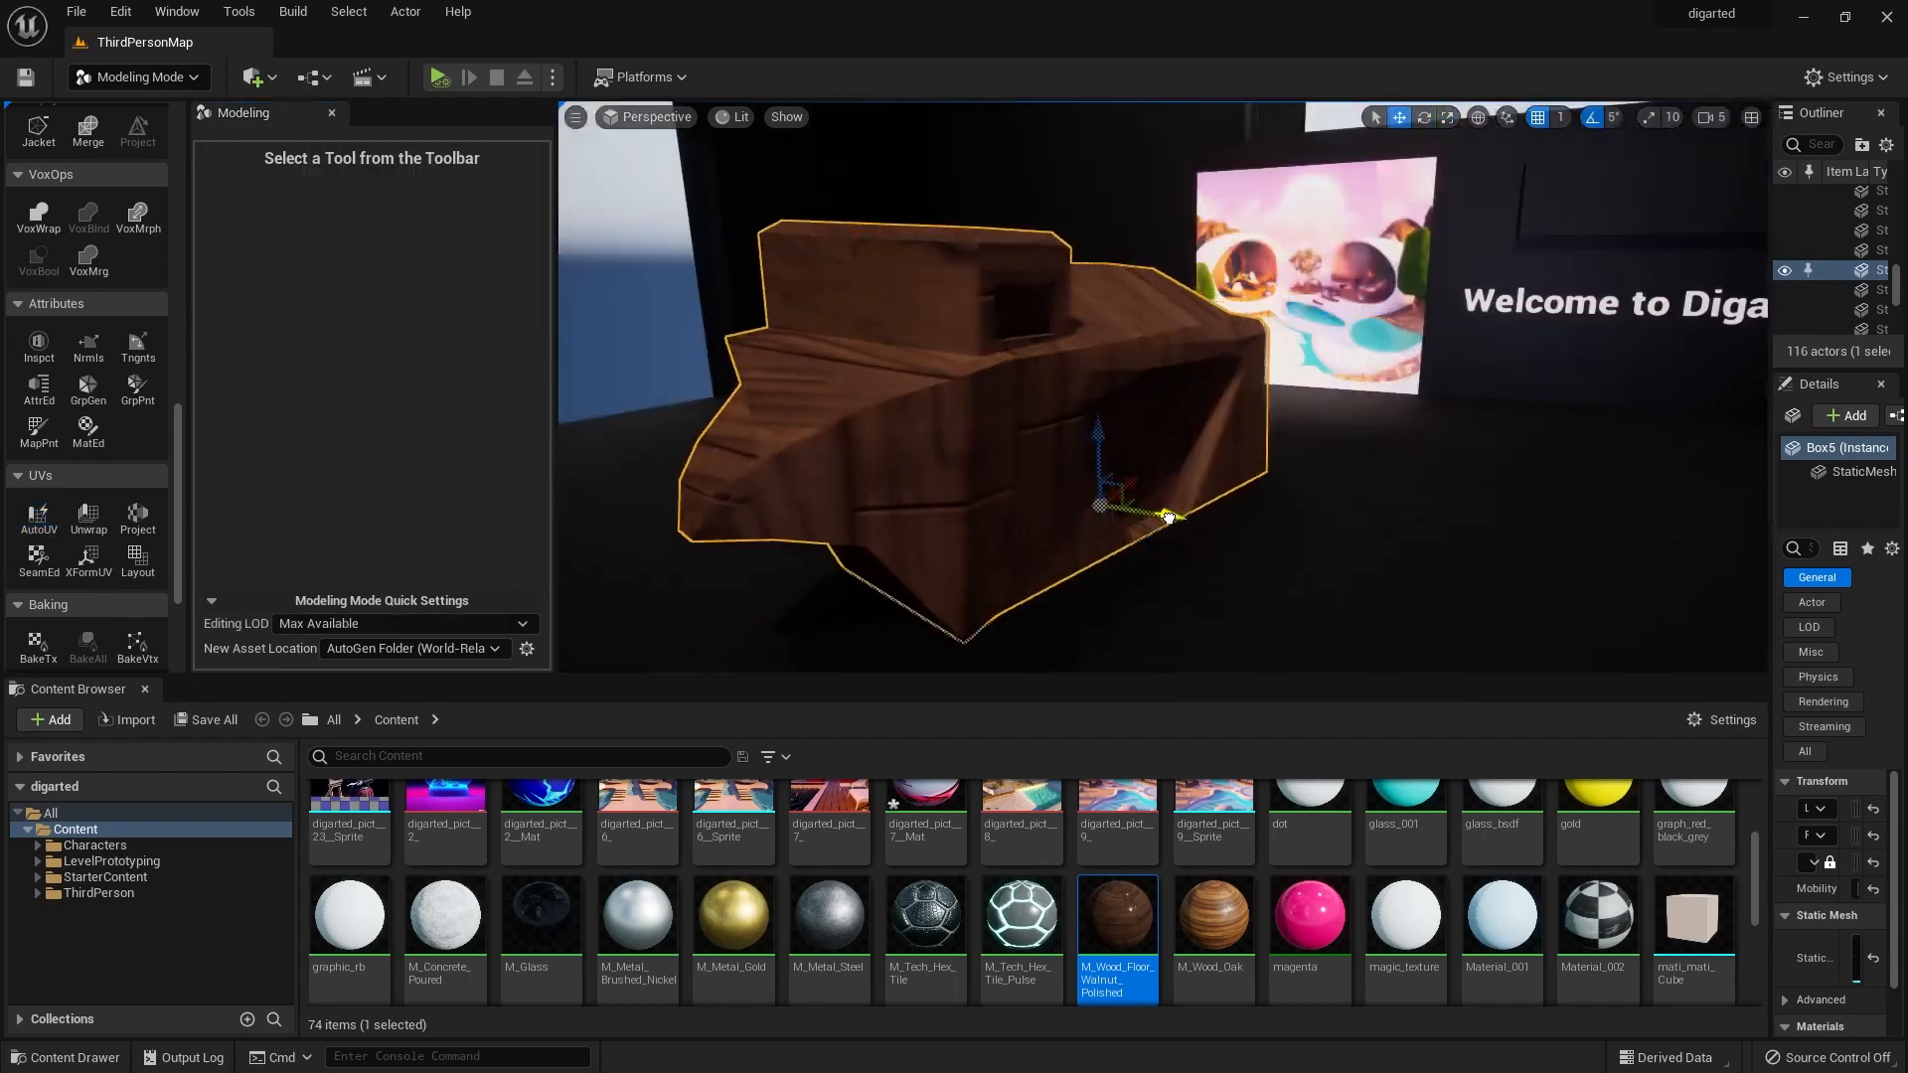
drag(1160, 516, 1004, 453)
right_drag(1004, 452, 914, 438)
drag(1143, 350, 1013, 364)
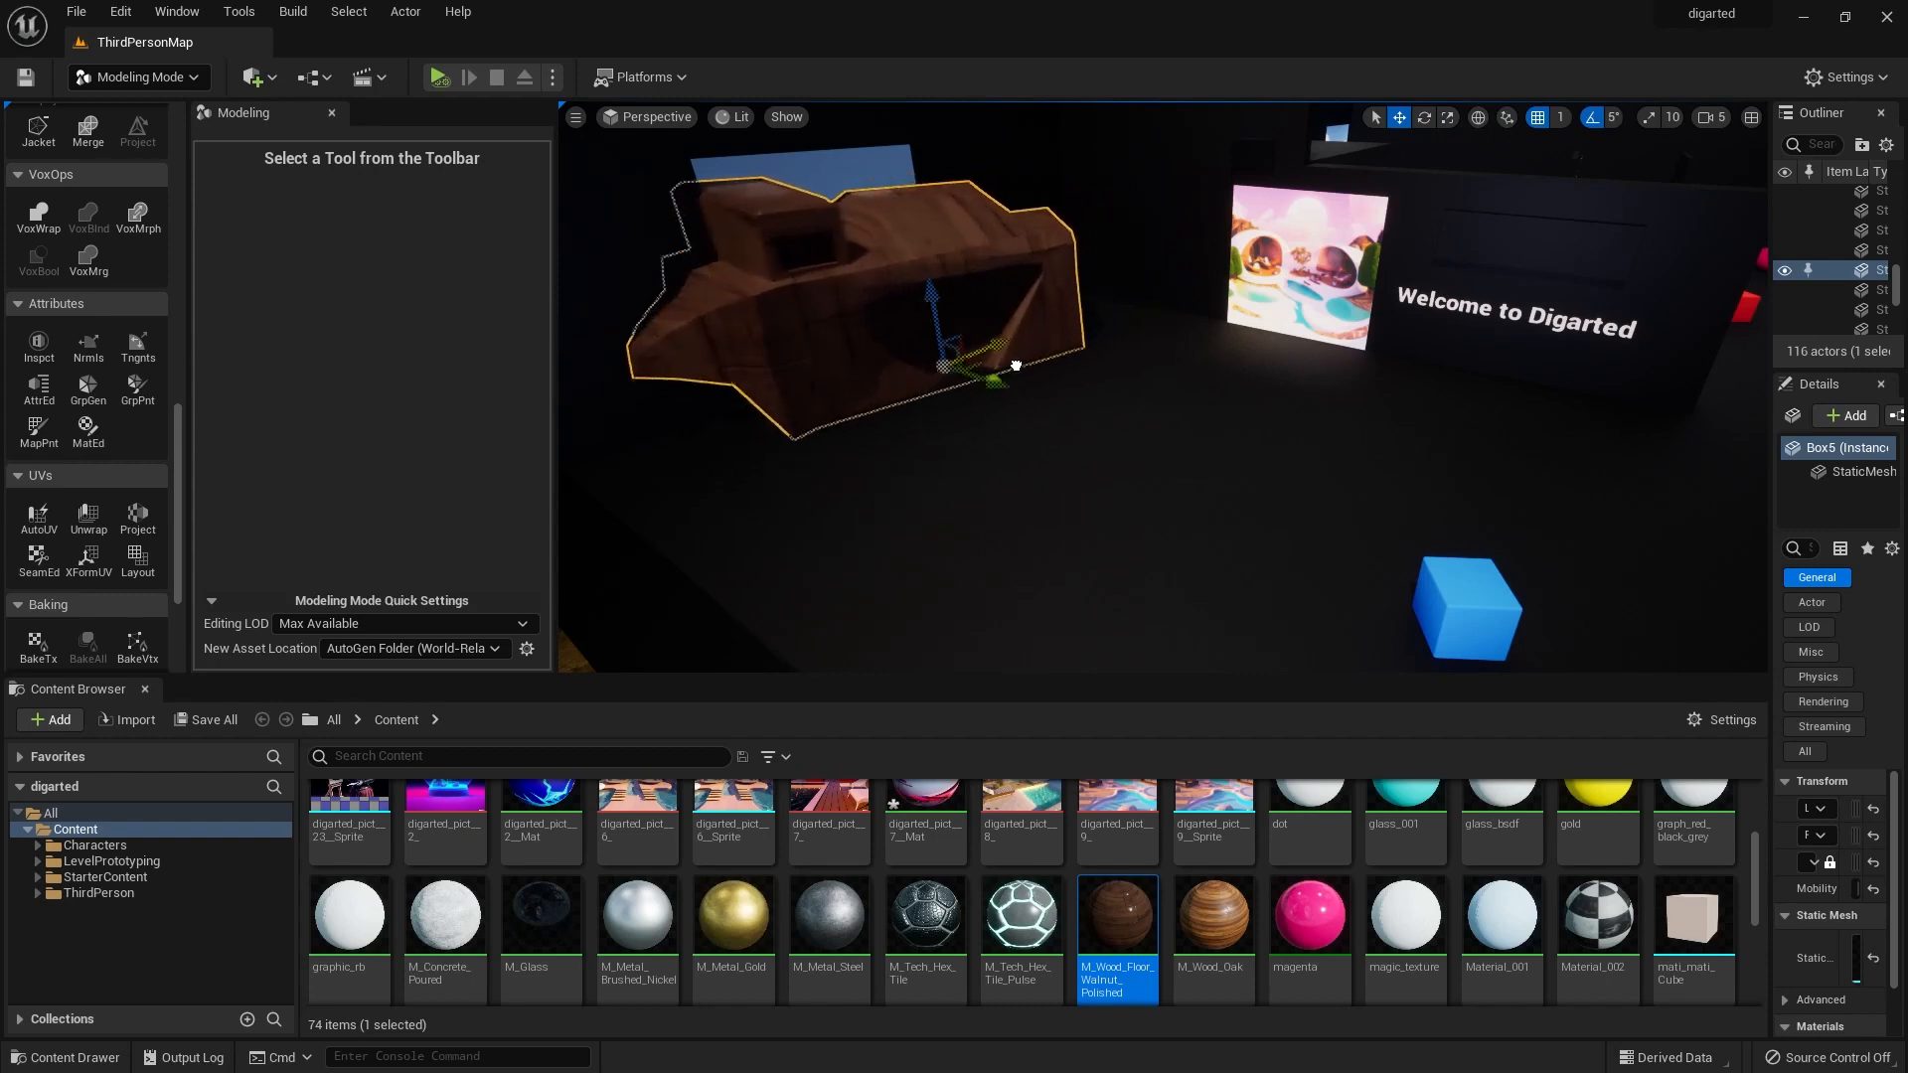
right_drag(1014, 365, 914, 365)
mouse_move(1174, 362)
right_down()
mouse_move(1227, 350)
mouse_move(1197, 340)
right_up()
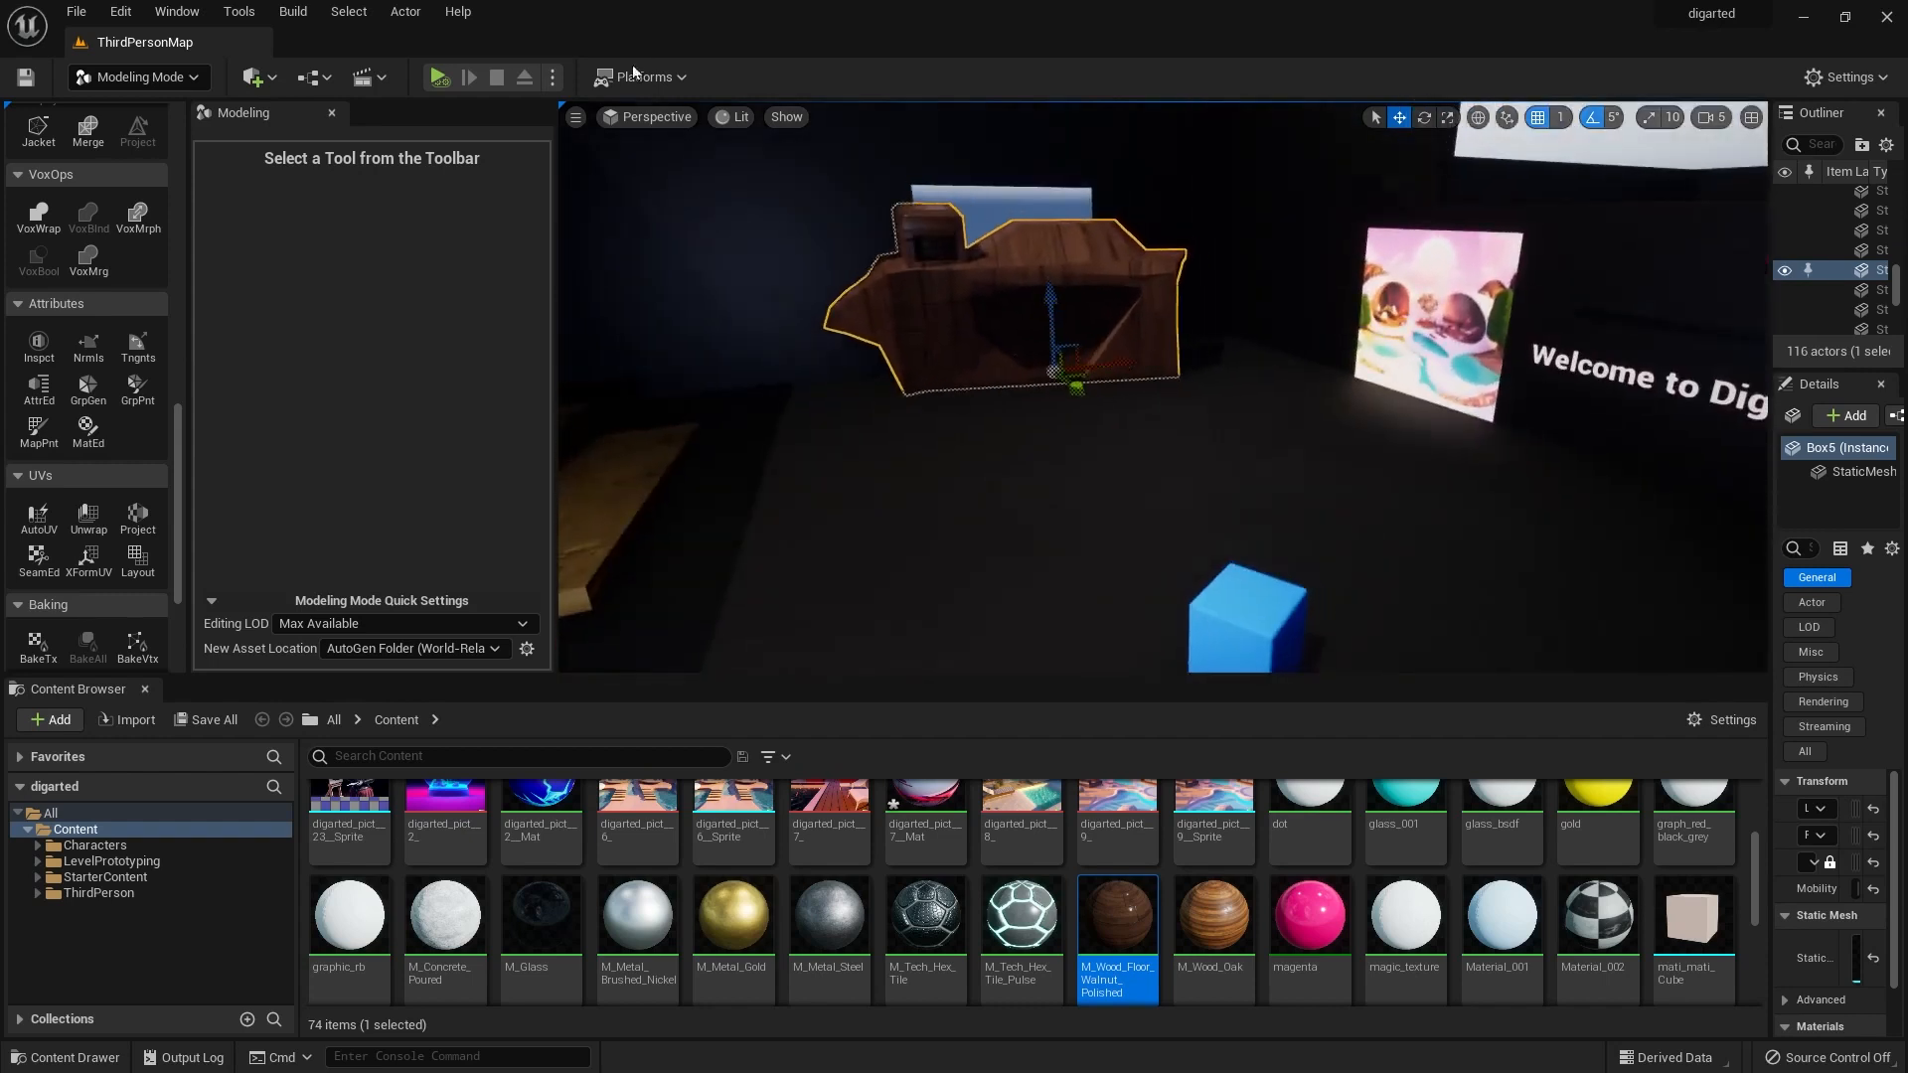
Play the level, run the character around the walnut box and across the gallery, and stop the session.
click(439, 77)
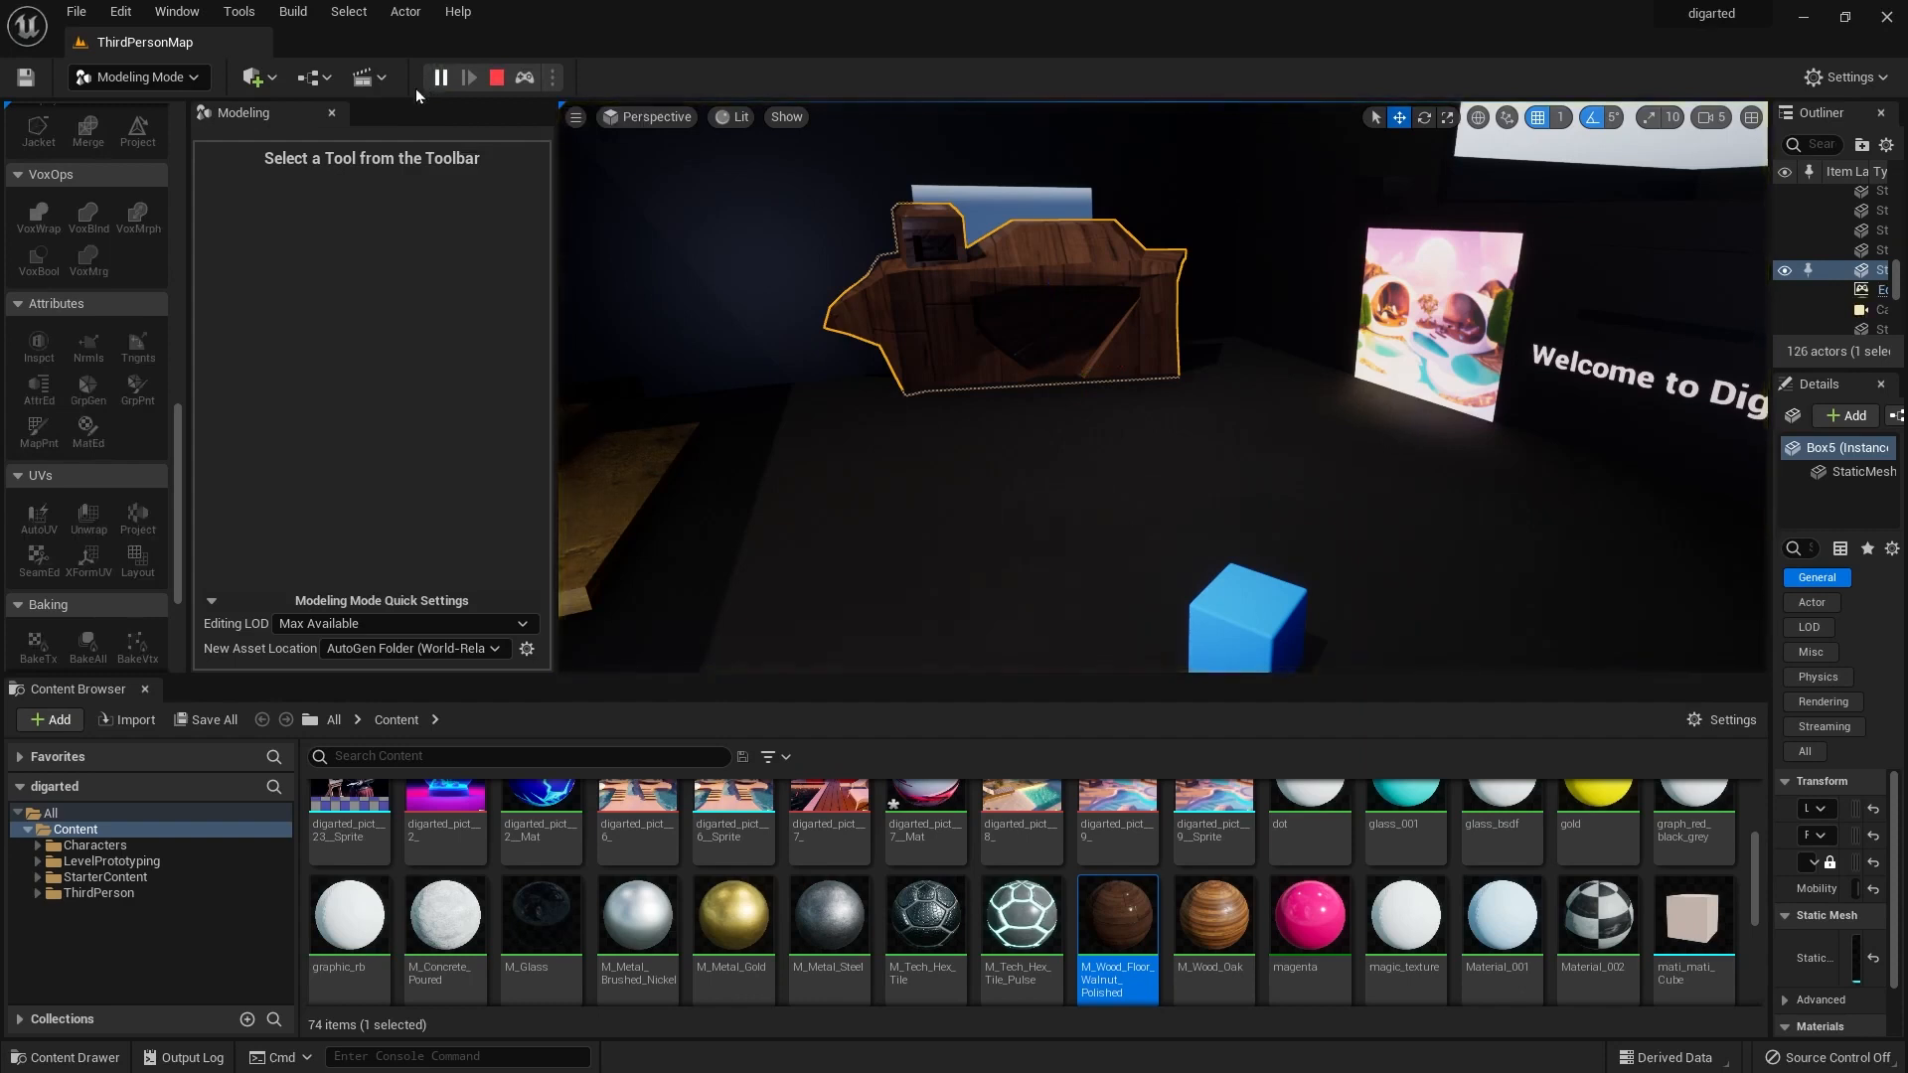
click(525, 78)
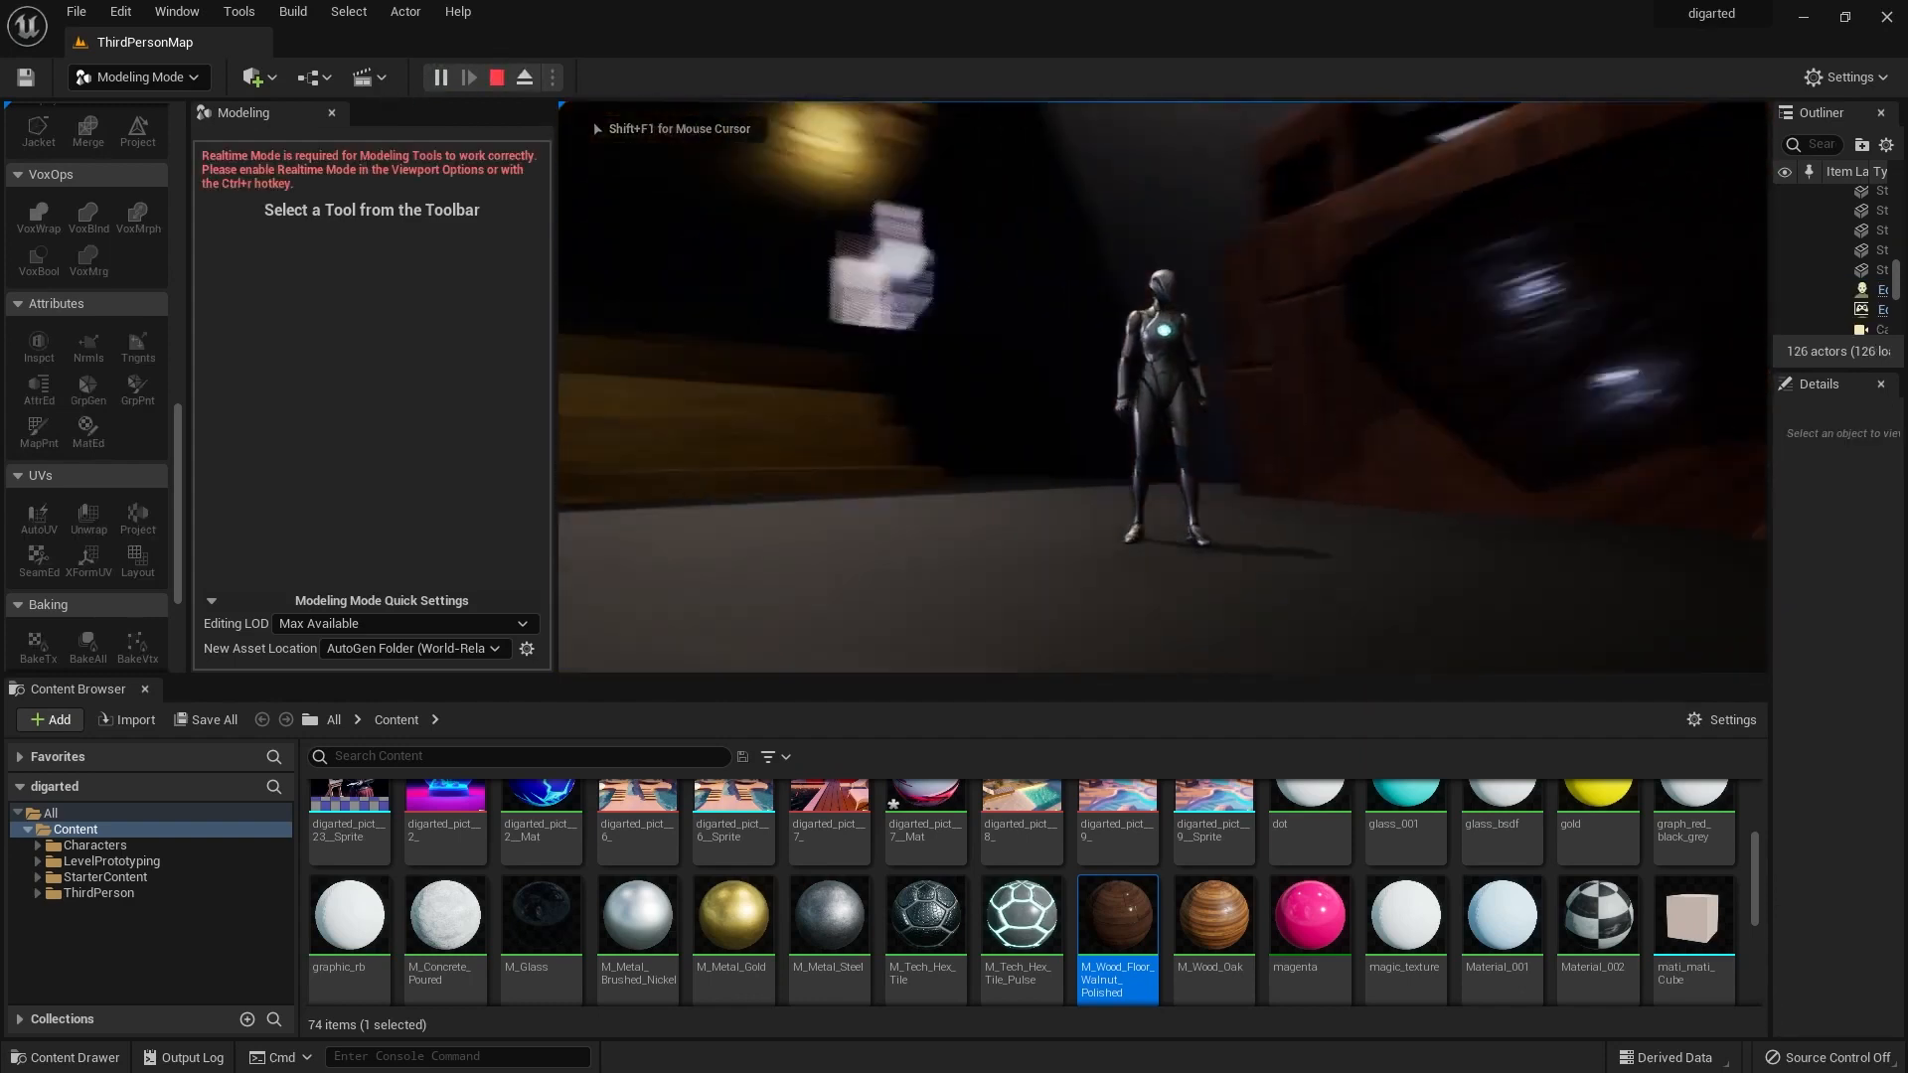
key(w)
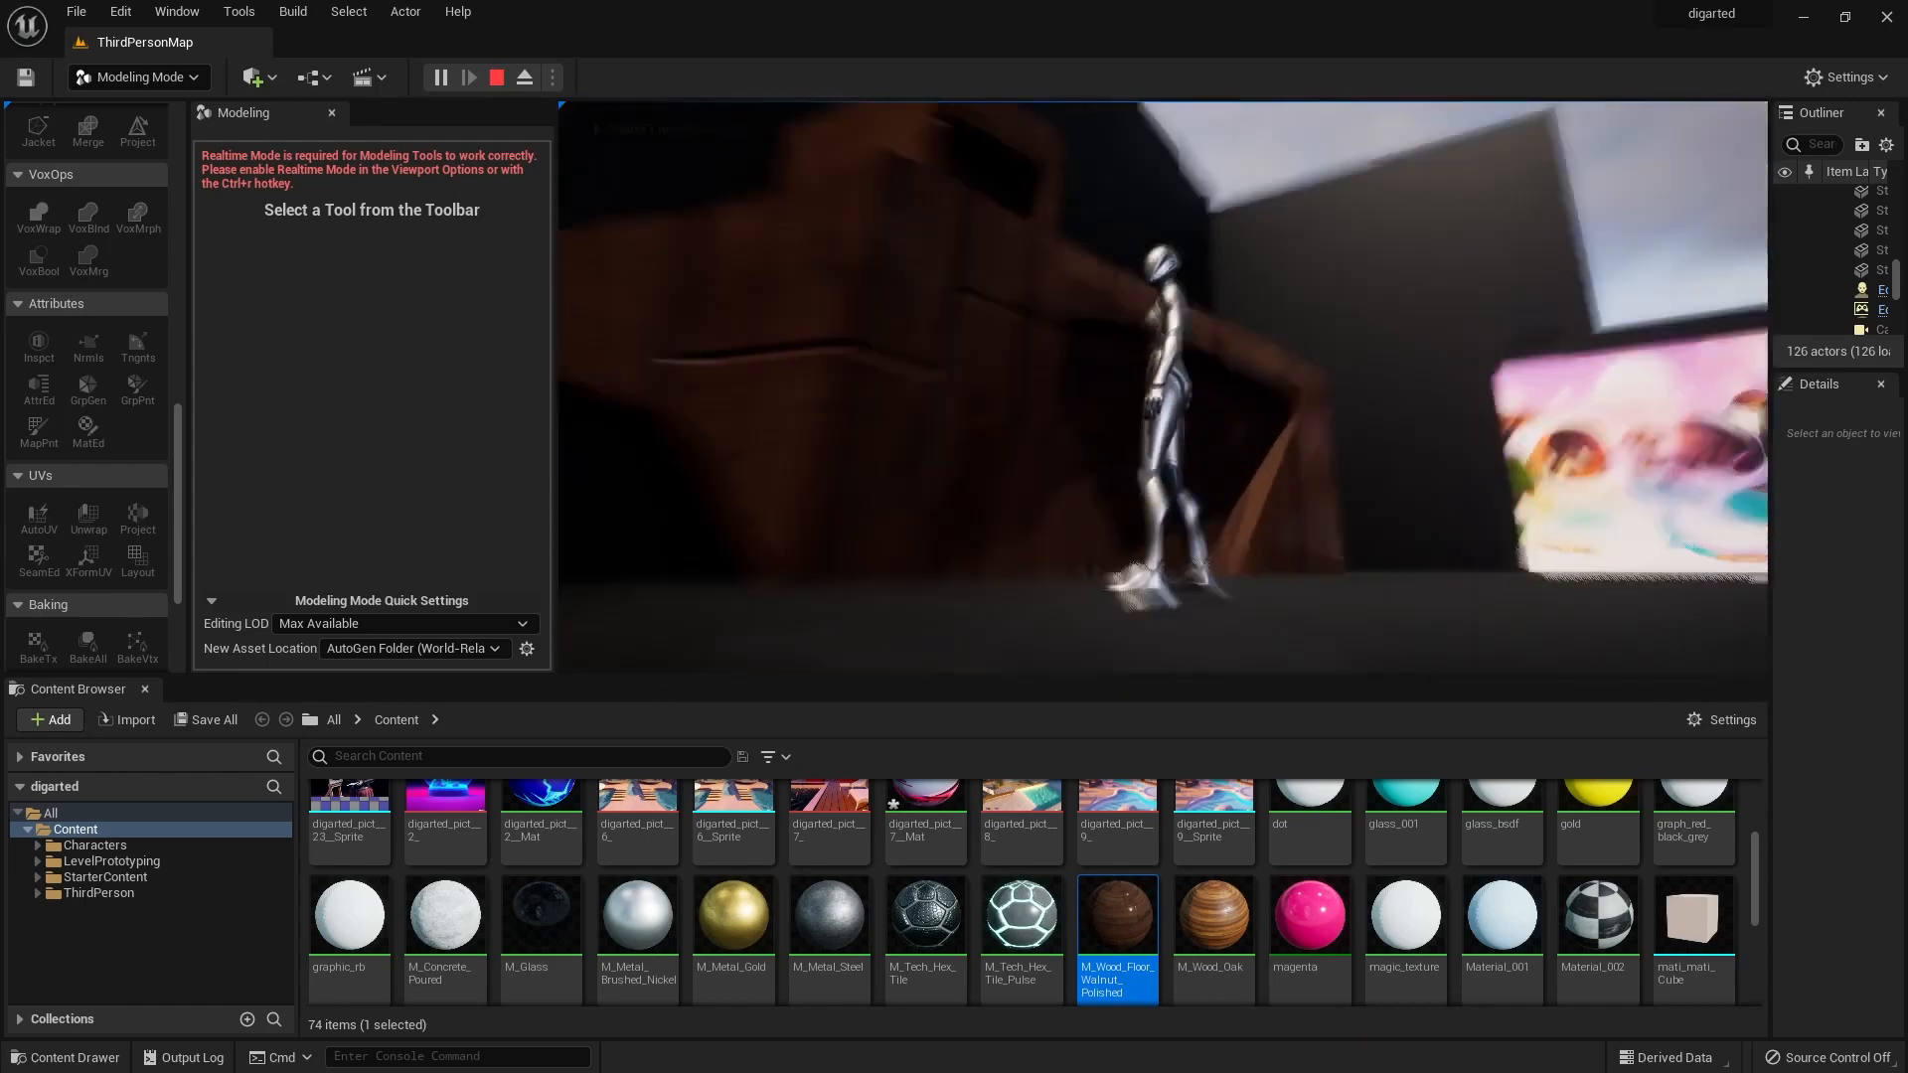
key(w)
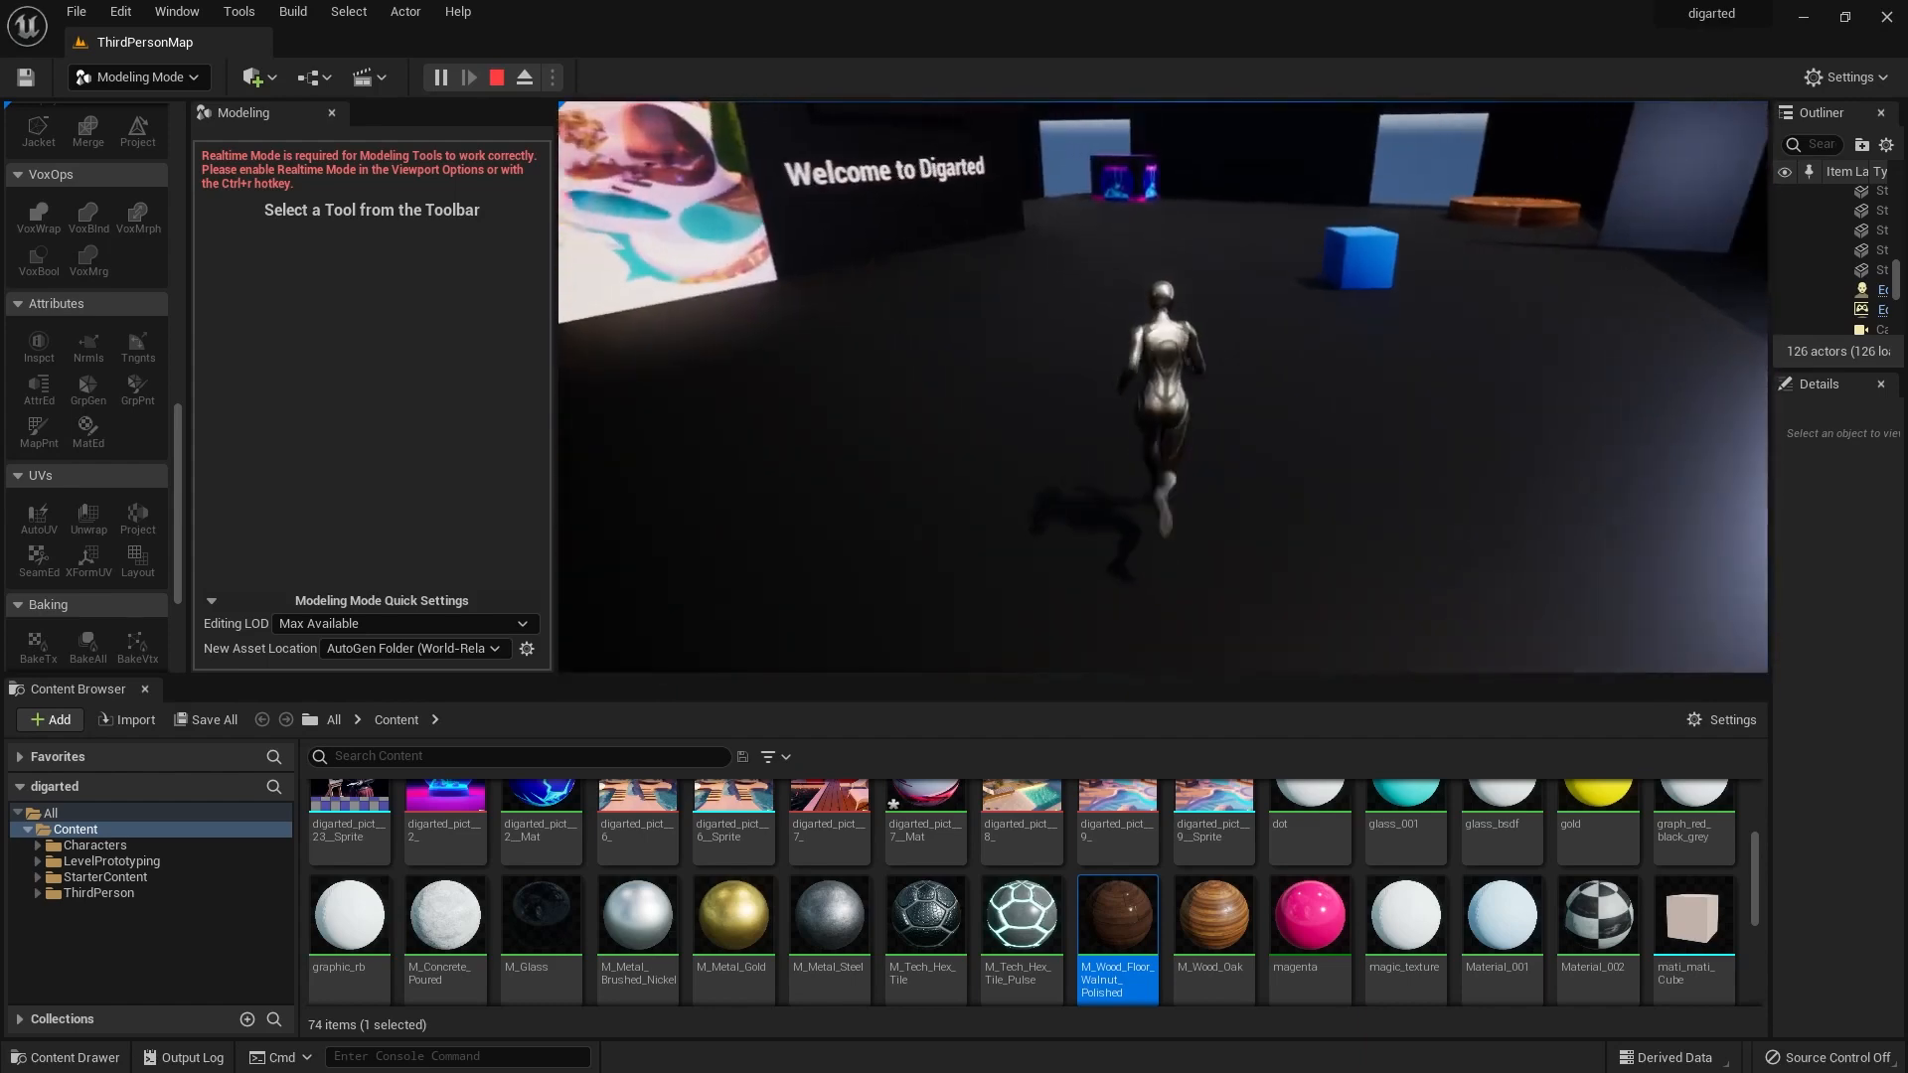
key(Escape)
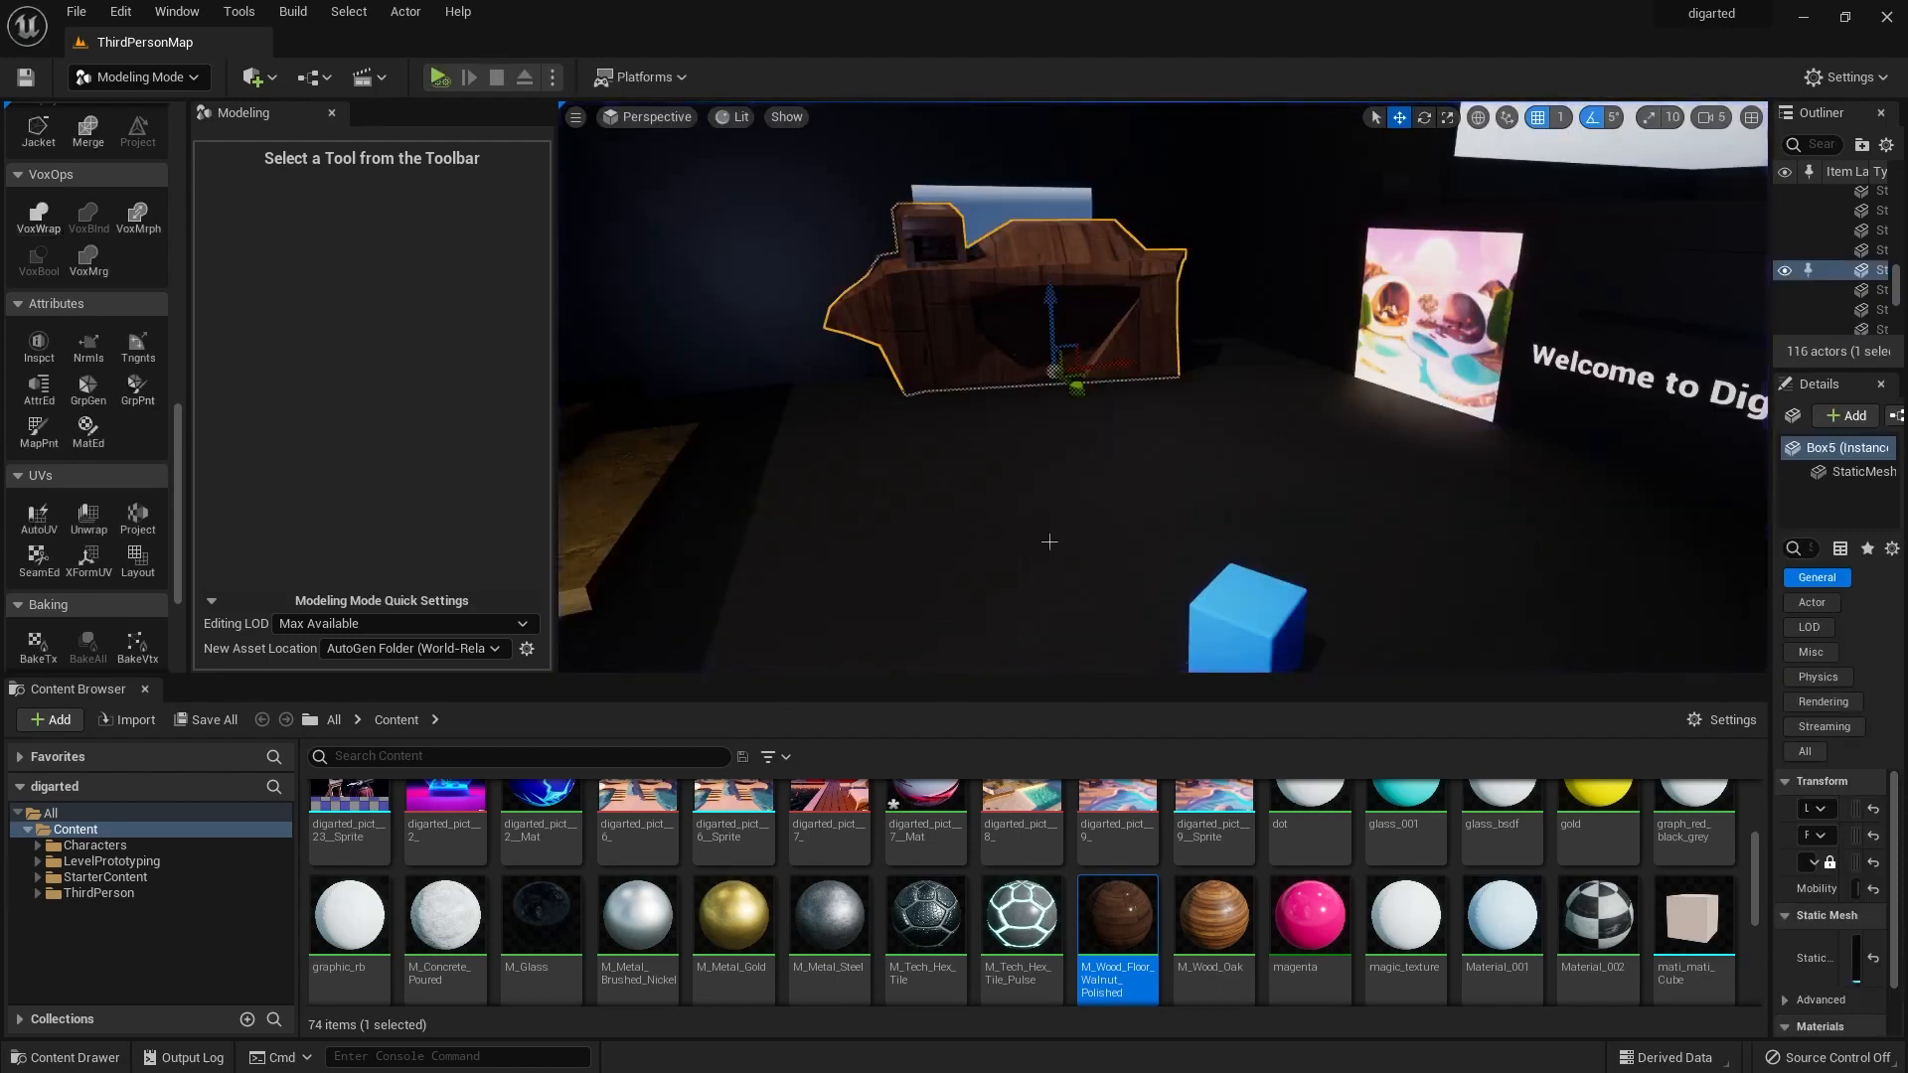
Save all changed assets, and select the gallery floor SM_Cube16.
click(68, 18)
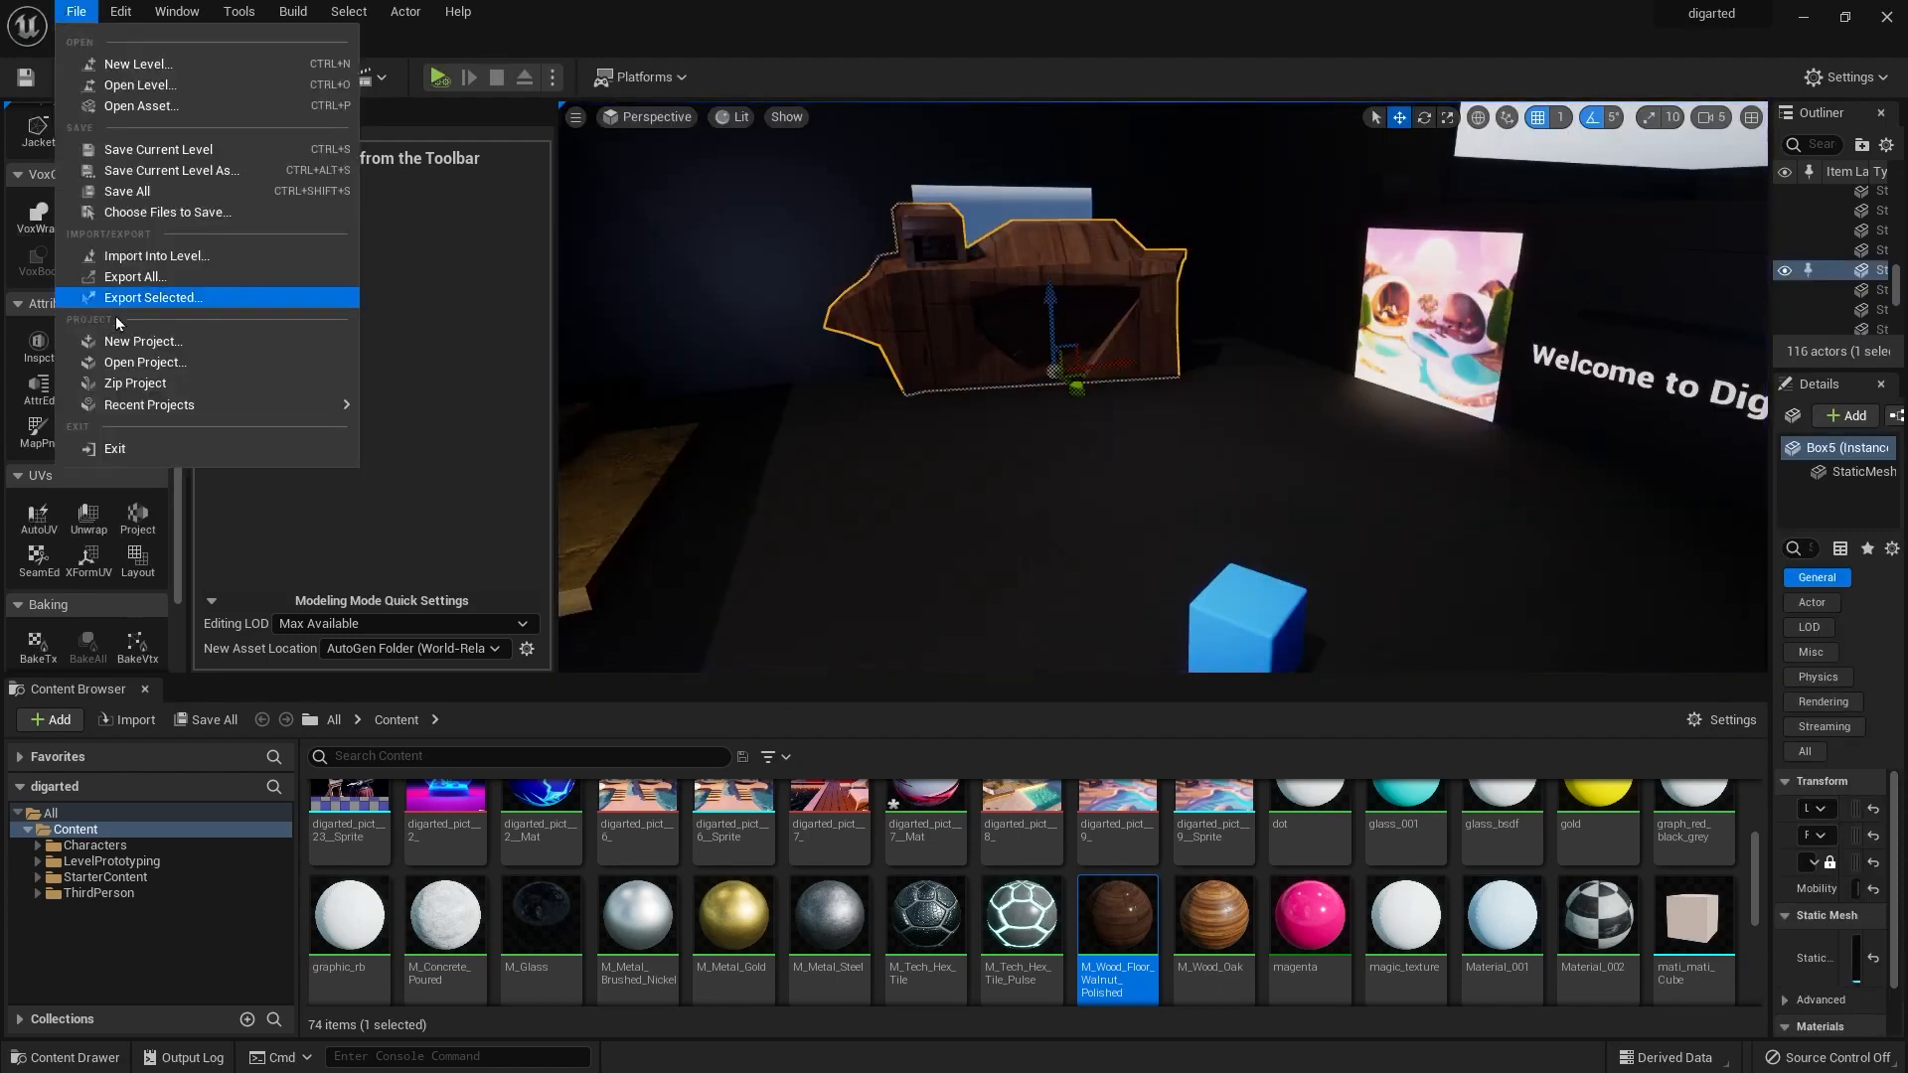
click(154, 189)
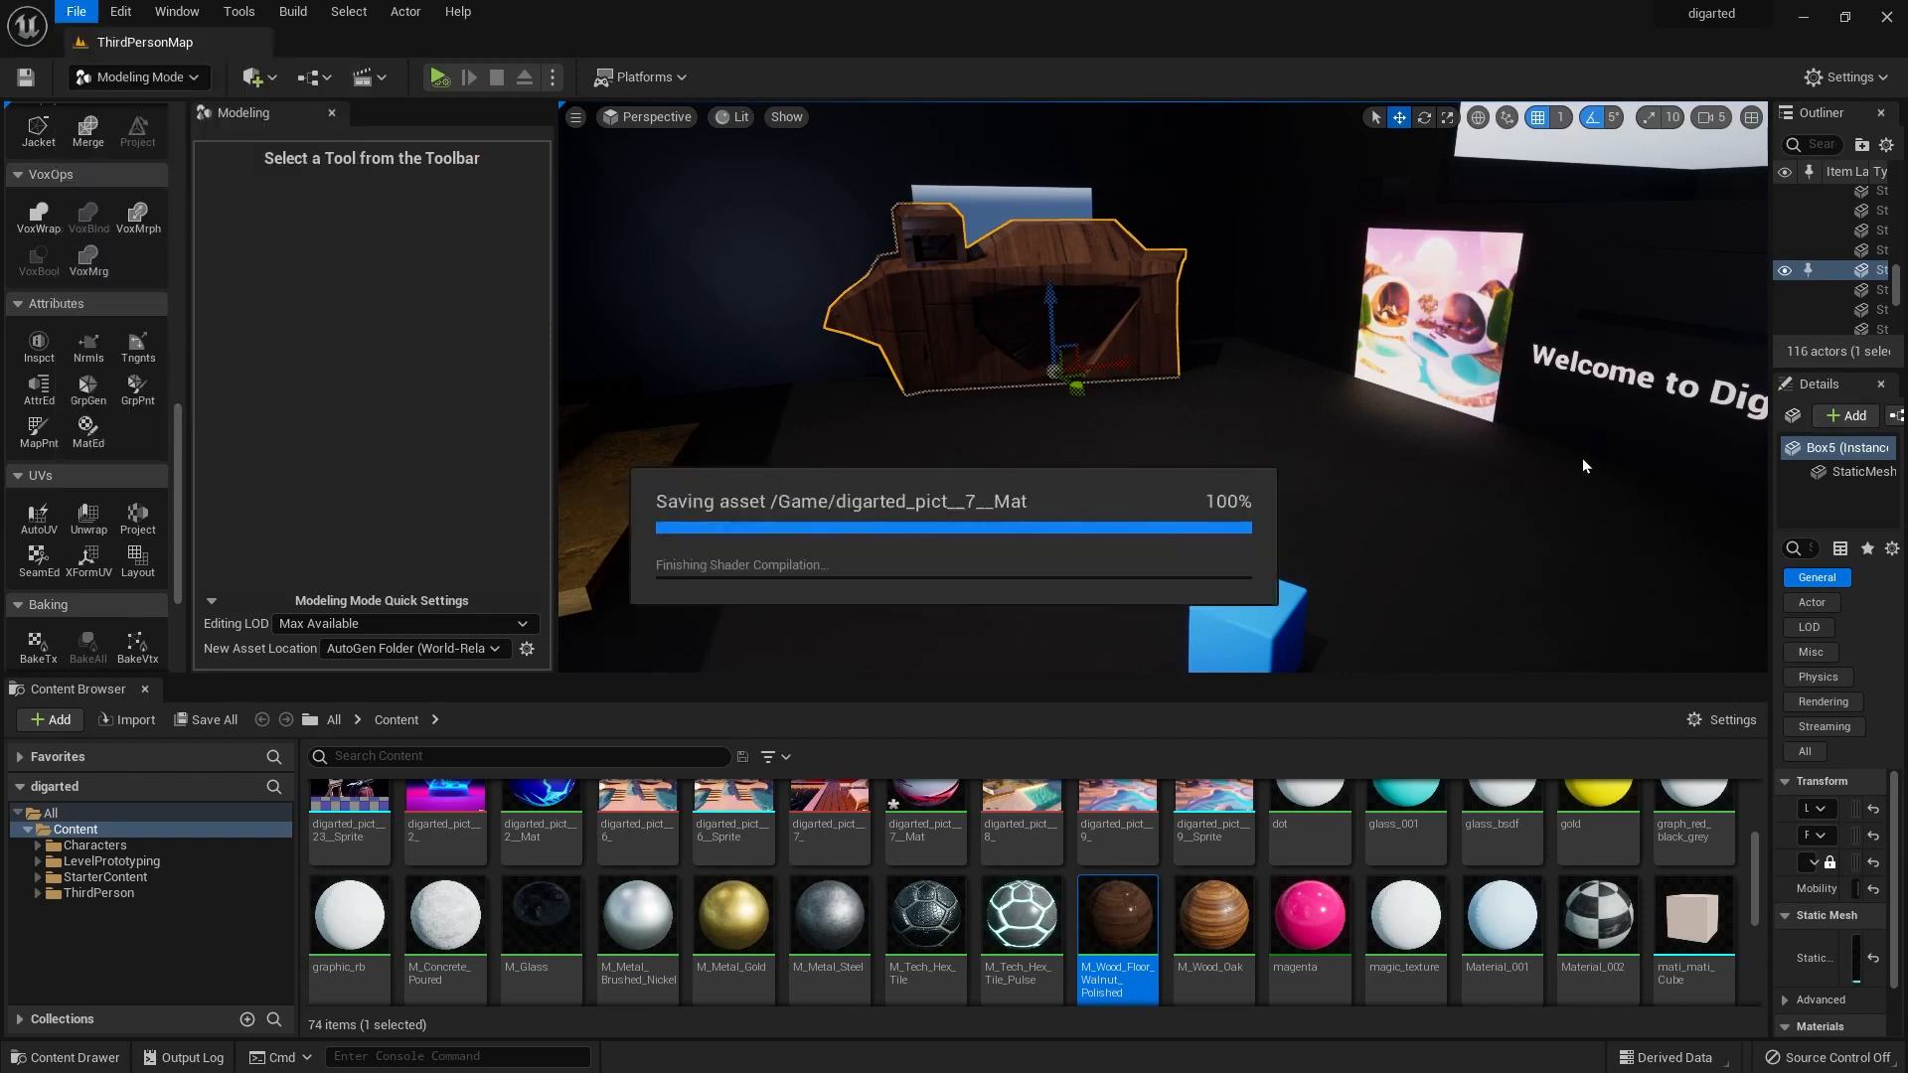
click(1322, 512)
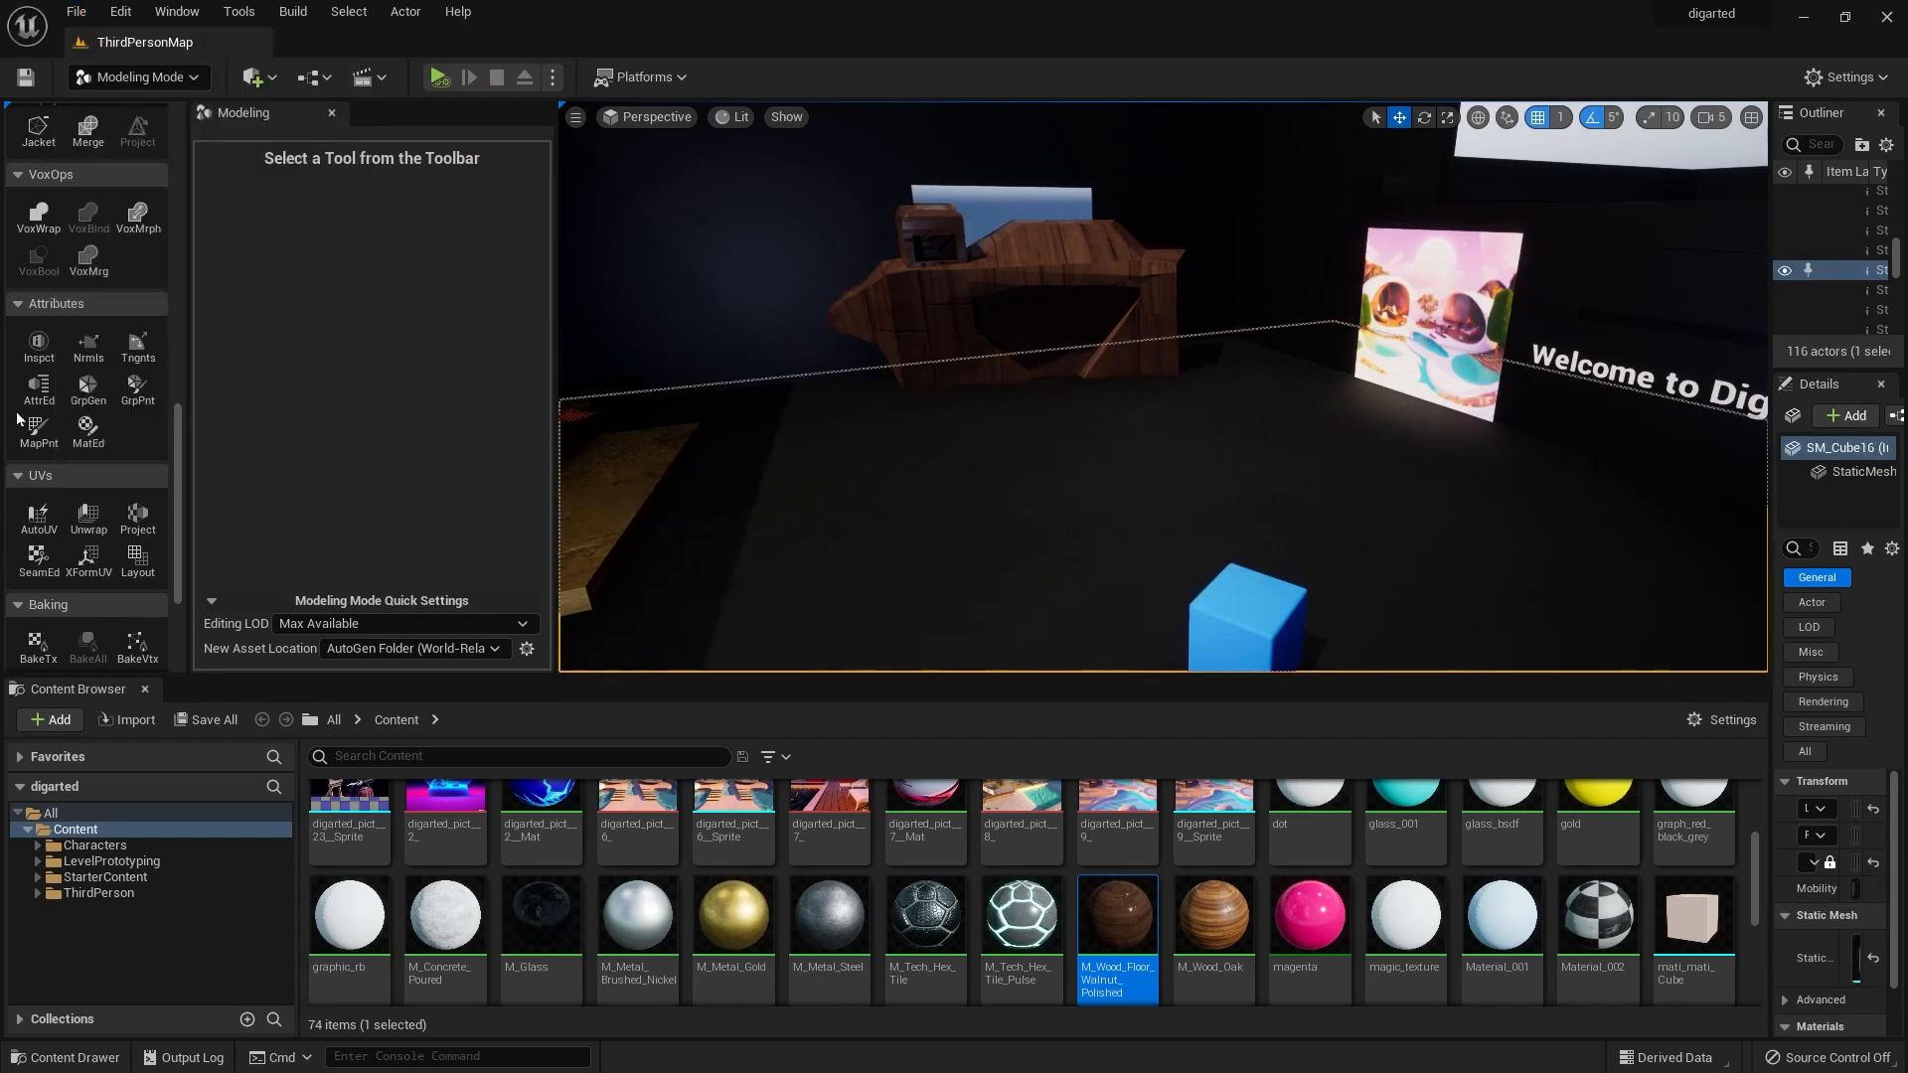
Draw a jagged star-like freehand polygon on the floor in front of the walnut box with Polygon Extrude, and extrude it into a static mesh.
drag(178, 415, 194, 172)
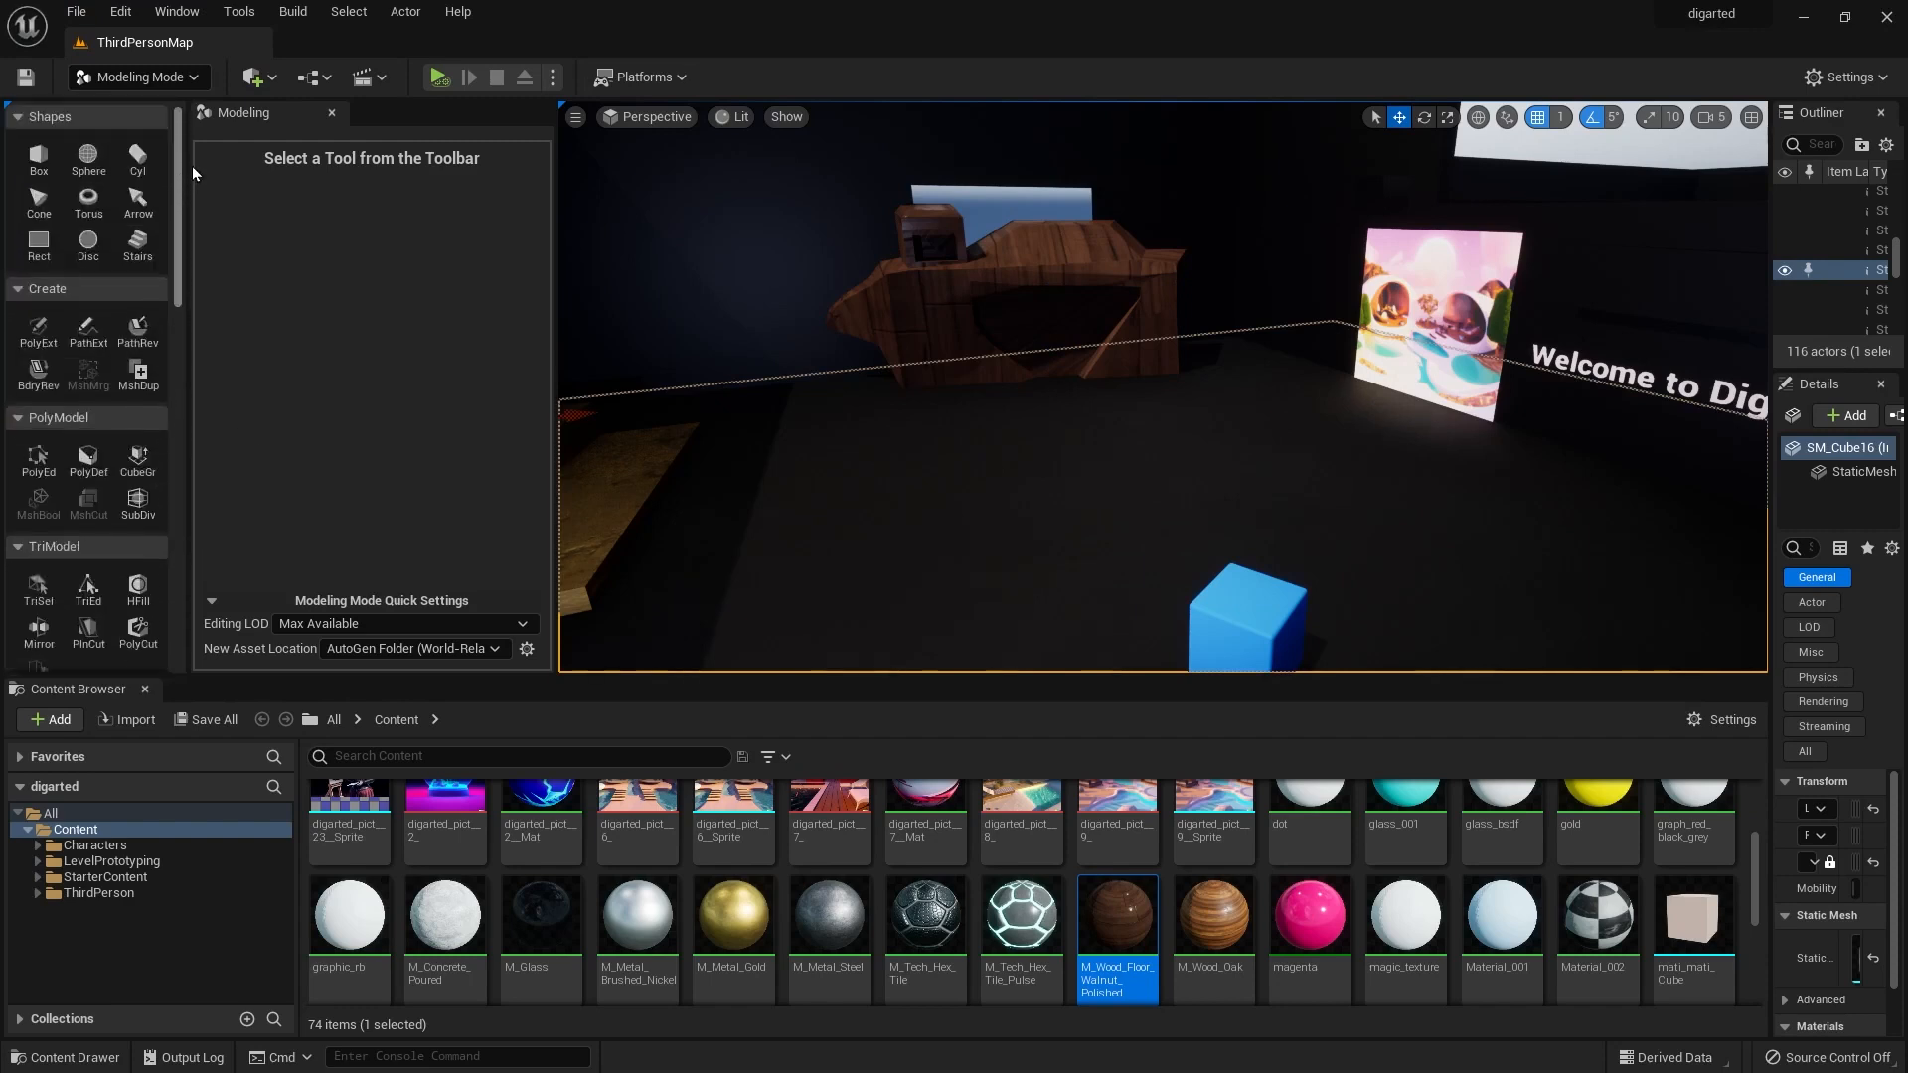
click(44, 343)
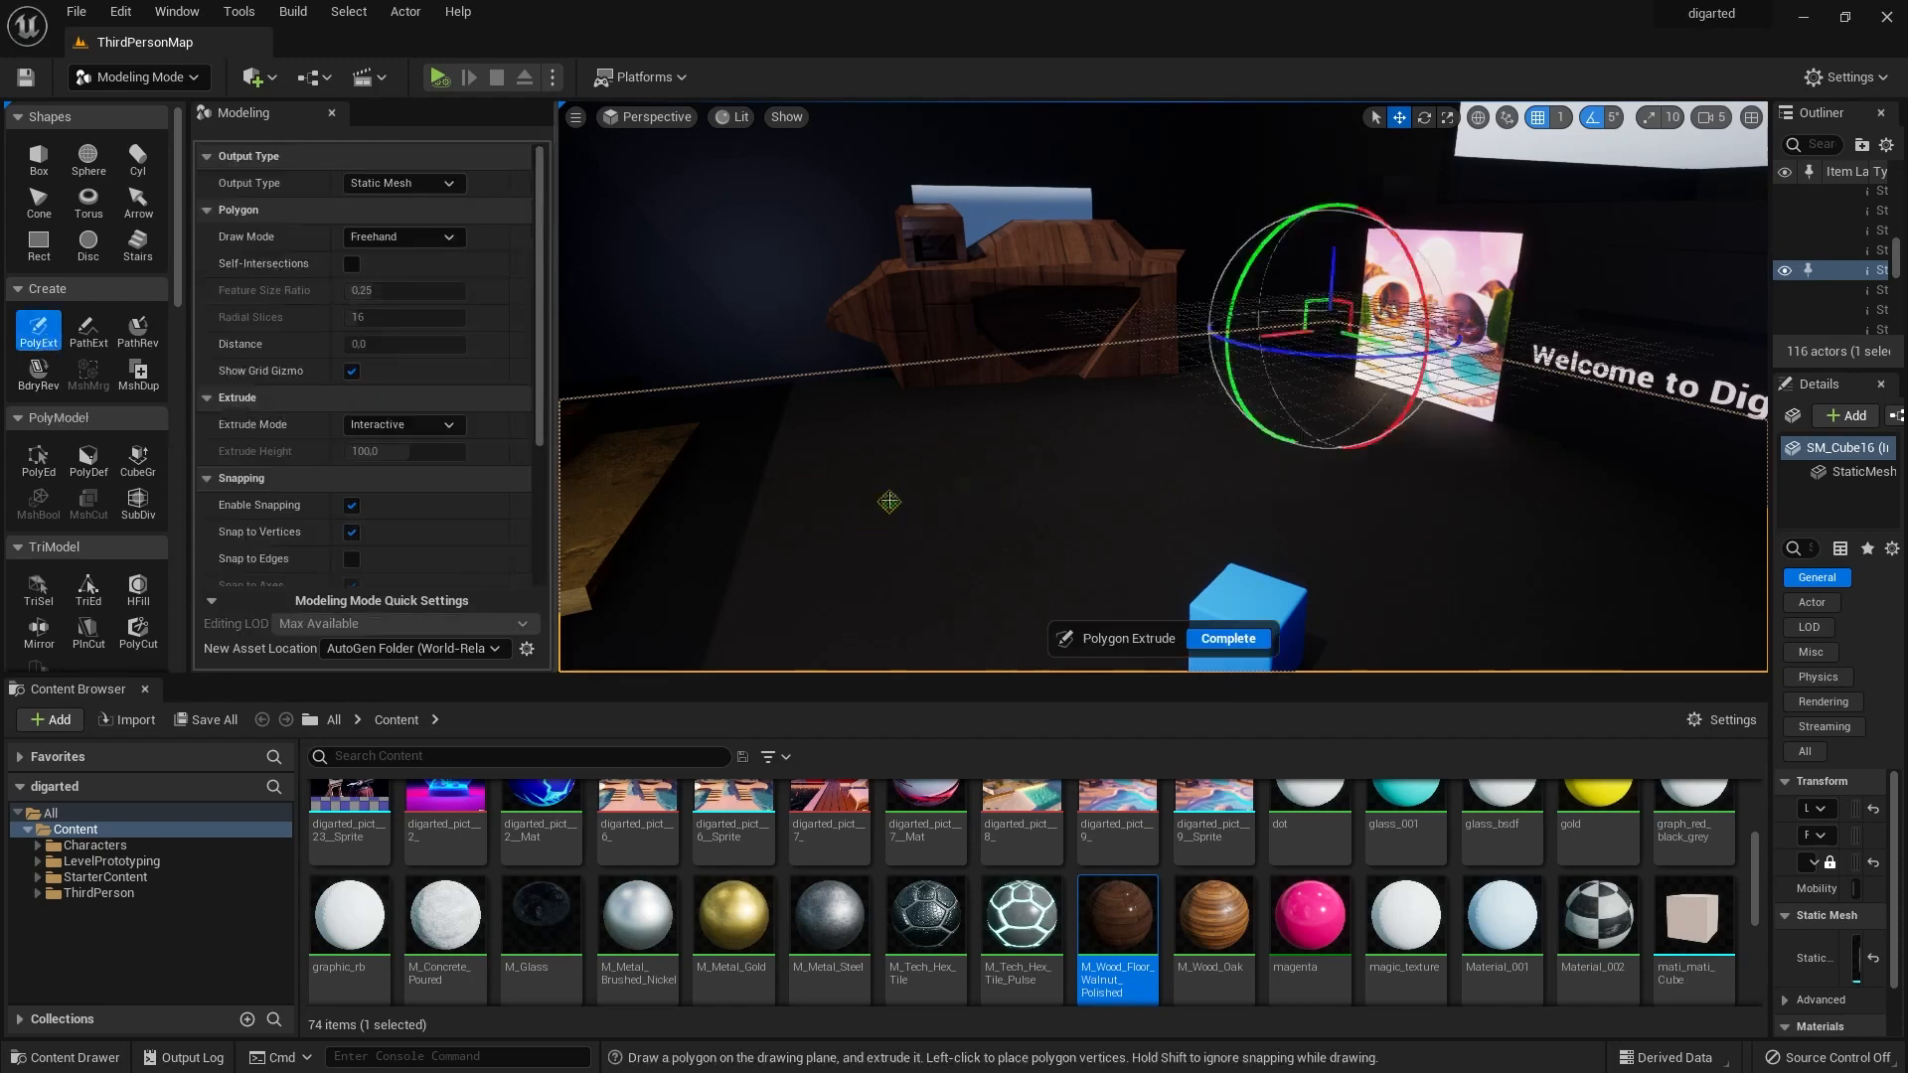
drag(889, 502, 911, 465)
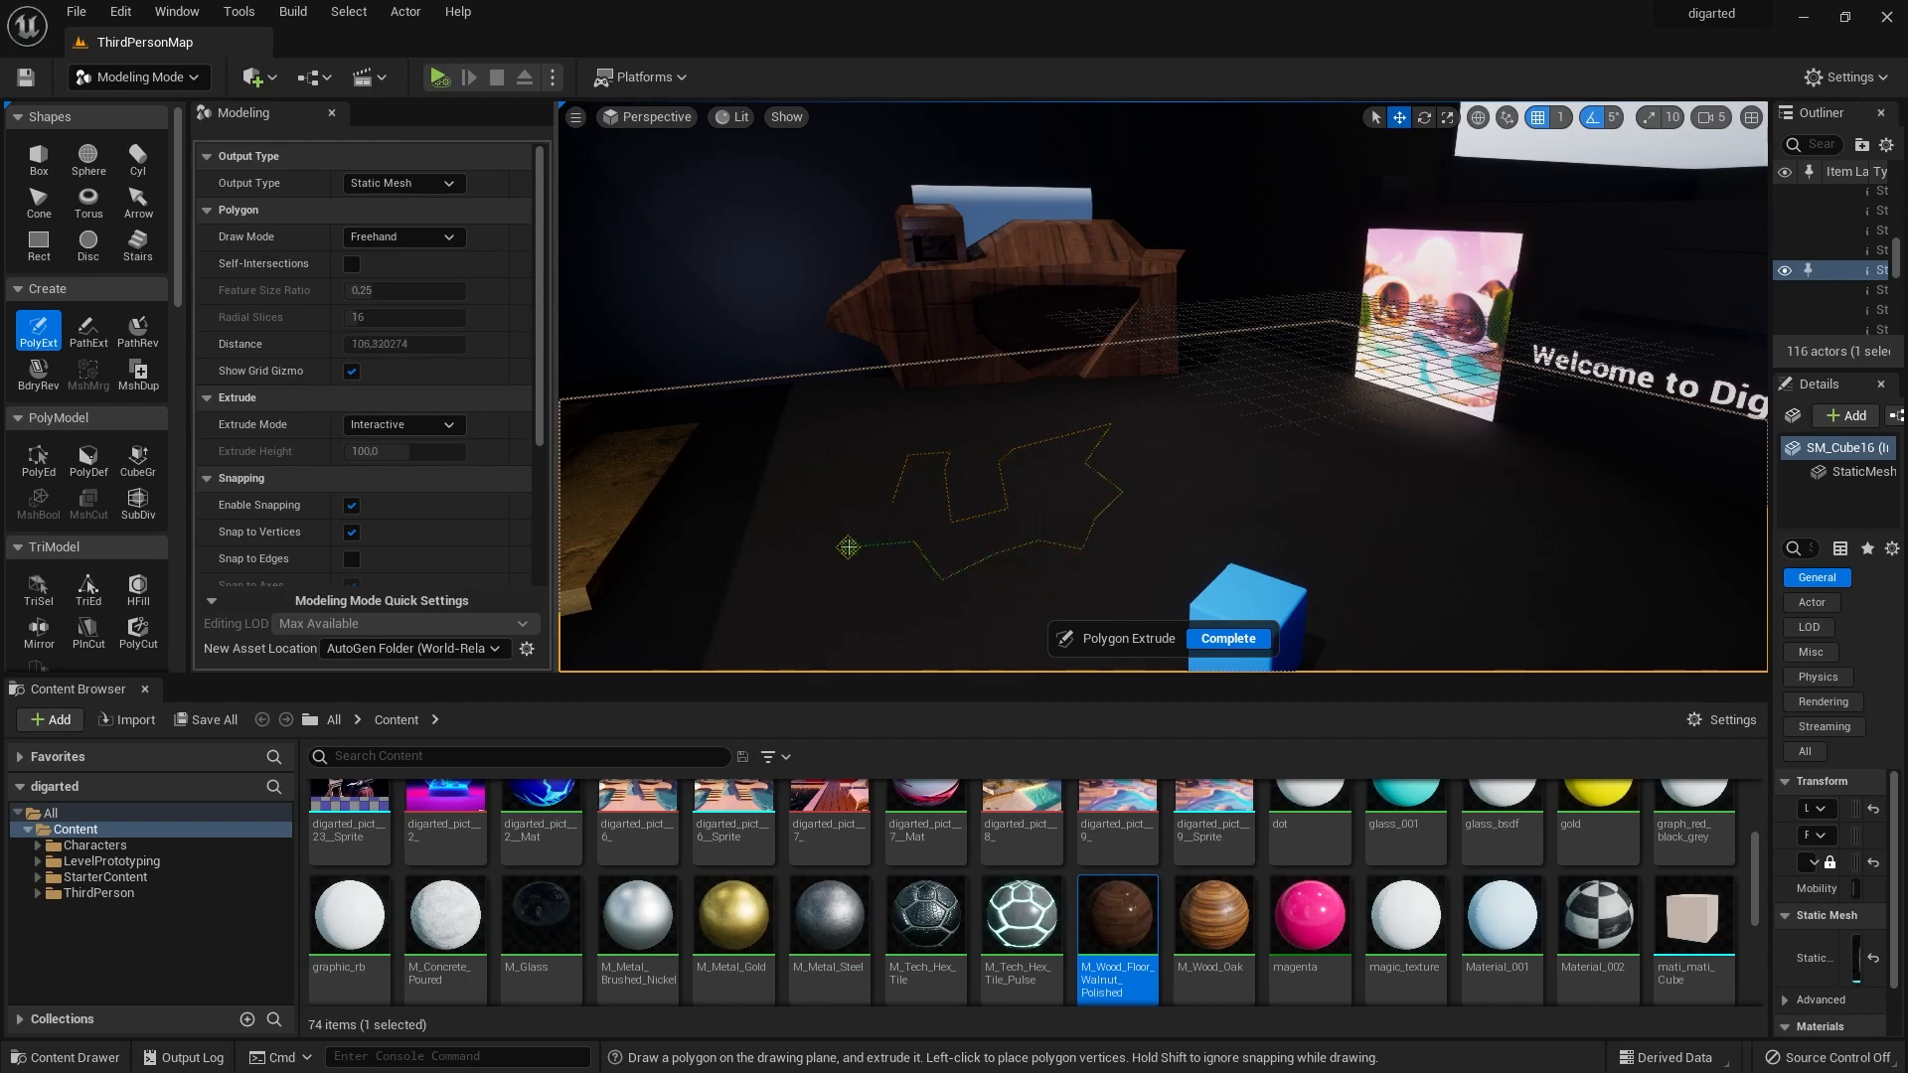
click(893, 501)
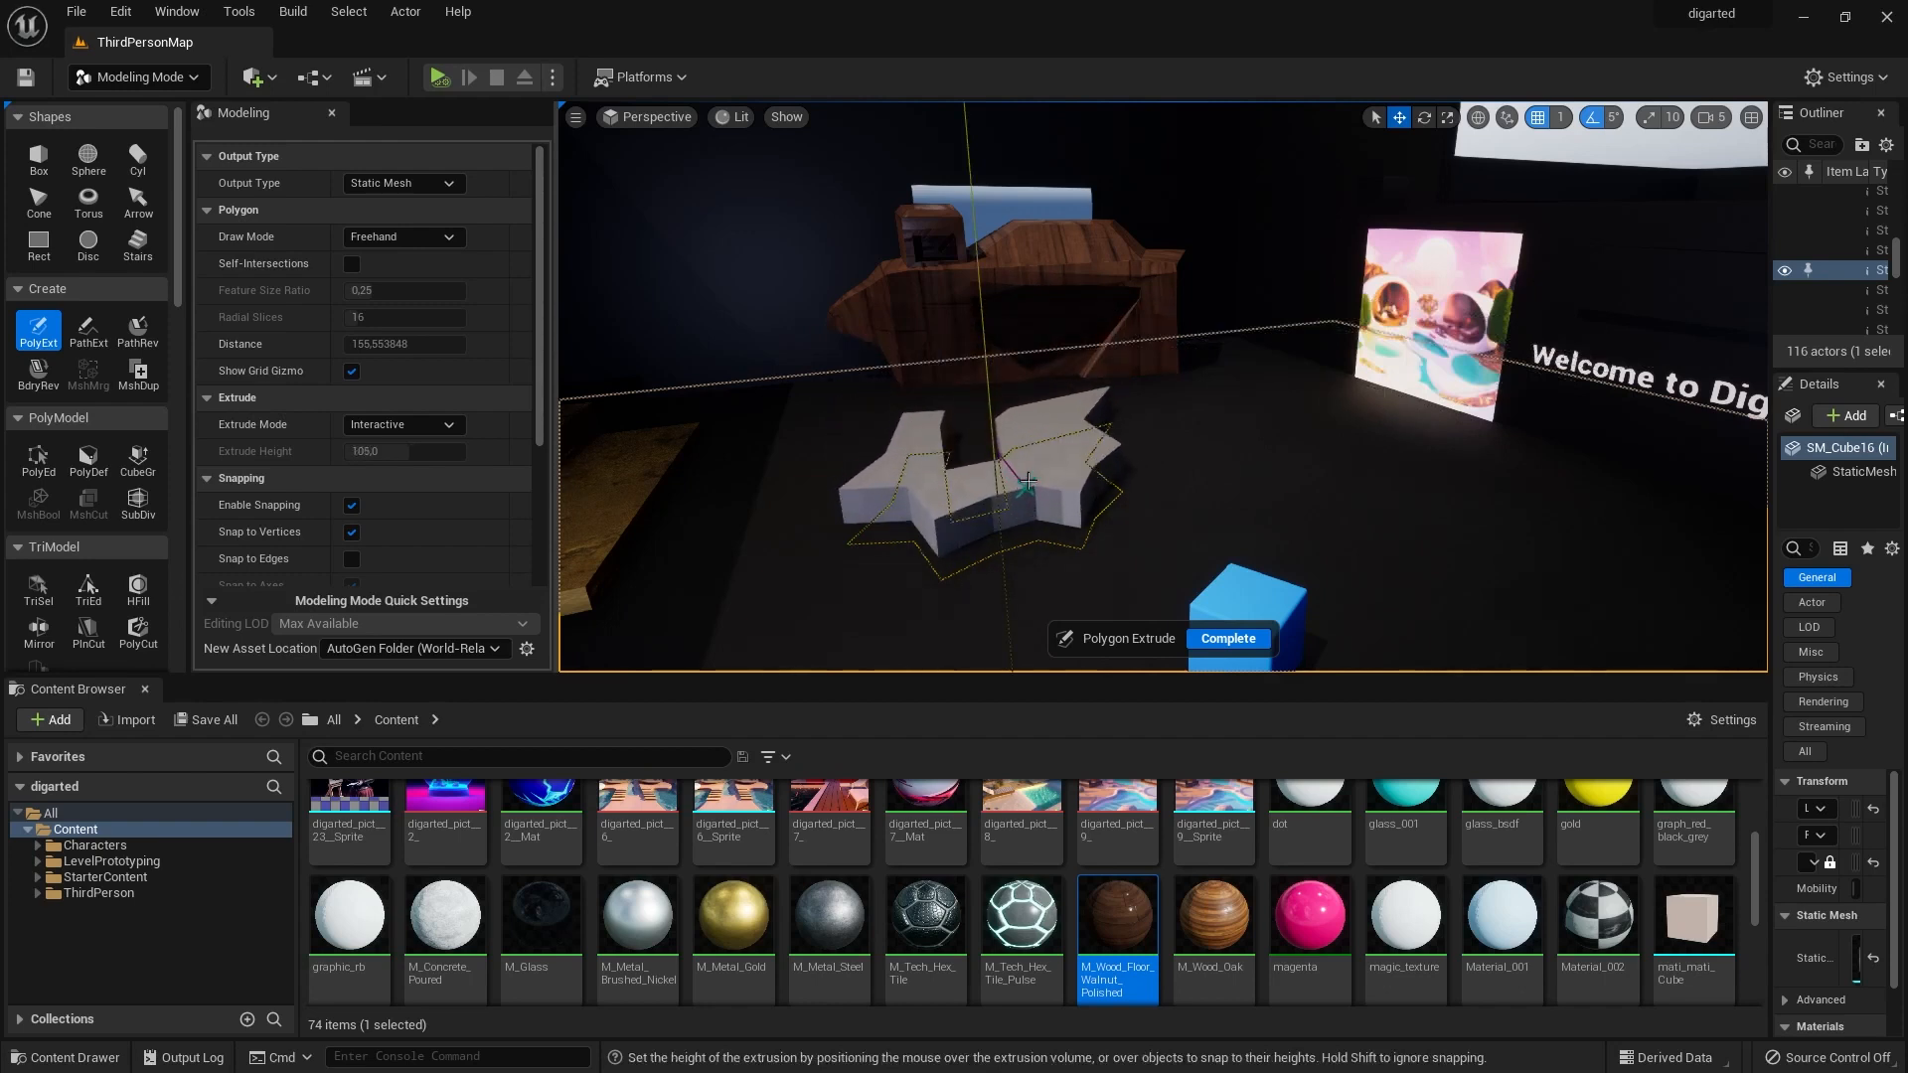
click(1036, 512)
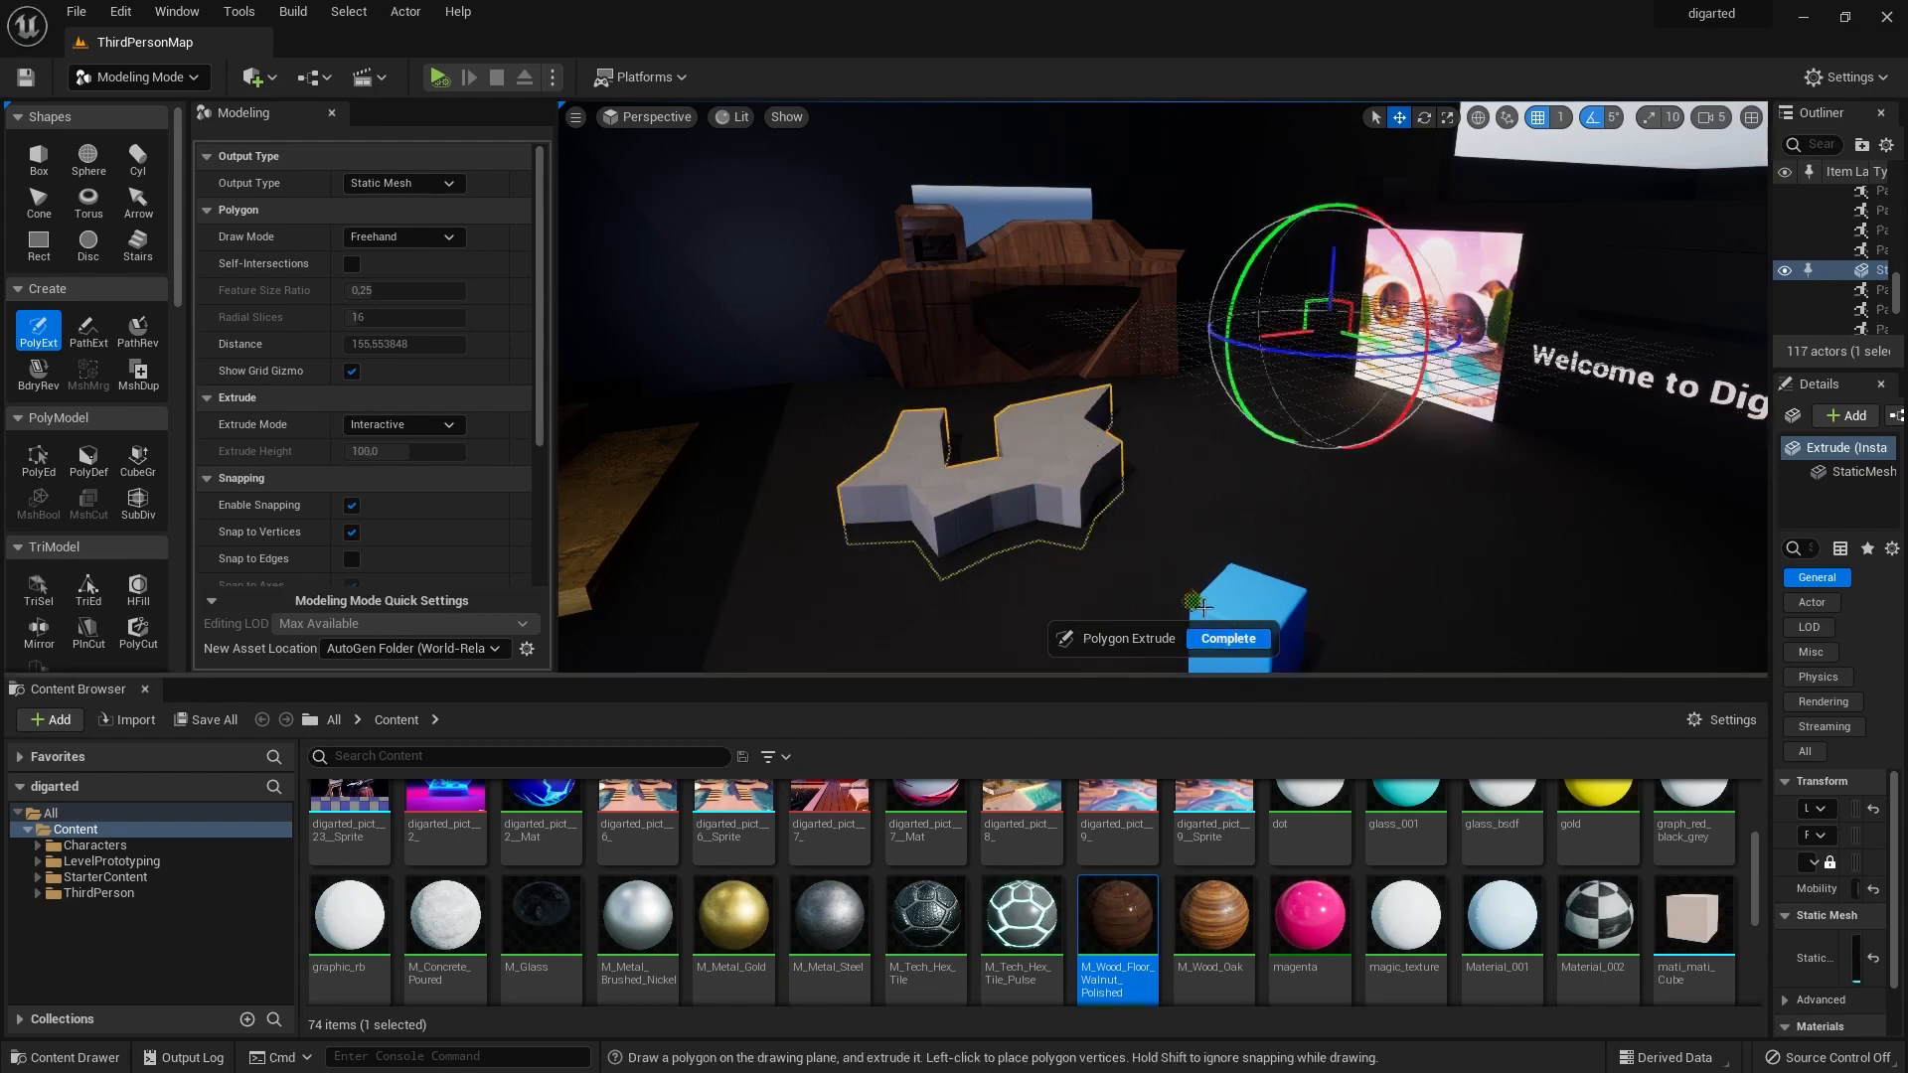
click(1230, 639)
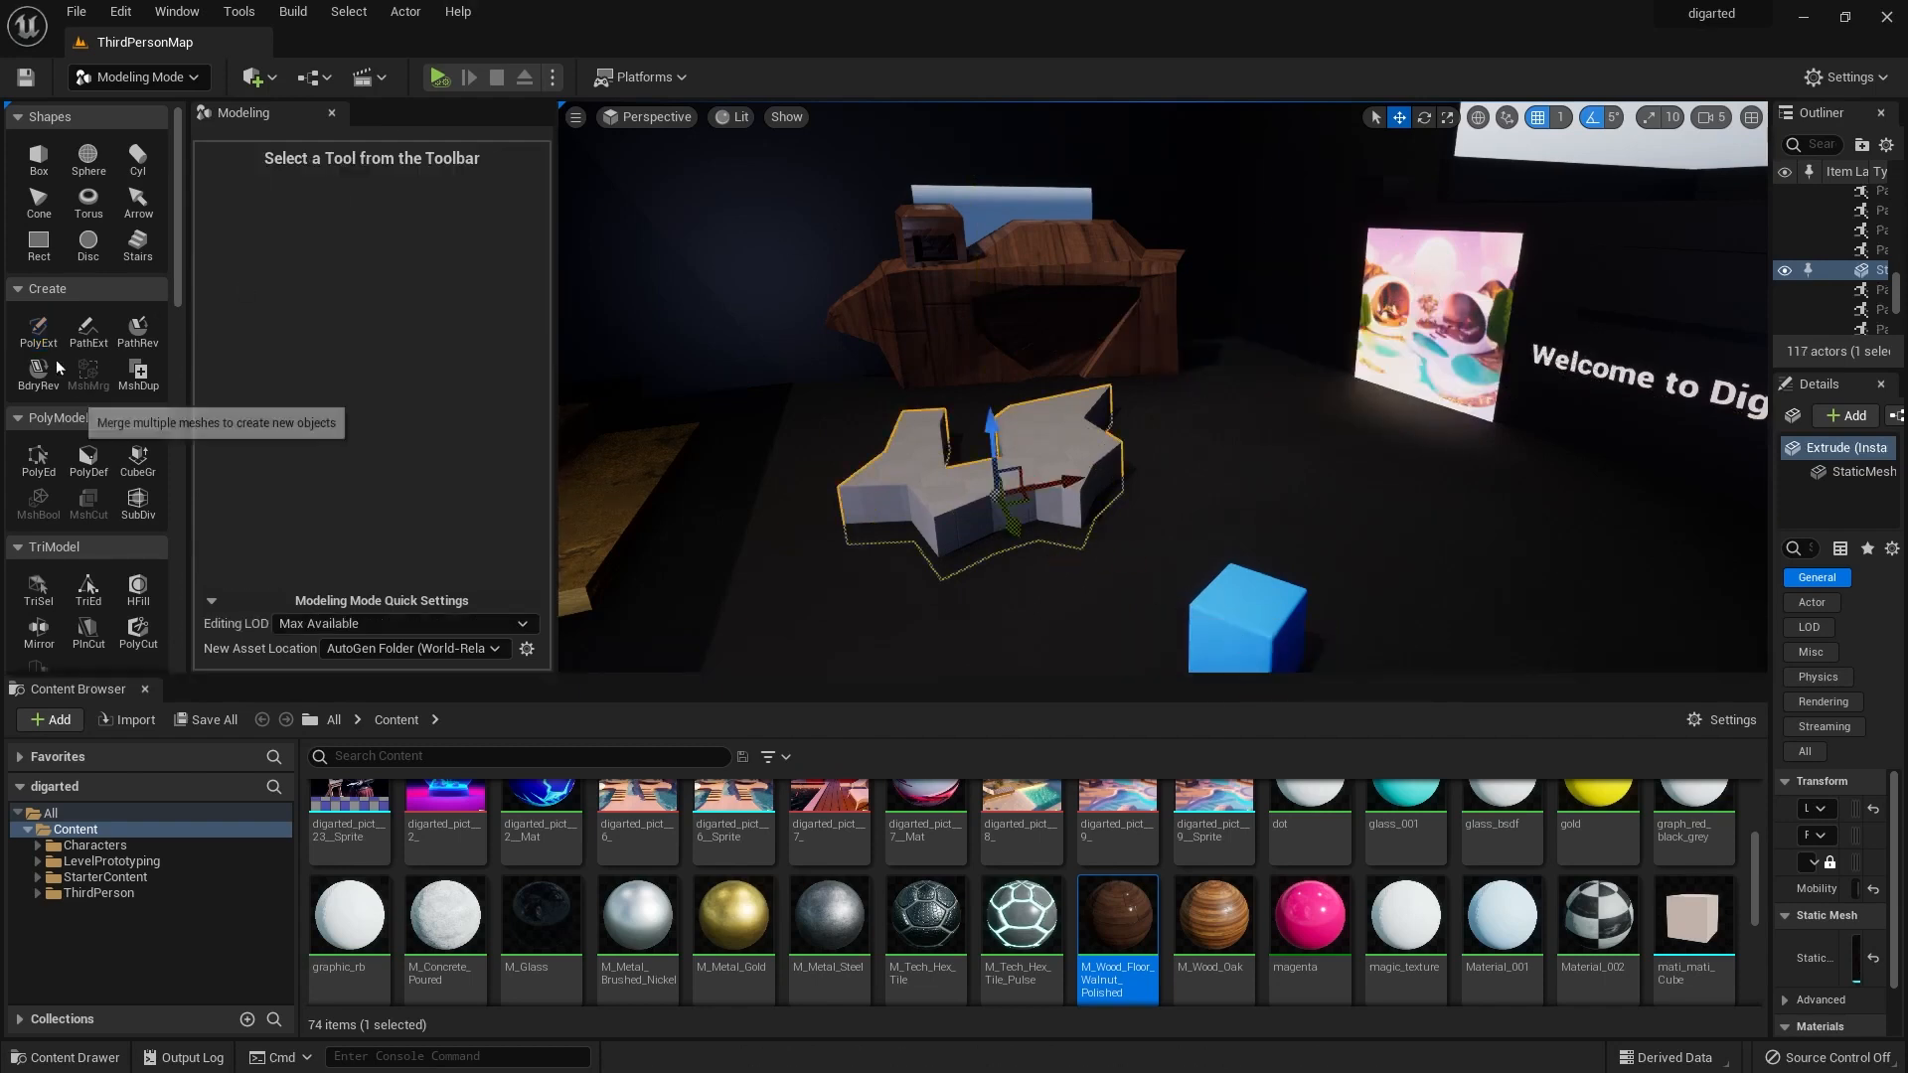
Extrude a small circle with 16 radial slices into a low disc on the floor beside the jagged shape, using Polygon Extrude.
click(38, 328)
click(402, 237)
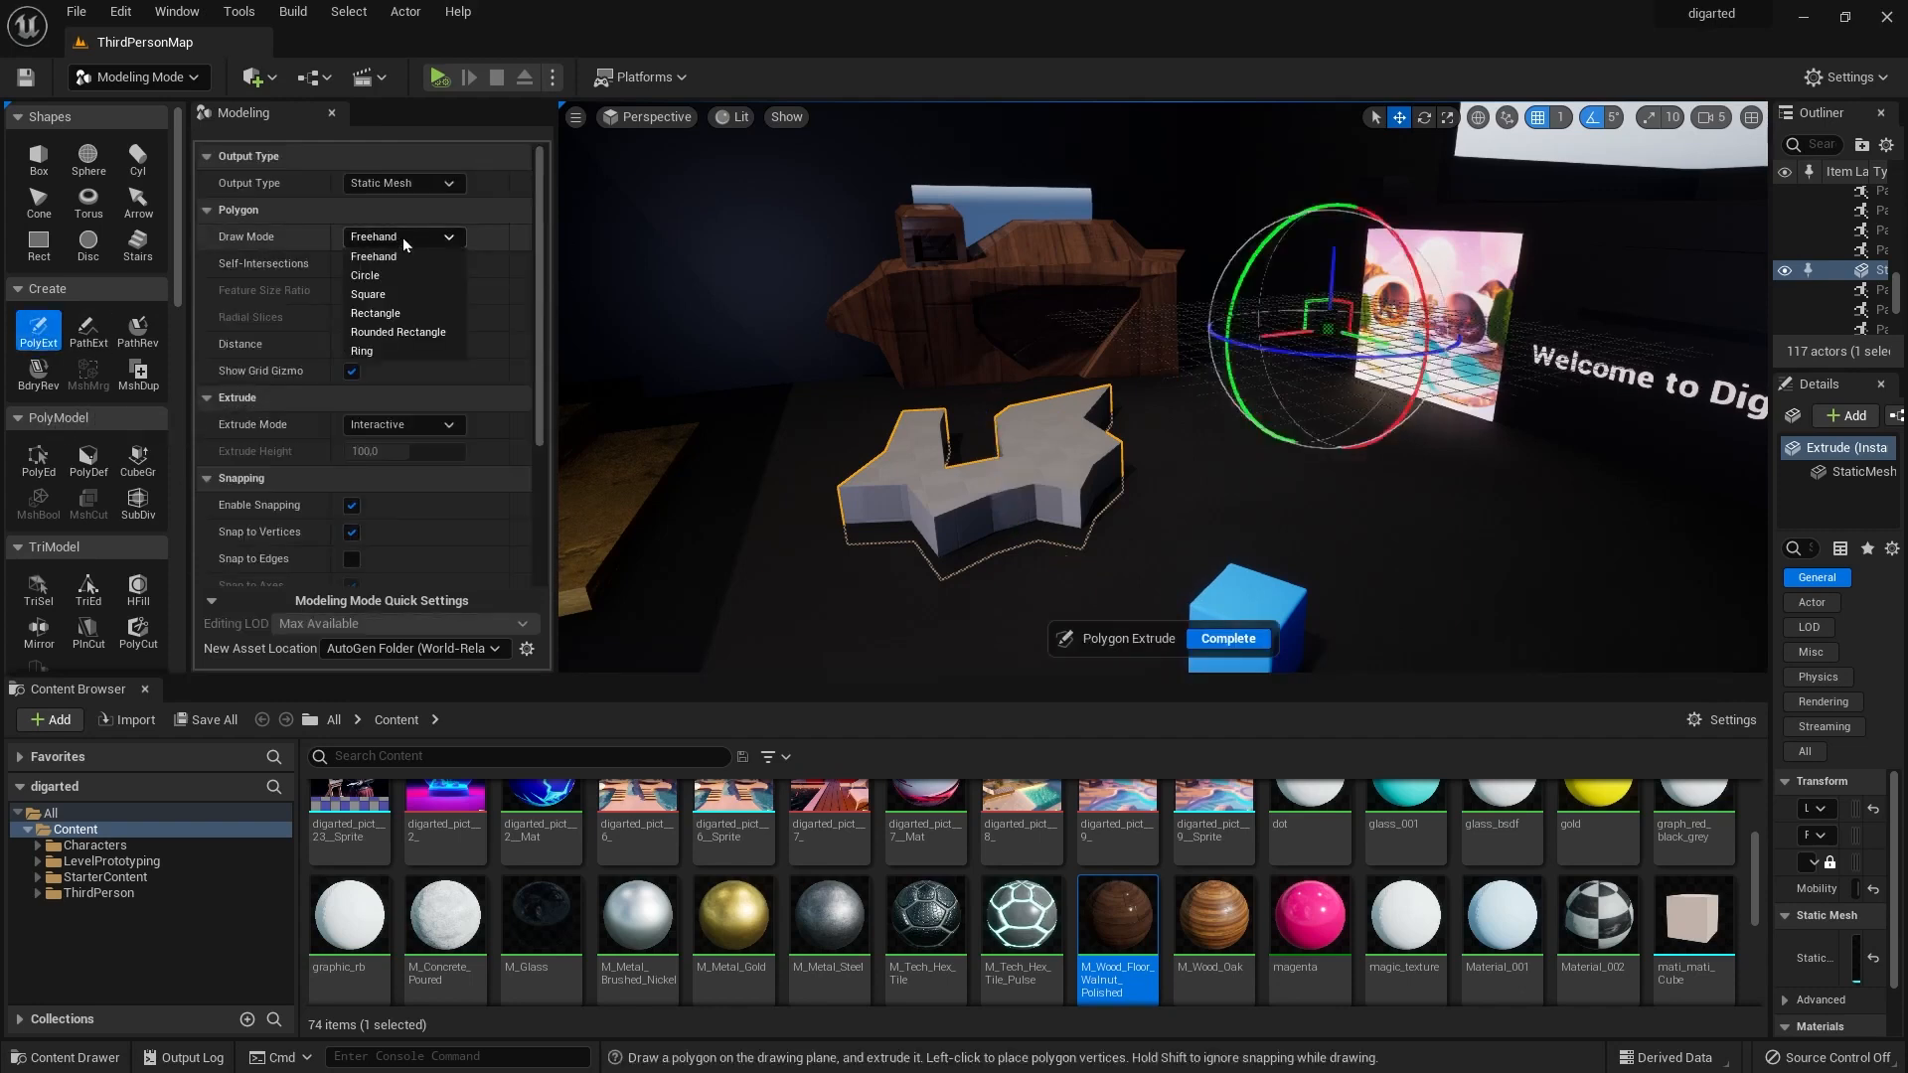
click(365, 275)
click(1197, 497)
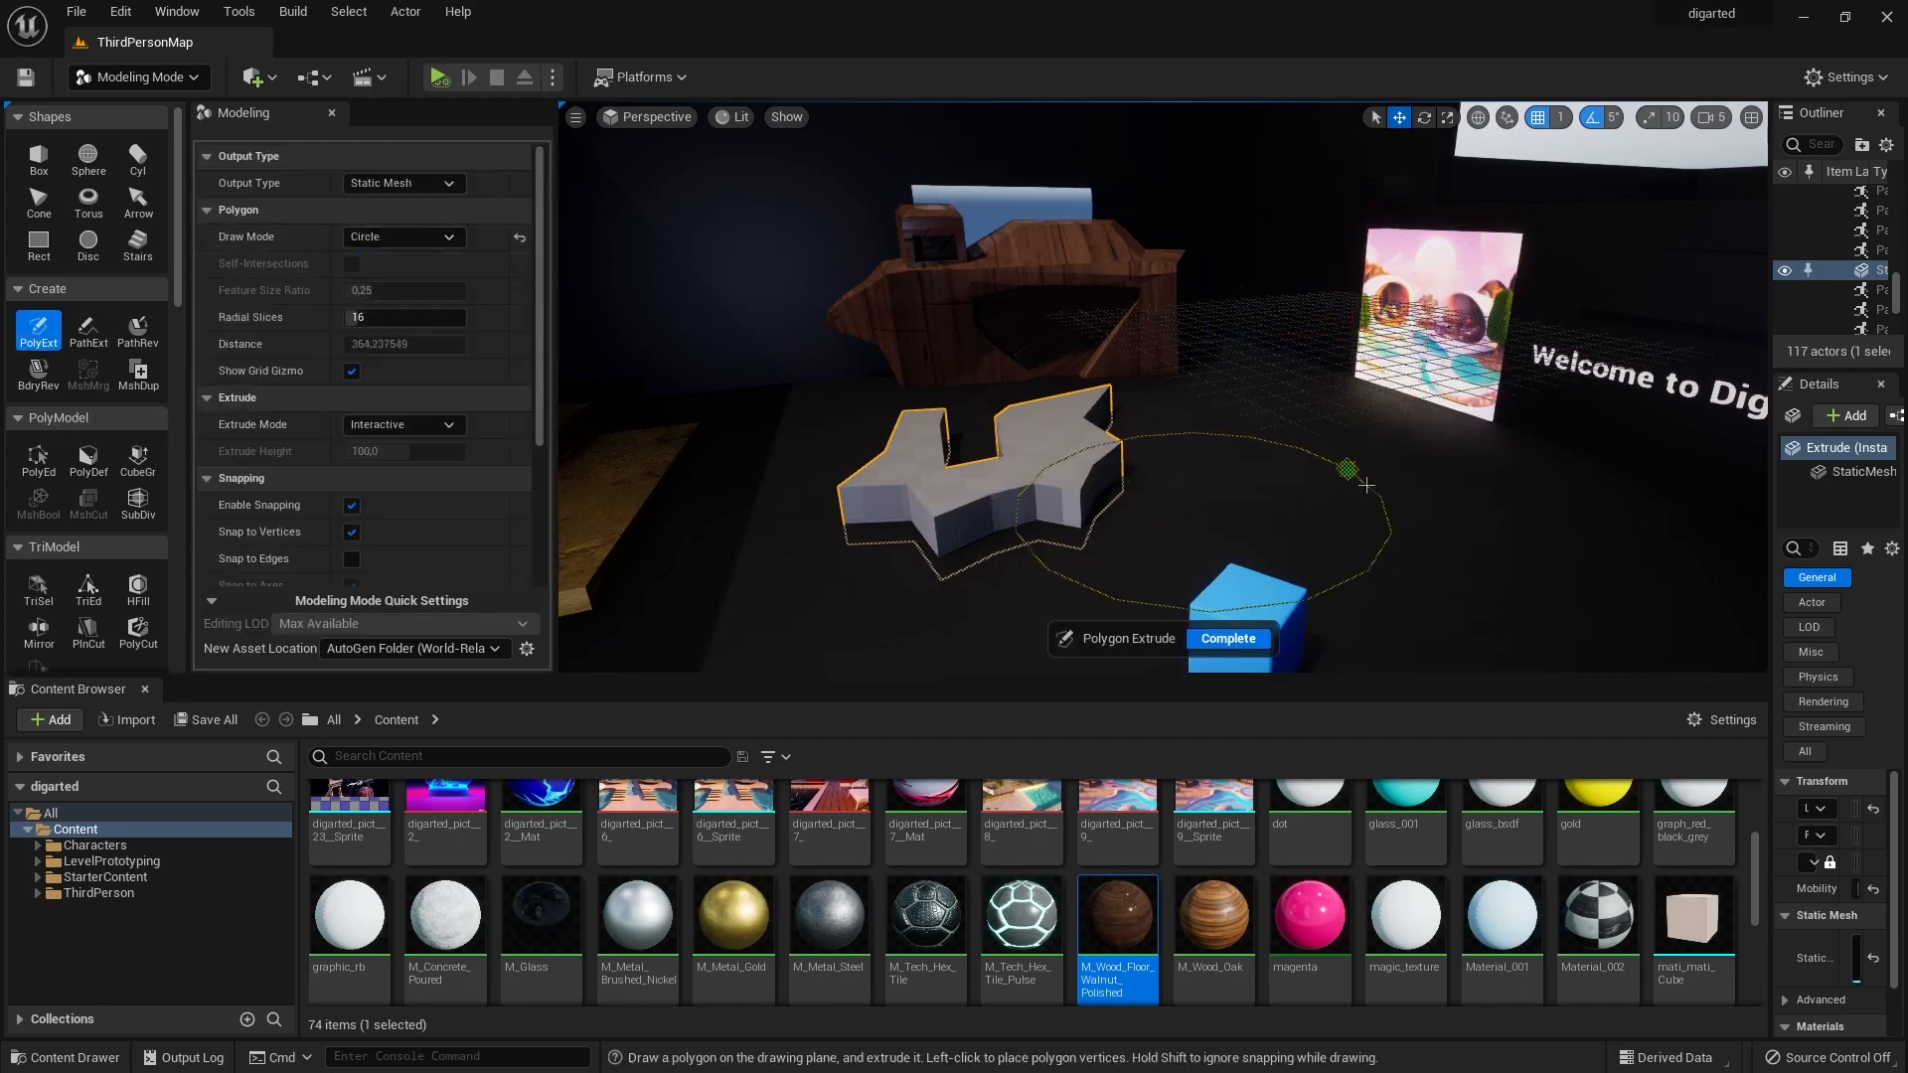
click(1242, 500)
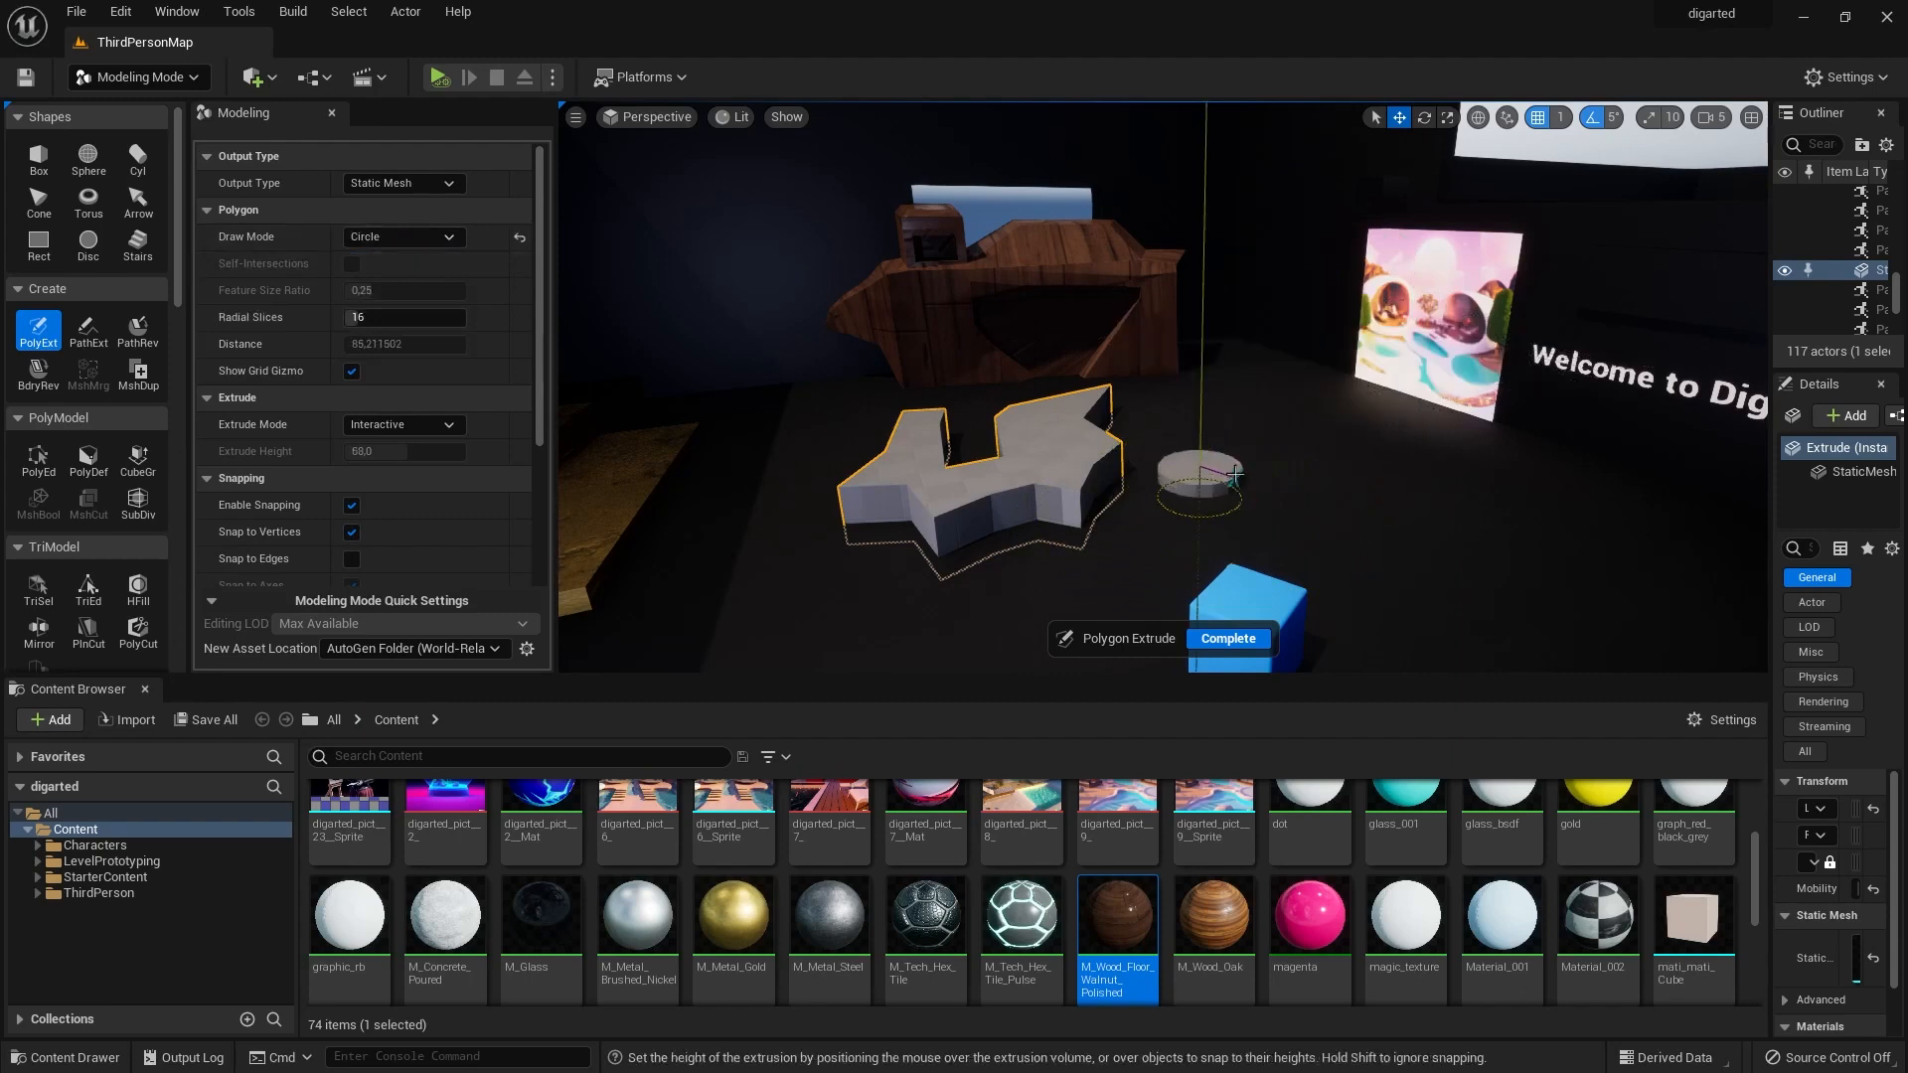
click(1234, 469)
Extrude a ring with a radius of about 198 and a 0.25 feature size ratio in front of the pink picture panel.
click(403, 237)
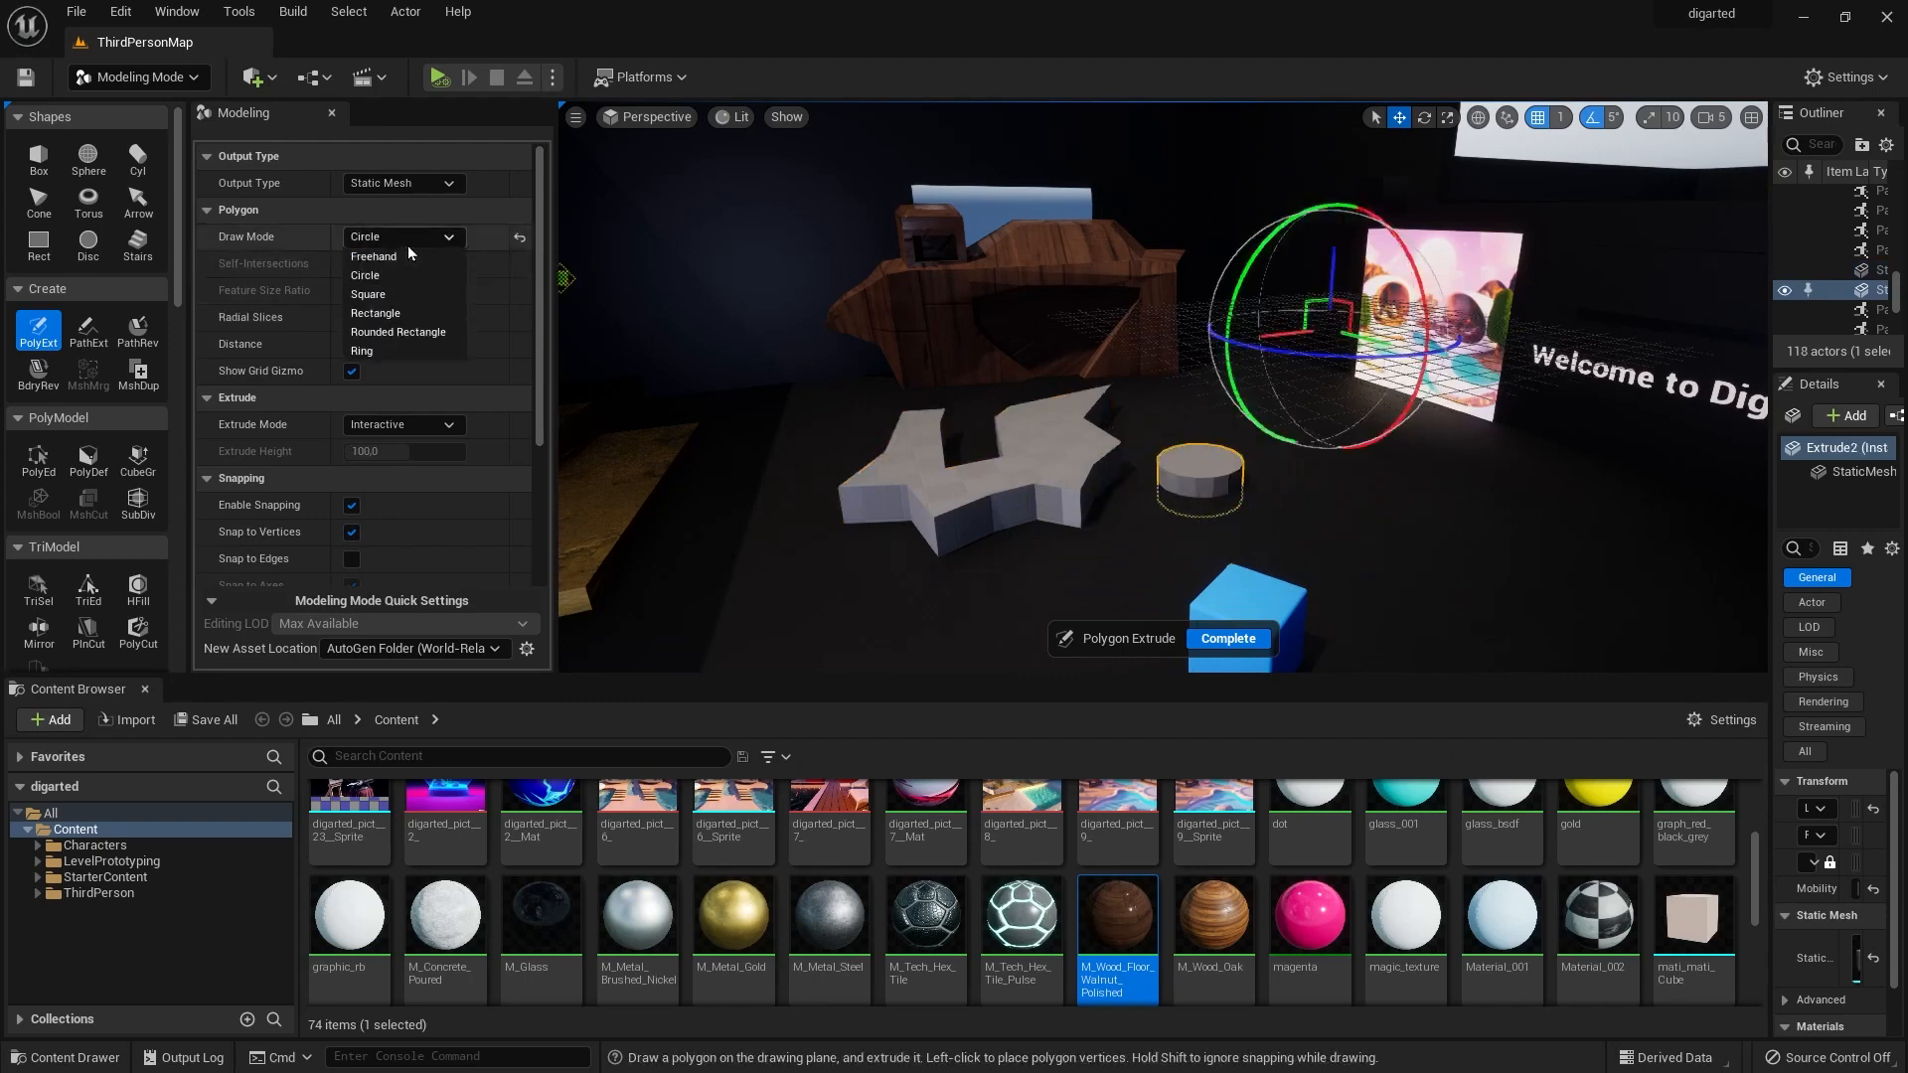
click(418, 351)
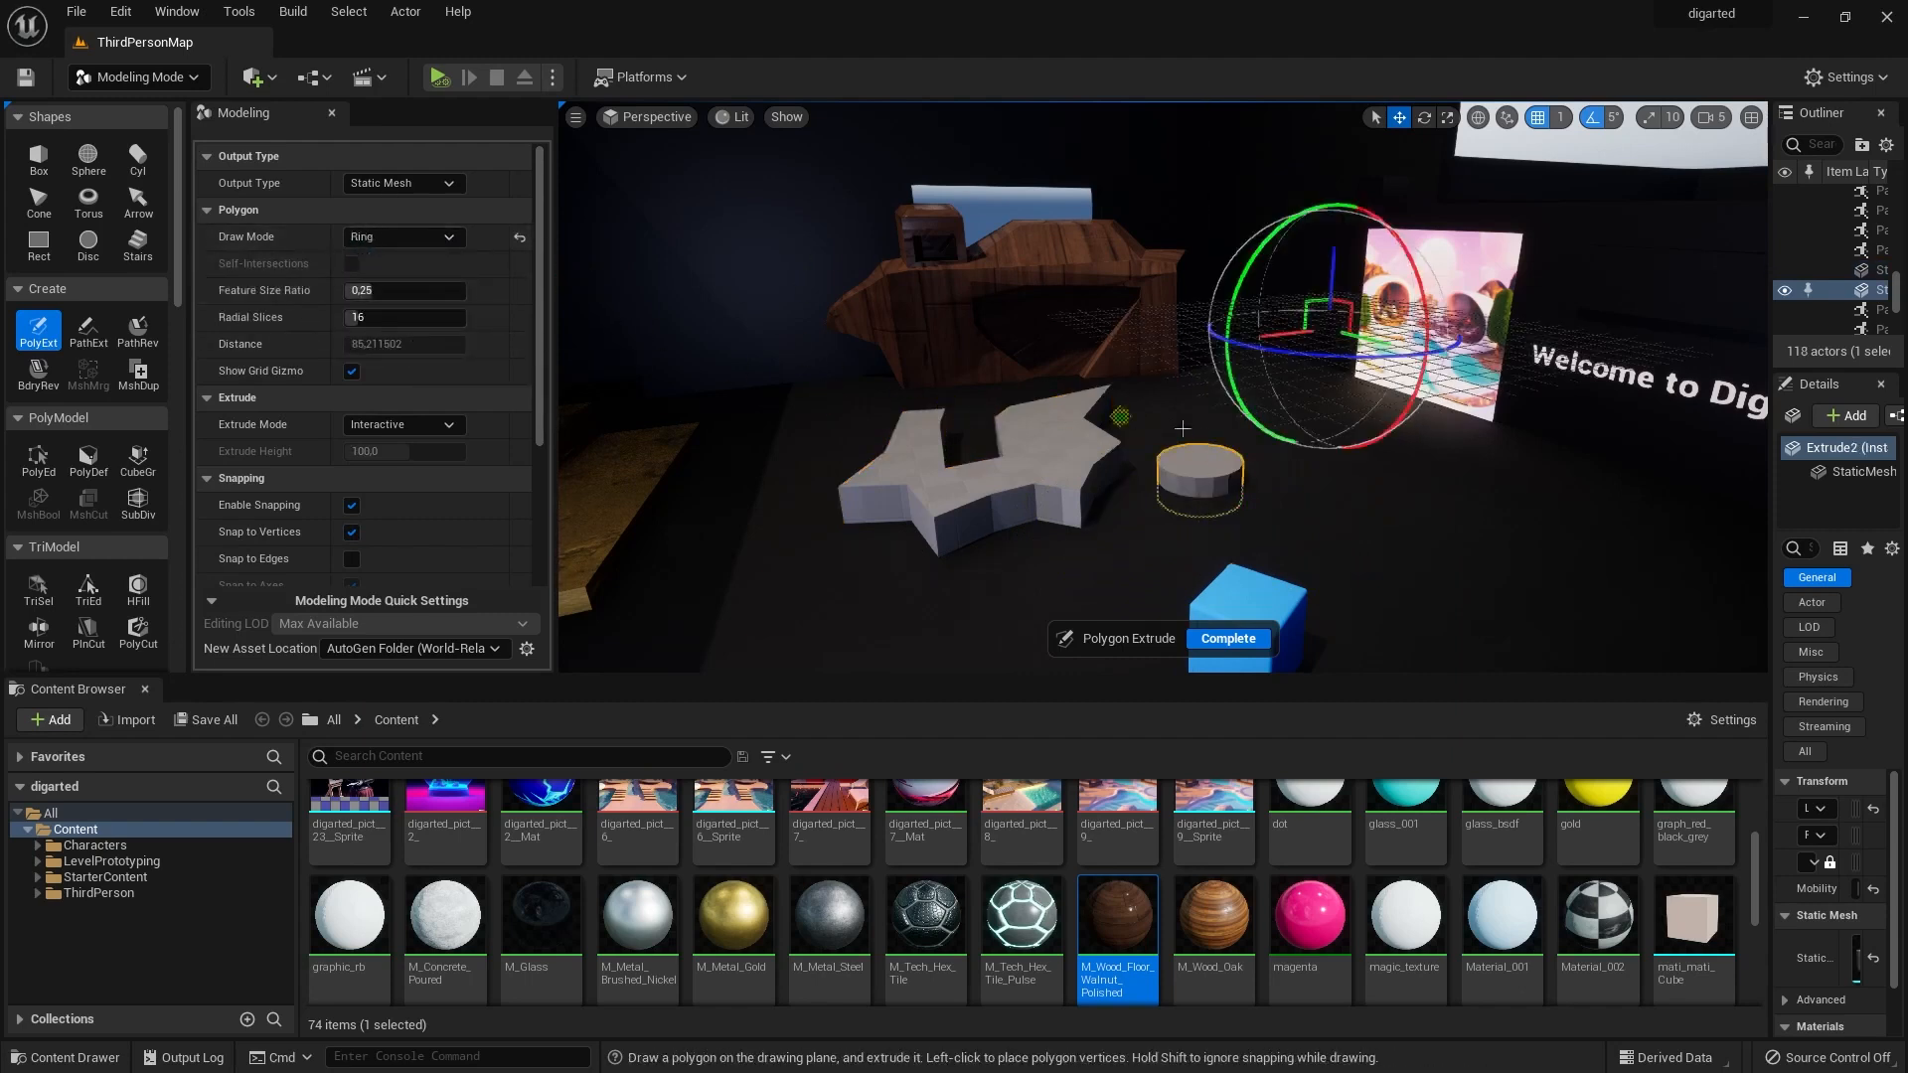
click(1436, 493)
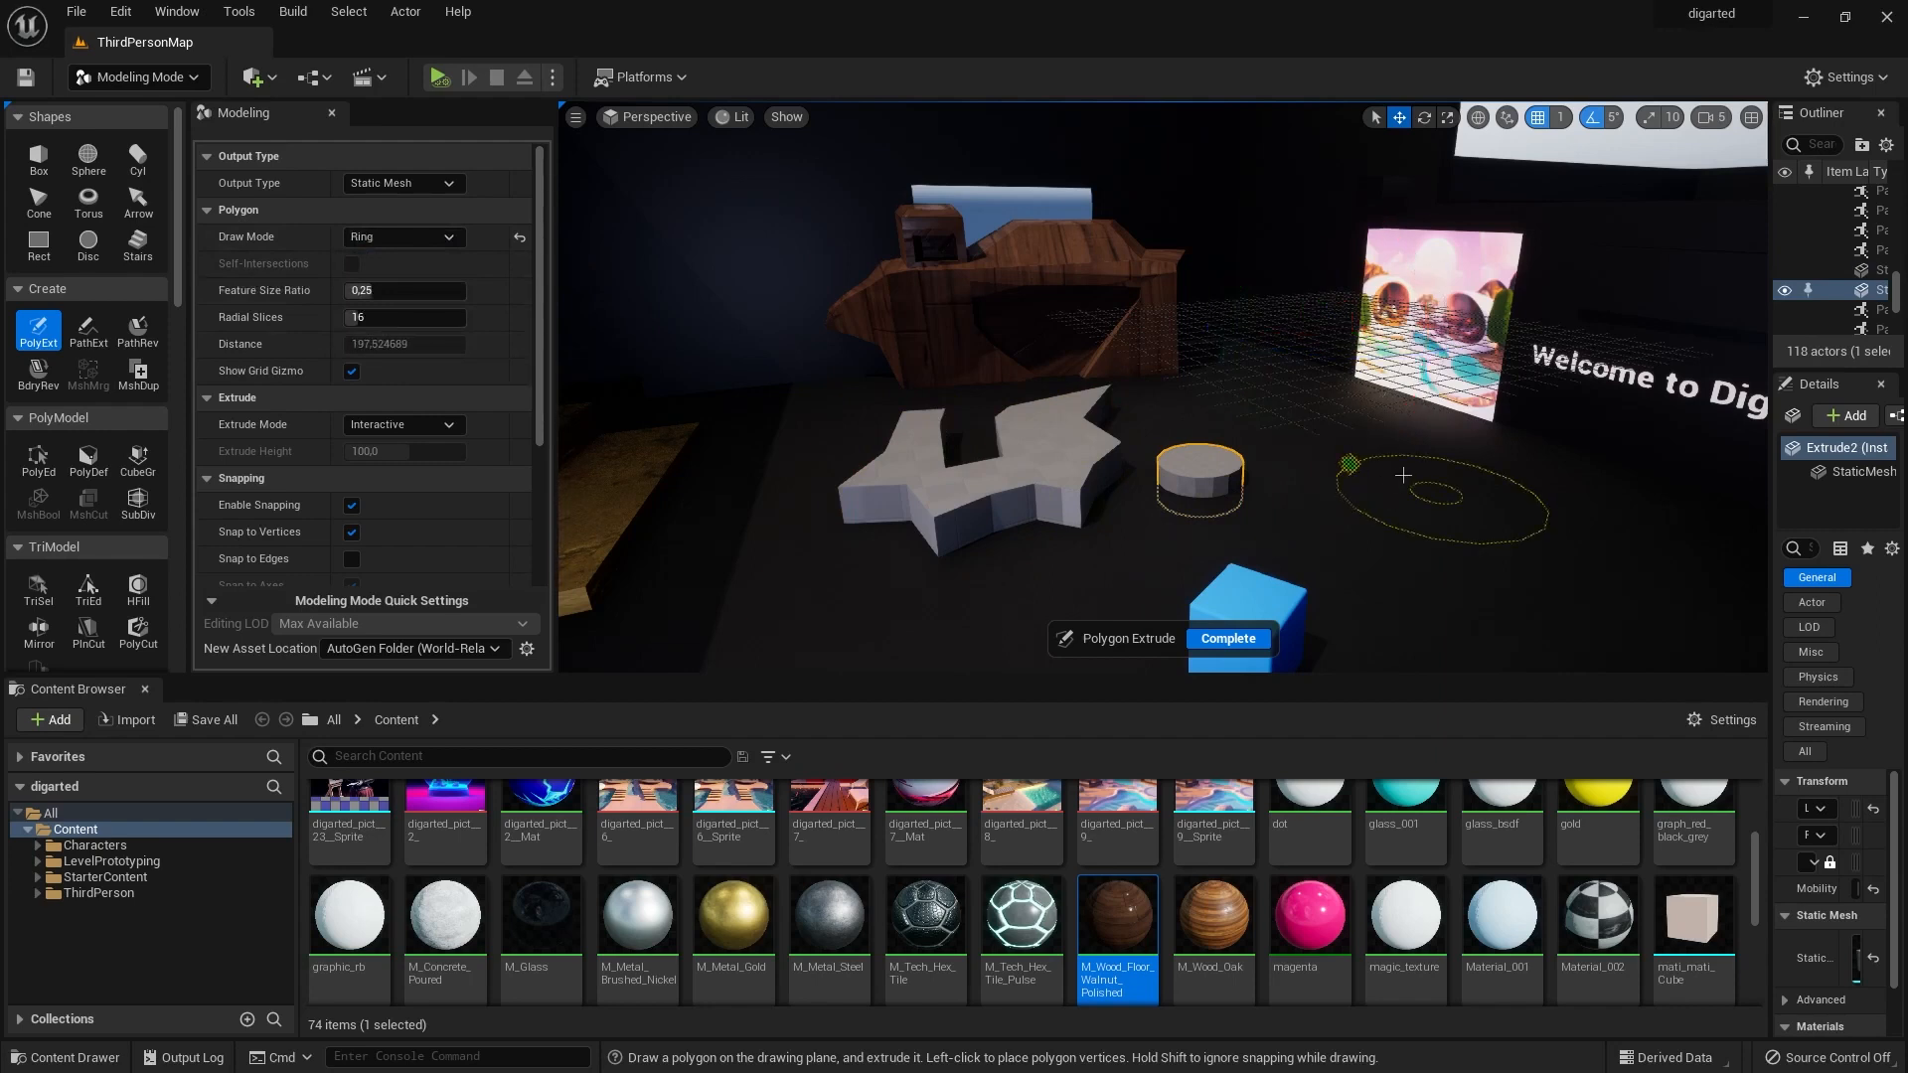
click(1402, 476)
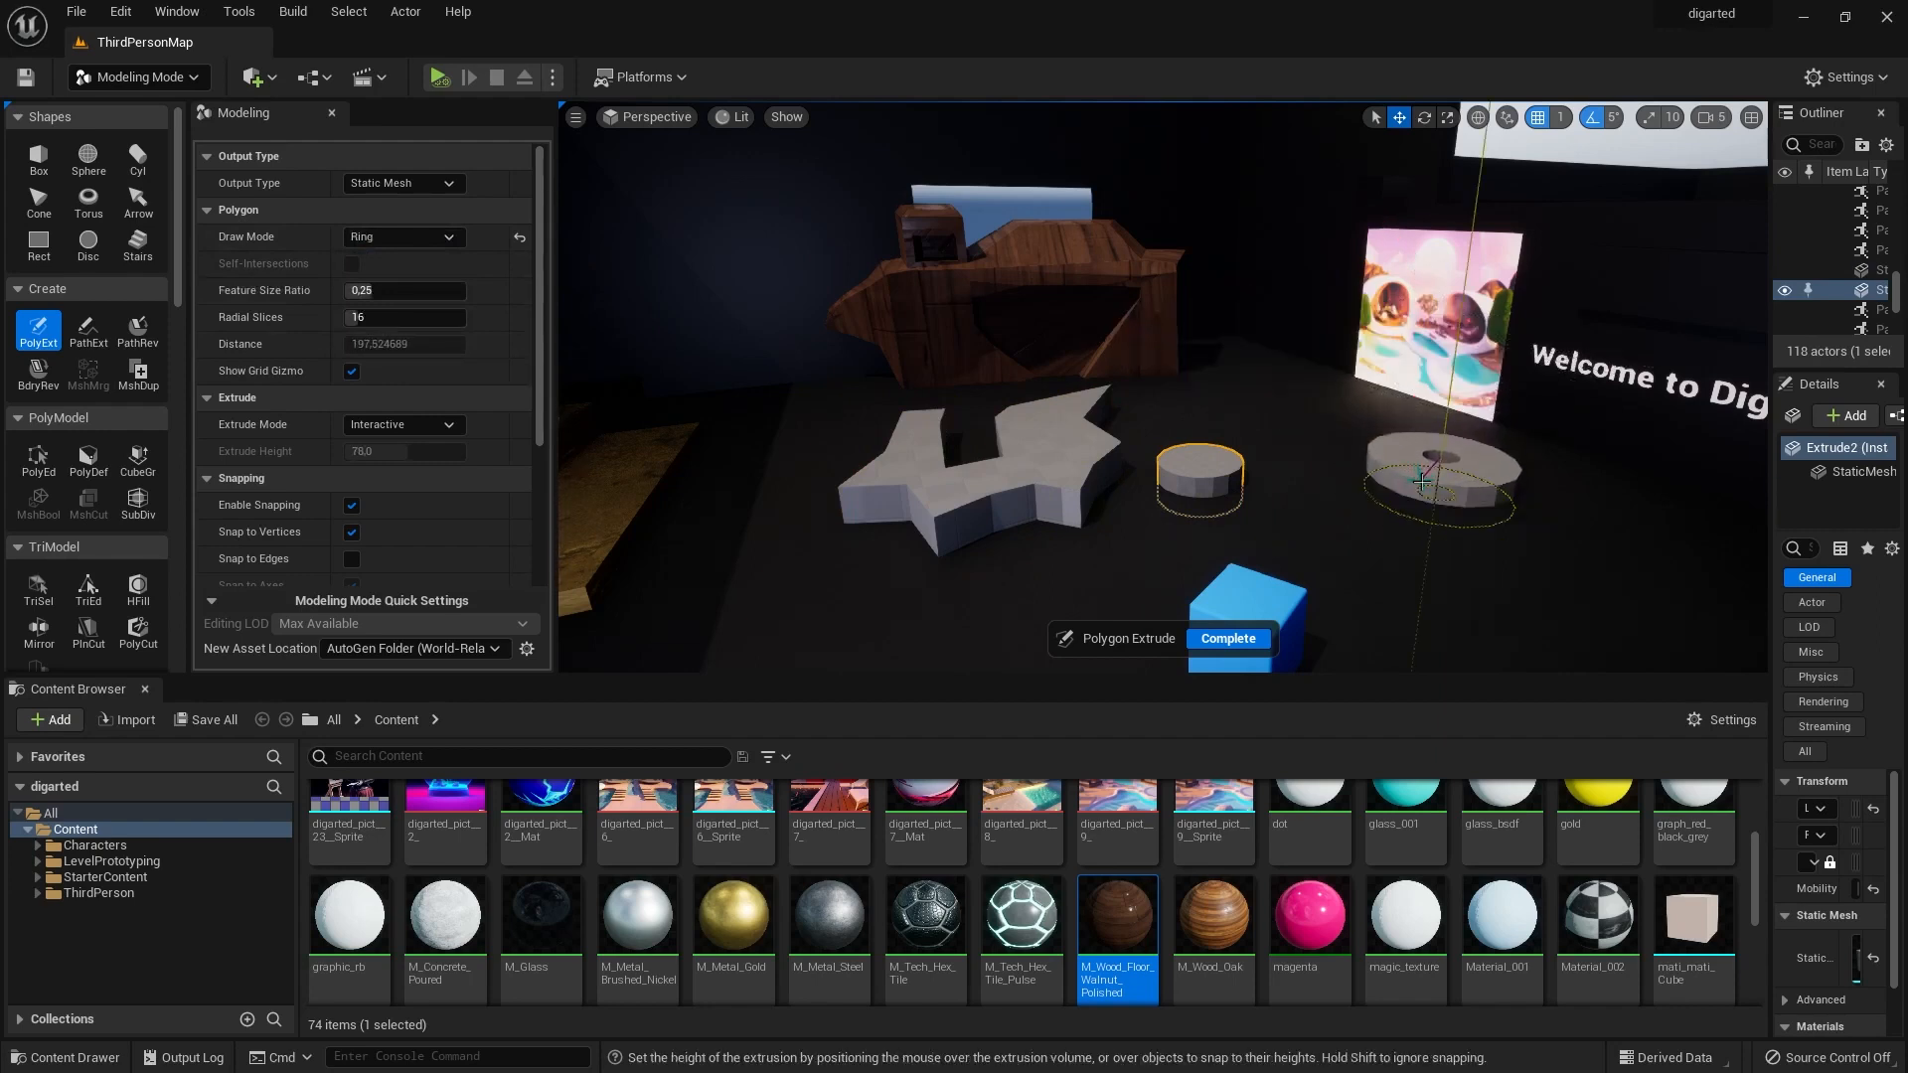
click(1447, 467)
click(1228, 638)
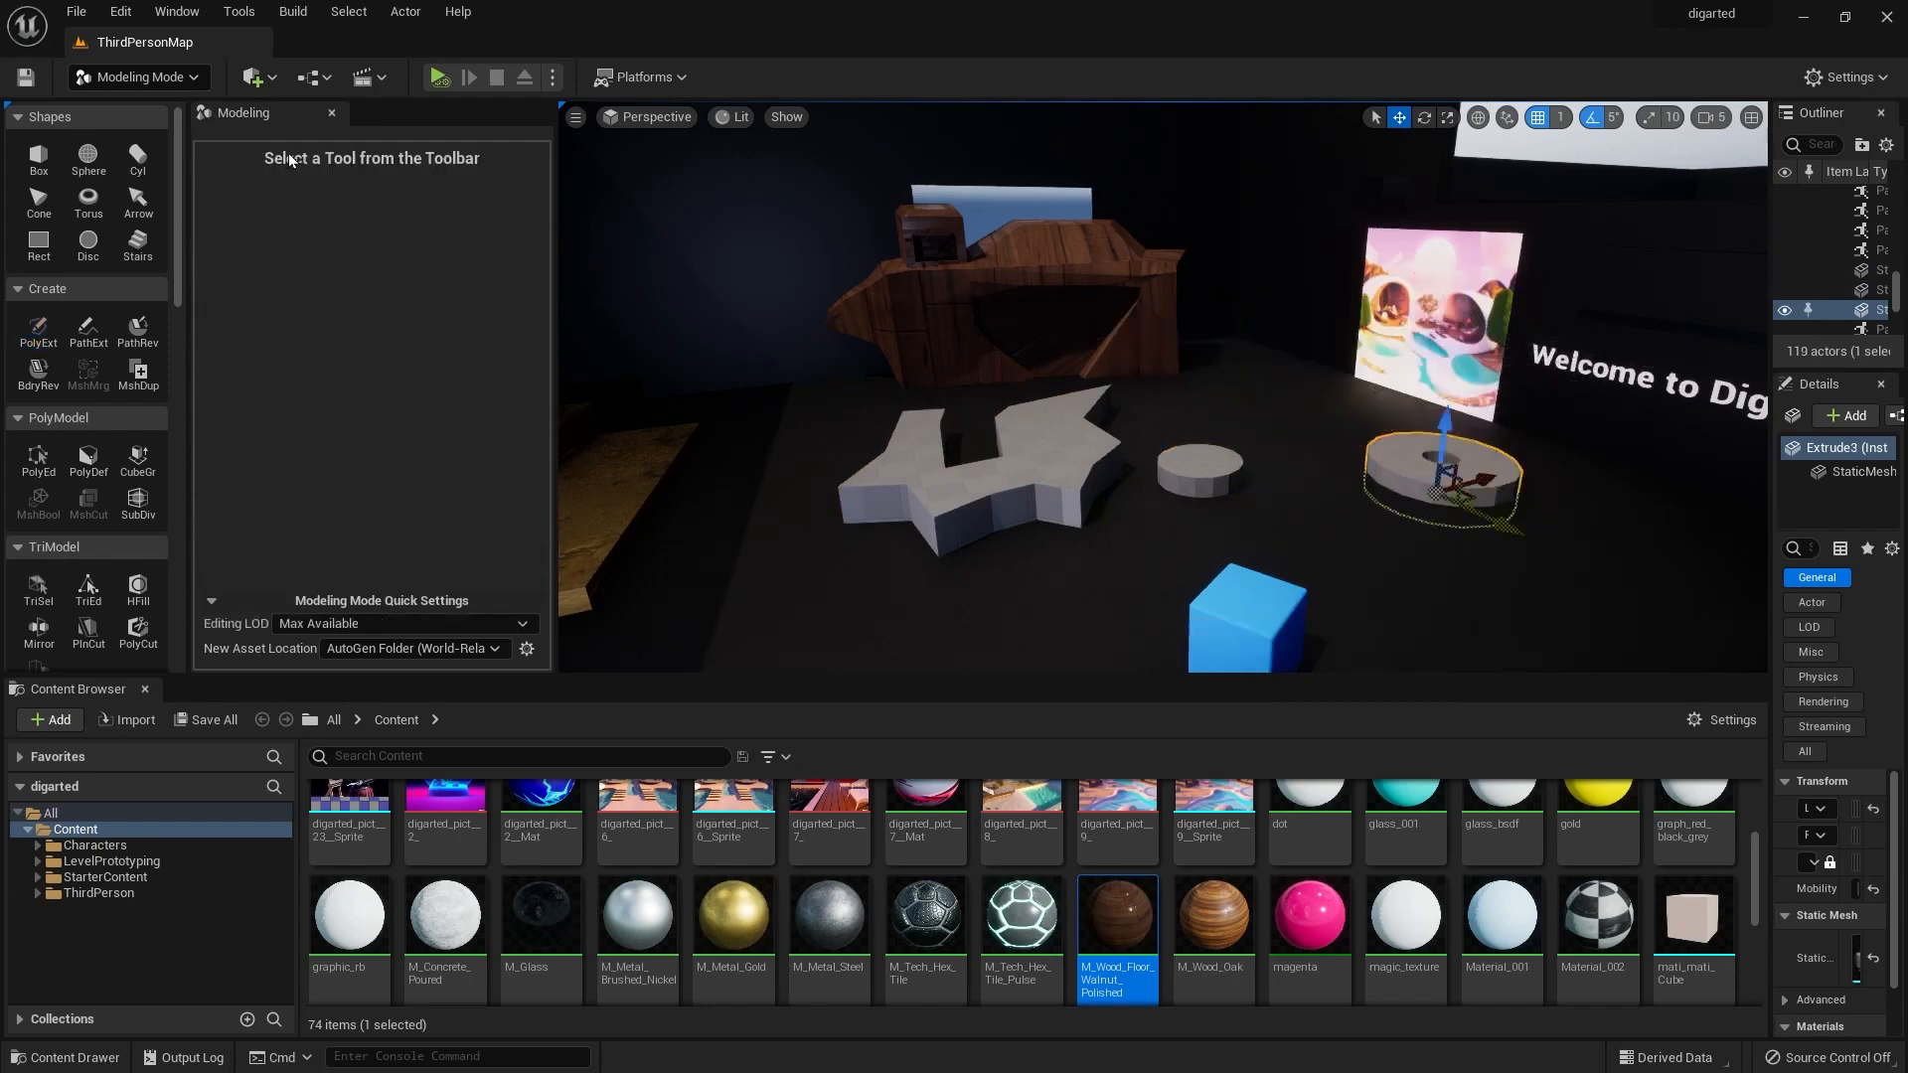
Draw a smaller, spiky freehand polygon on the floor in front of the star-like shape and extrude it upward with Polygon Extrude.
click(37, 328)
click(402, 237)
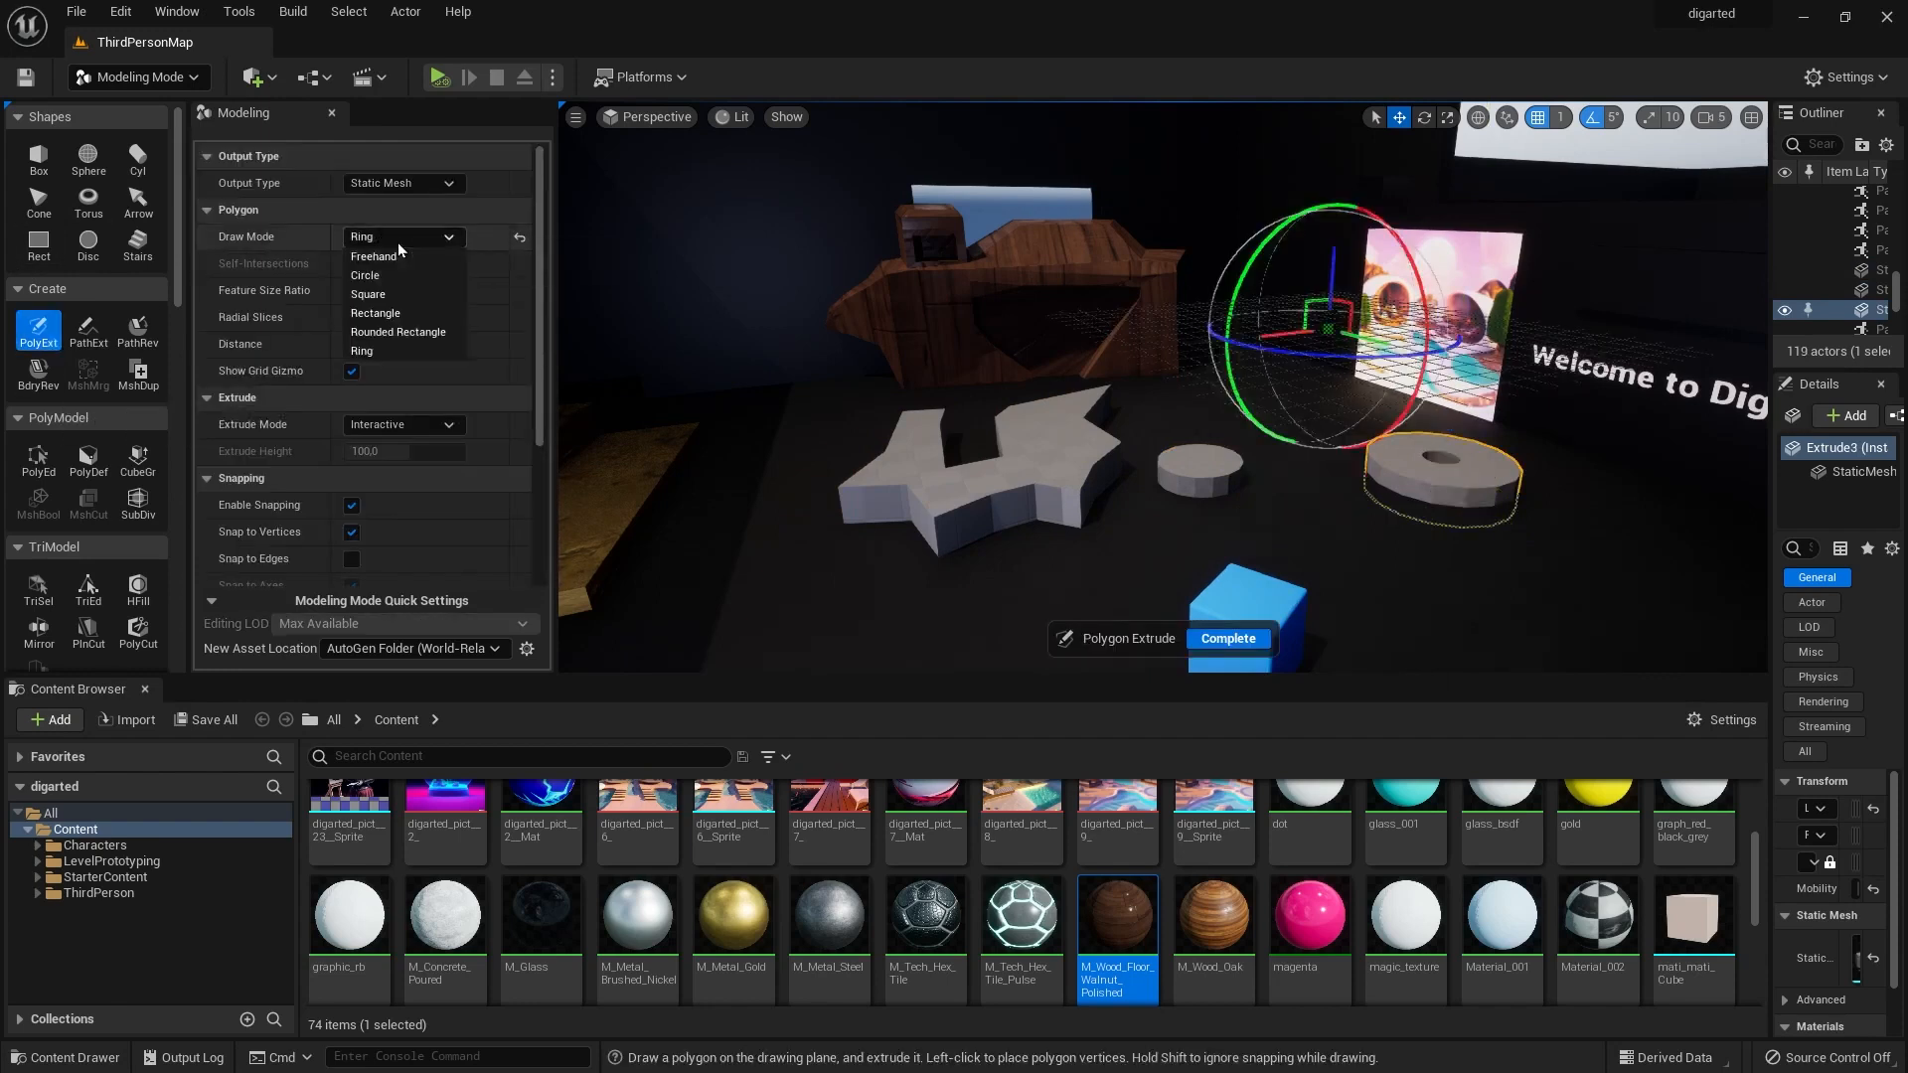
click(408, 256)
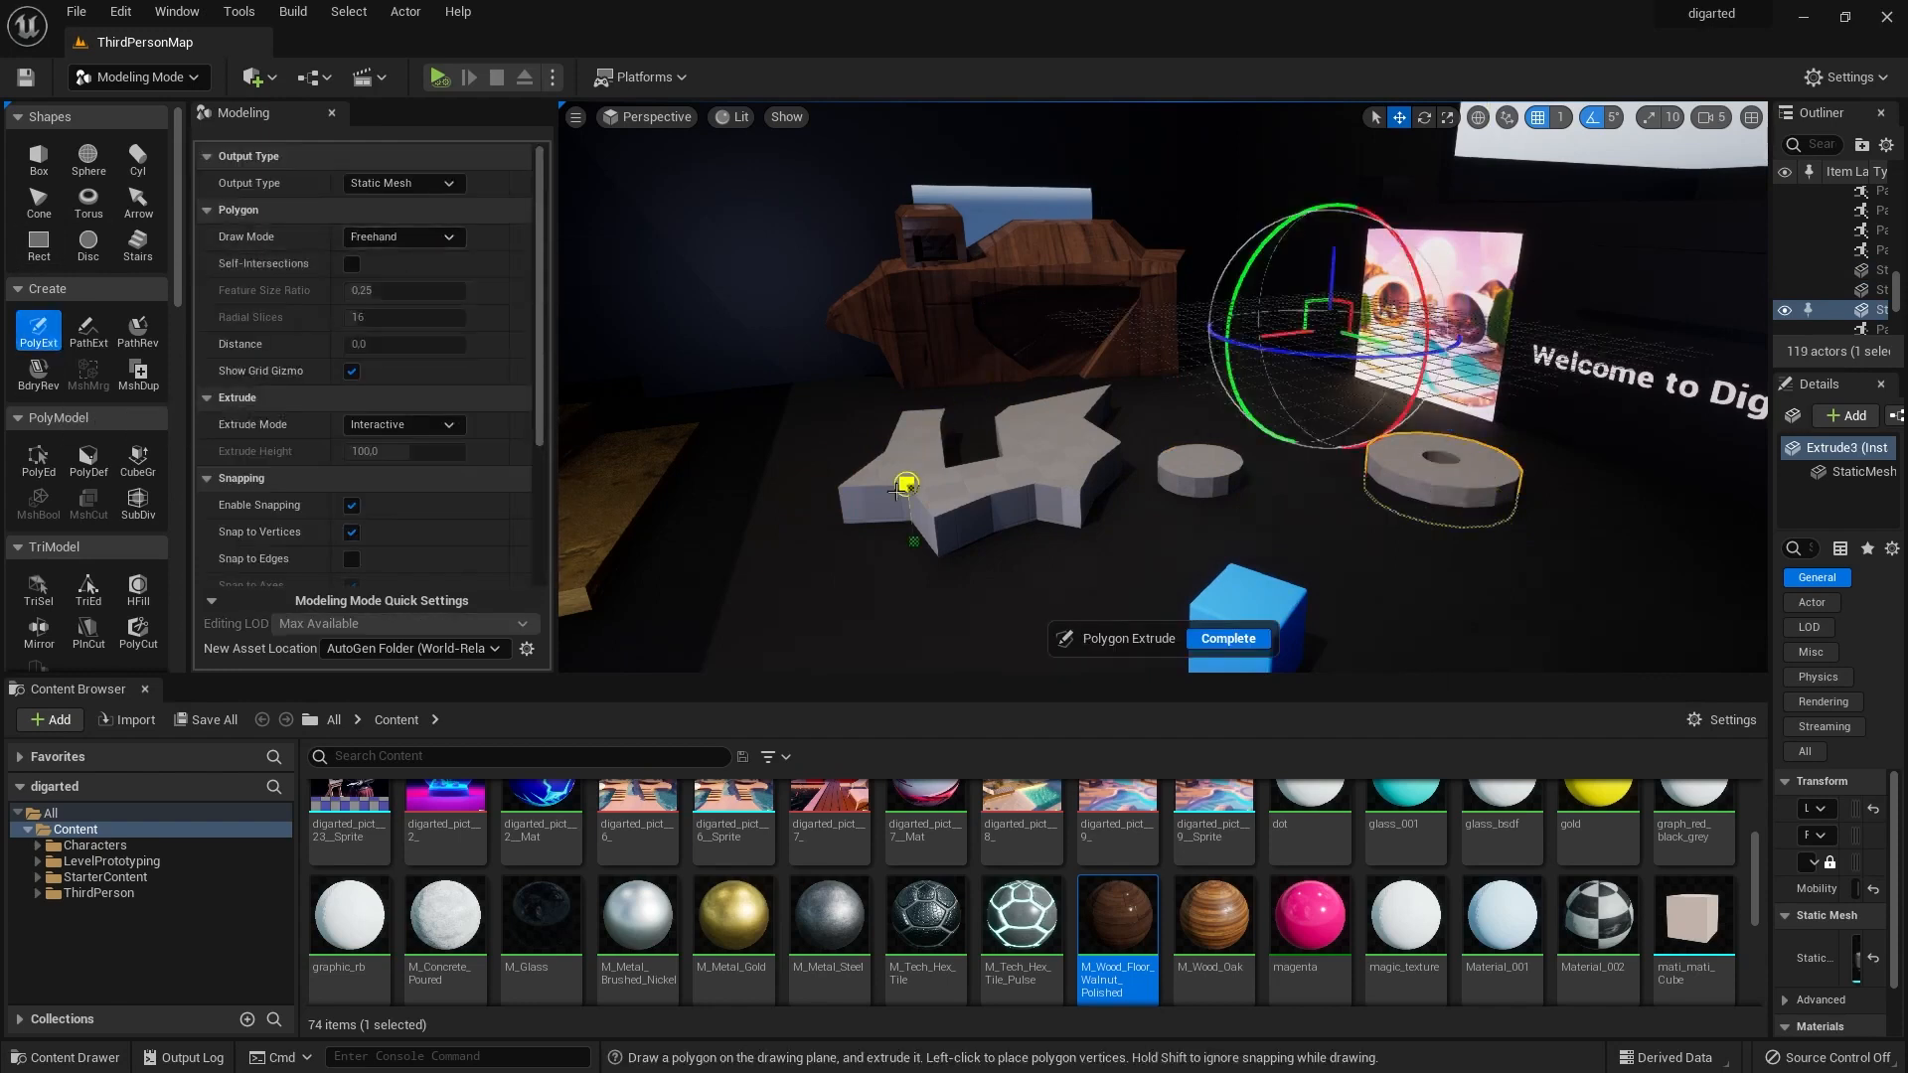
drag(739, 594, 744, 560)
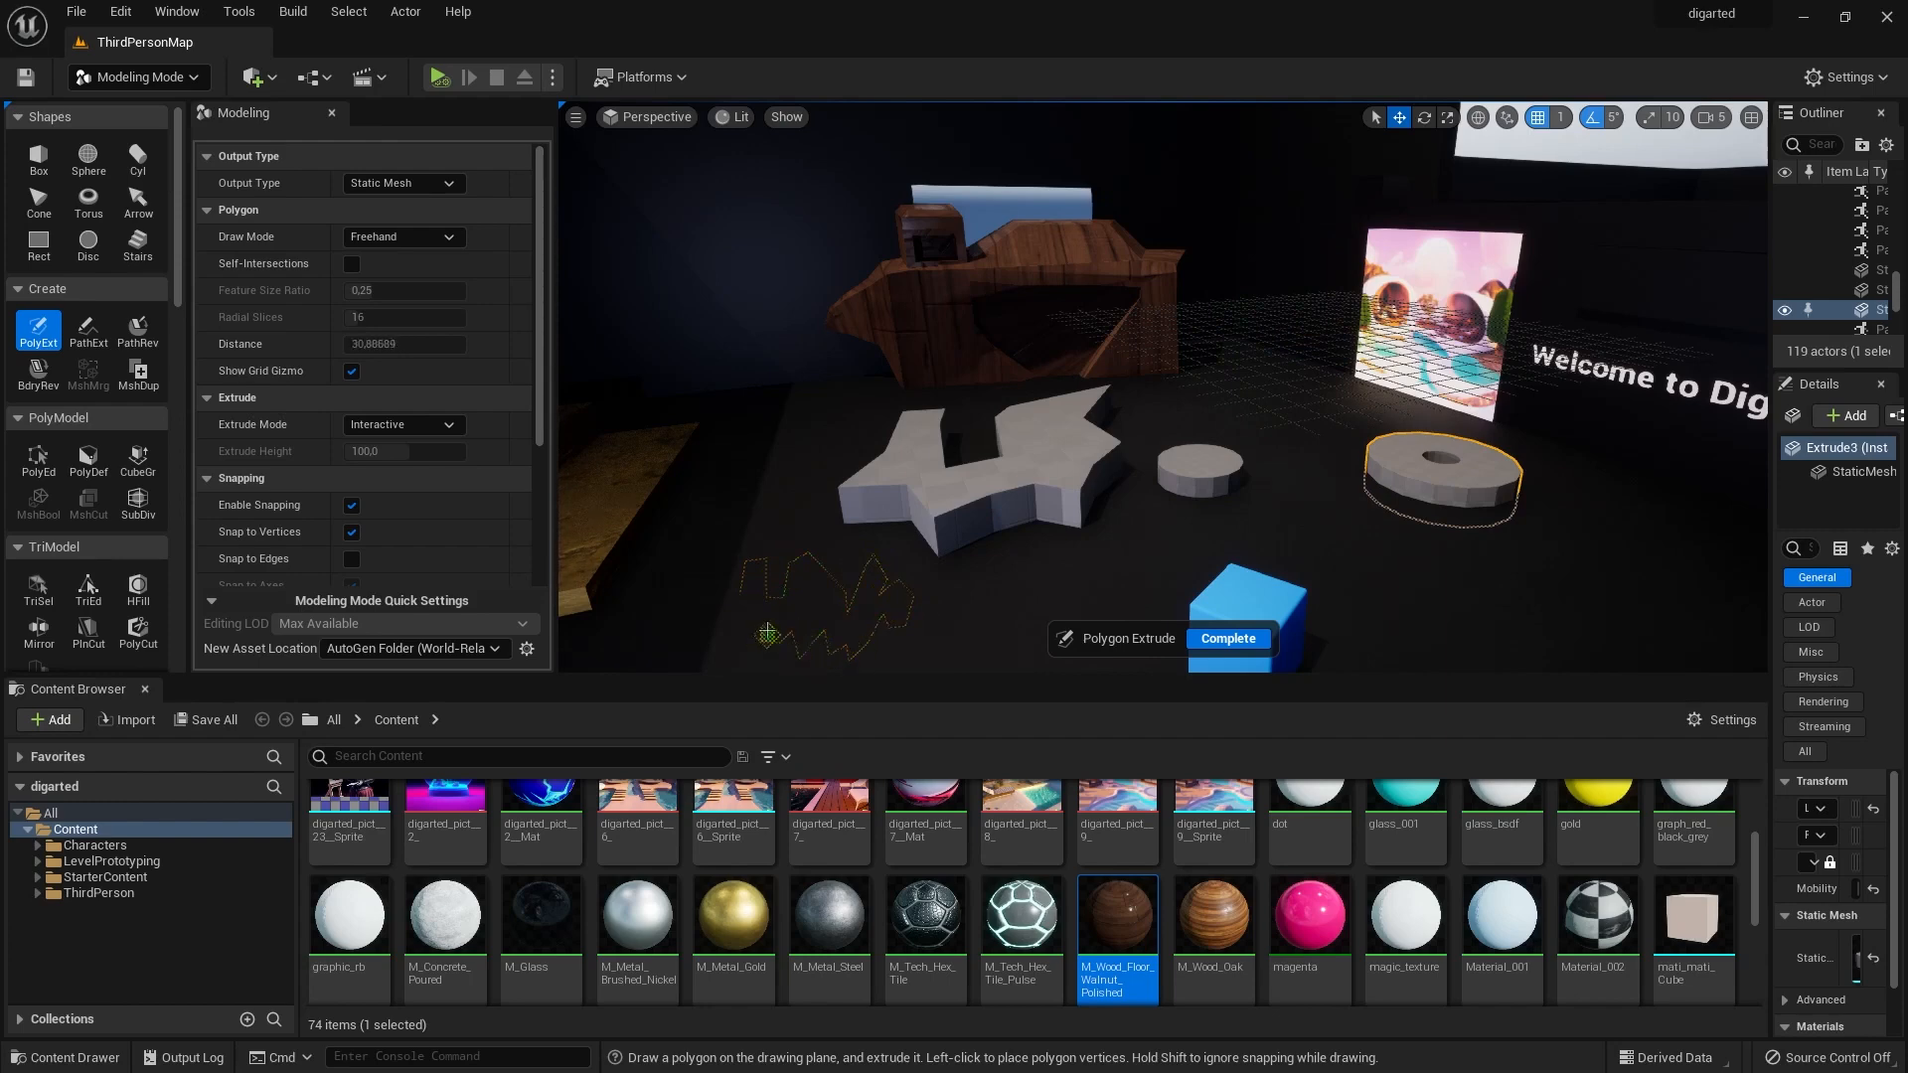
click(729, 587)
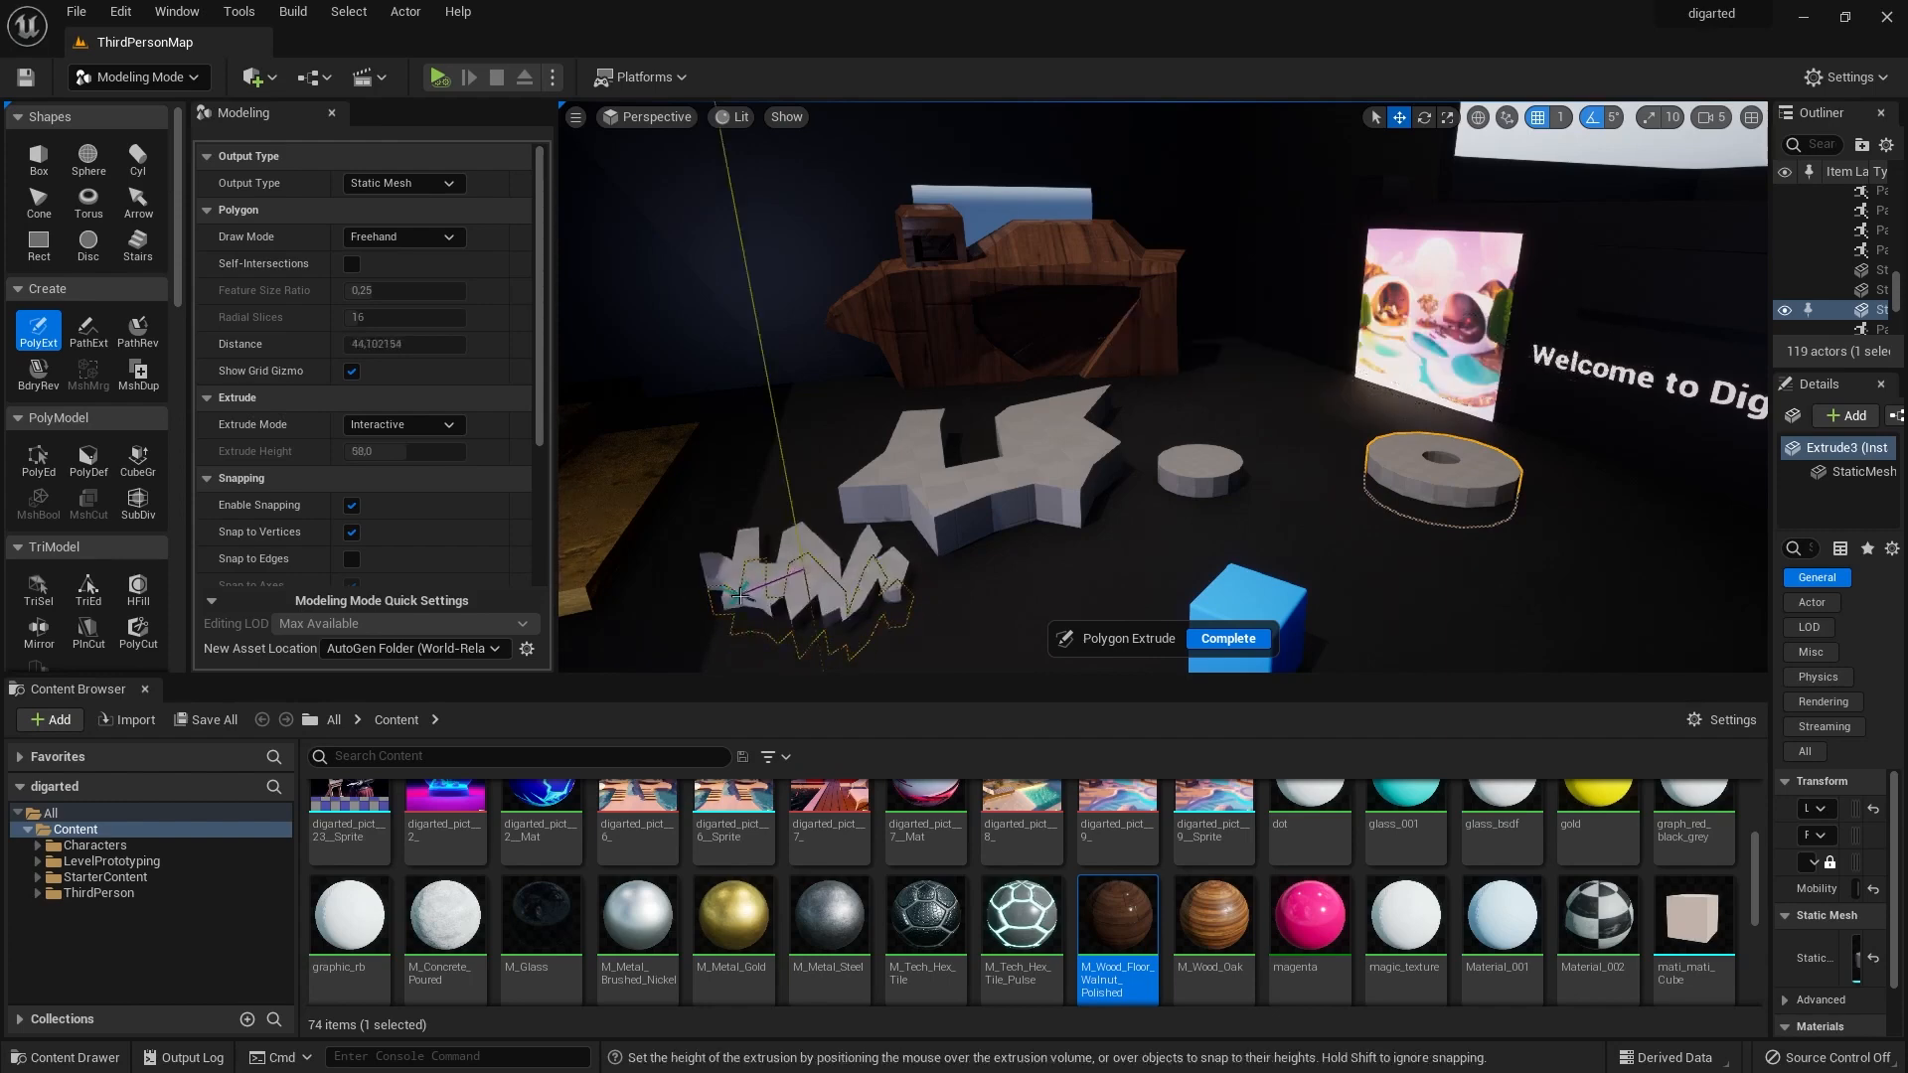
click(786, 594)
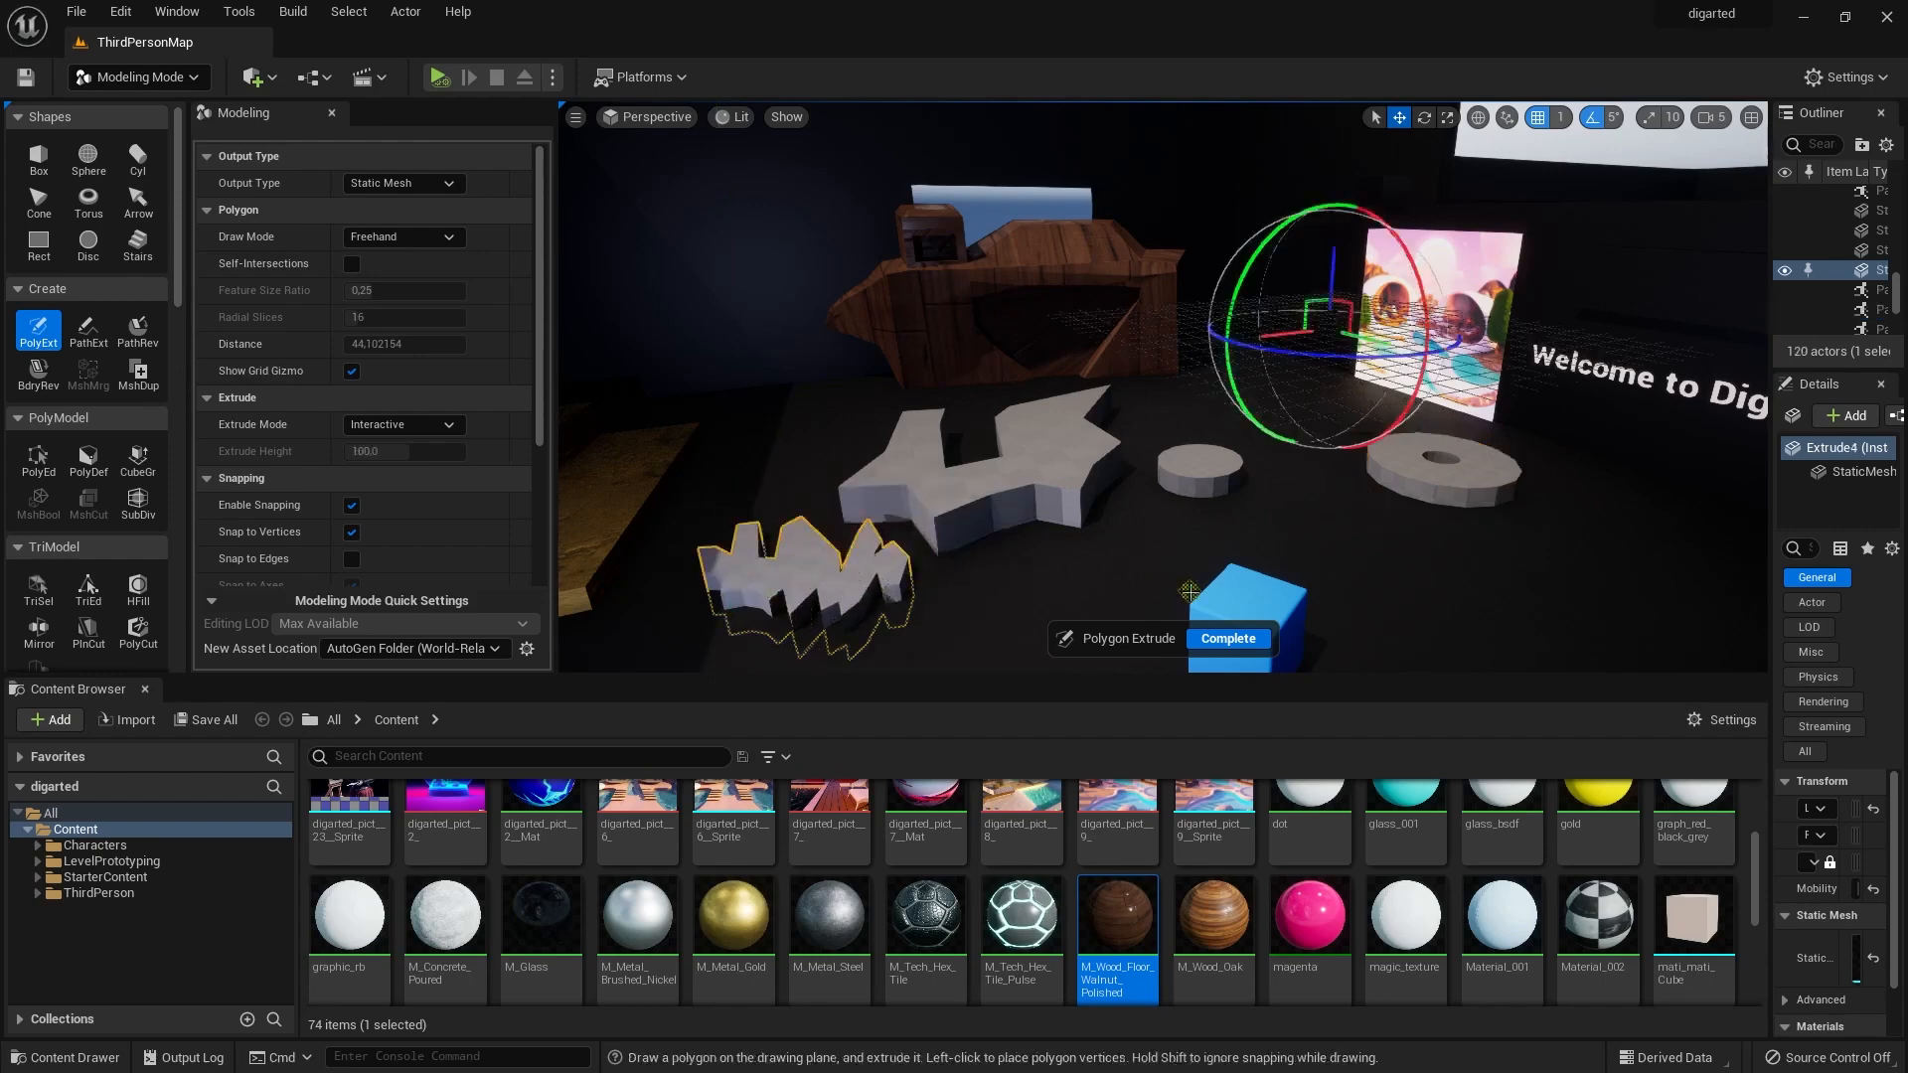
Draw and extrude two closed zigzag paths around the blue cube with Path Extrude, giving the larger one a width of about 22.
right_drag(1307, 555, 1381, 589)
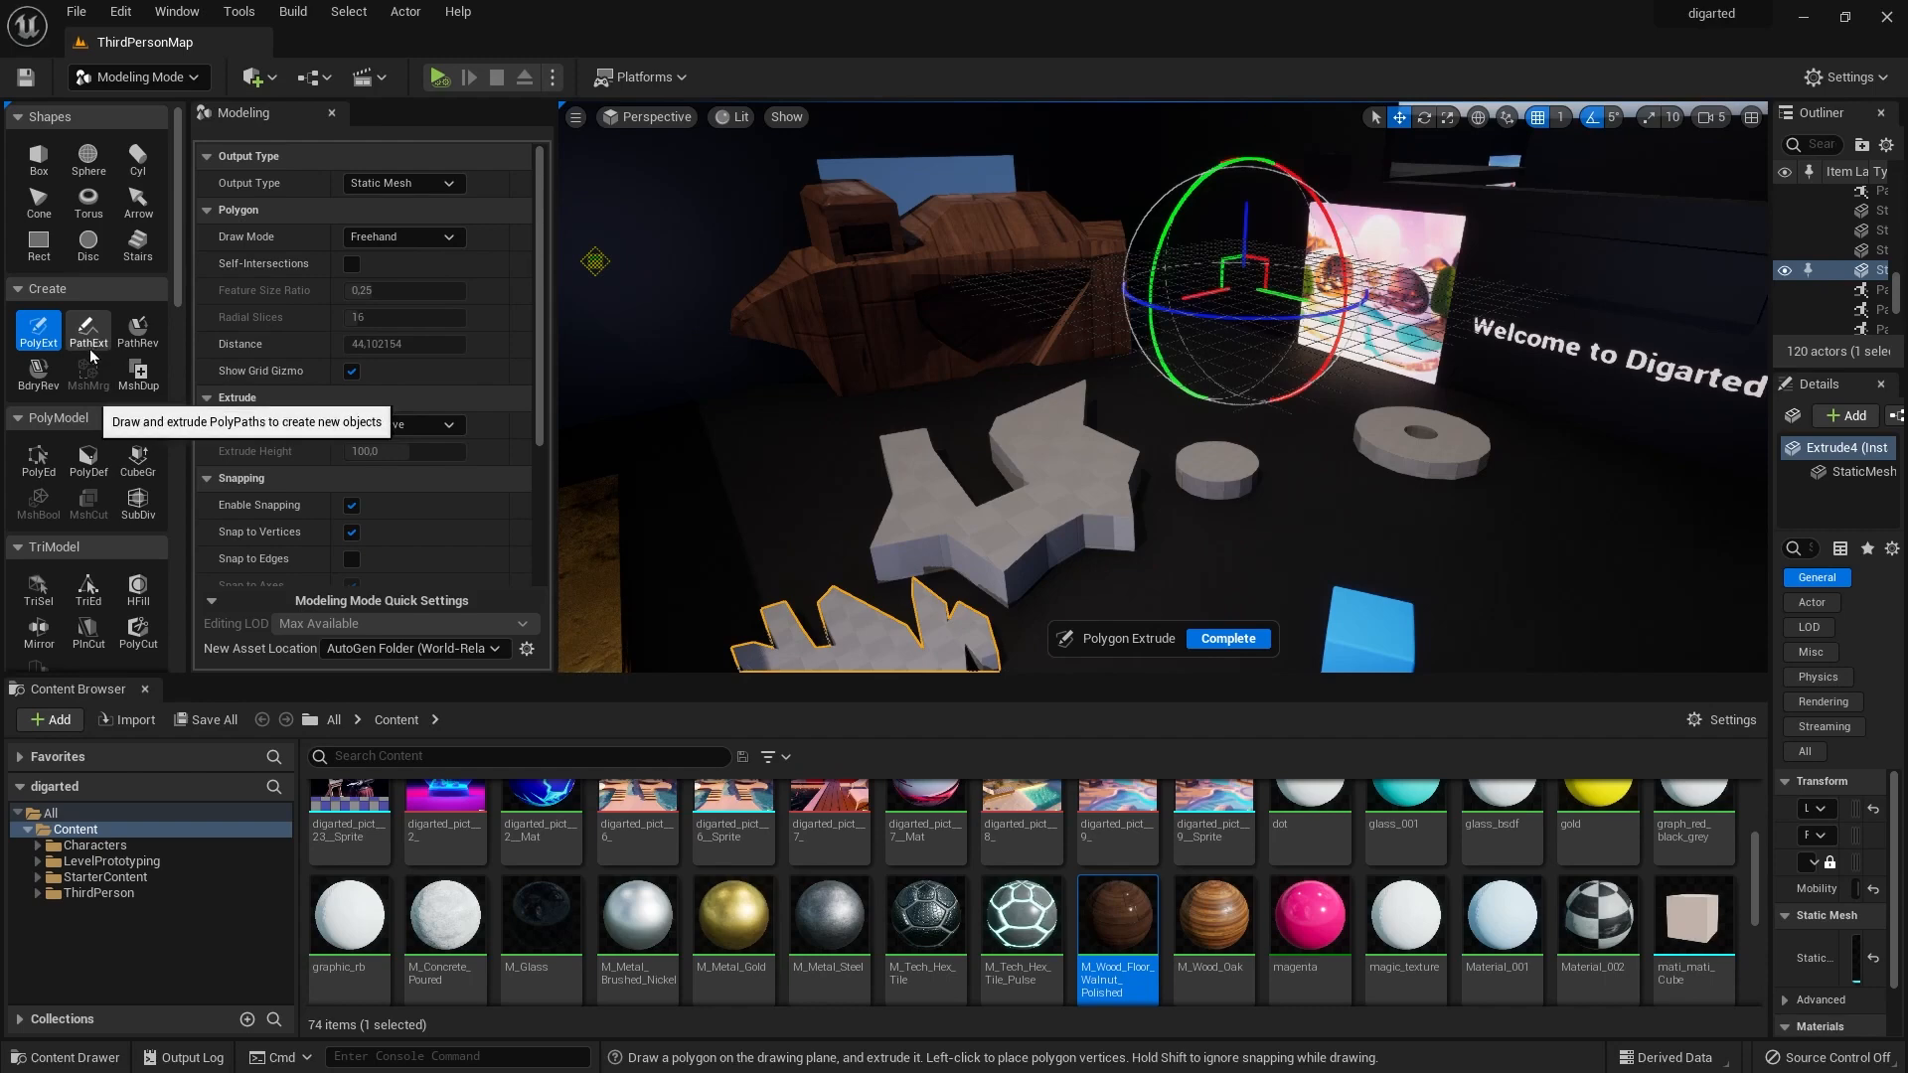
click(85, 338)
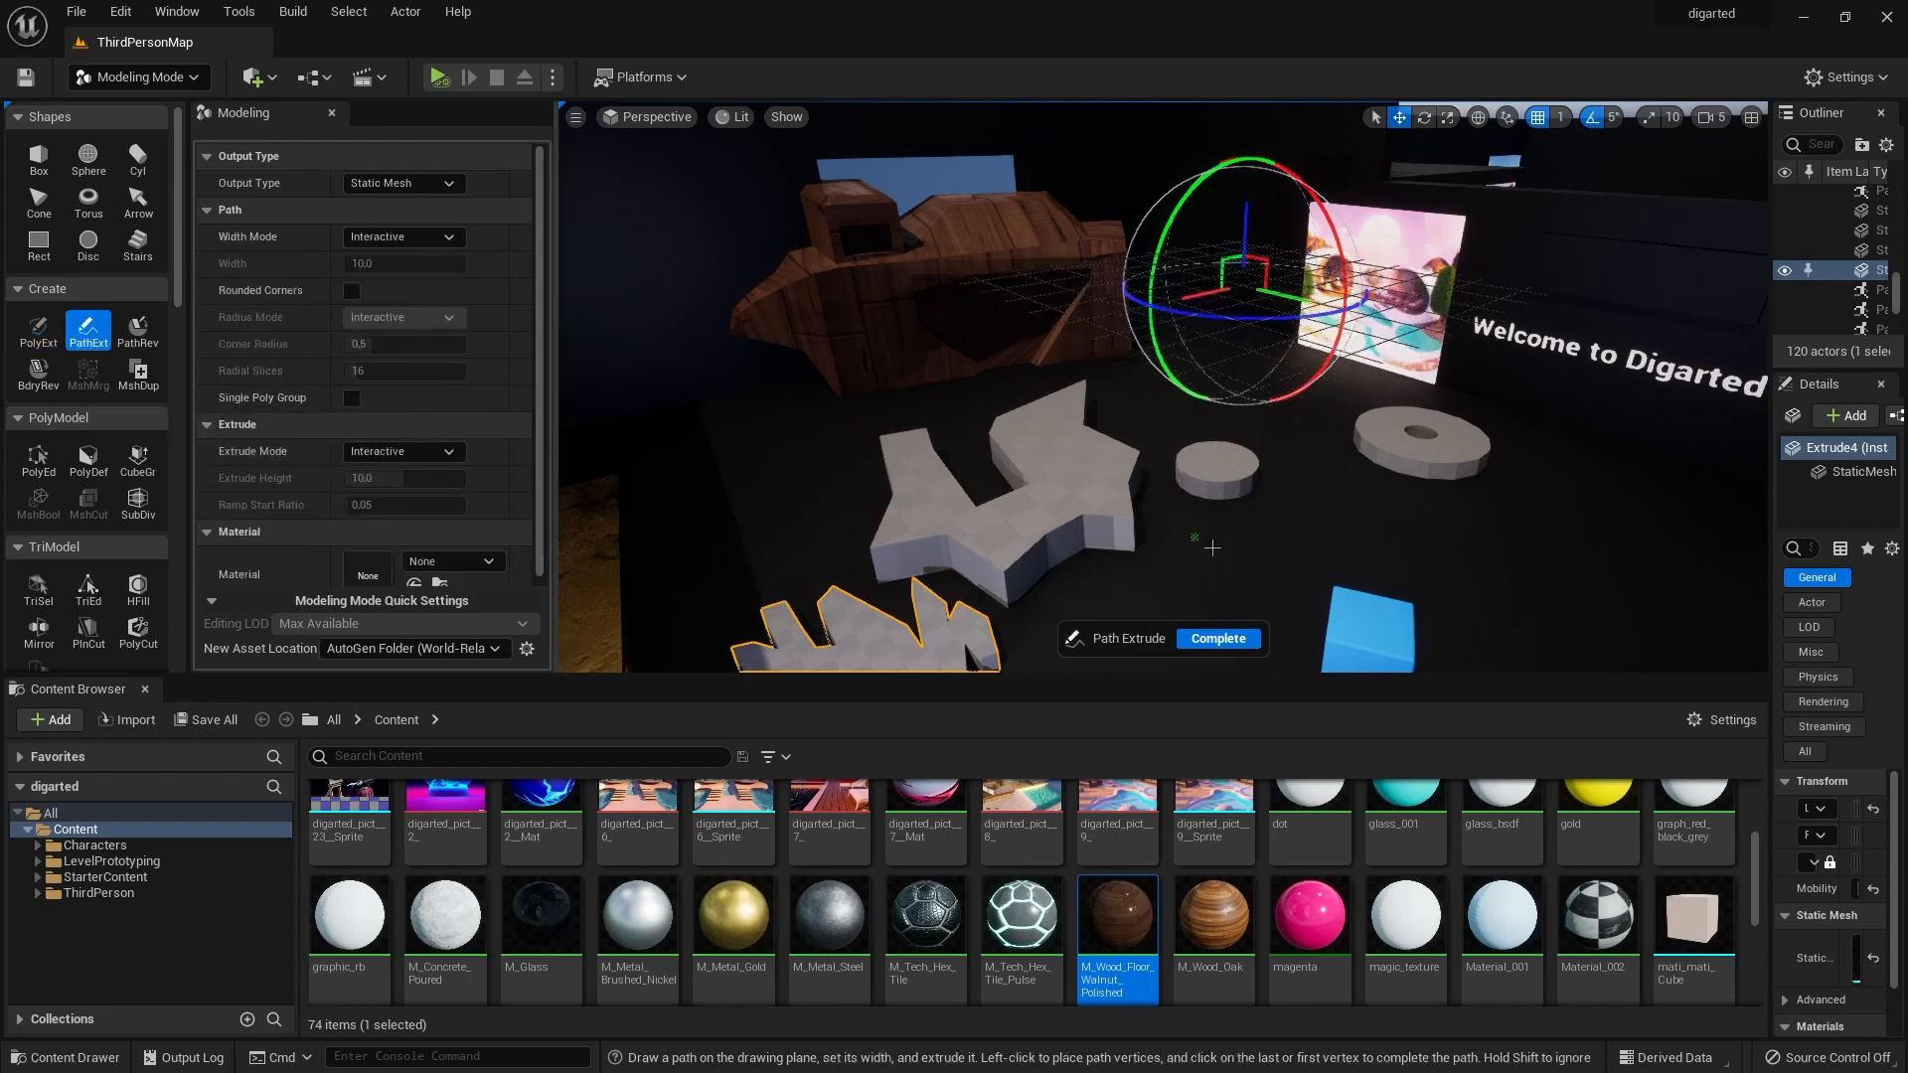
right_drag(1432, 378, 1448, 364)
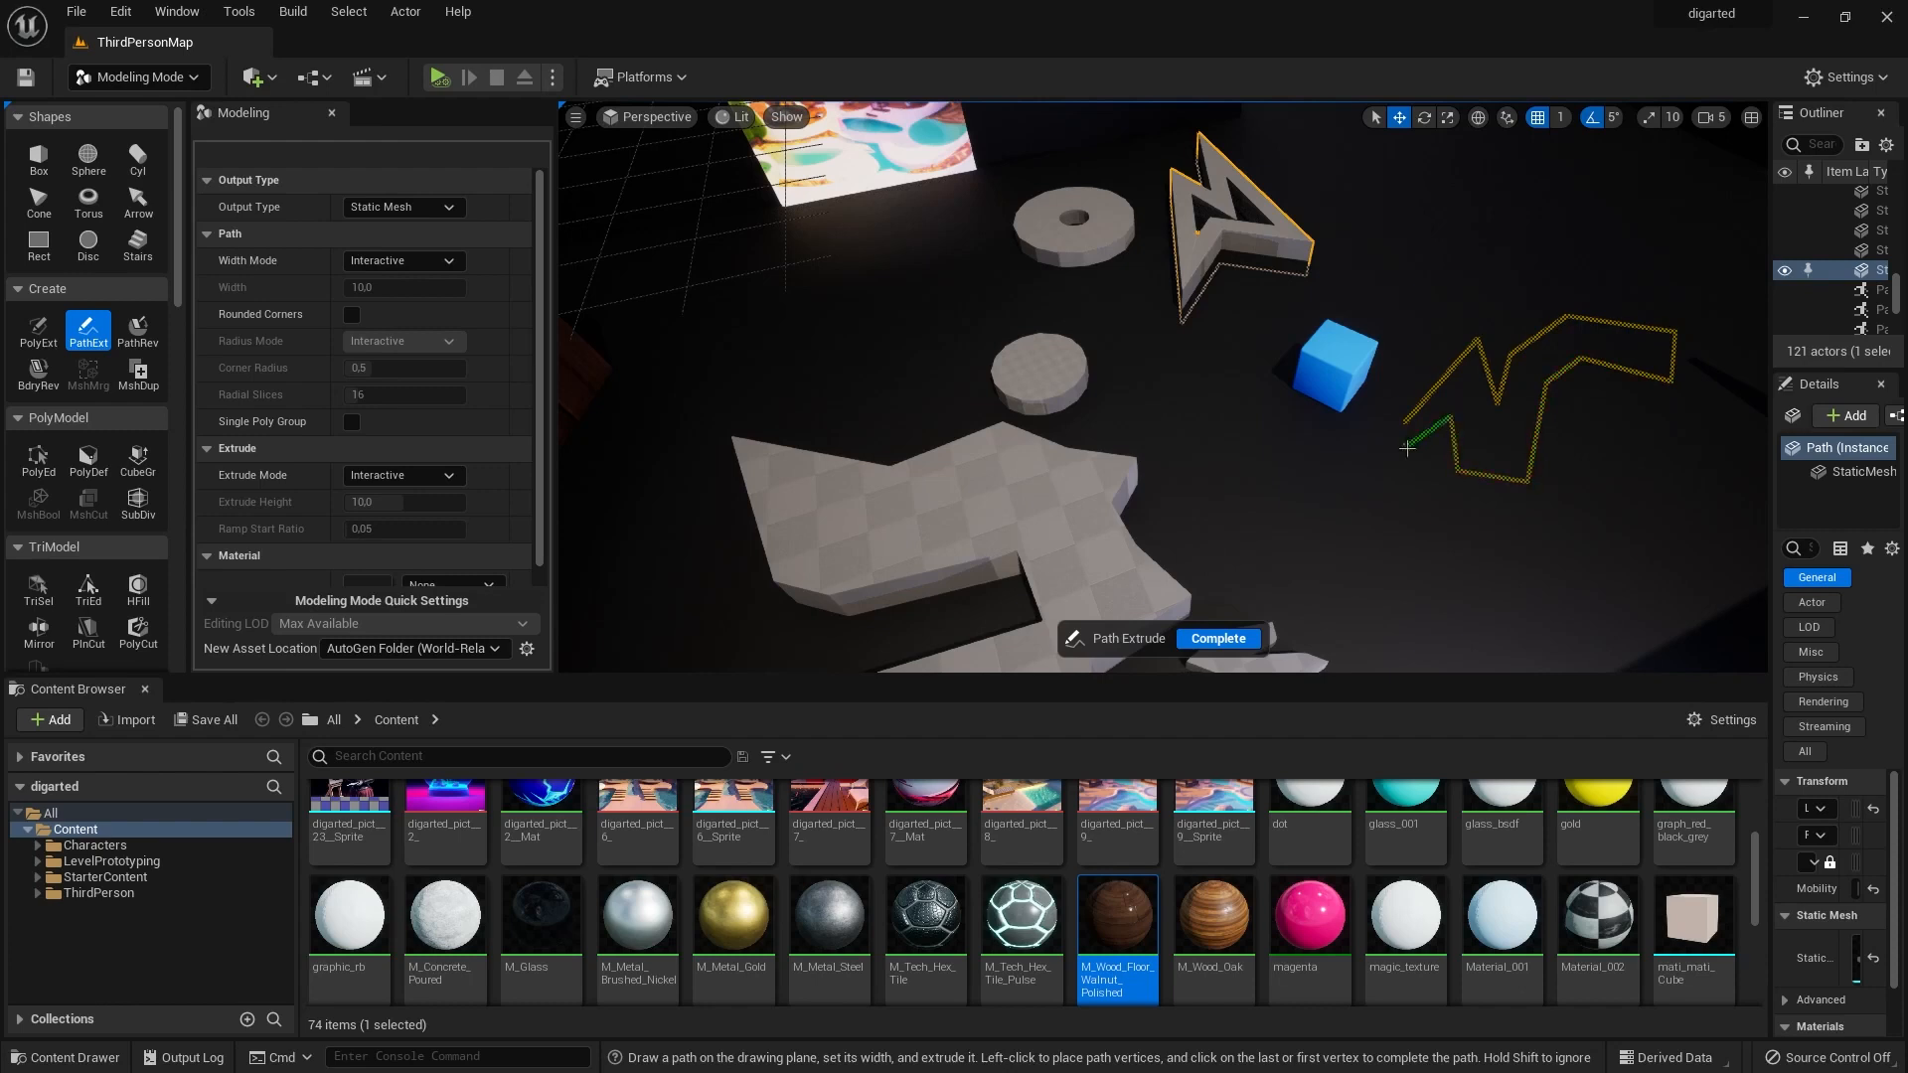
click(1405, 421)
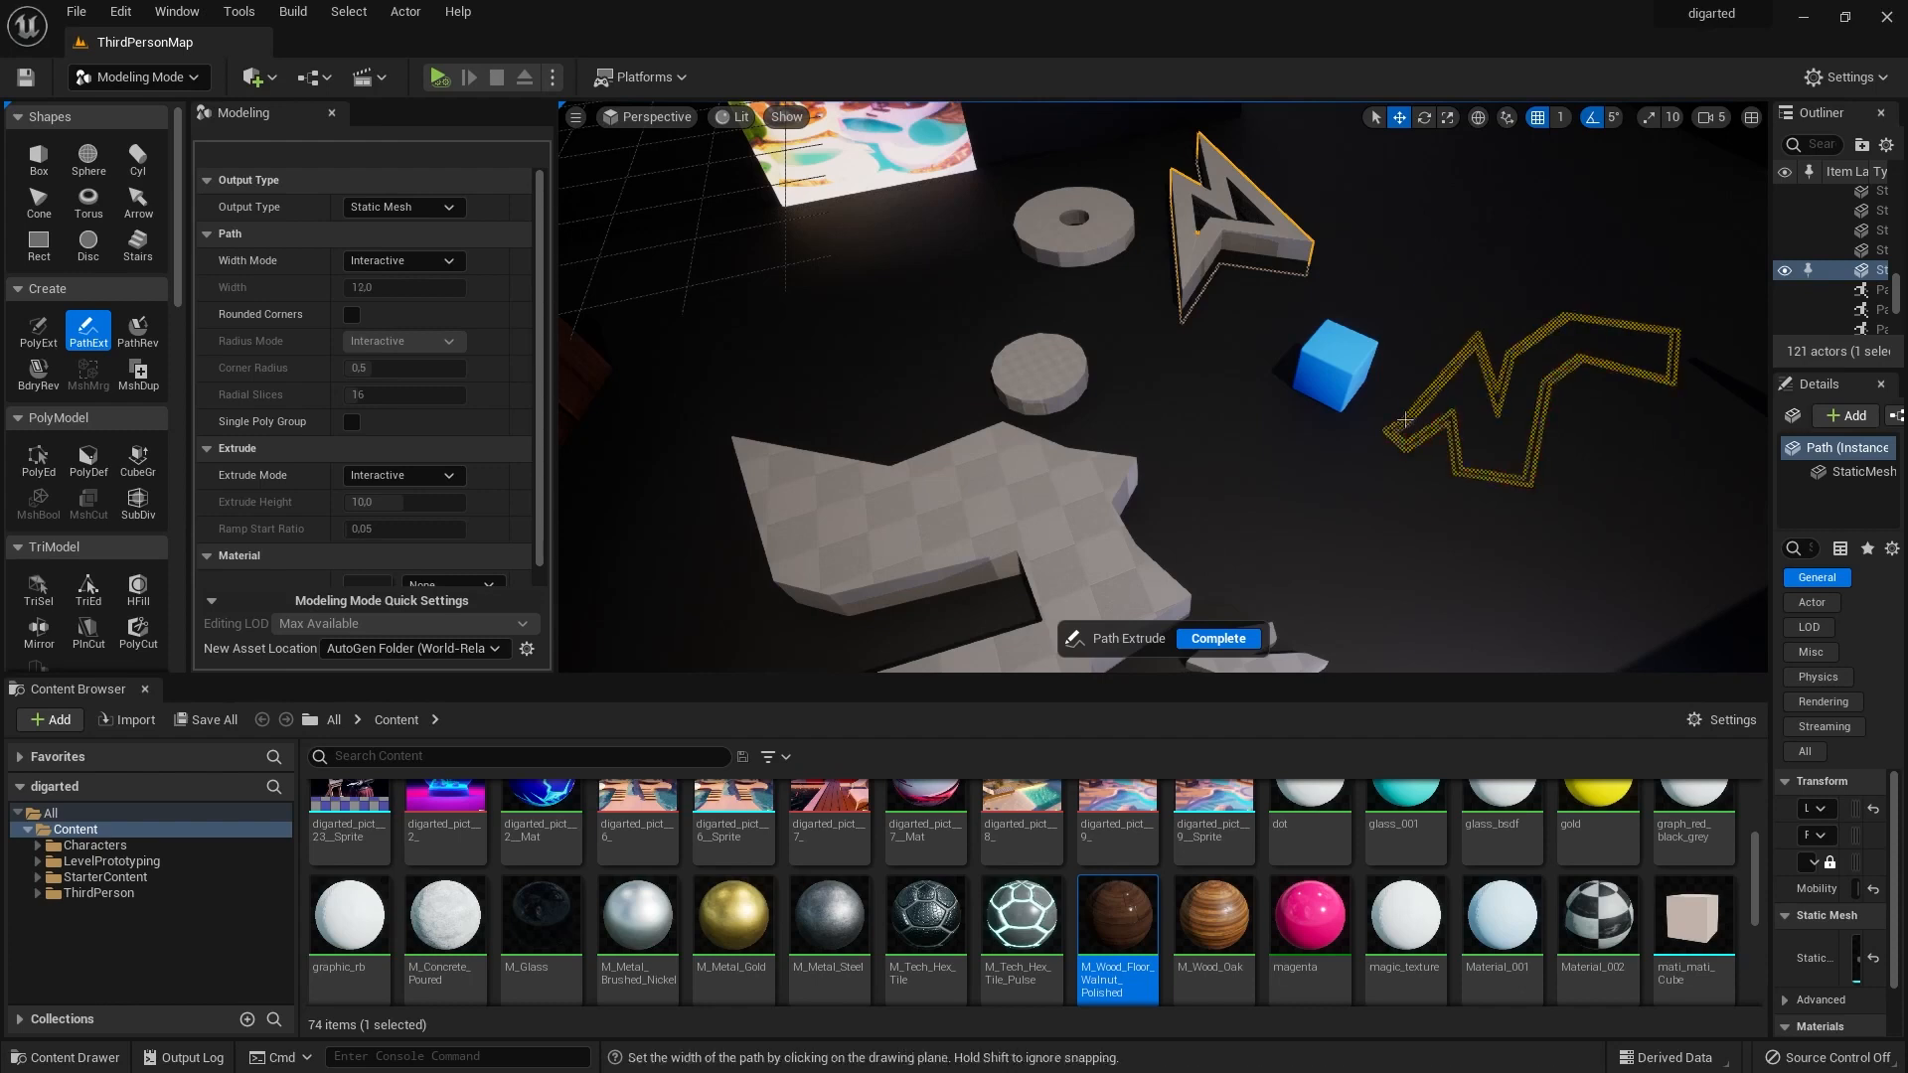
click(1408, 428)
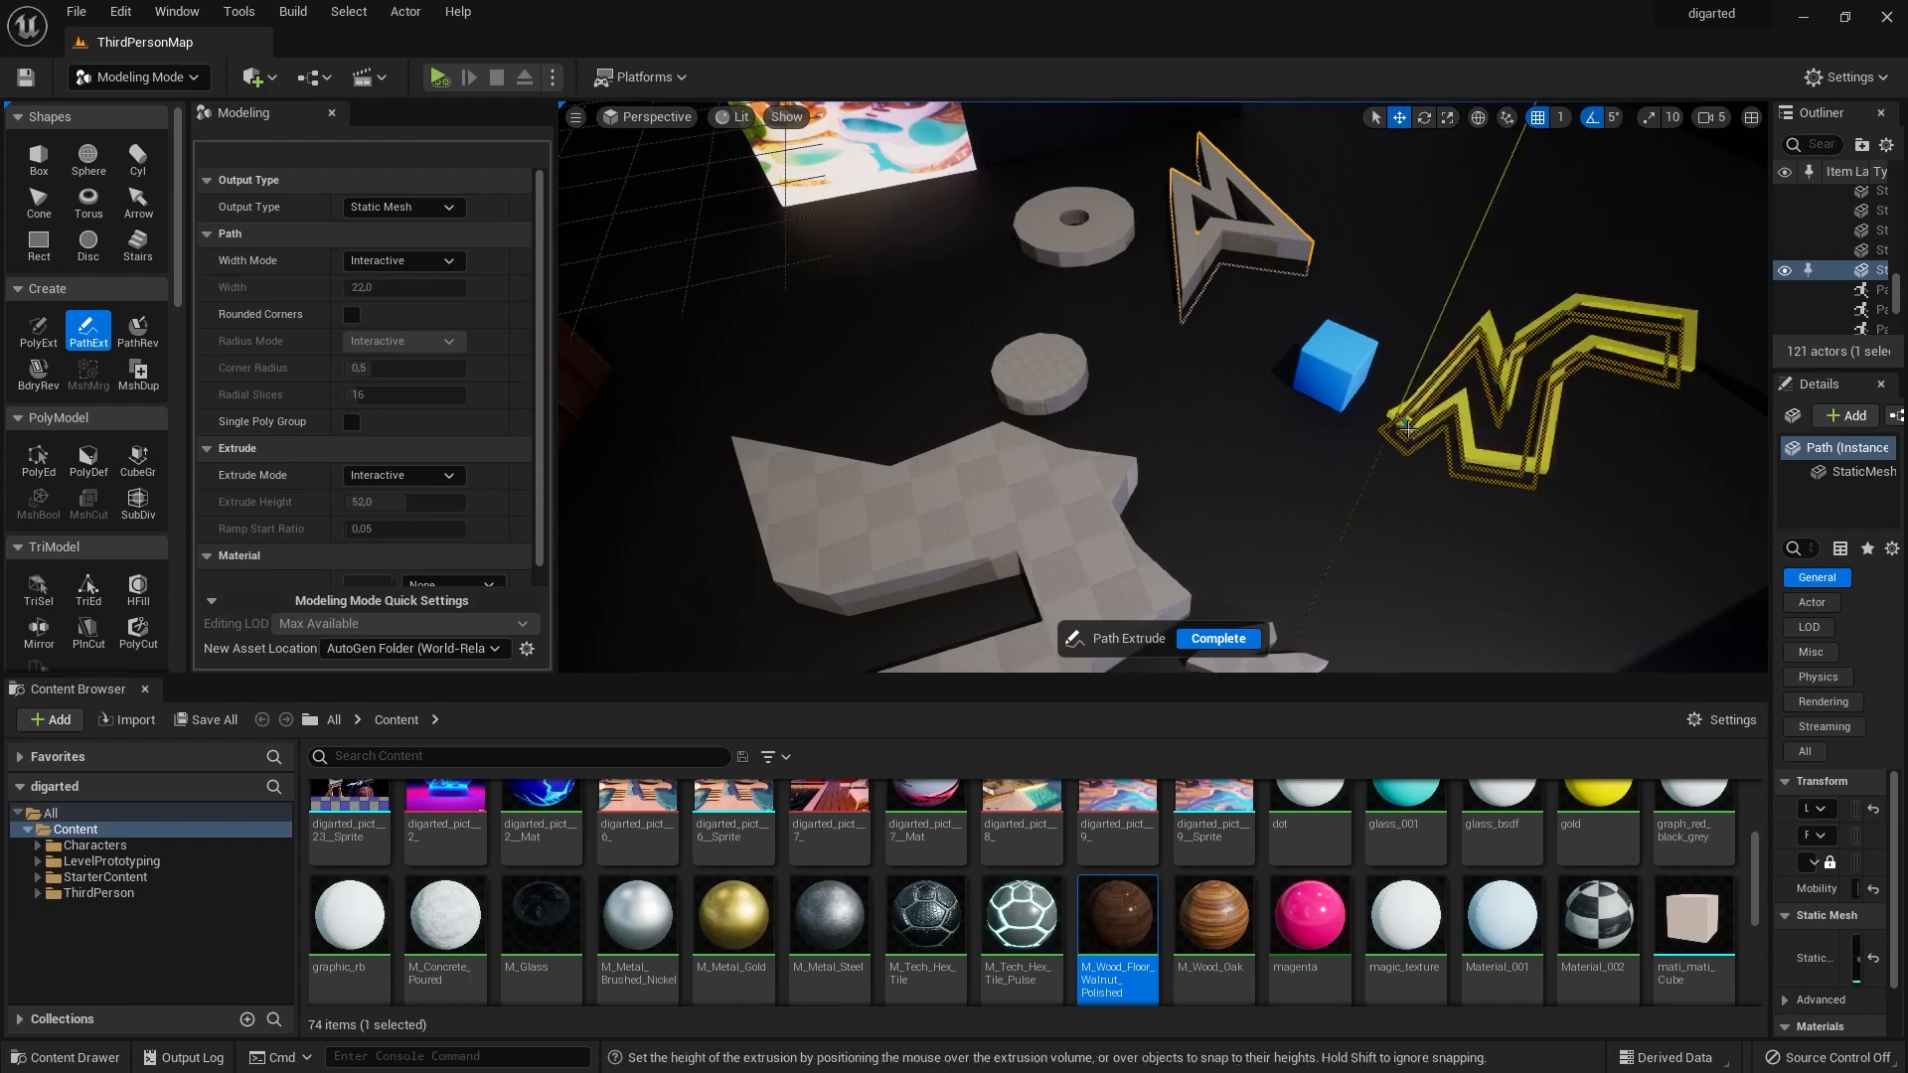
click(1530, 480)
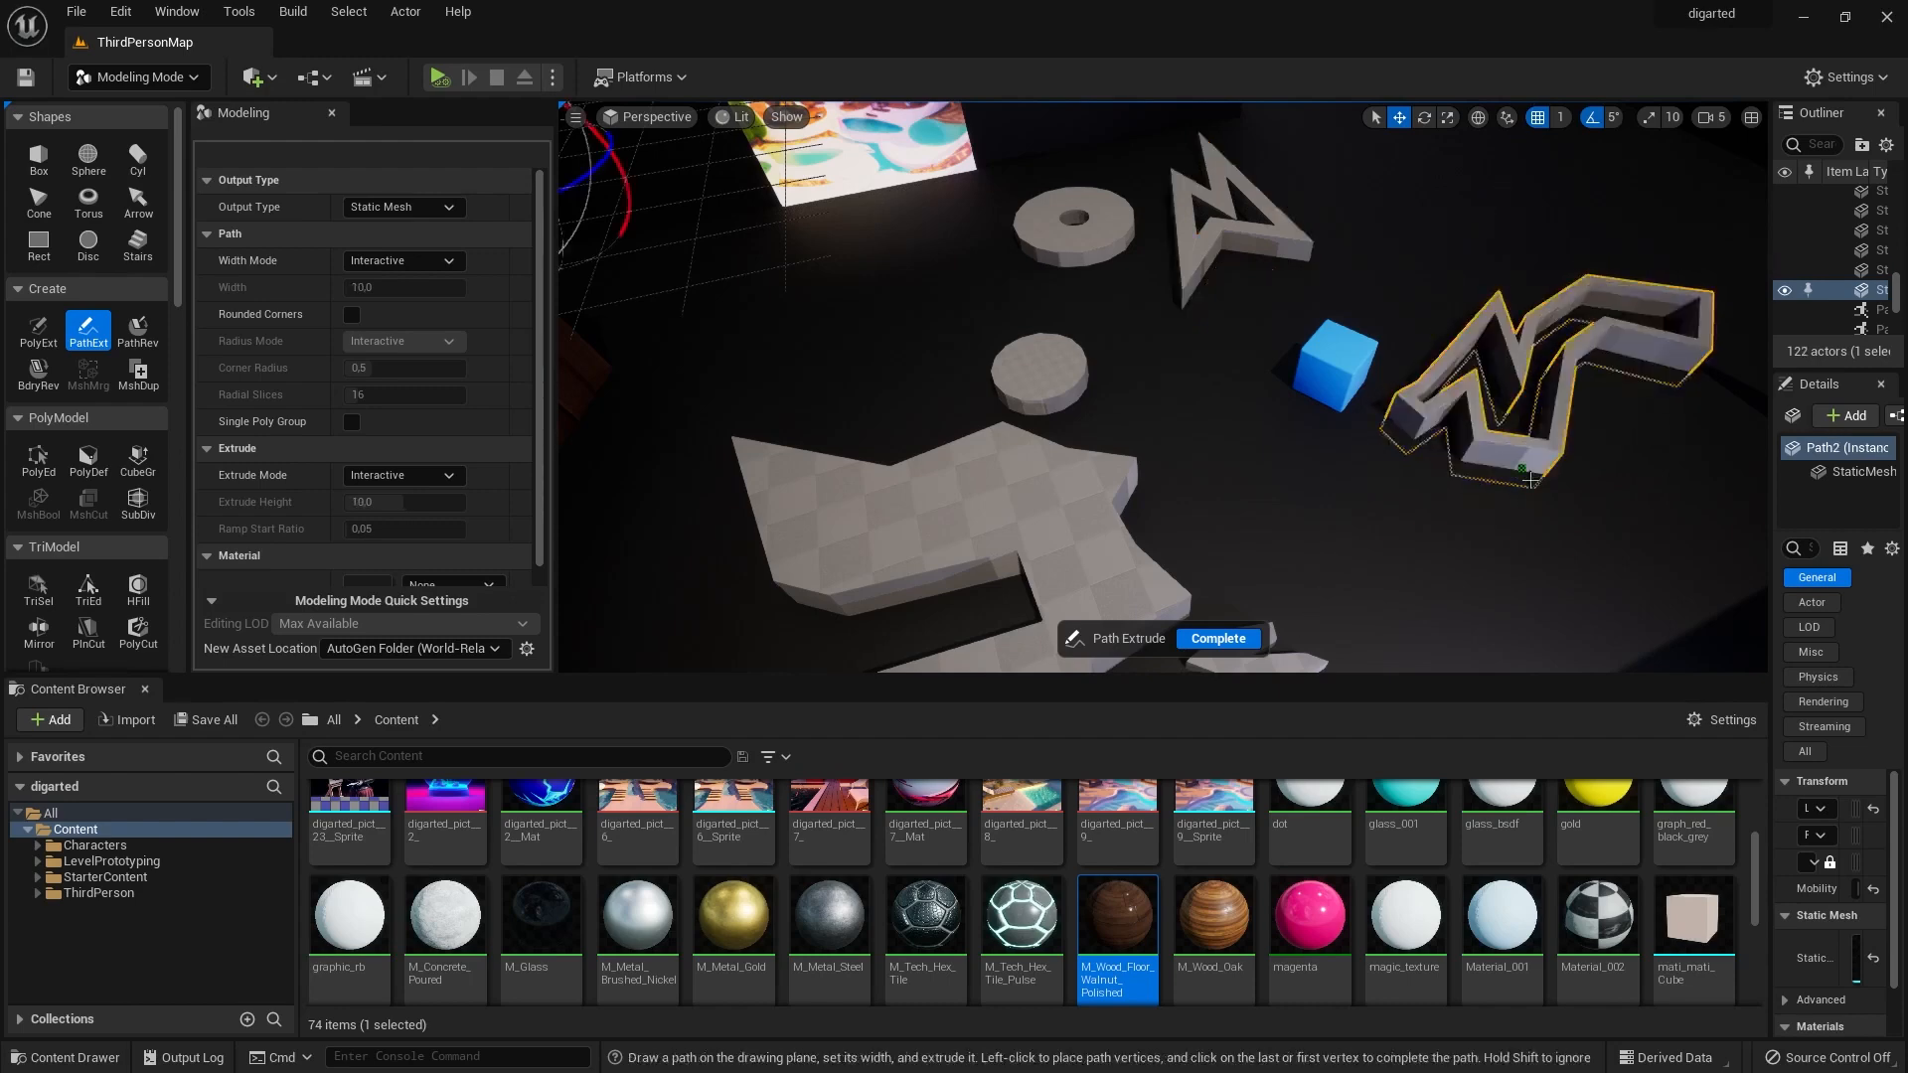
alt+drag(1574, 555, 1712, 602)
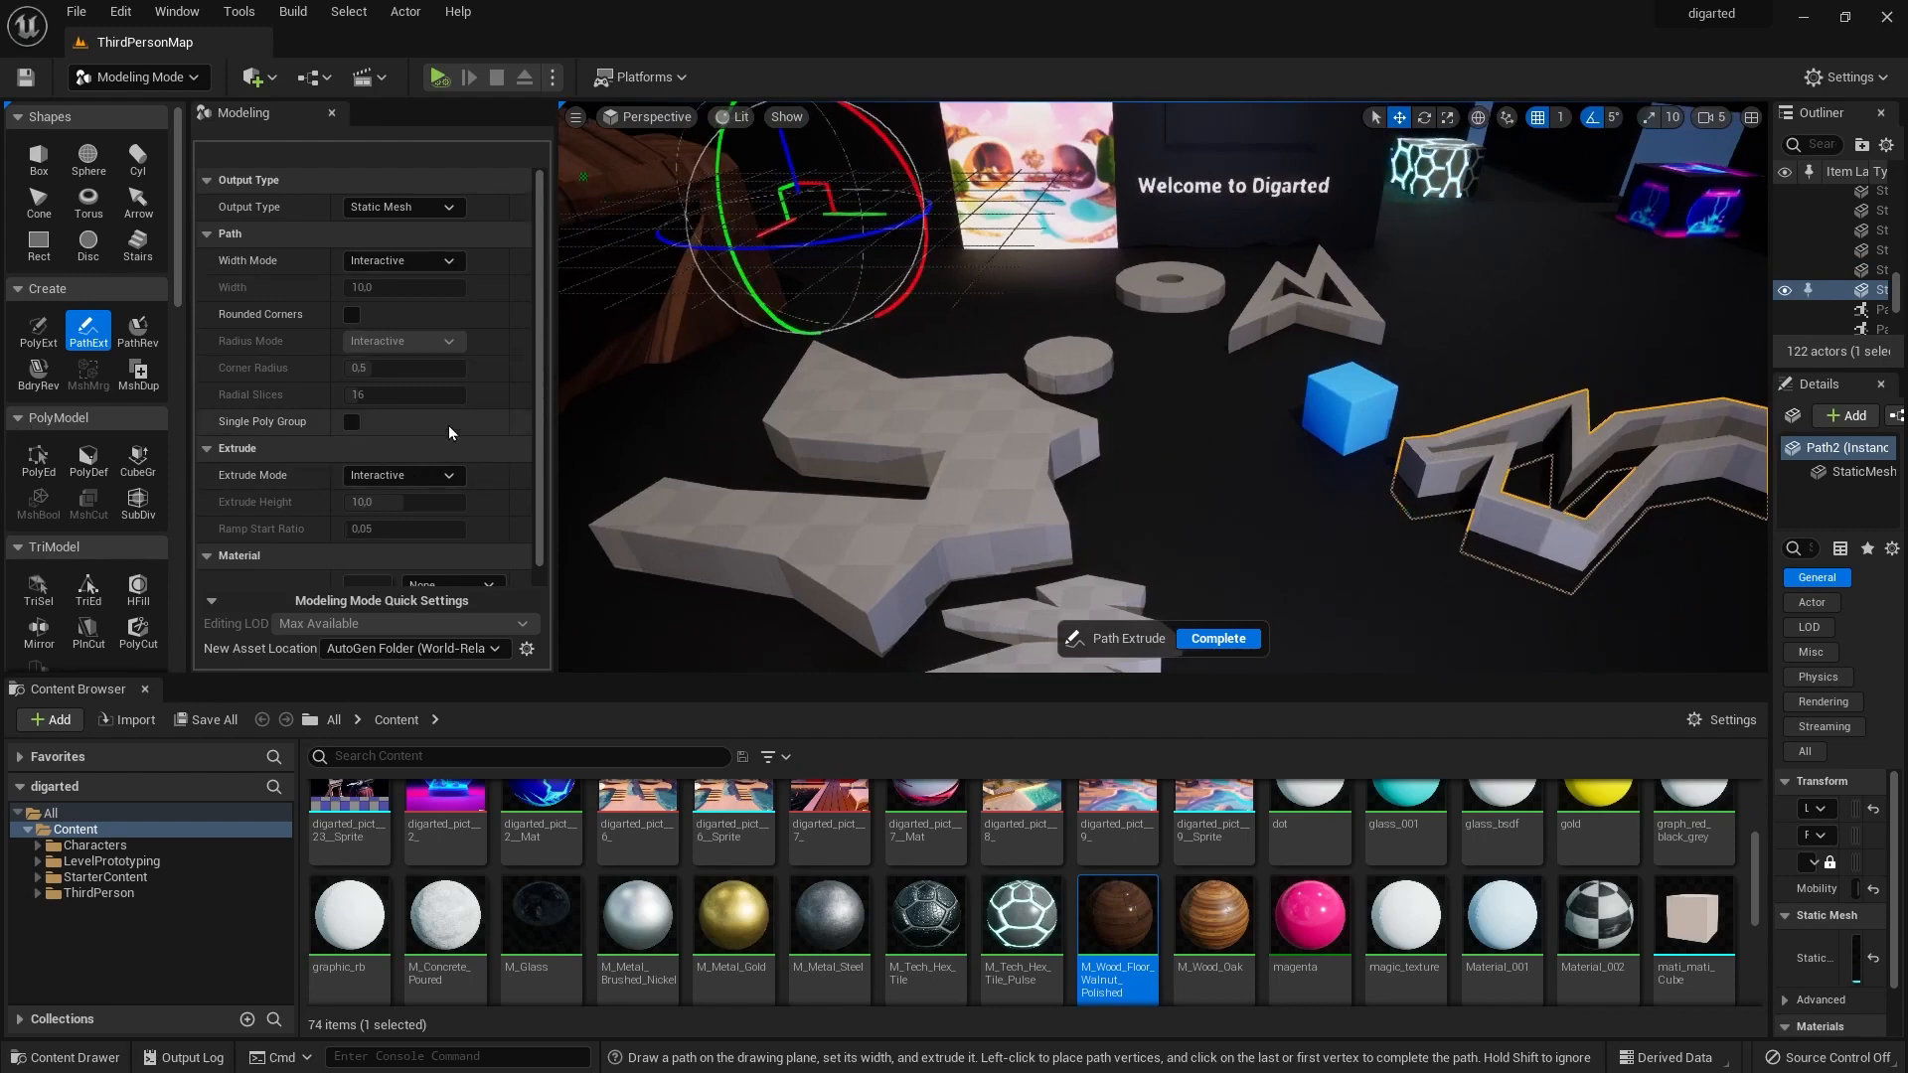
scroll(449, 425, down, 2)
click(1218, 639)
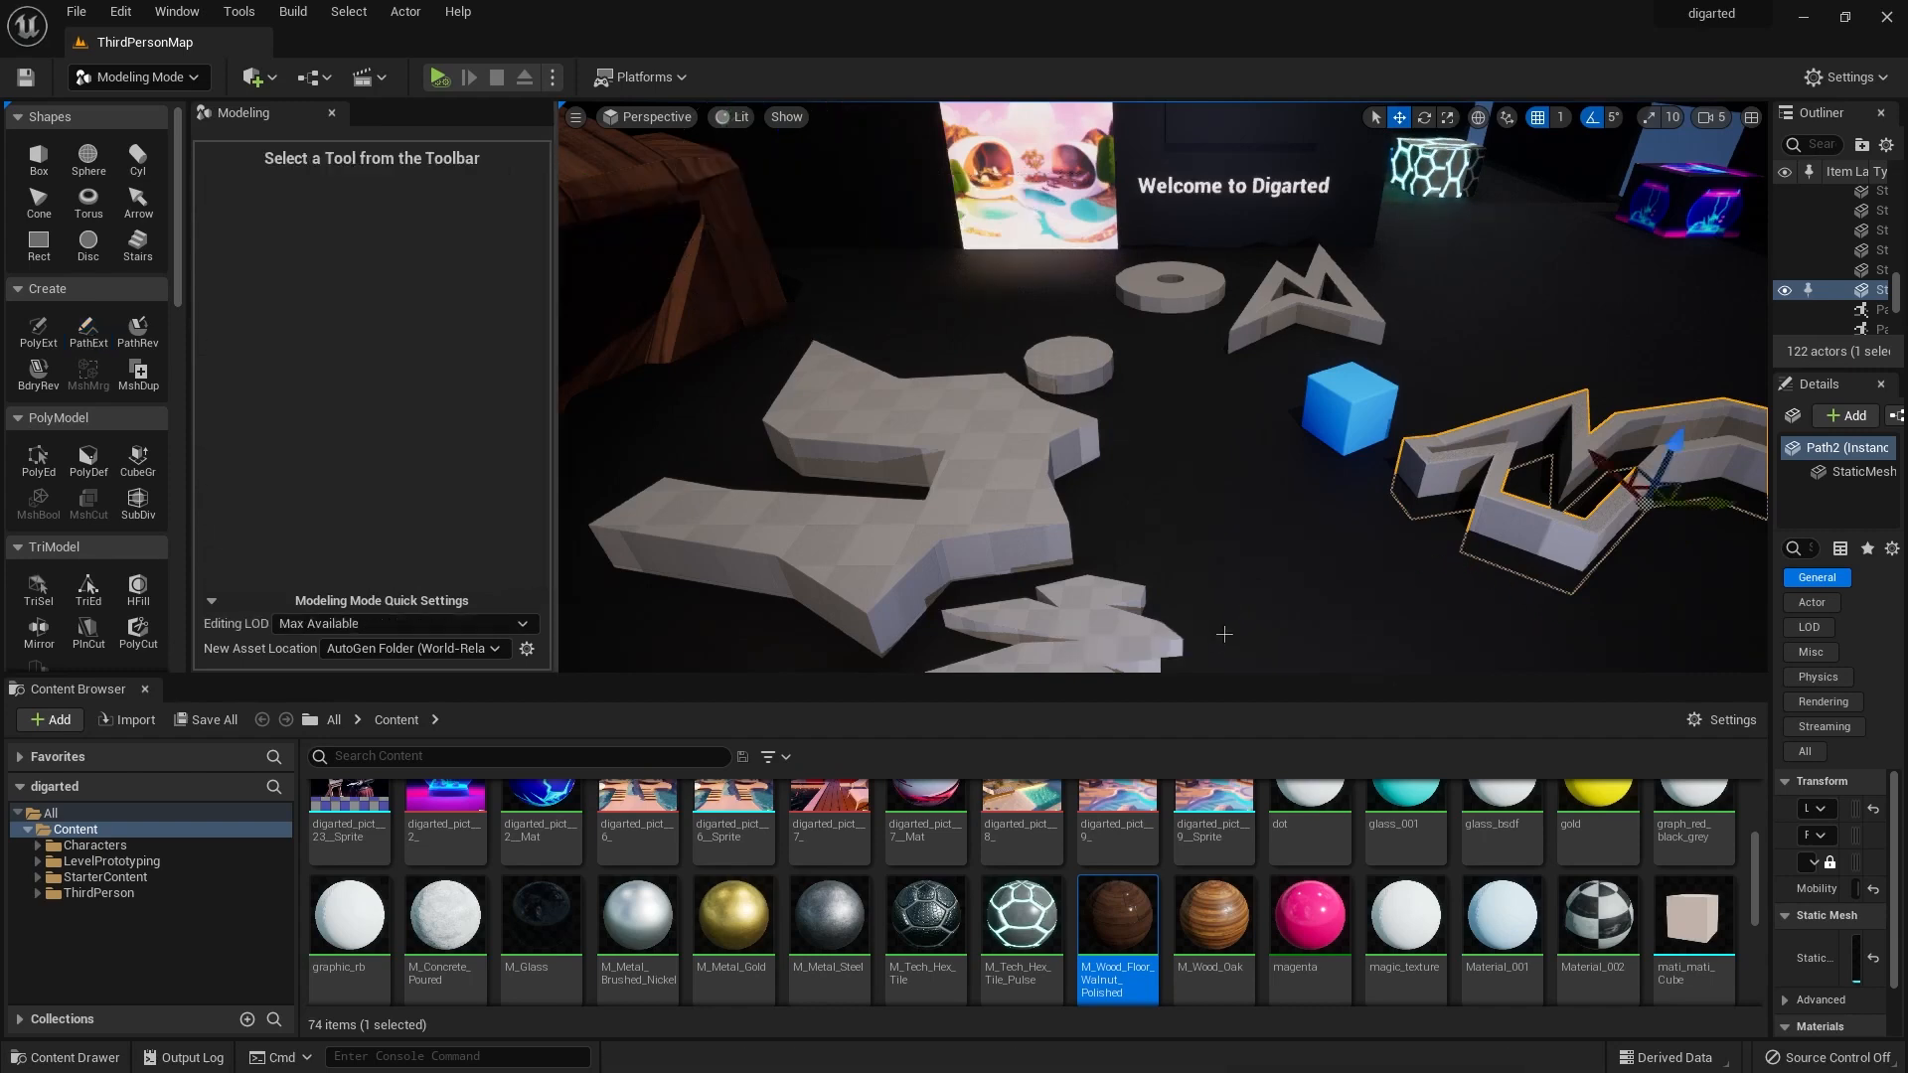
Bevel the near upper edges of the larger zigzag path extrusion in PolyGroup Edit with a distance of about 8.86, and accept.
click(38, 457)
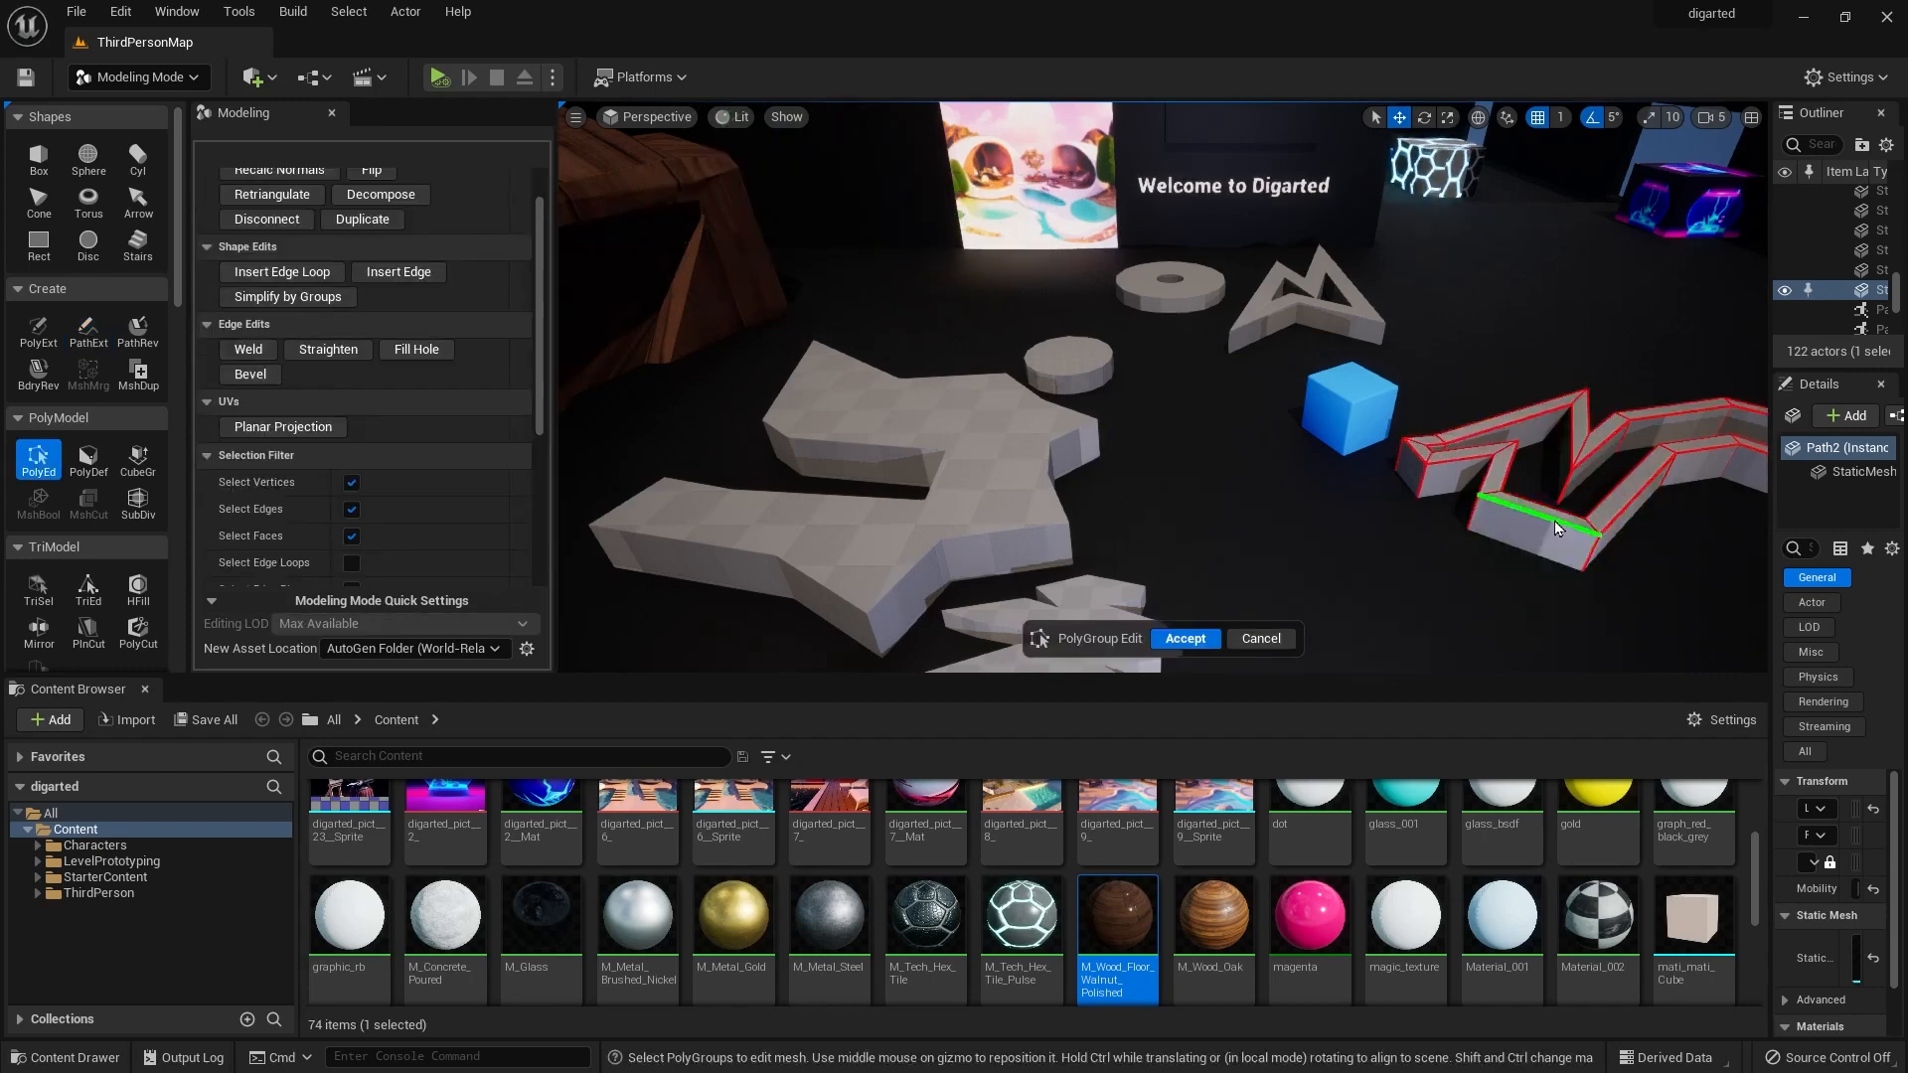
click(1557, 527)
shift+click(1641, 494)
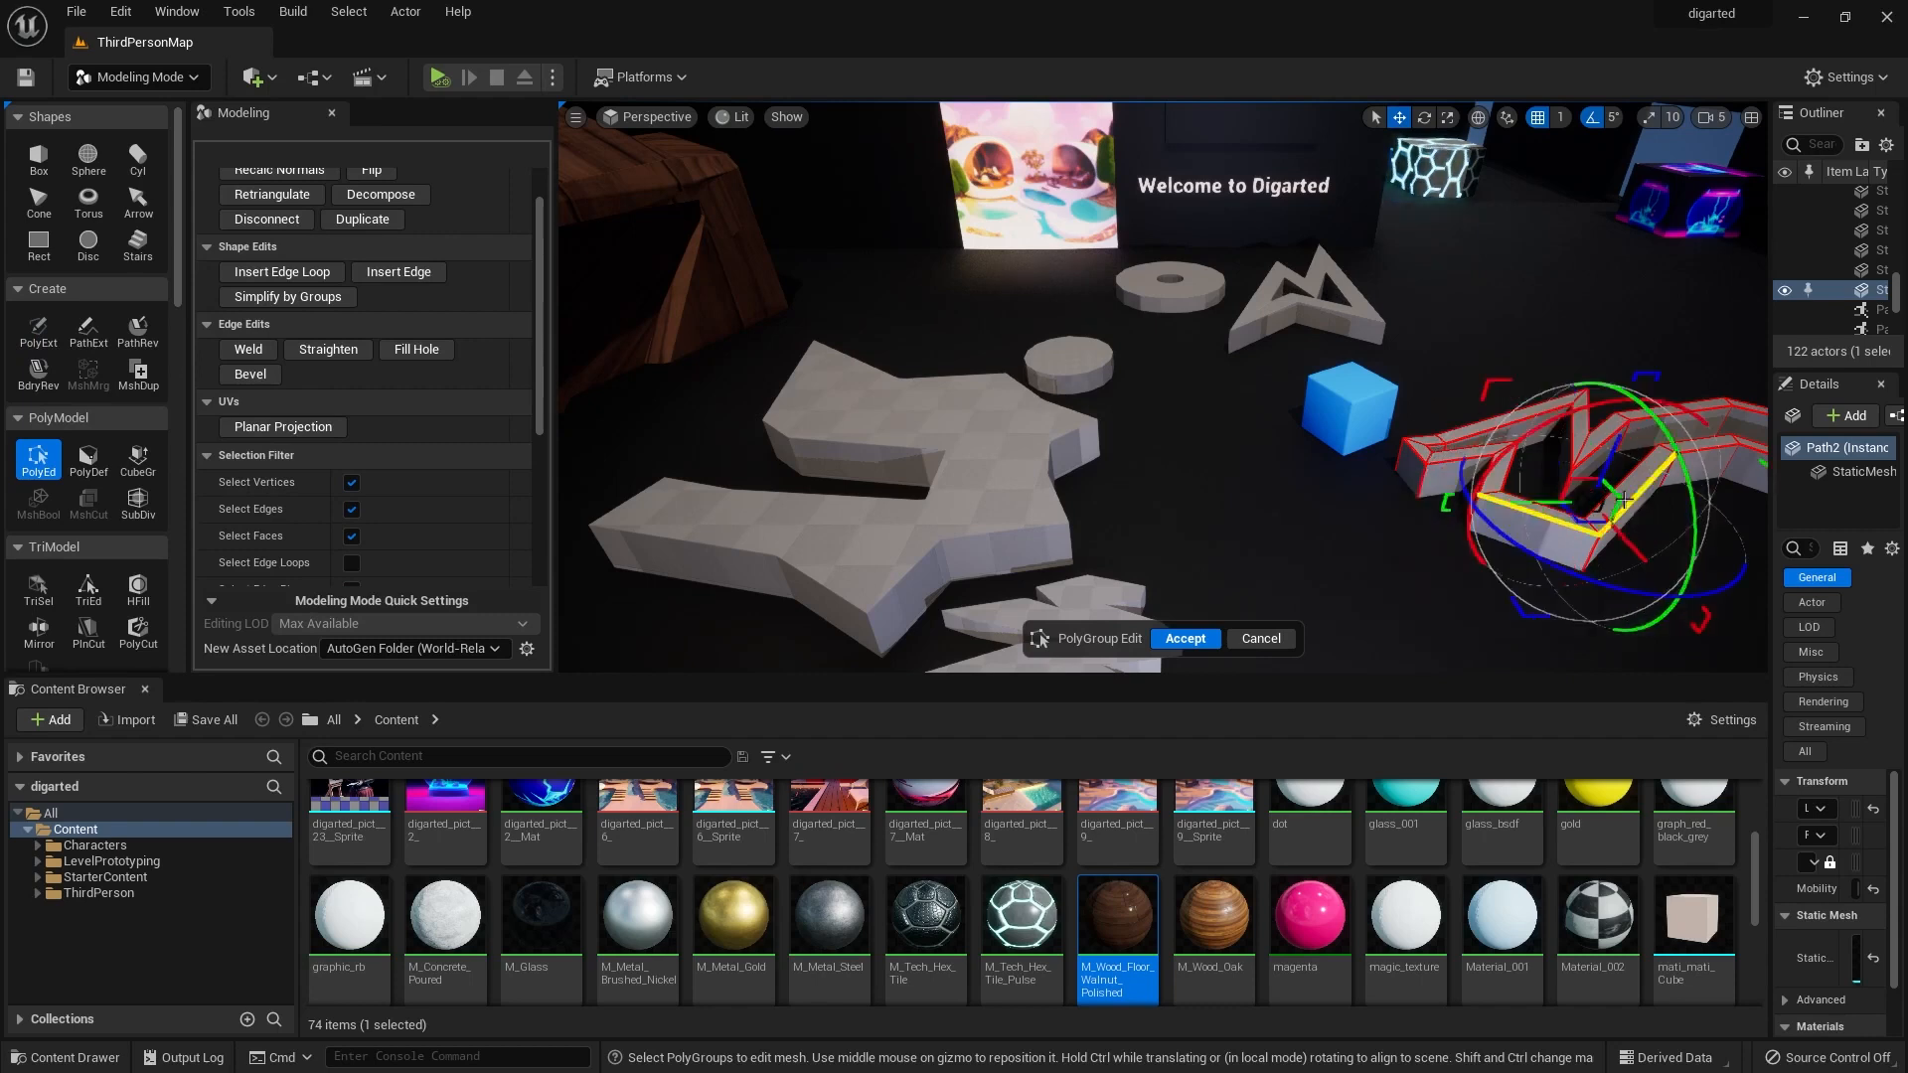
shift+click(1468, 460)
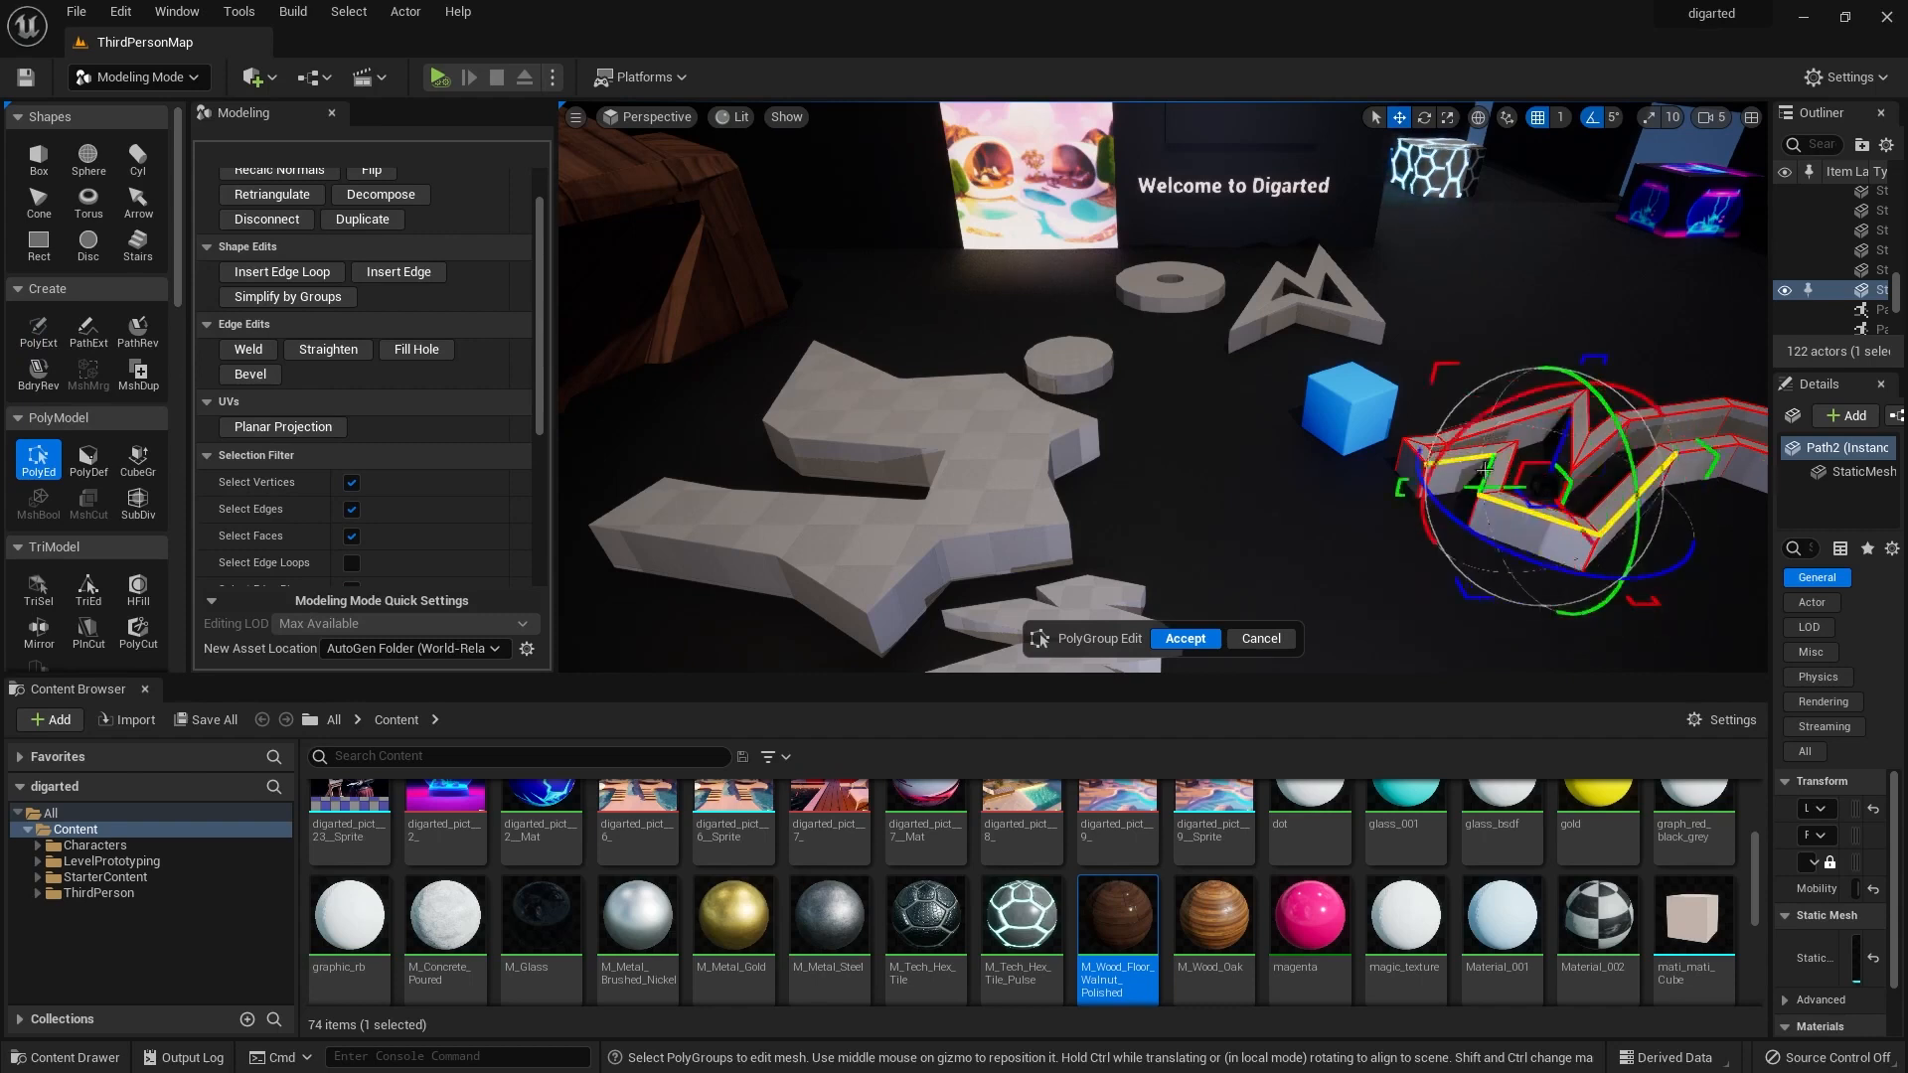
shift+click(1484, 467)
scroll(443, 331, up, 3)
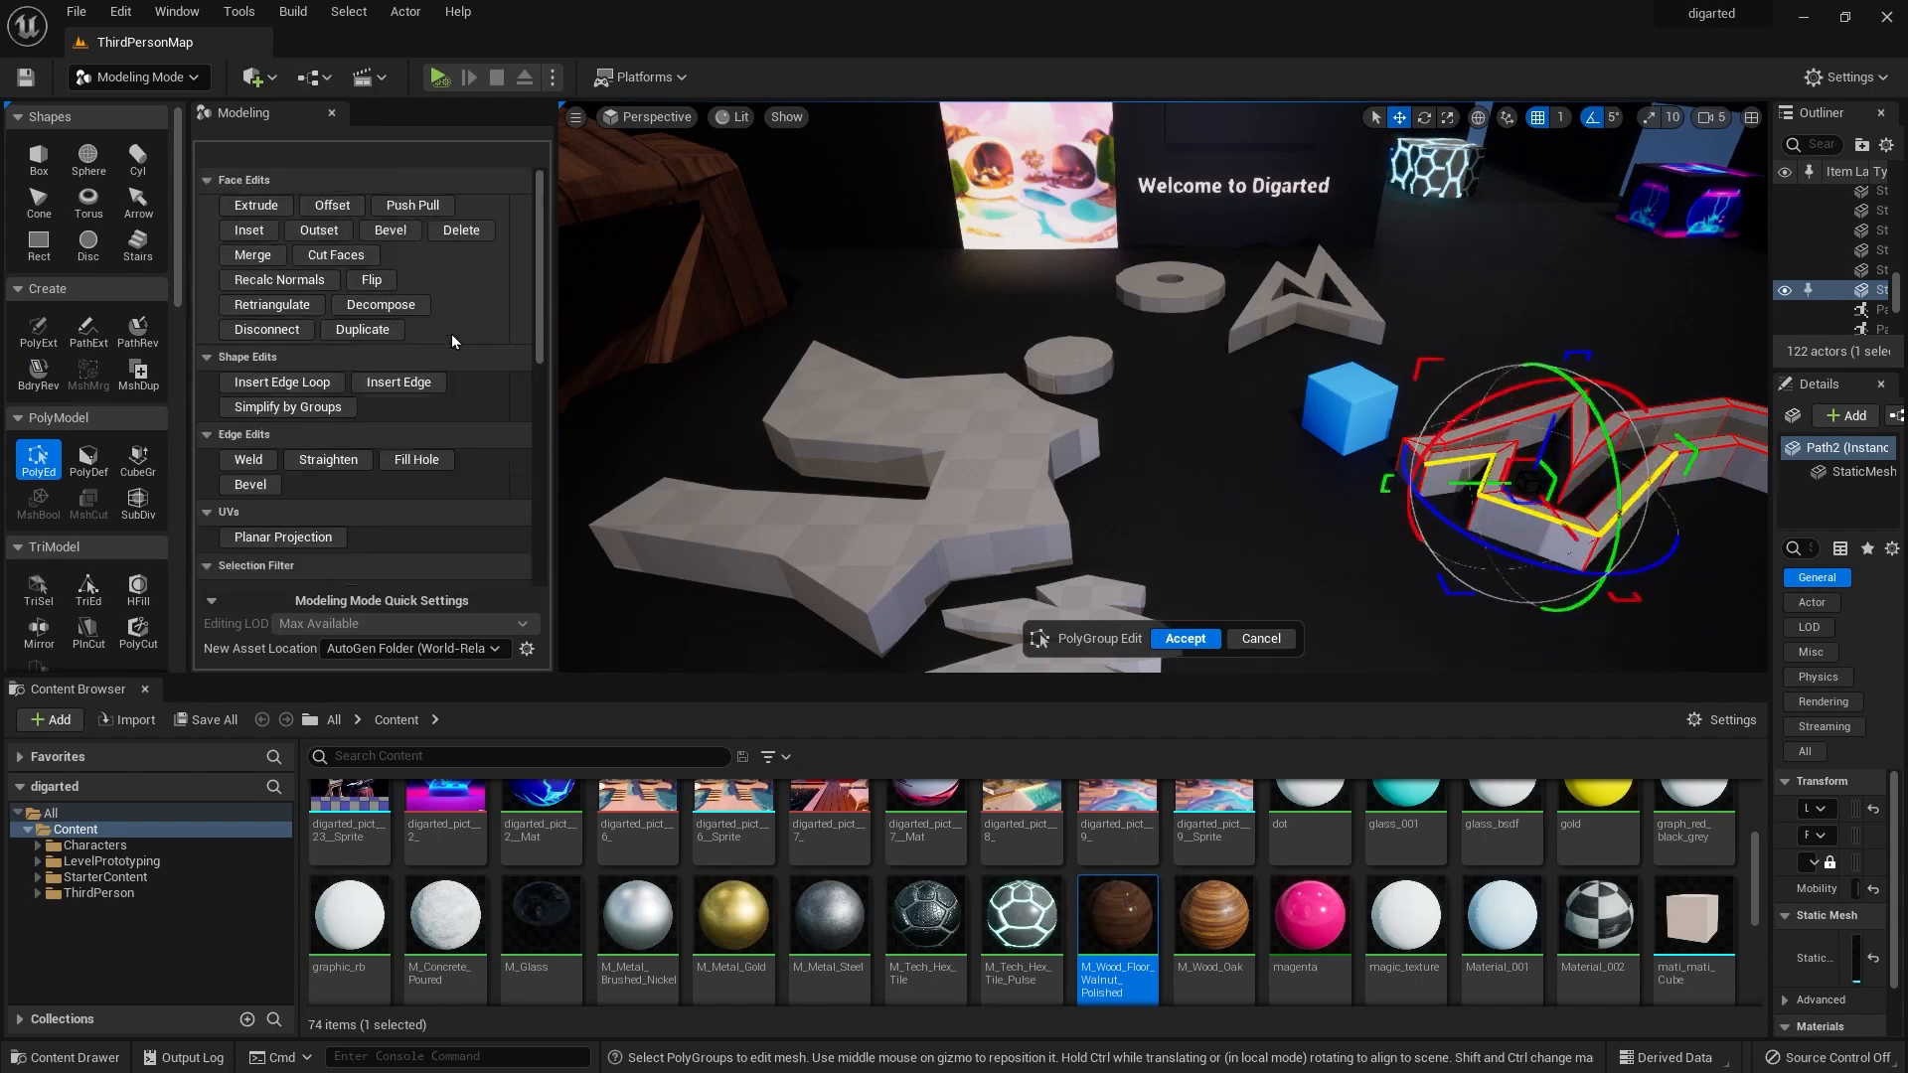
click(373, 236)
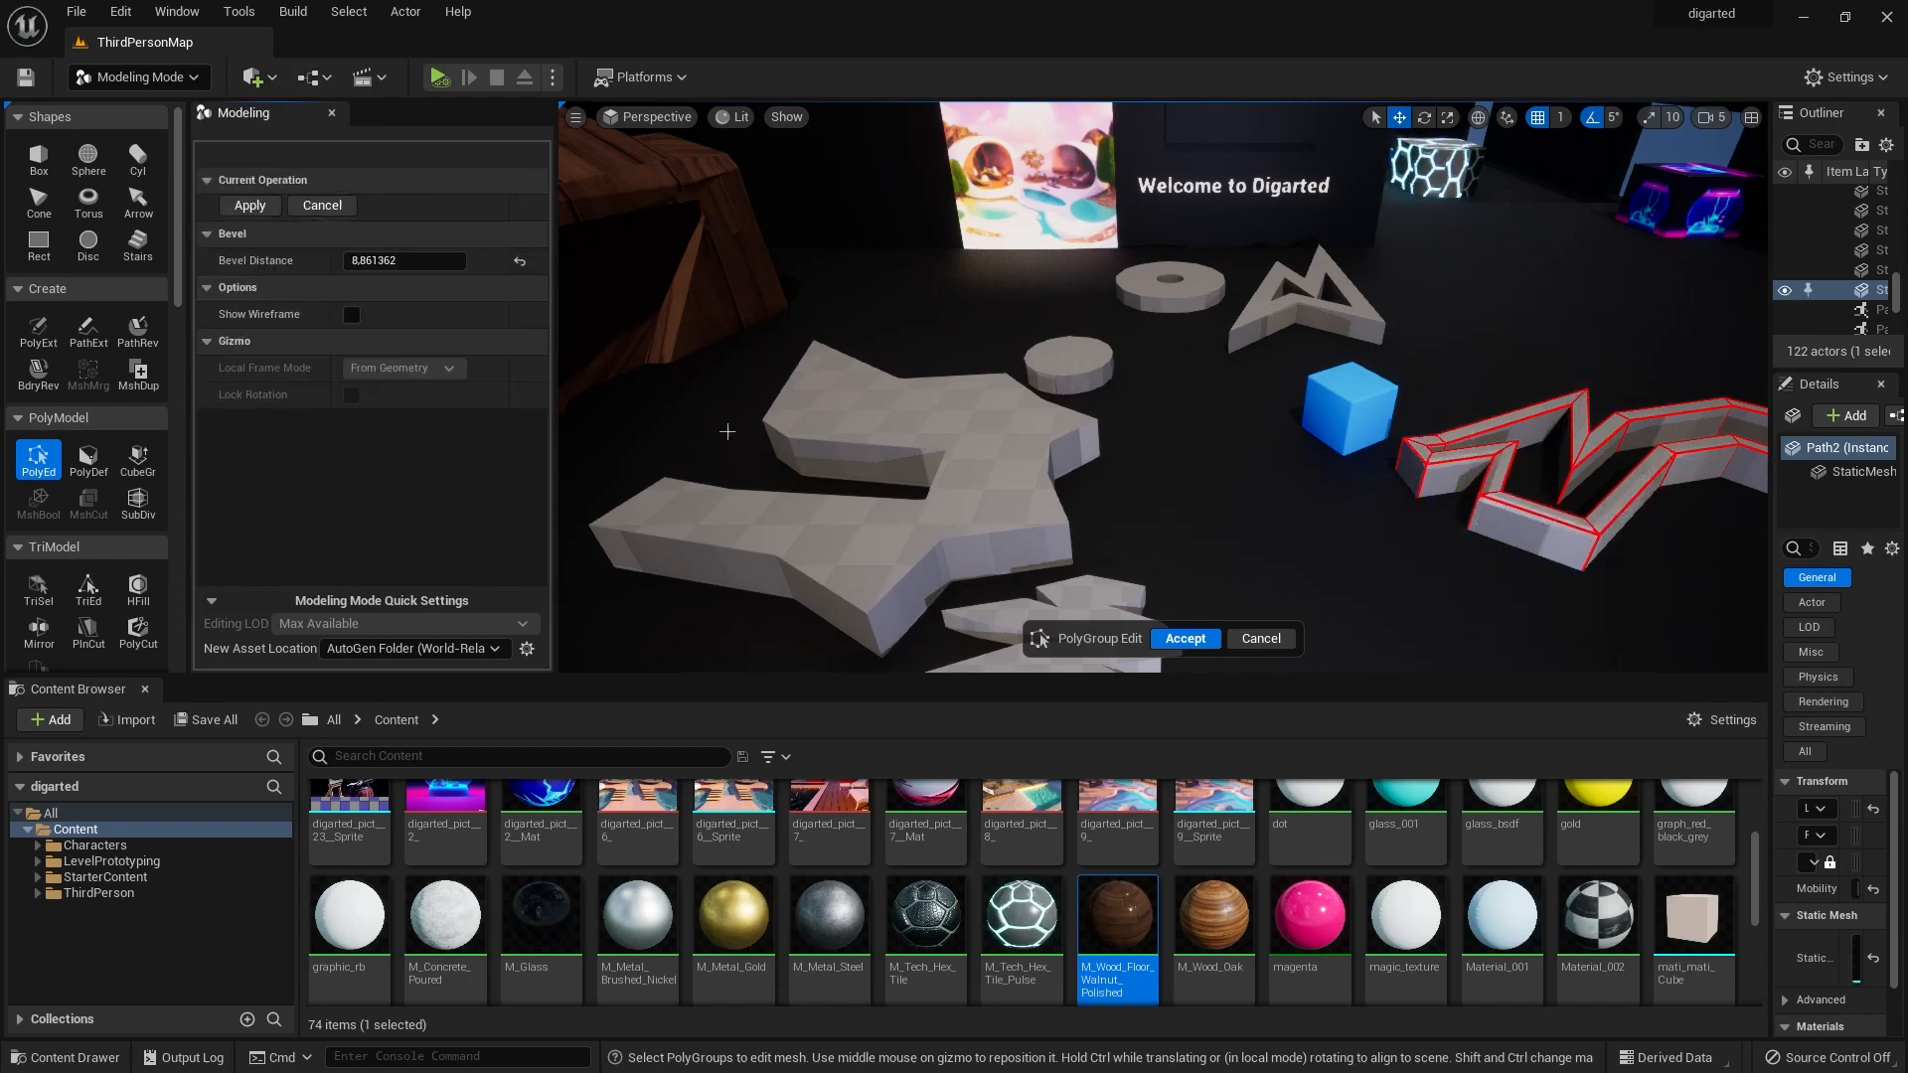
mouse_move(406, 261)
mouse_down()
mouse_move(435, 261)
mouse_move(405, 259)
mouse_up()
click(1186, 640)
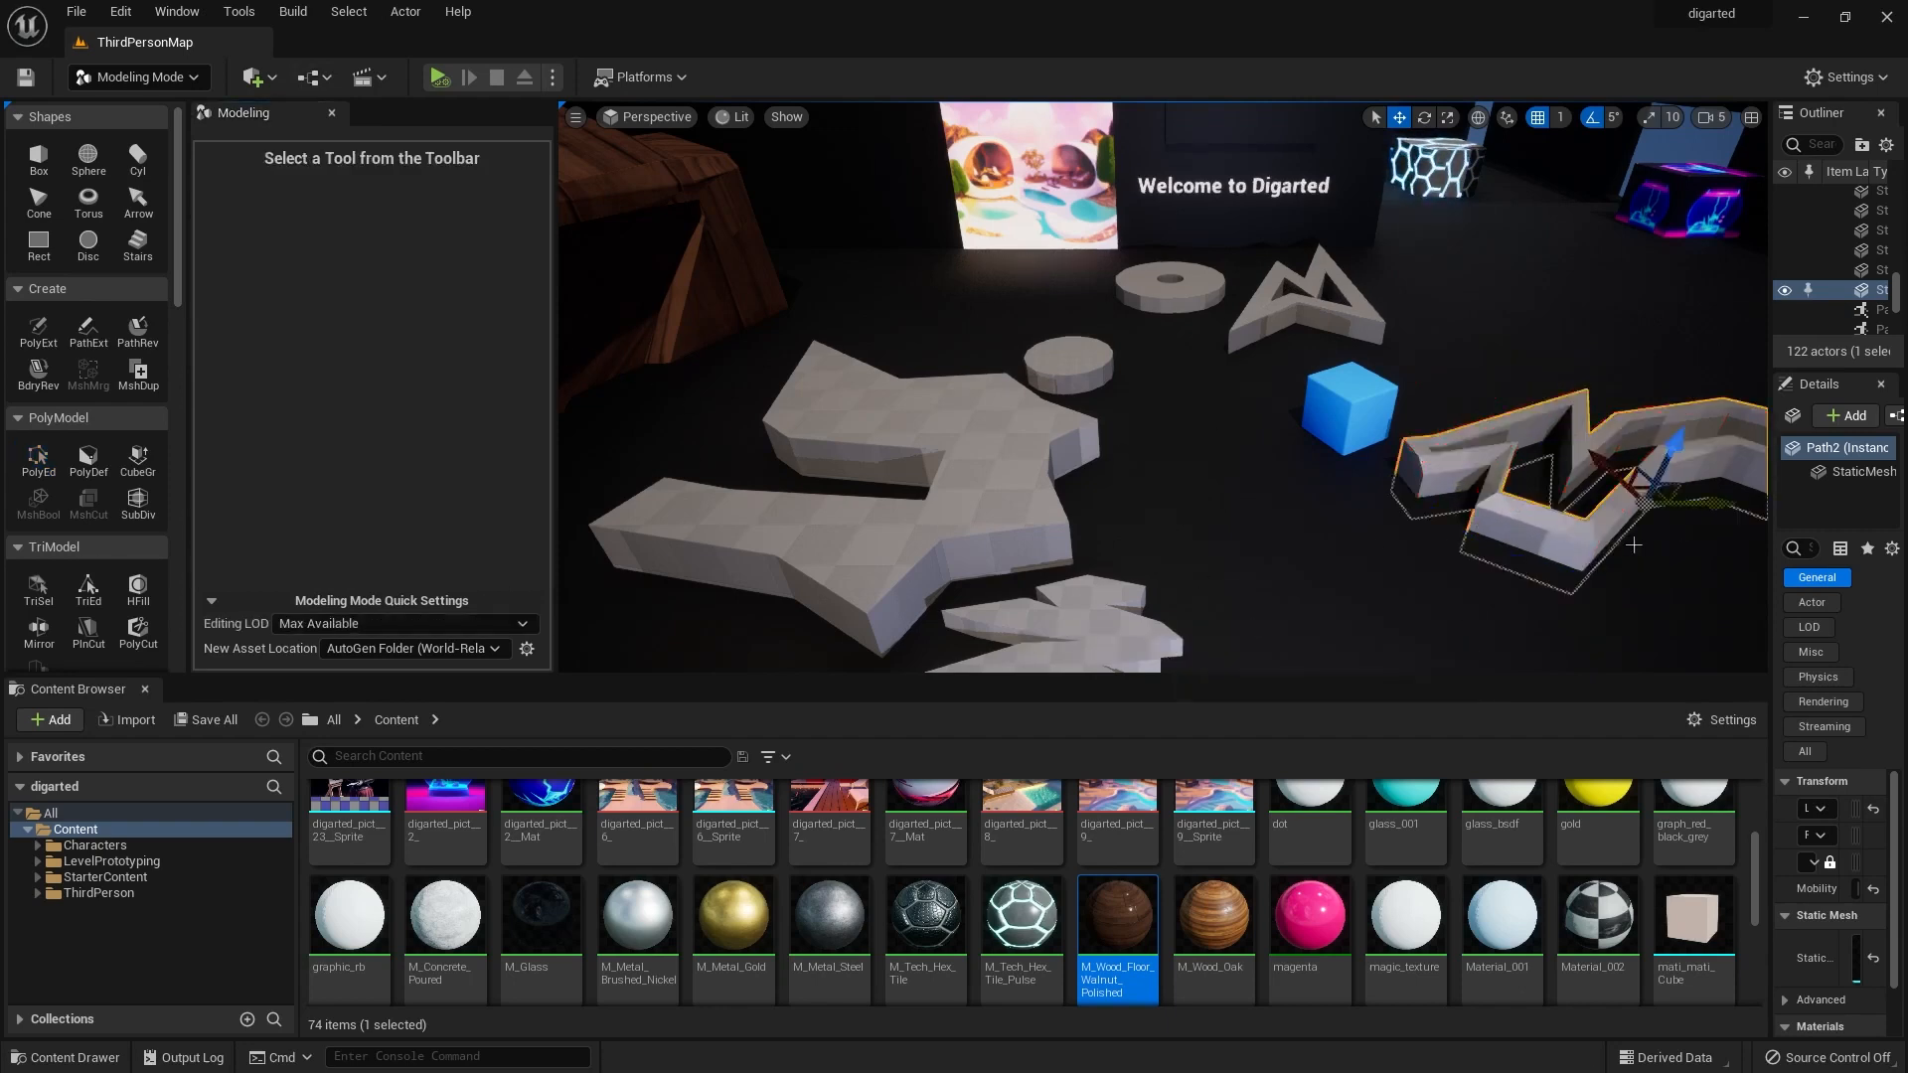
Extrude the star-like shape's top face upward in PolyGroup Edit, scale it inward to slope the sides, and accept.
click(880, 558)
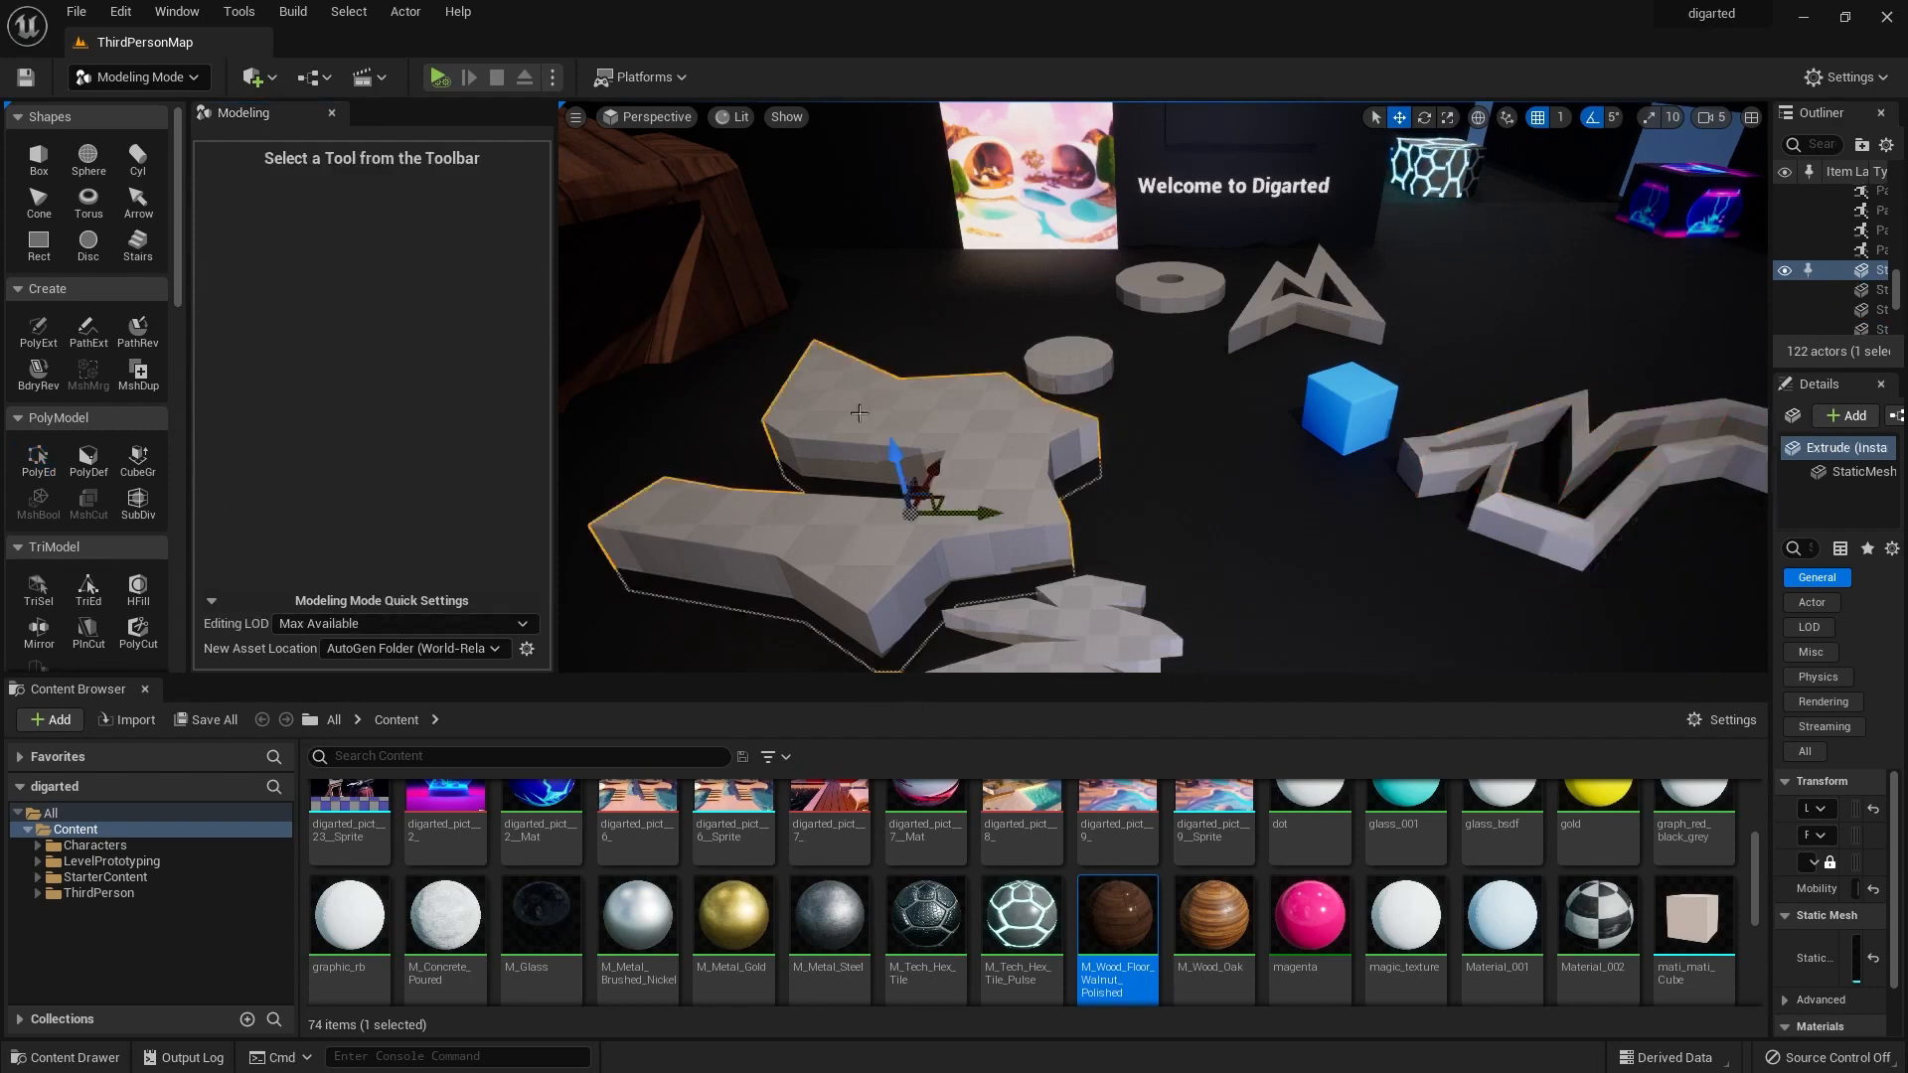
click(38, 458)
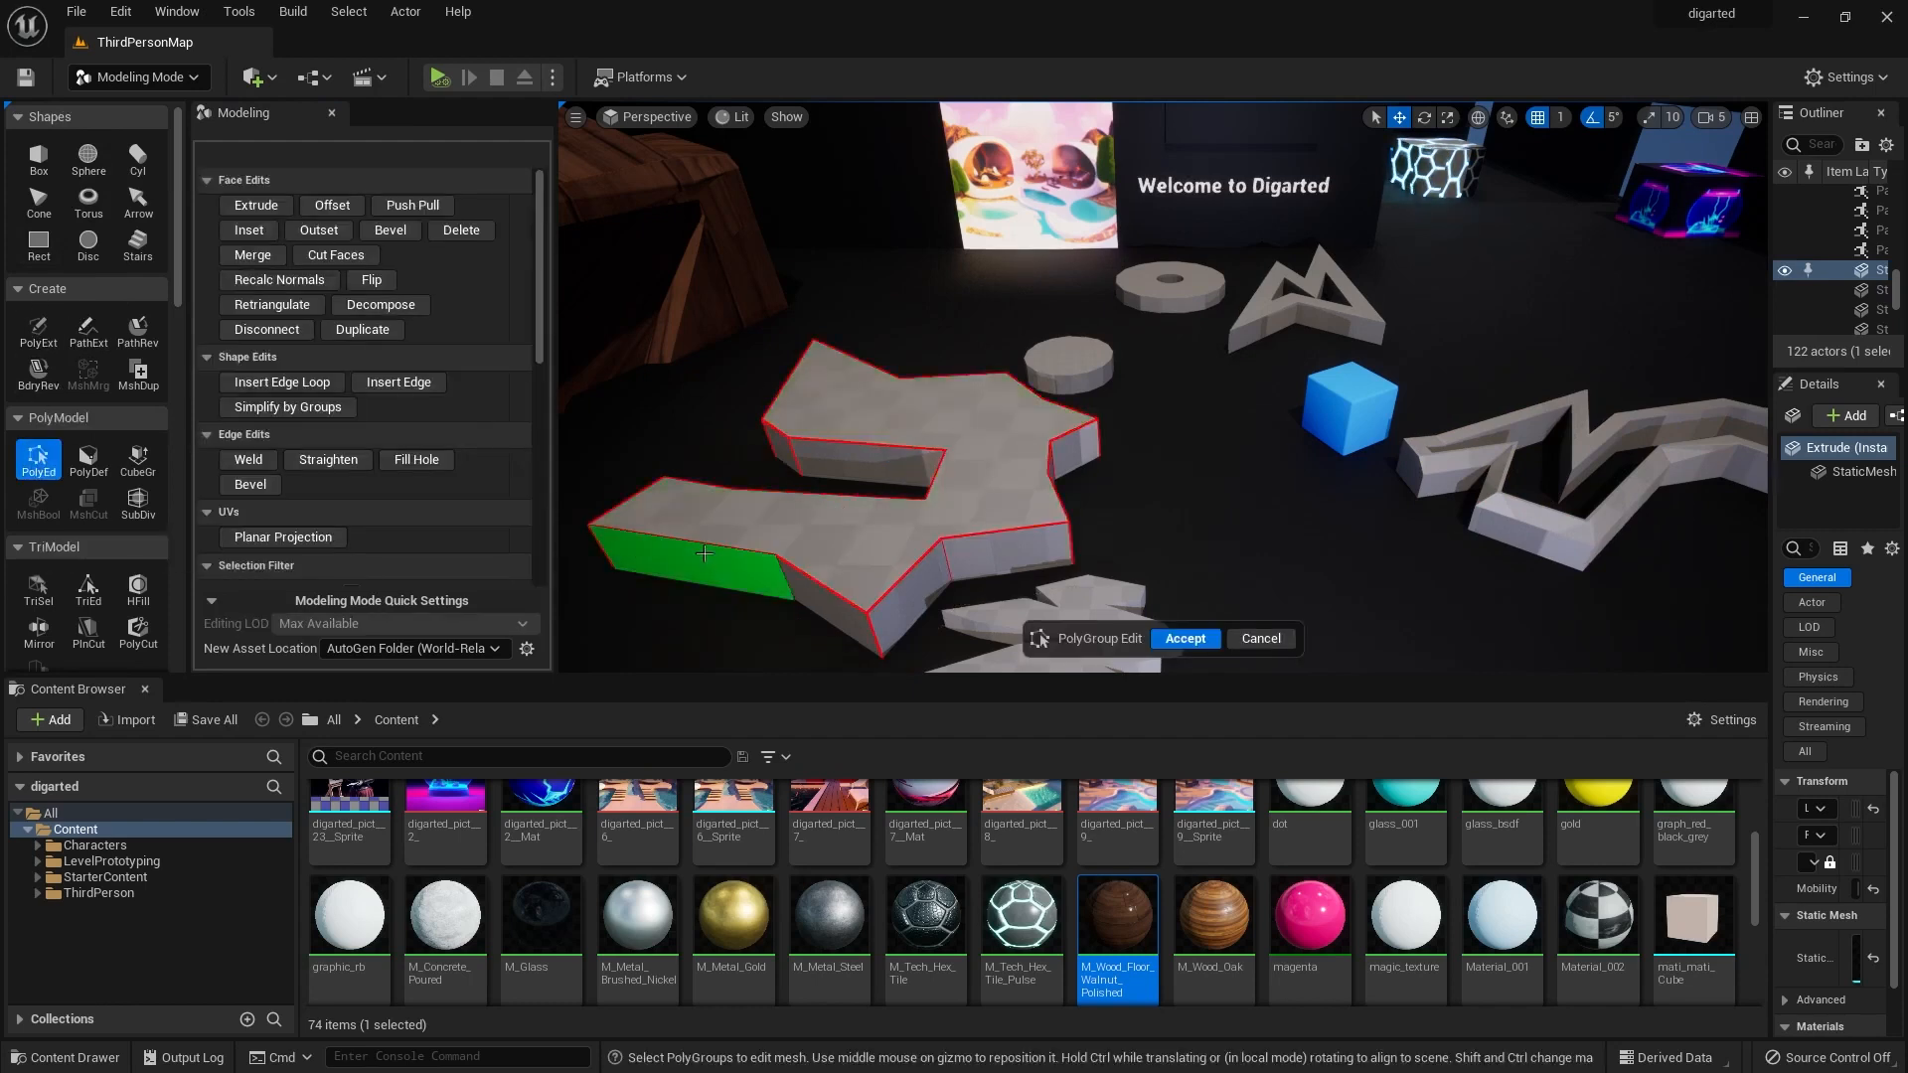
click(770, 531)
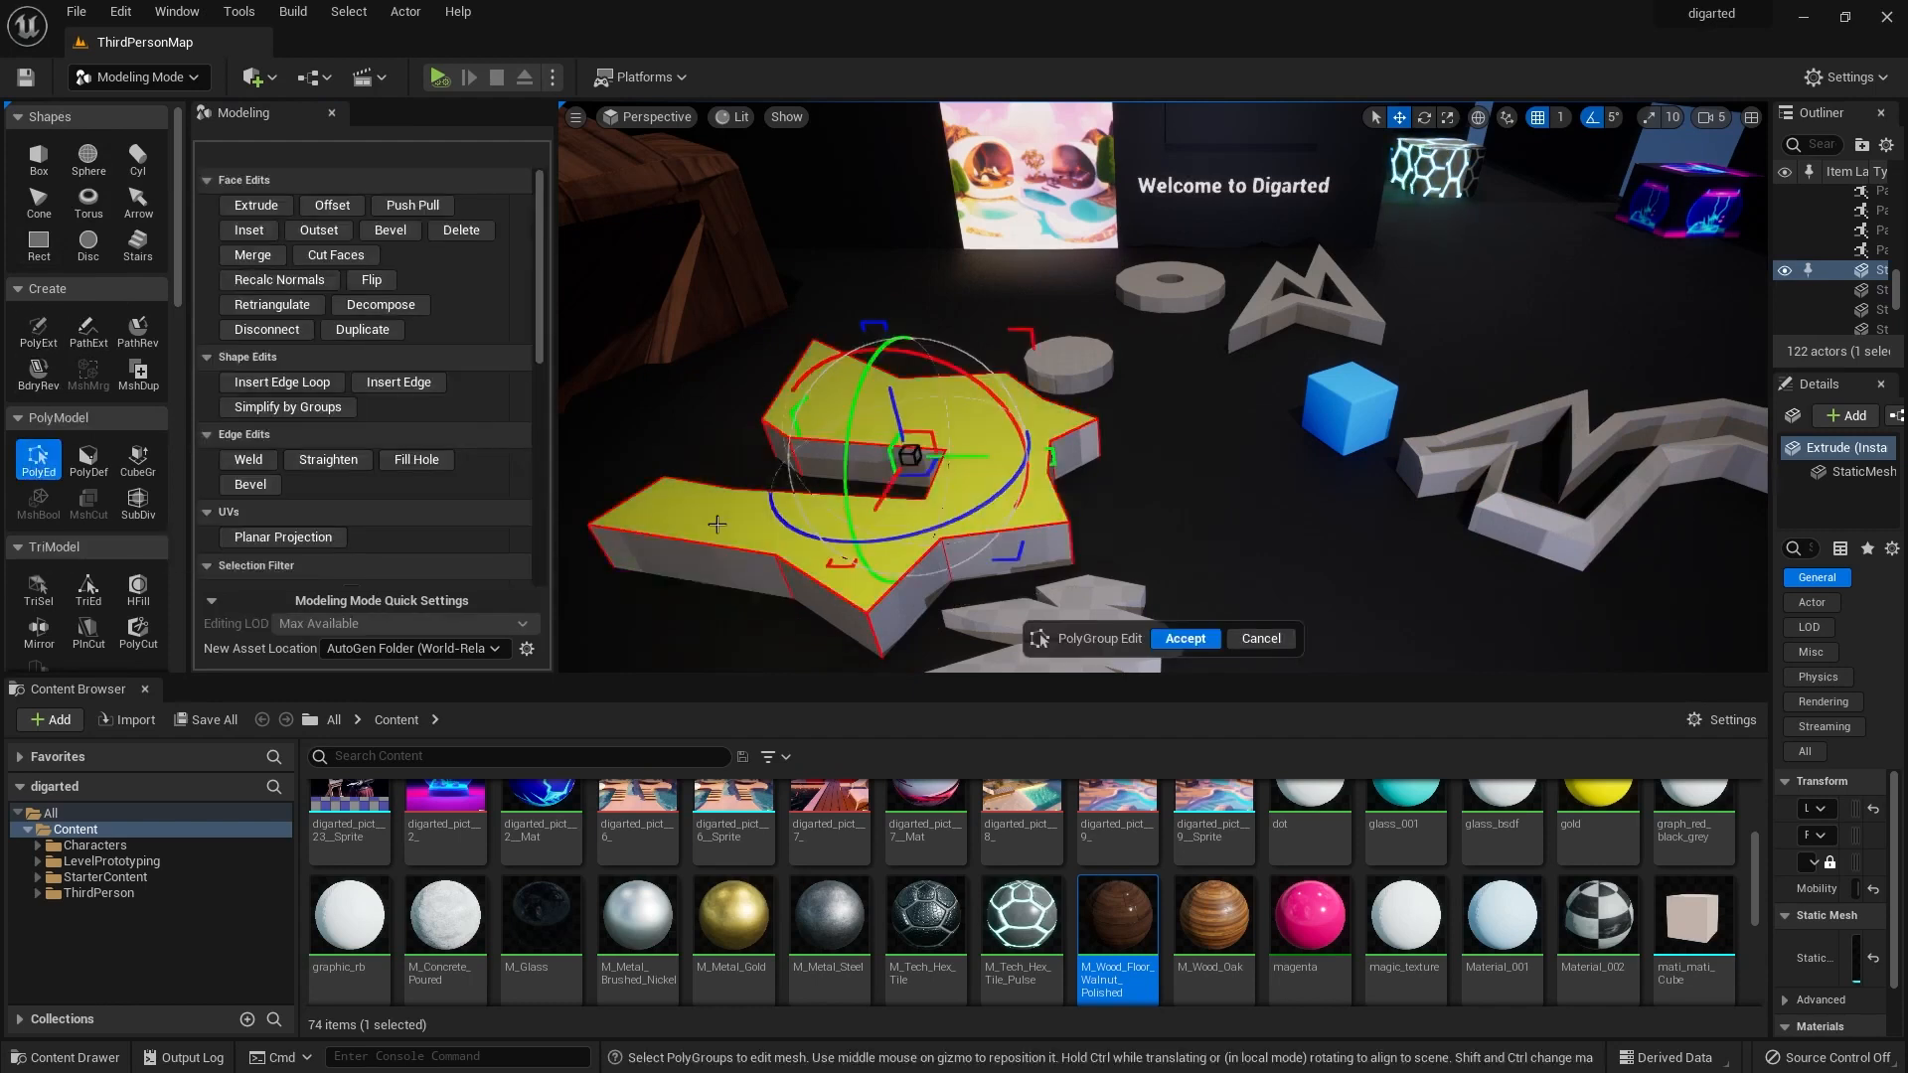
click(254, 206)
click(902, 409)
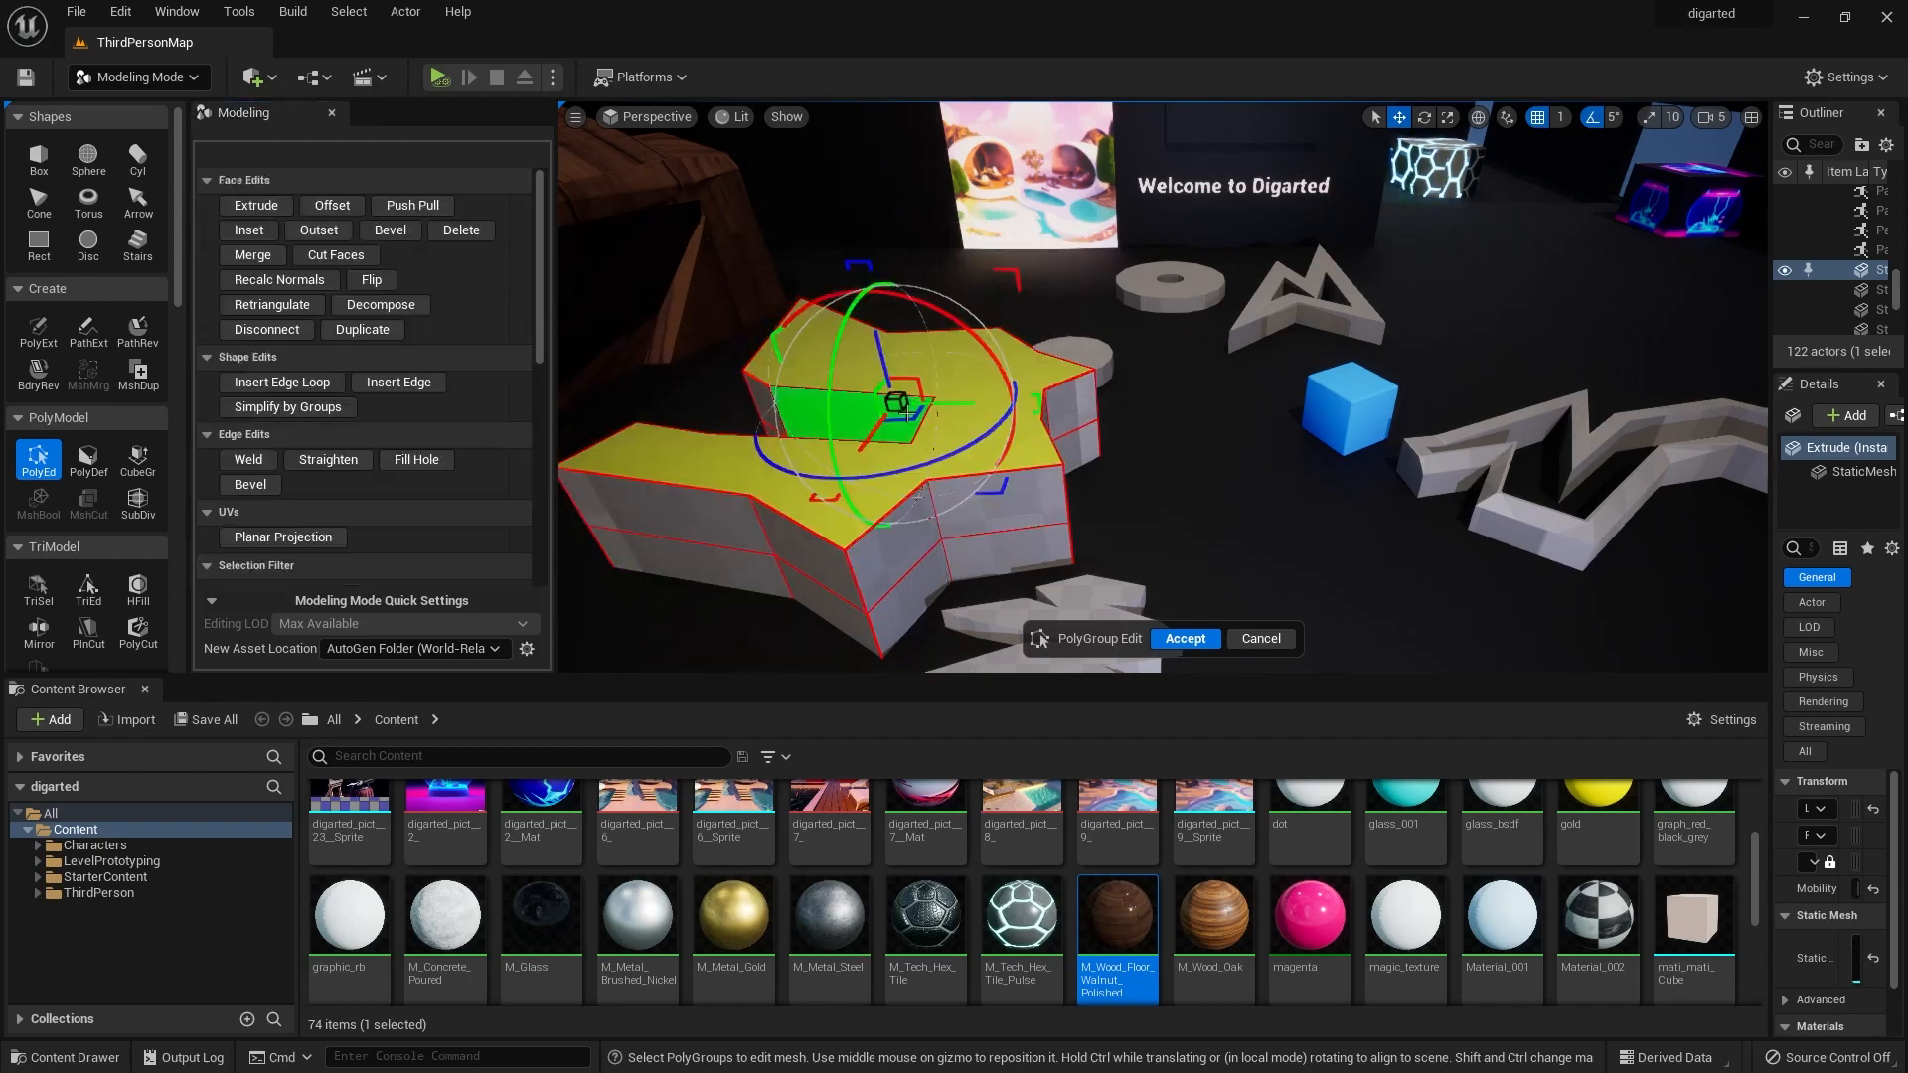
key(r)
mouse_move(902, 409)
mouse_down()
mouse_move(927, 379)
mouse_move(885, 382)
mouse_up()
click(1186, 639)
key(w)
drag(998, 491, 975, 486)
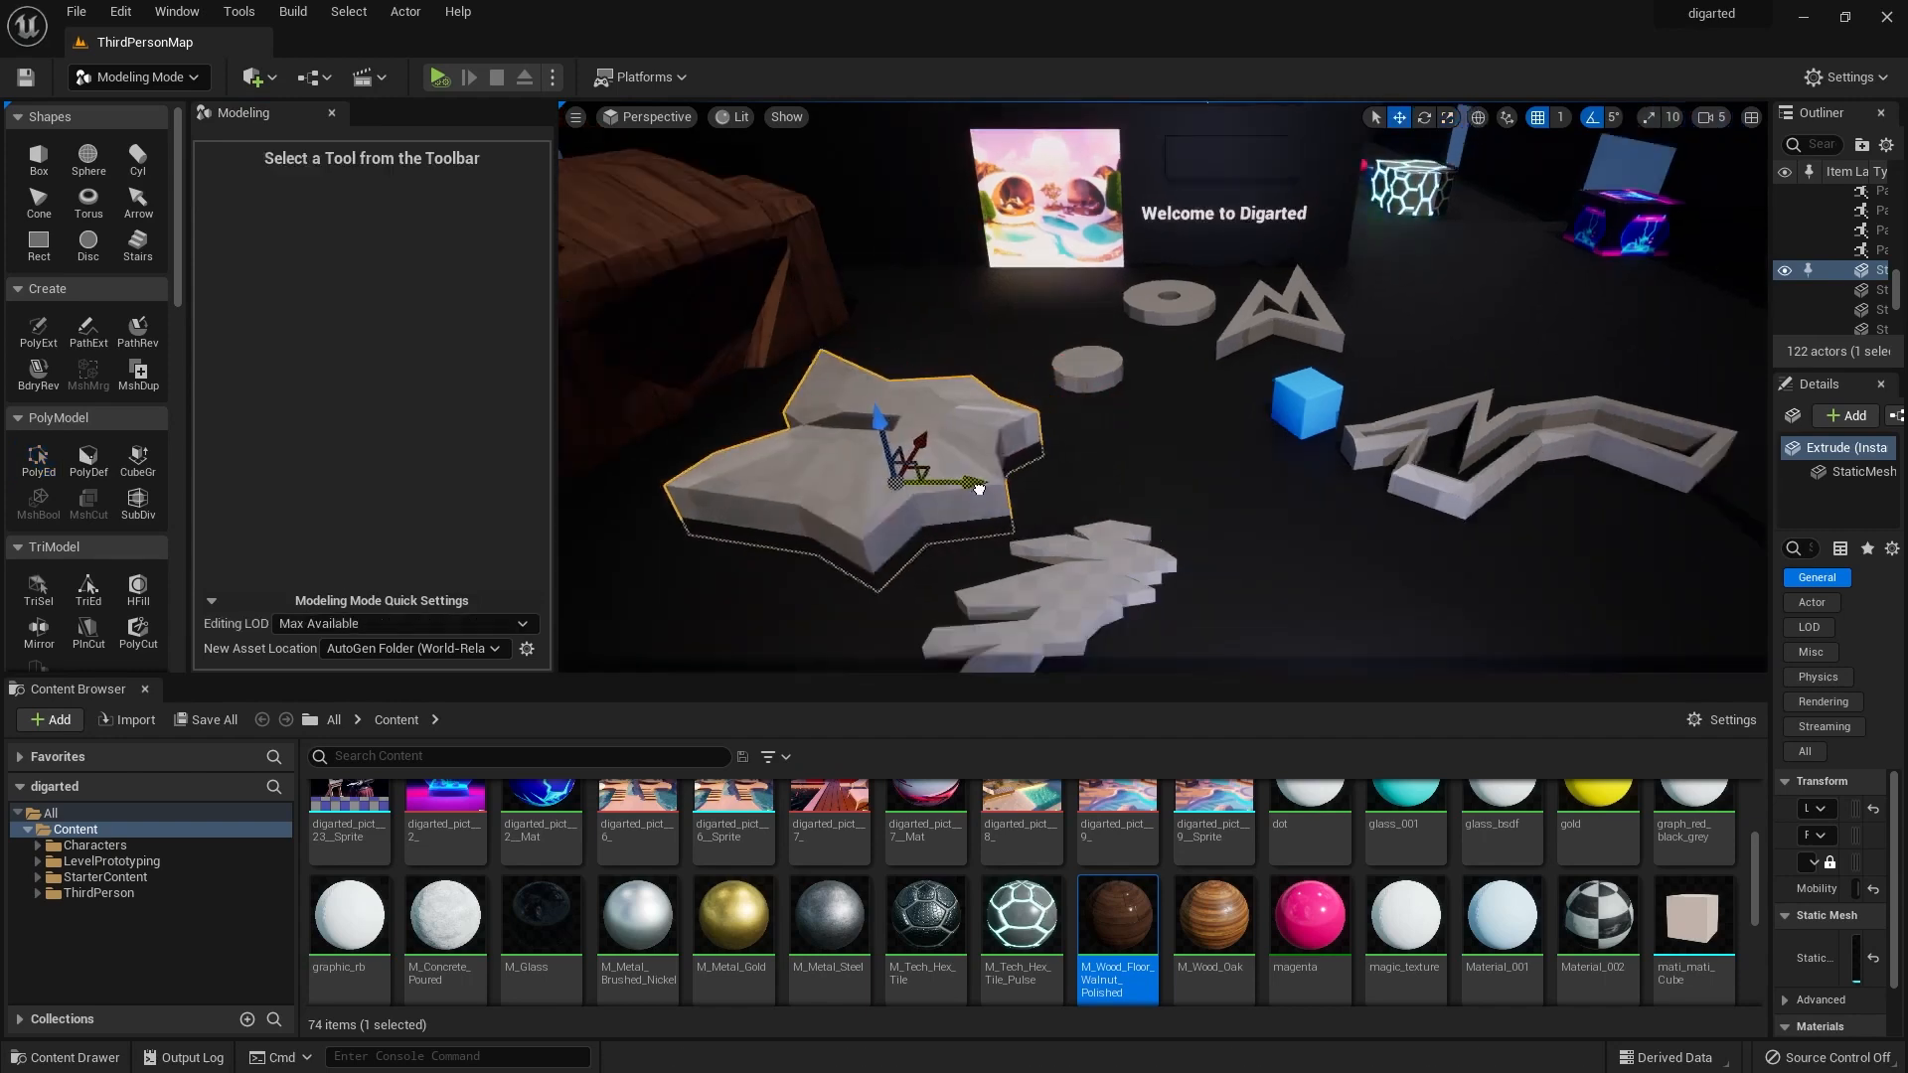
Apply M_Metal_Gold to the star-like extrusion, the spiky polygon and the larger zigzag path.
drag(1310, 915, 1004, 591)
key(ctrl+z)
drag(751, 949, 845, 531)
drag(741, 934, 999, 592)
drag(738, 929, 1431, 418)
Apply M_Wood_Oak to the smaller zigzag path and M_Tech_Hex_Tile_Pulse to the ring and the small disc.
drag(1215, 932, 1205, 313)
drag(1121, 925, 1089, 303)
drag(1021, 914, 1087, 298)
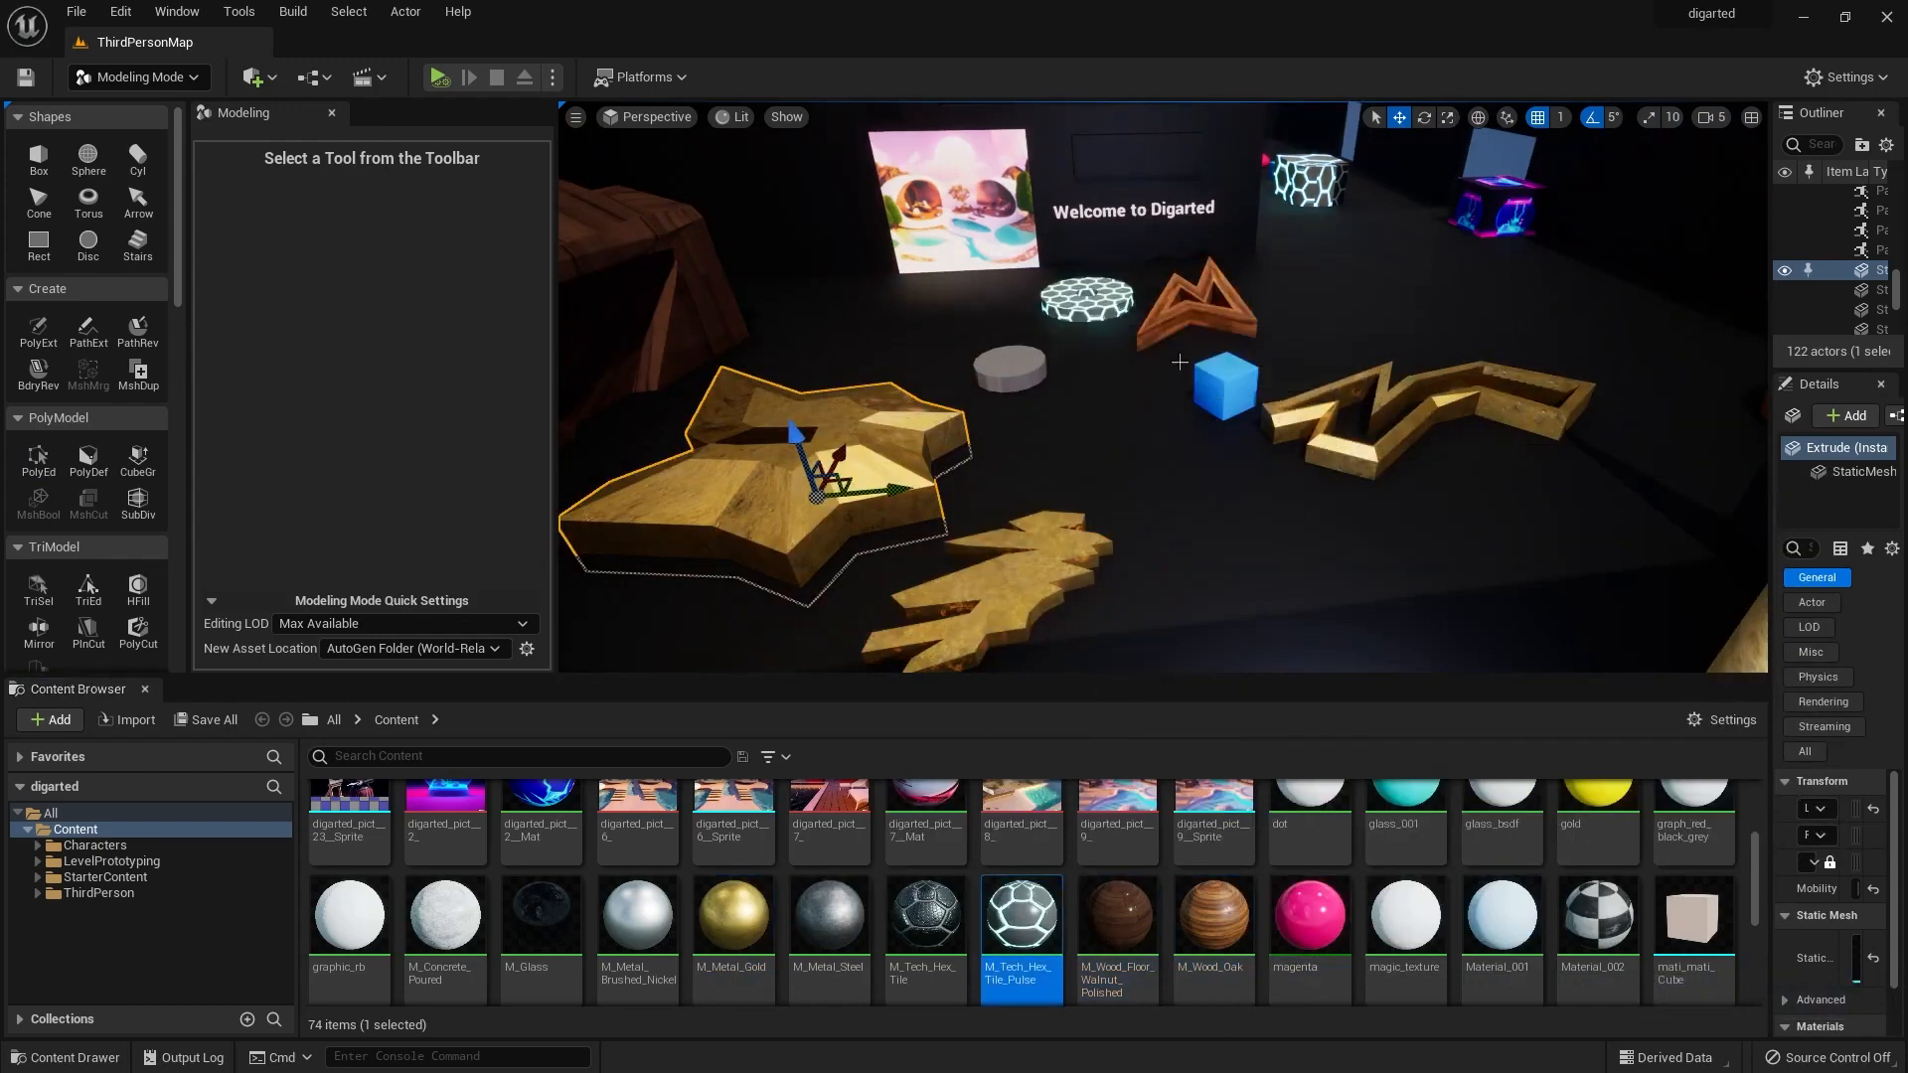
scroll(1123, 378, up, 10)
drag(1020, 906, 696, 298)
Delete the small hex-tiled disc beside the ring.
scroll(89, 418, down, 10)
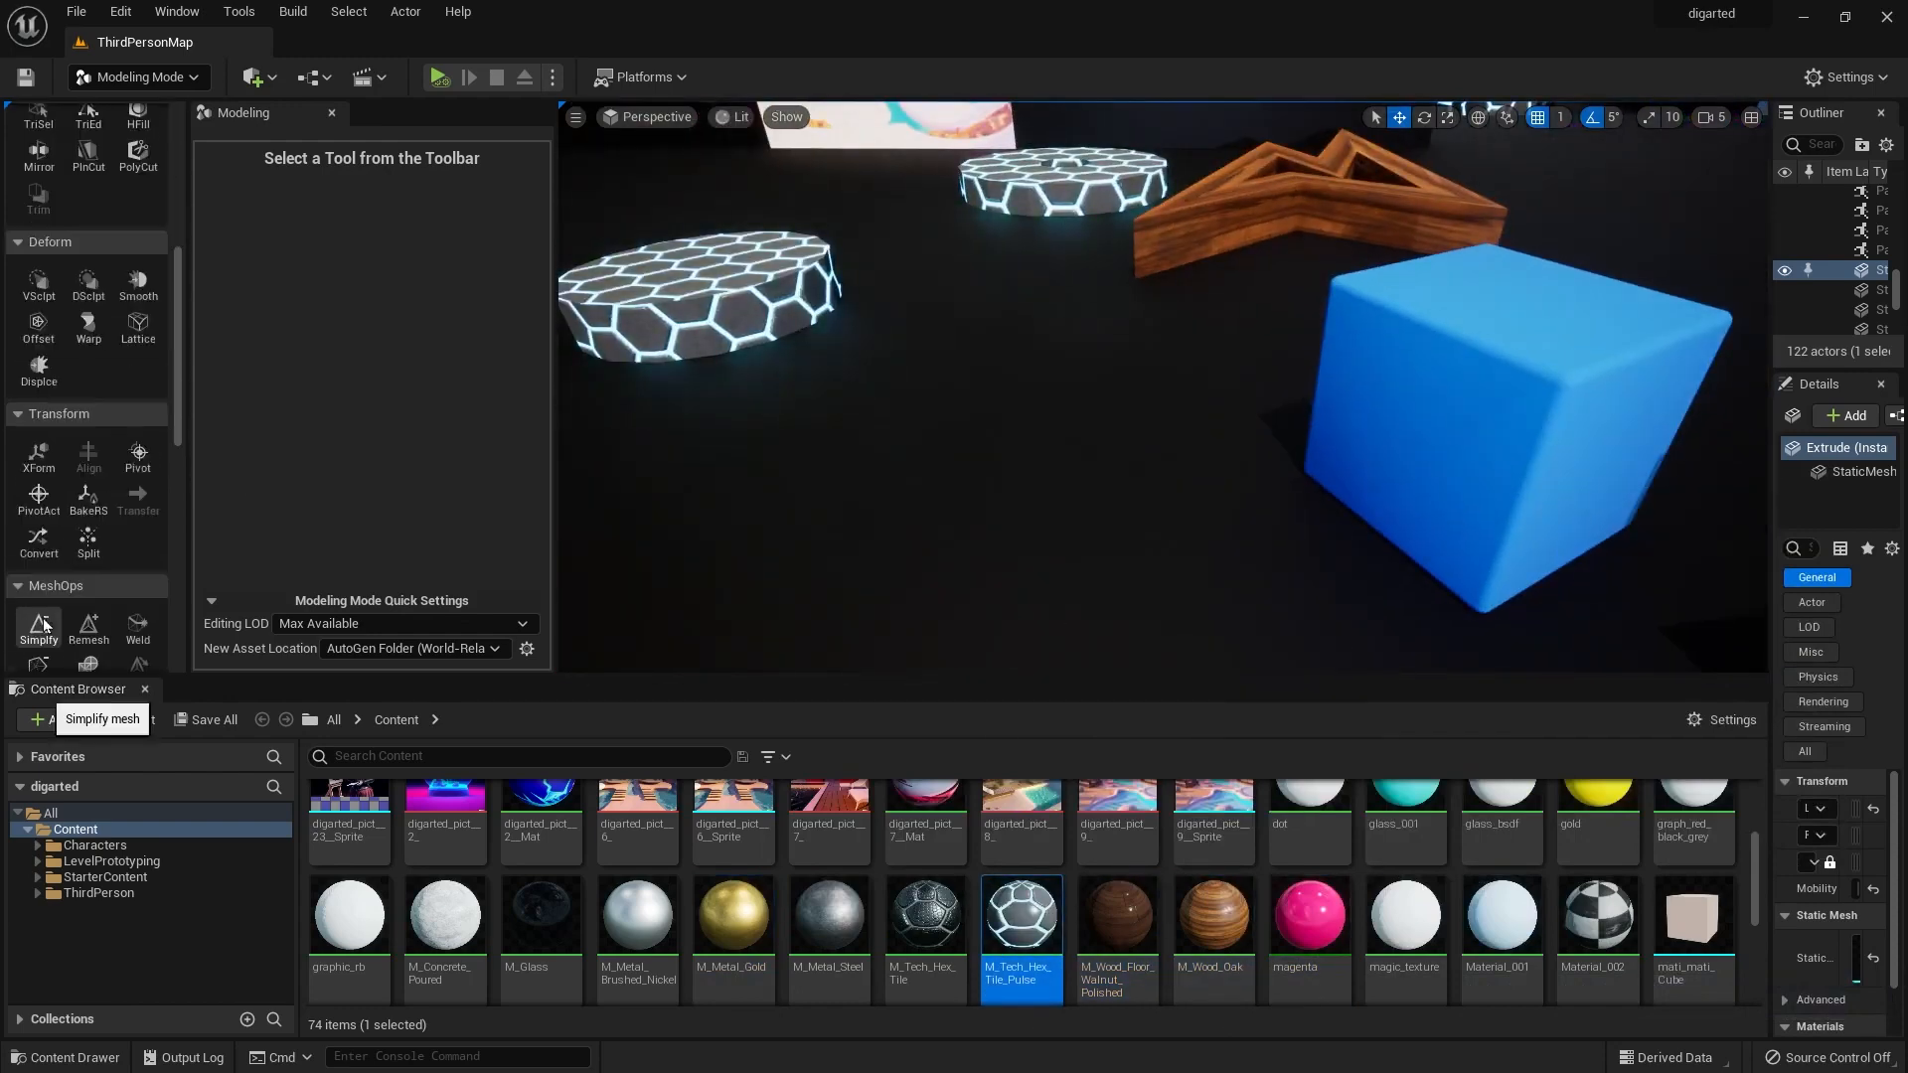
click(38, 421)
key(Escape)
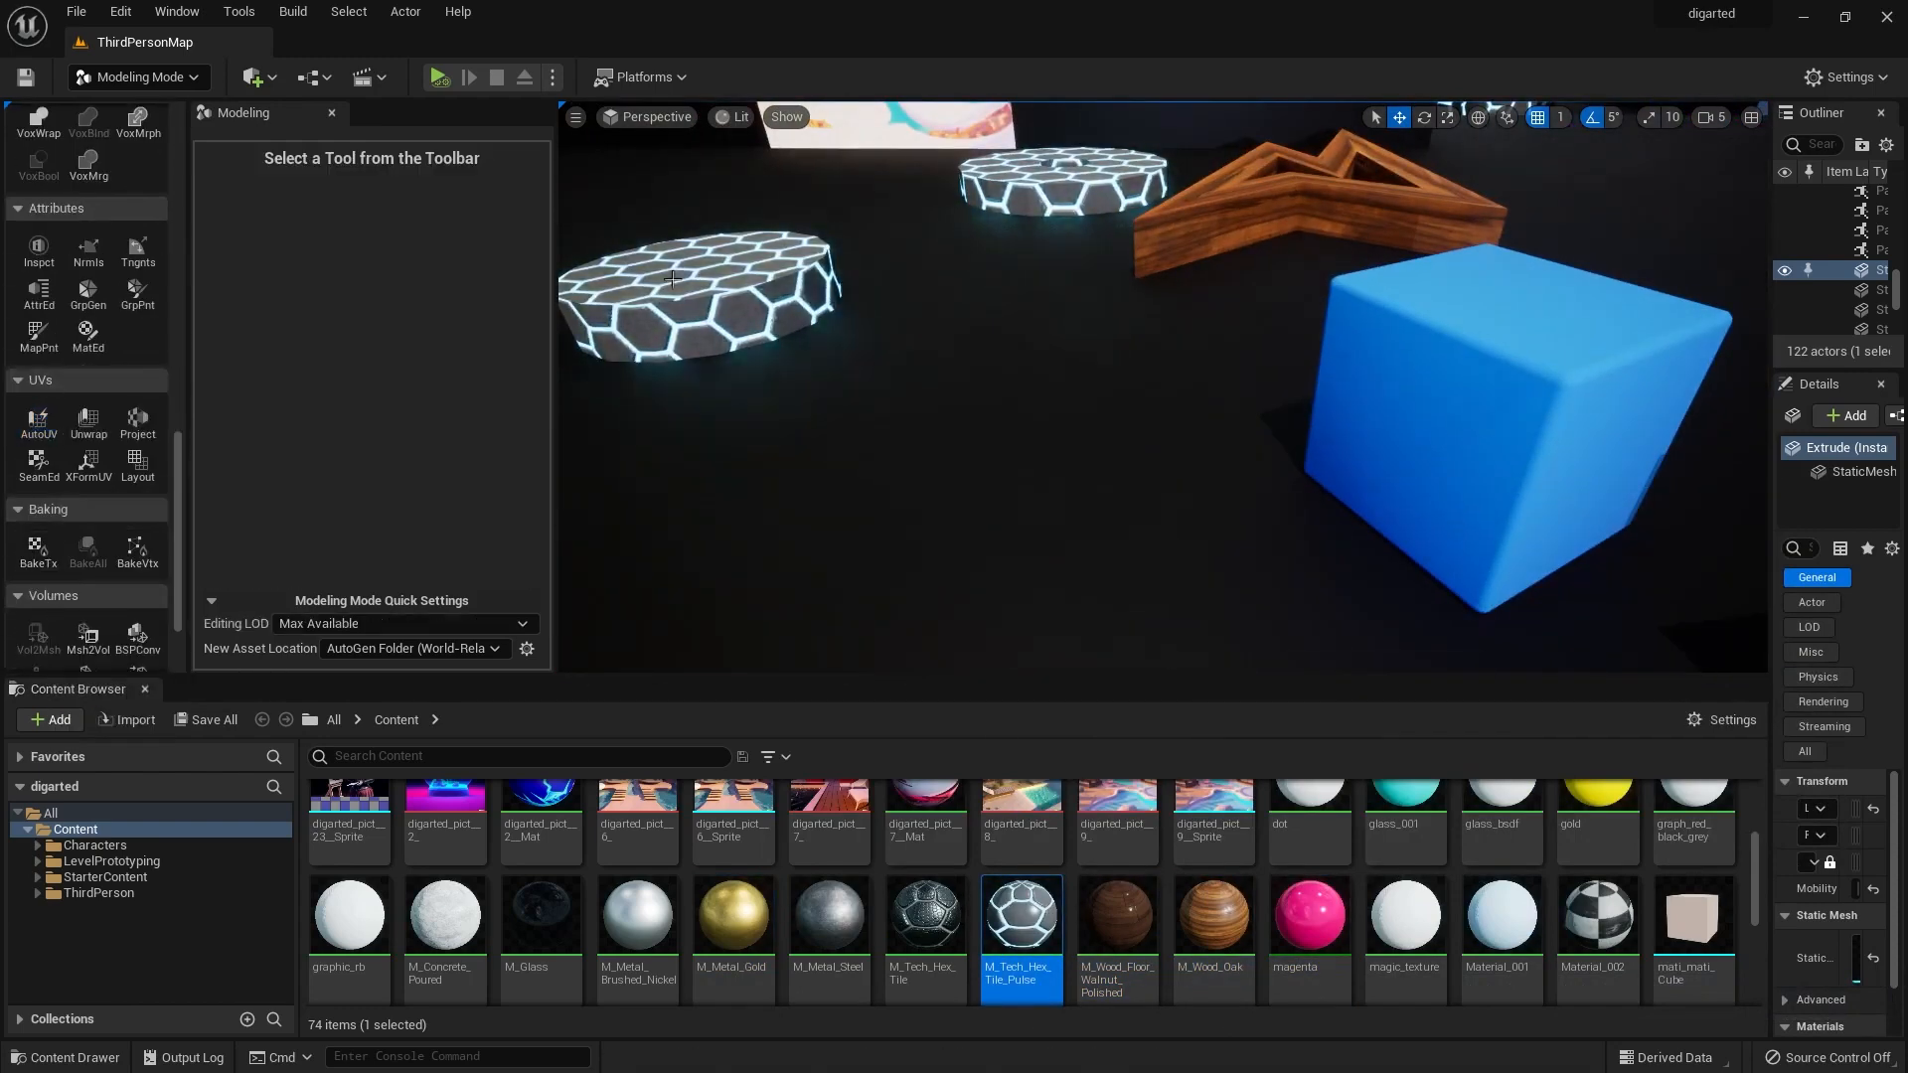
click(726, 257)
scroll(727, 257, down, 3)
key(Delete)
Apply M_Metal_Gold to the large faceted wooden box near the star-like extrusion.
scroll(94, 427, up, 8)
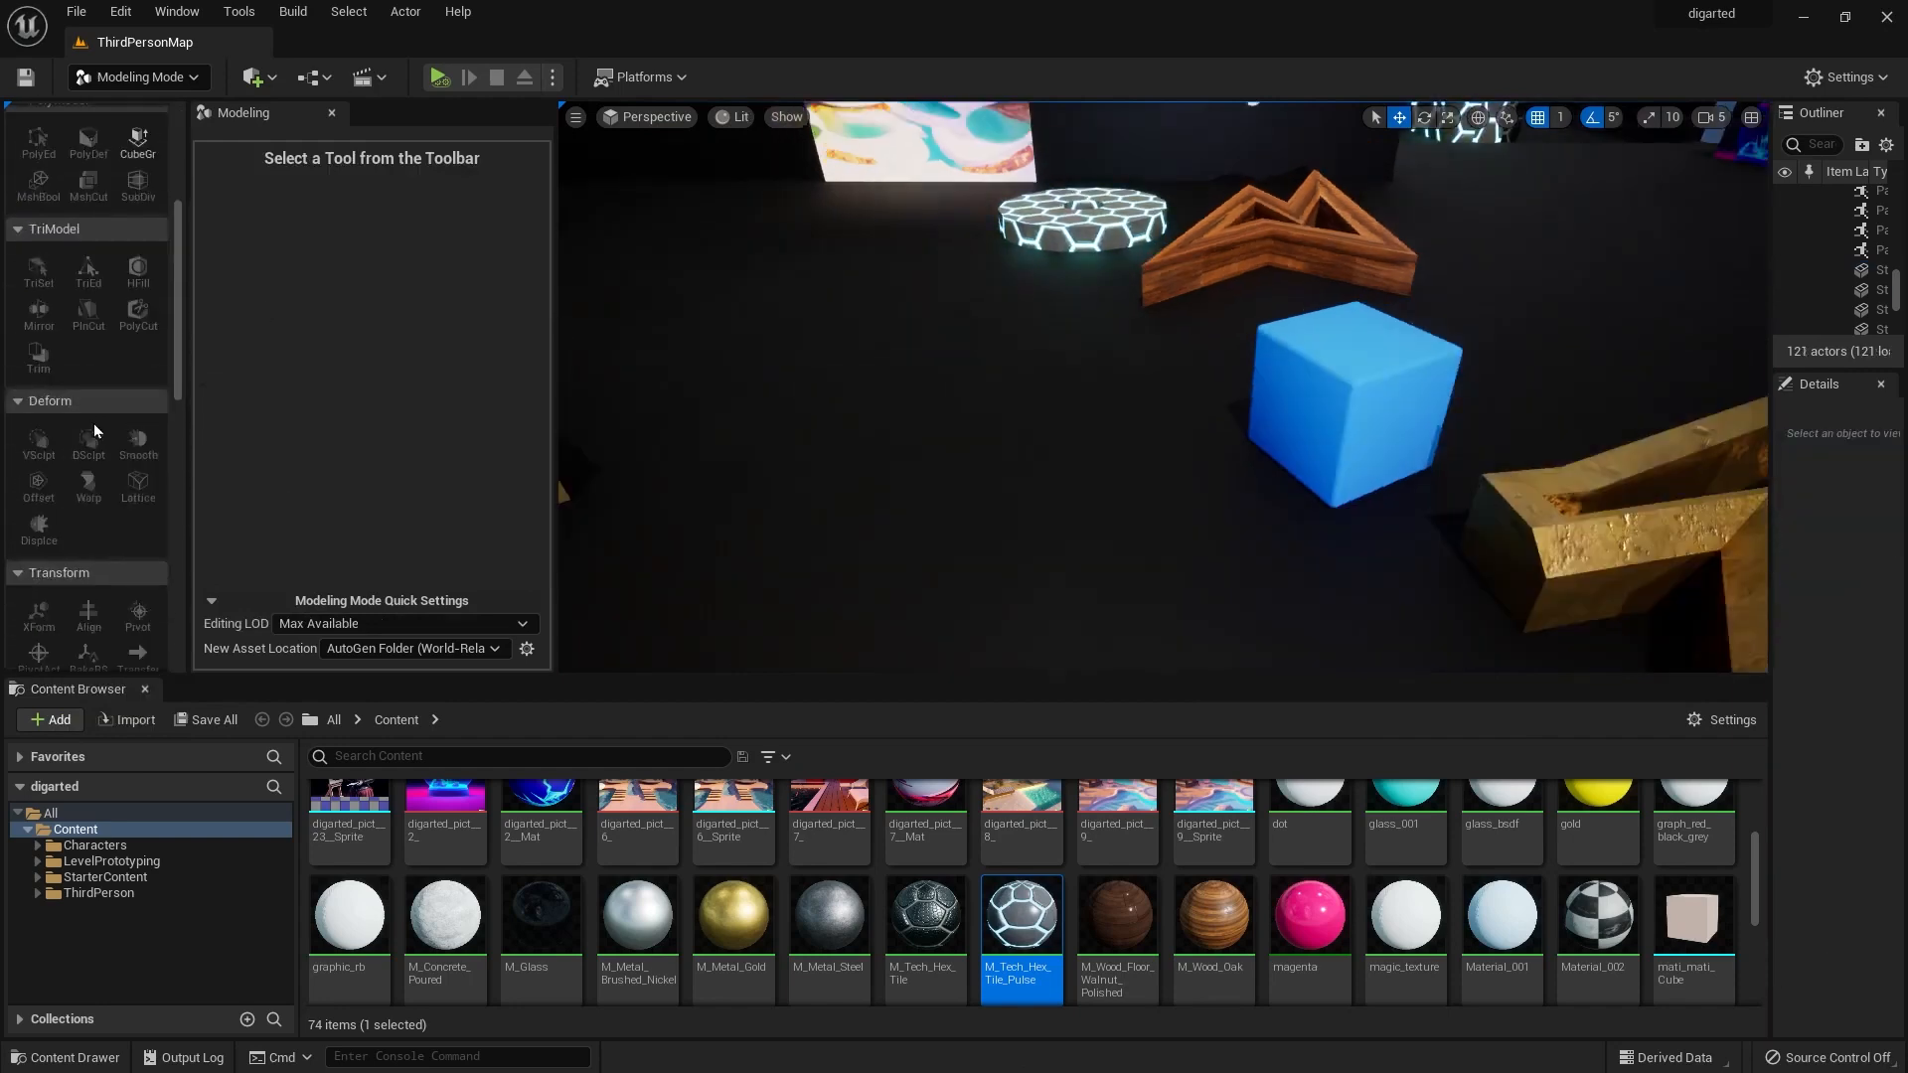
scroll(1129, 307, down, 10)
drag(733, 913, 800, 438)
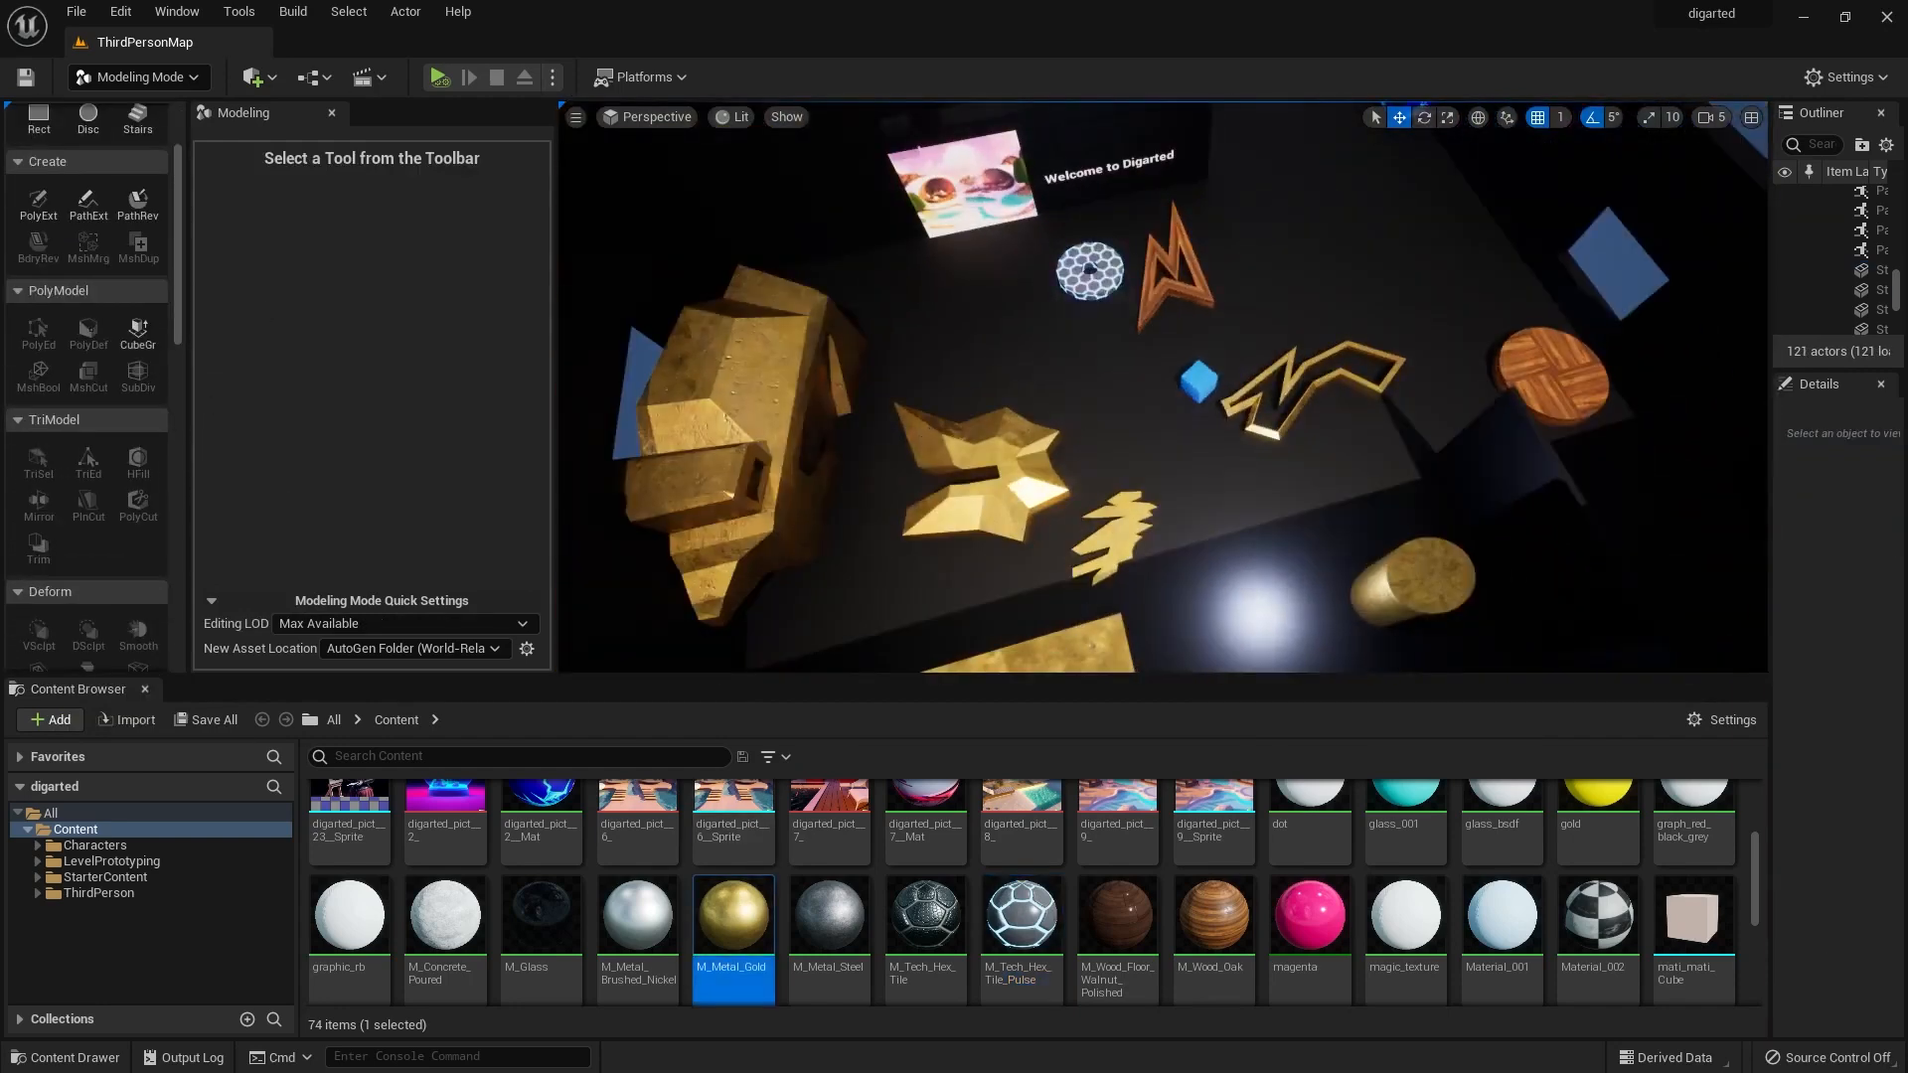
Move the gold star-like extrusion across the gallery floor, close to the glowing purple and blue cube.
right_drag(1034, 397, 864, 368)
click(1056, 354)
drag(1069, 380, 1700, 517)
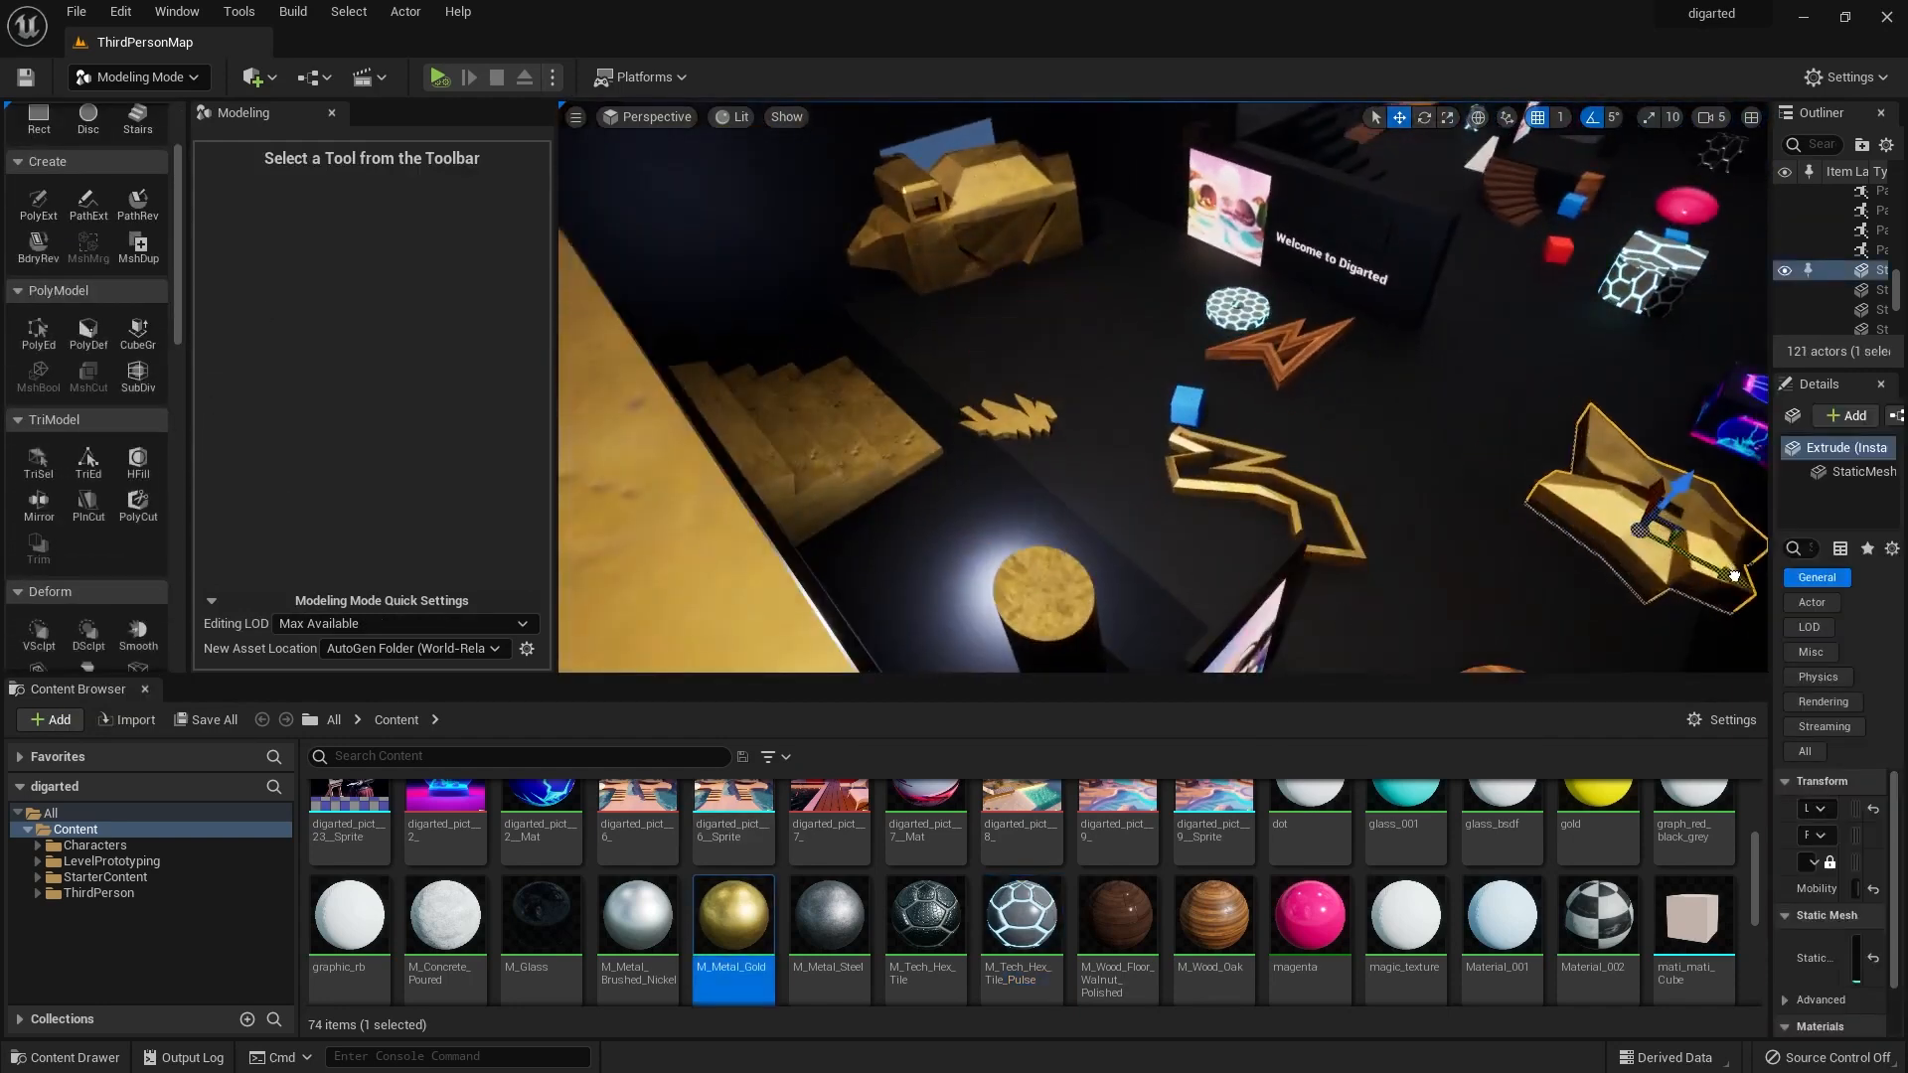
Raise the gold cylinder and move it out of the exhibition area, beyond the beach picture wall.
right_drag(1680, 517, 1274, 402)
click(902, 318)
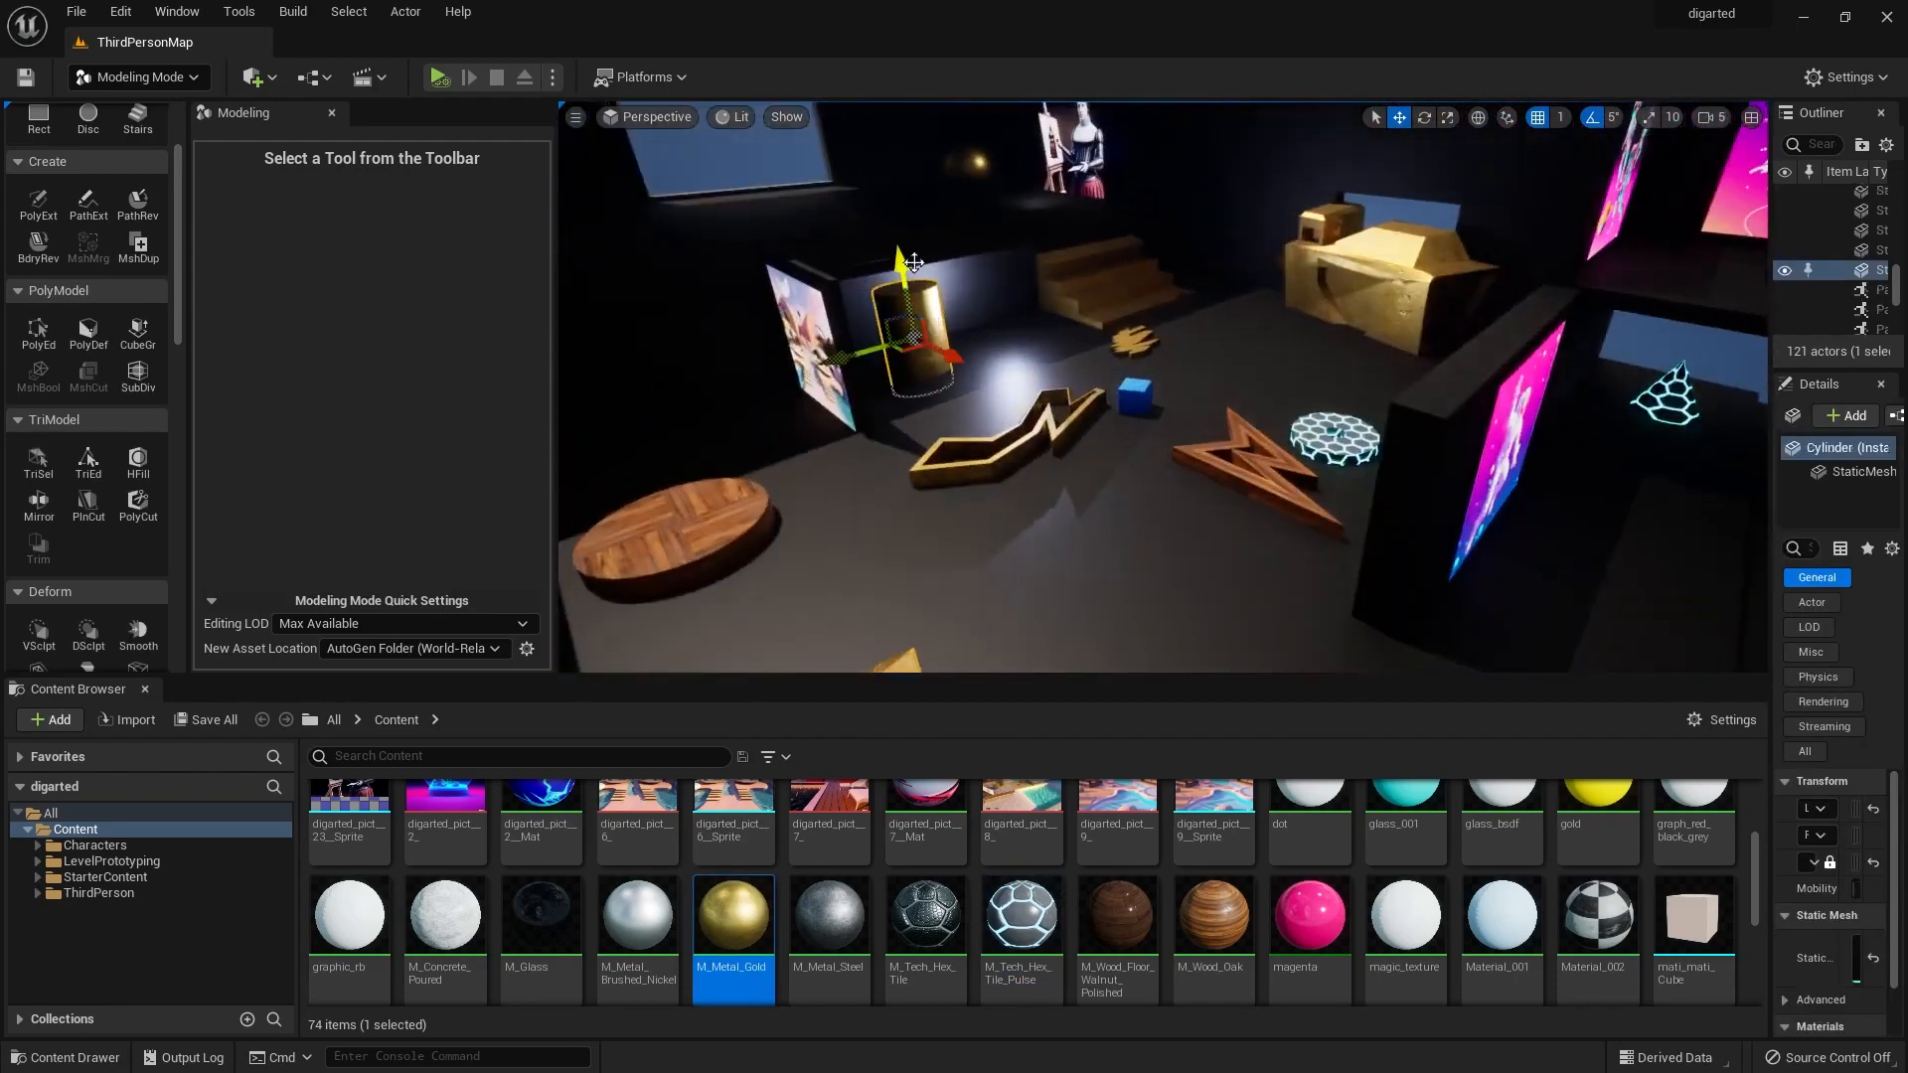
drag(929, 318, 767, 159)
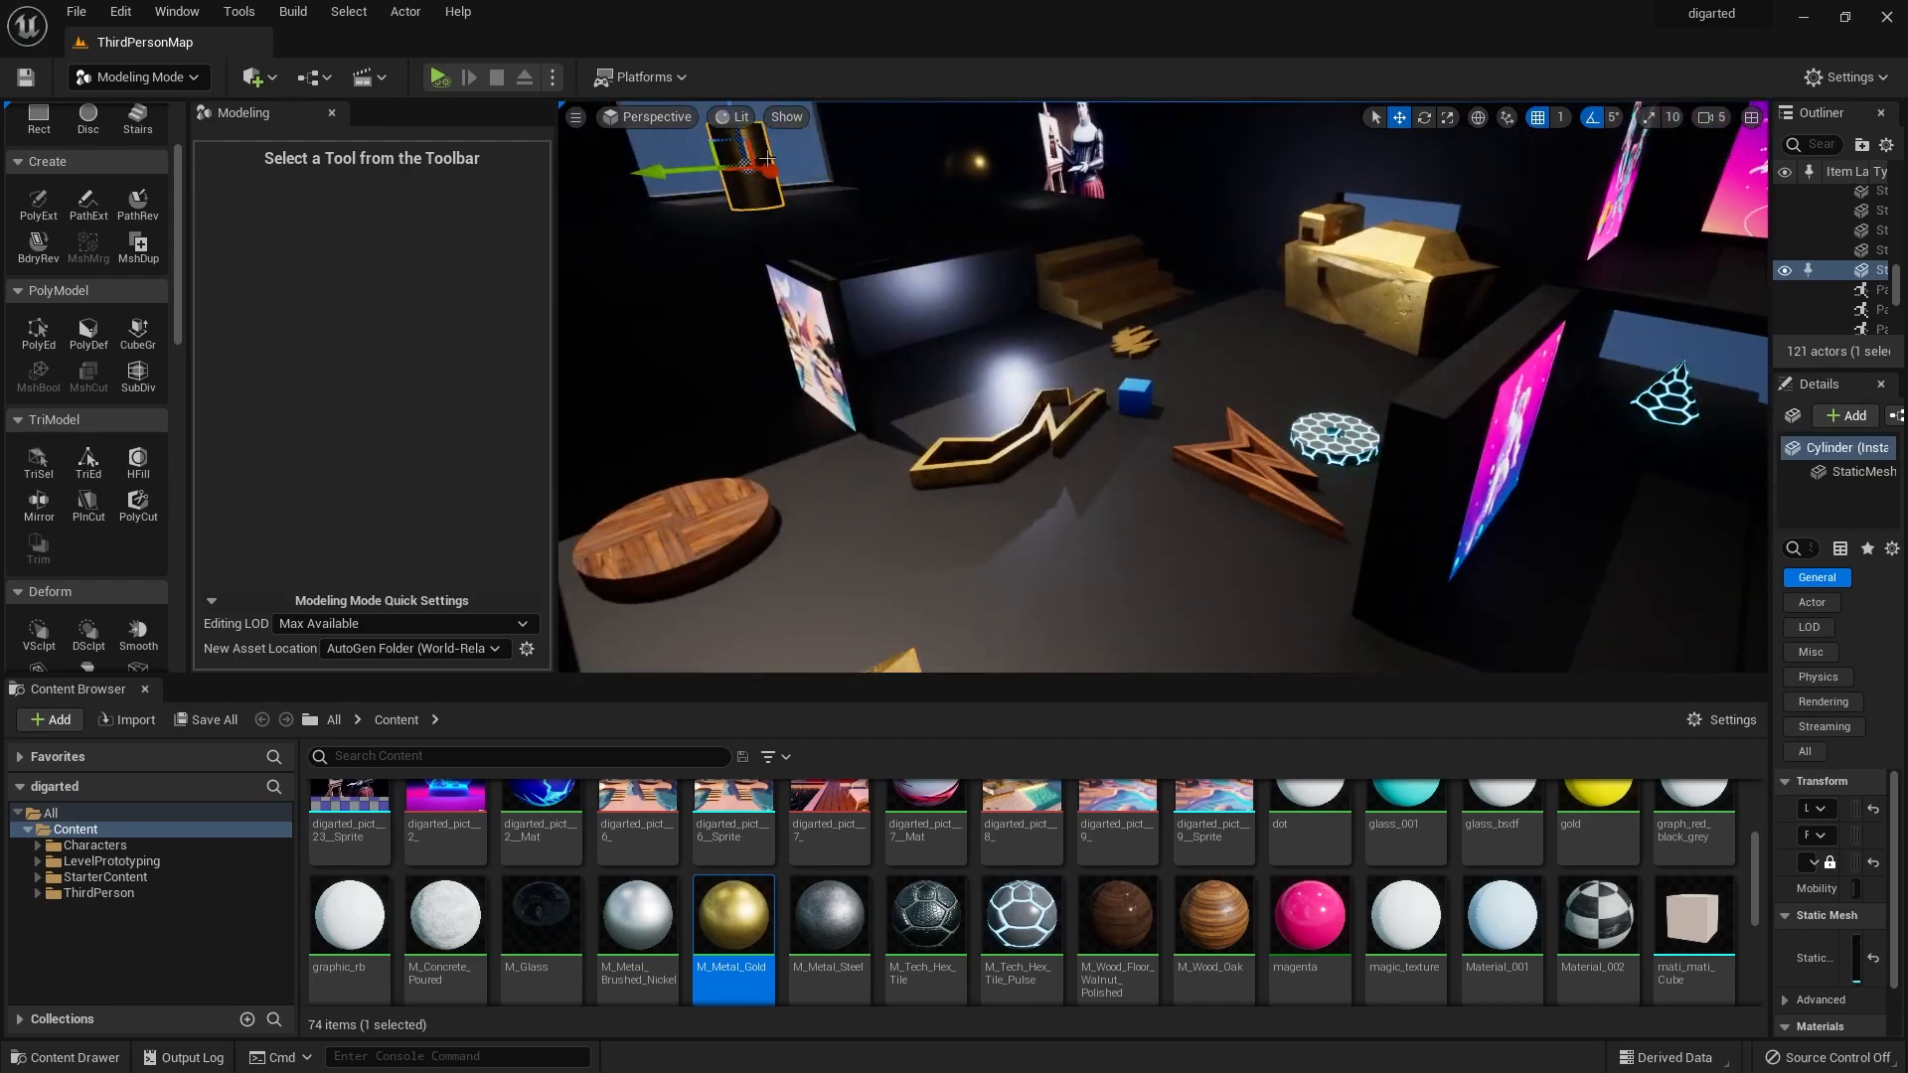
right_drag(1163, 388, 1074, 333)
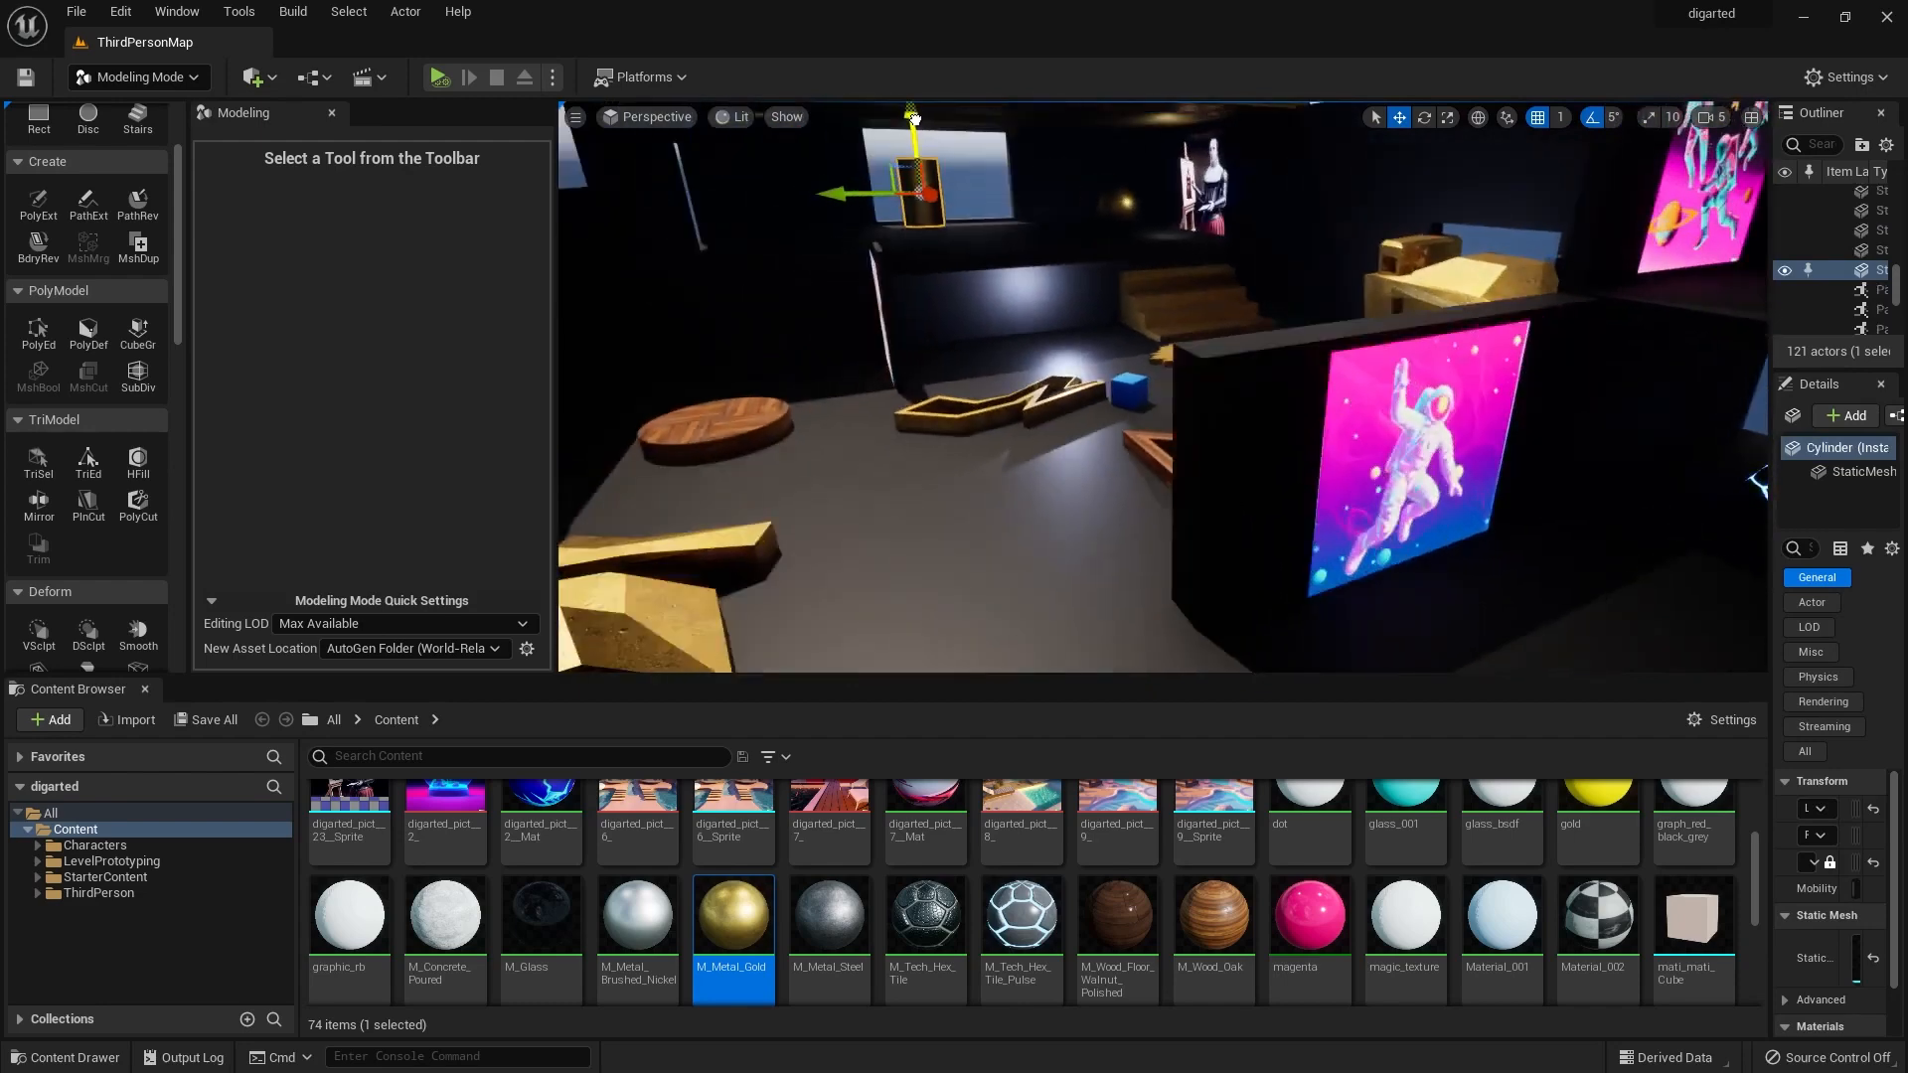
drag(914, 118, 1083, 199)
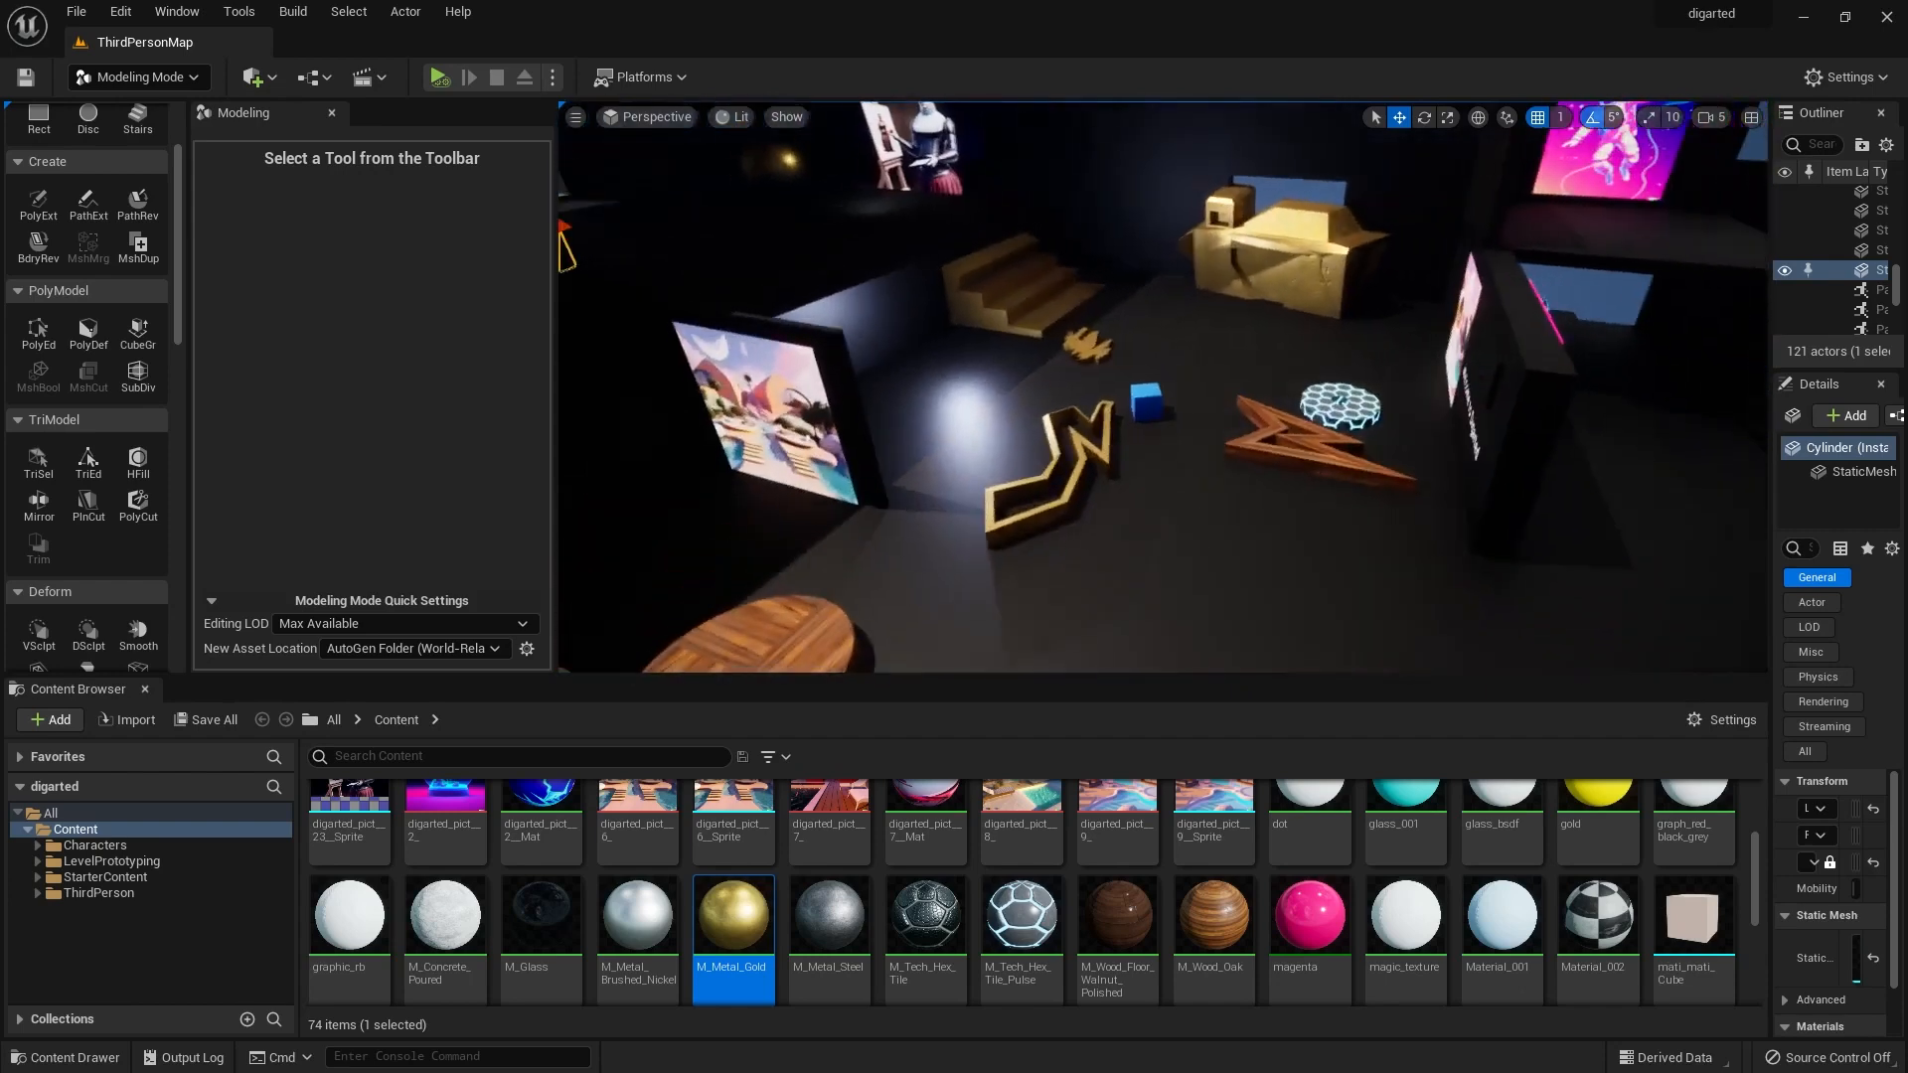
scroll(726, 231, down, 3)
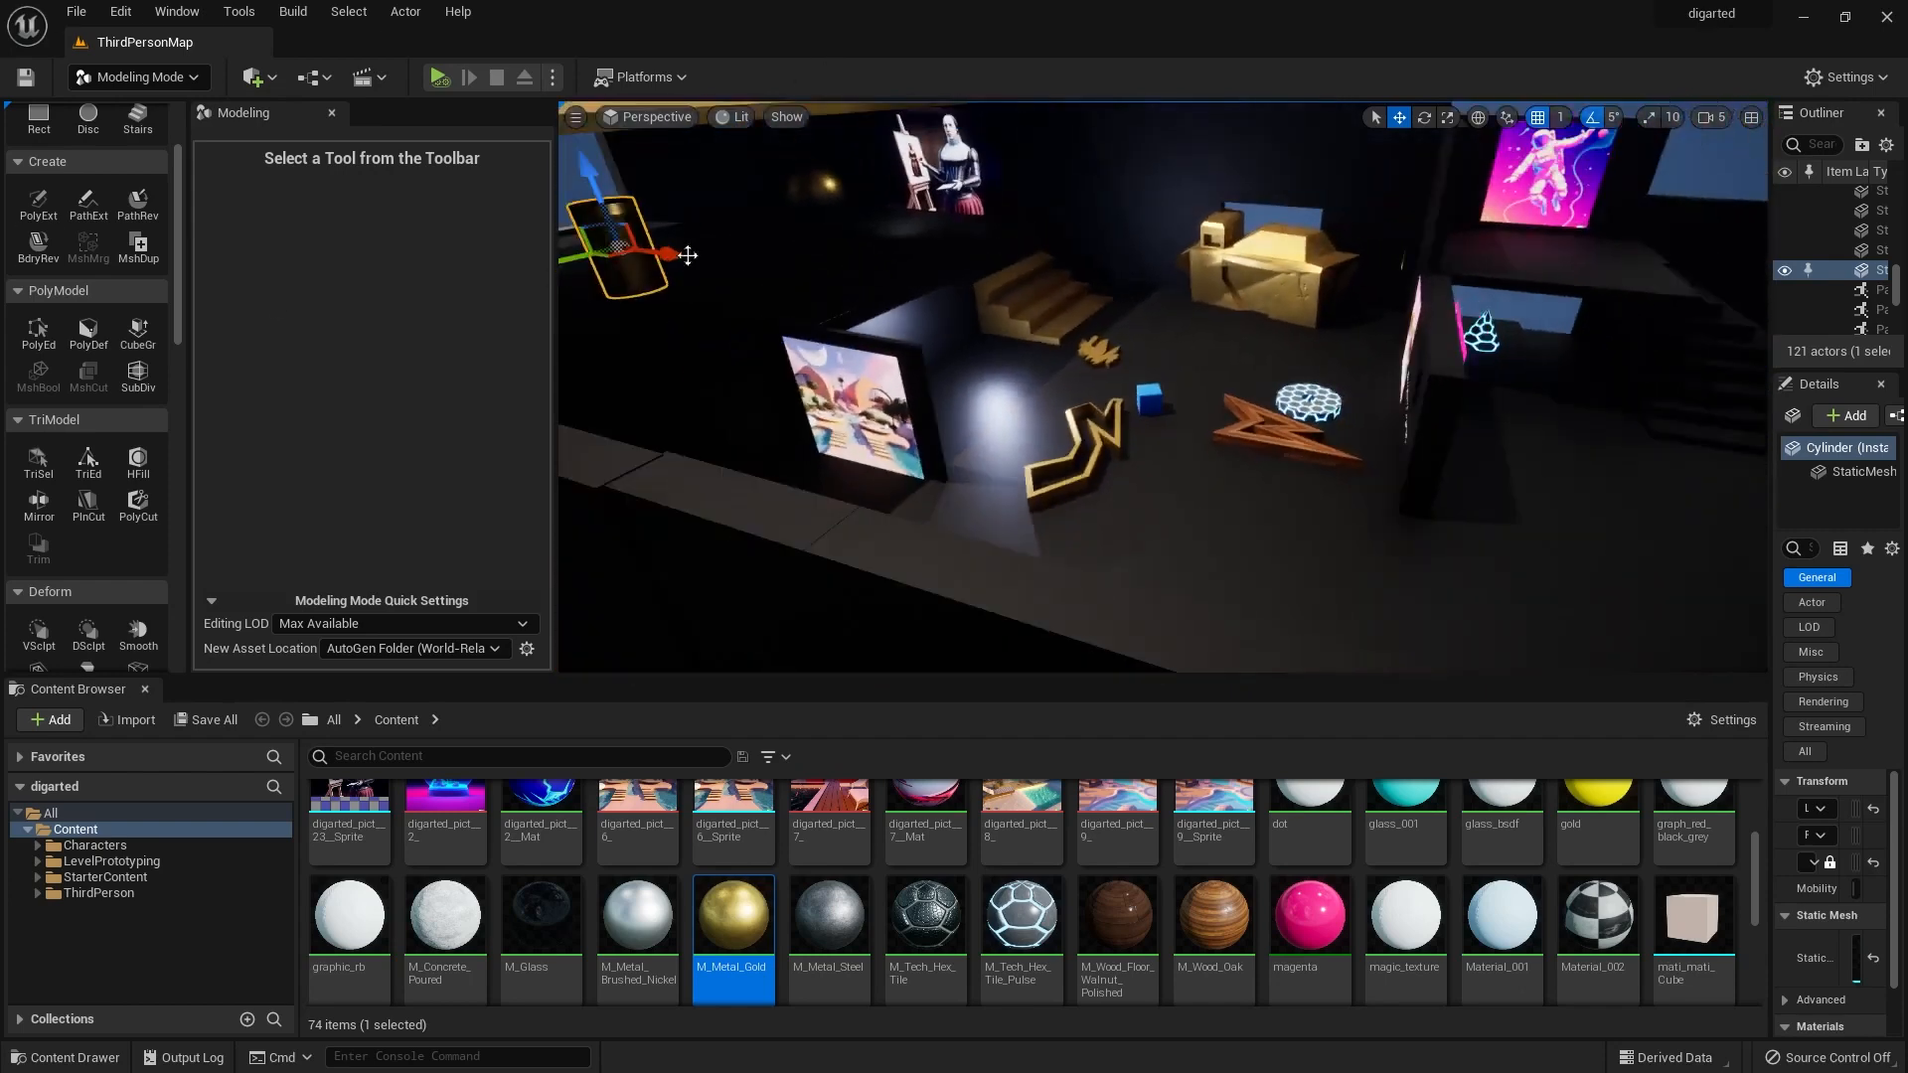
drag(688, 256, 628, 248)
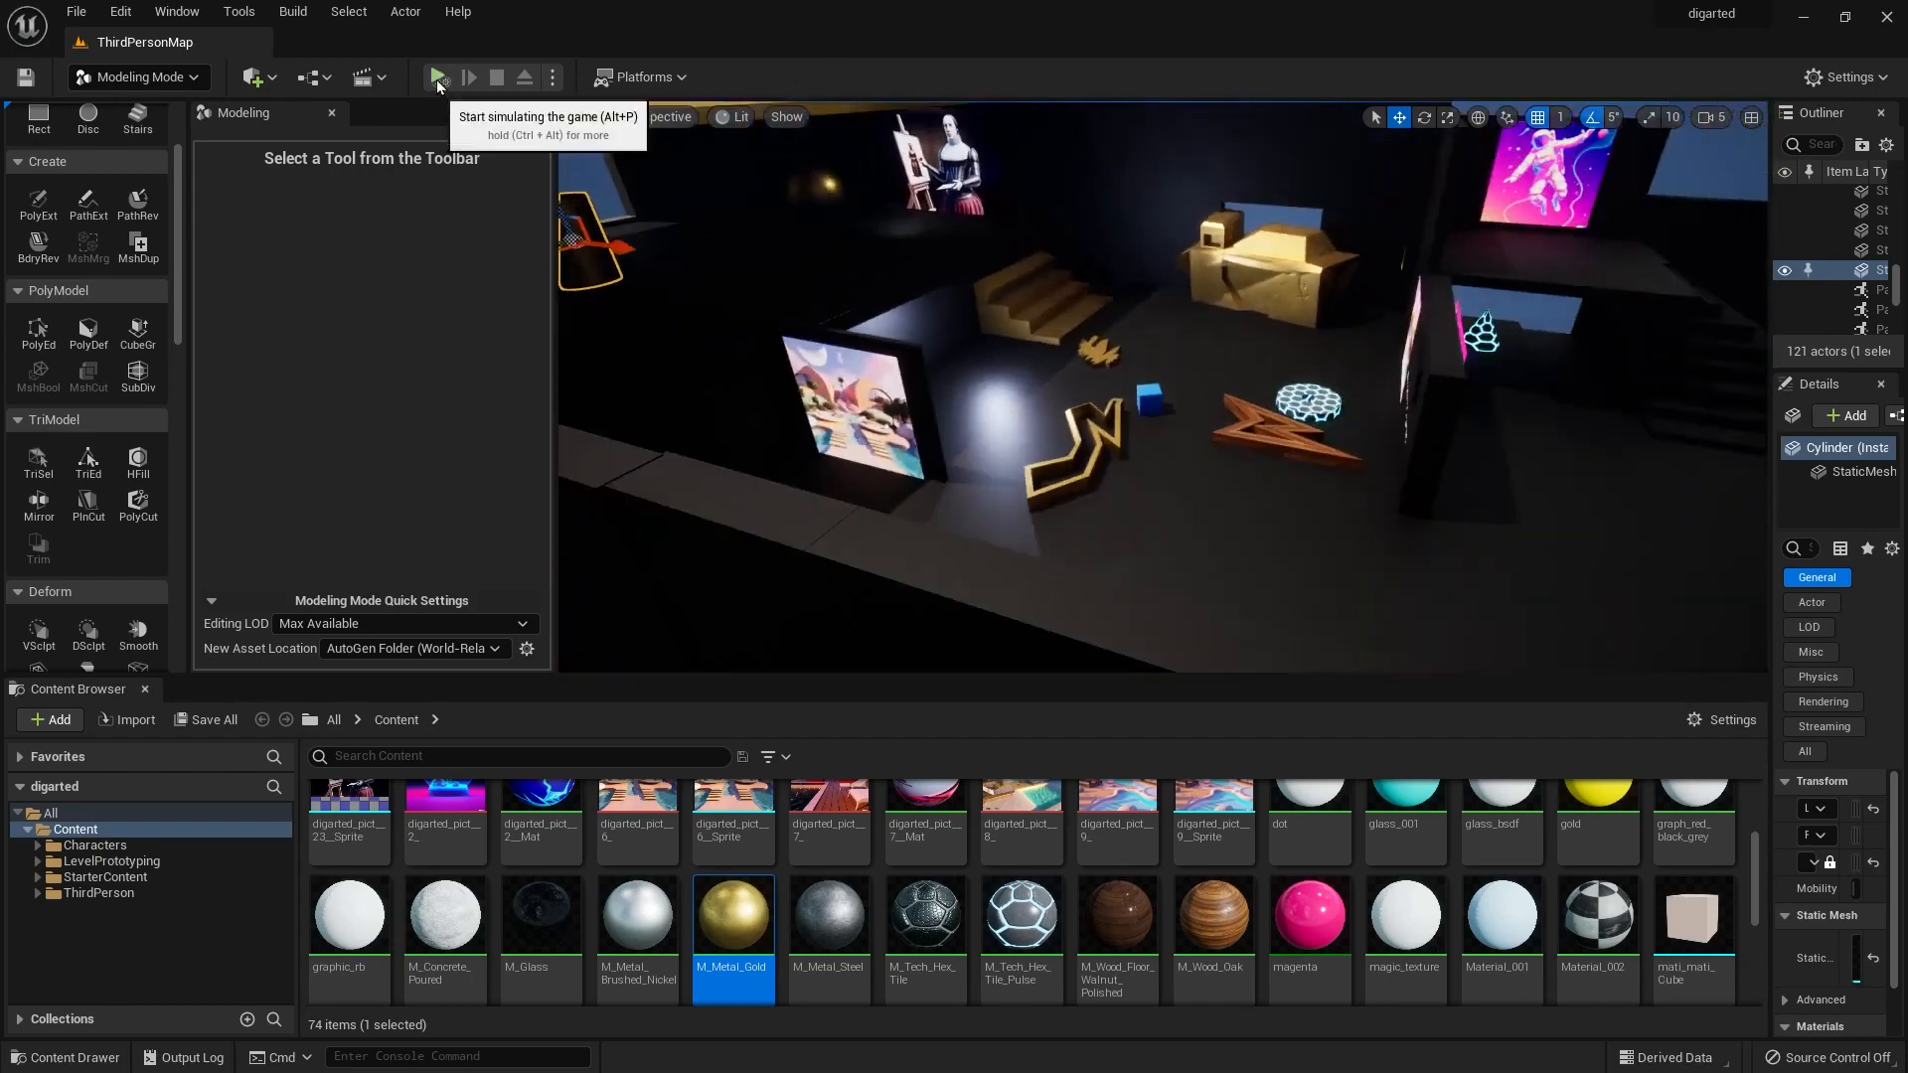
Play-test the level by running the character over the ring and the zigzag paths and up to the star-like extrusion and stairs.
click(439, 80)
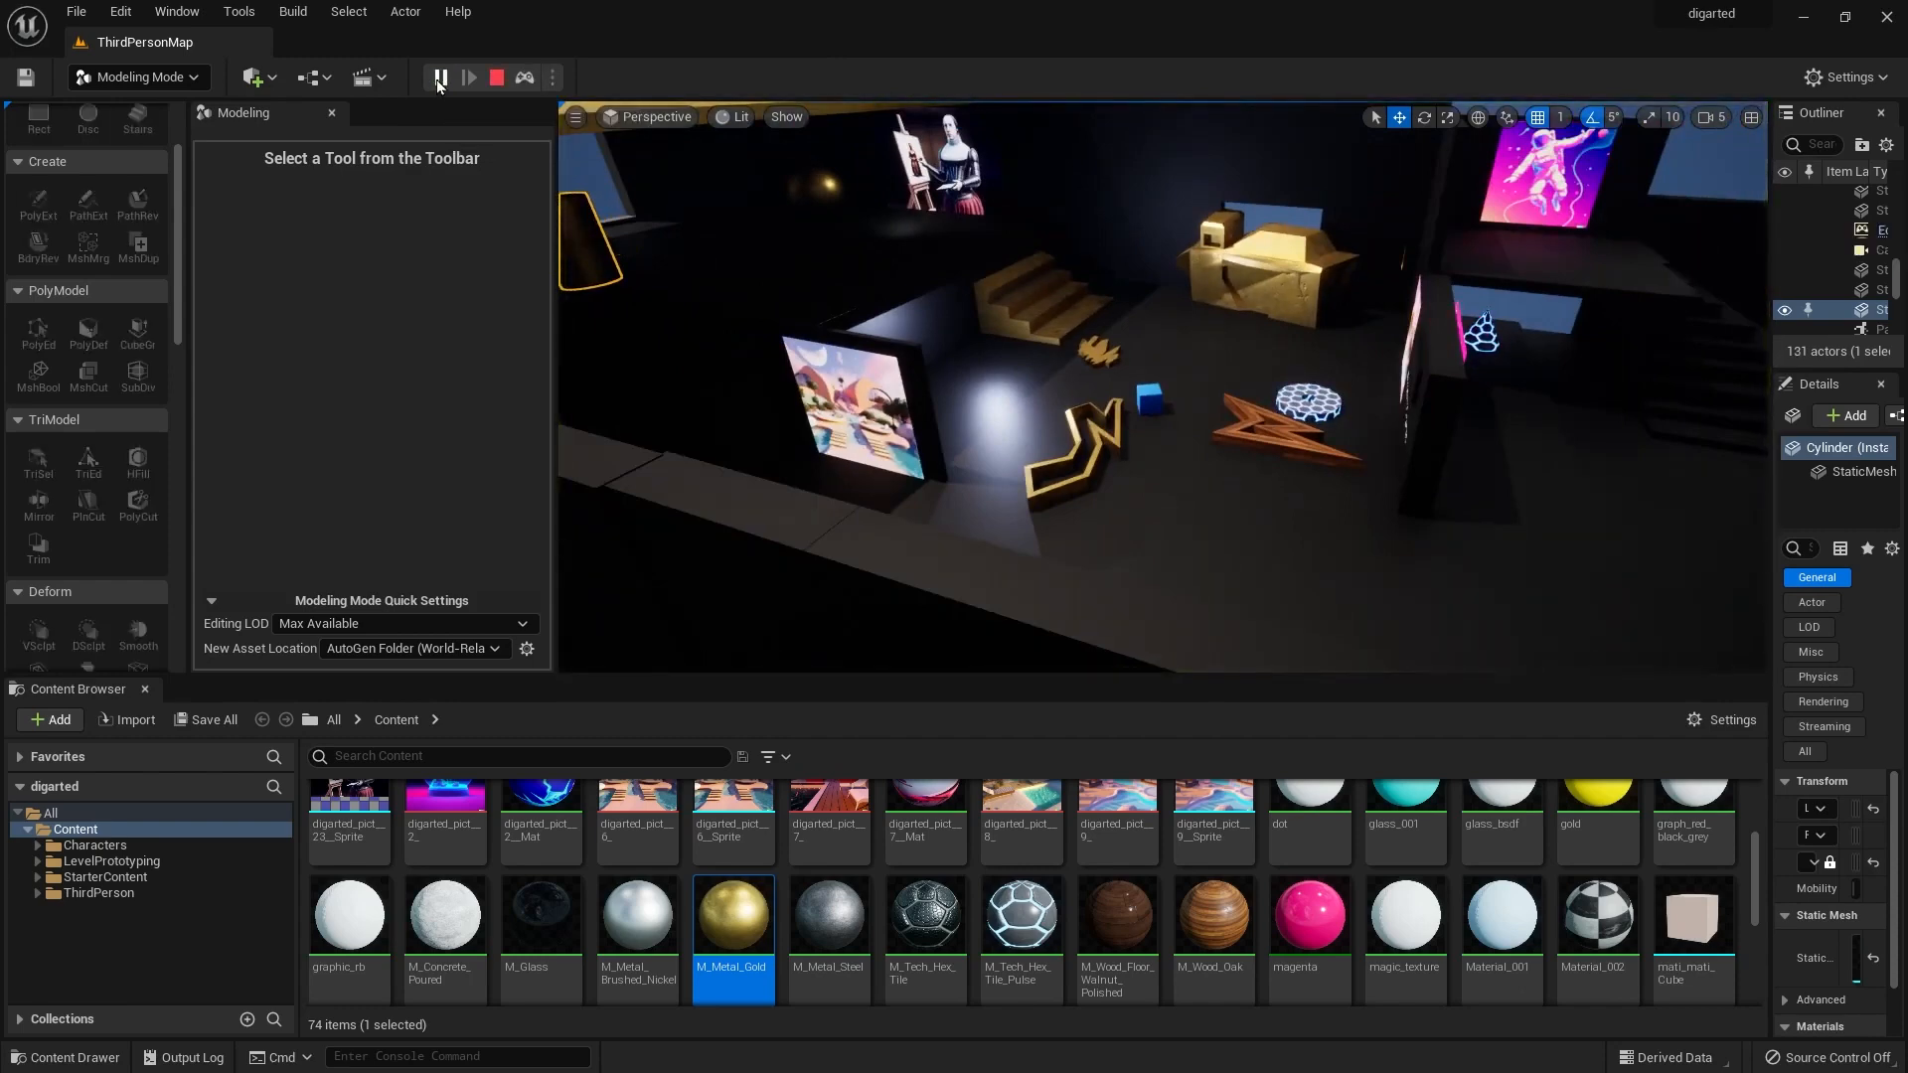
click(524, 78)
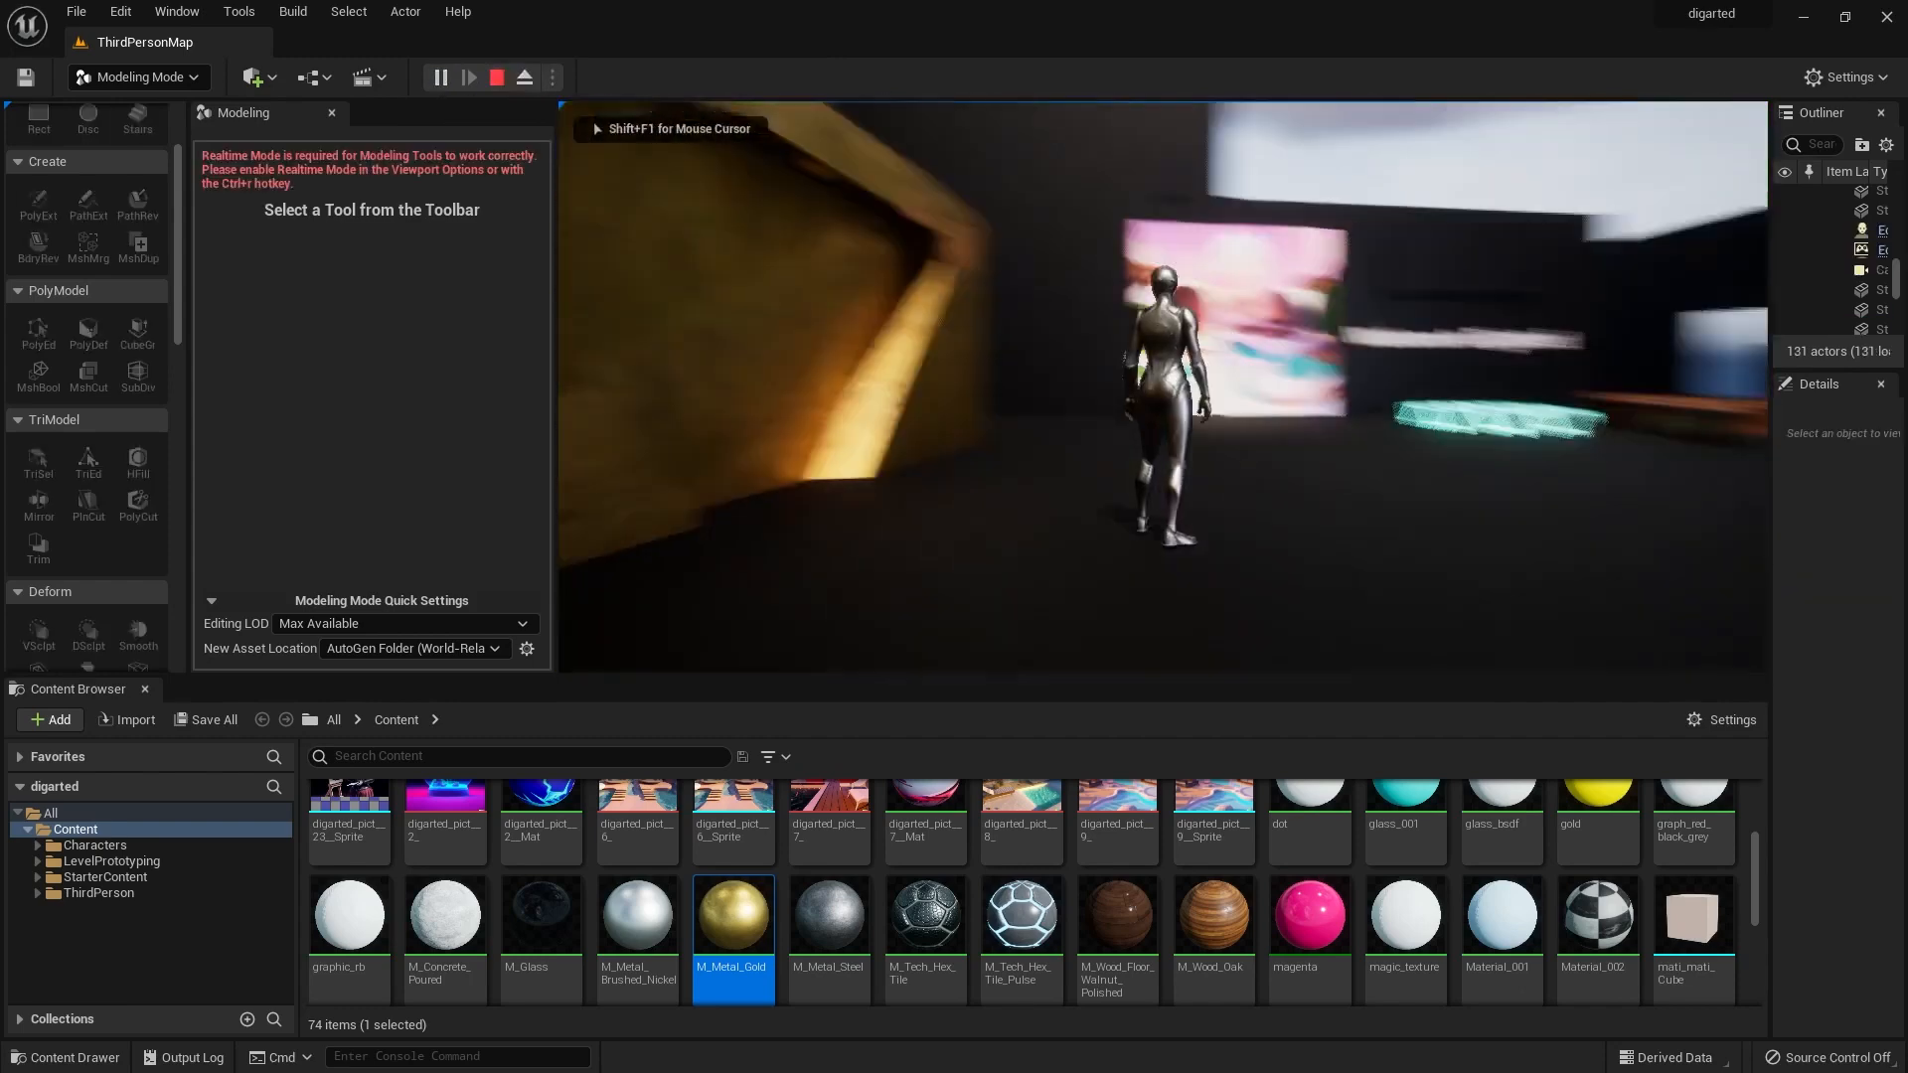
key(w)
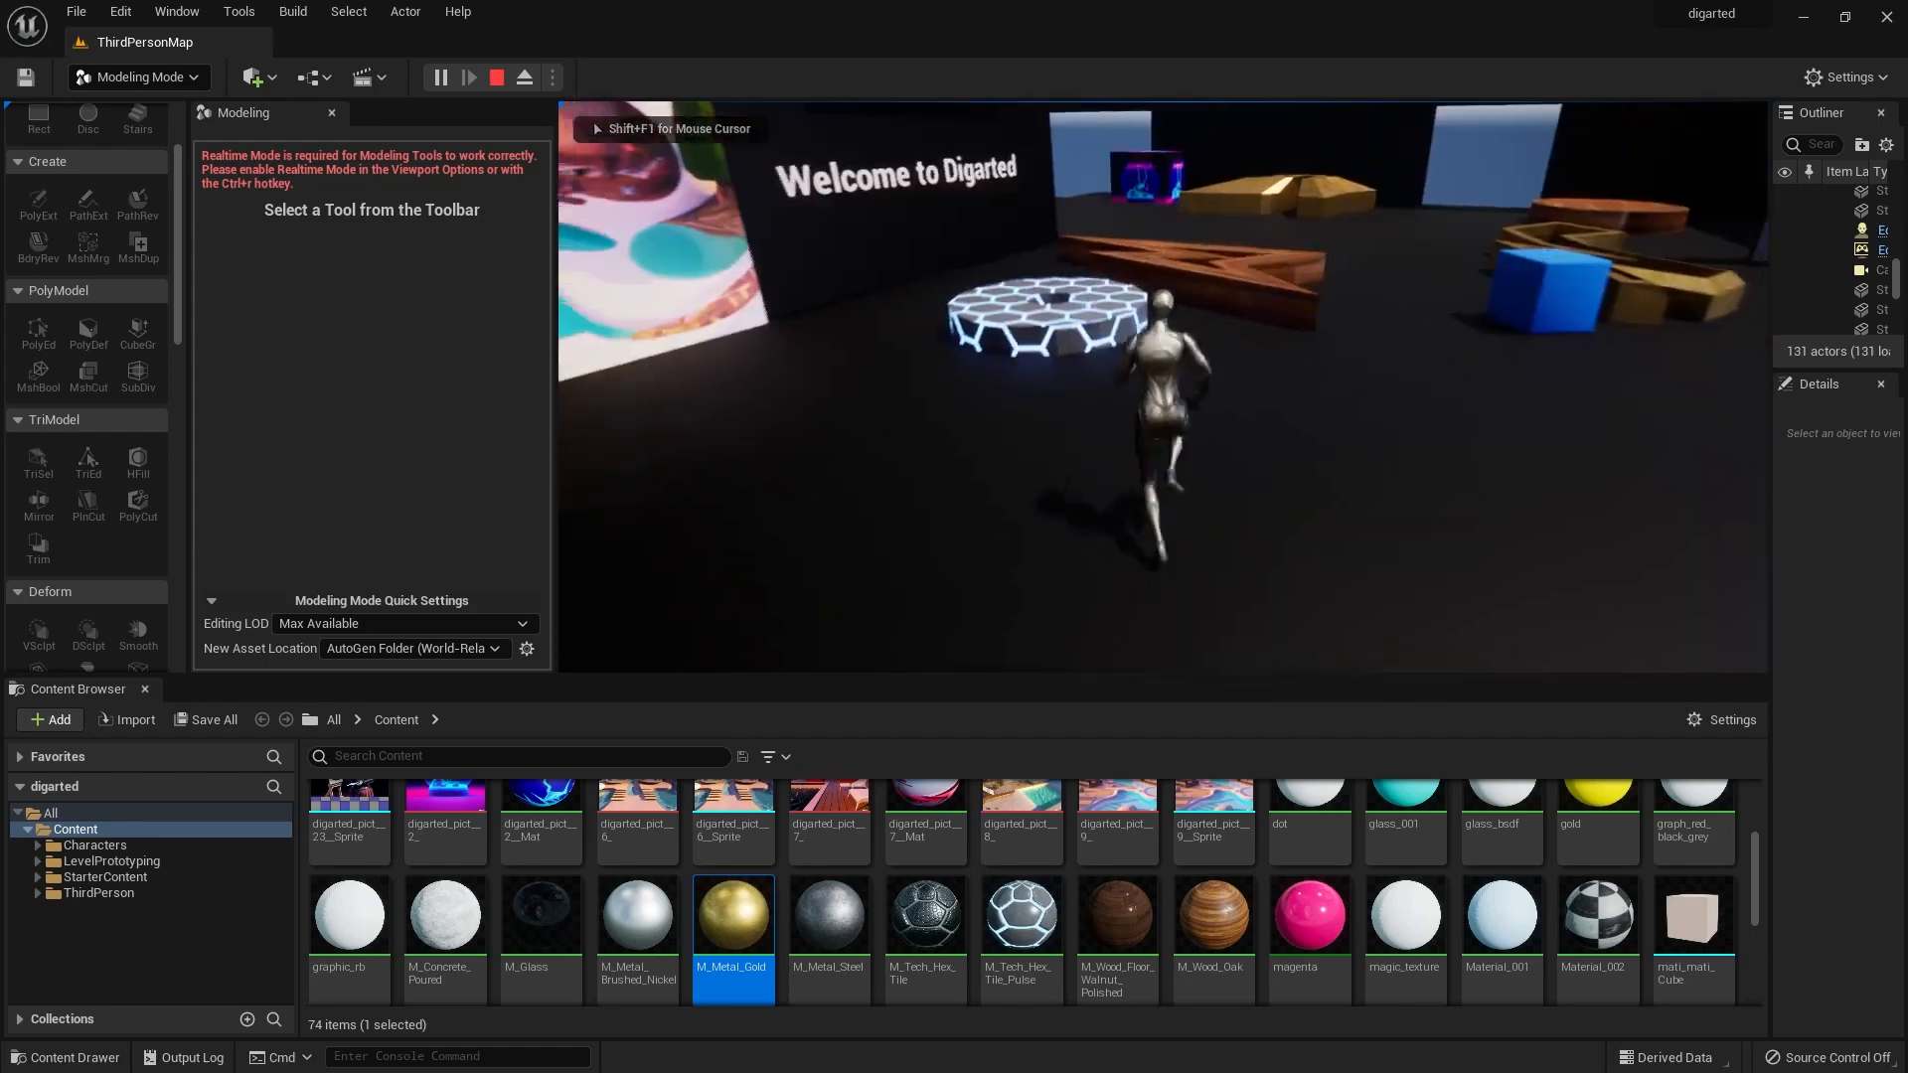
key(w)
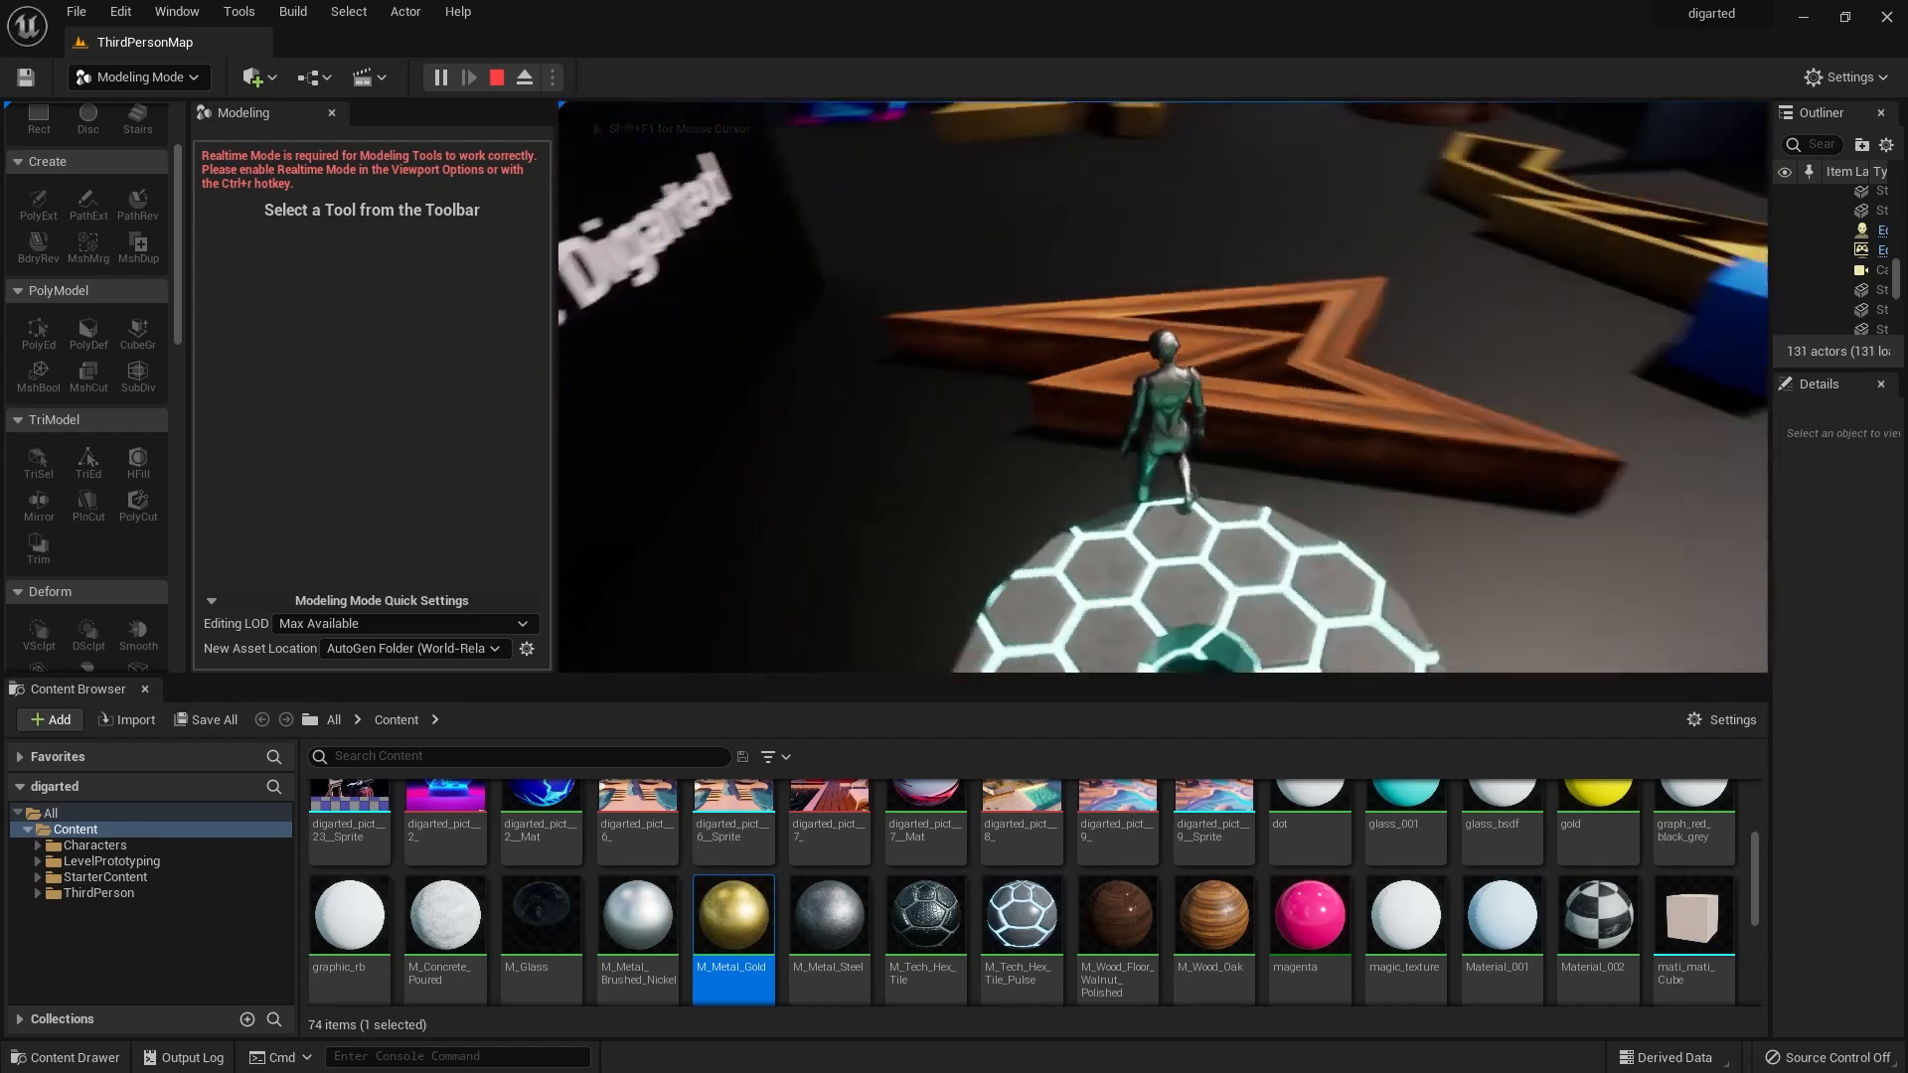
key(w)
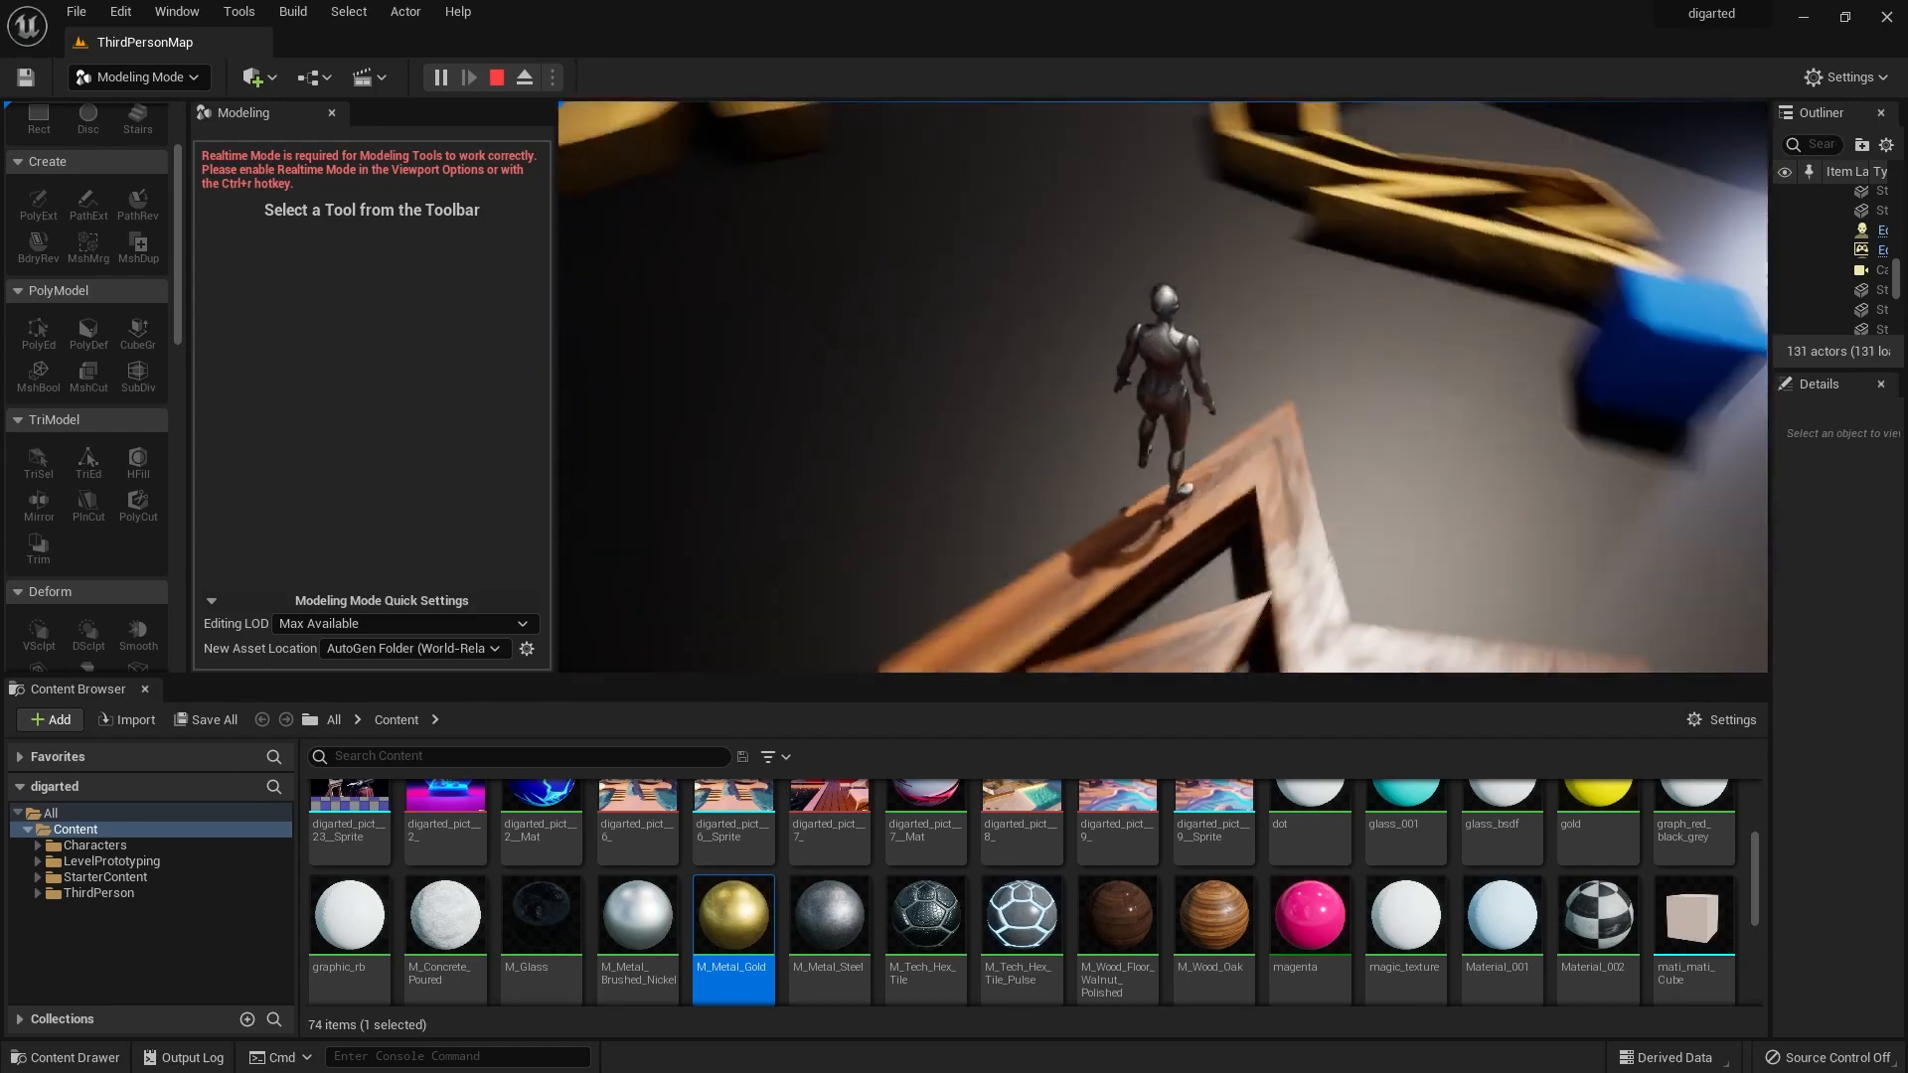
key(w)
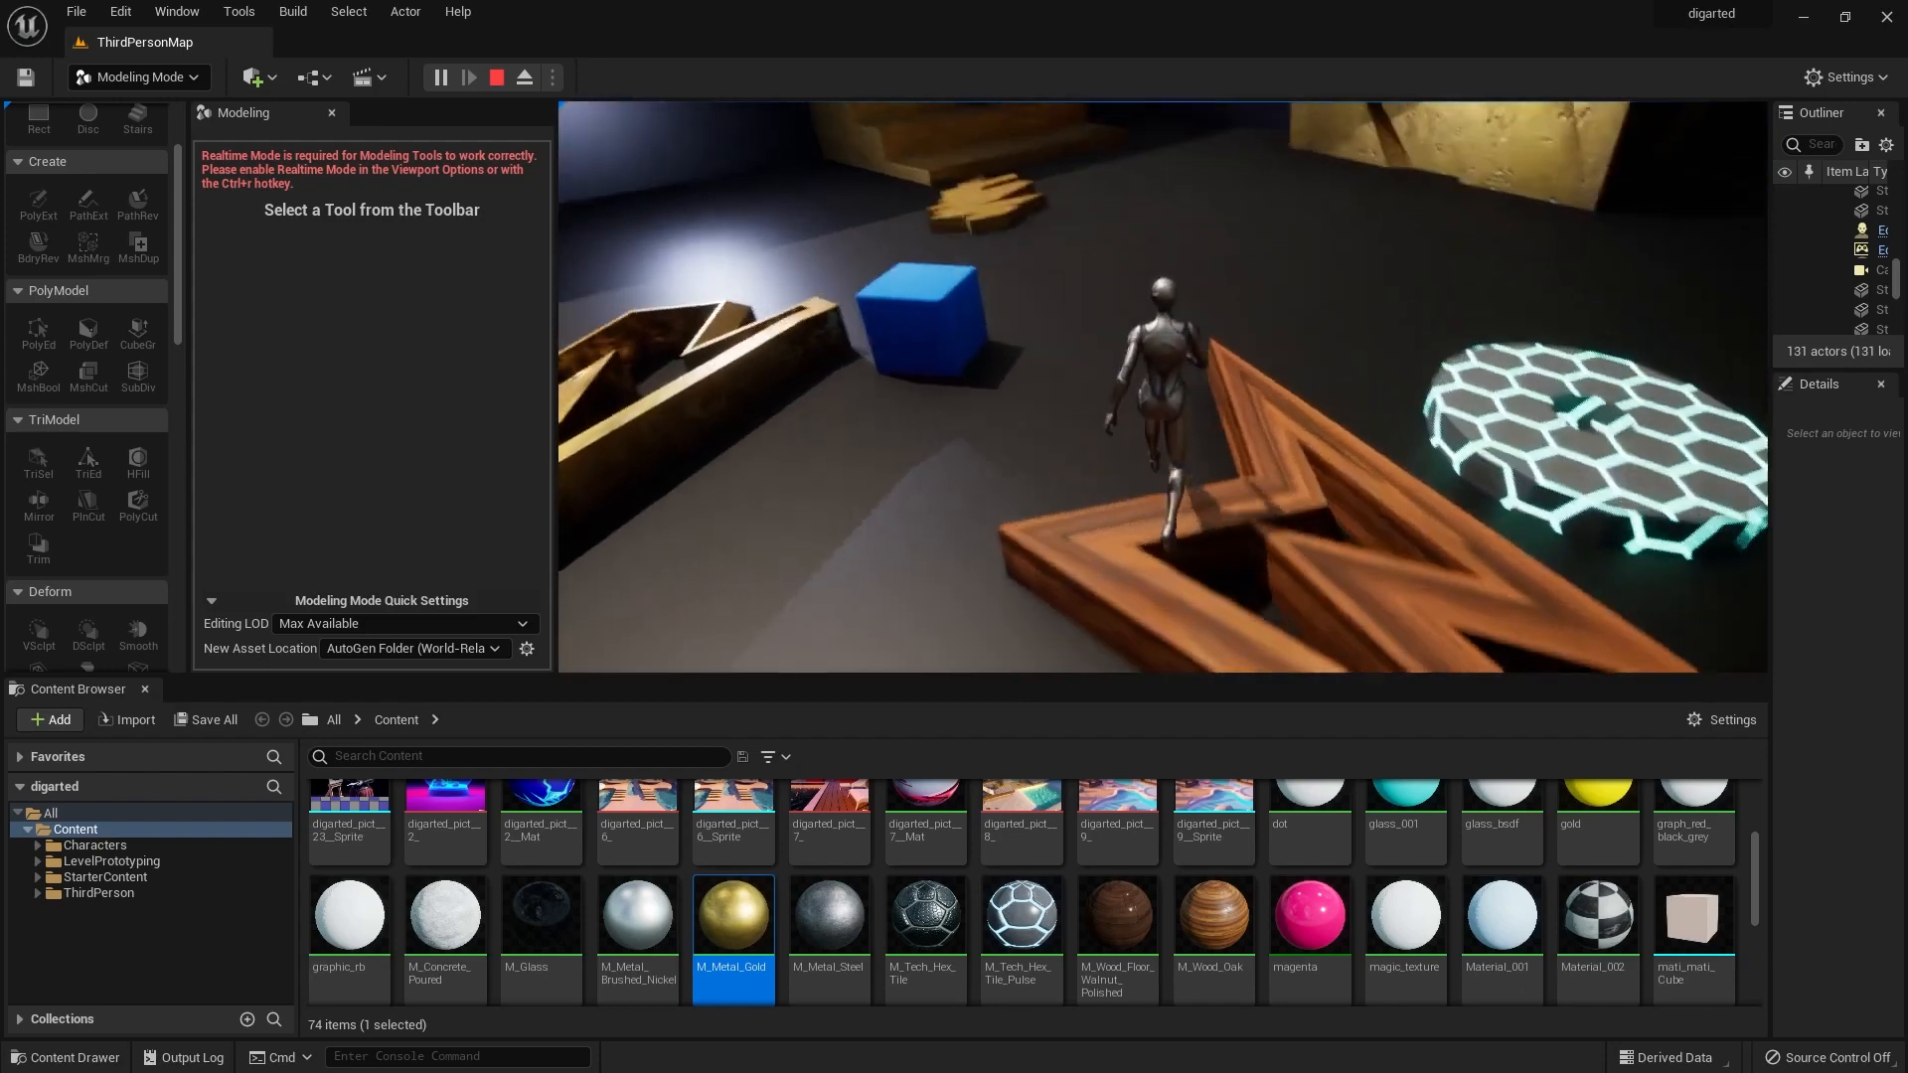
key(w)
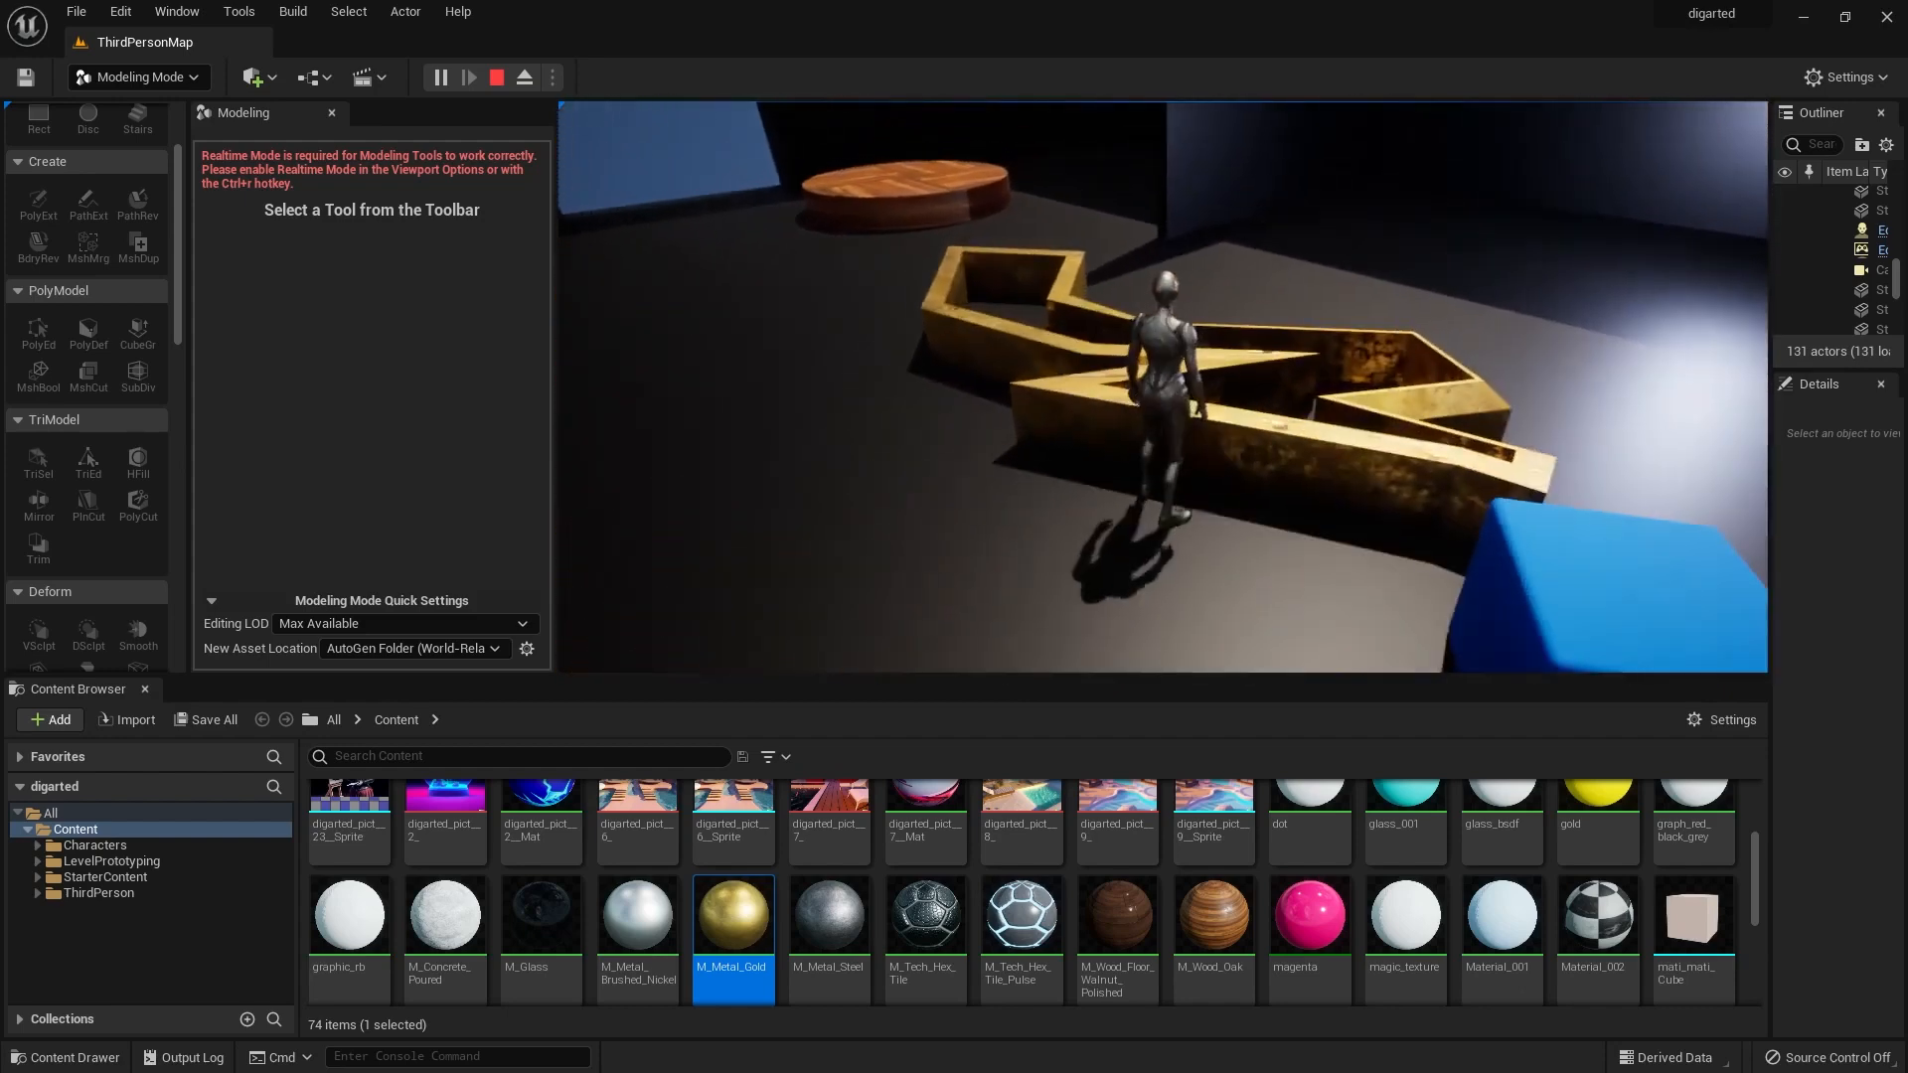
key(w)
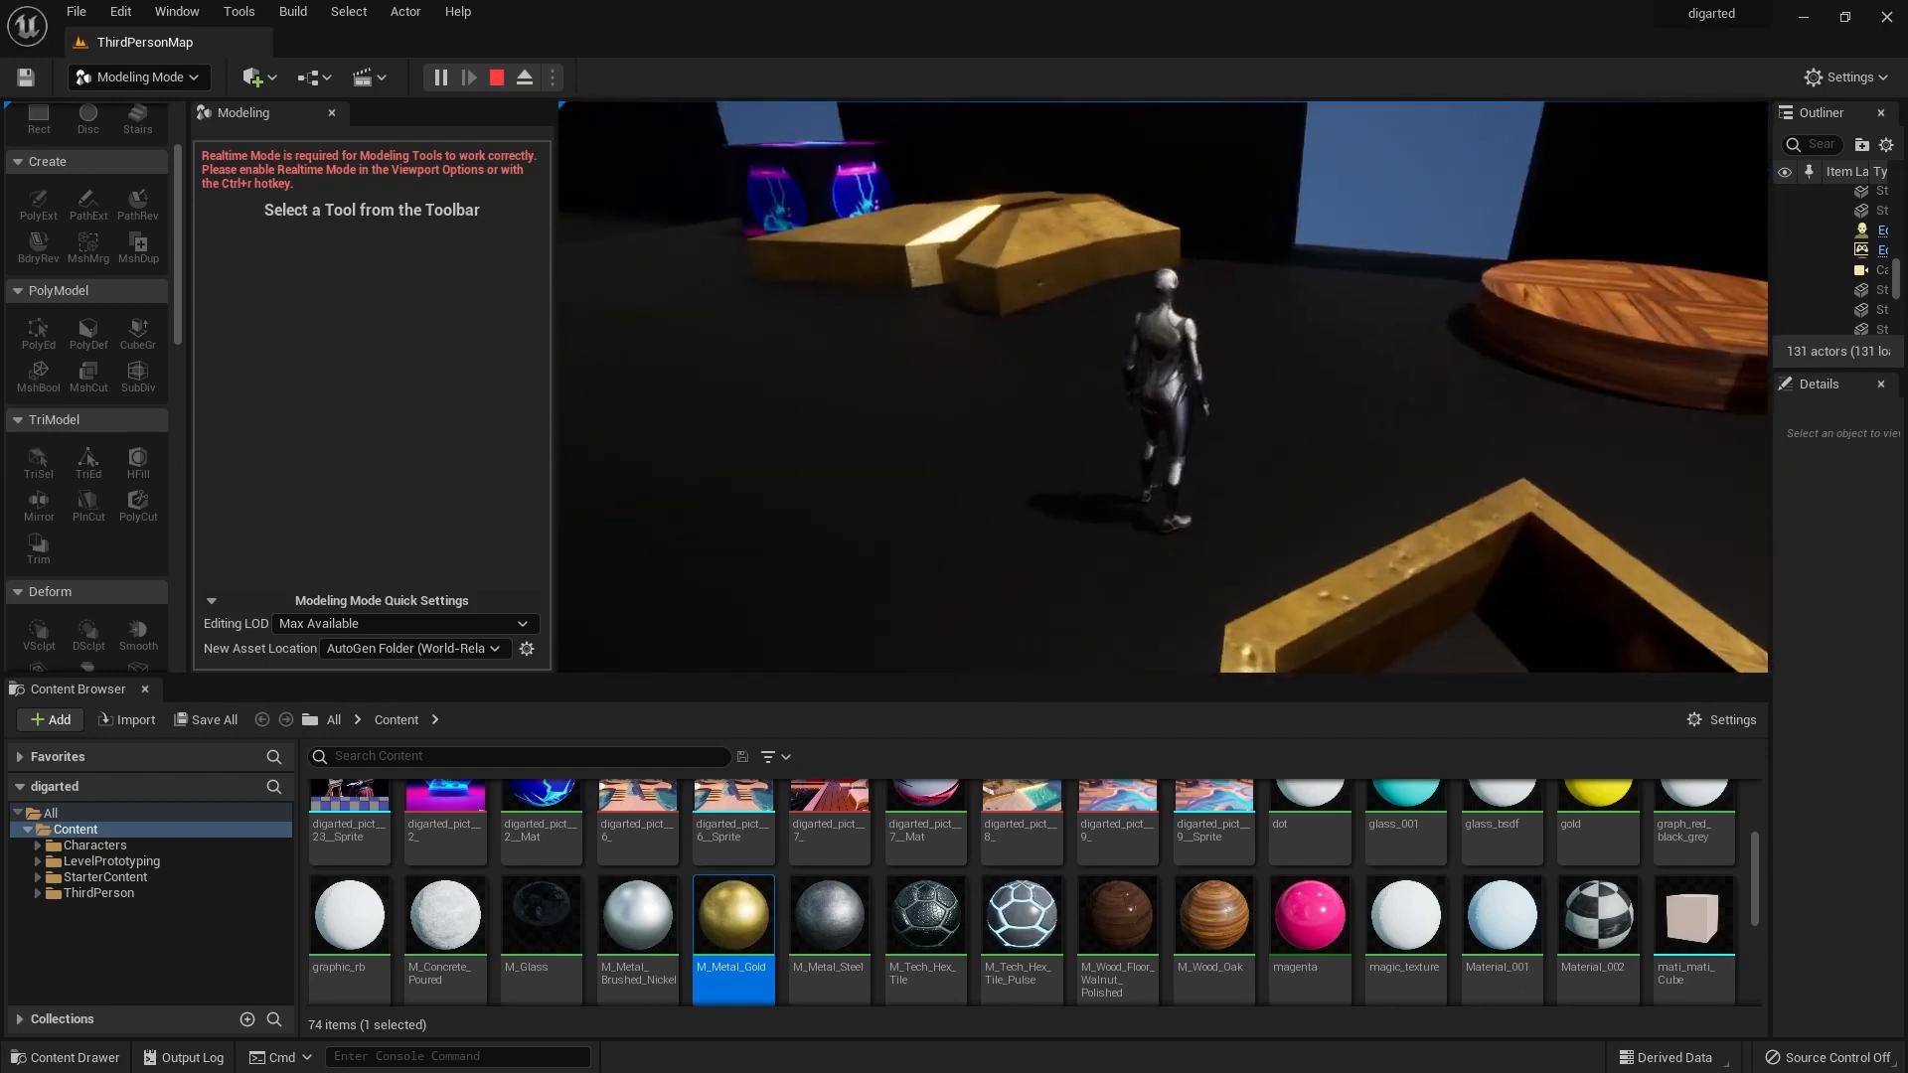
key(w)
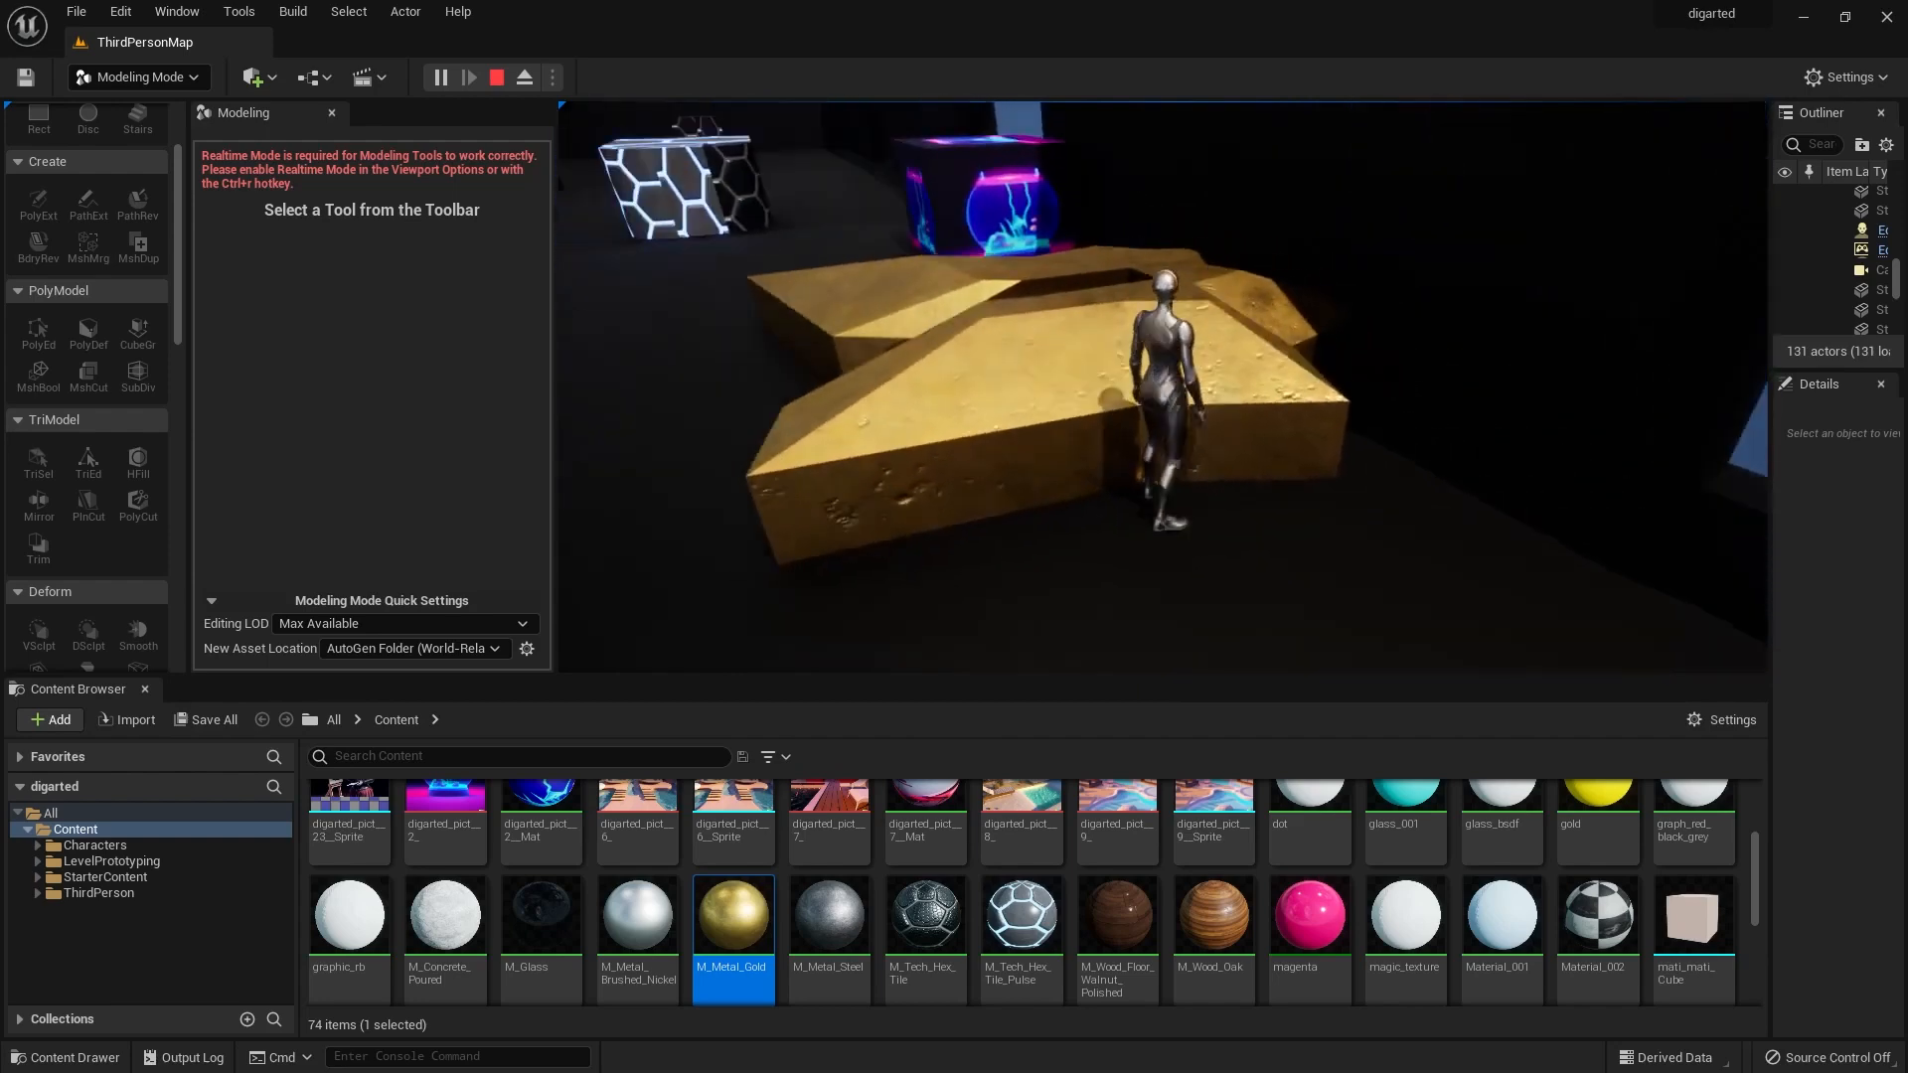
key(w)
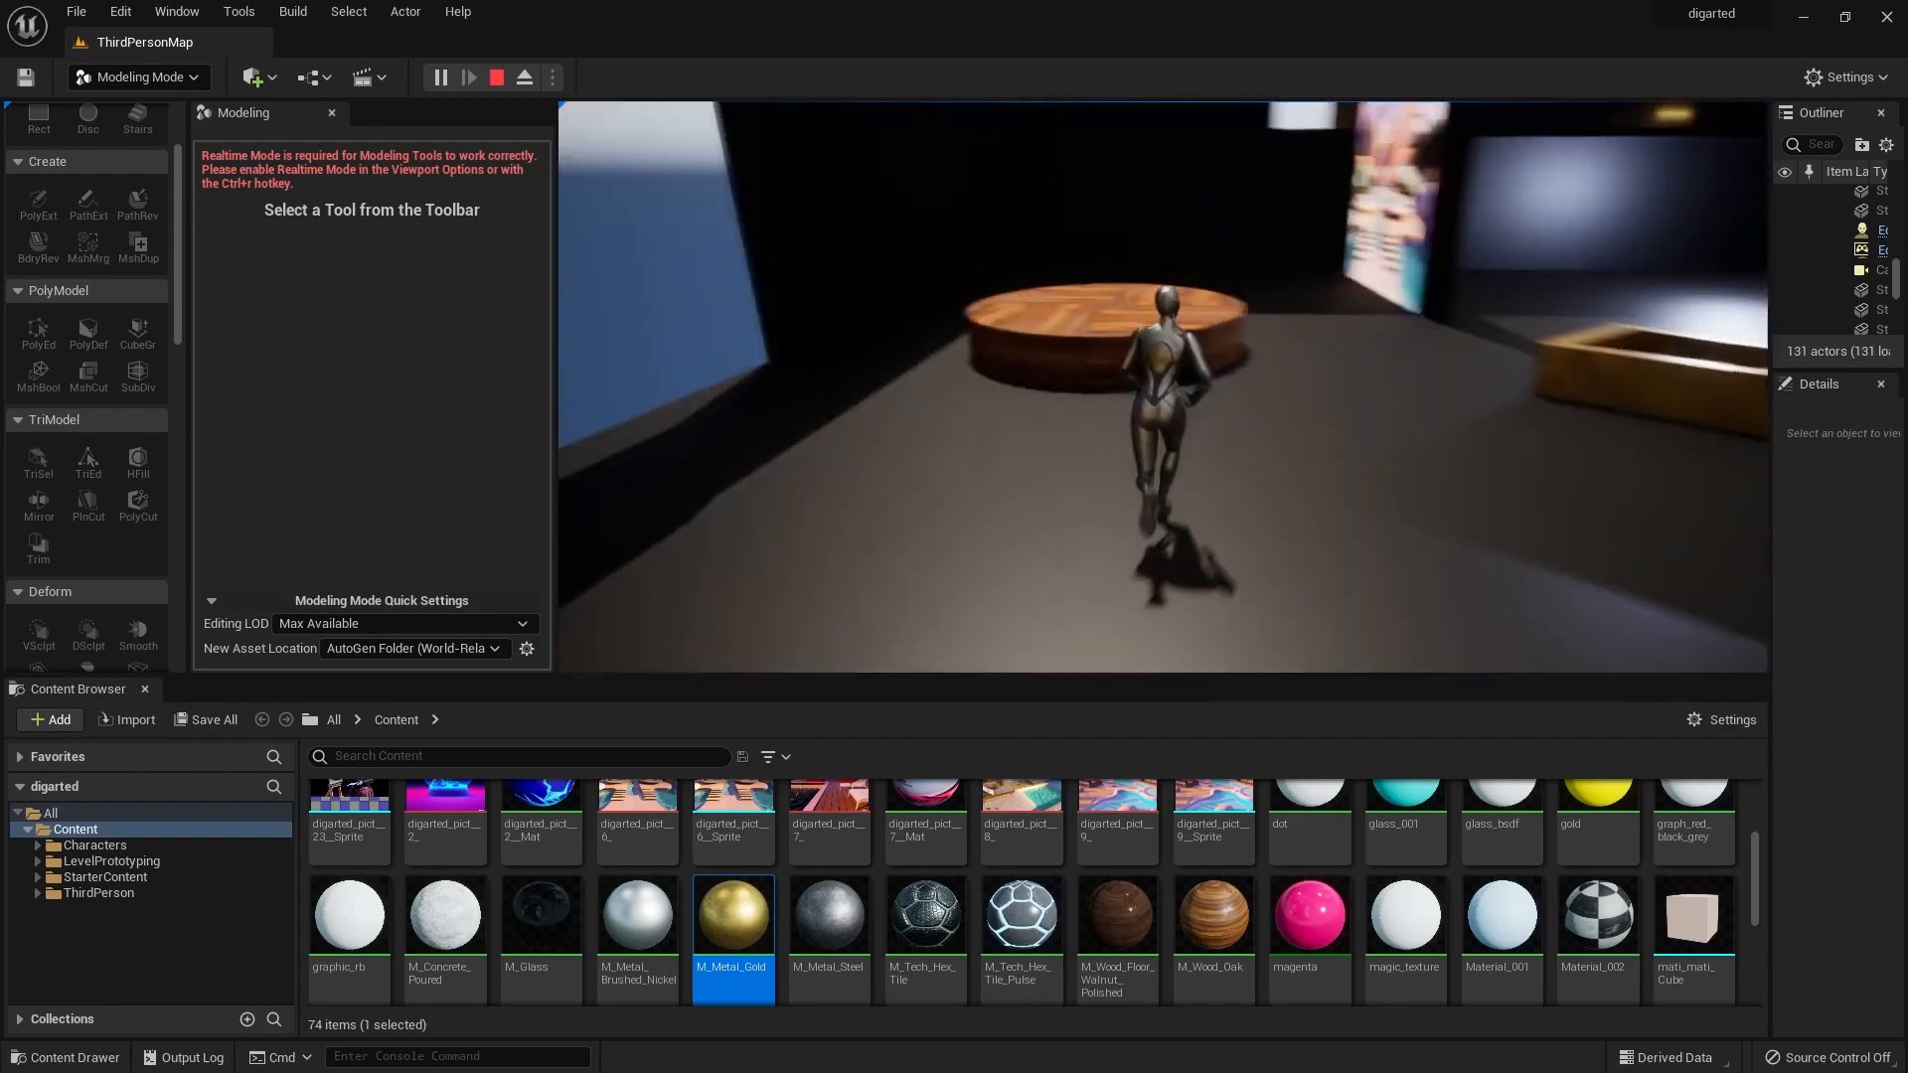
key(w)
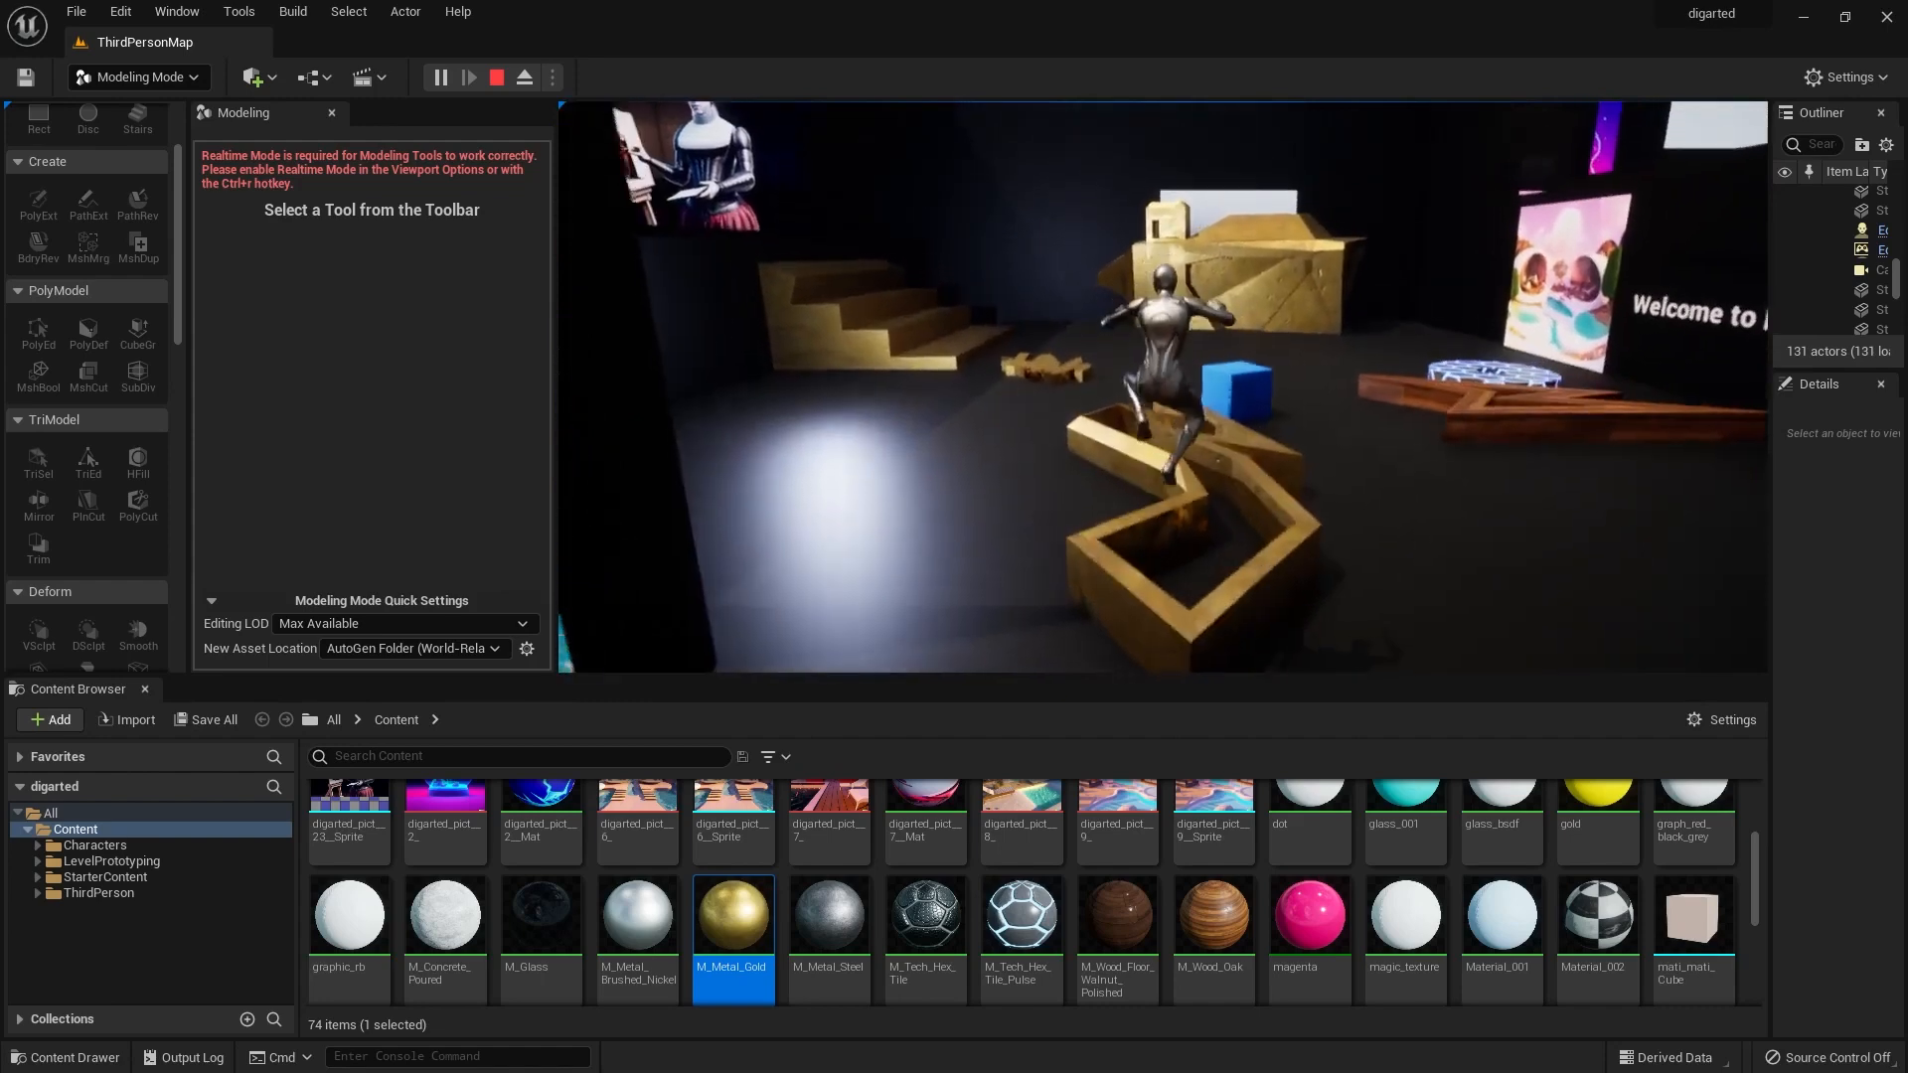
key(w)
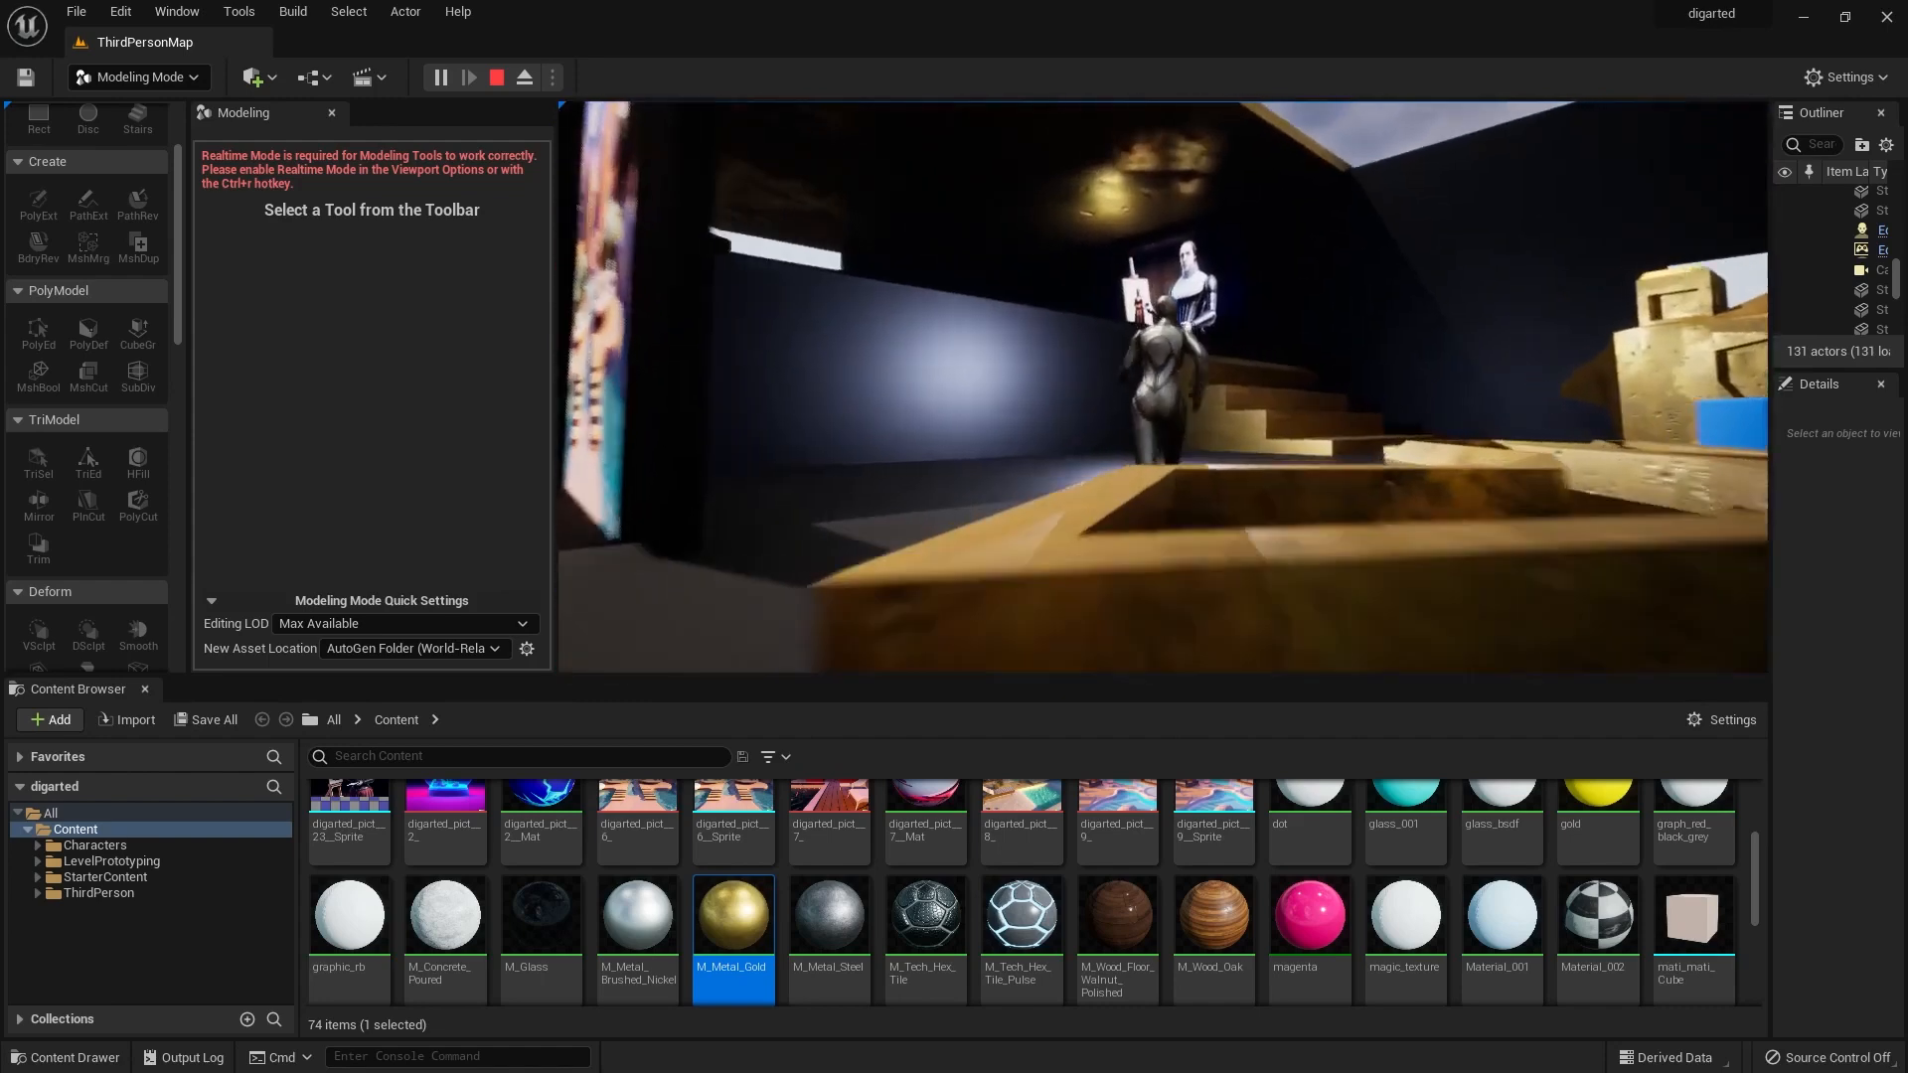
key(w)
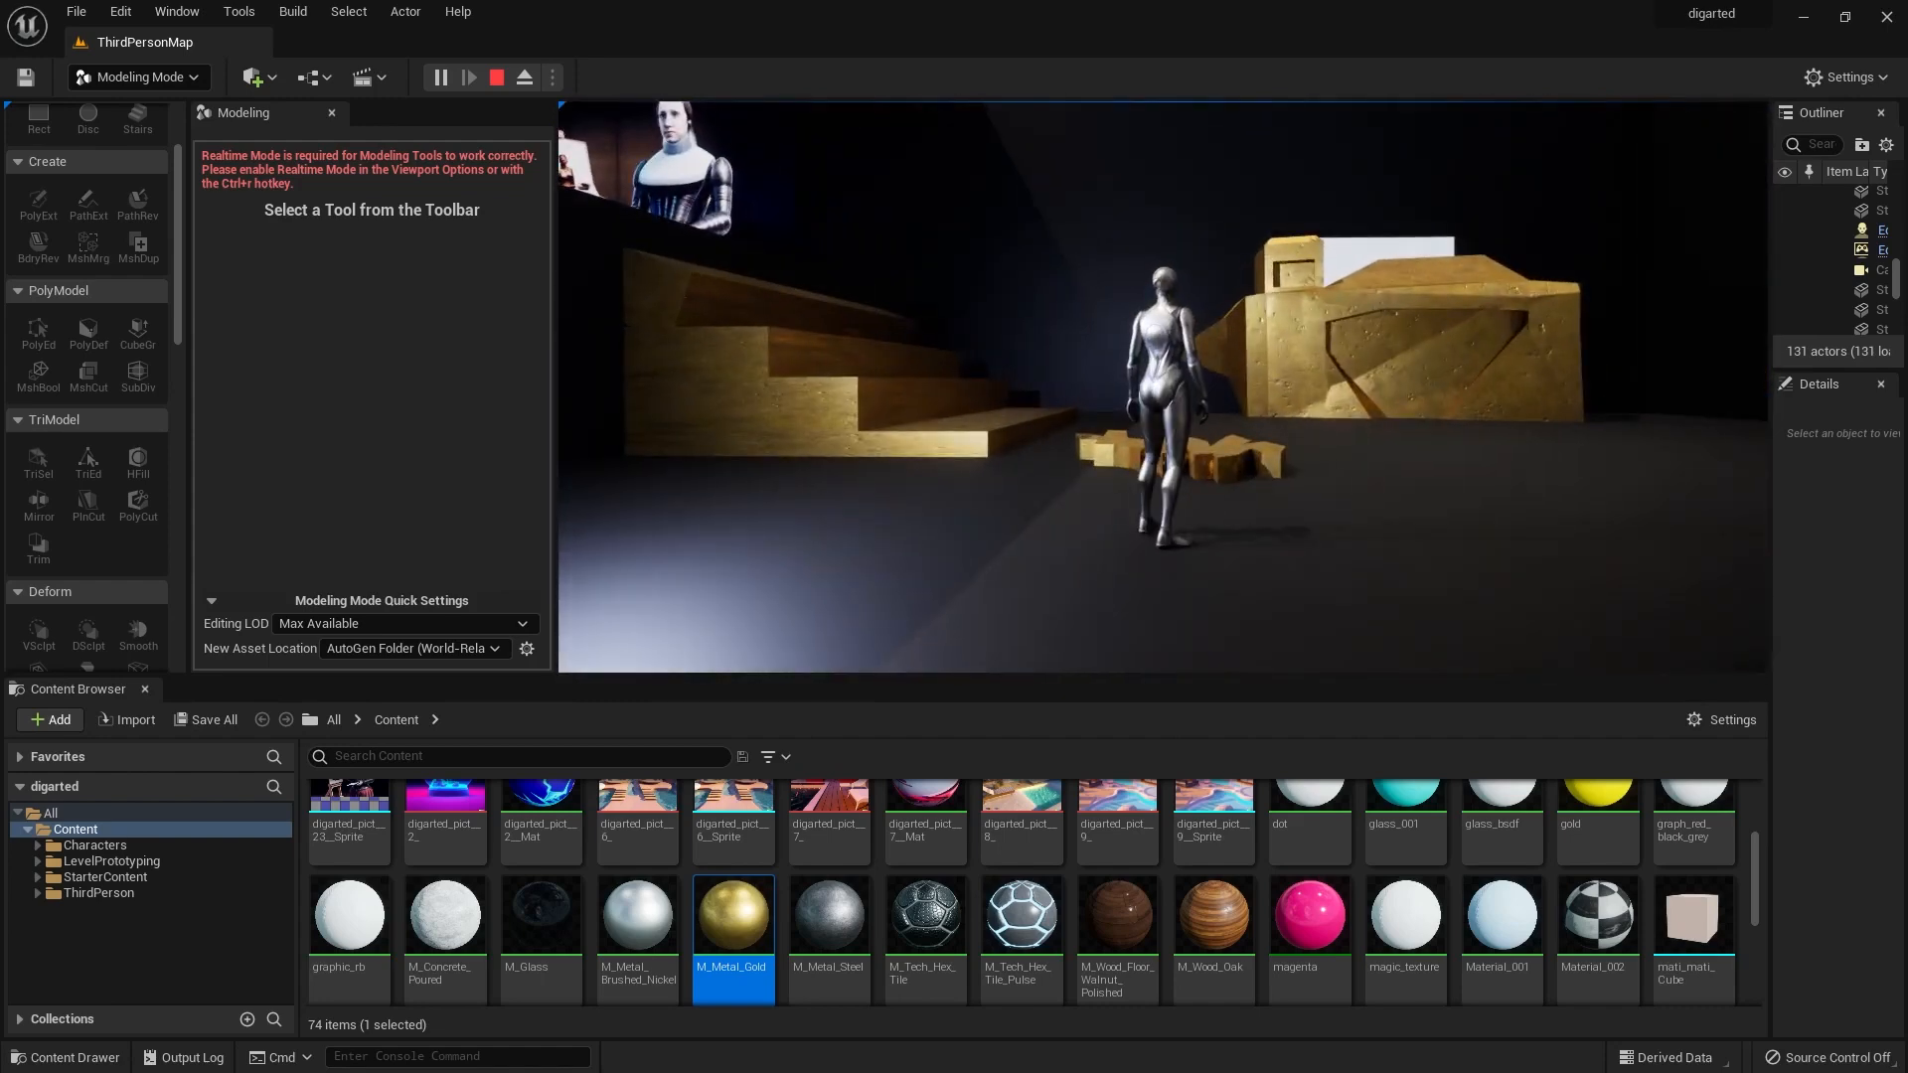
Stop the play session and save the level.
key(Escape)
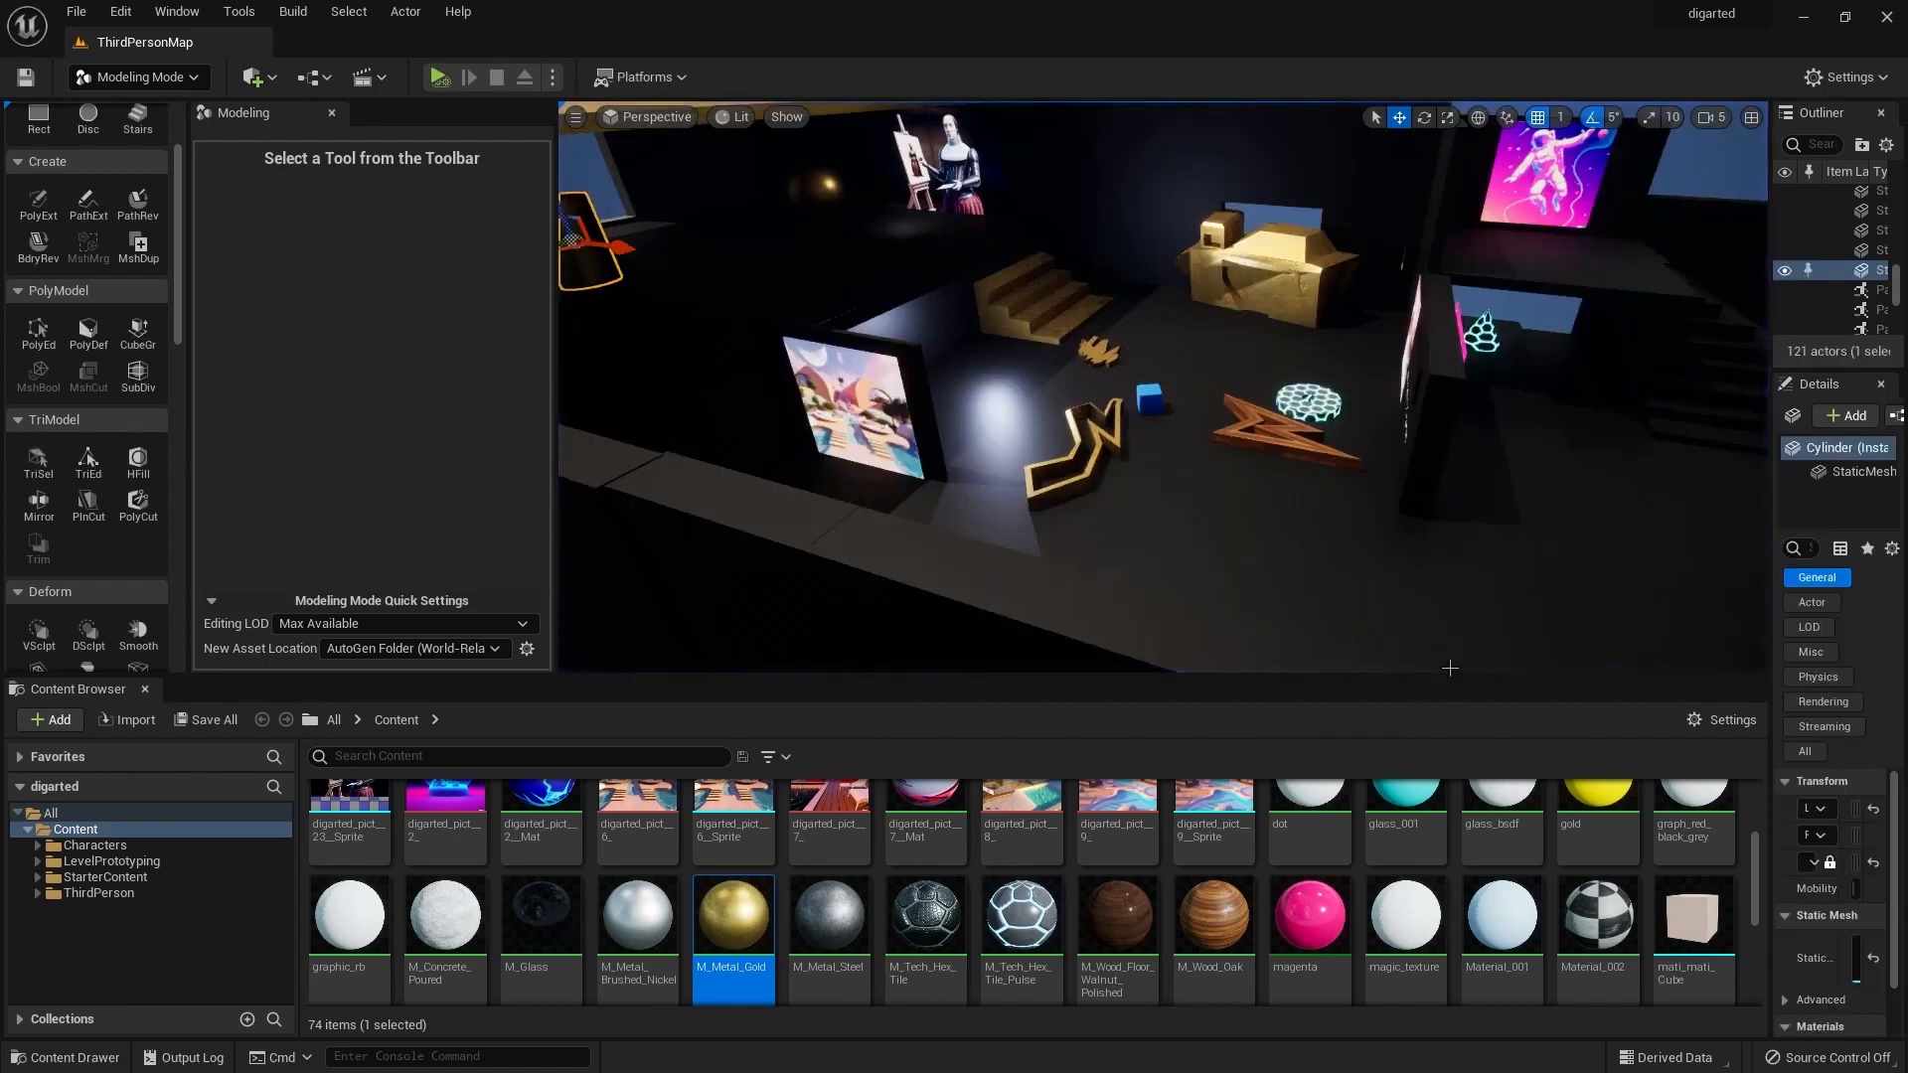
key(ctrl+s)
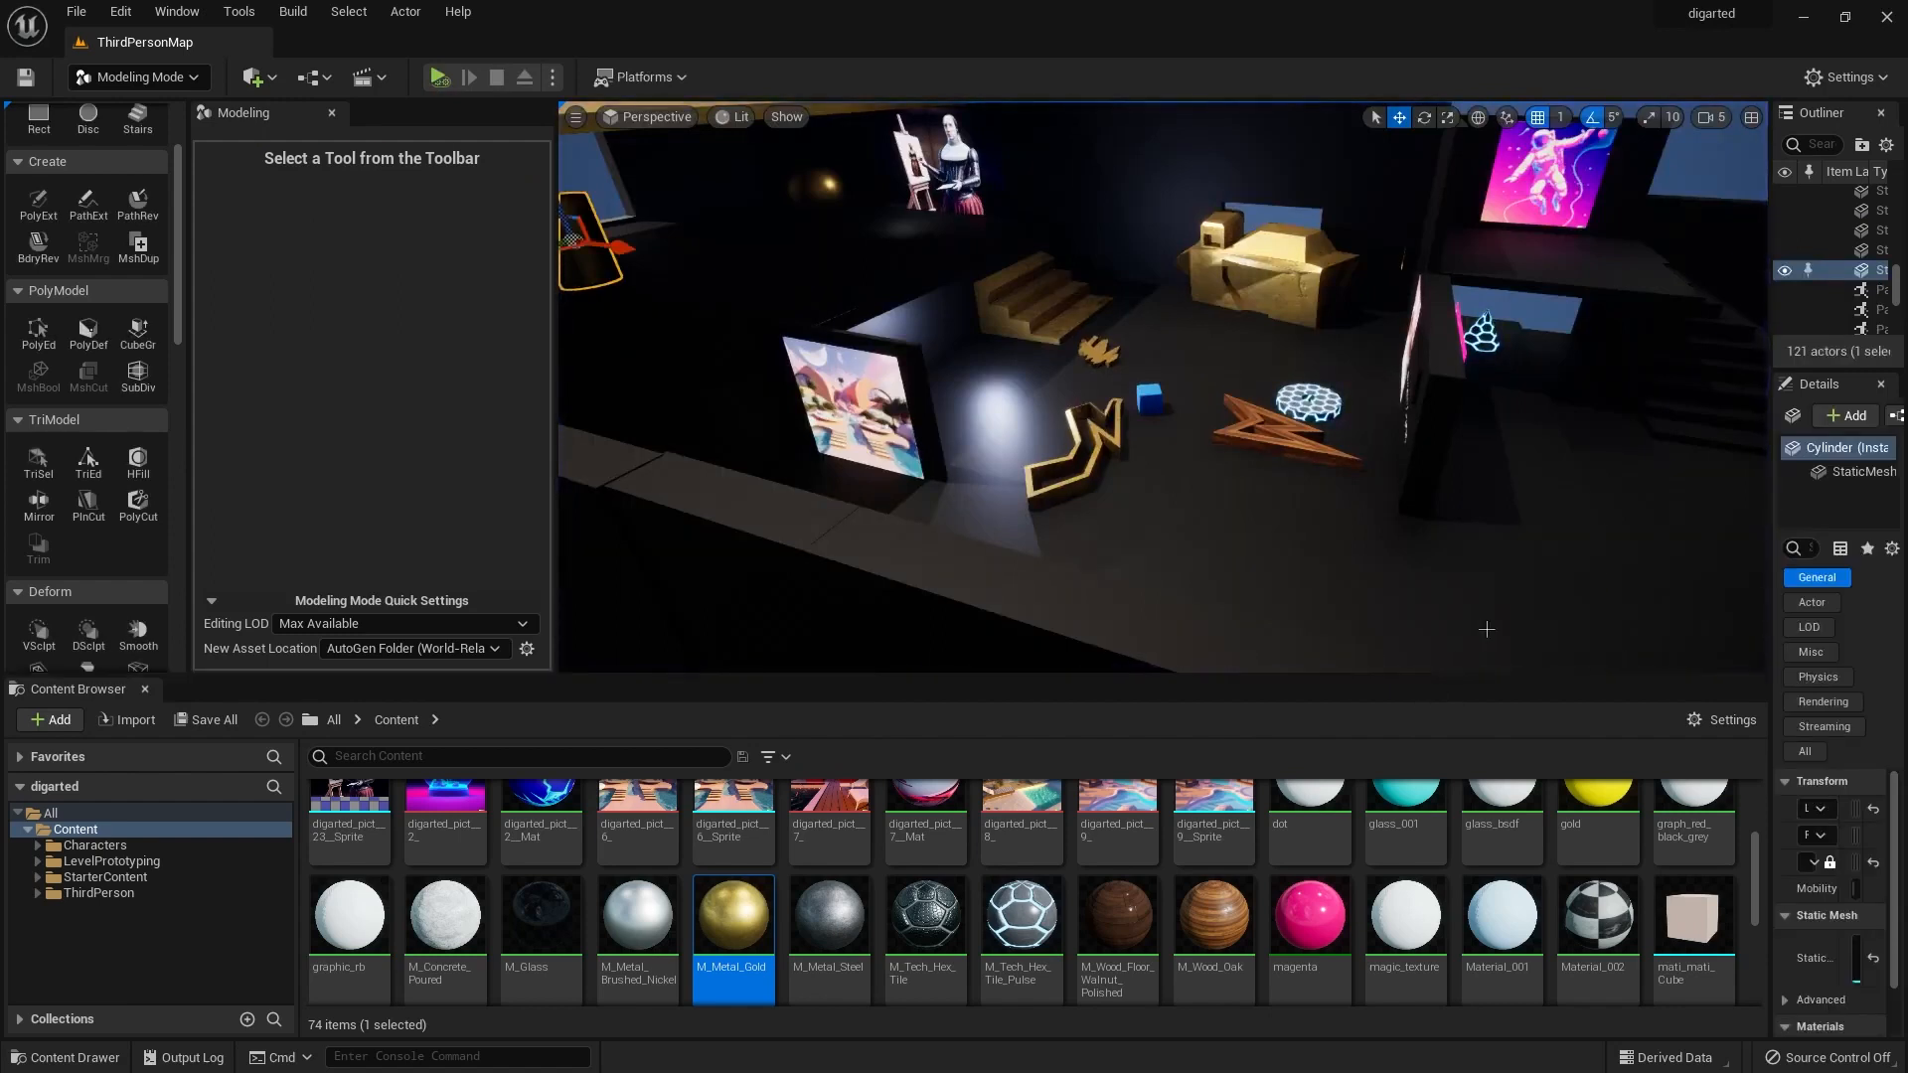